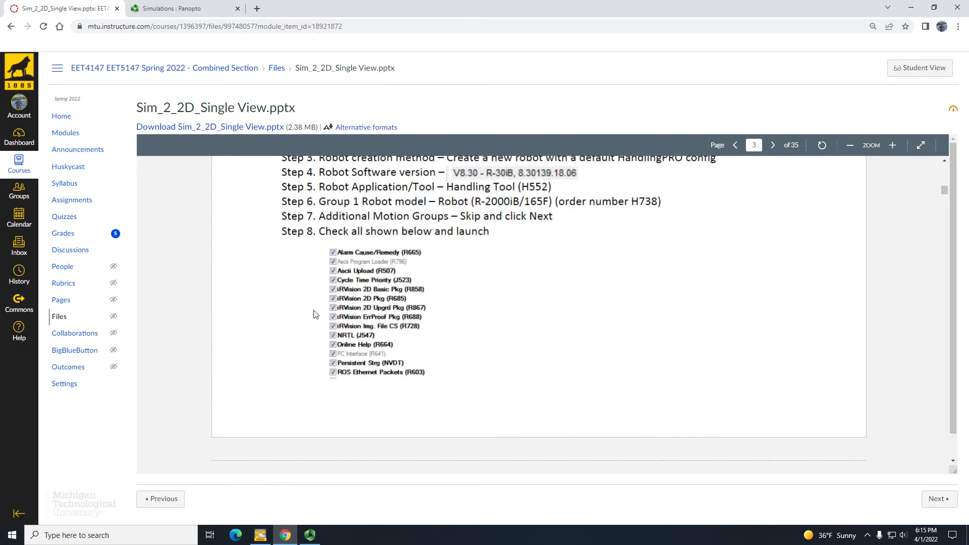
- Switch to the ROBOGUIDE Workcell Creation Wizard and choose HandlingPRO as the process for the new workcell
left_click(260, 535)
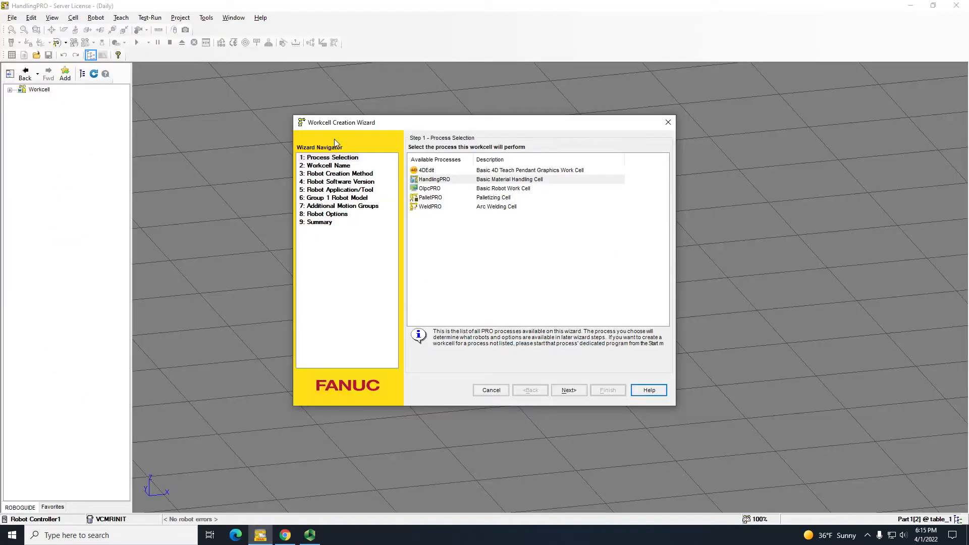
left_click(424, 181)
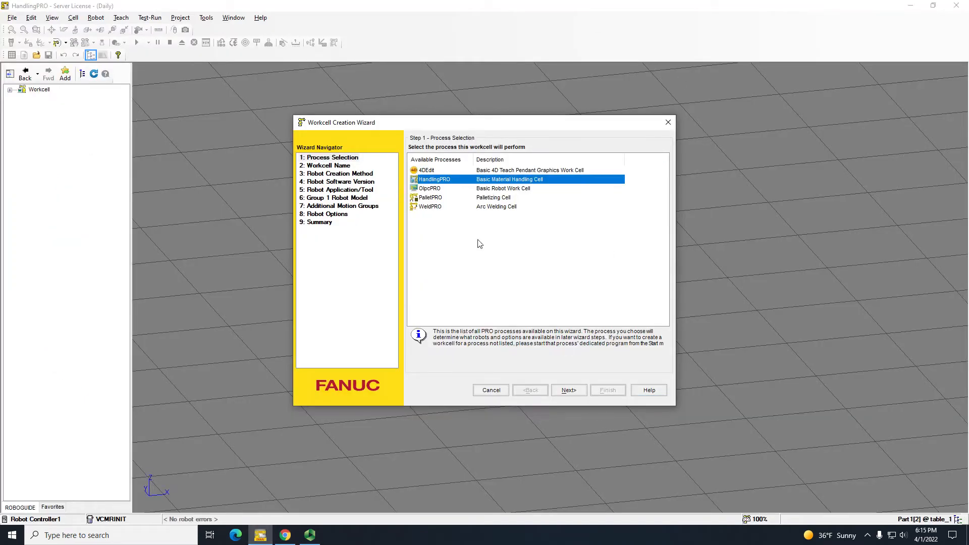
left_click(569, 390)
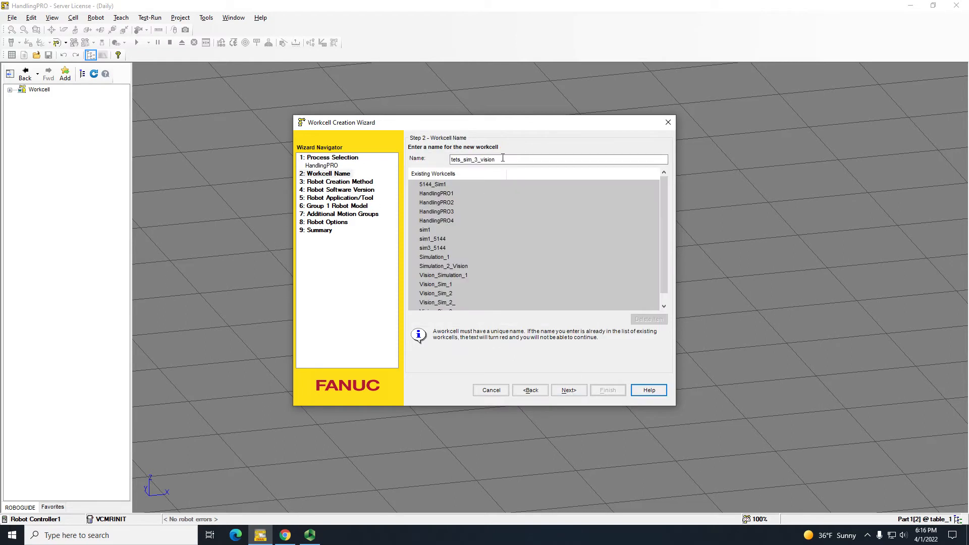
- Name the workcell test_sim_3_vision and create its robot with the default HandlingPRO config
key("BackSpace")
key("BackSpace")
type("st")
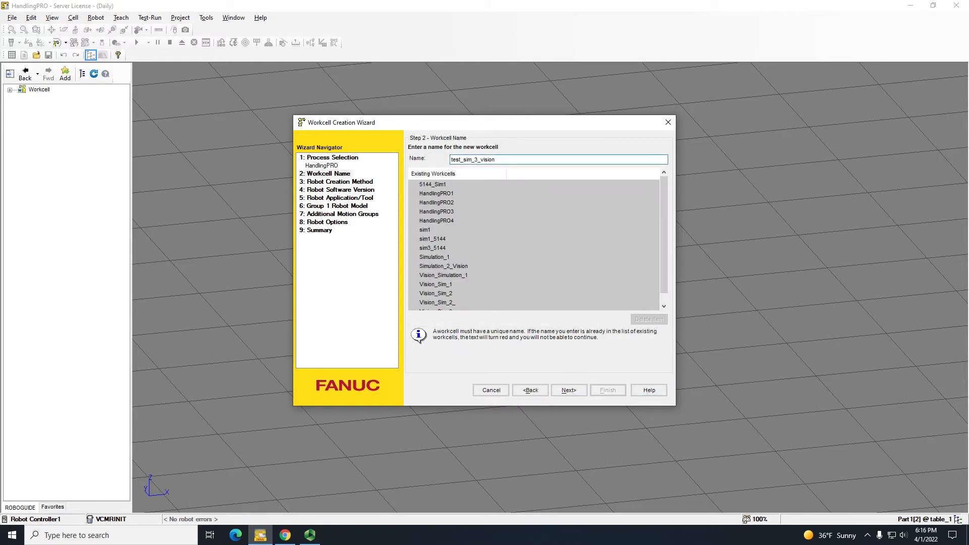
left_click(568, 391)
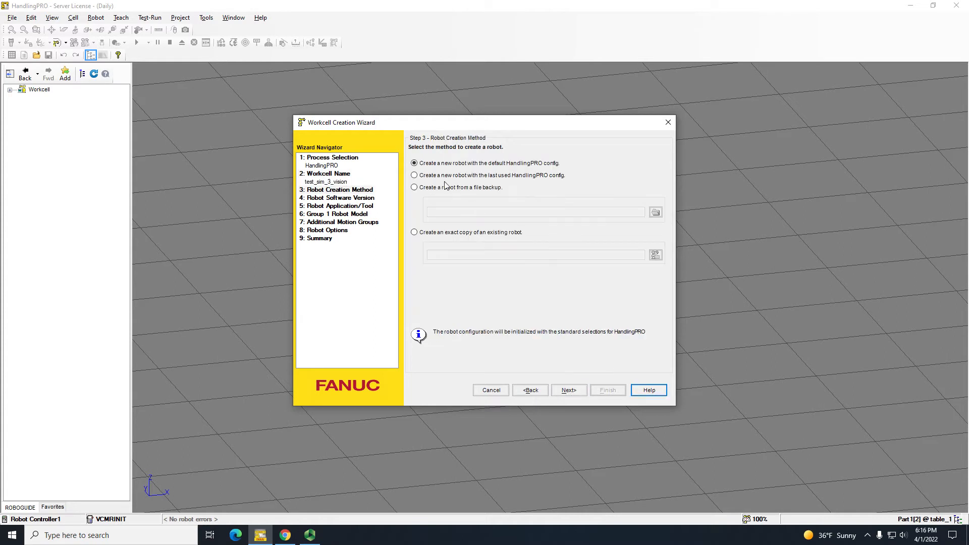
left_click(569, 391)
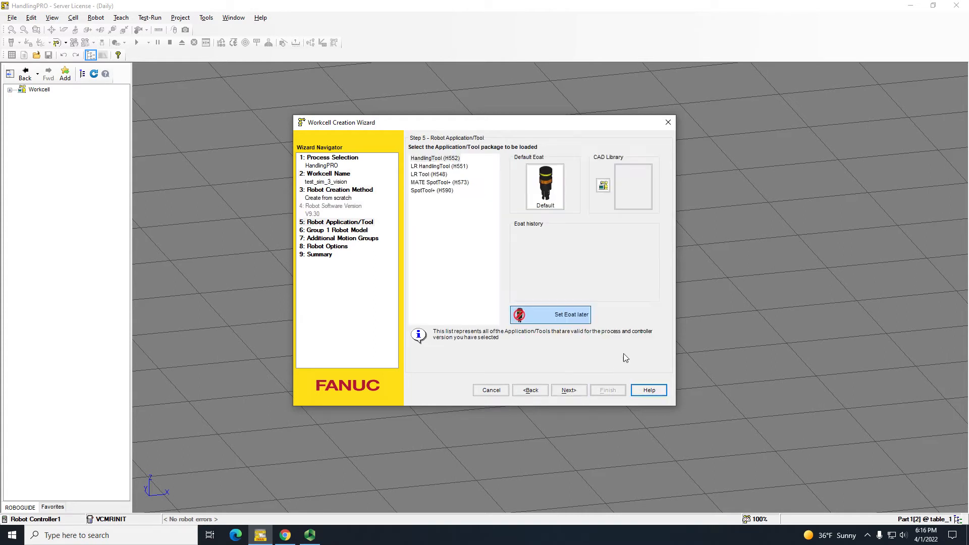
- Accept HandlingTool (H552) and choose the R-2000iC/165F (H721) as group 1 robot, with no additional motion groups
left_click(569, 390)
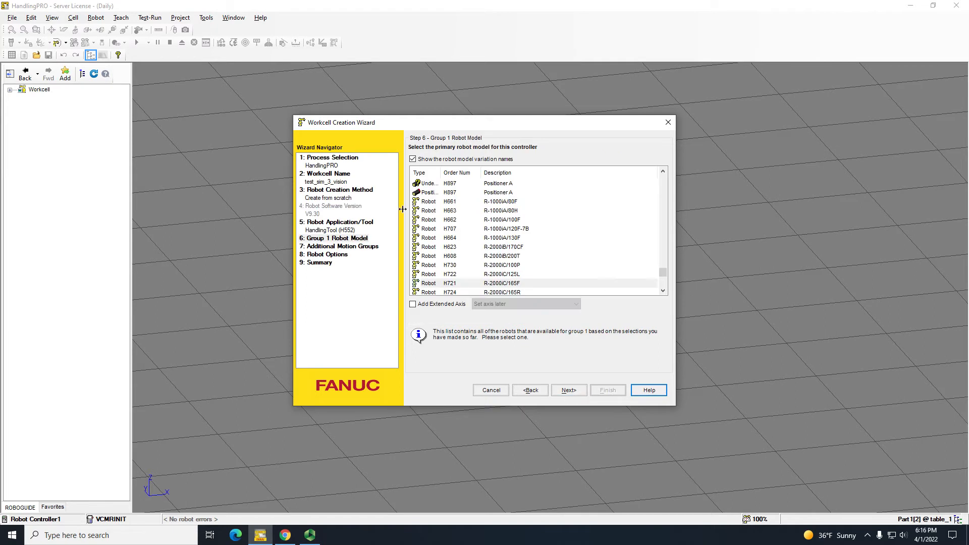
left_click(505, 283)
left_click(557, 392)
left_click(568, 390)
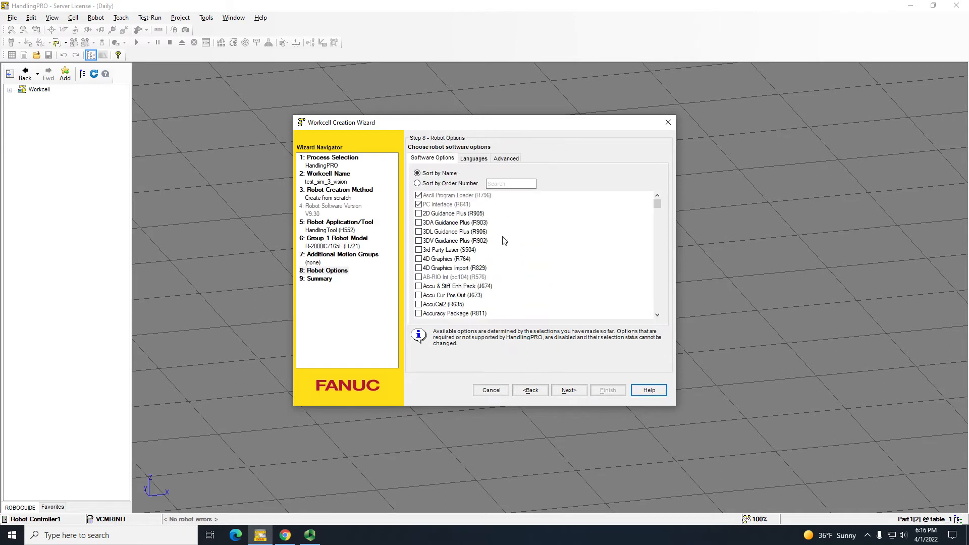
- Check the slide's option list and enable the Alarm Cause/Remedy (R665) and Ascii Upload (R507) software options
key("alt+Tab")
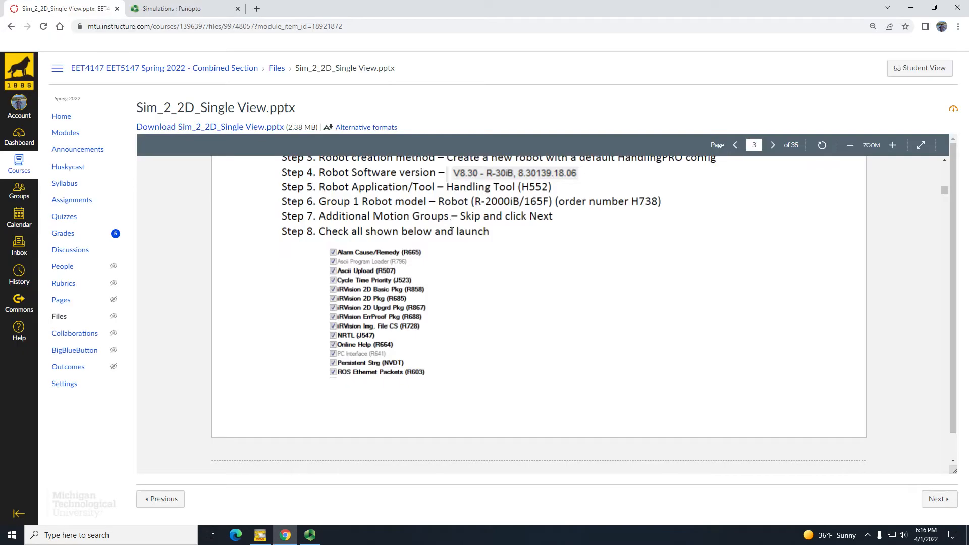
key("alt+Tab")
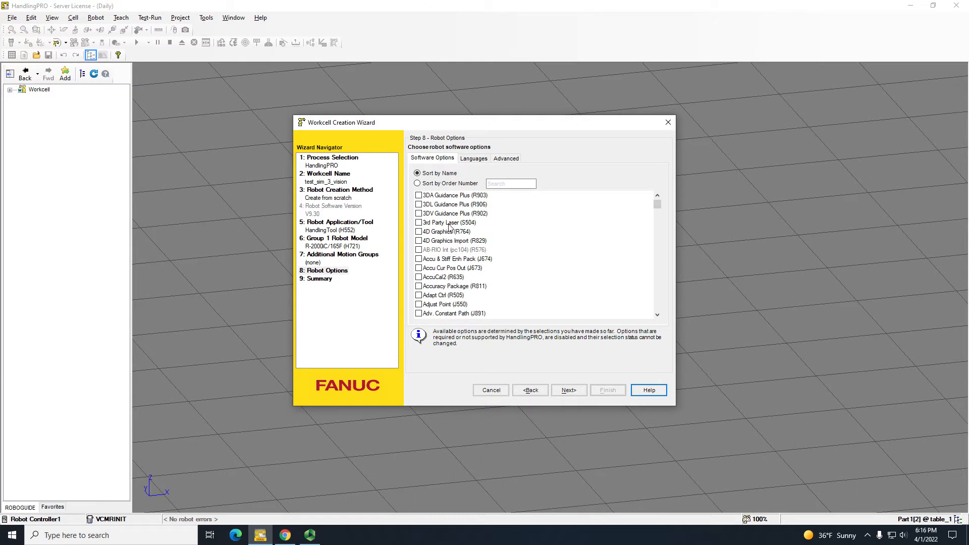
scroll(447, 239, "down", 5)
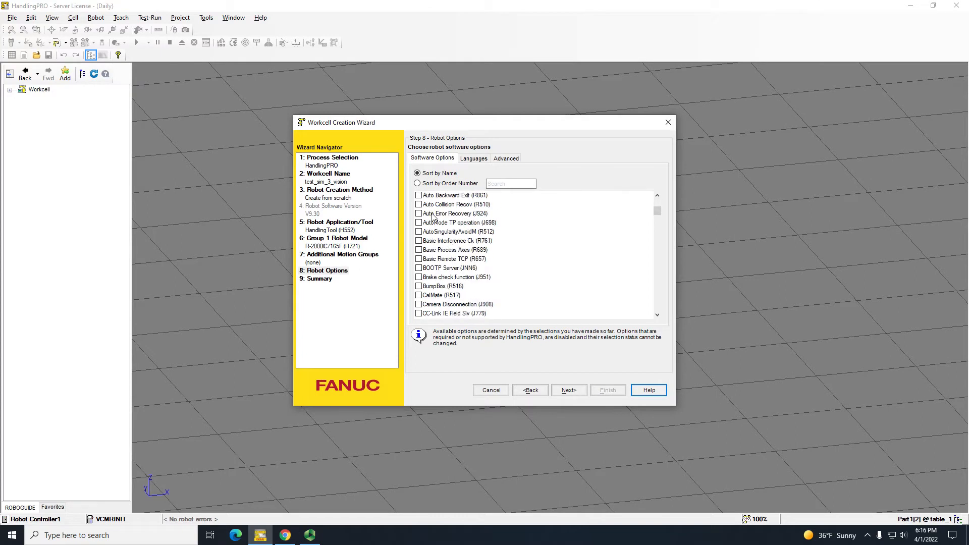
scroll(433, 242, "up", 2)
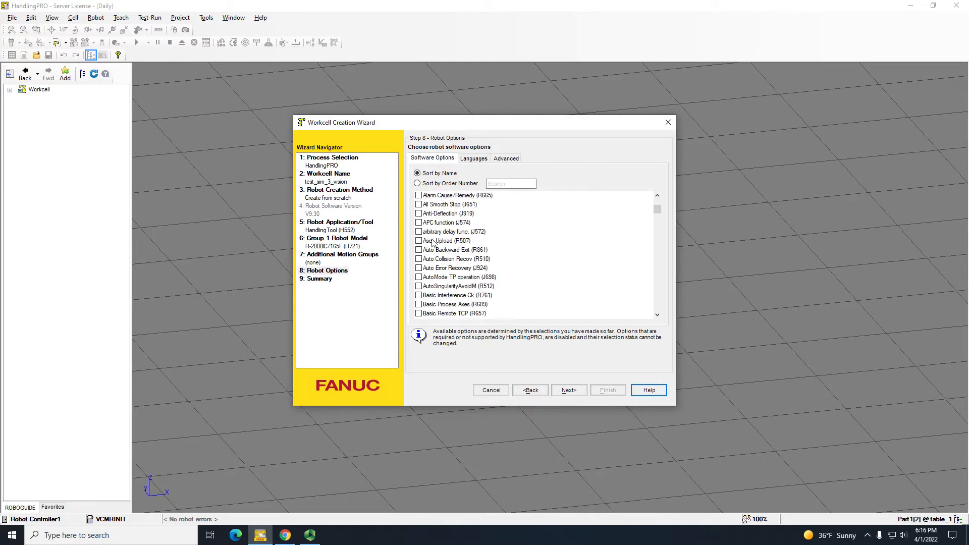
left_click(441, 196)
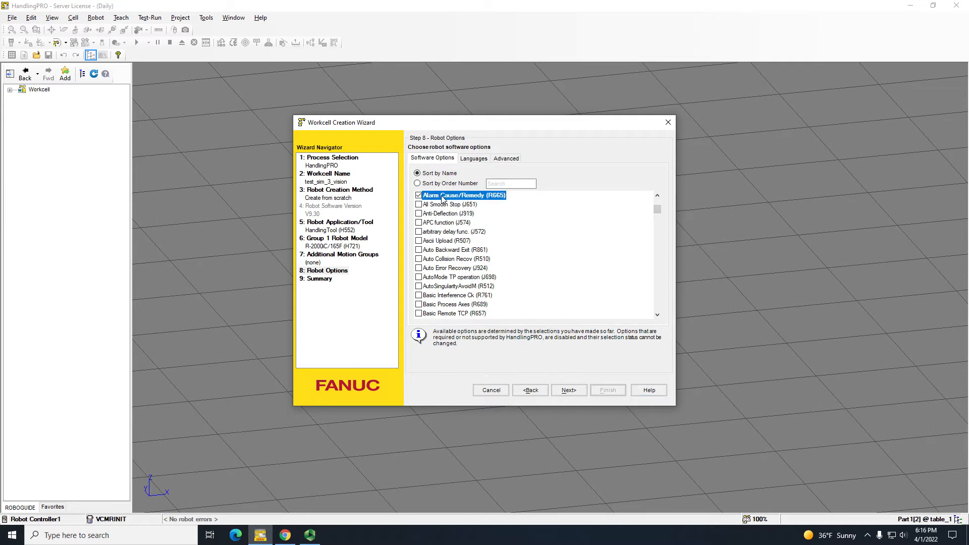
key("alt+Tab")
key("alt+Tab")
left_click(440, 241)
- Enable the Cycle Time Priority (J523) software option from the slide's list
key("alt+Tab")
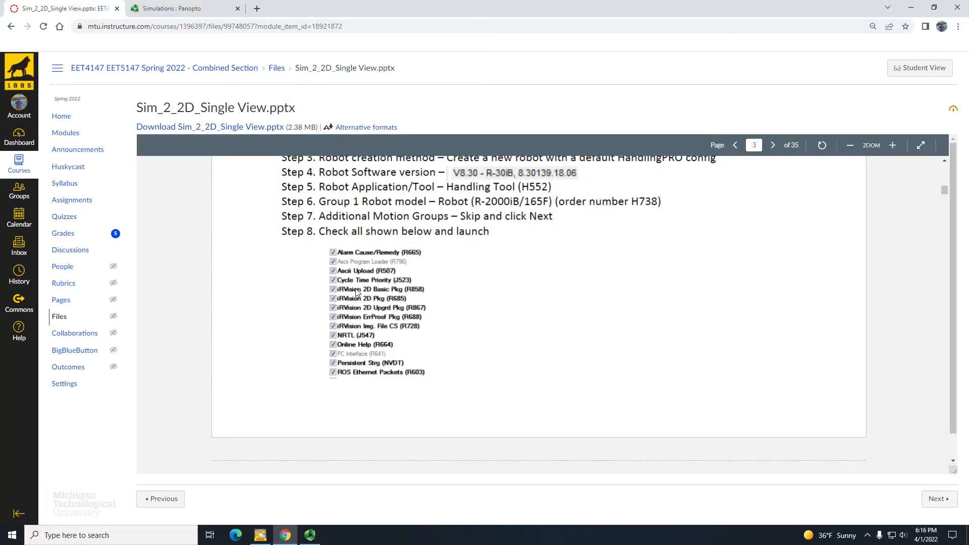
key("alt+Tab")
scroll(444, 272, "down", 10)
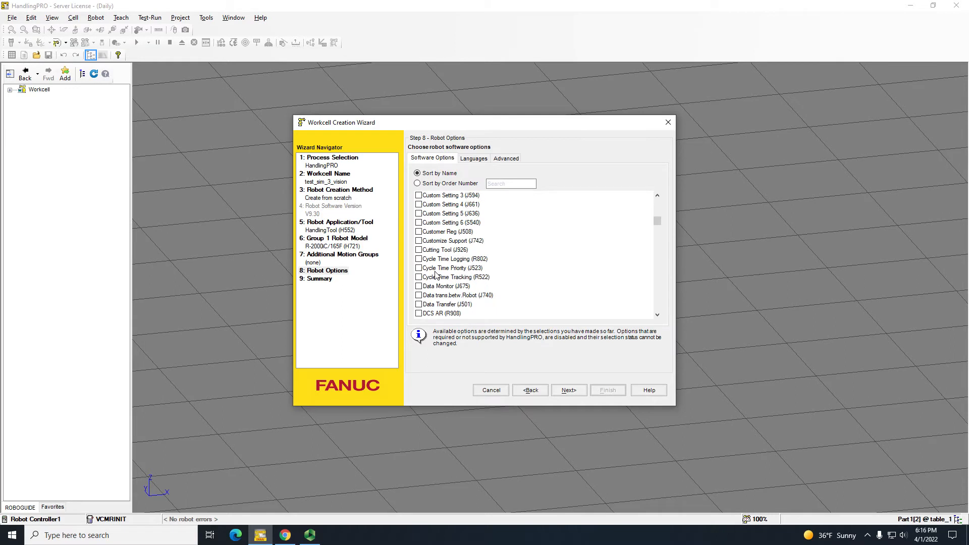
left_click(438, 271)
- Enable the iRVision 2D Basic Pkg (R858), iRVision 2D Pkg (R685) and iRVision 2D Upgrd Pkg (R867) options
key("alt+Tab")
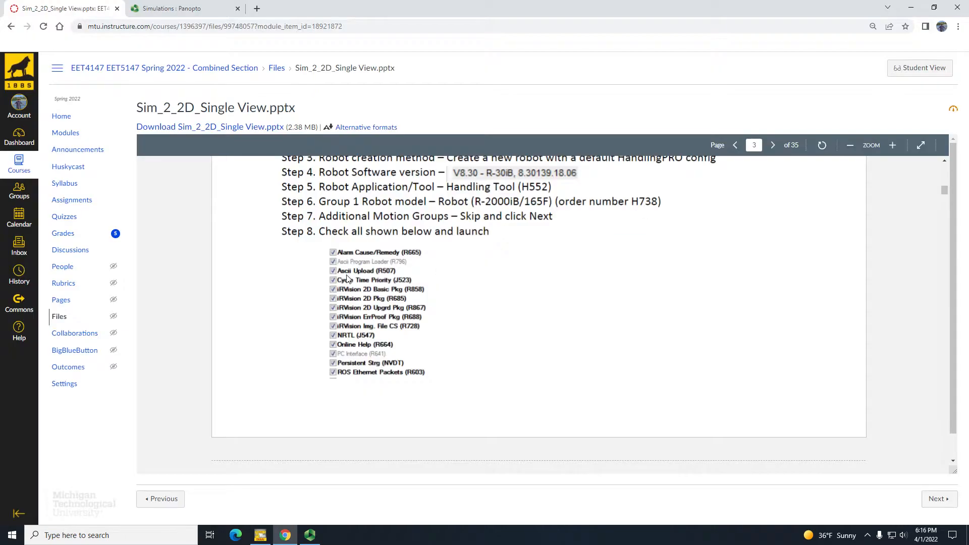
key("alt+Tab")
scroll(475, 291, "down", 2)
scroll(475, 291, "down", 10)
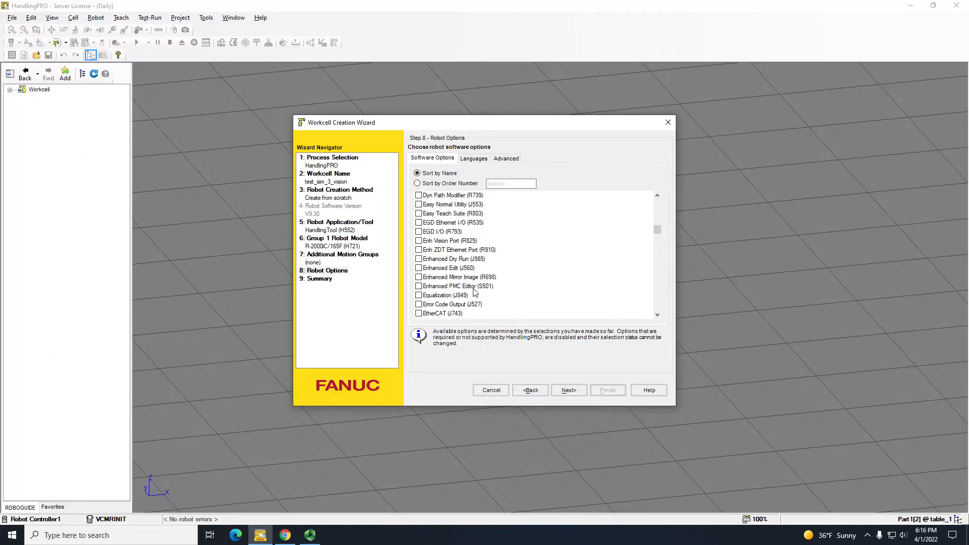
scroll(452, 291, "down", 10)
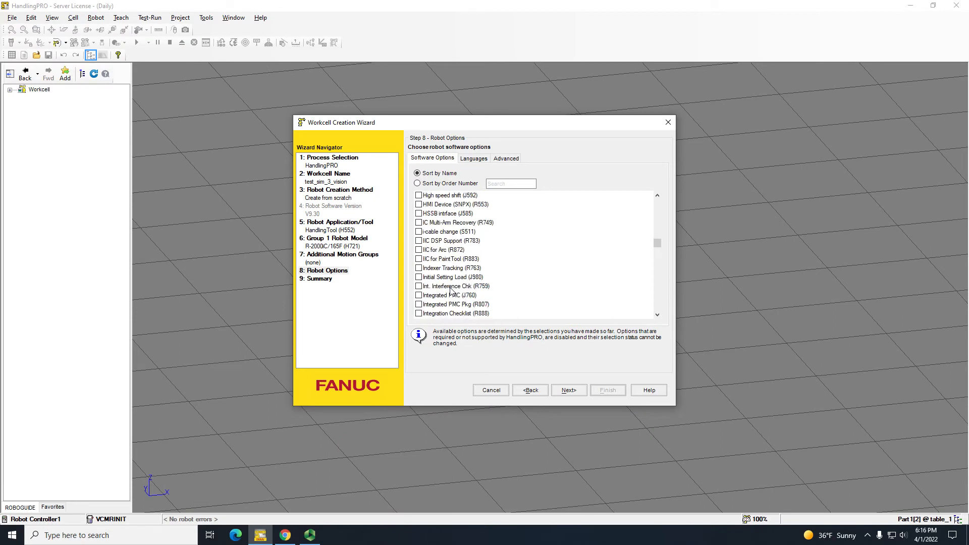
scroll(432, 285, "down", 4)
scroll(440, 289, "down", 4)
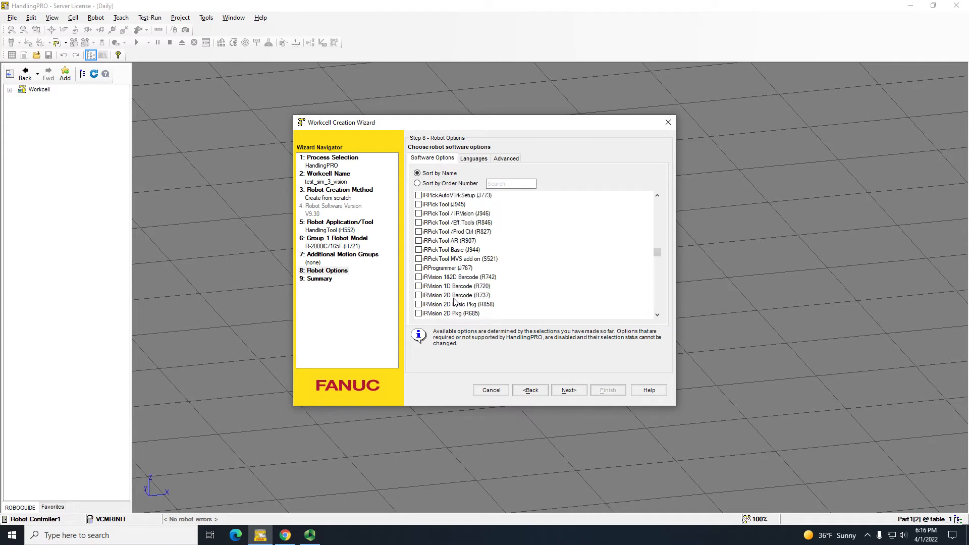
left_click(454, 304)
left_click(452, 313)
scroll(451, 318, "down", 1)
left_click(450, 295)
- Enable the iRVision Img. File CS (R728) software option listed on the slide
key("alt+Tab")
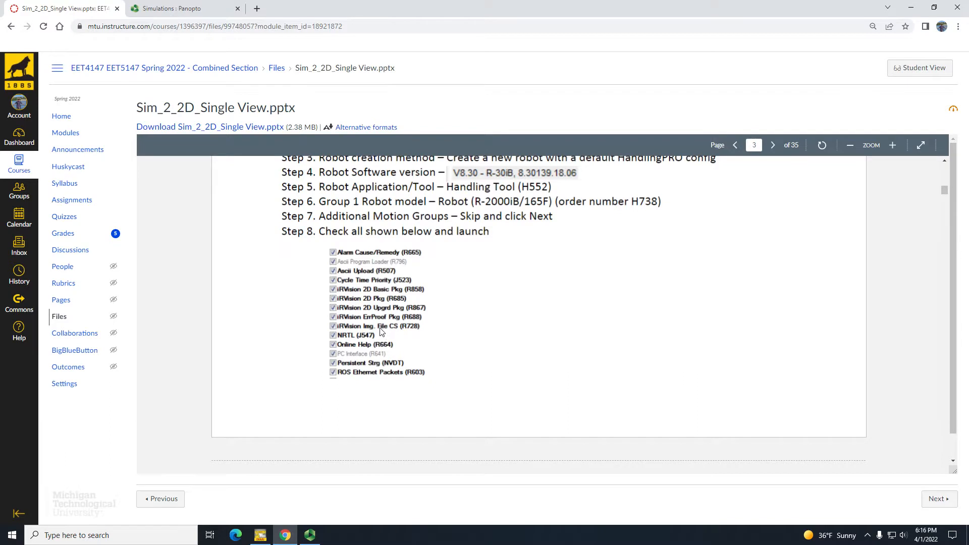
key("alt+Tab")
scroll(492, 295, "down", 4)
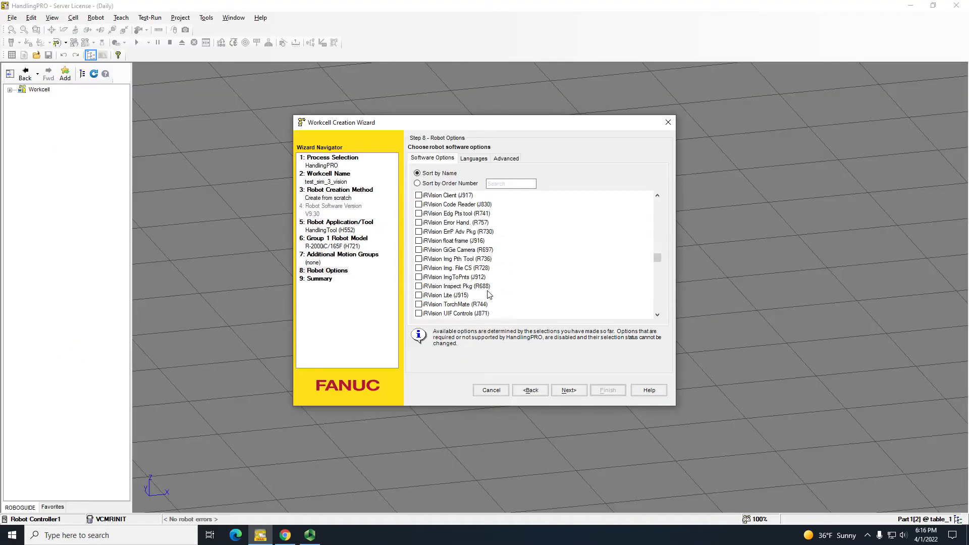
left_click(453, 270)
- Enable the NRTL (J547) and Online Help (R664) software options listed on the slide
key("alt+Tab")
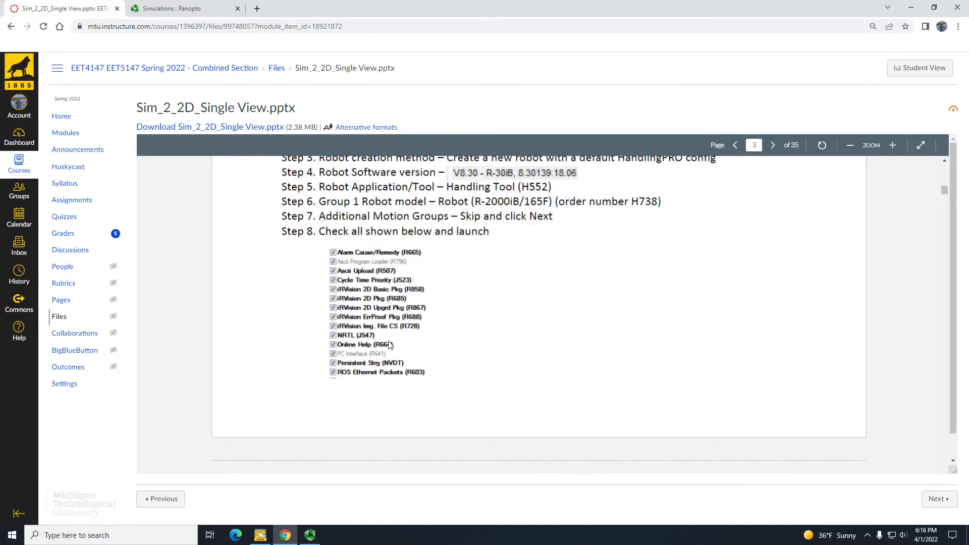
key("alt+Tab")
scroll(457, 309, "down", 8)
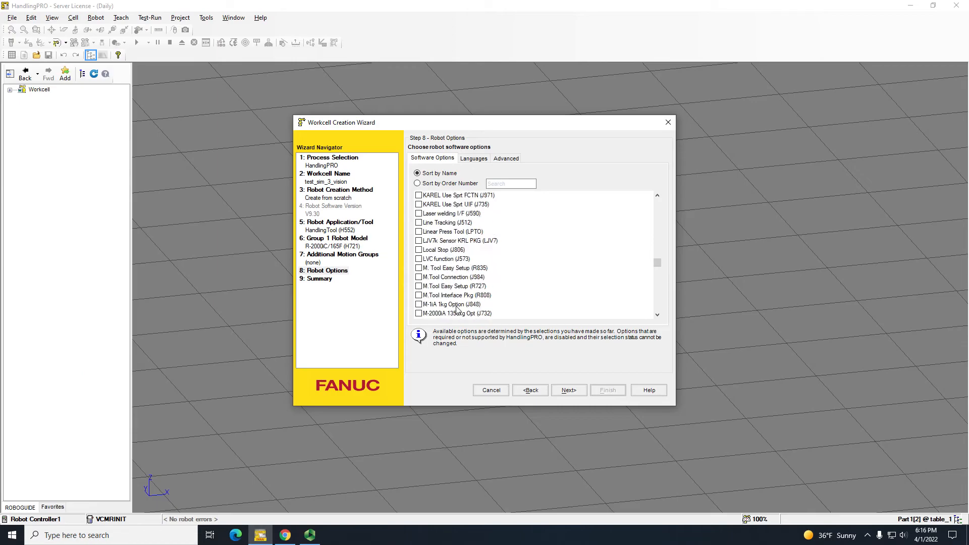
scroll(456, 309, "down", 6)
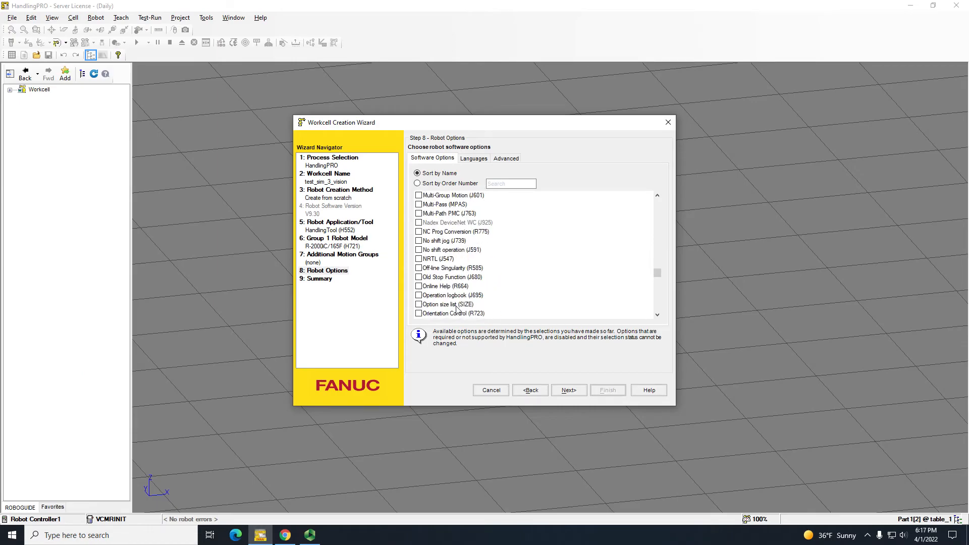
left_click(435, 258)
key("alt+Tab")
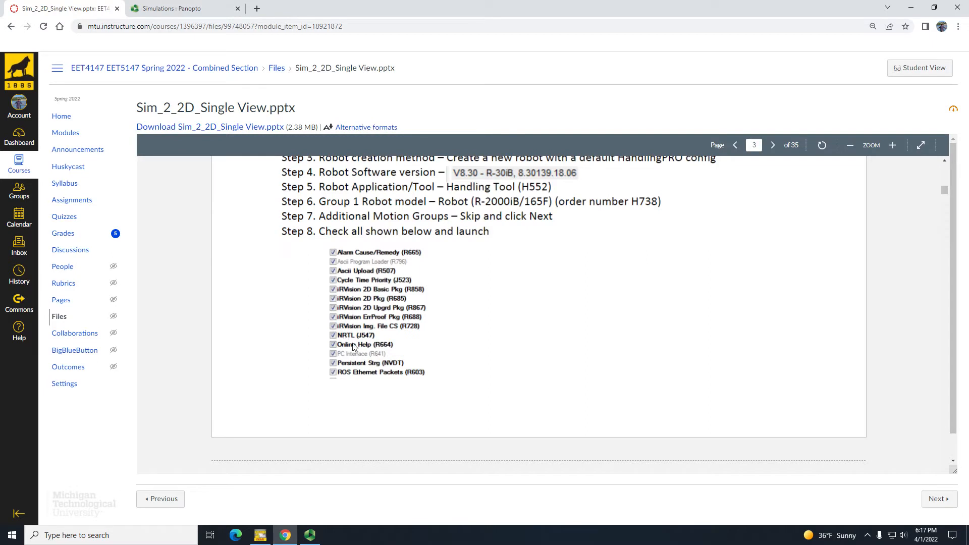
key("alt+Tab")
scroll(463, 276, "down", 1)
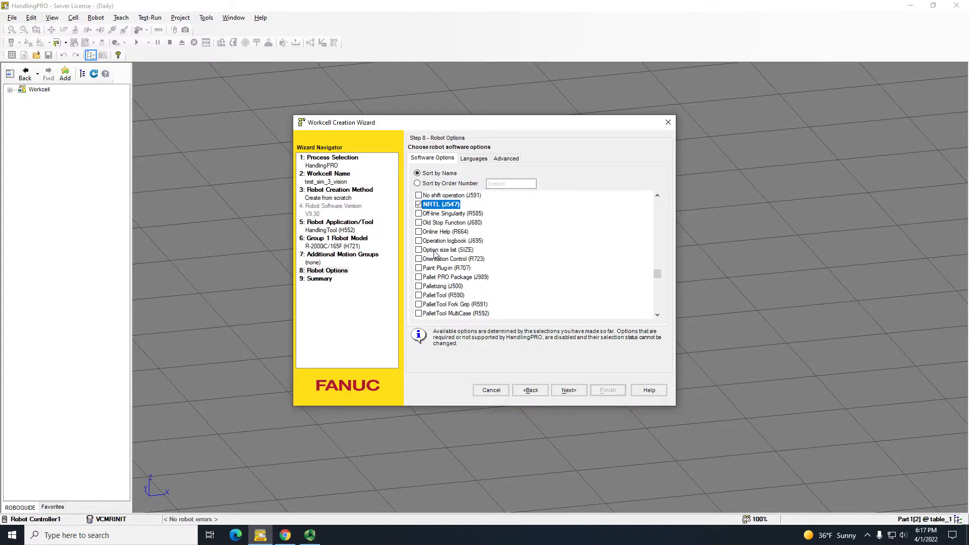
key("alt+Tab")
key("alt+Tab")
- Find and enable the Persistent Strg (NVDT) software option
scroll(476, 290, "down", 5)
scroll(476, 290, "down", 7)
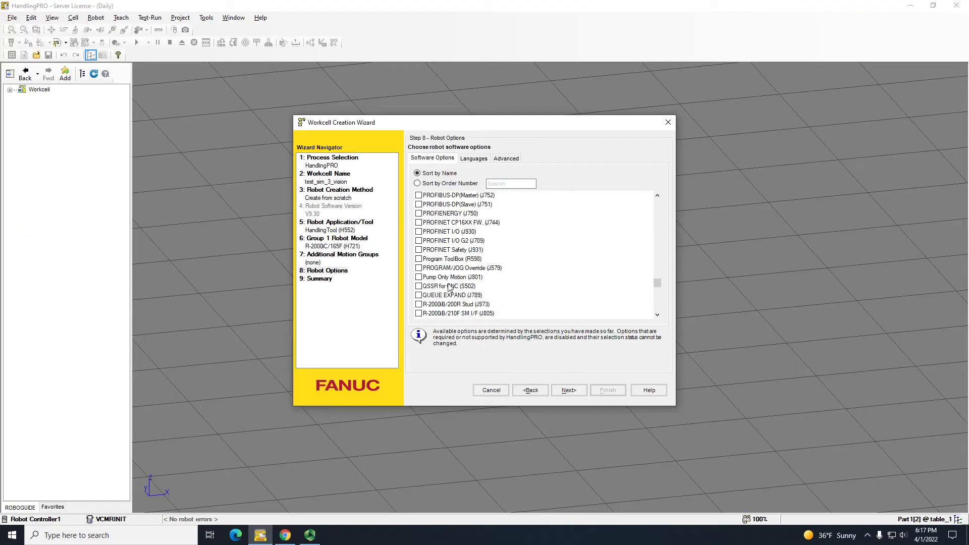
scroll(431, 250, "up", 1)
scroll(435, 238, "up", 3)
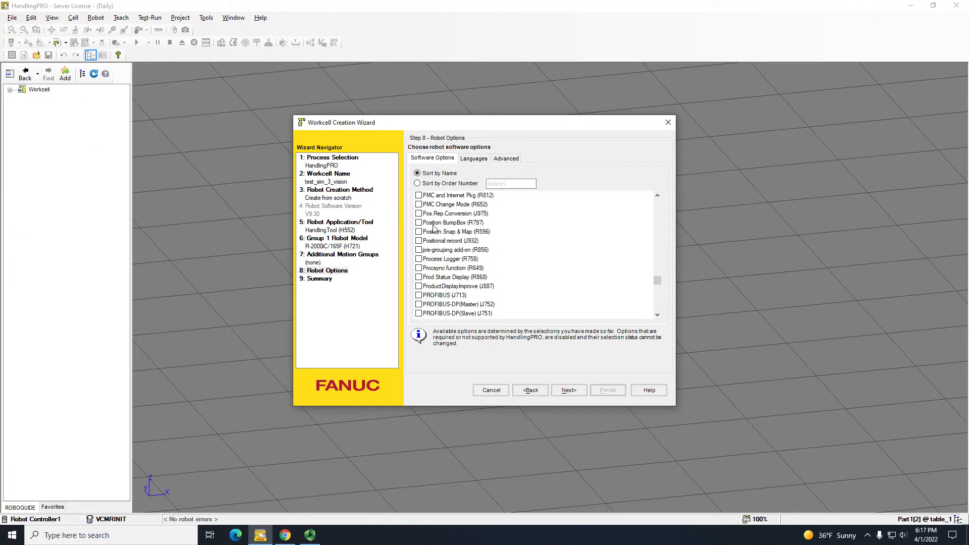
scroll(445, 313, "down", 2)
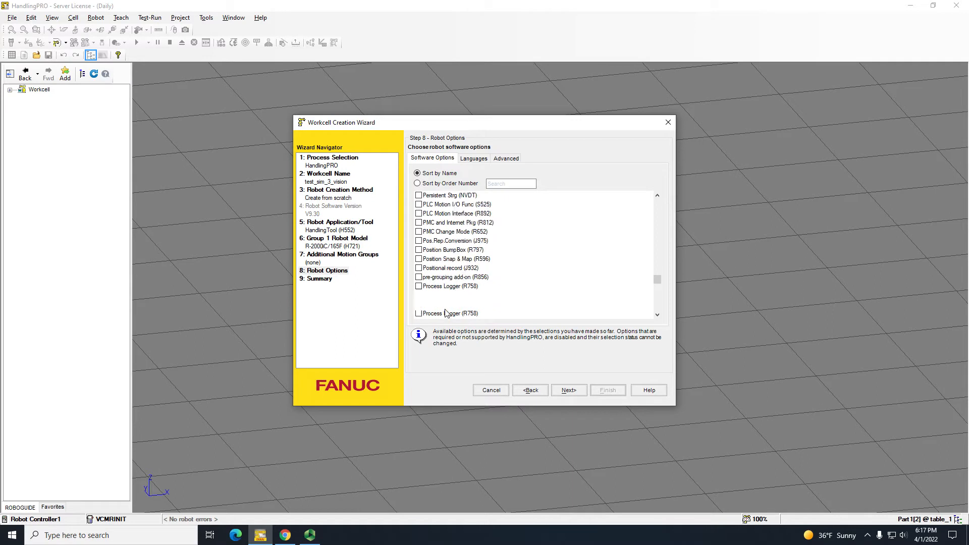
scroll(432, 232, "up", 4)
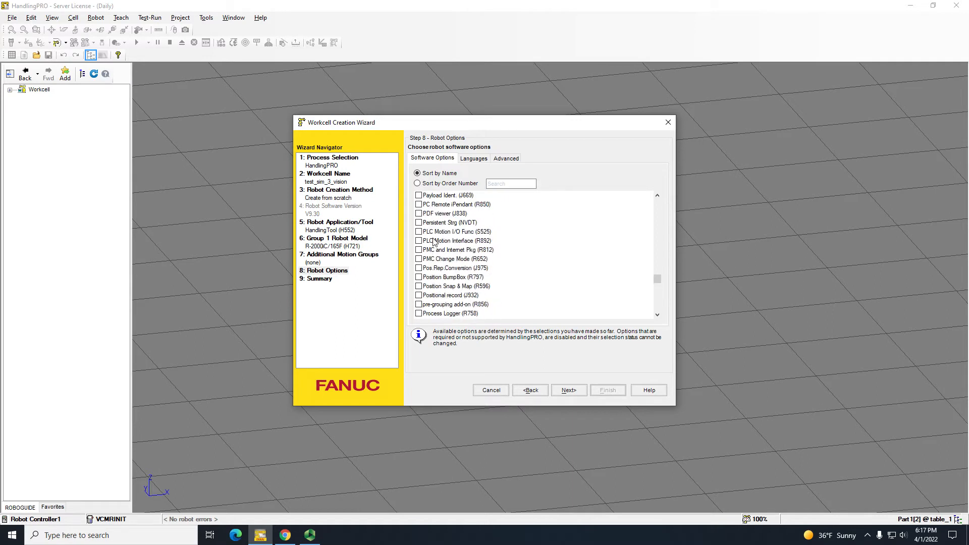
left_click(434, 278)
- Enable the ROS Ethernet Packets (R603) software option and proceed to the wizard's summary
key("alt+Tab")
key("alt+Tab")
scroll(476, 296, "down", 10)
scroll(476, 297, "down", 4)
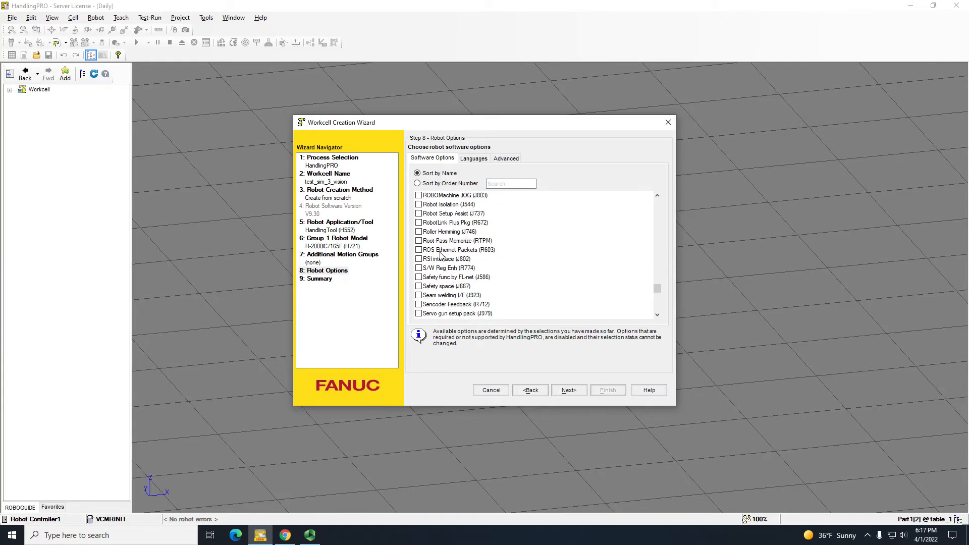
left_click(440, 251)
left_click(569, 391)
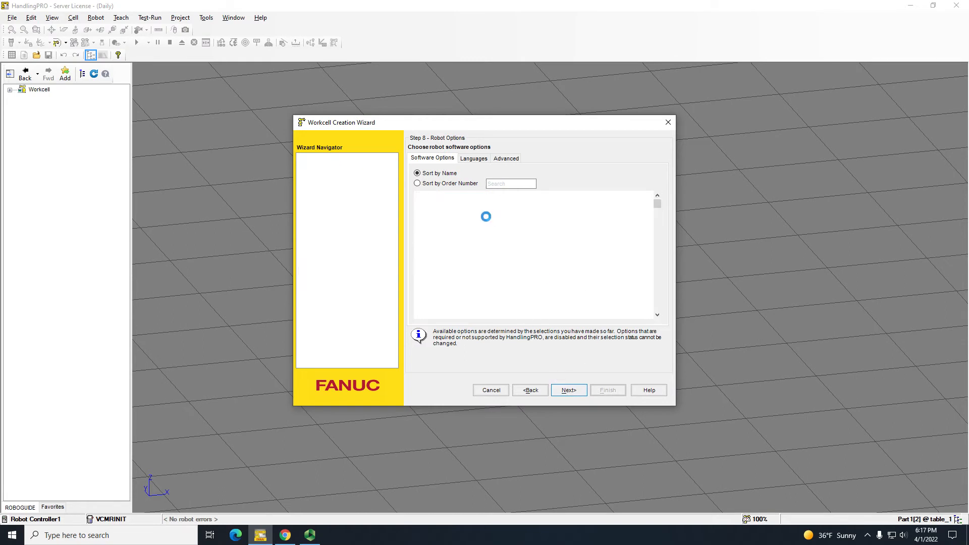
- Review the selected robot options in the wizard's summary against the list on the course slide
scroll(469, 265, "down", 10)
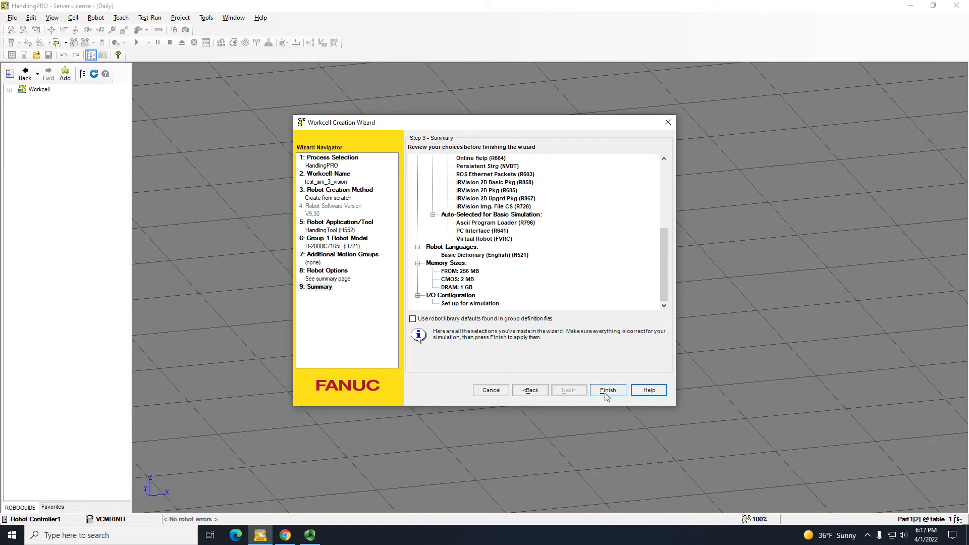
scroll(500, 253, "up", 3)
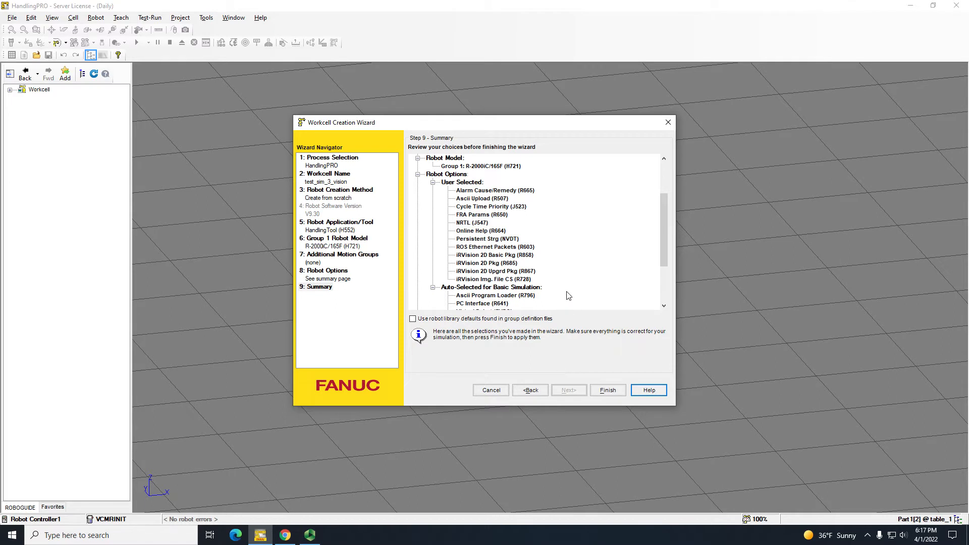
key("alt+Tab")
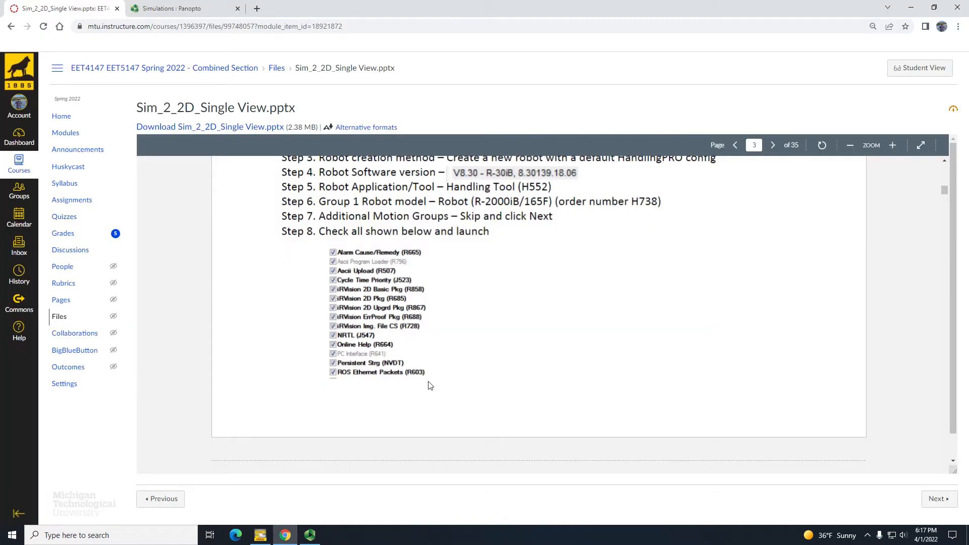
- Switch to HandlingPRO and finish the wizard to create the test_sim_3_vision workcell
key("alt+Tab")
left_click(605, 389)
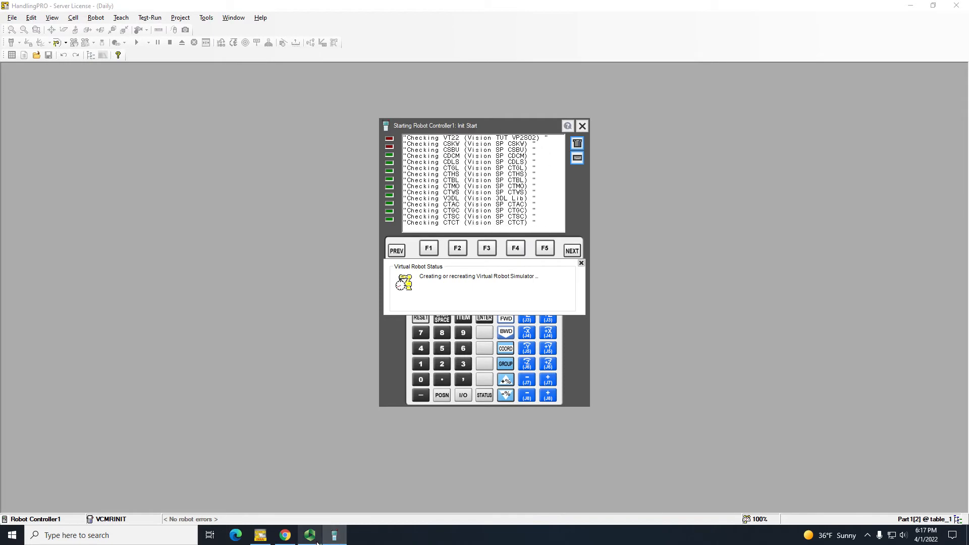
left_click(313, 535)
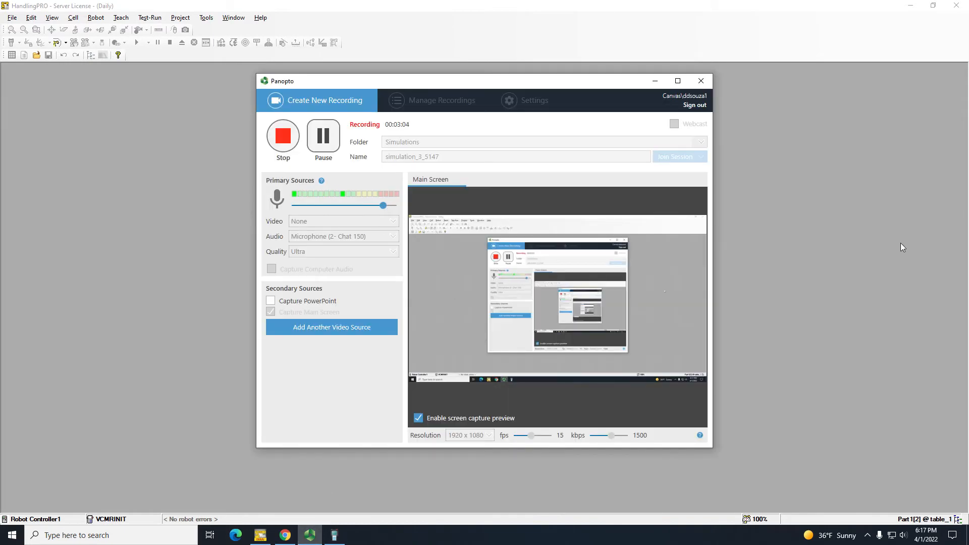
key("alt+Tab")
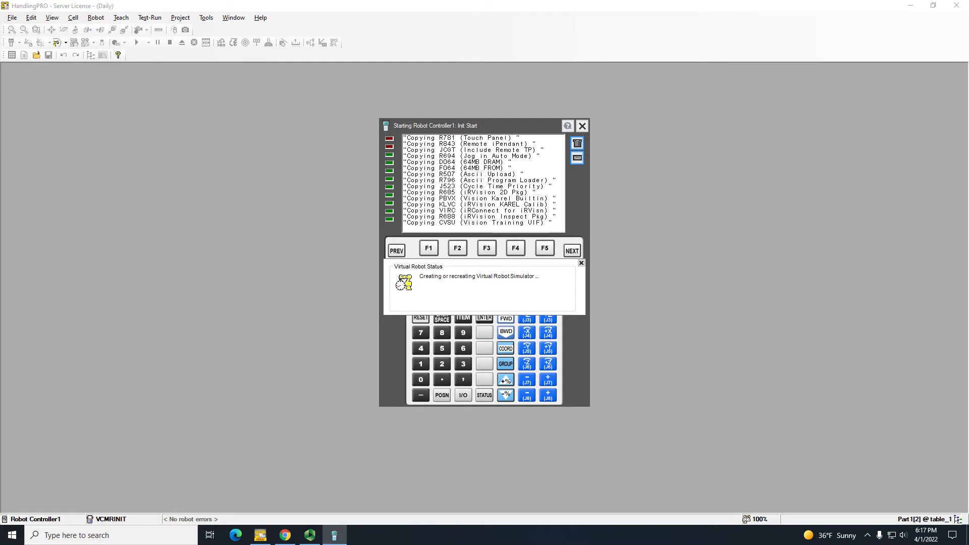
- Switch to the browser and review the robot creation and Workcell setup slides of Sim_2_2D_Single View.pptx
mouse_move(286, 536)
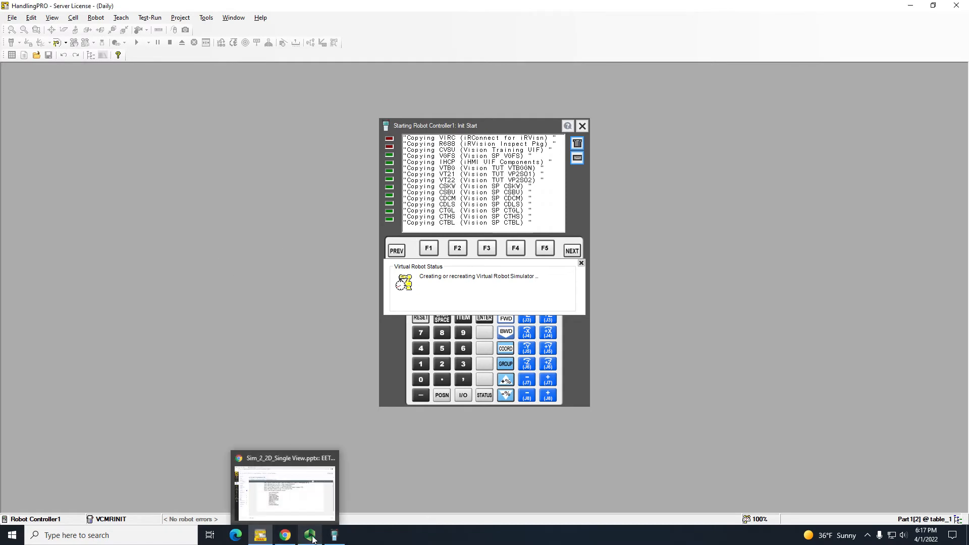
left_click(292, 521)
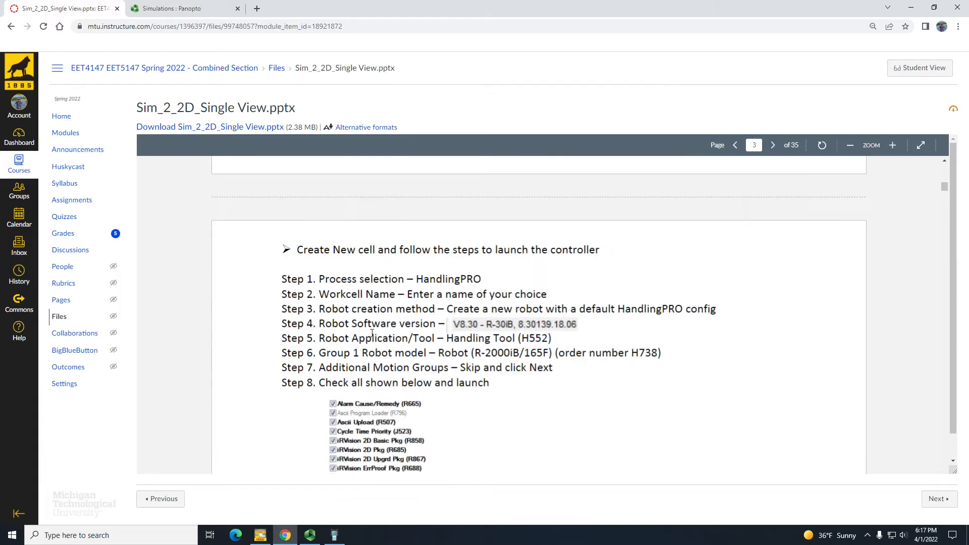
scroll(373, 333, "up", 10)
scroll(411, 341, "down", 5)
scroll(411, 347, "down", 12)
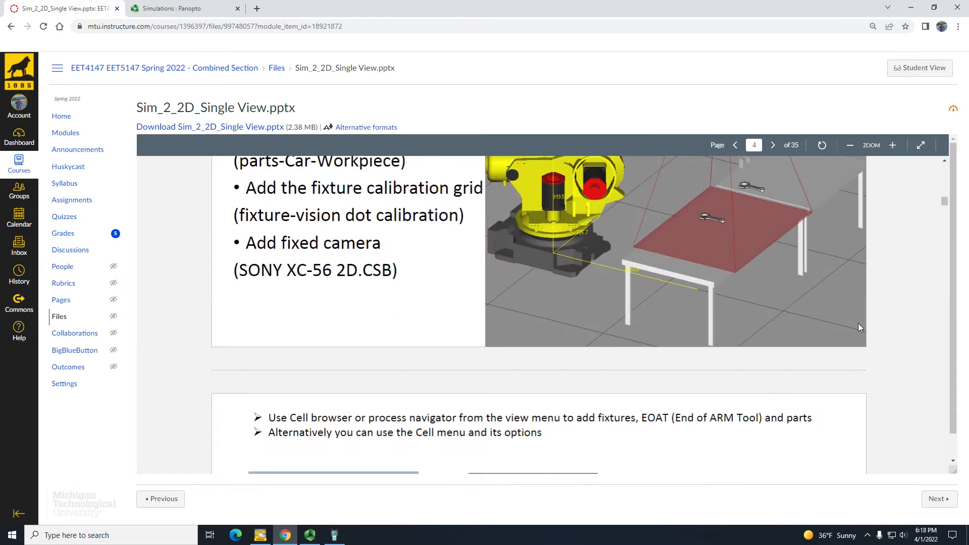
scroll(743, 248, "up", 3)
scroll(732, 202, "up", 1)
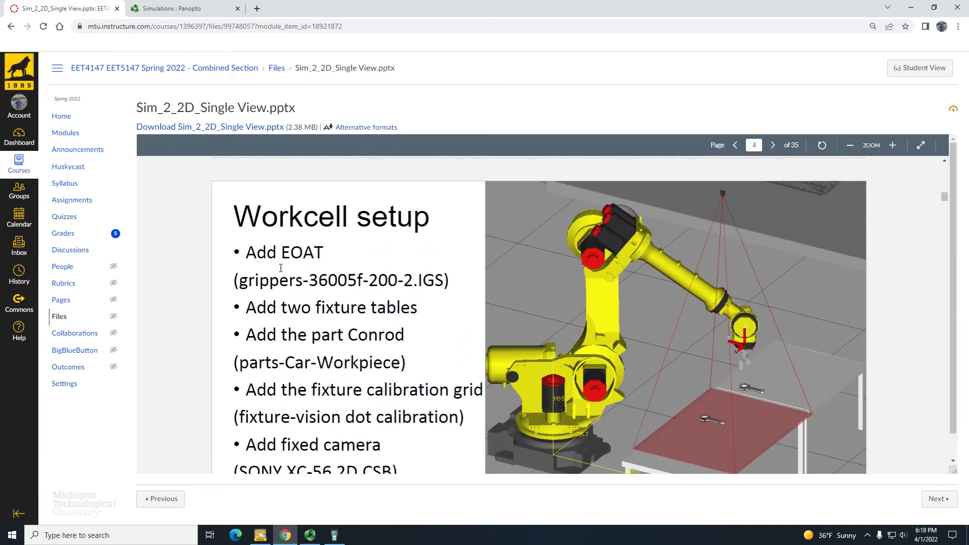
- Find Sim_3_2D Multi View.pptx in the course modules and open its preview
left_click(59, 317)
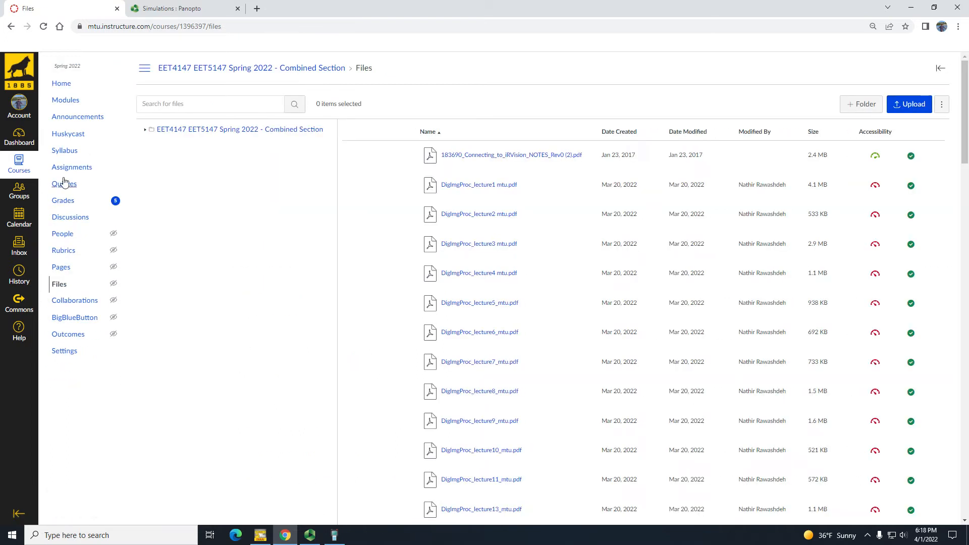
left_click(66, 168)
left_click(70, 134)
scroll(247, 363, "down", 15)
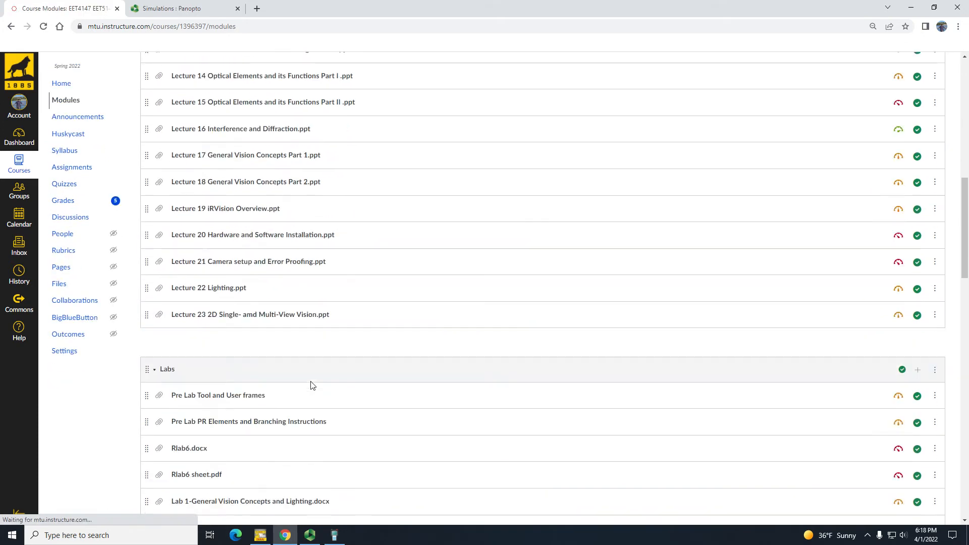
scroll(247, 363, "down", 8)
left_click(206, 301)
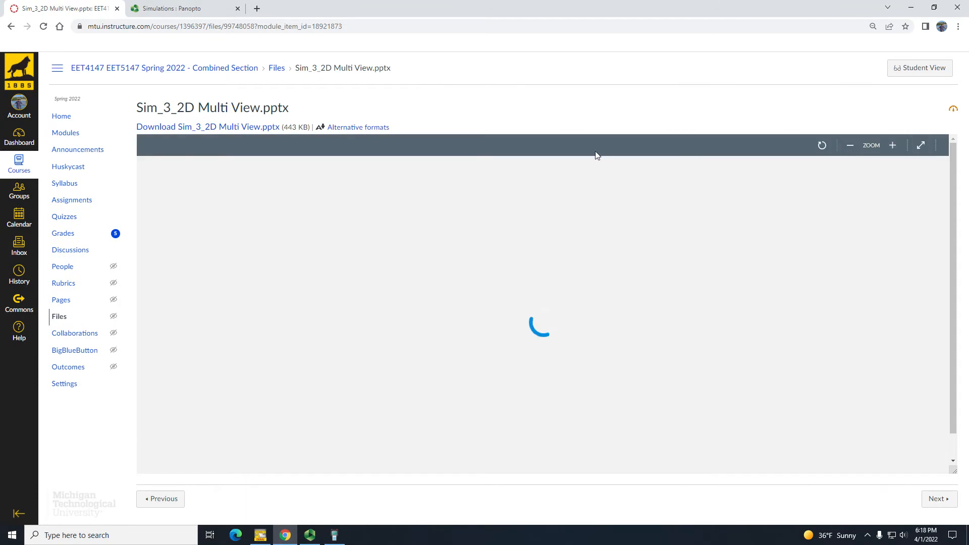
- Read the simulation objectives on page 2 of the Sim_3_2D Multi View slides
left_click(920, 145)
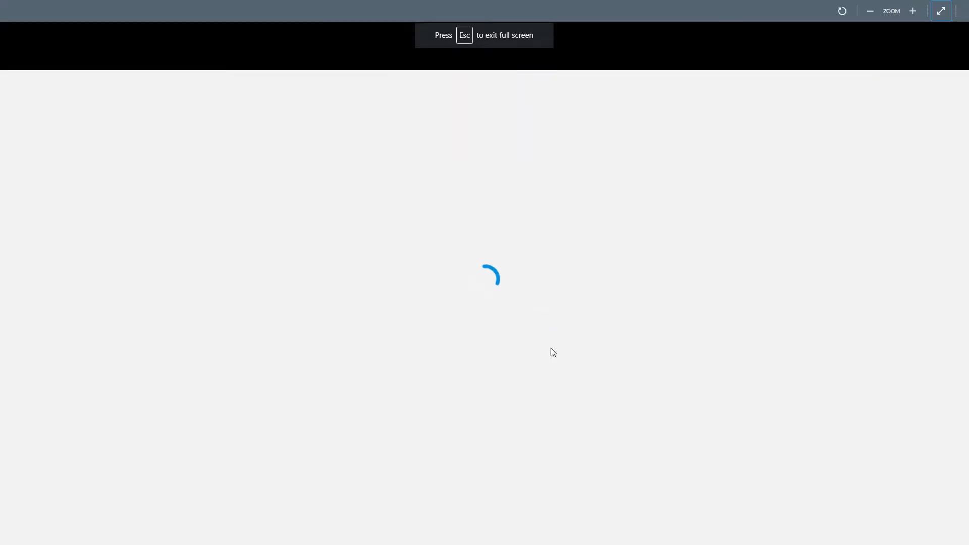
key("Escape")
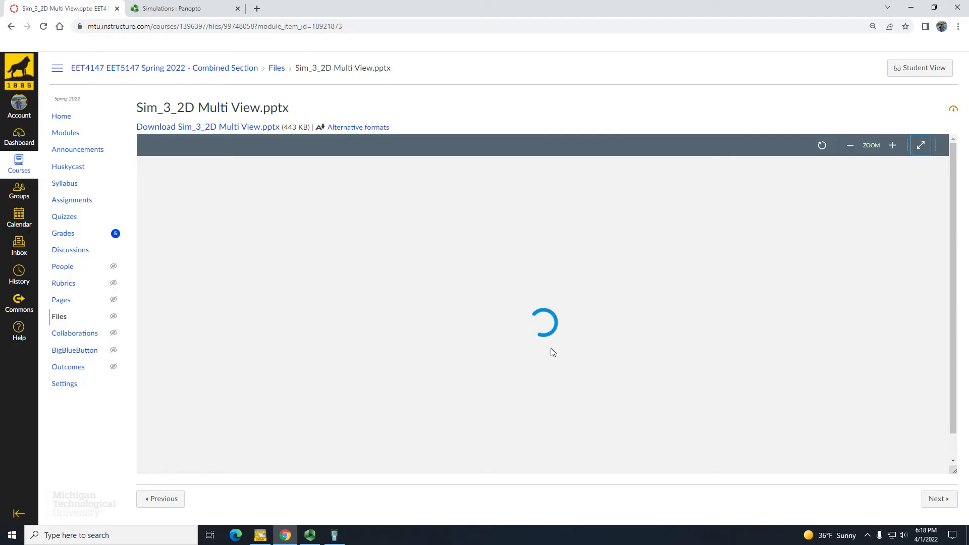
scroll(578, 347, "down", 18)
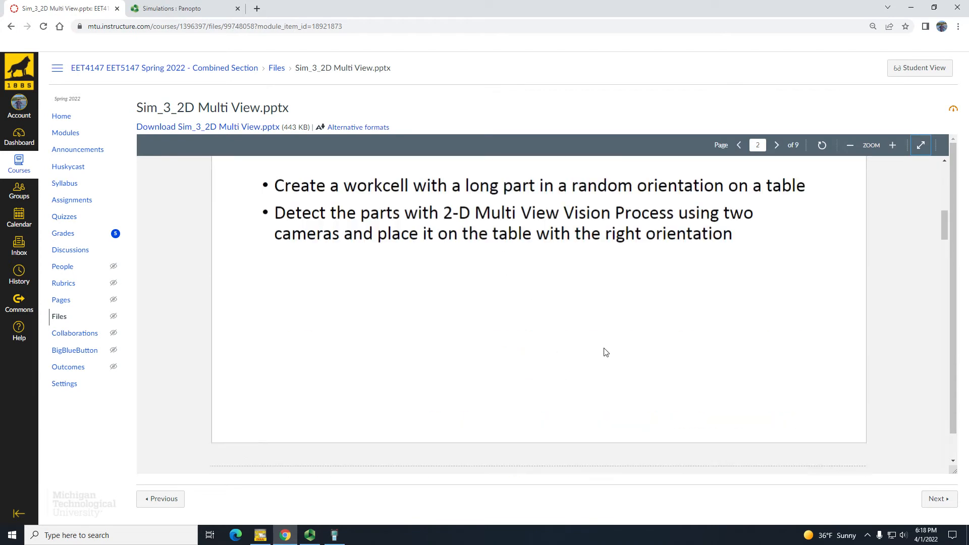
- Switch to HandlingPRO and inspect the new workcell's R-2000iC/165F robot and its general properties
left_click(260, 535)
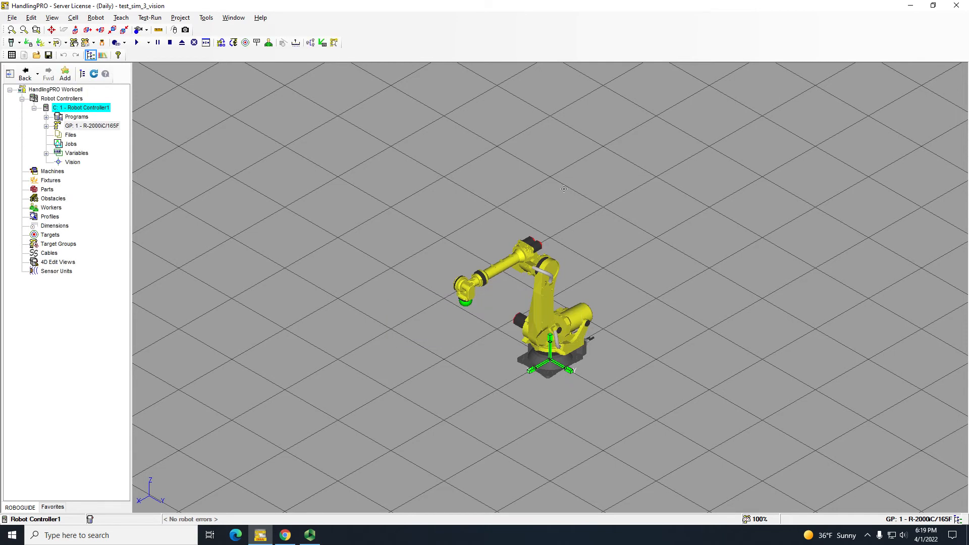
middle_click_drag(568, 295, 666, 209)
scroll(666, 209, "down", 6)
mouse_move(666, 209)
right_mouse_down()
mouse_move(633, 244)
mouse_move(650, 214)
right_mouse_up()
scroll(650, 214, "up", 5)
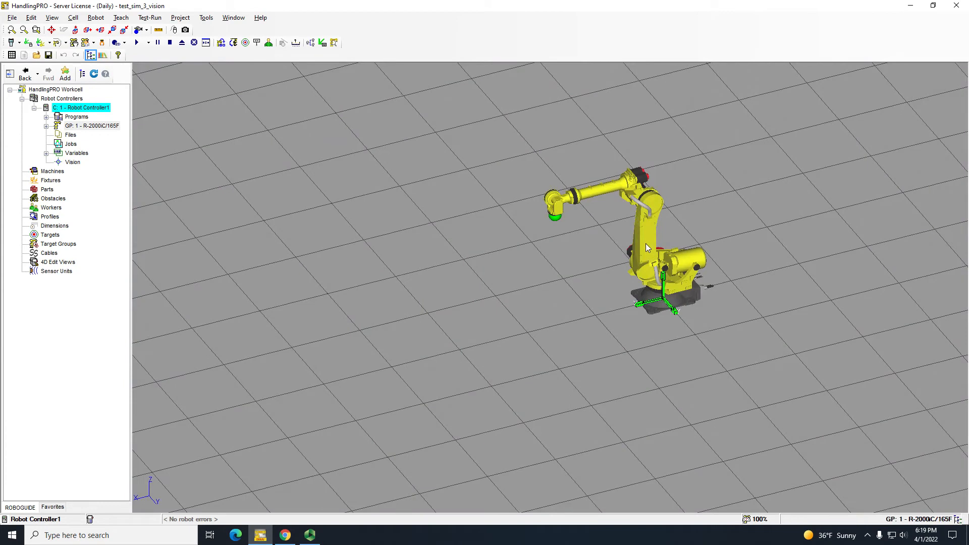
double_click(646, 243)
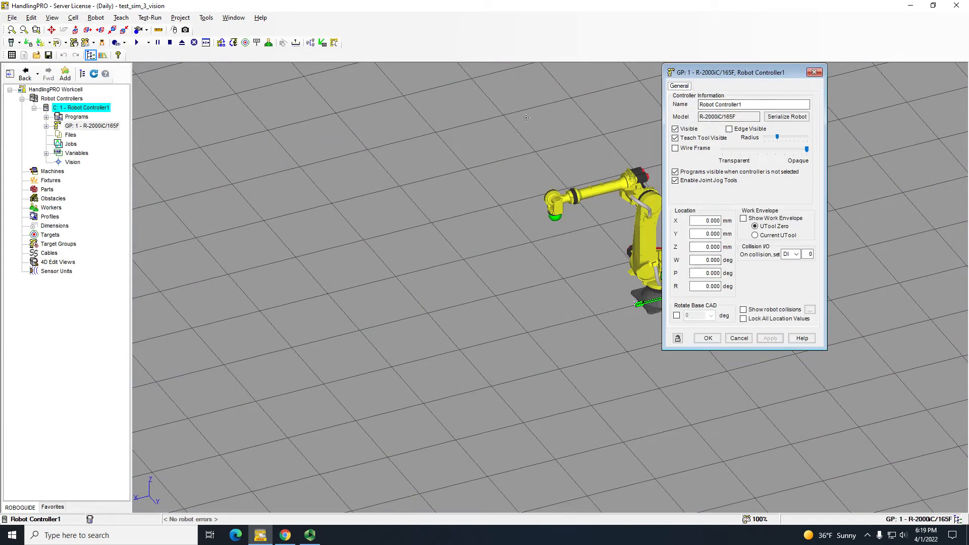
left_click(814, 72)
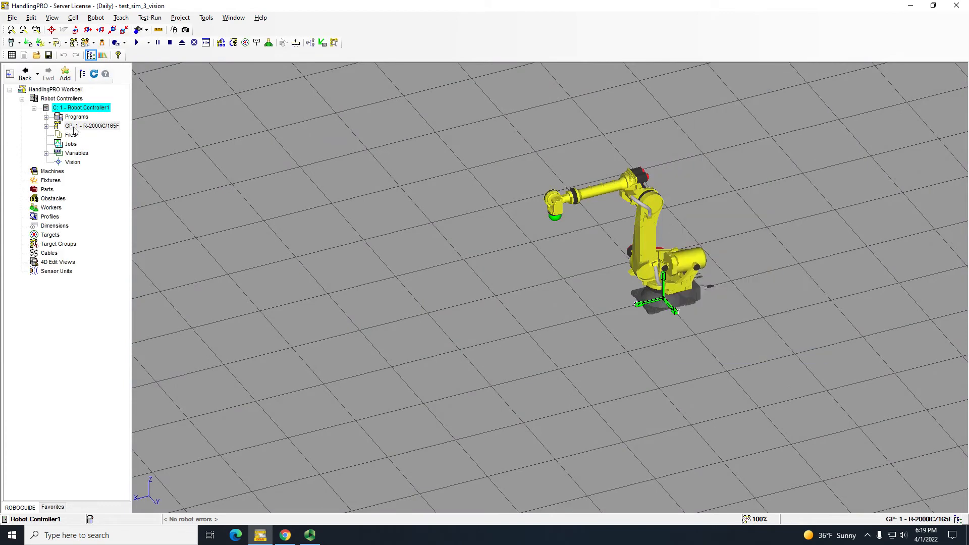
- Show the Process Navigator and open the properties of the robot's first end-of-arm tool for editing
left_click(46, 118)
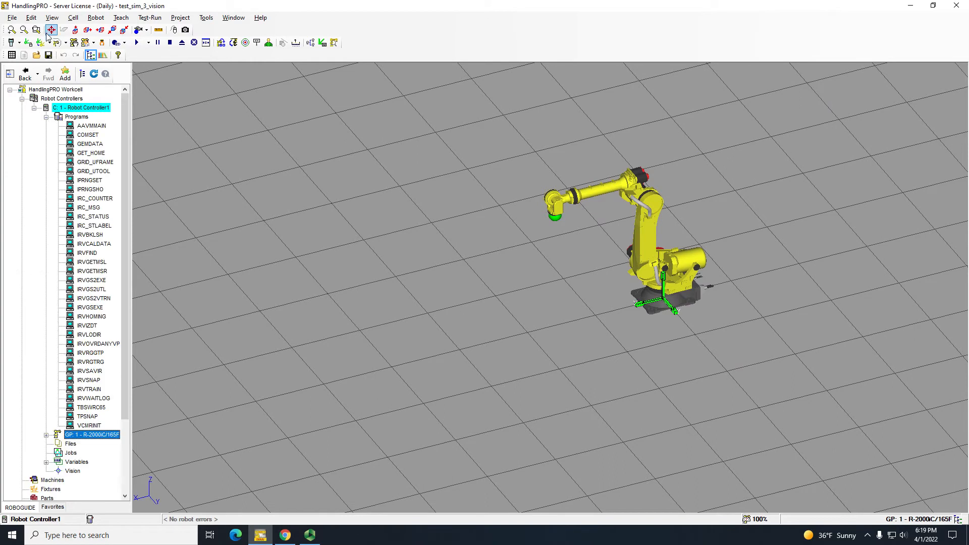
left_click(59, 17)
left_click(71, 57)
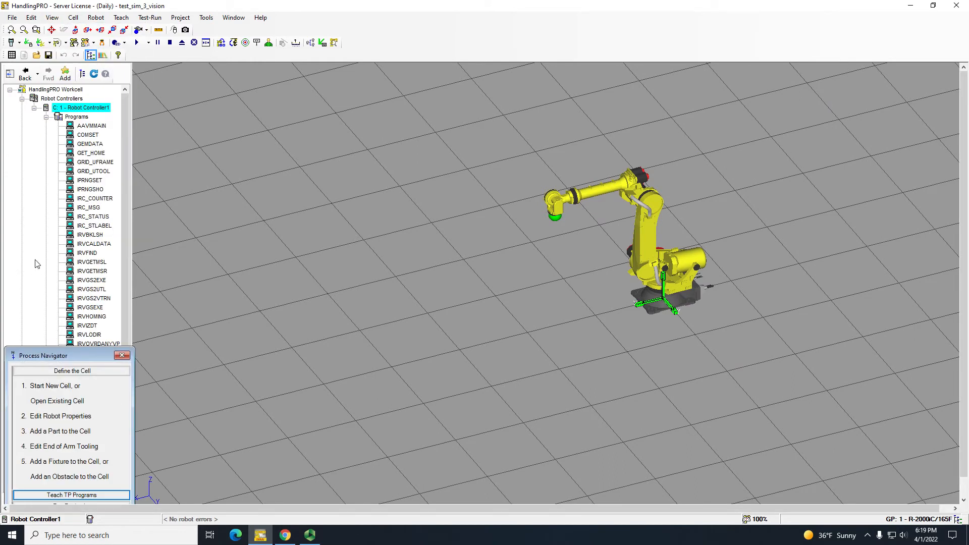
left_click(64, 446)
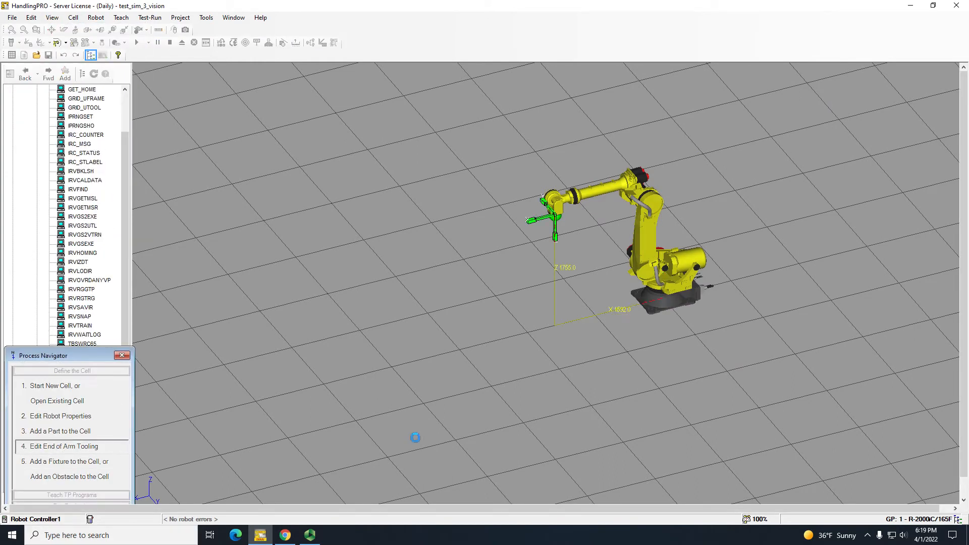
left_click(461, 286)
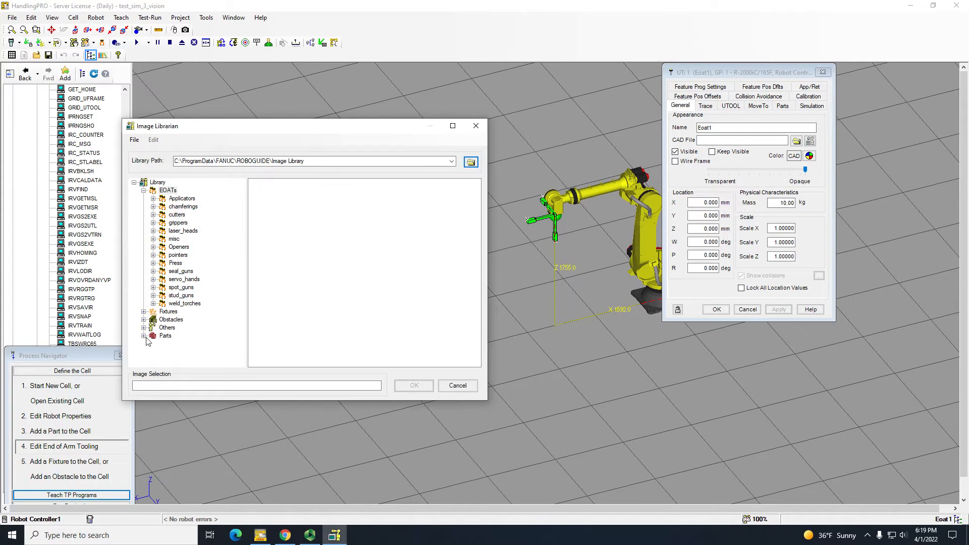
- Assign the vacuum01 gripper from the EOATs library as the tool's CAD model and set its W rotation to -180 deg
double_click(177, 214)
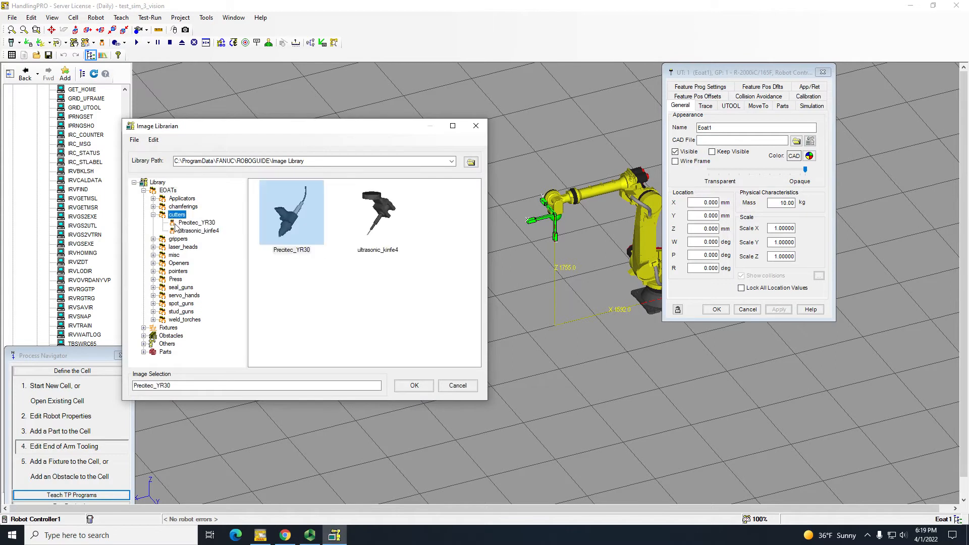
double_click(176, 239)
scroll(408, 307, "down", 5)
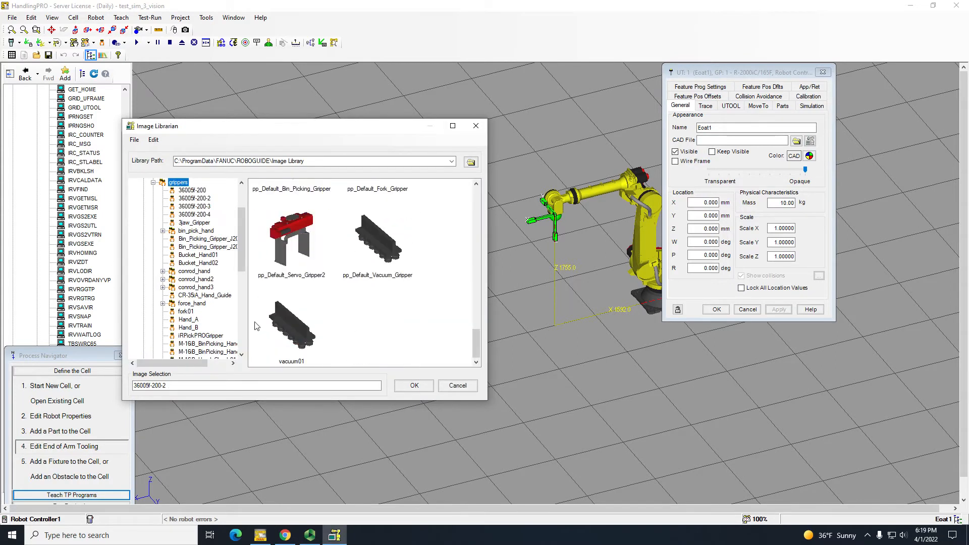
left_click(292, 326)
left_click(414, 385)
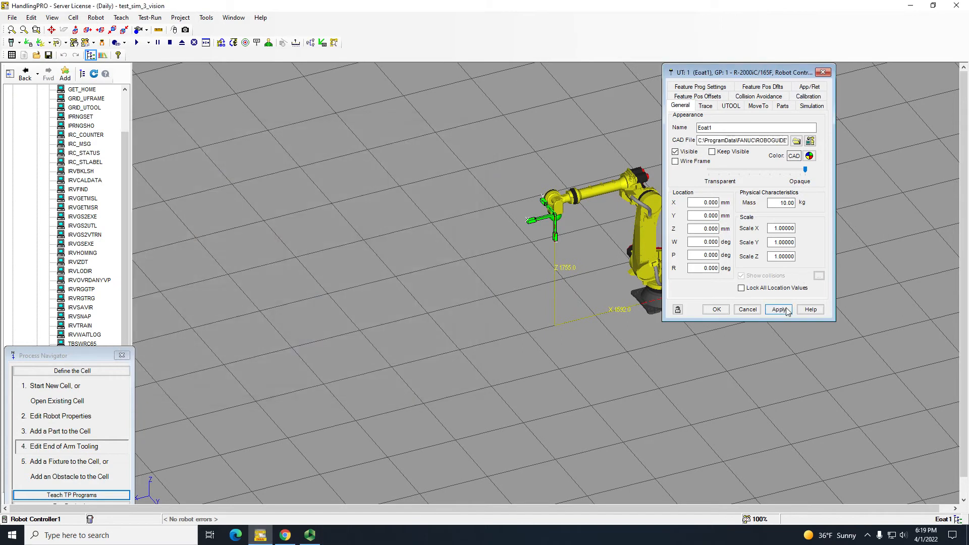
left_click(780, 309)
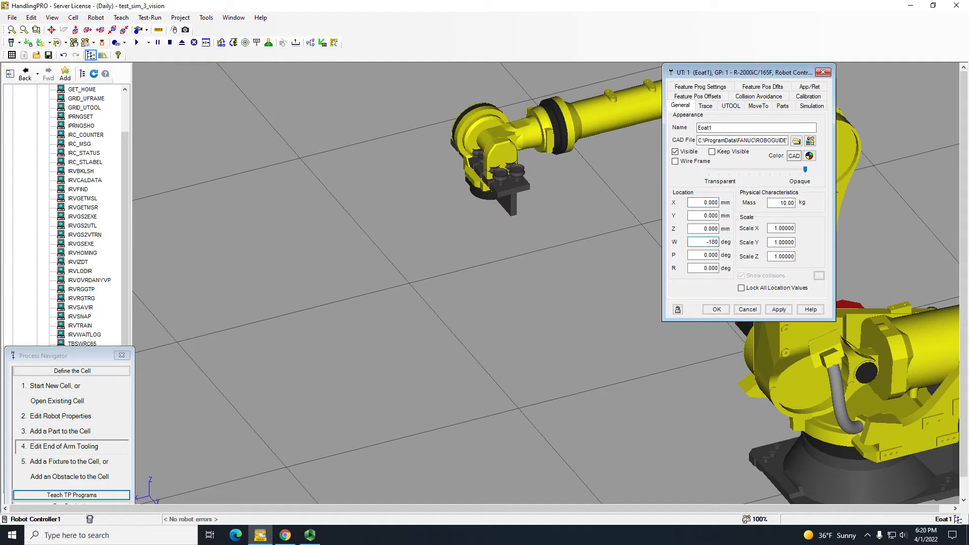
key("Return")
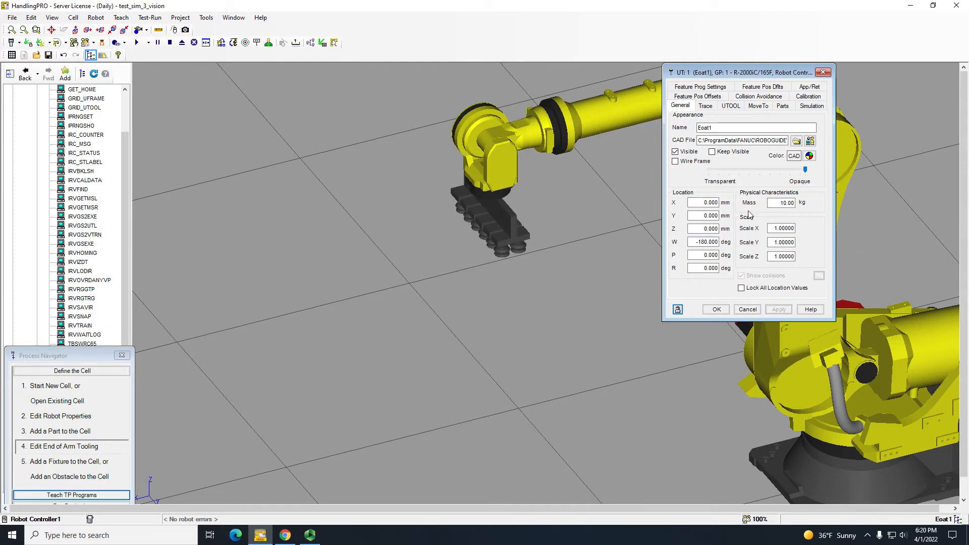
- Examine the vacuum gripper's orientation and its contact with the robot's wrist flange from several angles
scroll(515, 168, "down", 6)
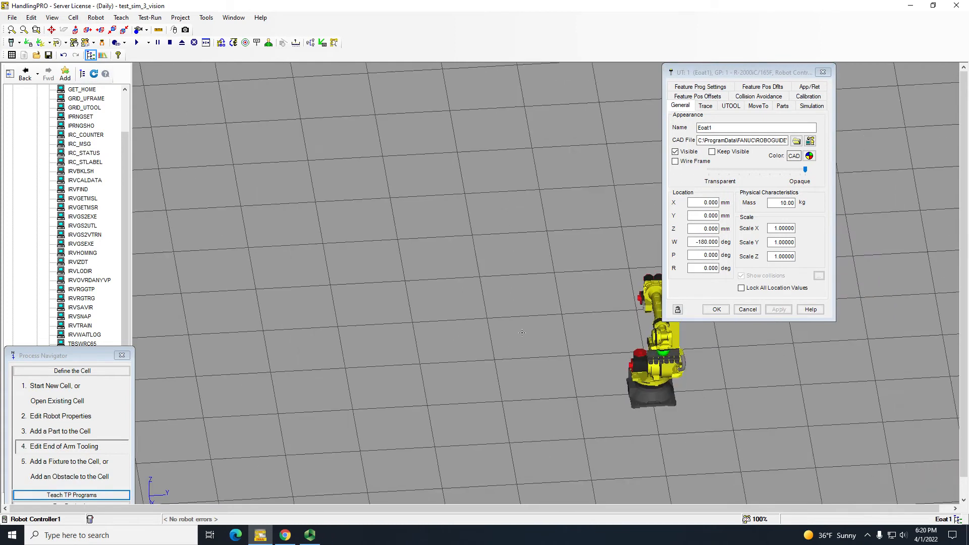
scroll(496, 332, "up", 5)
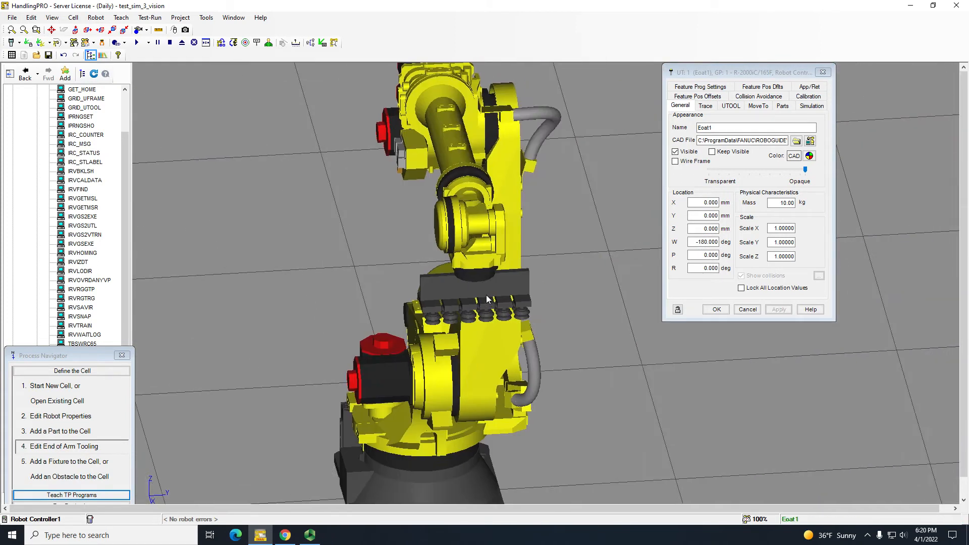
scroll(487, 299, "down", 6)
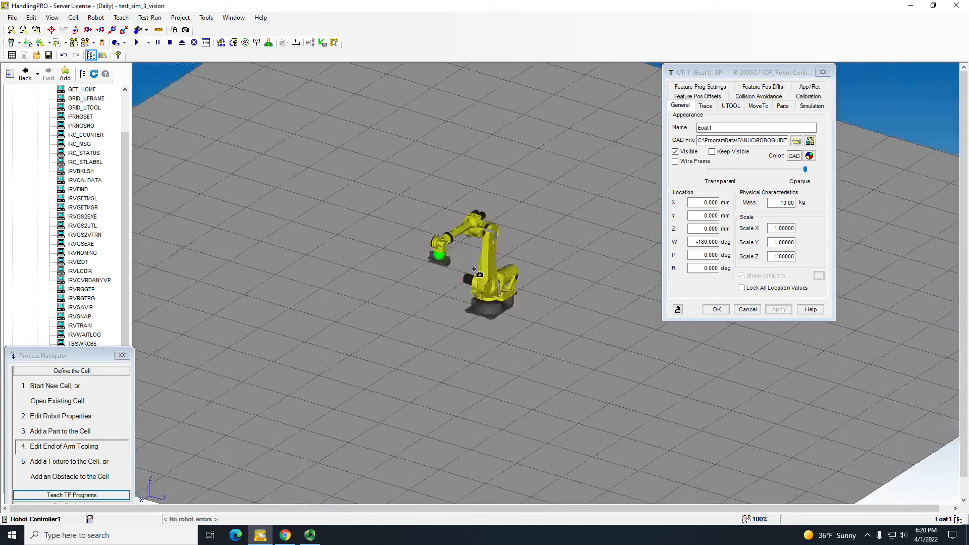
scroll(474, 269, "up", 6)
scroll(557, 253, "up", 6)
scroll(435, 283, "down", 6)
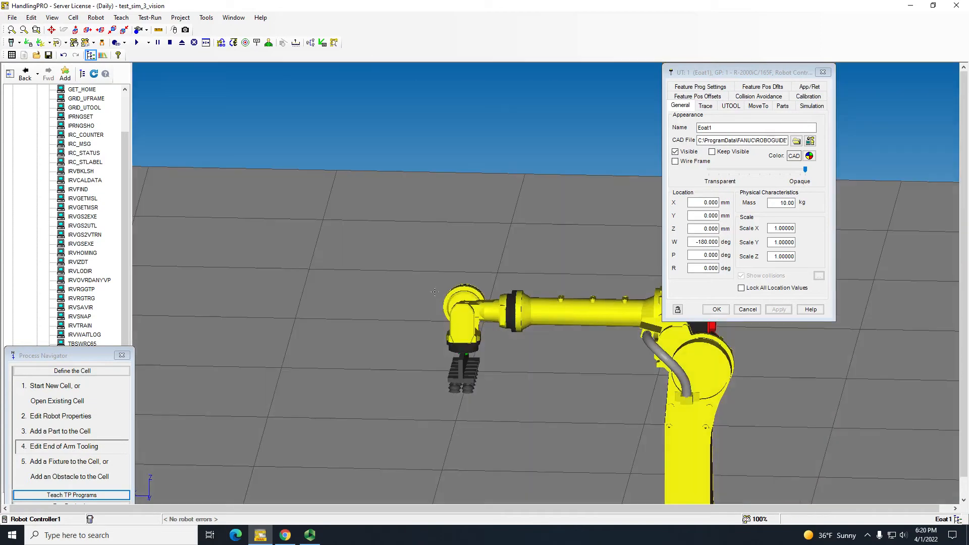
scroll(434, 291, "up", 6)
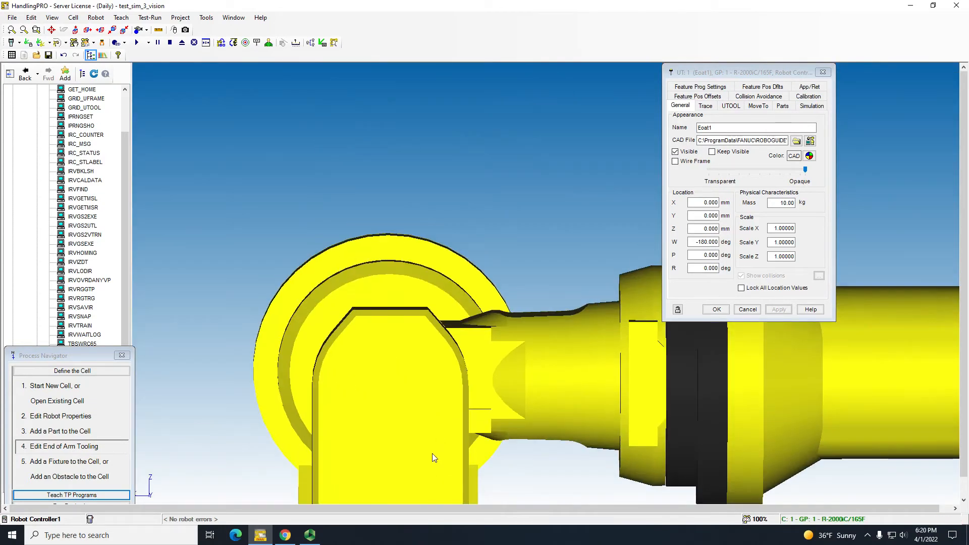
middle_click_drag(432, 453, 497, 222)
scroll(464, 409, "up", 1)
scroll(488, 420, "up", 1)
middle_click_drag(487, 420, 514, 313)
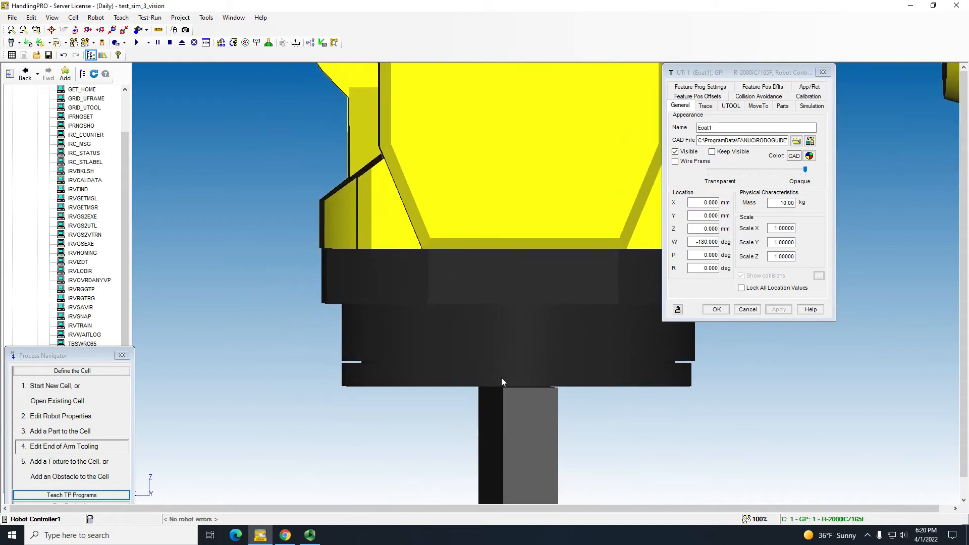
scroll(502, 378, "up", 3)
middle_click_drag(535, 432, 525, 395)
scroll(525, 395, "up", 2)
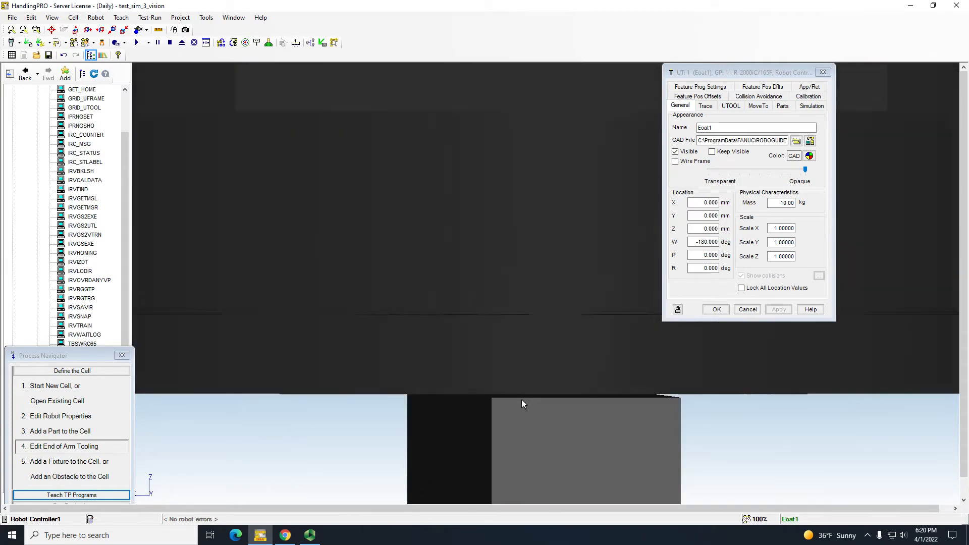
scroll(522, 402, "down", 8)
right_click_drag(522, 402, 321, 296)
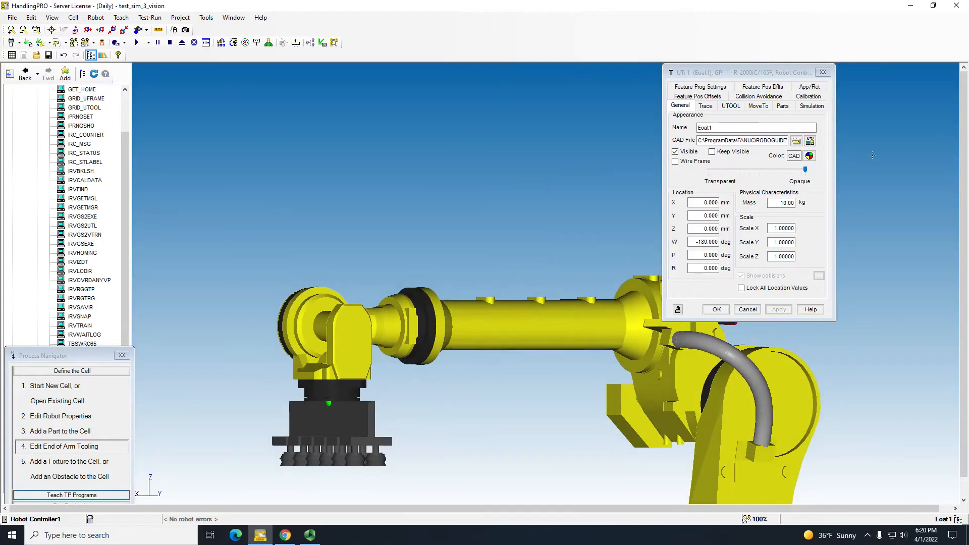
- Enable editing of the tool frame and move it to the suction cup tips, about Y -7.5 mm and Z 188 mm, and apply it
left_click(731, 105)
left_click(745, 128)
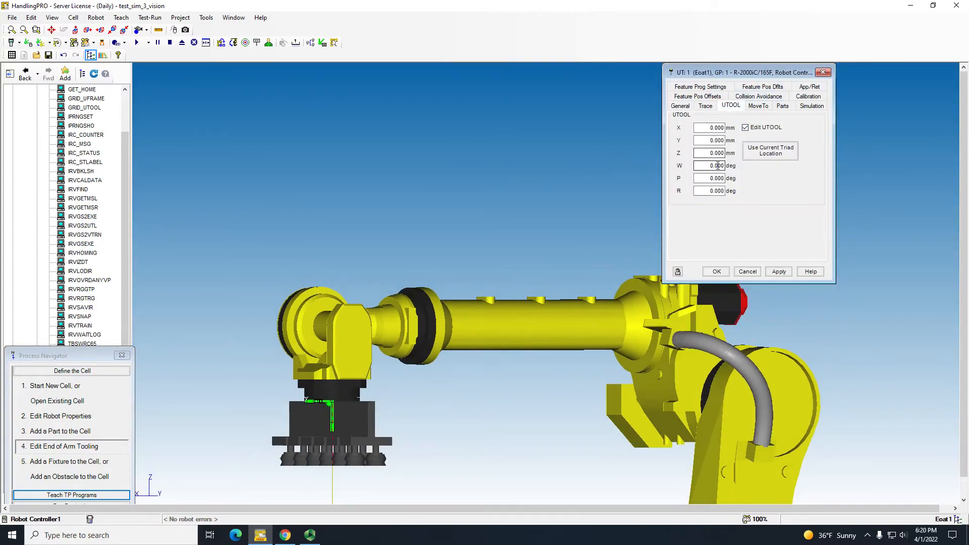
left_click_drag(333, 423, 333, 488)
mouse_move(335, 449)
right_mouse_down()
mouse_move(375, 437)
mouse_move(355, 449)
right_mouse_up()
scroll(325, 458, "up", 5)
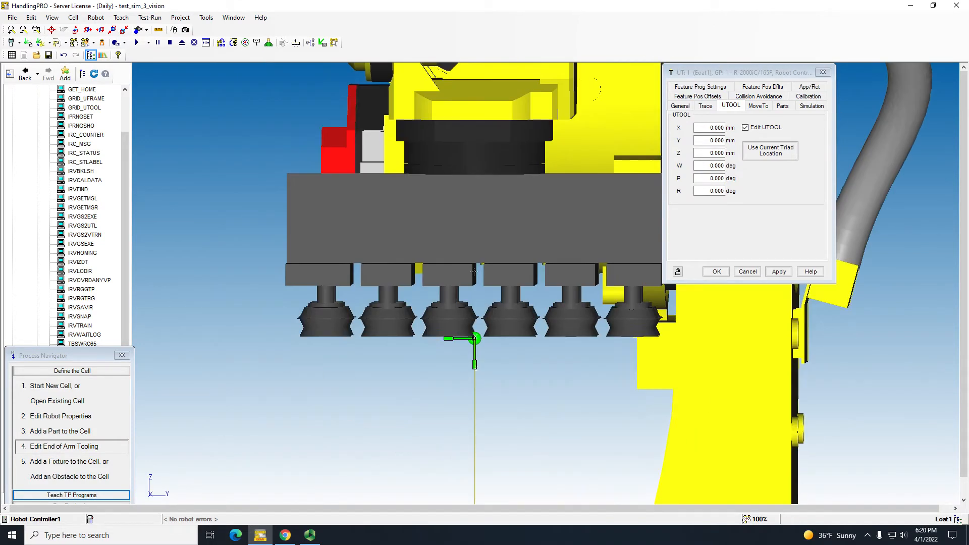
right_click_drag(467, 335, 474, 334)
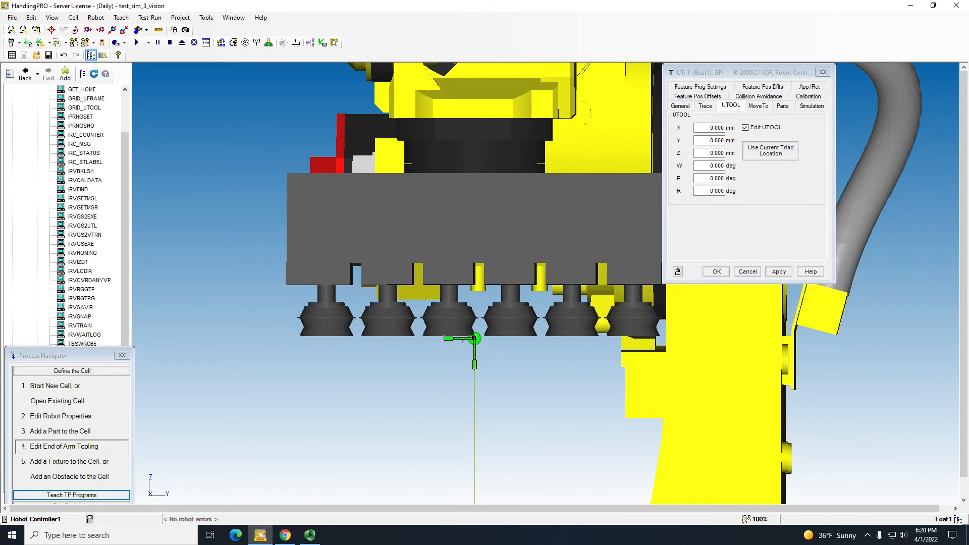
left_click_drag(463, 342, 469, 342)
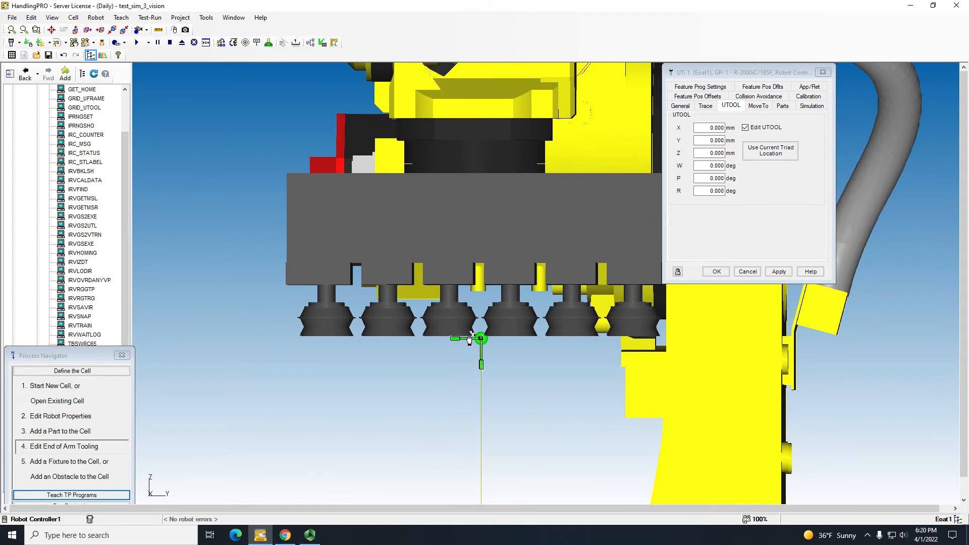
left_click(779, 272)
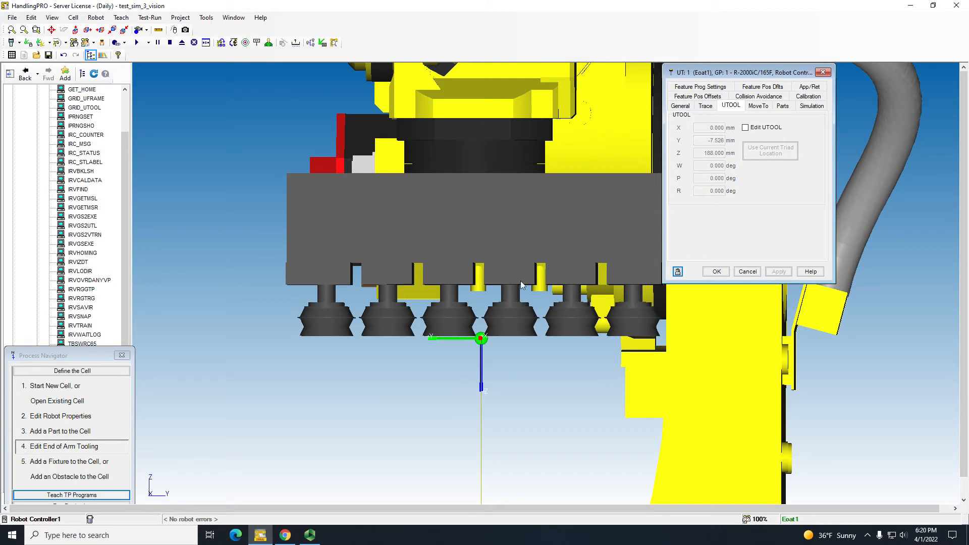
- Review the gripper's move-to and parts settings, and close the tool's properties
left_click(757, 106)
left_click(783, 106)
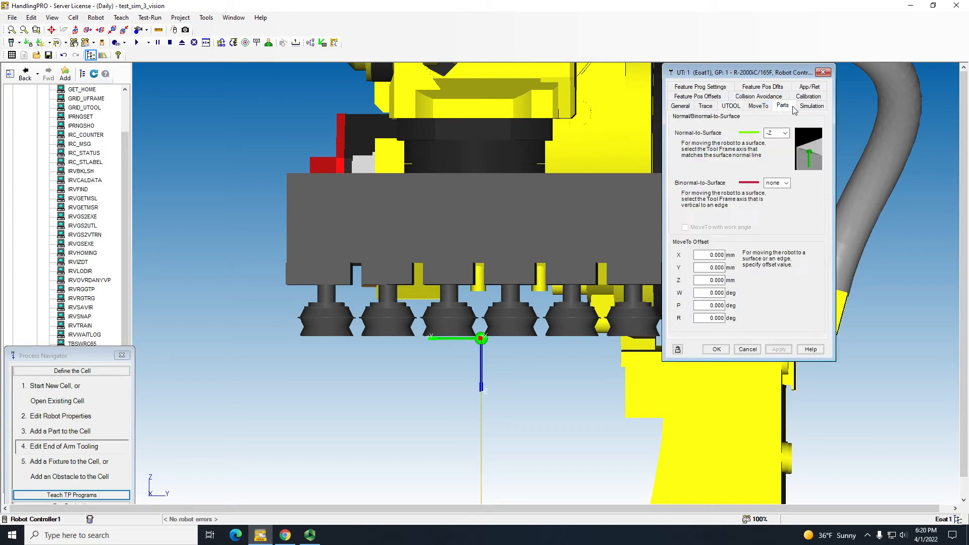
scroll(525, 238, "down", 5)
right_click_drag(525, 238, 474, 292)
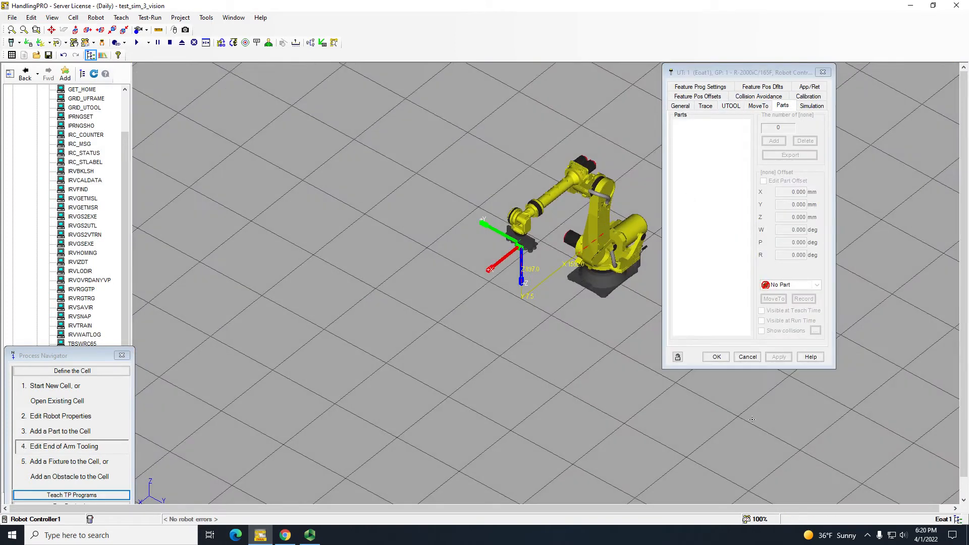
left_click(717, 356)
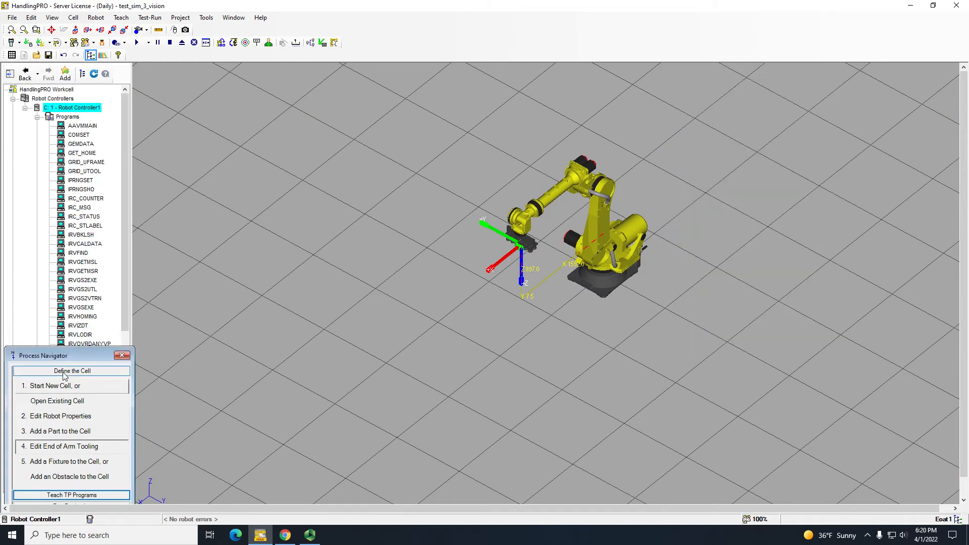
- Add a fixture to the cell using the table02 model from the library's table fixtures
left_click(69, 461)
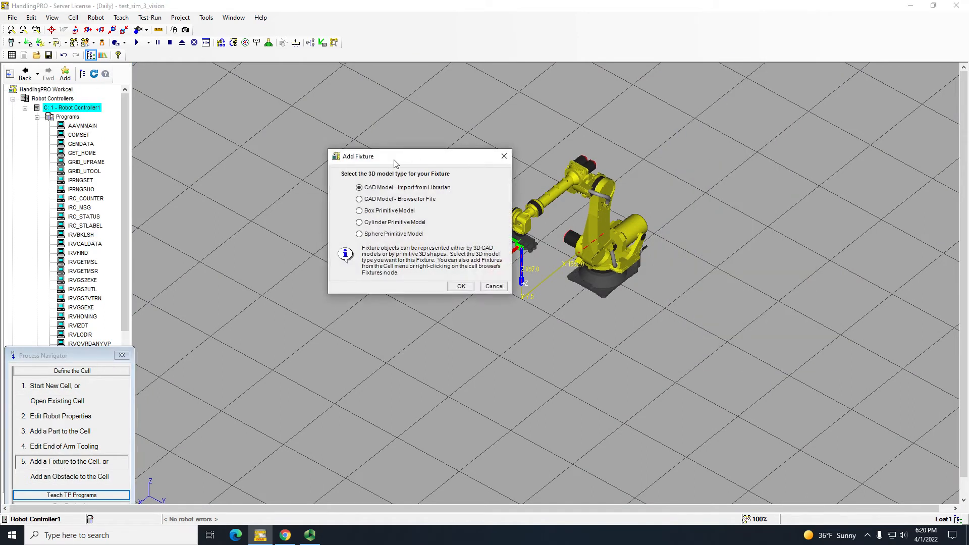
left_click(460, 286)
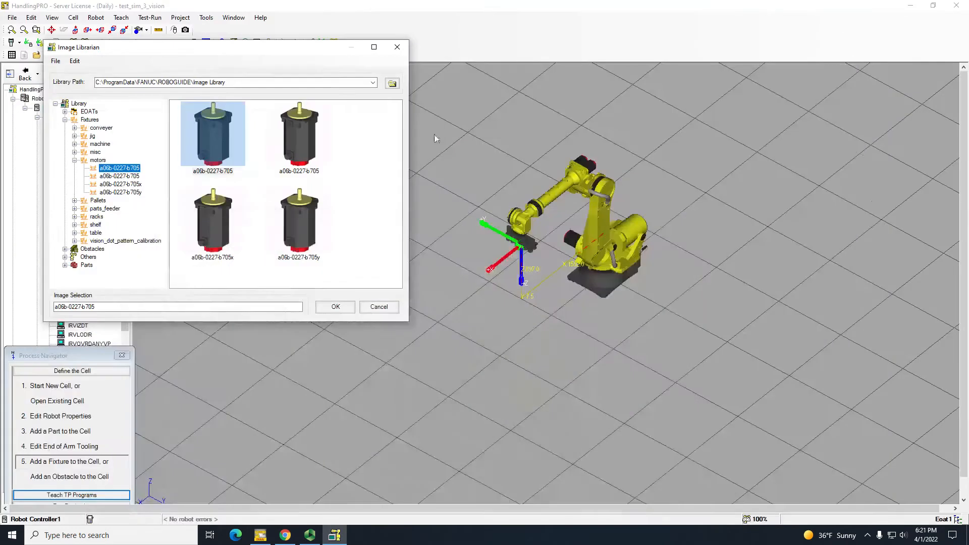
left_click(96, 233)
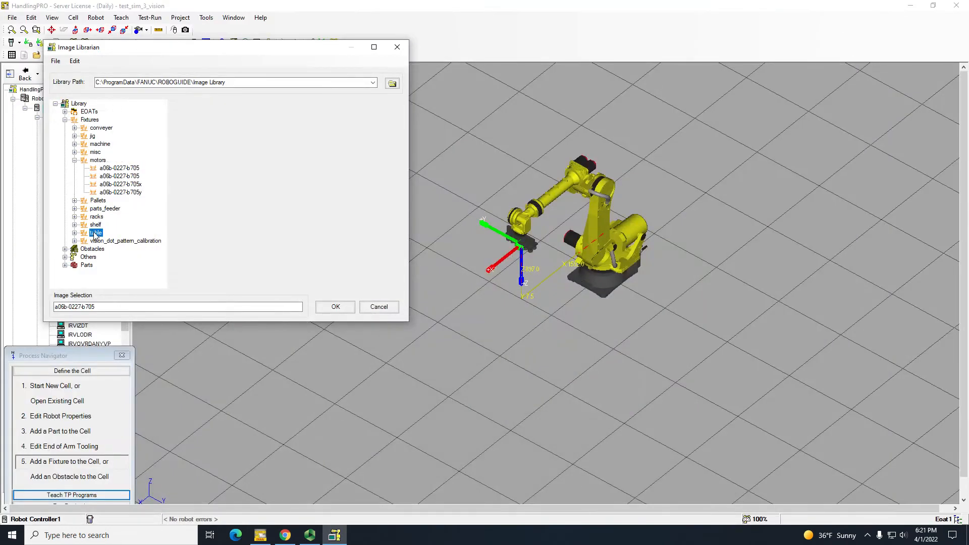
scroll(260, 201, "down", 5)
scroll(255, 216, "up", 5)
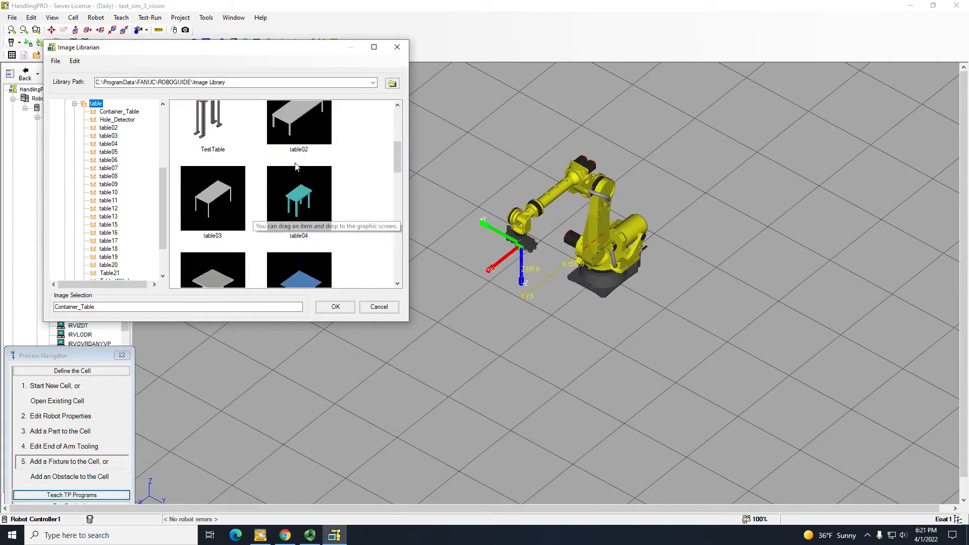
scroll(283, 162, "down", 2)
left_click(295, 134)
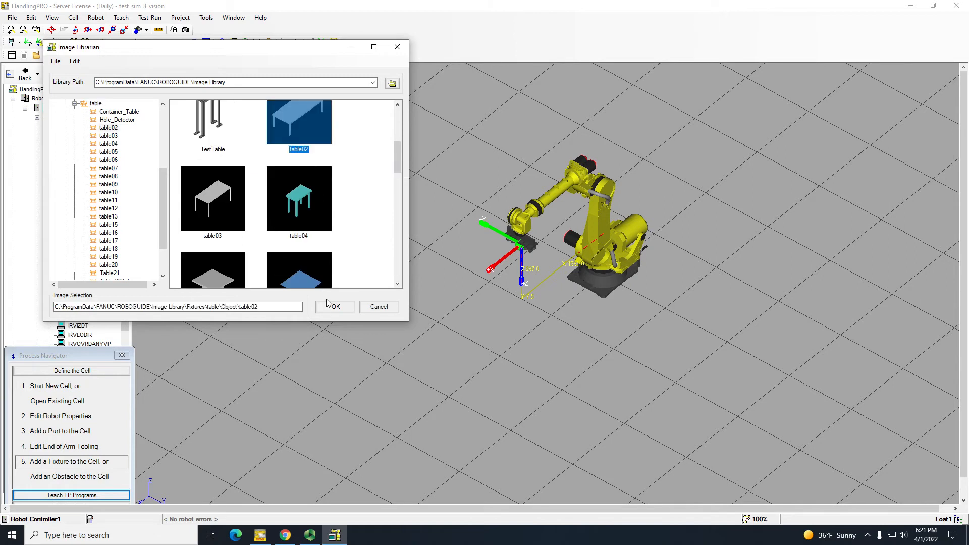
left_click(335, 306)
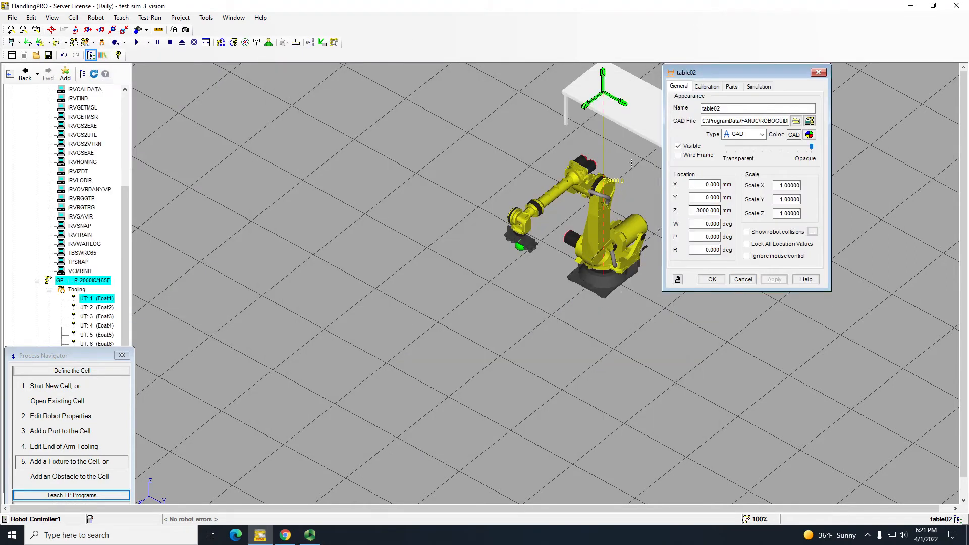
- Move the table out in front of the robot to about X 3815 mm and set its Z location to 0 mm
left_click_drag(600, 98, 433, 407)
middle_click_drag(435, 407, 466, 289)
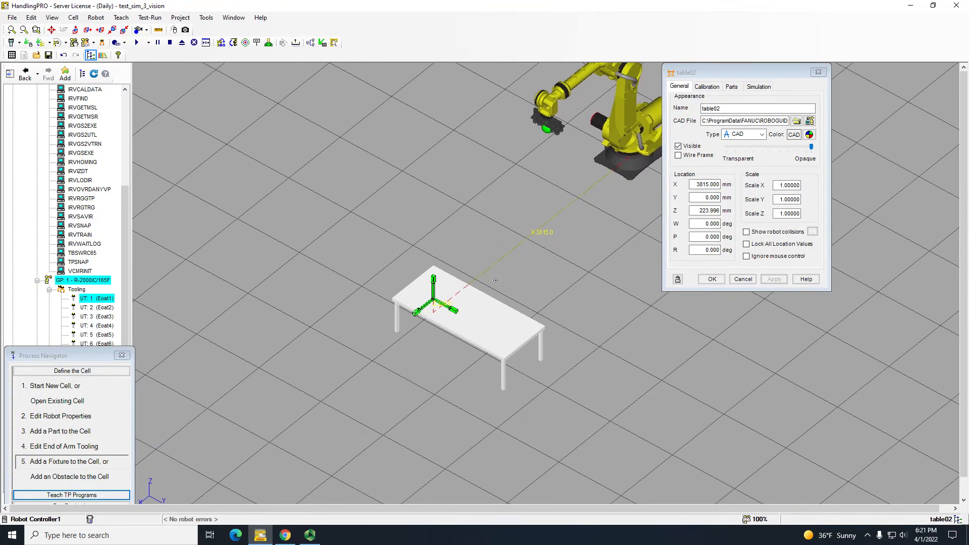
right_click_drag(469, 287, 495, 233)
right_click_drag(434, 323, 424, 337)
left_click_drag(434, 334, 438, 351)
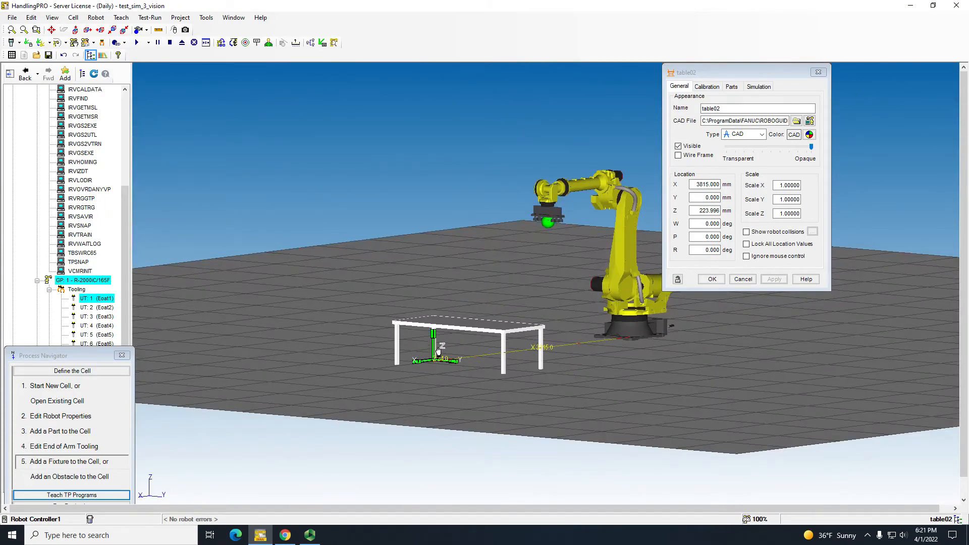
double_click(705, 211)
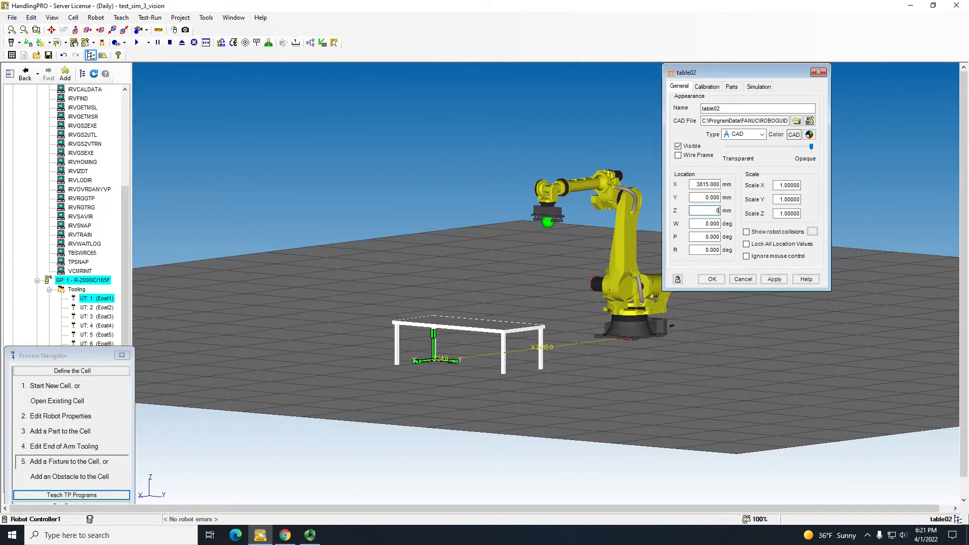
key("Return")
right_click_drag(452, 257, 434, 330)
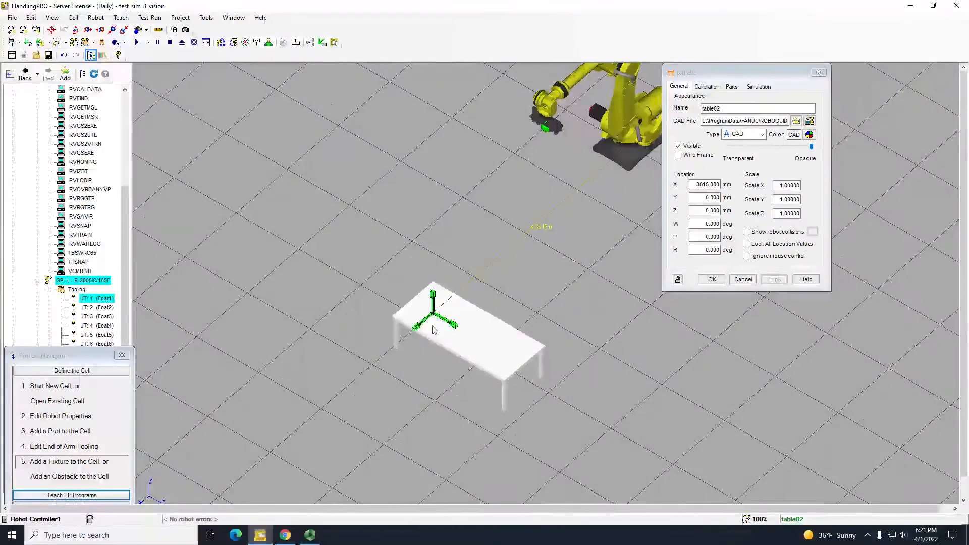
- Move the table close to the robot, to about X 1188 mm and Y -1000 mm
left_click_drag(421, 324, 557, 210)
right_click_drag(560, 213, 592, 174)
left_click_drag(551, 186, 471, 162)
scroll(470, 161, "down", 3)
scroll(470, 162, "up", 5)
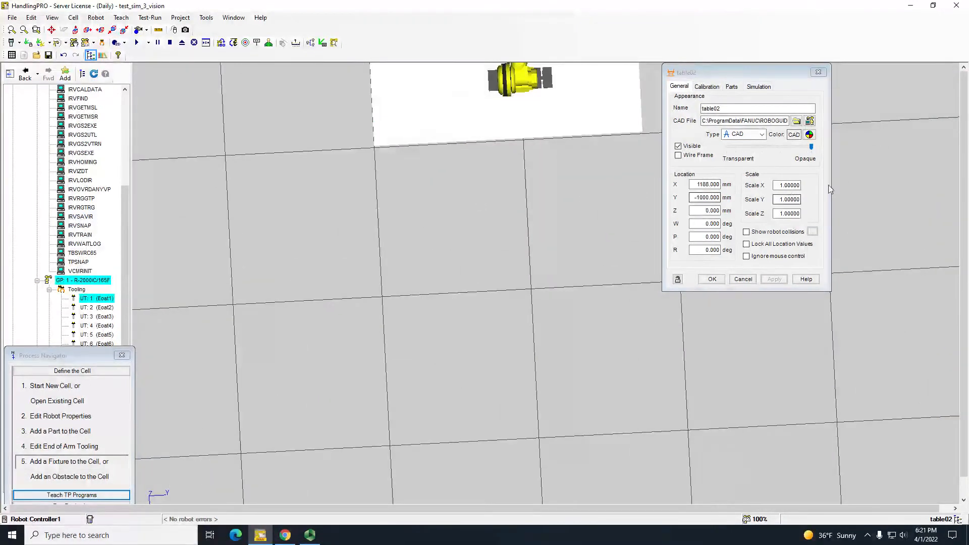
- Scale the table by 2 in X and Y
left_click(767, 187)
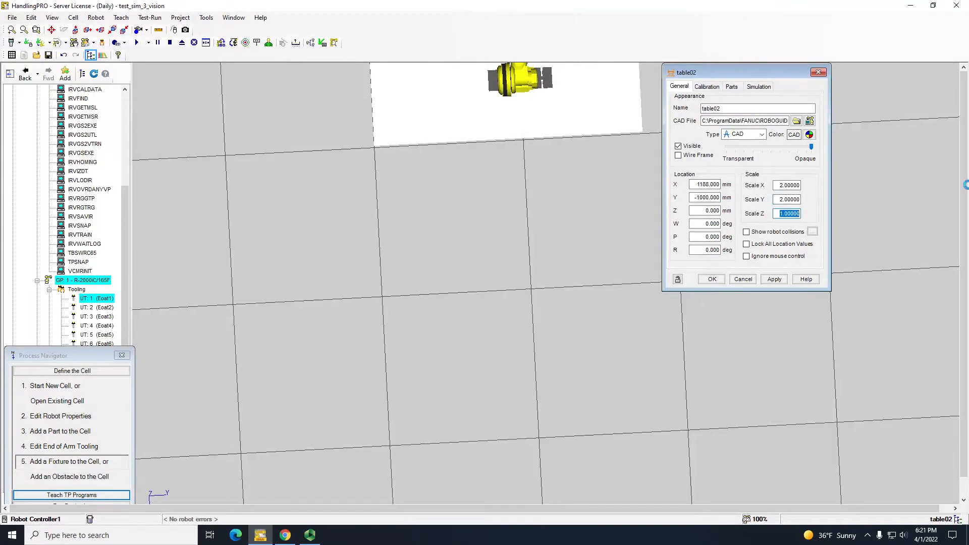
right_click_drag(608, 159, 572, 104)
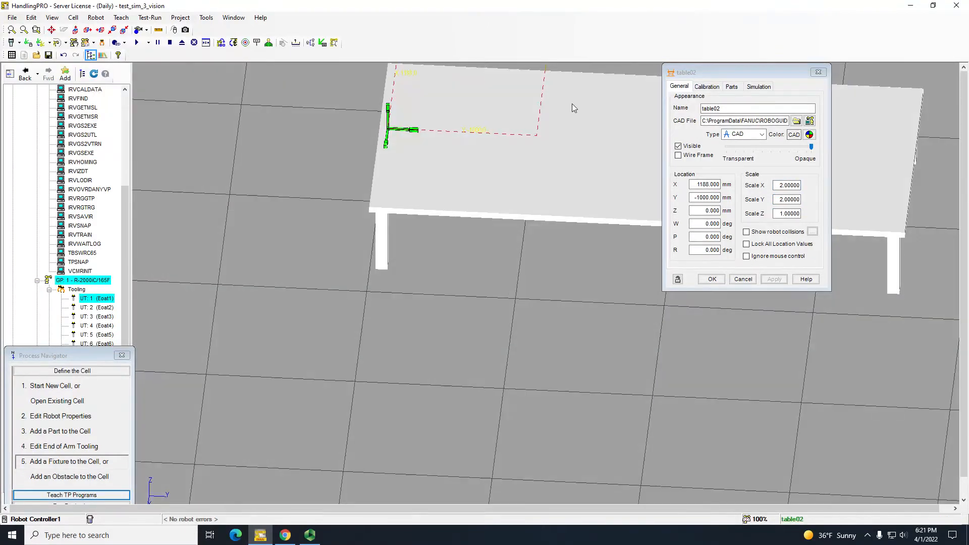
scroll(573, 192, "down", 6)
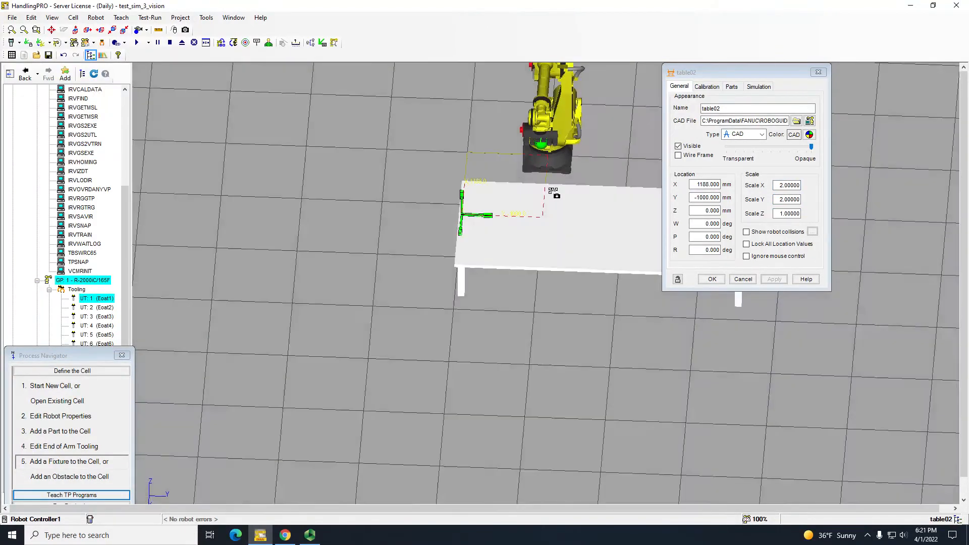
- Show the robot's work envelope and shift the table along X to about 1051 mm
right_click_drag(553, 191, 461, 205)
mouse_move(455, 200)
left_mouse_down()
mouse_move(453, 177)
mouse_move(454, 198)
left_mouse_up()
right_click_drag(456, 198, 467, 242)
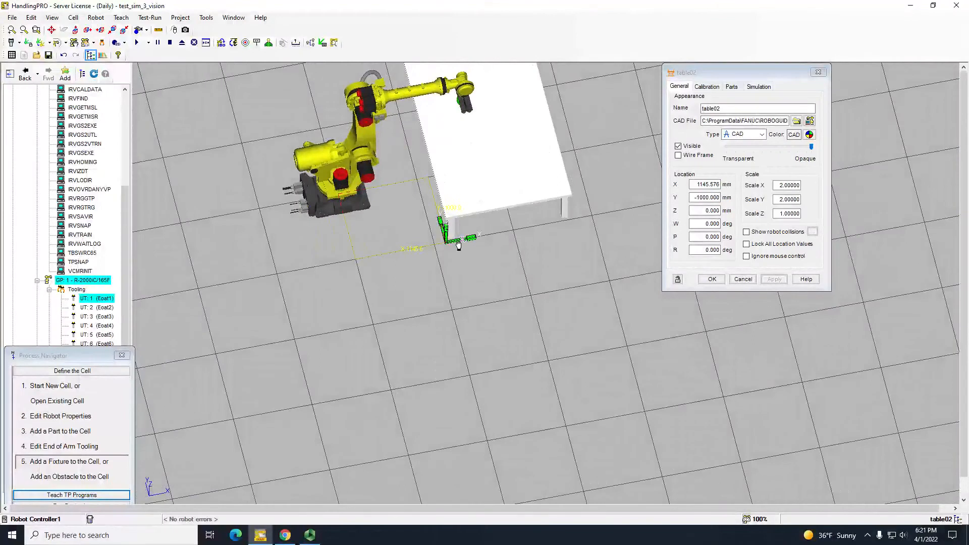
left_click_drag(458, 245, 480, 236)
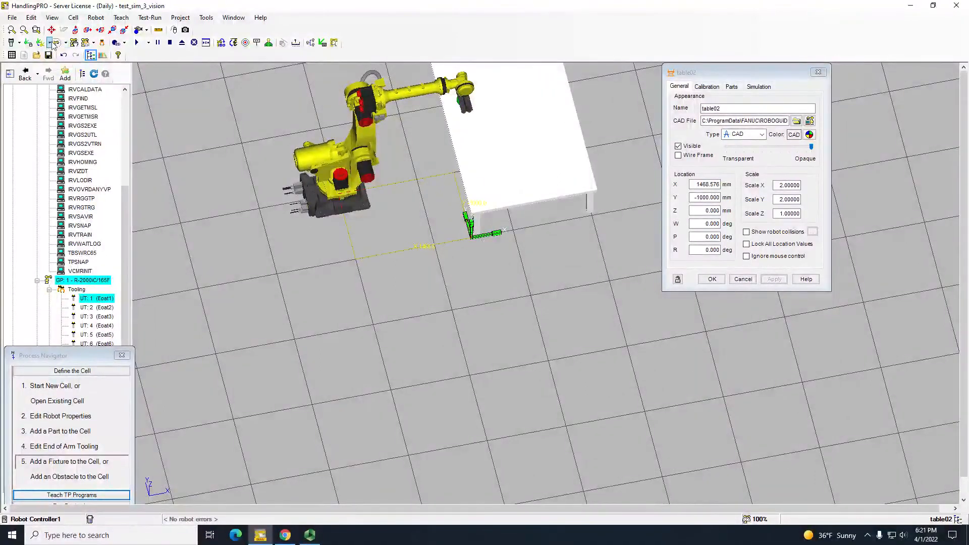
left_click(53, 43)
left_click_drag(486, 234, 454, 243)
right_click_drag(494, 171, 607, 331)
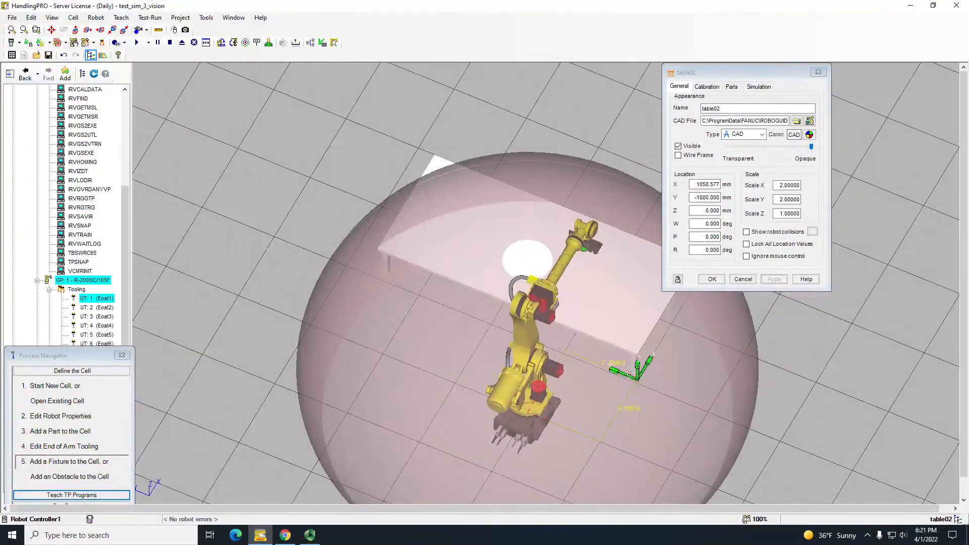
- Try lowering the table to about Z -313 mm and set its Z location back to 0 mm
left_click_drag(637, 364, 637, 378)
right_click_drag(637, 379, 599, 312)
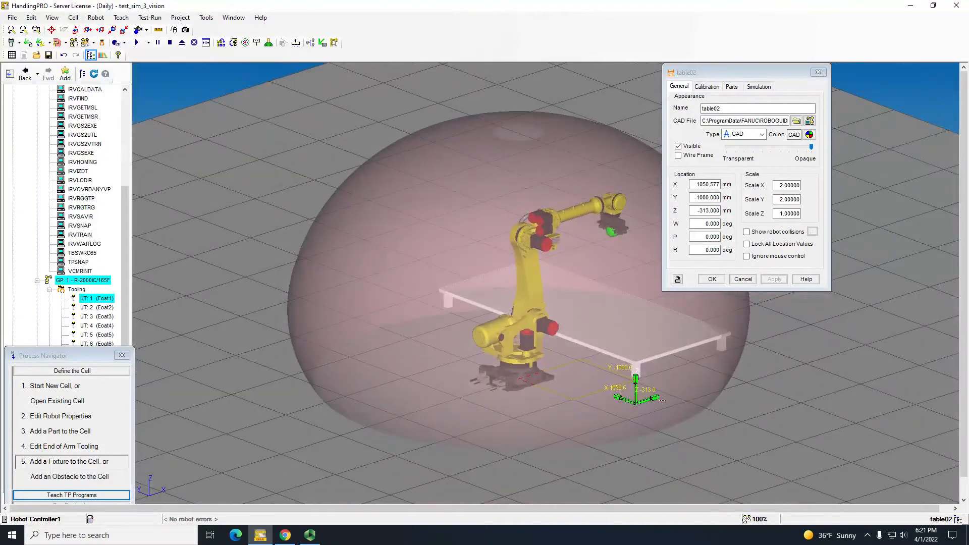
double_click(705, 210)
type("0")
key("Return")
- Shift the table along Y to about -1722 mm and check its position against the work envelope
right_click_drag(627, 317, 656, 344)
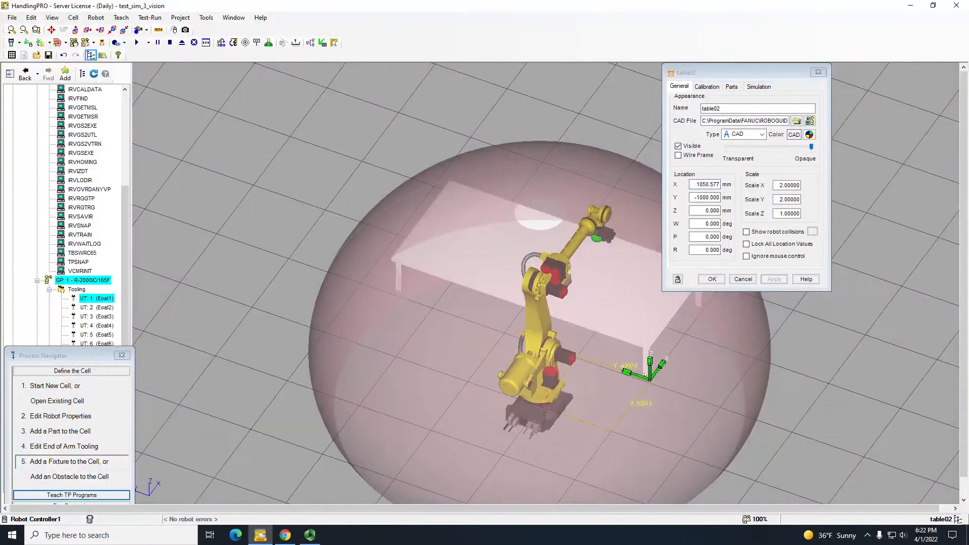
left_click_drag(638, 380, 670, 394)
right_click_drag(573, 308, 632, 361)
left_click_drag(692, 325, 290, 66)
right_click_drag(661, 384, 716, 328)
left_click(716, 328)
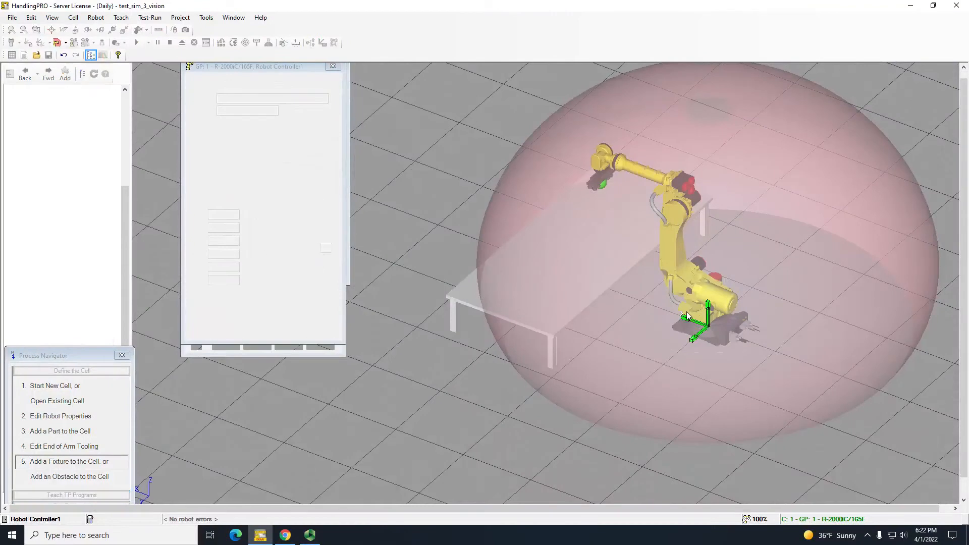
right_click_drag(581, 284, 650, 335)
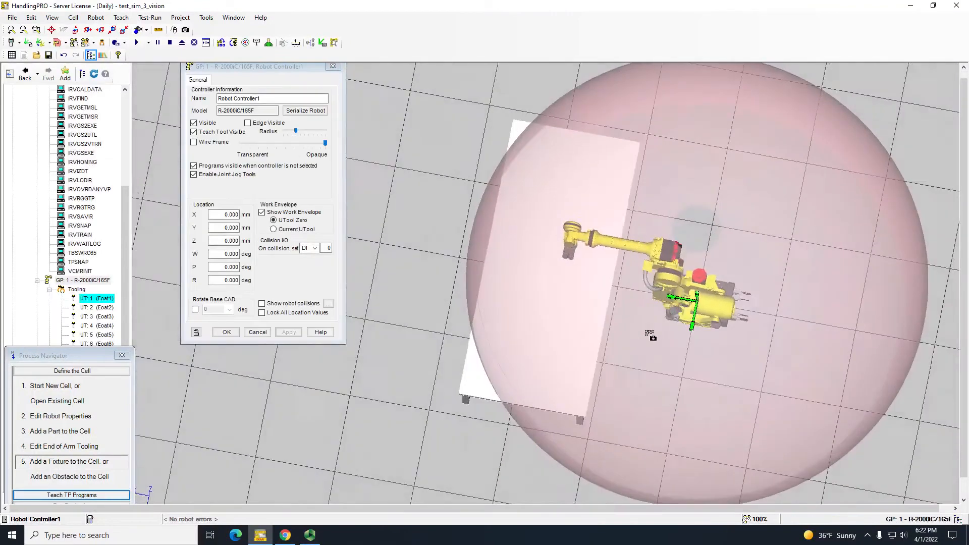
- Reselect the table and move it toward the robot base to about X 751 mm
left_click(515, 312)
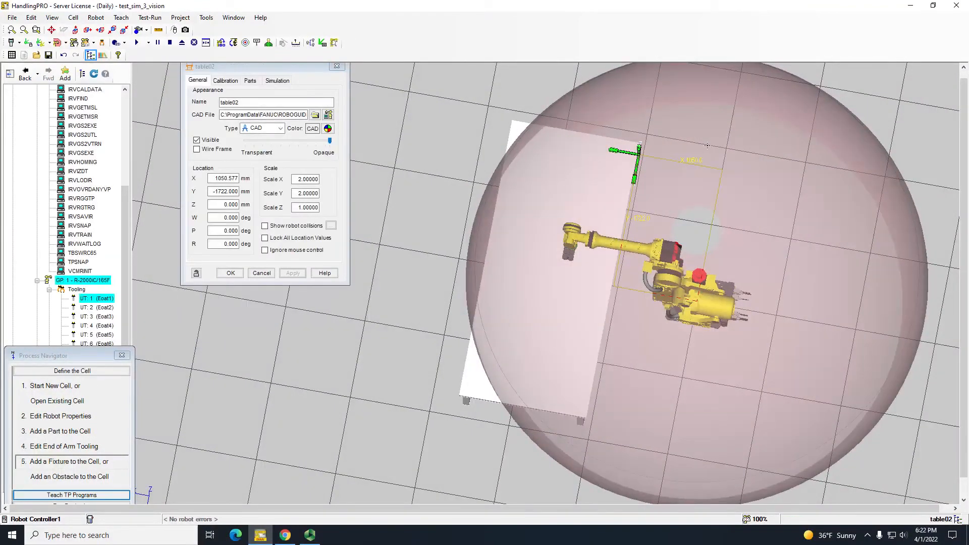
left_click_drag(622, 154, 649, 152)
right_click_drag(654, 220, 509, 222)
right_click_drag(415, 218, 291, 207)
- Set the table's X and Y scale to 1.75
left_click(306, 189)
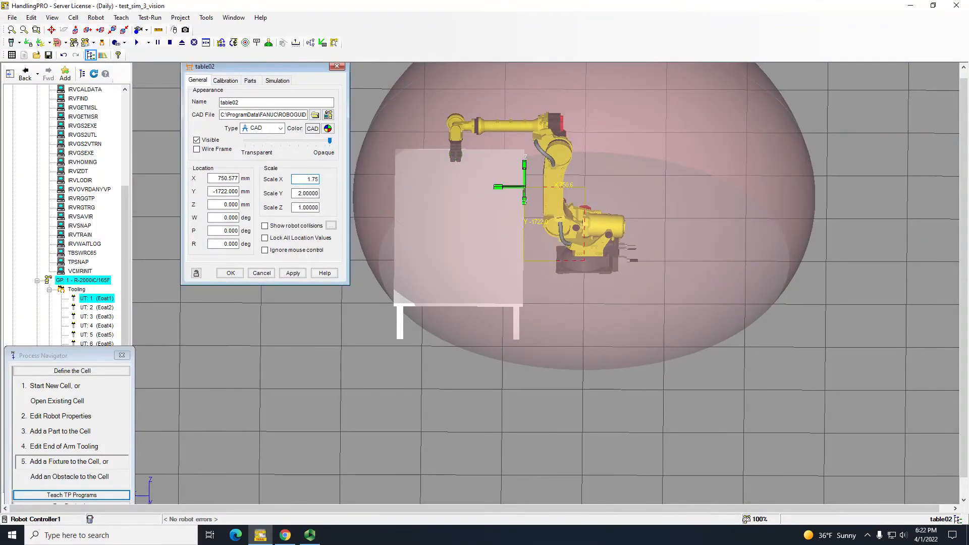
key("Return")
right_click_drag(447, 269, 469, 385)
right_click_drag(535, 146, 537, 442, "ctrl")
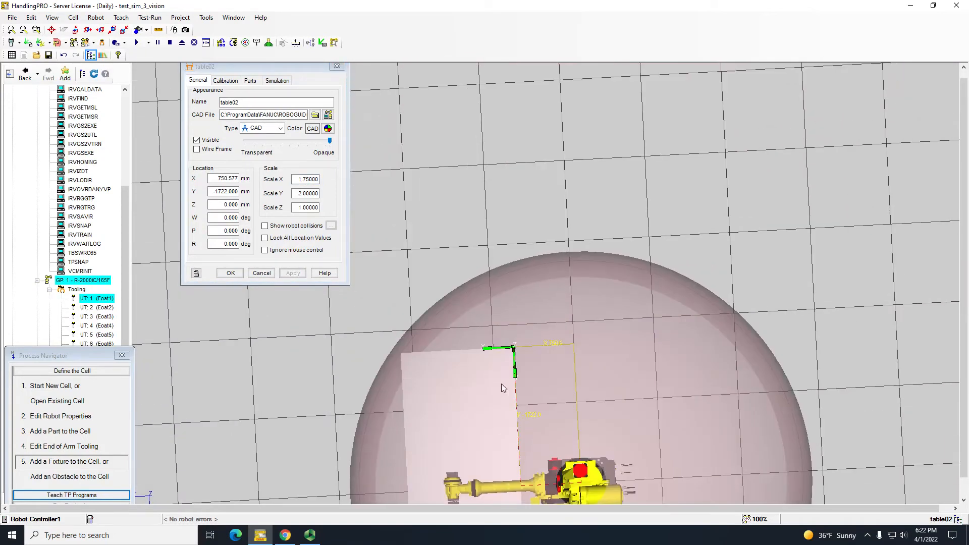
double_click(297, 196)
type("1.75")
key("Return")
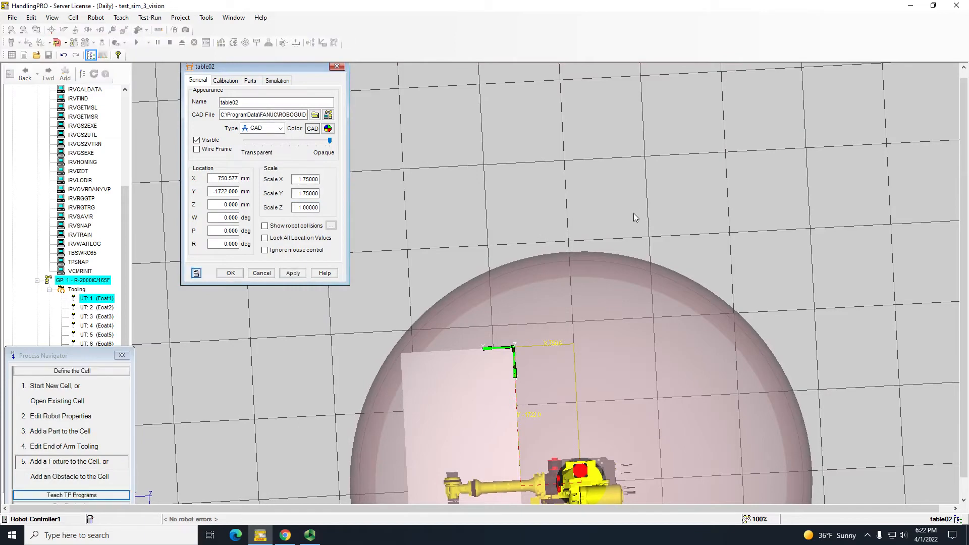
- Centre the table on the robot by shifting it along Y to about -1509 mm
scroll(470, 383, "down", 4)
right_click_drag(497, 361, 610, 222)
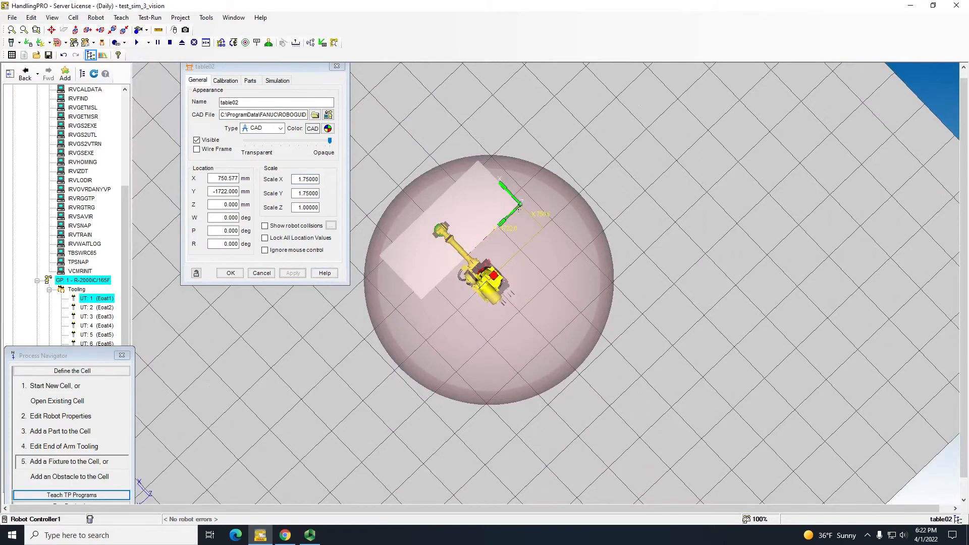
right_click_drag(511, 217, 503, 235)
left_click_drag(513, 230, 506, 235)
right_click_drag(487, 233, 580, 238)
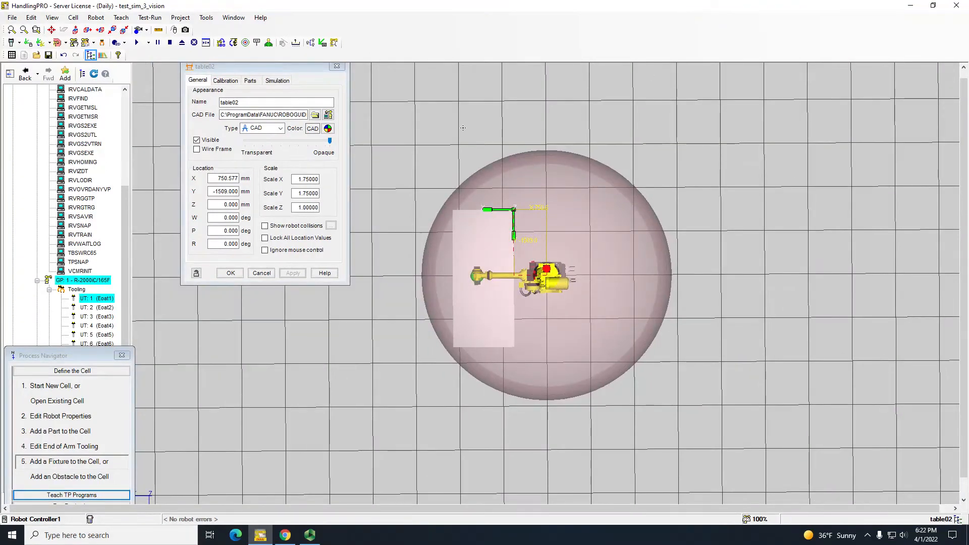
- Lock all of the table's location values and accept its properties
left_click(322, 238)
right_click_drag(615, 331, 474, 275)
left_click(230, 277)
right_click_drag(505, 229, 550, 253)
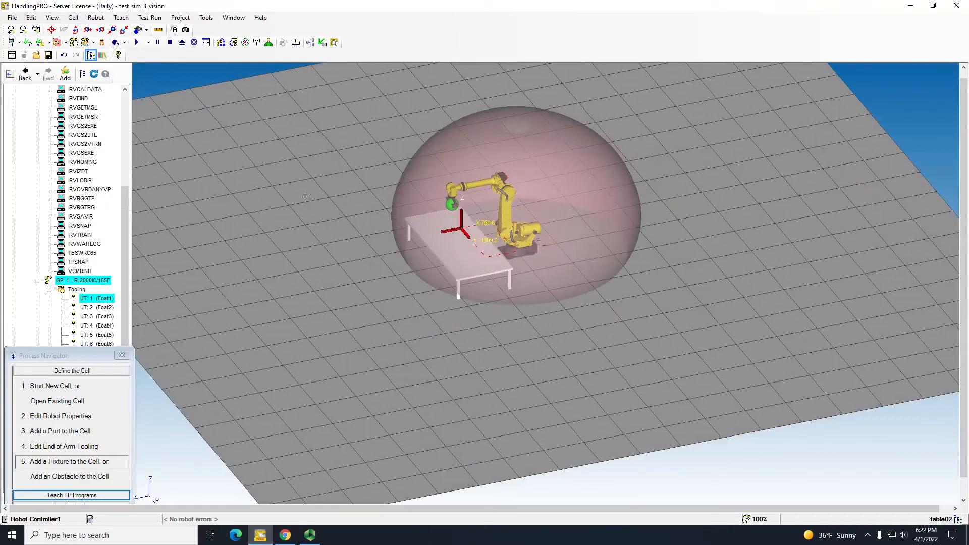
- Close the Process Navigator and rename the table02 fixture as pick_table
scroll(87, 234, "down", 3)
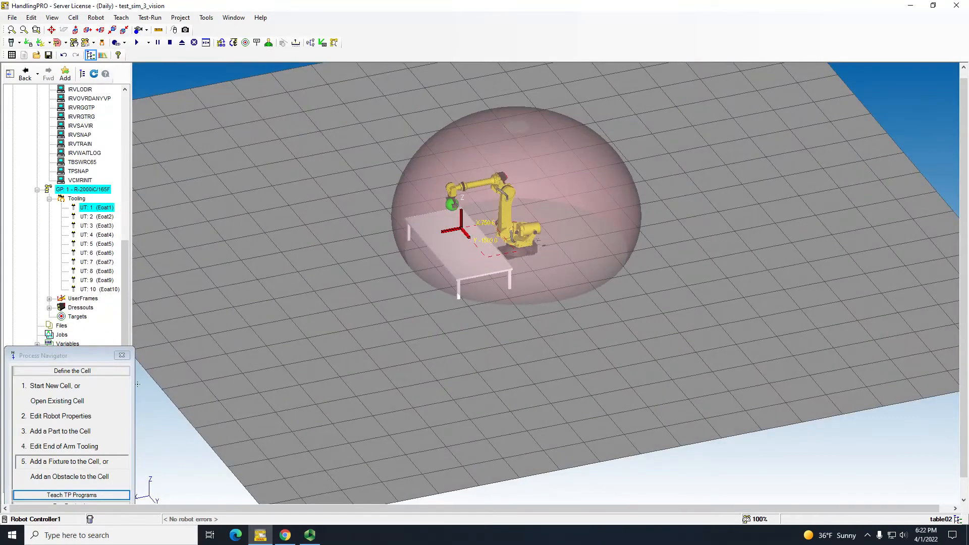
left_click(121, 355)
scroll(65, 383, "up", 2)
scroll(61, 399, "down", 2)
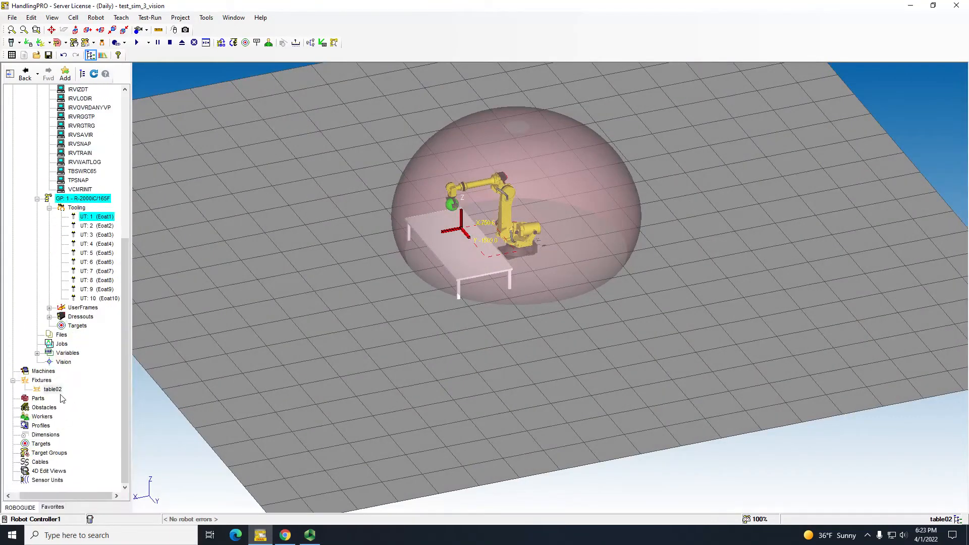
right_click(56, 390)
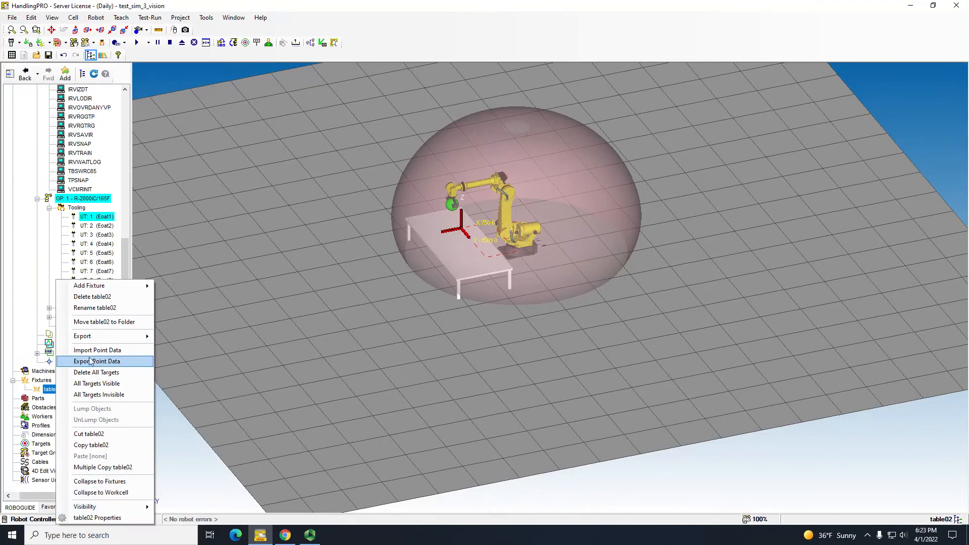
left_click(91, 308)
type("p")
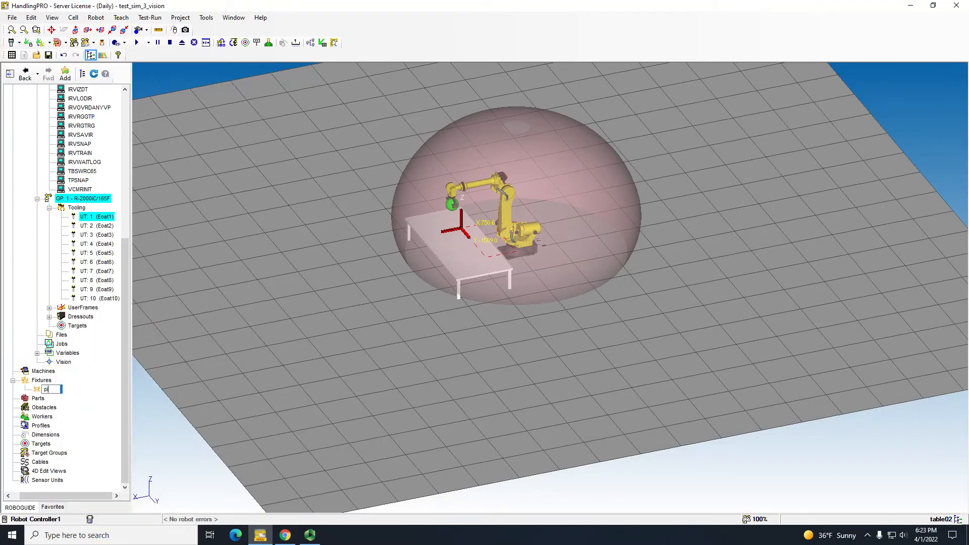
type("ick_table")
key("Return")
- Copy the pick_table fixture and paste a duplicate of it into the cell
right_click(60, 391)
left_click(99, 453)
right_click(50, 389)
left_click(71, 454)
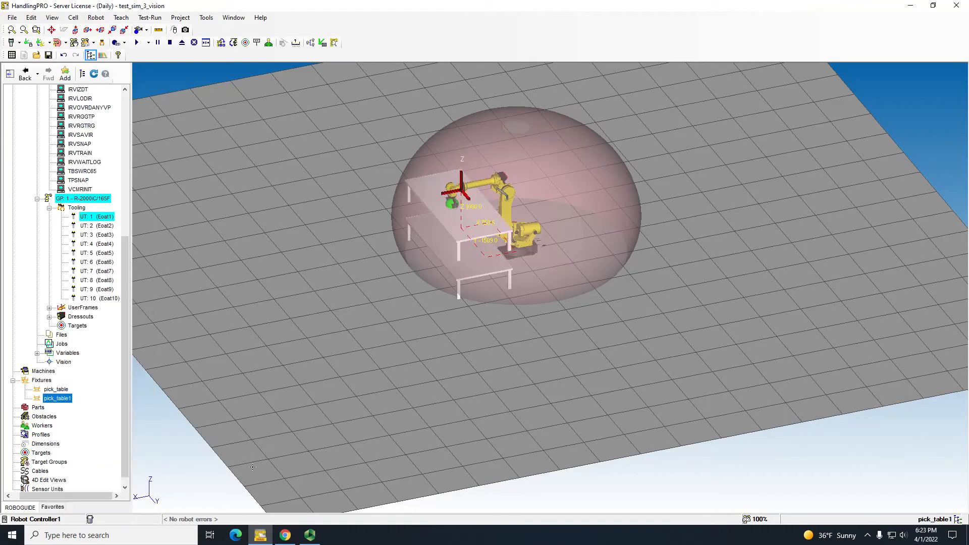
key("Down")
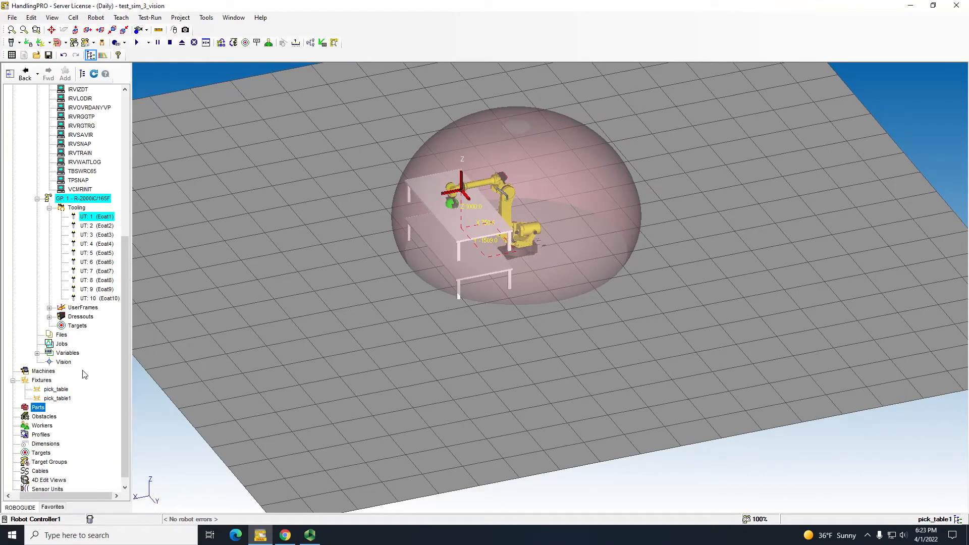
- Rename the duplicated fixture as place_table
right_click(53, 400)
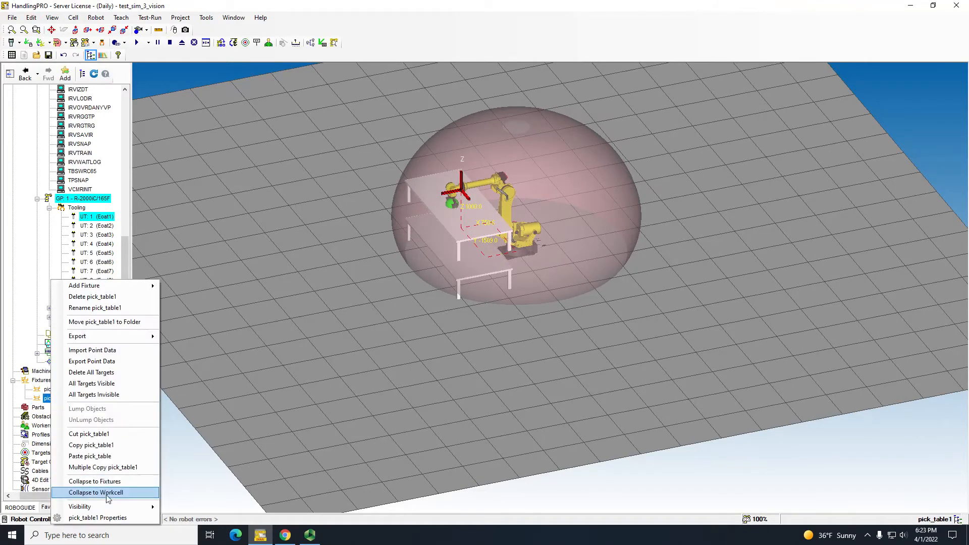
left_click(103, 308)
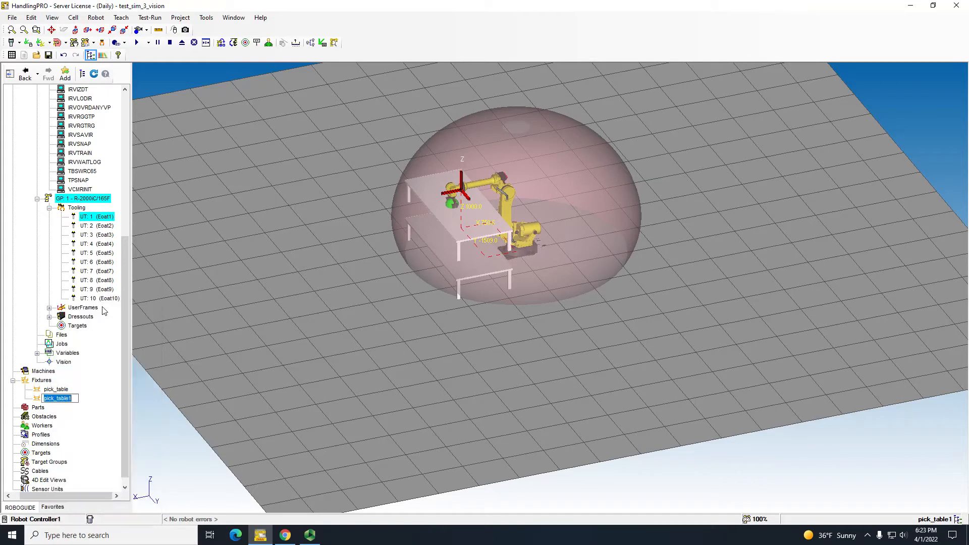
type("place")
key("Return")
right_click(70, 399)
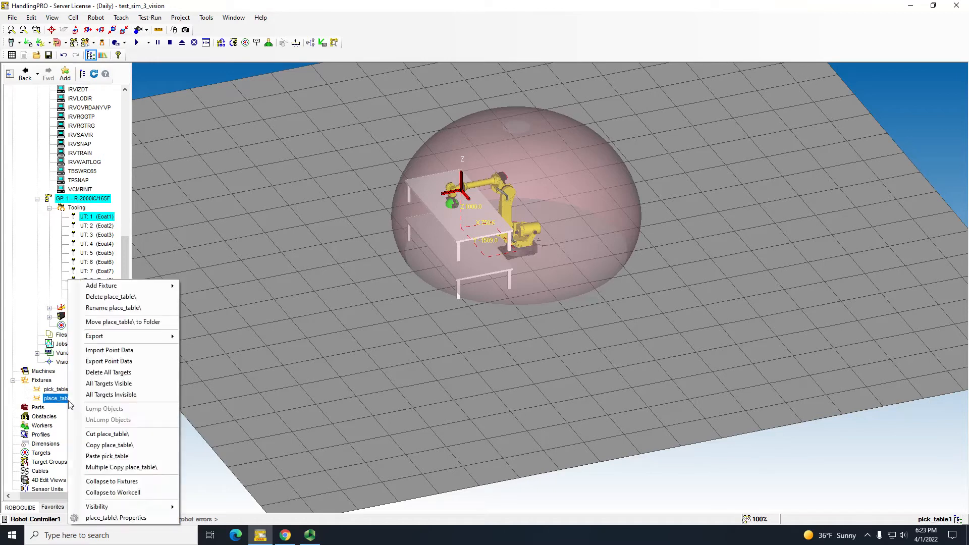
left_click(126, 312)
key("End")
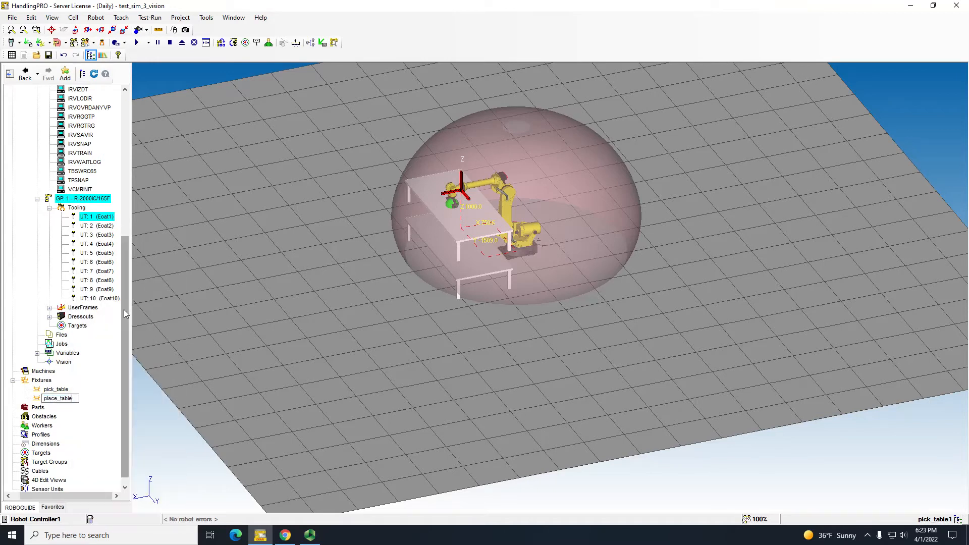
- Open the properties of place_table and unlock its location values
right_click_drag(300, 283, 482, 199)
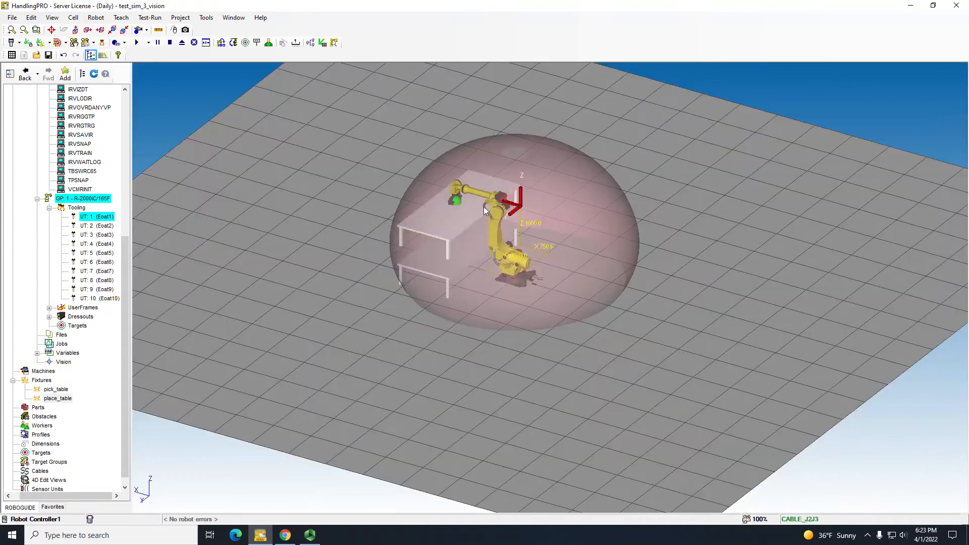
left_click(451, 219)
right_click_drag(364, 272, 450, 222)
double_click(451, 222)
left_click(297, 244)
right_click_drag(444, 252, 510, 268)
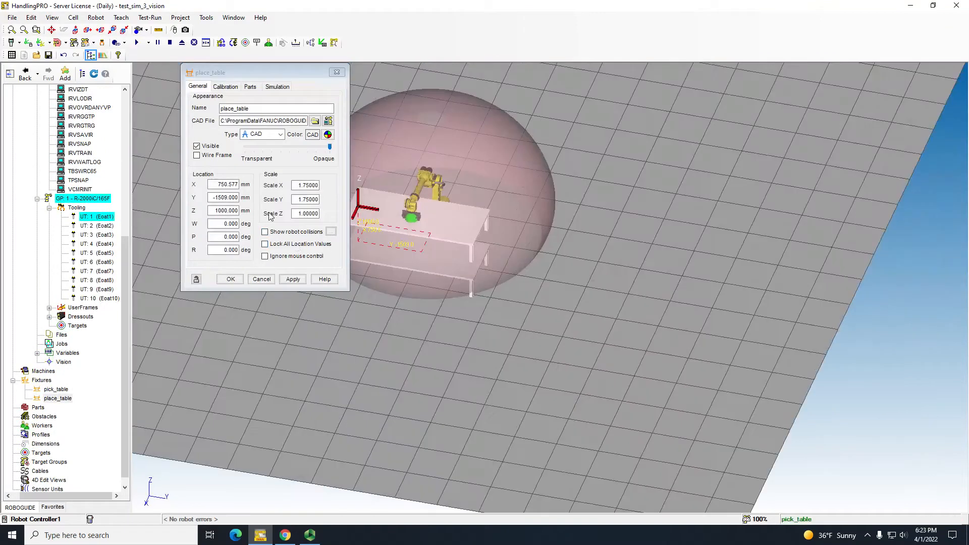
left_click(292, 279)
- Move place_table along Y to about 2358 mm and set its Z location to 0 mm
left_click_drag(379, 212, 542, 236)
left_click_drag(214, 211, 426, 210)
type("0")
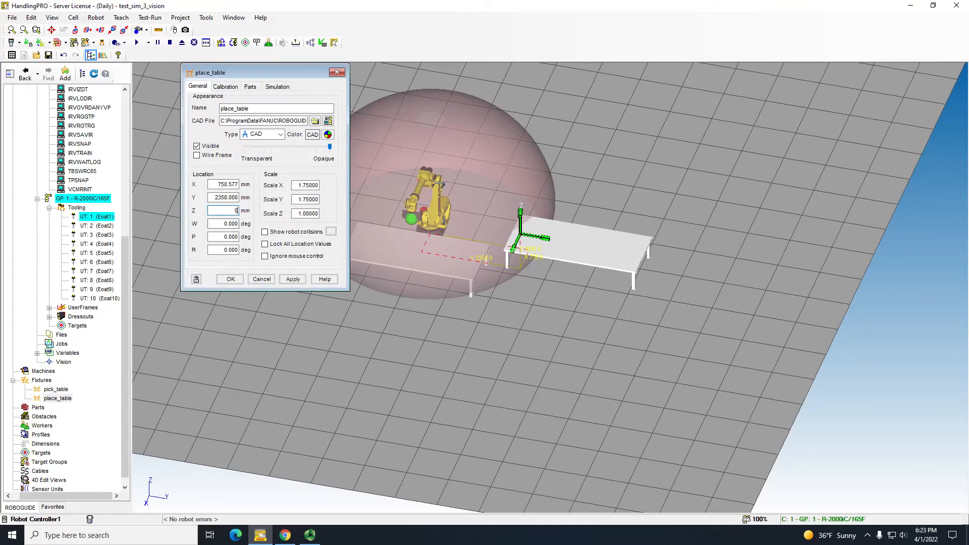
key("Return")
- Try rotating place_table to W 90 degrees, and reset W to 0
double_click(221, 225)
type("1")
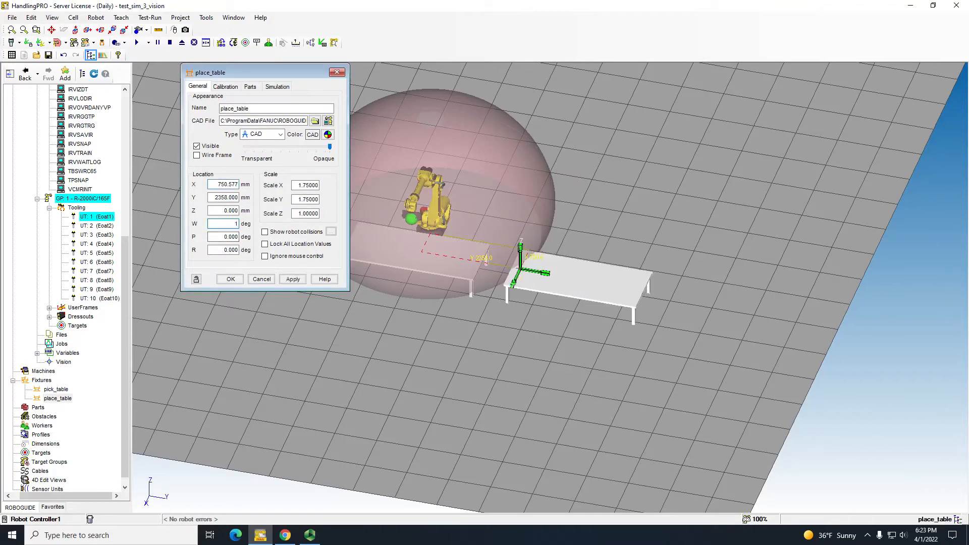
type(".0")
key("Return")
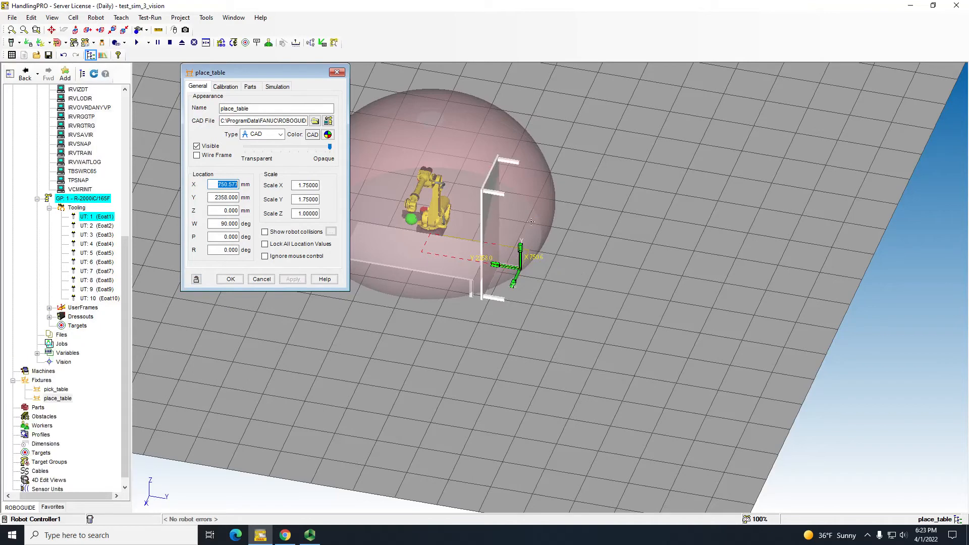
double_click(225, 224)
type("0")
key("Return")
- Set the R rotation of place_table to 90 degrees
key("Tab")
key("Tab")
key("Tab")
key("Tab")
key("Tab")
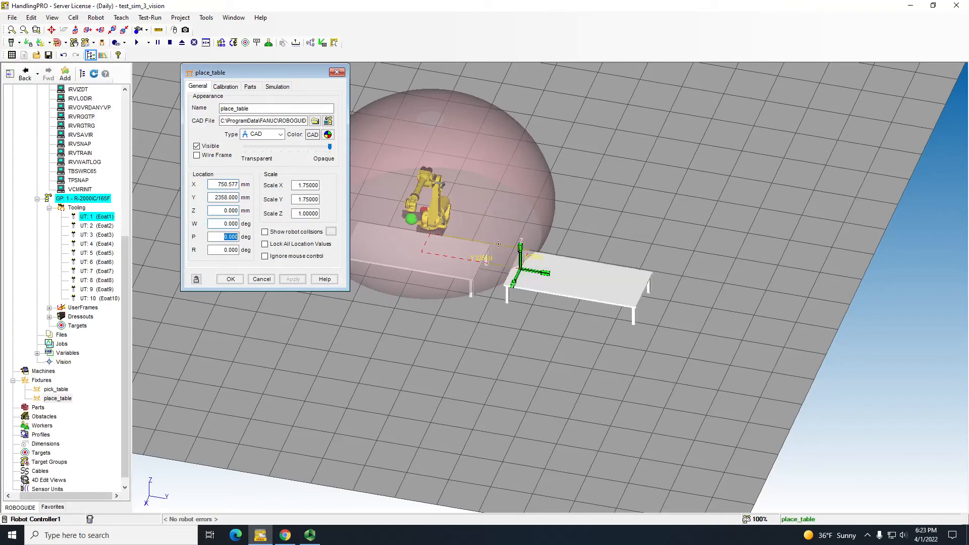
type("90")
key("Return")
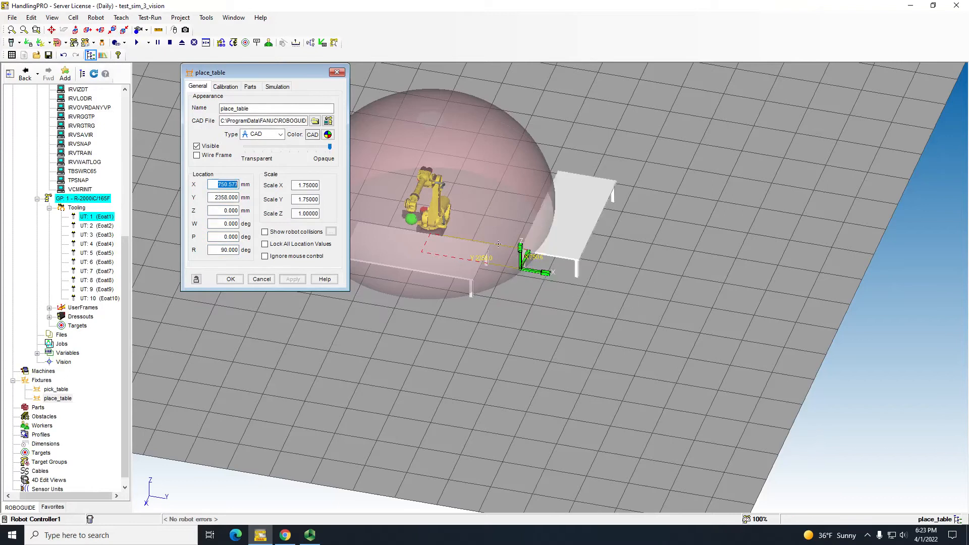
- Move place_table beside the robot to about X 451 mm and Y 812 mm, checking it against the work envelope
left_click_drag(533, 274, 488, 255)
right_click_drag(490, 287, 465, 260)
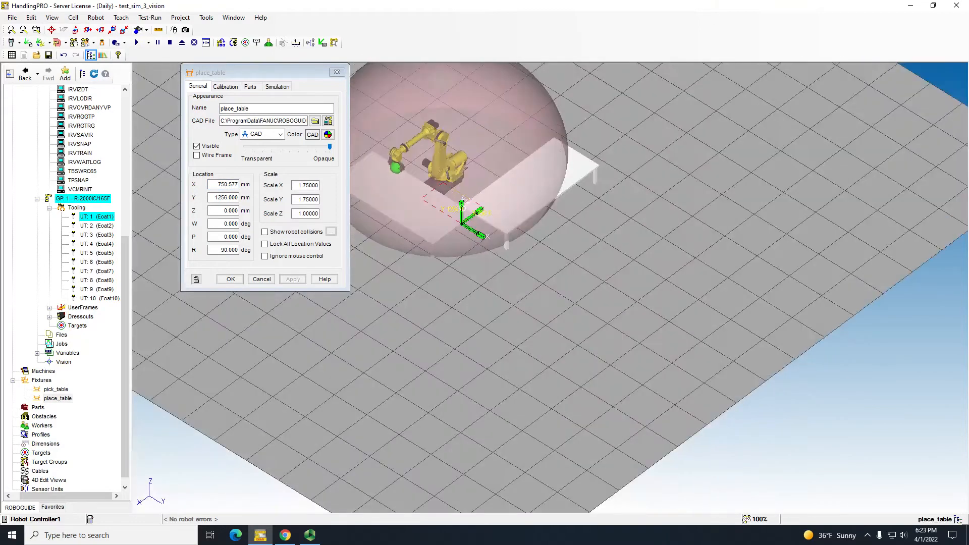
left_click_drag(472, 222, 483, 214)
right_click_drag(517, 272, 498, 234)
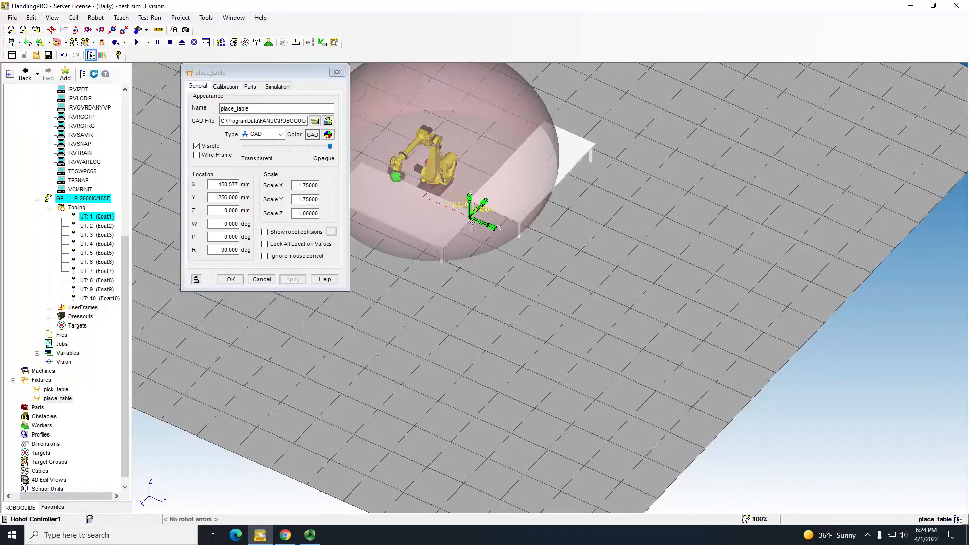
left_click_drag(484, 227, 472, 213)
right_click_drag(472, 213, 557, 128)
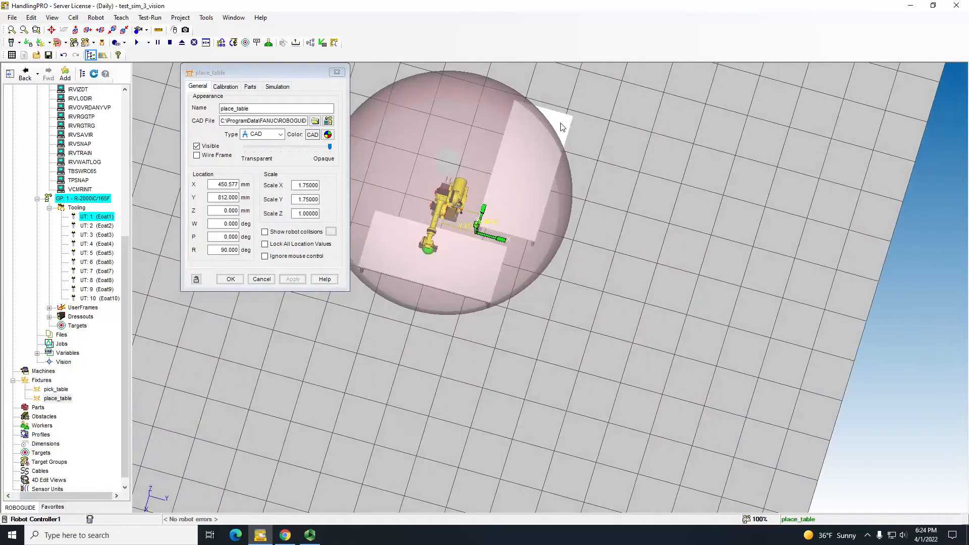
right_click_drag(532, 158, 579, 202)
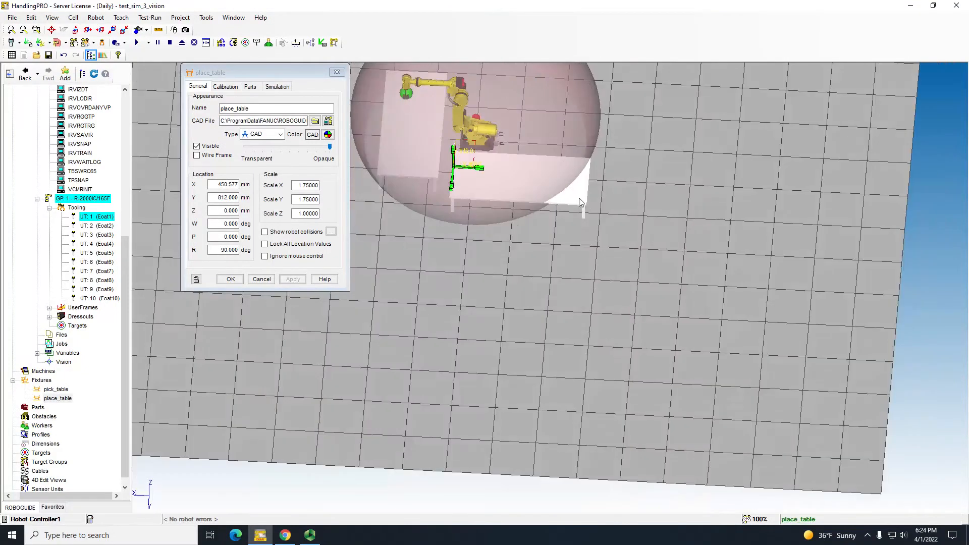
right_click_drag(540, 162, 596, 411, "ctrl")
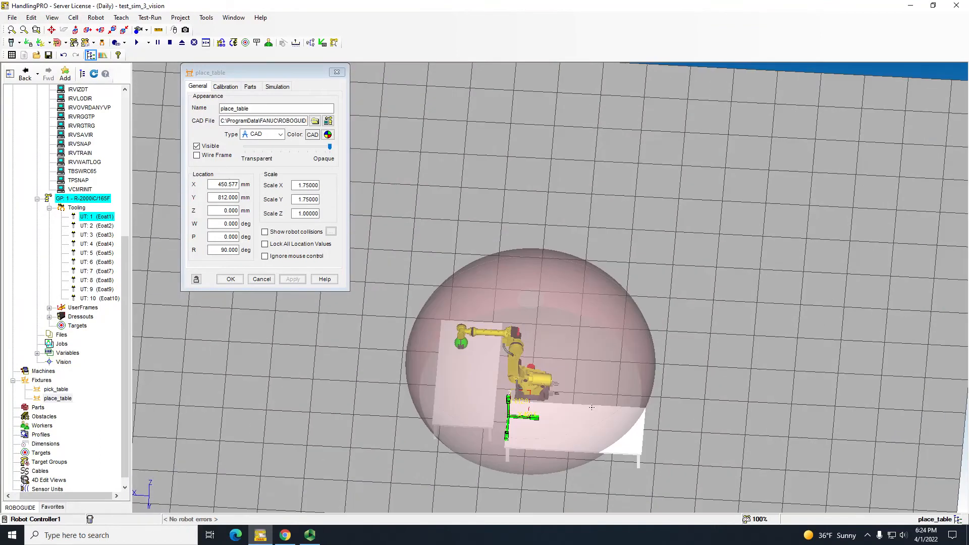
- Hide the robot's work envelope
left_click(57, 44)
scroll(552, 341, "down", 5)
right_click_drag(552, 341, 367, 293)
scroll(543, 389, "up", 5)
- Lock all location values of place_table and accept its properties
left_click(273, 247)
left_click(292, 279)
left_click(230, 280)
right_click_drag(520, 298, 575, 348)
scroll(575, 348, "down", 2)
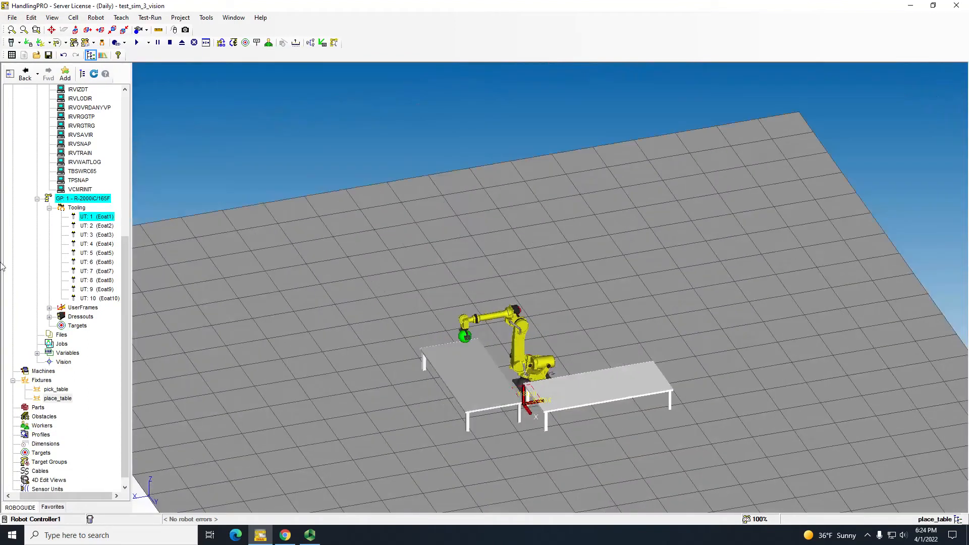
- Add a box part to the cell and set its X size to 300 mm
right_click(38, 407)
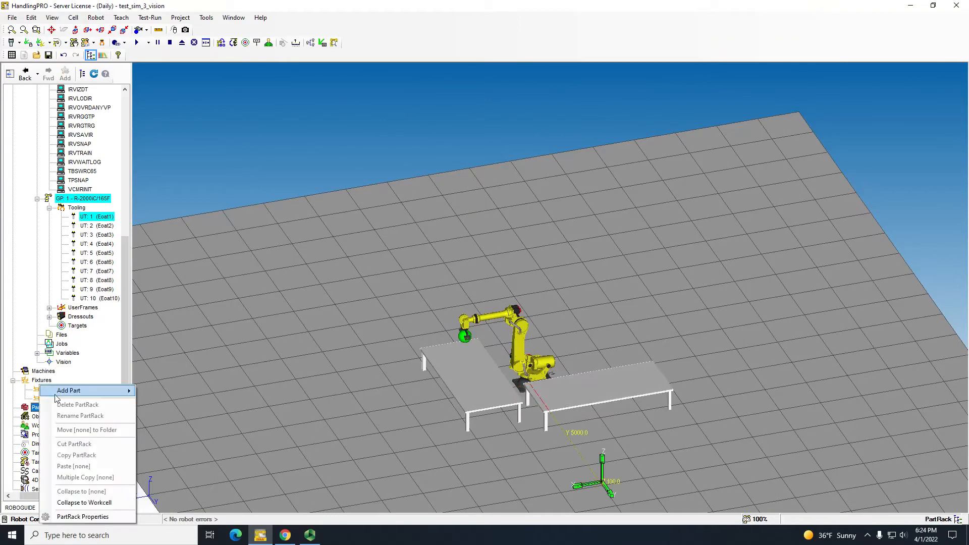
mouse_move(90, 390)
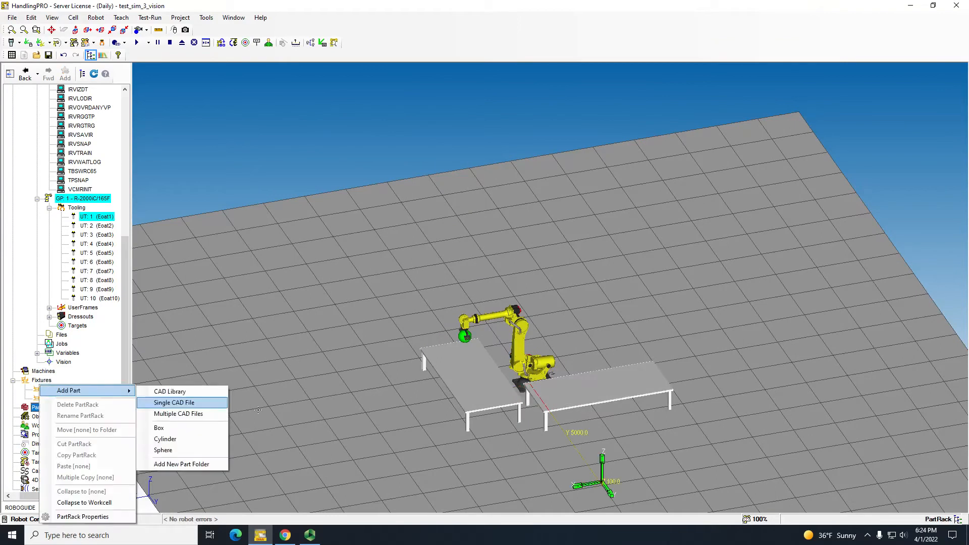
left_click(174, 428)
left_click(303, 184)
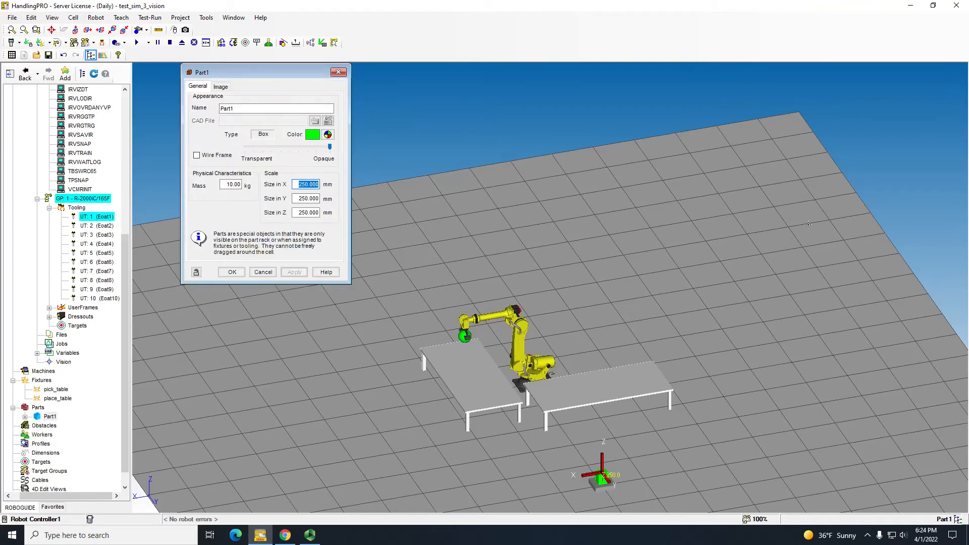
type("30")
key("Return")
- Set the box part's Z size to 25 mm
double_click(305, 212)
type("2")
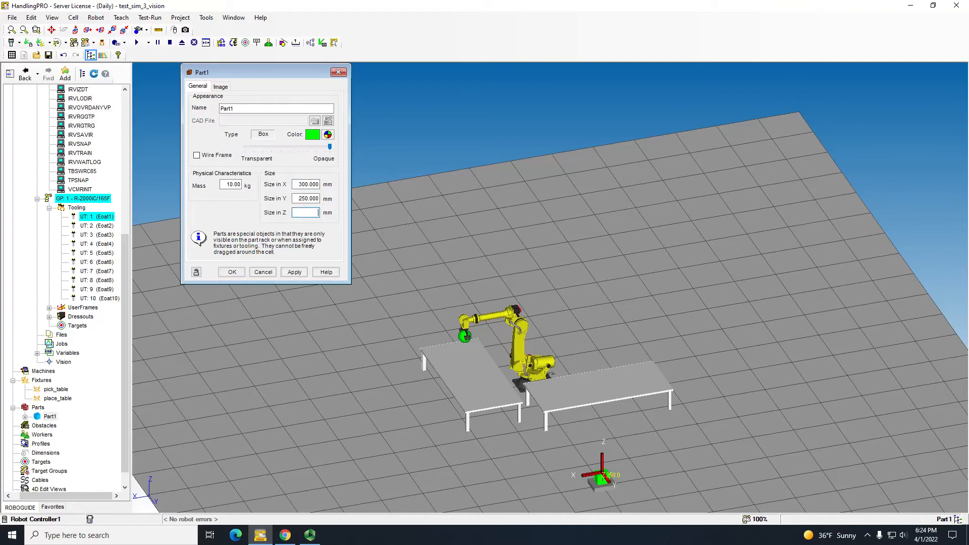
type("5")
key("Return")
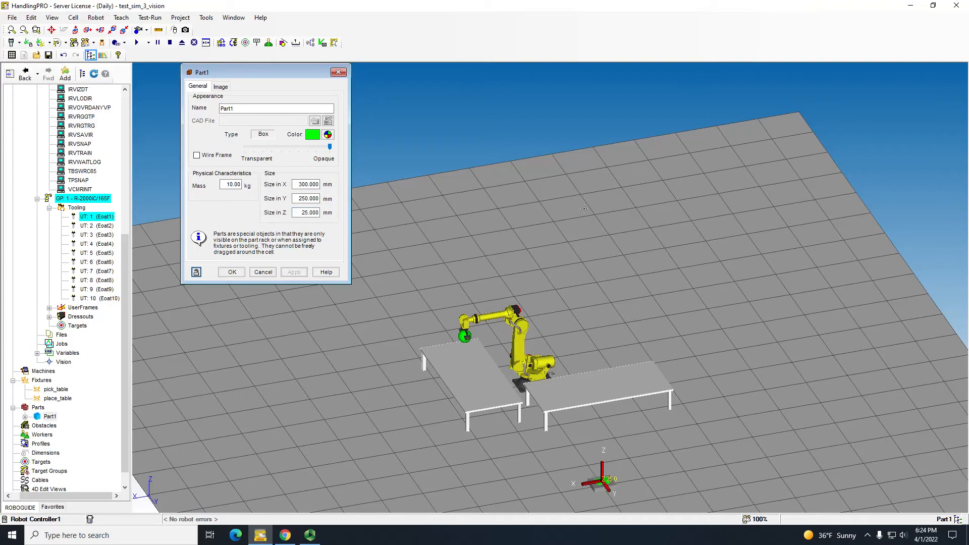
- Set the box part's Z size to 50 mm
double_click(306, 212)
type("50")
key("Return")
- Set the box part's Y size to 5000 mm and compare its length with the tables from above
double_click(295, 199)
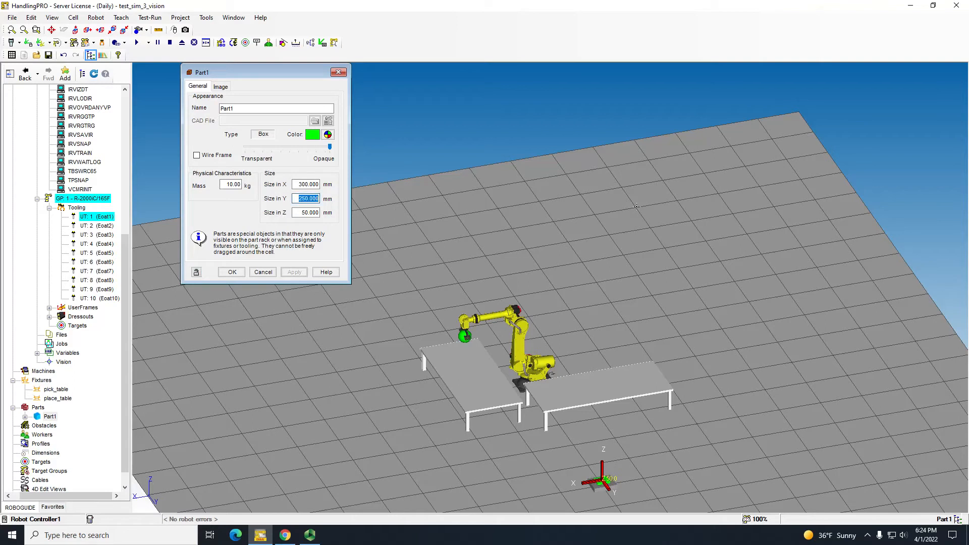
type("1")
key("Return")
double_click(298, 198)
type("50")
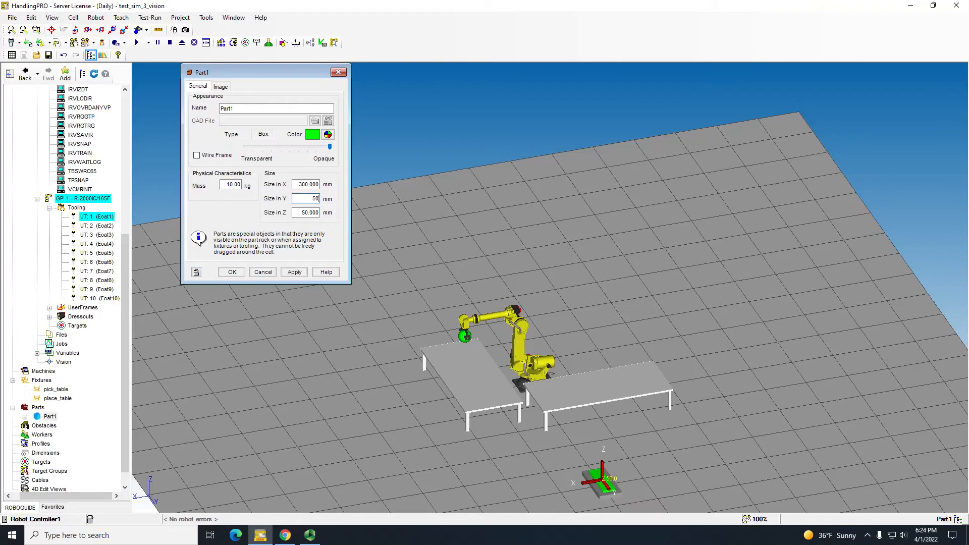
type("00")
key("Return")
right_click_drag(650, 202, 660, 409)
right_click_drag(660, 409, 728, 291, "ctrl")
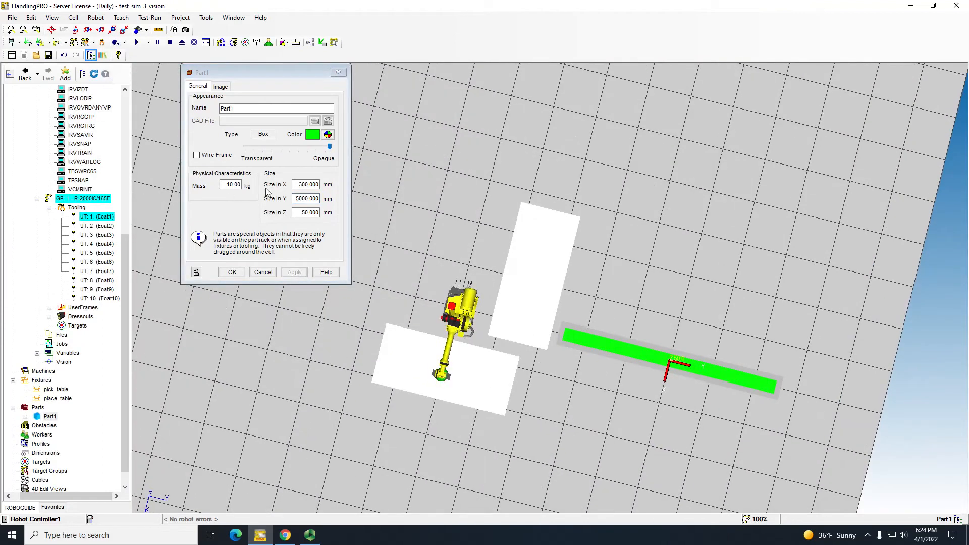
- Set the box part's Y size to 3000 mm
left_click_drag(295, 198, 340, 206)
type("3000")
key("Return")
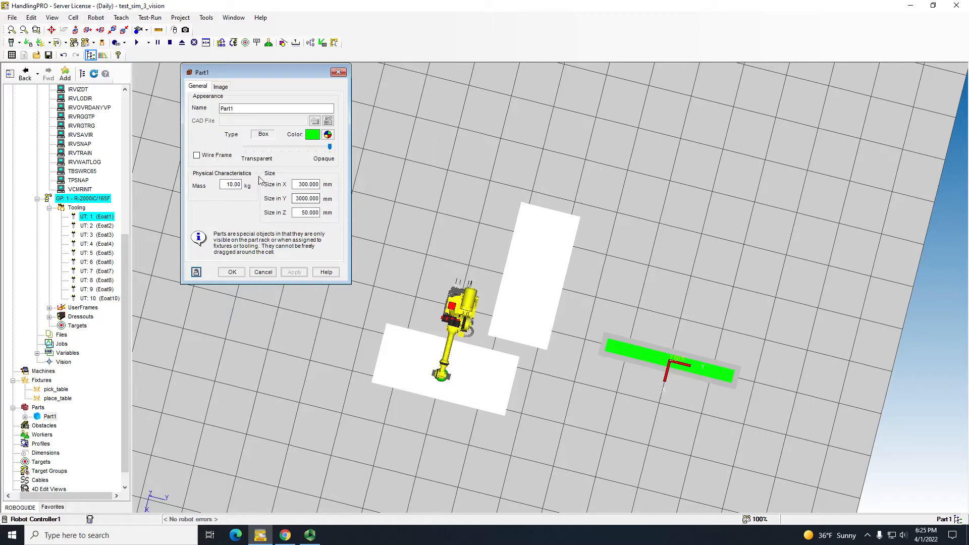
- Set the box part's Y size to 4000 mm and compare it with the tables
double_click(305, 201)
type("4000")
key("Return")
right_click_drag(806, 328, 604, 341)
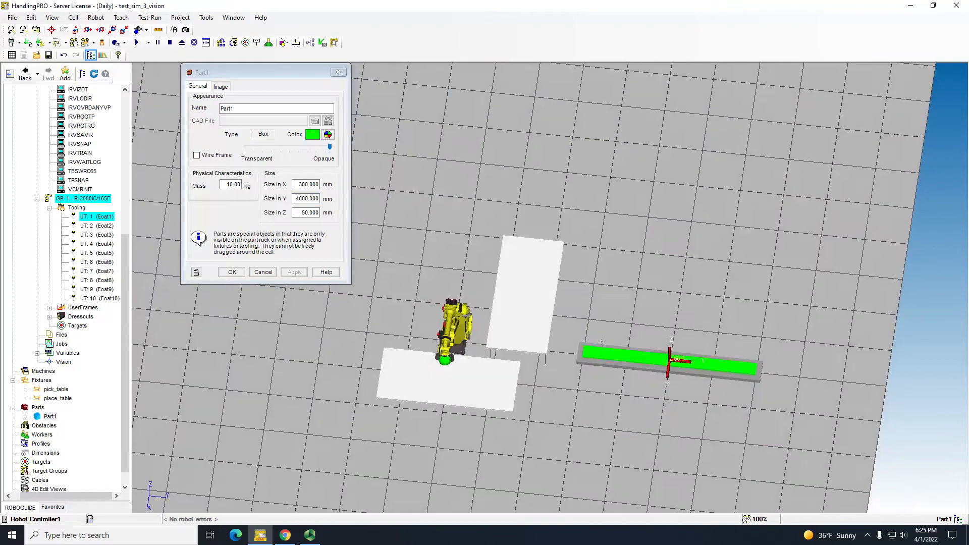
- Set the box part's Y size to 3500 mm
double_click(305, 198)
type("35")
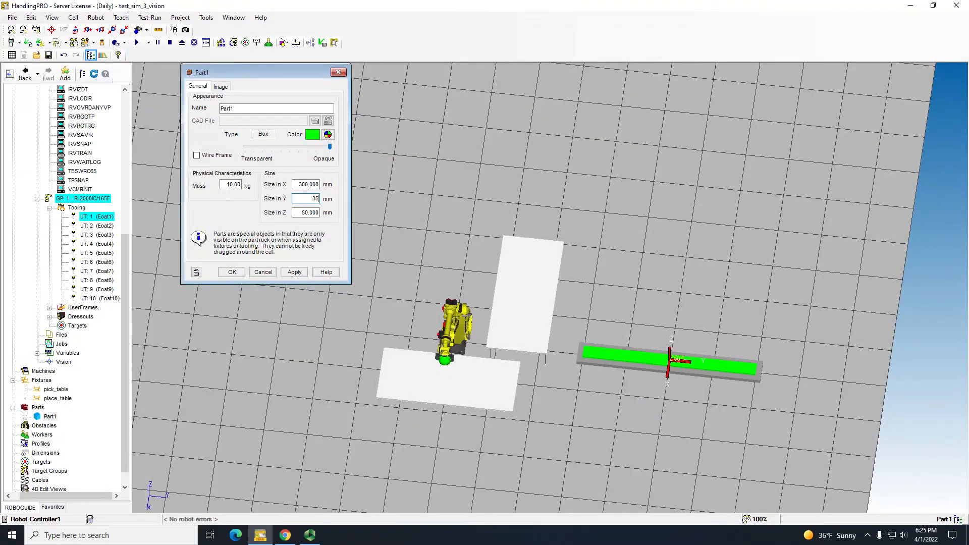
type("00")
key("Return")
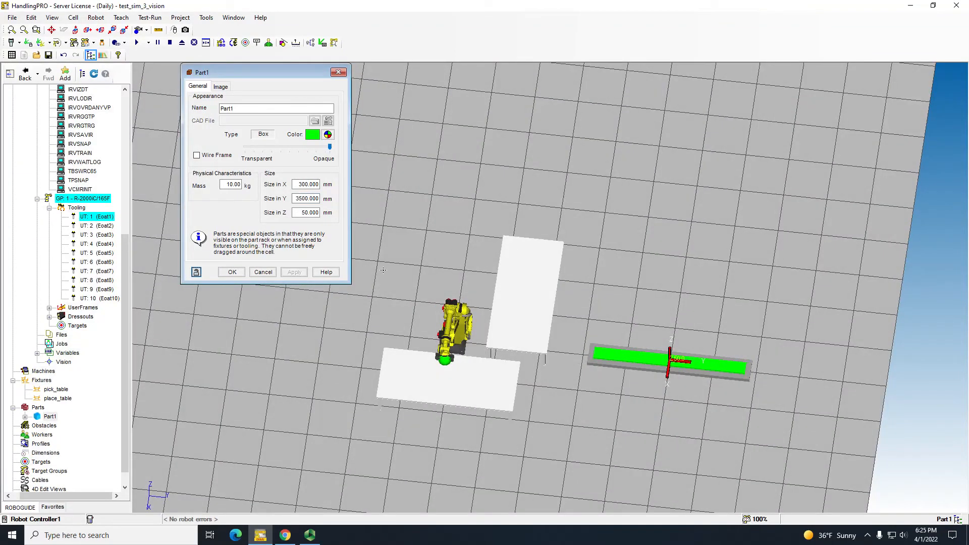
left_click(232, 272)
- Assign Part1 to the pick_table fixture
right_click_drag(456, 389, 466, 370)
double_click(467, 369)
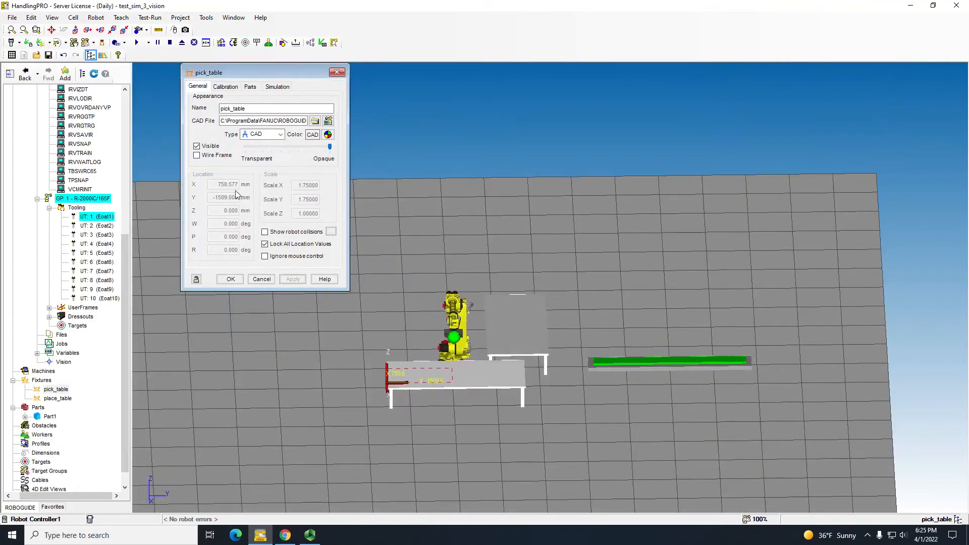
left_click(251, 87)
left_click(206, 104)
left_click(297, 335)
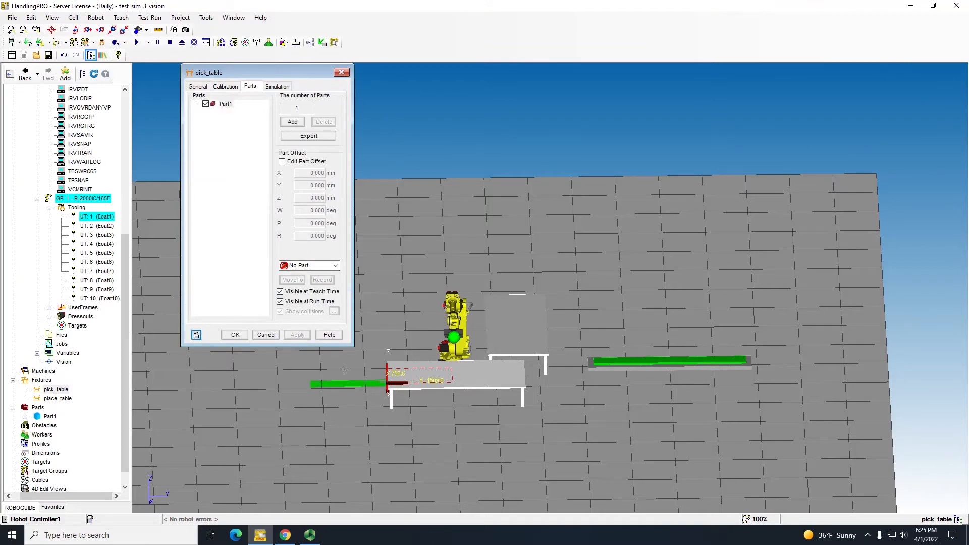
- Enable part offset editing on pick_table and offset Part1 about 2062 mm in Y and 600 mm in Z
left_click(282, 162)
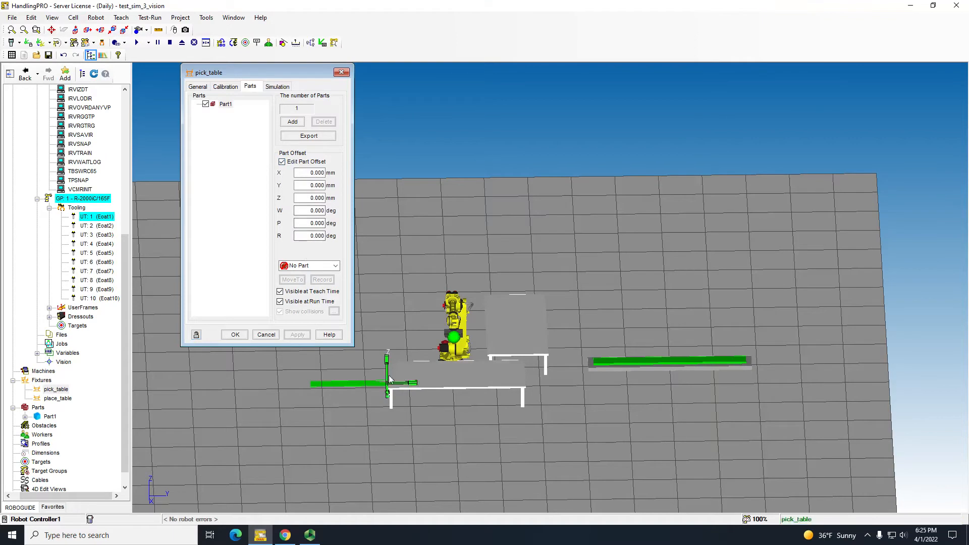
left_click_drag(387, 373, 491, 335)
right_click_drag(491, 335, 538, 359)
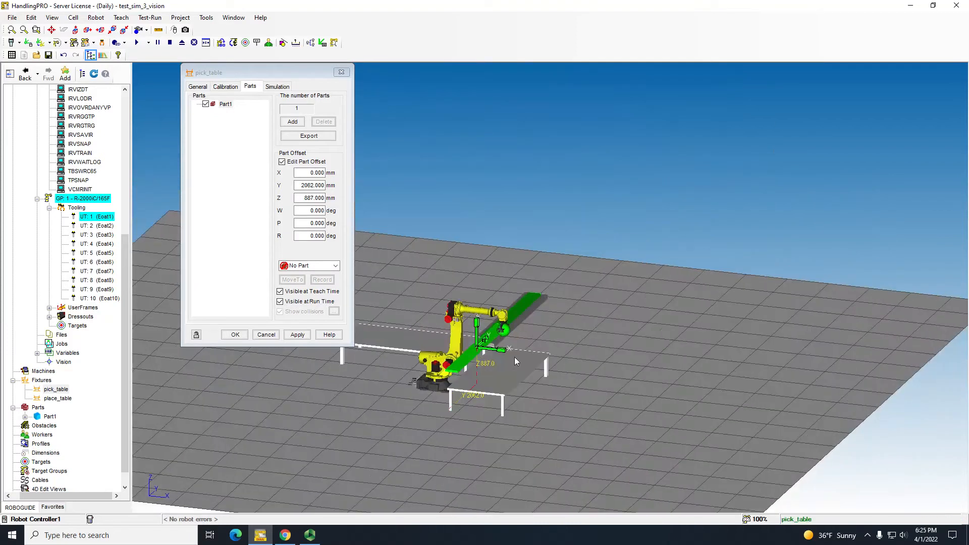
left_click_drag(476, 337, 479, 347)
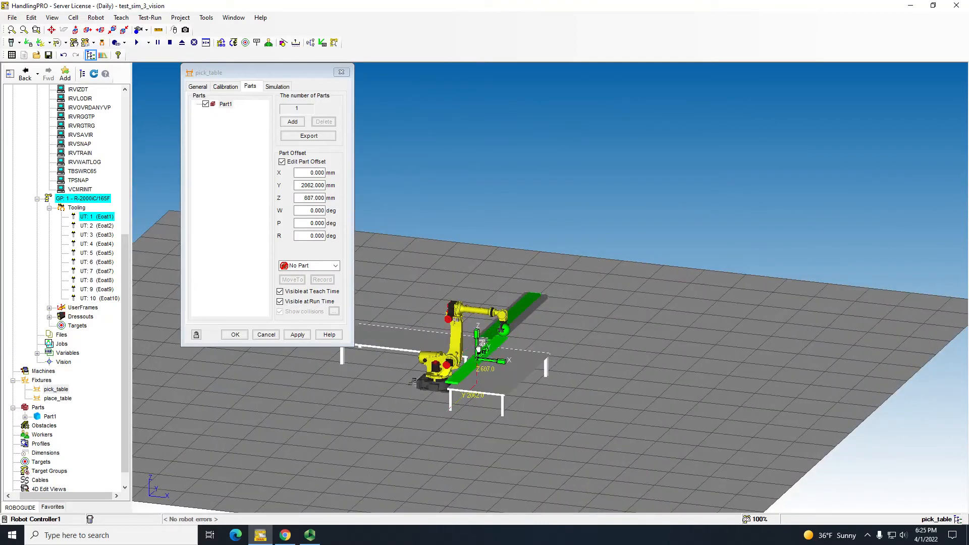
double_click(311, 197)
type("600")
key("Return")
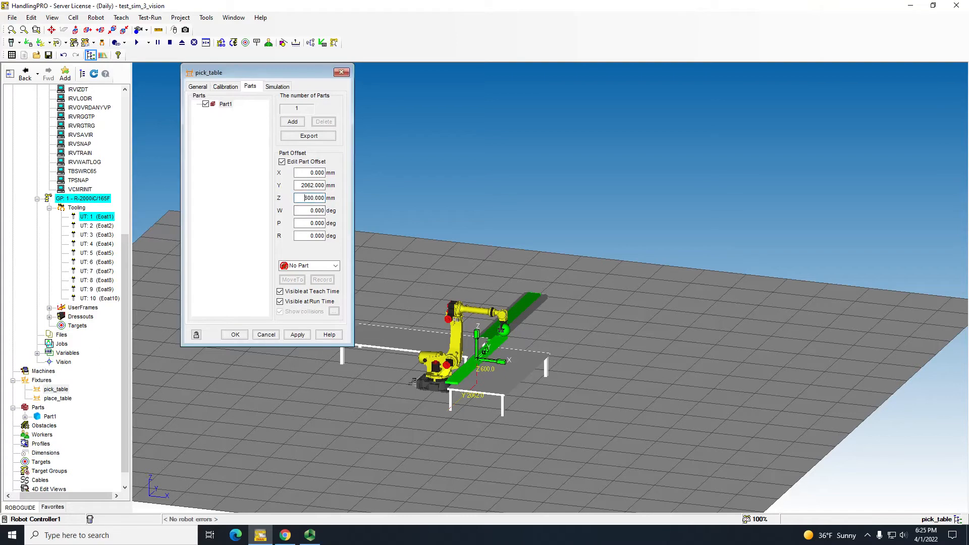
- Shift Part1 on the pick table to offsets of about 402 mm in X and 1631 mm in Y, and apply them
scroll(494, 352, "up", 5)
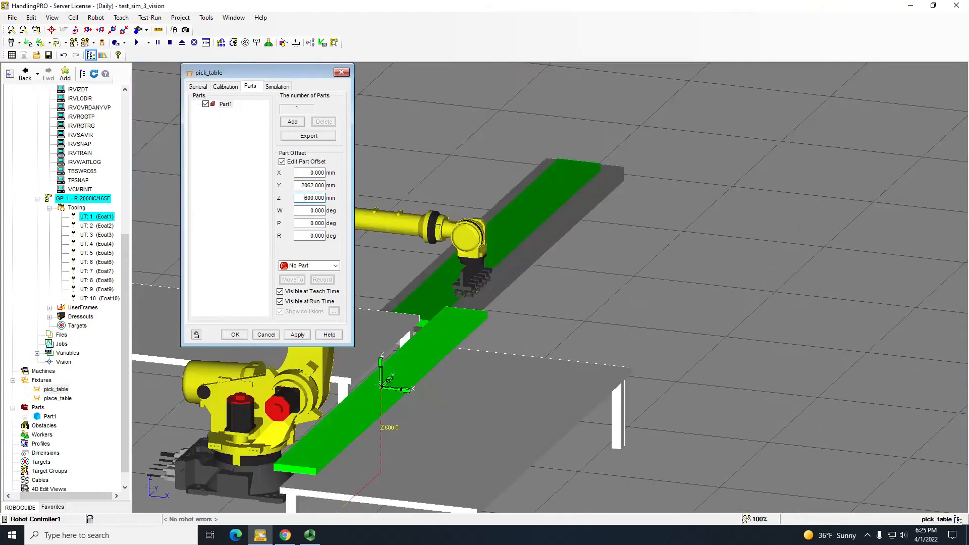
left_click(414, 395)
left_click_drag(414, 395, 458, 397)
right_click_drag(458, 396, 433, 444)
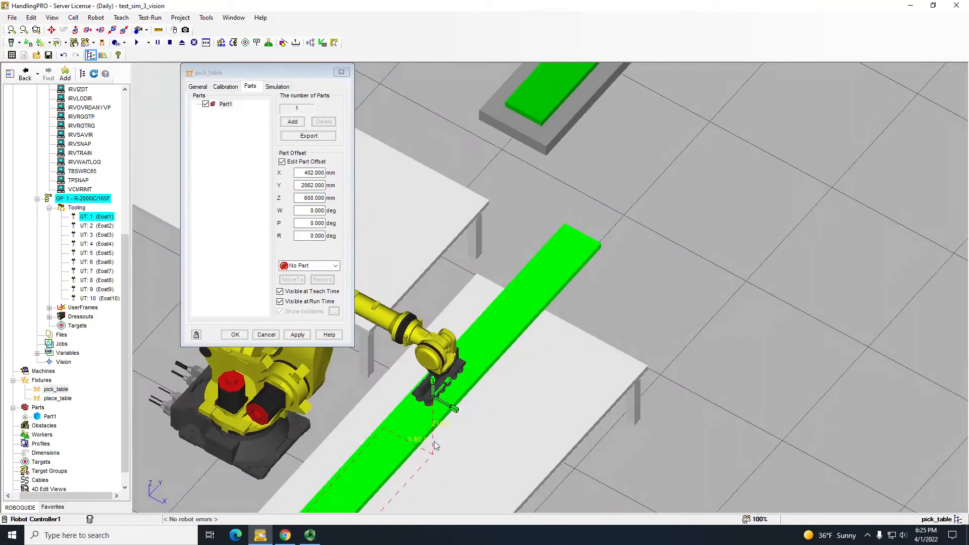
right_click_drag(447, 375, 437, 407)
scroll(455, 354, "down", 2)
right_click_drag(455, 354, 457, 379)
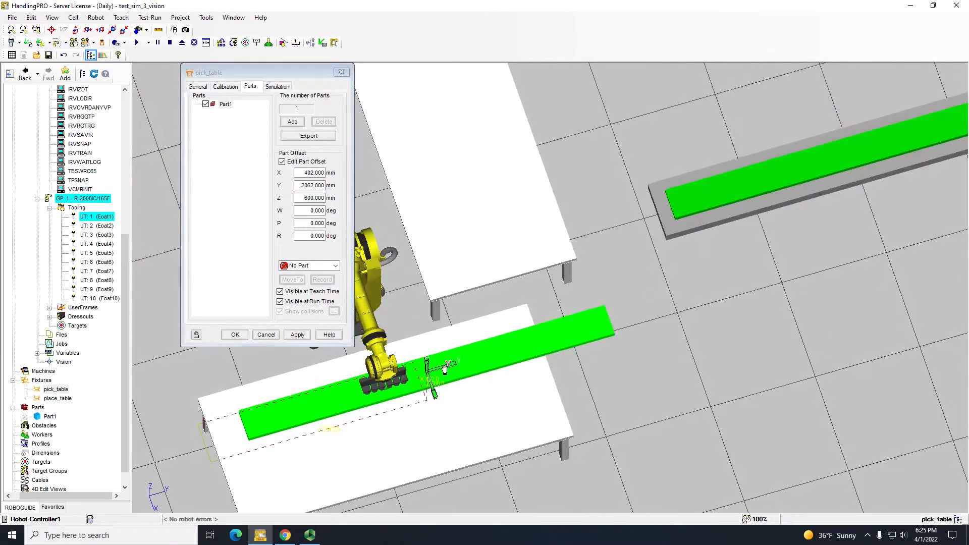
left_click_drag(439, 374, 391, 374)
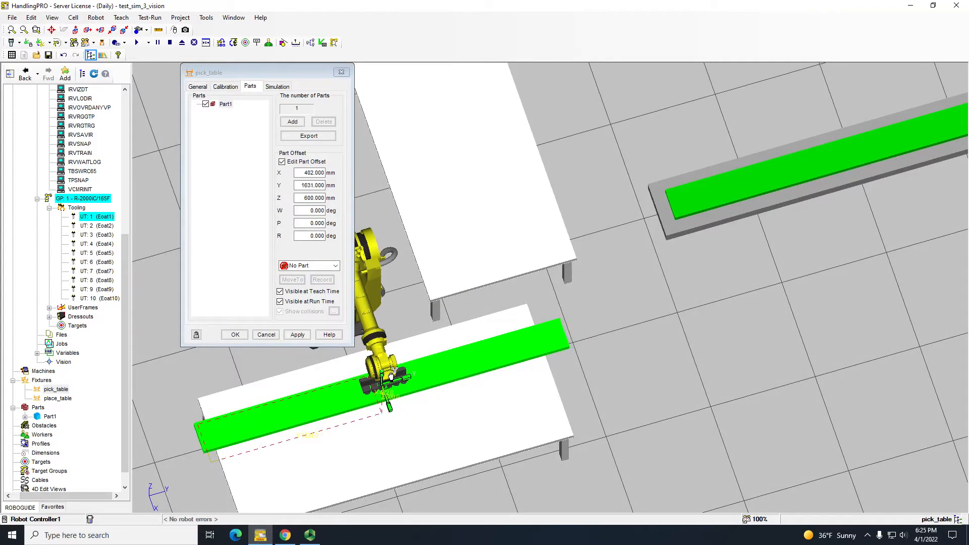
scroll(454, 422, "down", 5)
right_click_drag(442, 401, 444, 392)
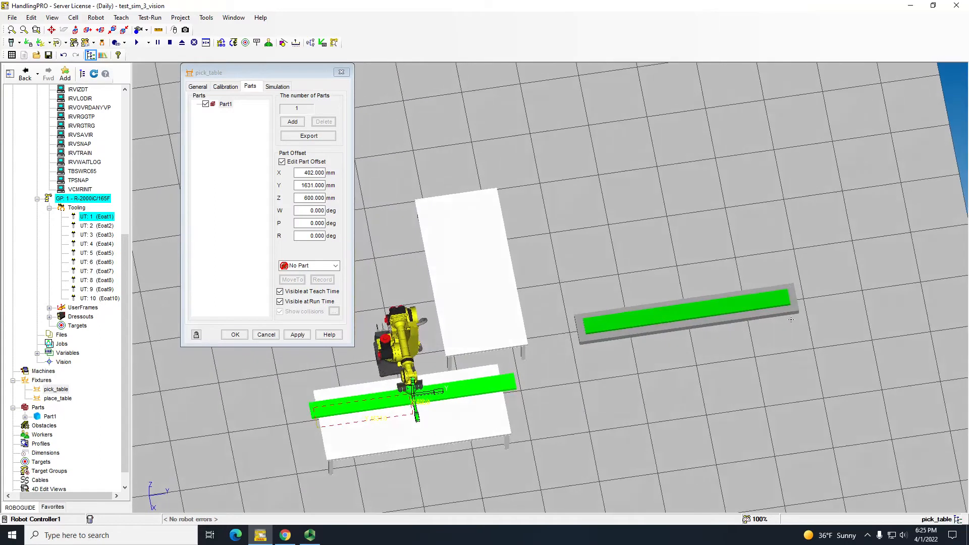
left_click(297, 335)
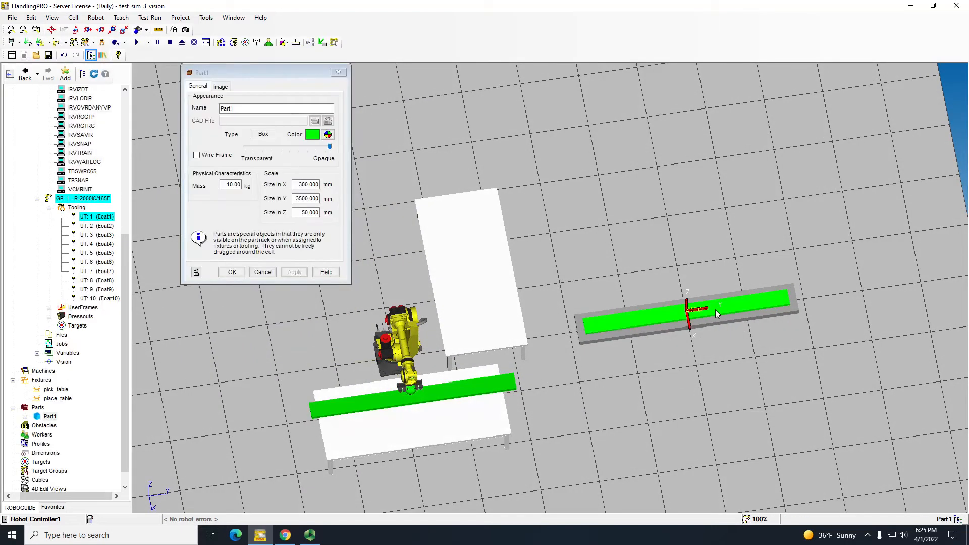
- Set the part rack's Y location to 3500 mm, and move the rack along Y to about 6811 mm, away from the tables
left_click(696, 321)
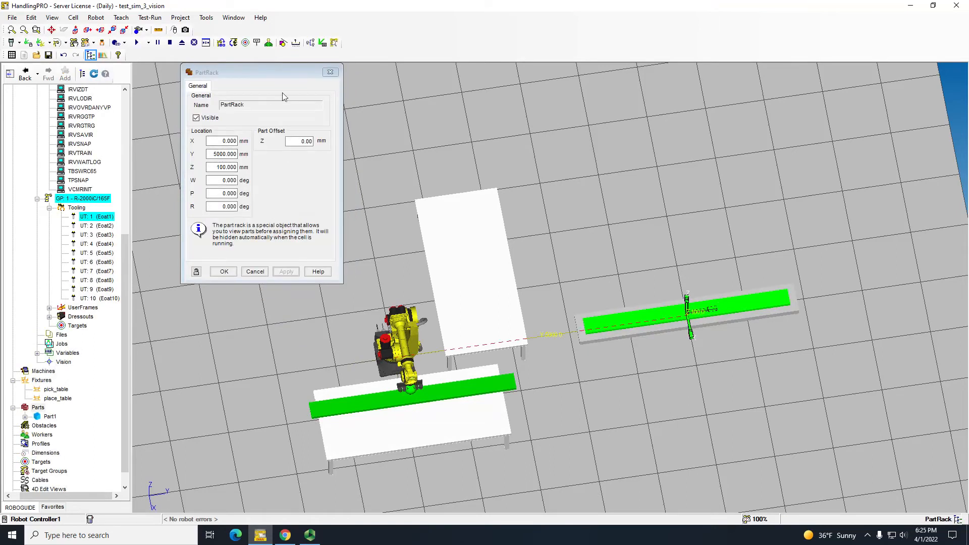
left_click(263, 271)
right_click_drag(789, 349, 655, 304)
double_click(650, 317)
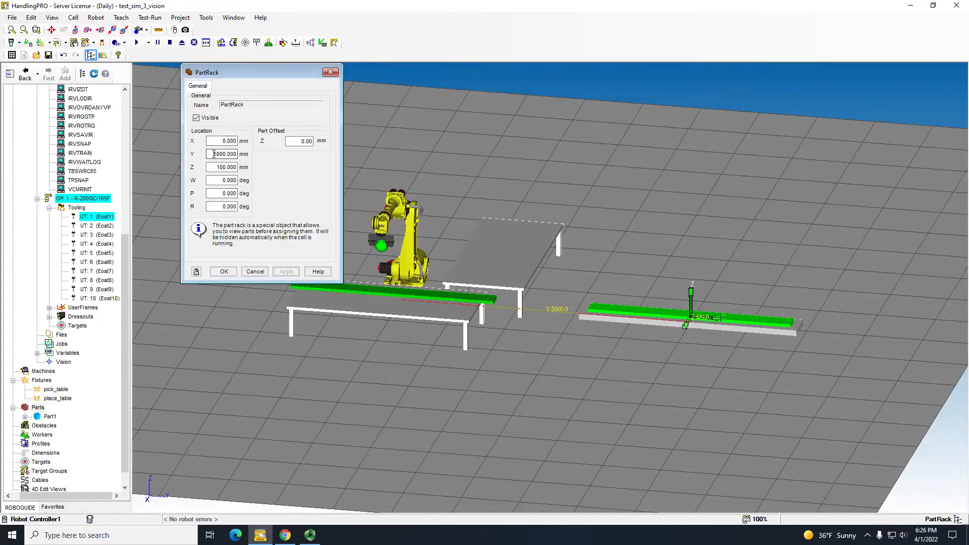
type("3500")
key("Return")
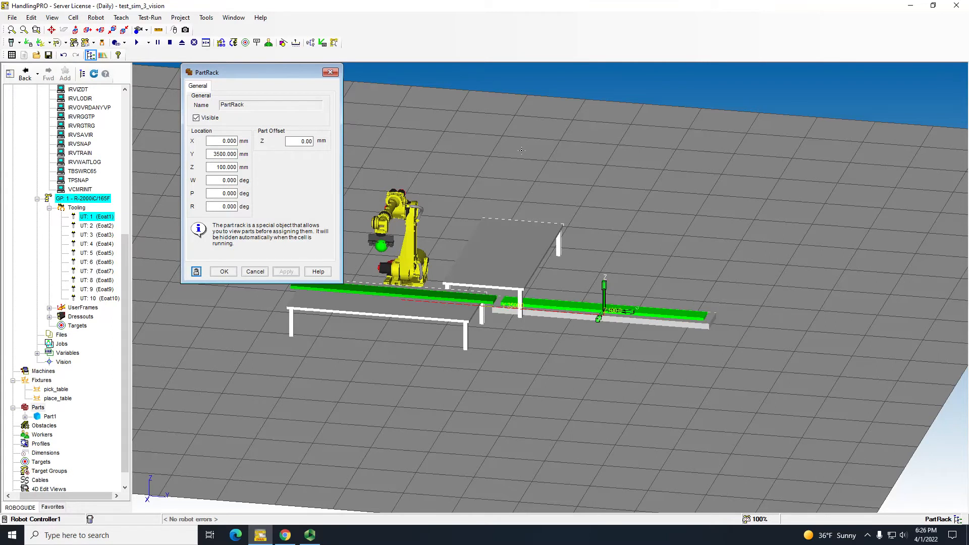
left_click(255, 271)
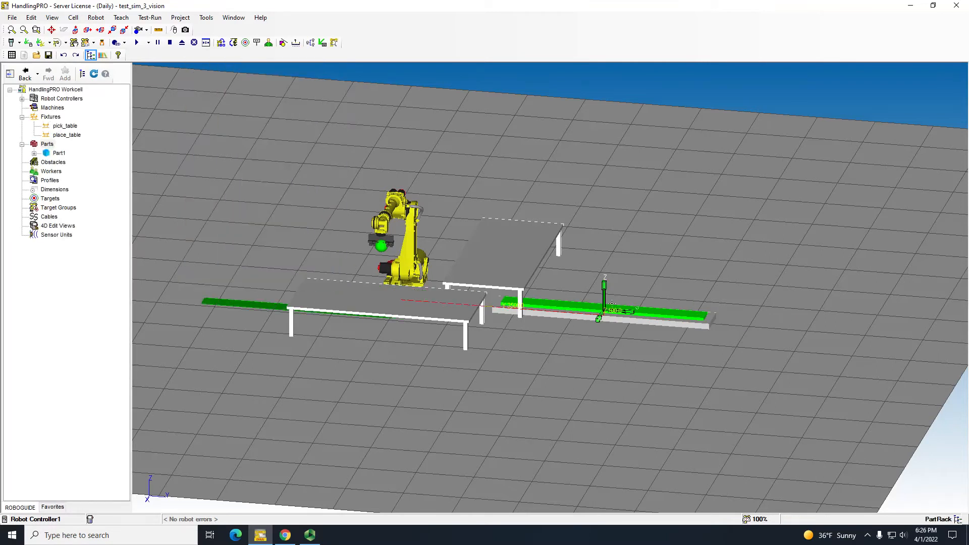
left_click_drag(612, 307, 778, 337)
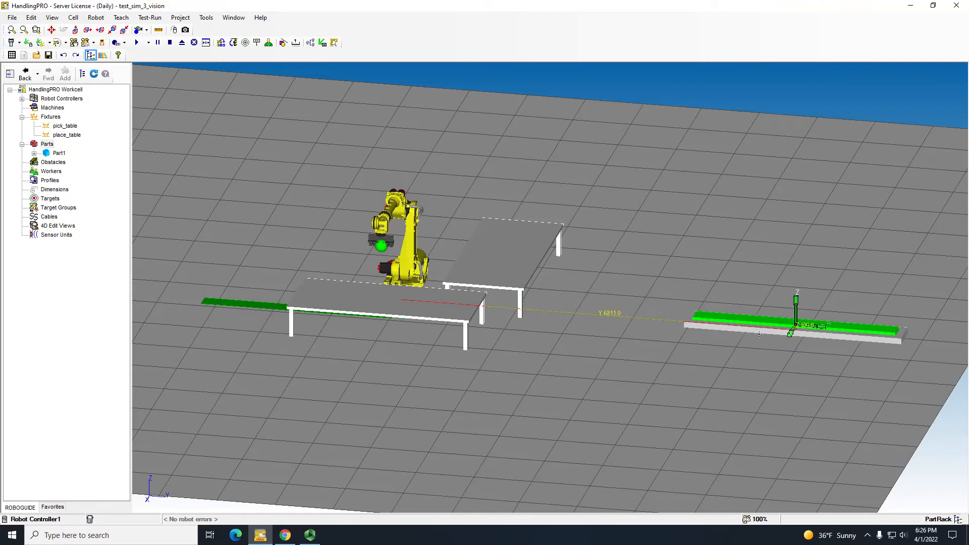
- Set the box part's Y size to 2500 mm
double_click(58, 153)
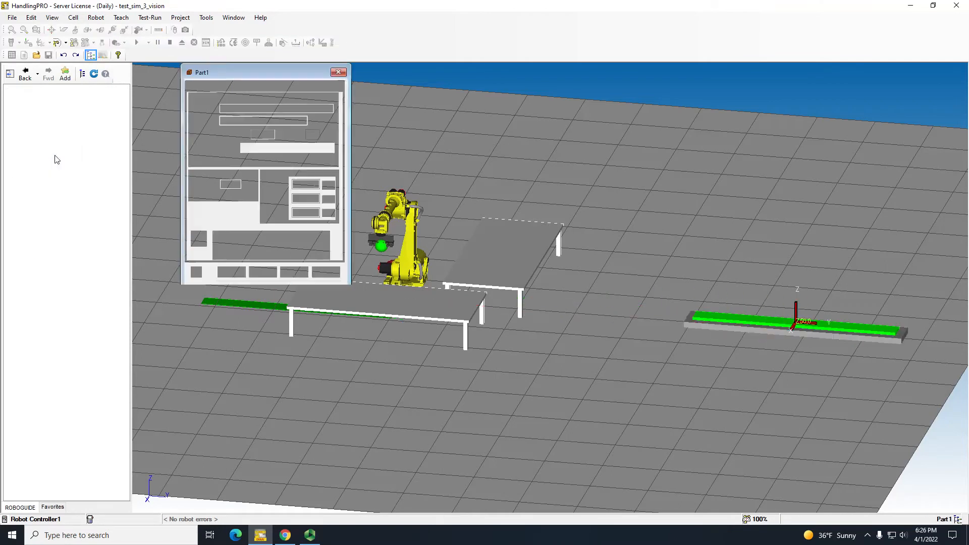
left_click(303, 199)
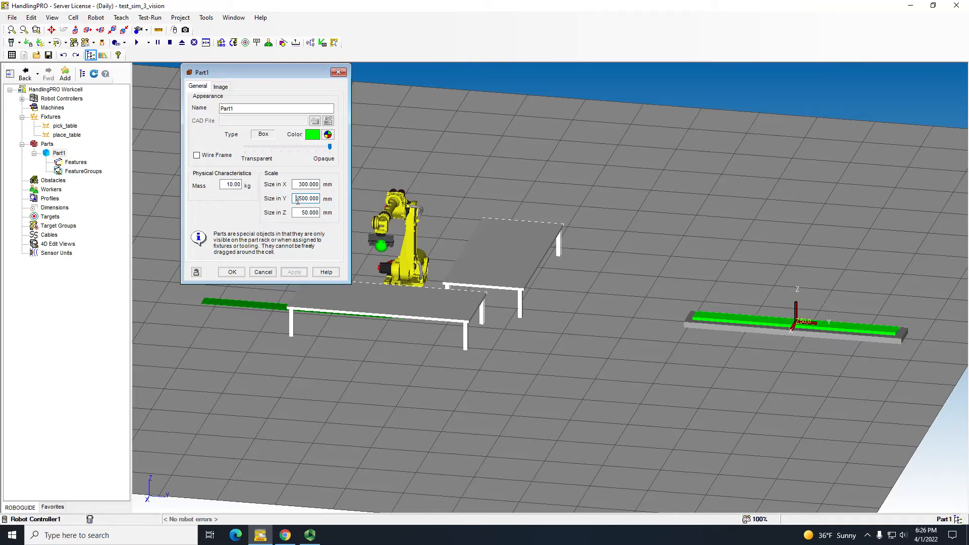
type("25")
left_click(293, 272)
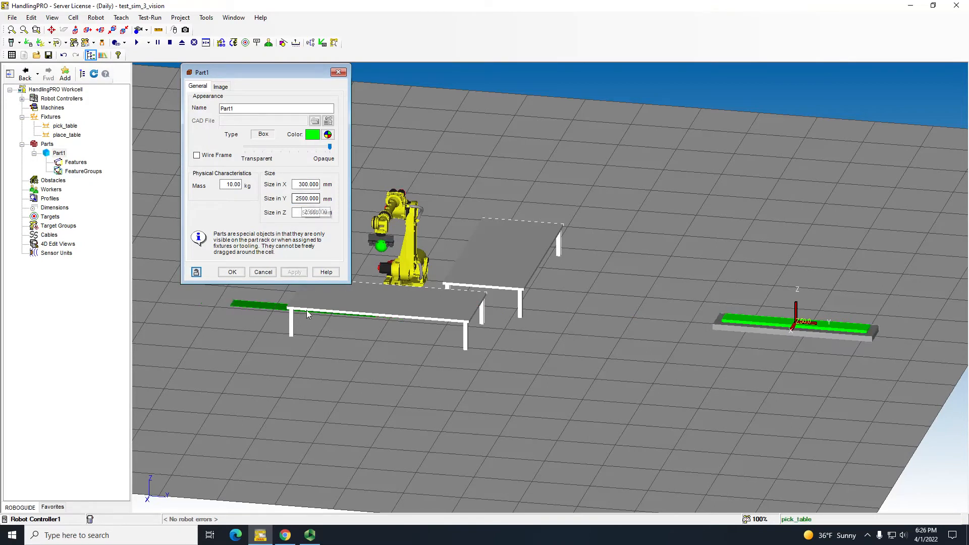
left_click(232, 273)
- Enable part offset editing for Part1 on pick_table and set its Z offset to 600 mm
right_click_drag(234, 299, 255, 352)
double_click(363, 367)
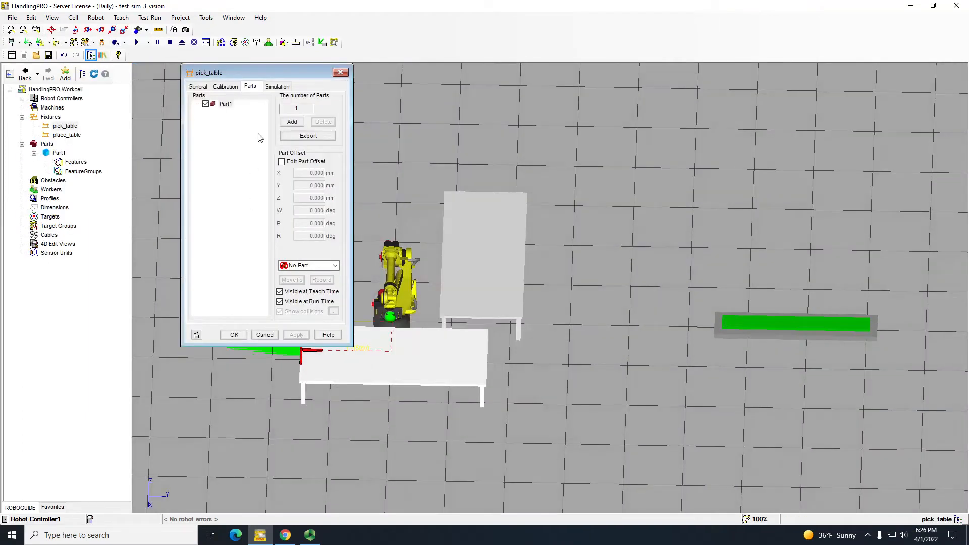
left_click(291, 164)
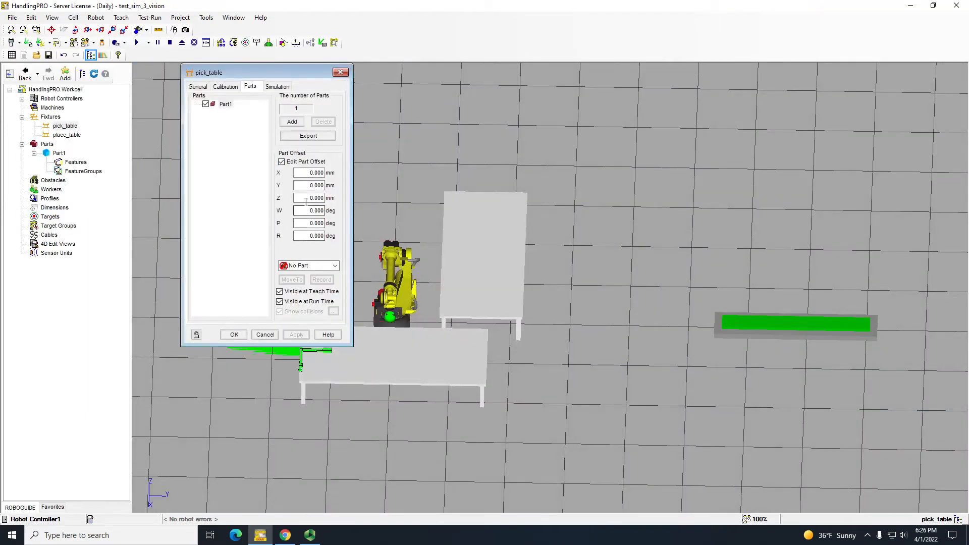
type("300")
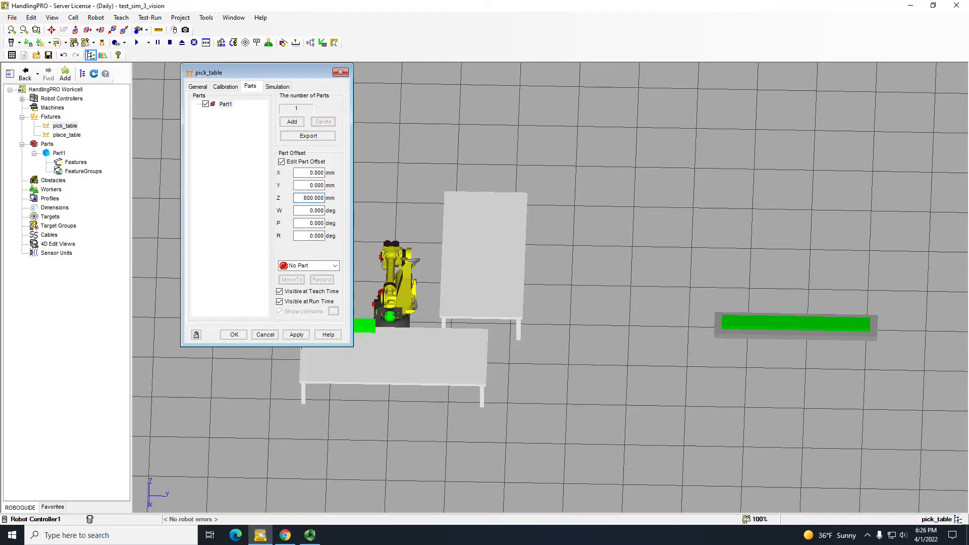
- Move Part1 onto the pick table top with offsets of about 1748 mm in Y and 327 mm in X
right_click_drag(406, 267, 400, 218)
middle_click_drag(418, 268, 617, 254)
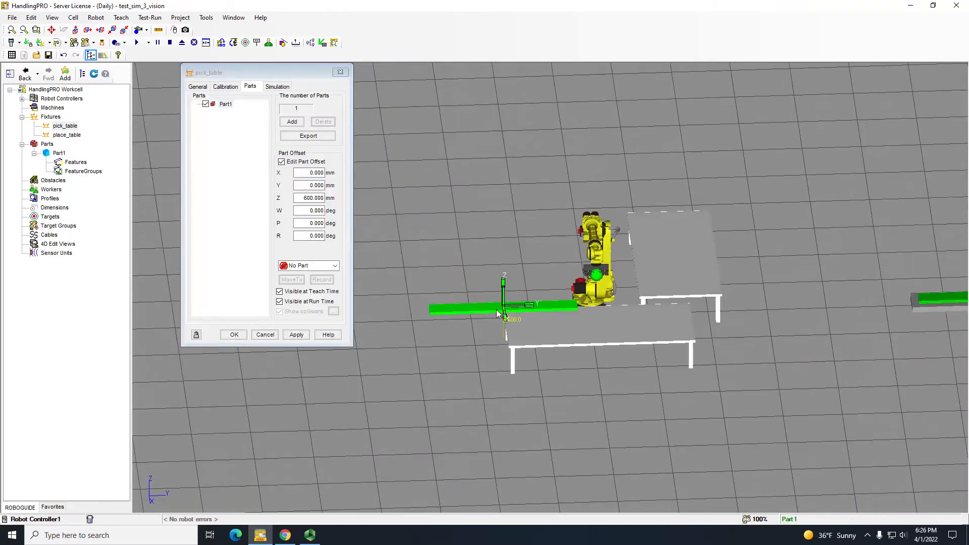
scroll(497, 309, "up", 5)
left_click_drag(532, 298, 792, 293)
right_click_drag(792, 295, 881, 278)
left_click_drag(776, 298, 812, 320)
right_click_drag(811, 319, 835, 318)
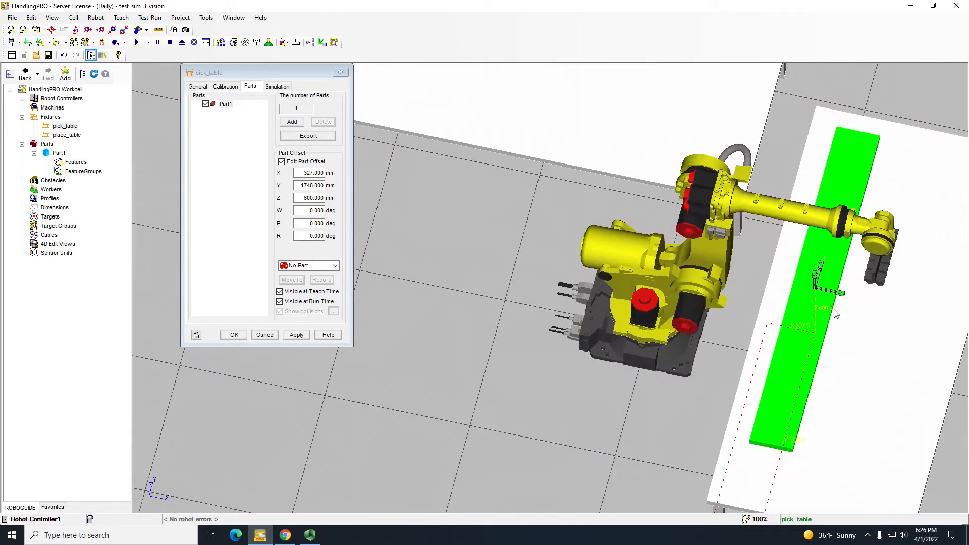
- Center Part1 under the gripper with offsets of about 644 mm in X and 1581 mm in Y, and apply the placement
left_click_drag(826, 294, 883, 307)
right_click_drag(883, 307, 858, 333)
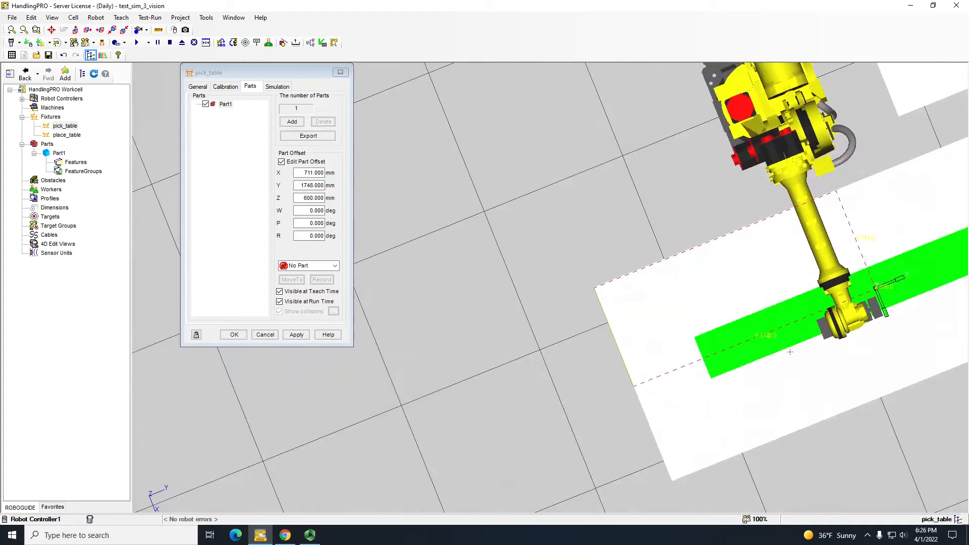
left_click_drag(897, 293, 875, 302)
right_click_drag(876, 303, 561, 310)
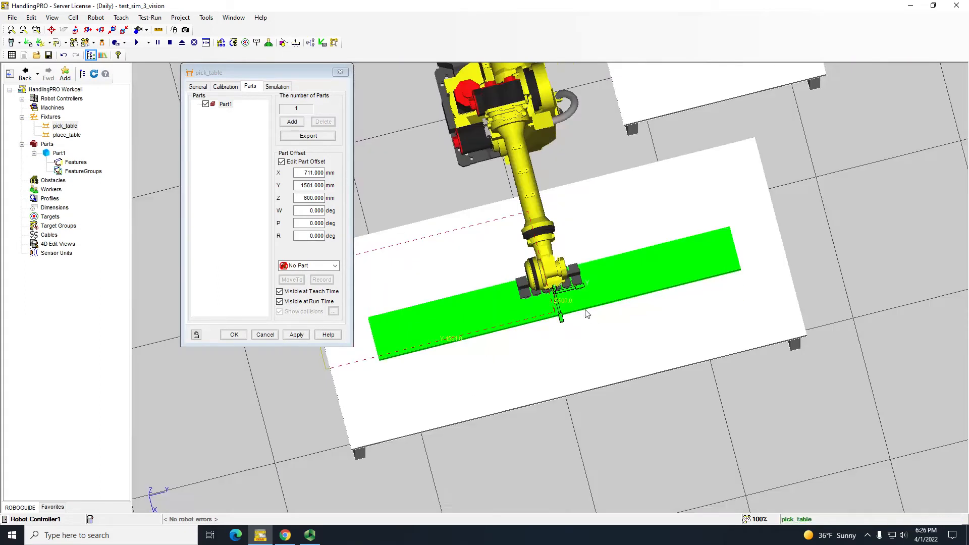
left_click_drag(558, 305, 558, 297)
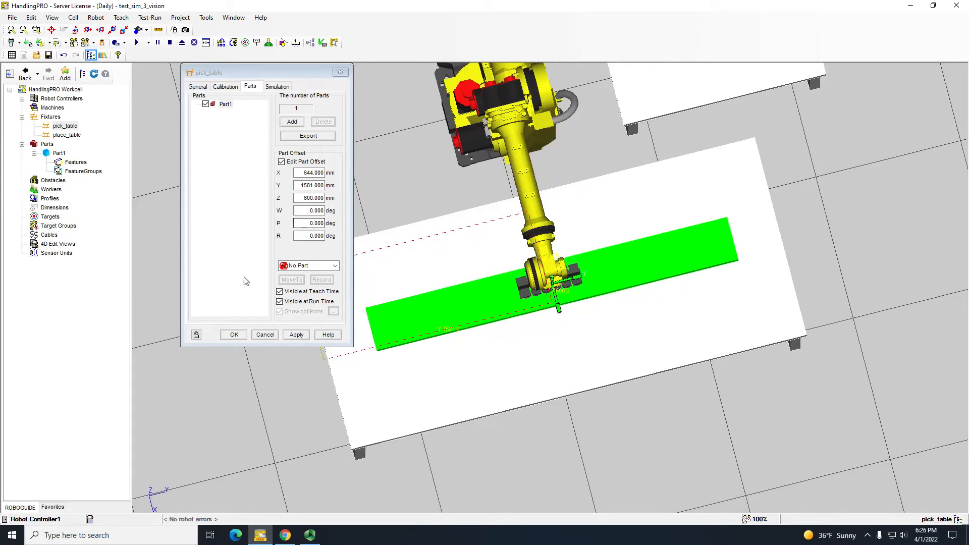
left_click(297, 334)
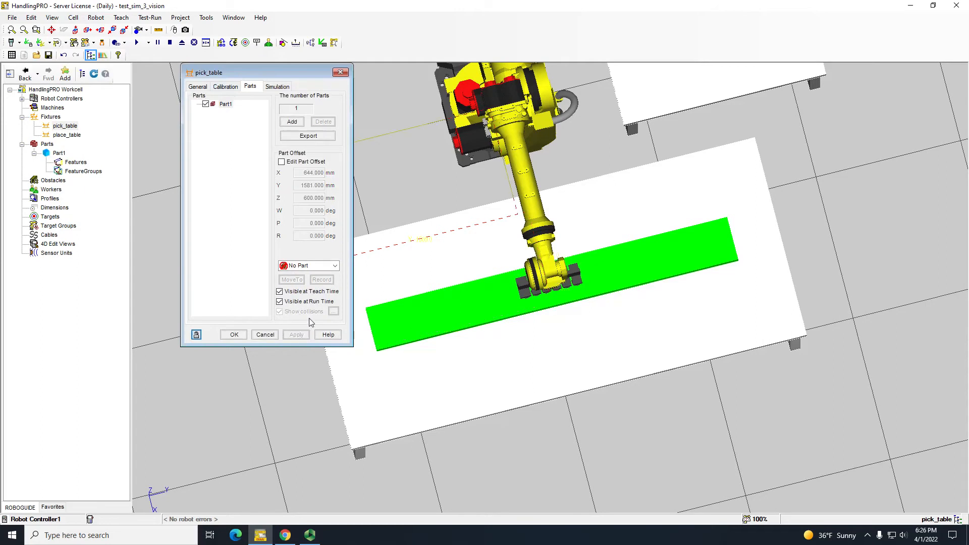
left_click(234, 335)
right_click_drag(599, 381, 597, 300)
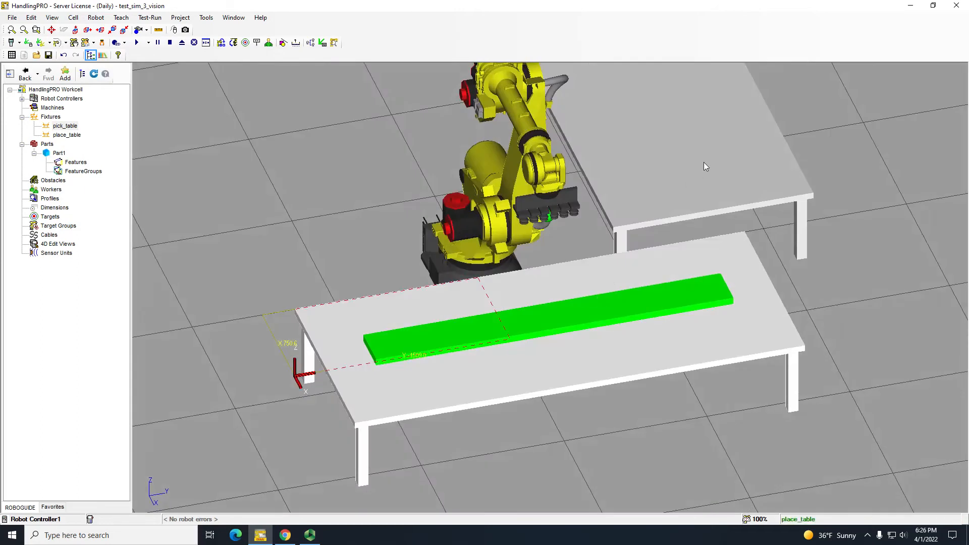
right_click_drag(703, 162, 590, 250)
right_click_drag(572, 313, 648, 217)
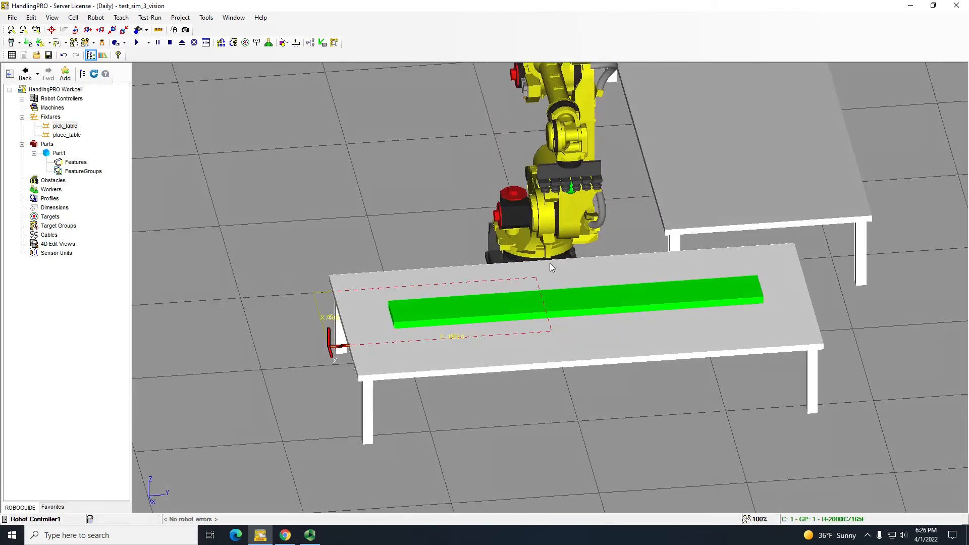
scroll(563, 260, "down", 5)
middle_click_drag(561, 265, 529, 279)
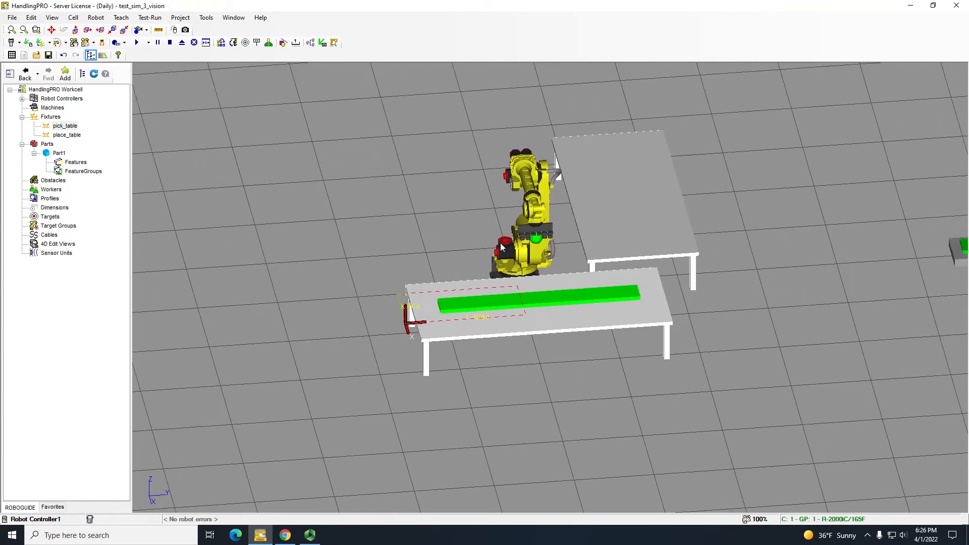
left_click(48, 216)
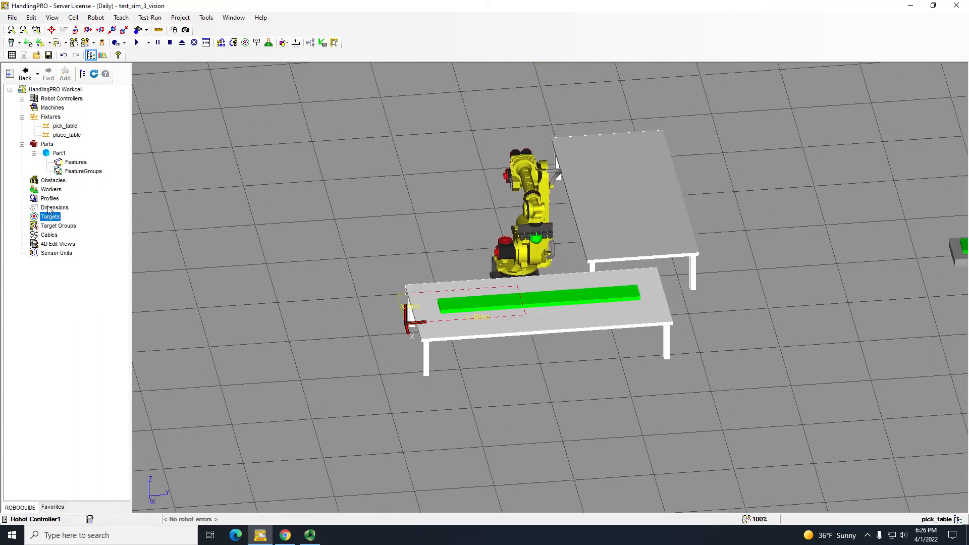
- Enable vision simulation for Robot Controller1 and accept the controller restart
left_click(22, 99)
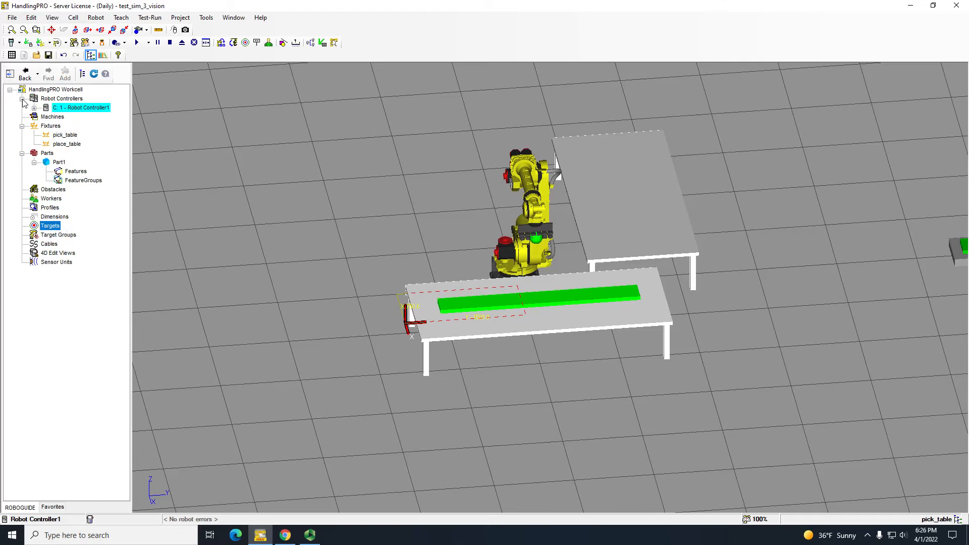
left_click(33, 108)
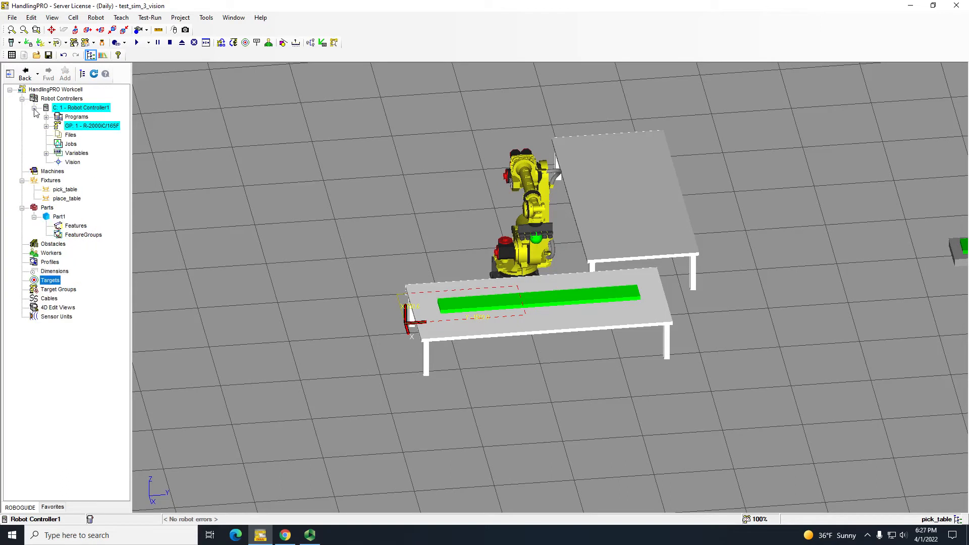
right_click(76, 163)
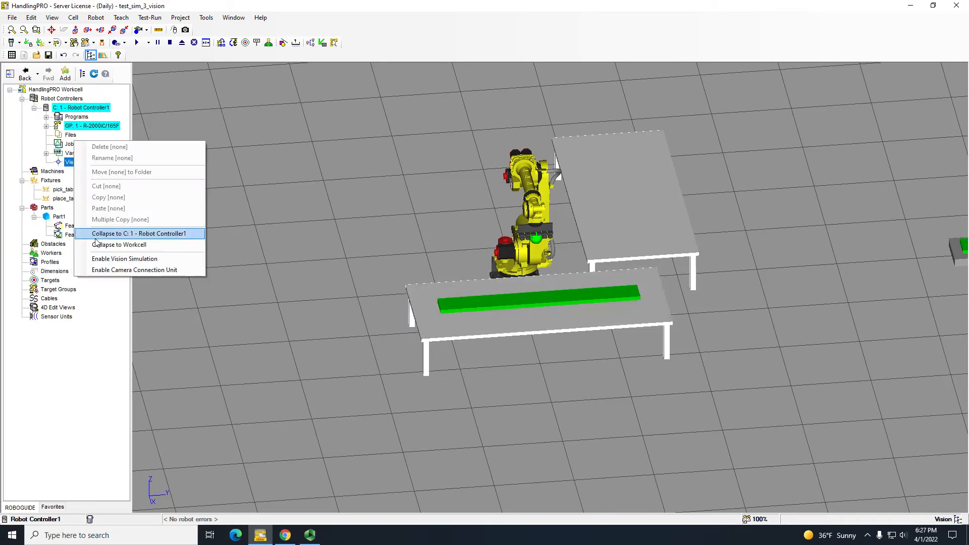
left_click(116, 257)
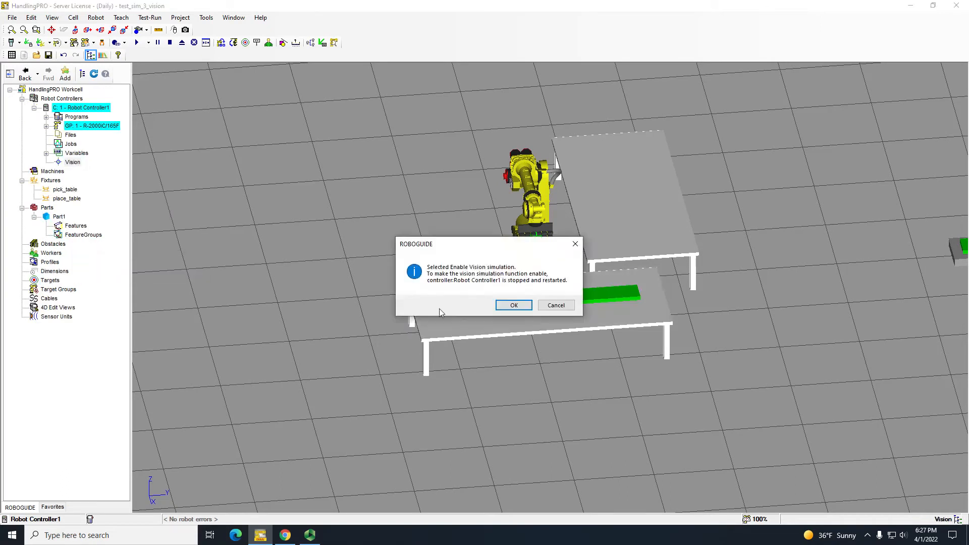
left_click(513, 305)
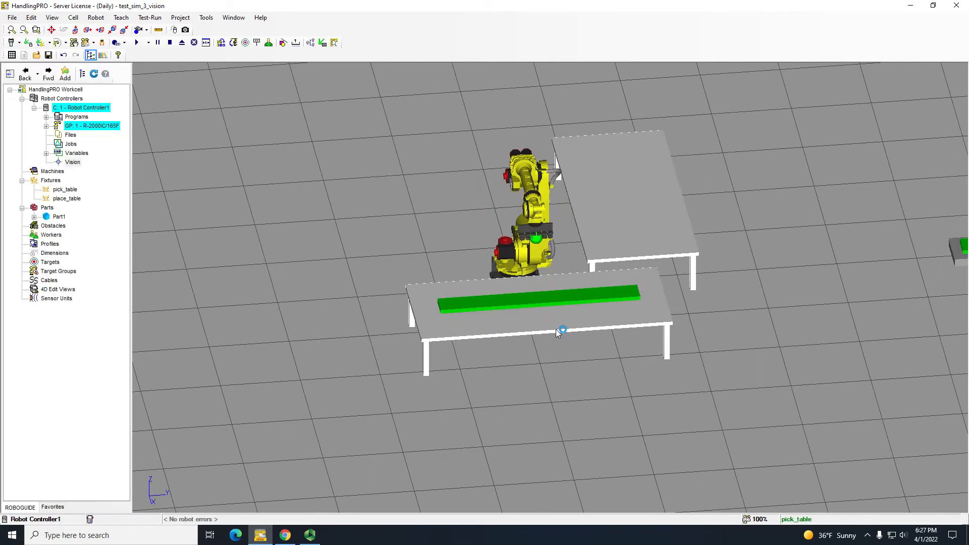
right_click_drag(533, 217, 576, 251)
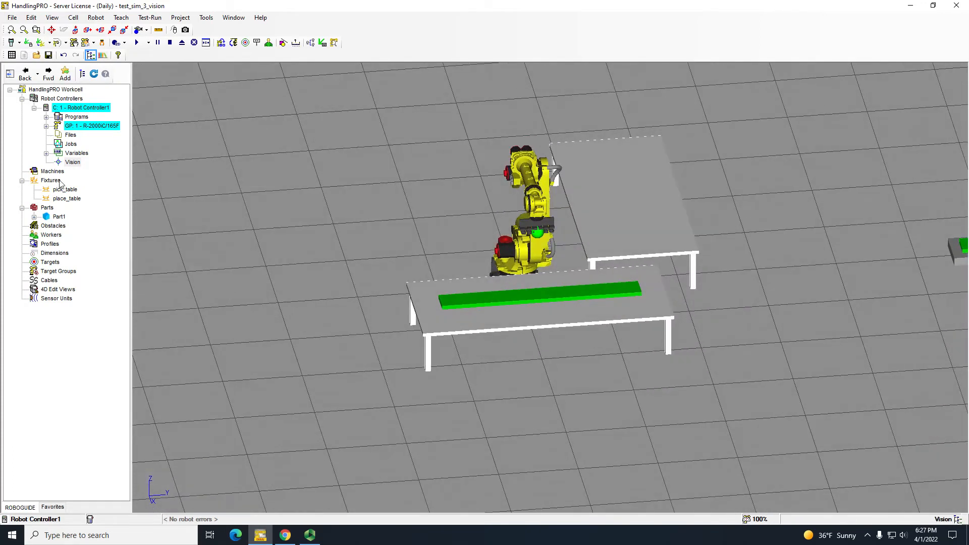
right_click(51, 289)
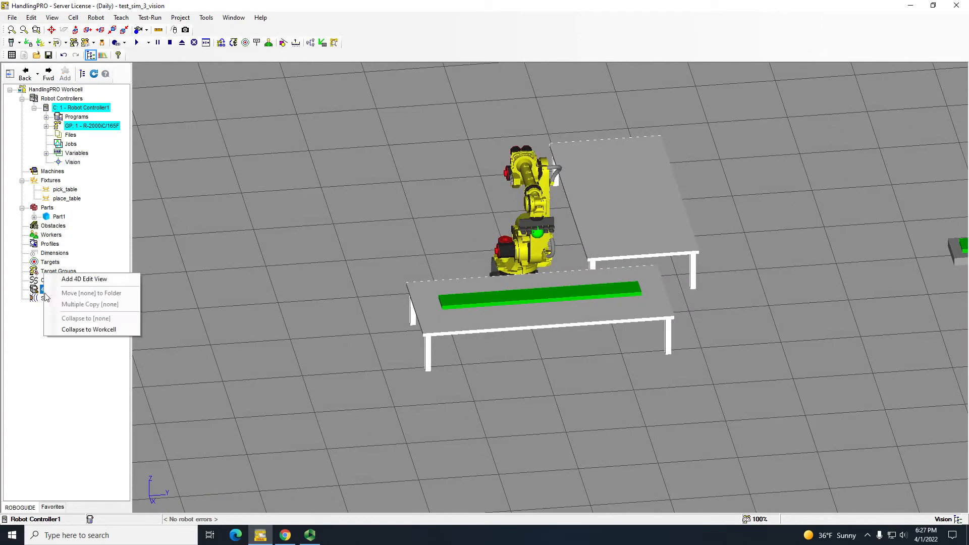
right_click(45, 298)
mouse_move(101, 286)
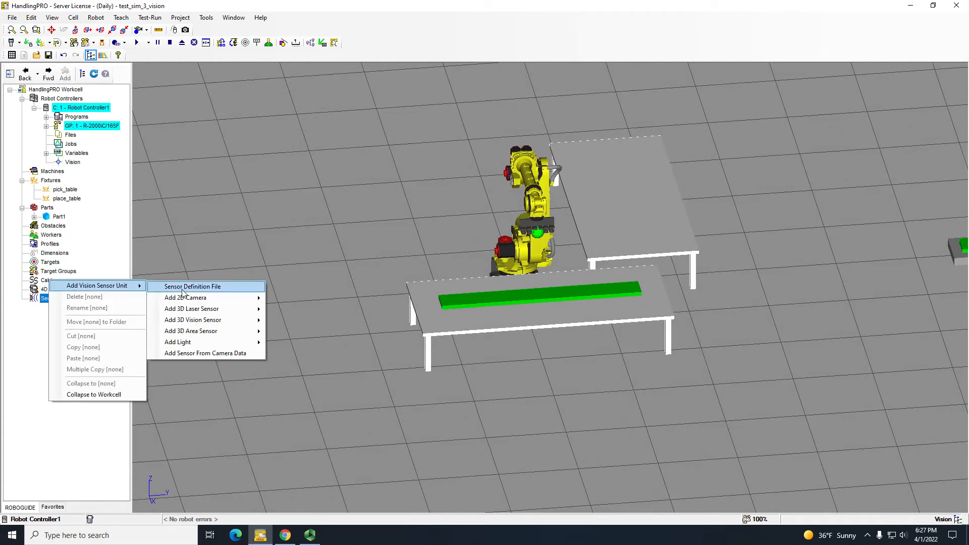
mouse_move(222, 308)
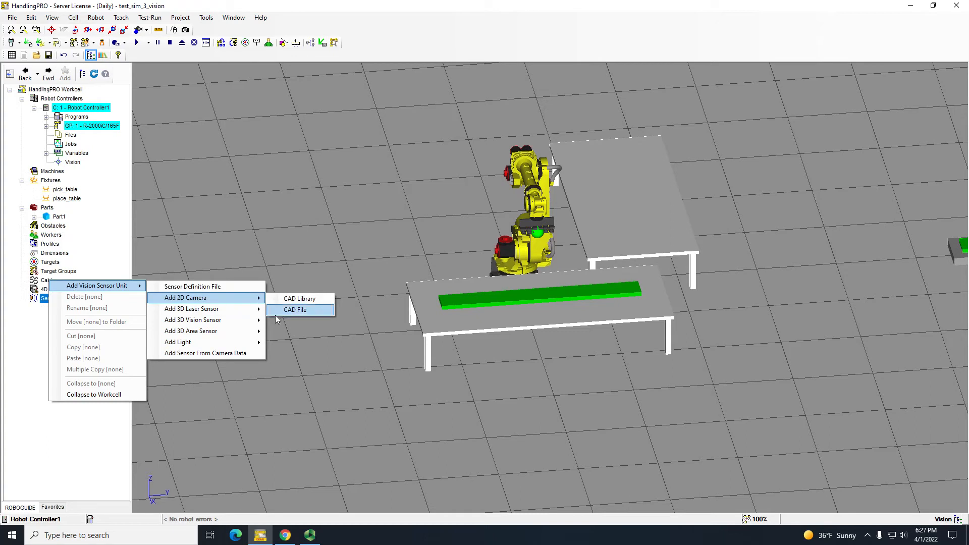
left_click(283, 308)
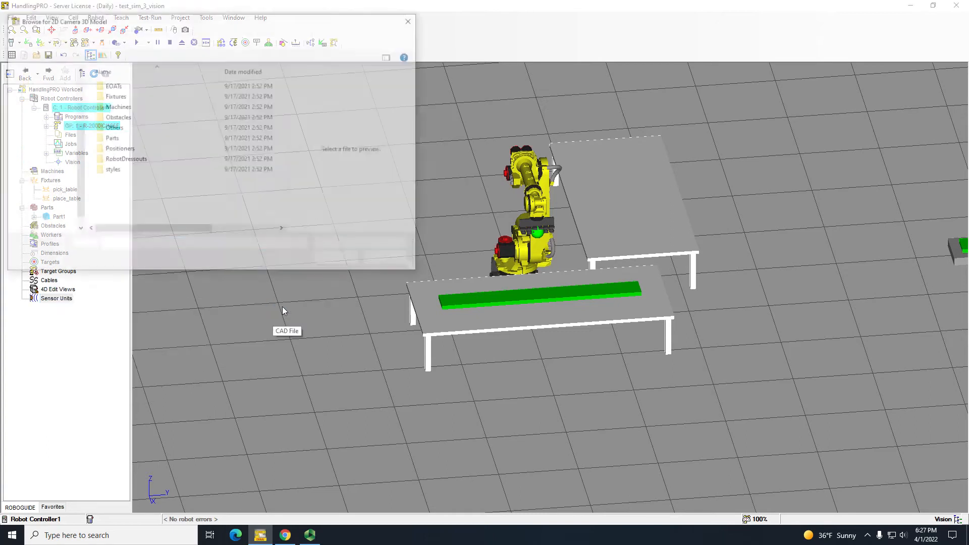
left_click(389, 259)
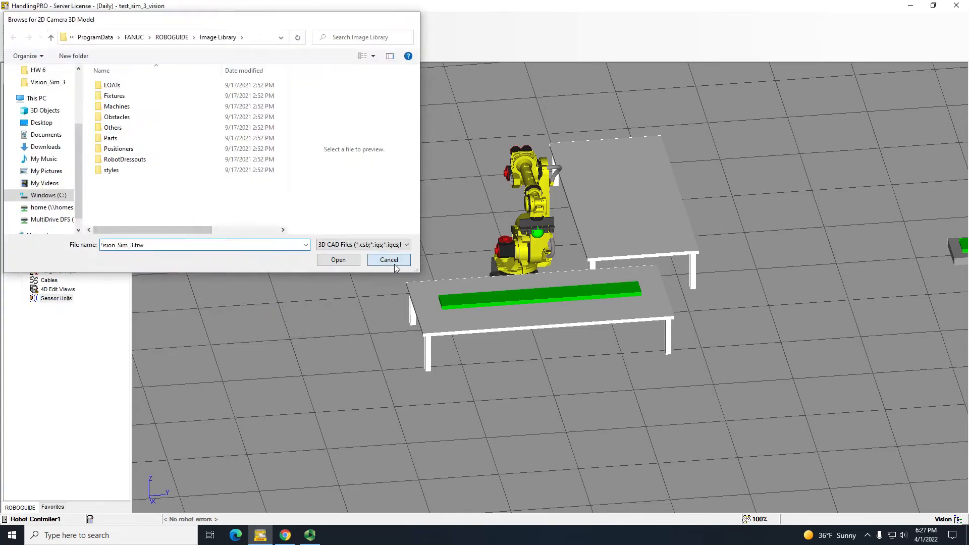
- Add a vision sensor unit with a 2D camera from the CAD library to the workcell
right_click(57, 302)
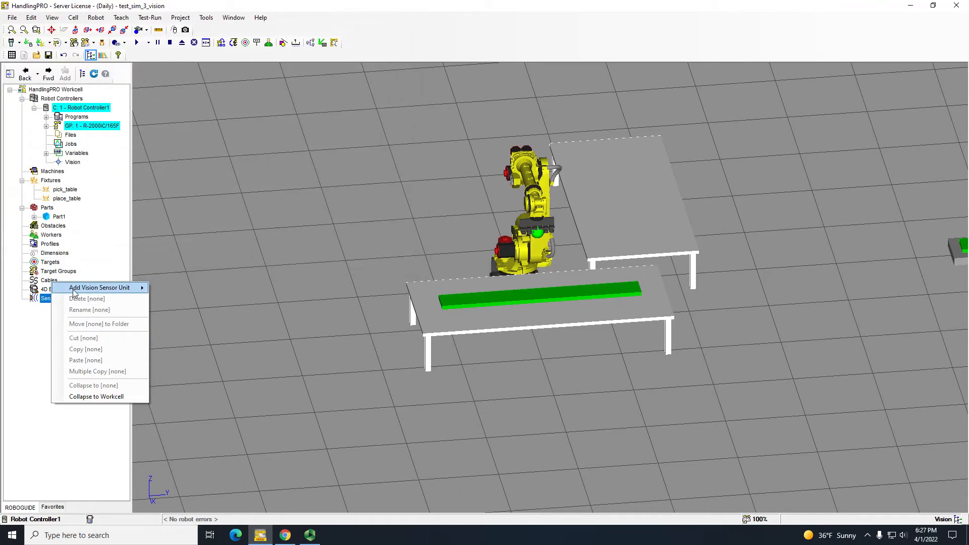
mouse_move(101, 288)
mouse_move(212, 300)
left_click(334, 302)
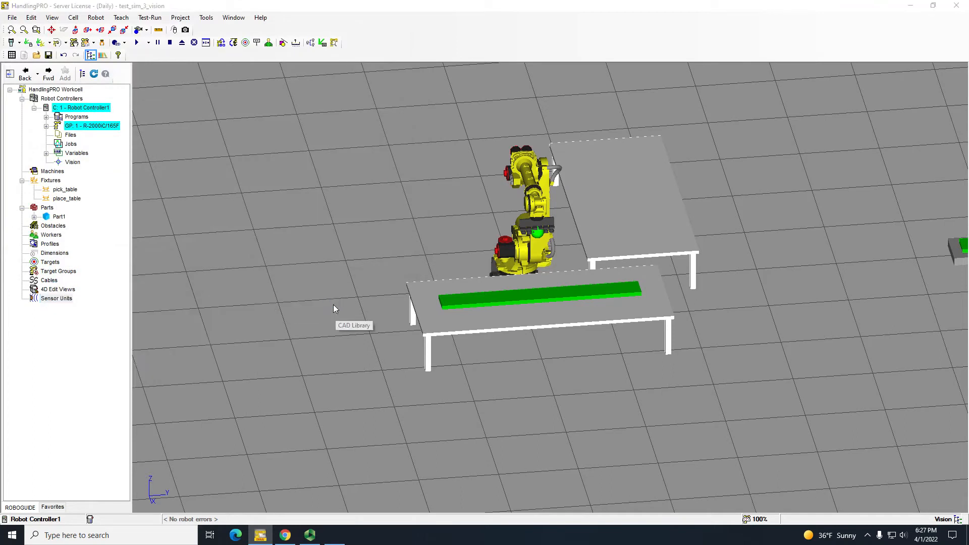
scroll(331, 264, "down", 5)
left_click(267, 286)
left_click(328, 202)
left_click(253, 286)
left_click(373, 348)
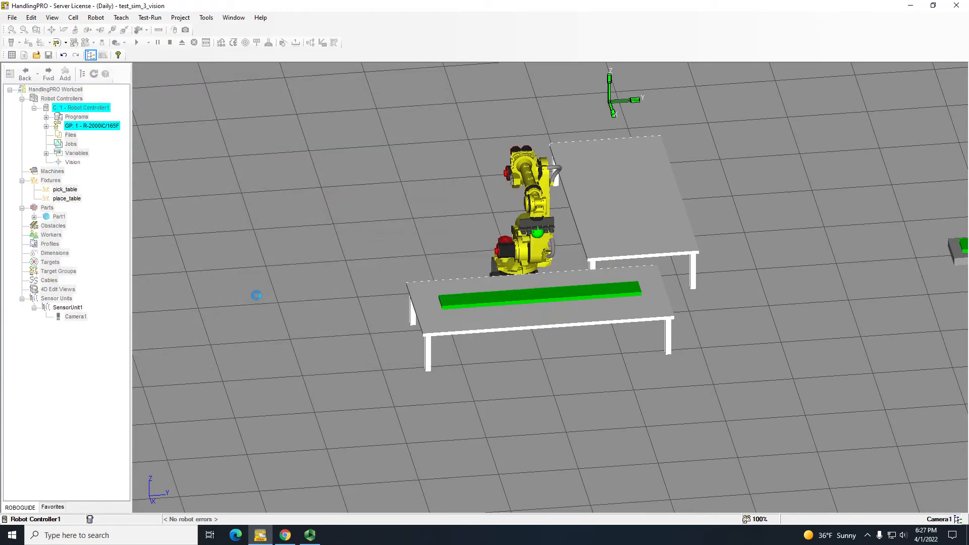
- Move SensorUnit1 along Y to about -1050 mm, over the end of the pick table
left_click(75, 308)
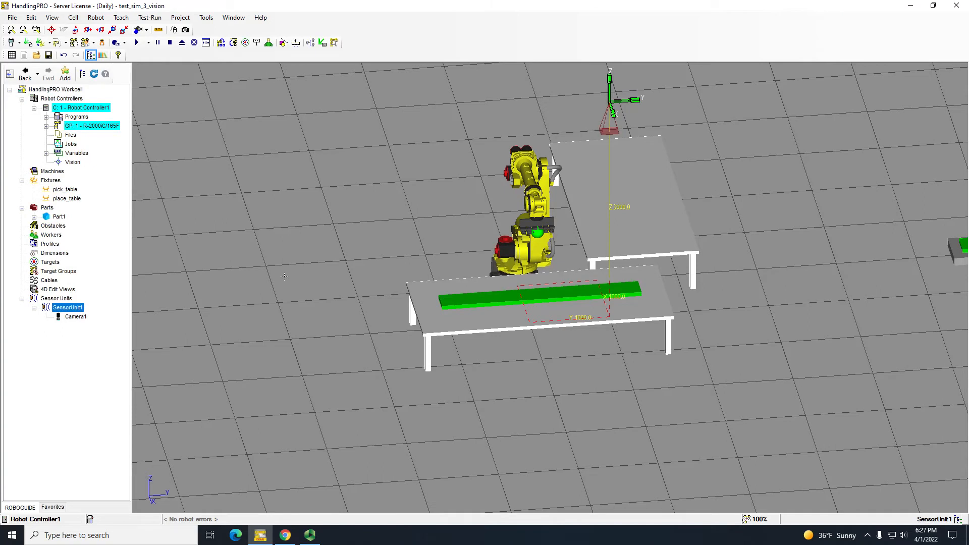
left_click(73, 317)
left_click(73, 307)
right_click_drag(601, 112, 592, 173, "ctrl")
left_click_drag(612, 164, 446, 169)
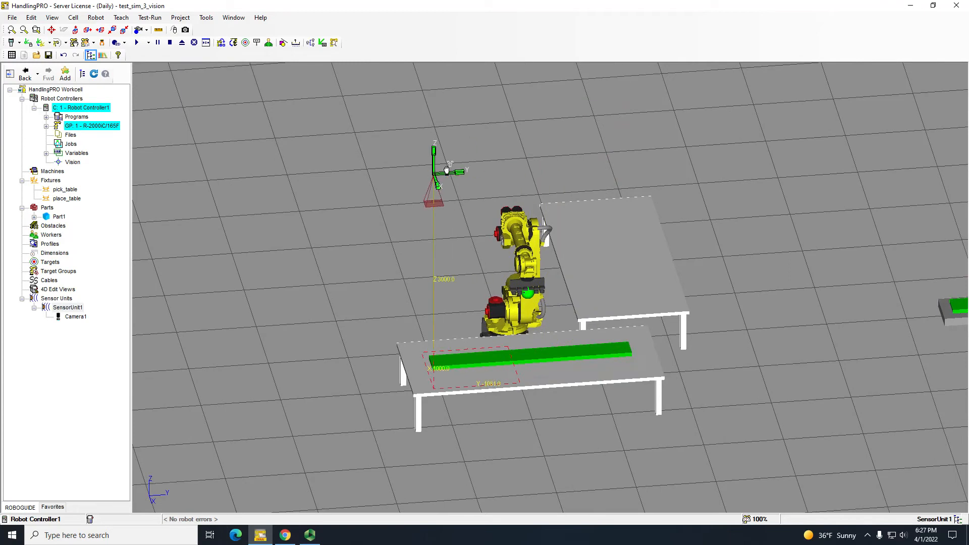
right_click_drag(371, 160, 437, 172)
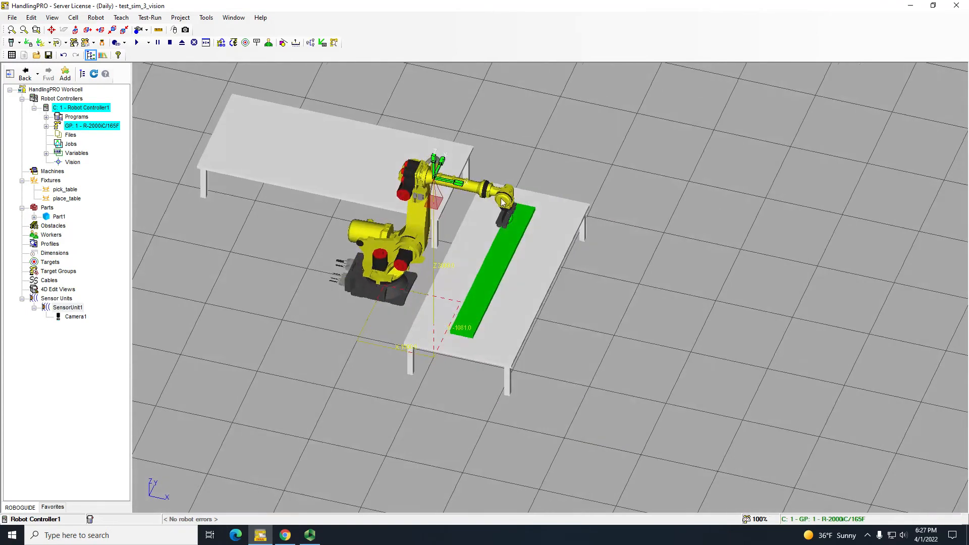
- Lower SensorUnit1 to about 2200 mm in Z and position it over Part1's end, about 1410 mm in X and -800 mm in Y
left_click_drag(434, 173, 434, 213)
right_click_drag(436, 219, 472, 316)
left_click_drag(447, 248, 482, 247)
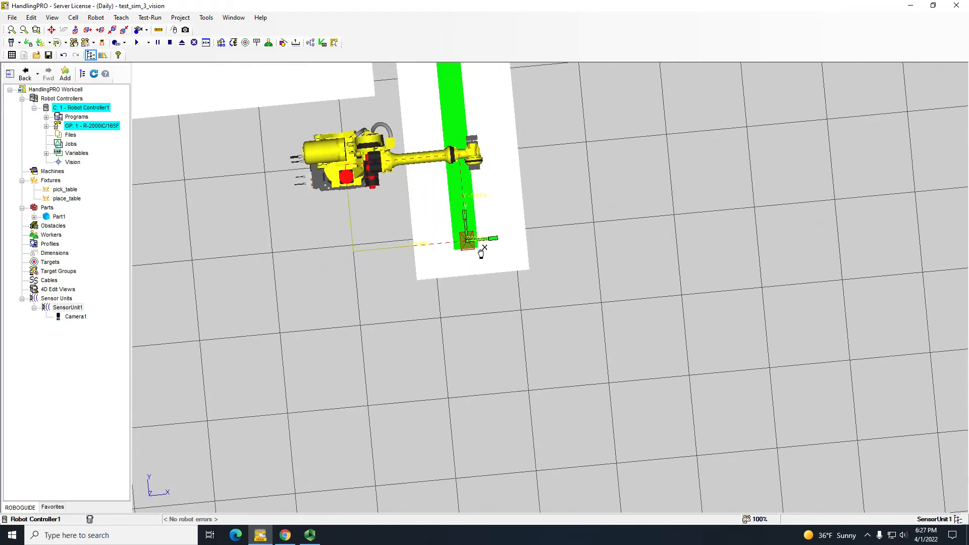
right_click_drag(481, 209, 494, 196)
left_click_drag(462, 225, 456, 204)
right_click_drag(456, 206, 450, 262)
right_click_drag(515, 247, 449, 180)
scroll(450, 181, "up", 5)
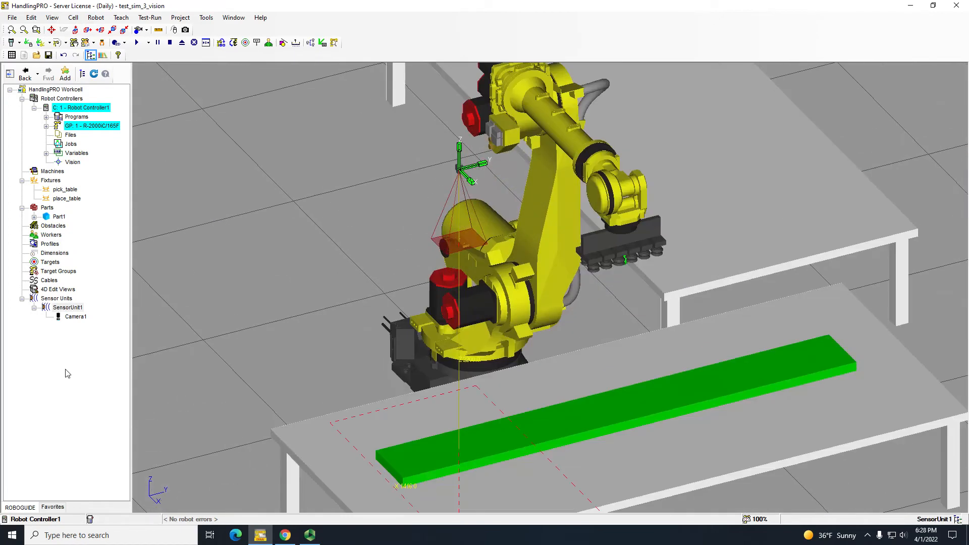
- Open Camera1's view settings, set the view height to 2000 mm and apply it
double_click(459, 170)
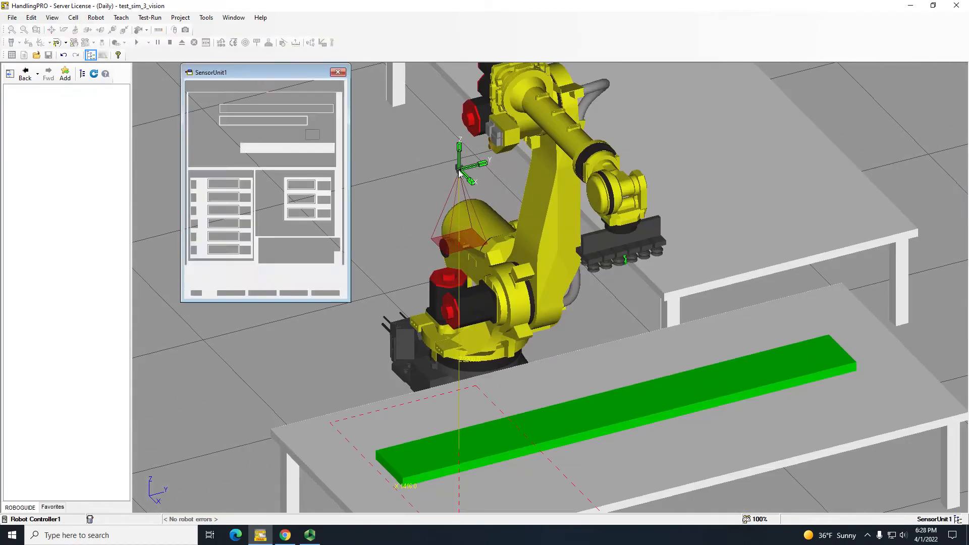
left_click(337, 72)
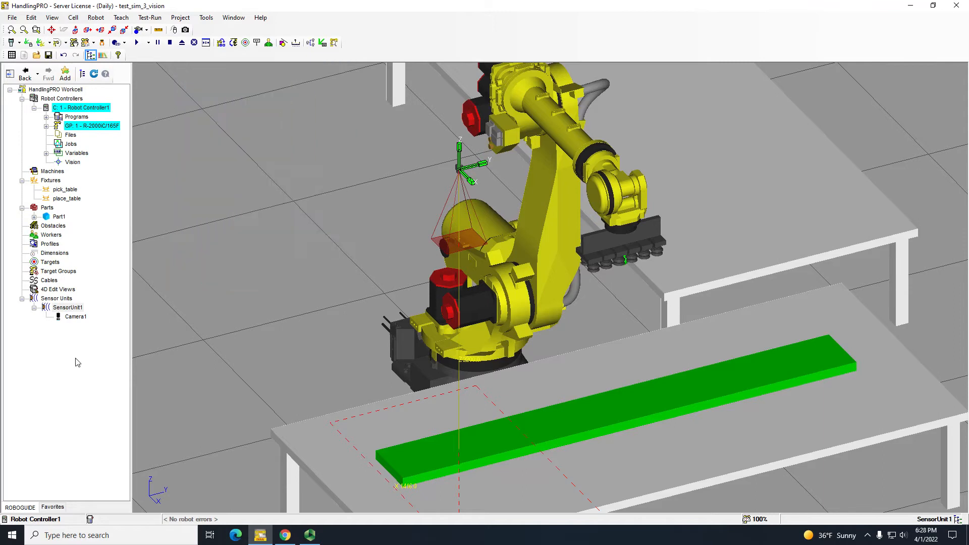
double_click(76, 317)
left_click(291, 87)
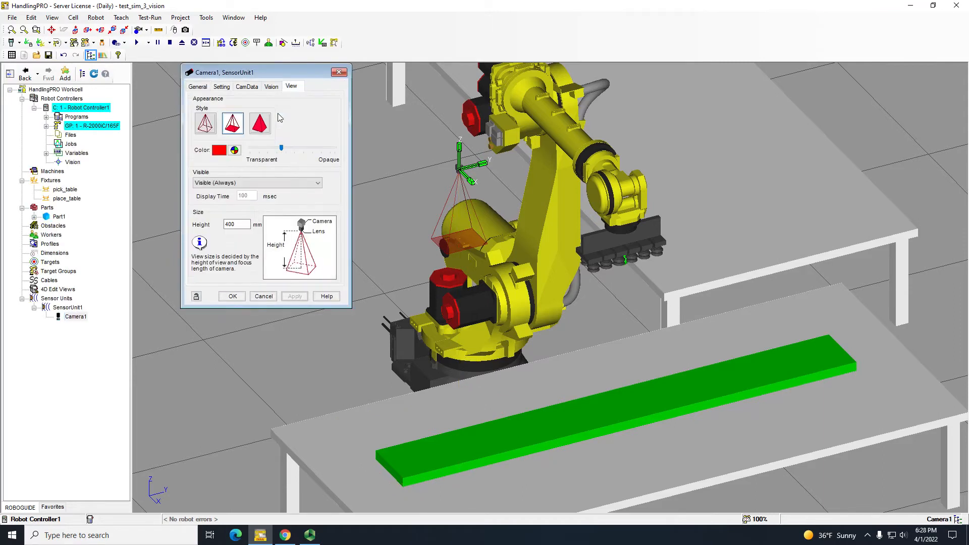
double_click(244, 225)
type("2000")
left_click(294, 296)
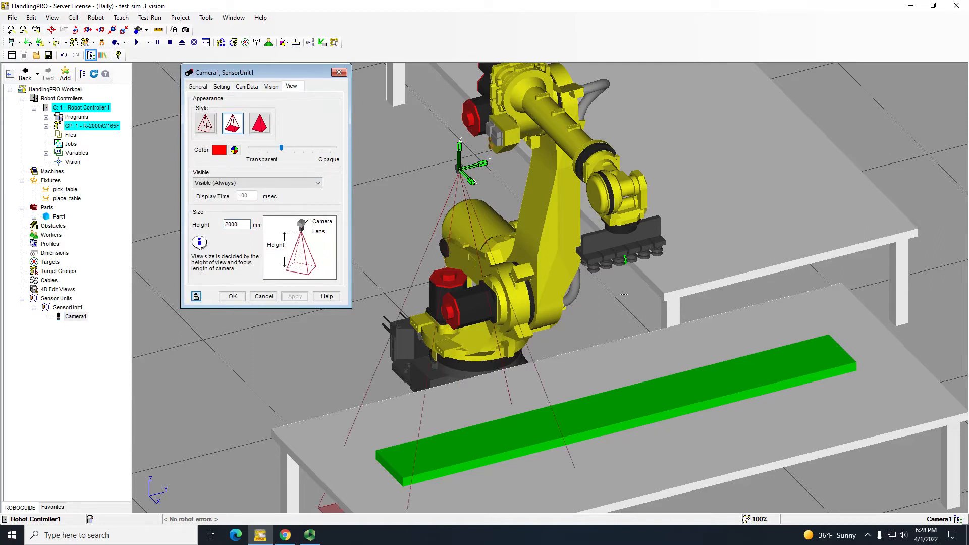
scroll(702, 401, "down", 3)
right_click_drag(707, 407, 646, 273)
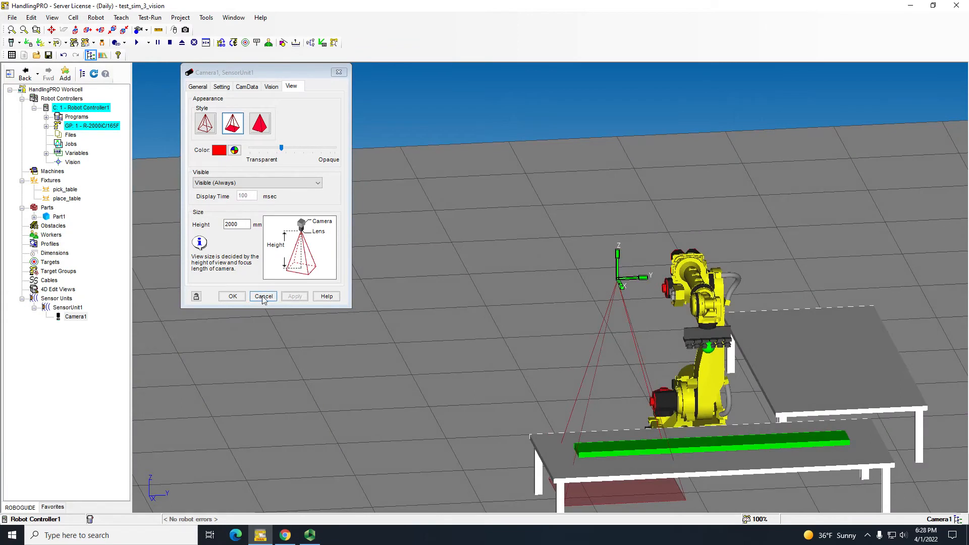
- Set Camera1's view height to 1500 mm and check where its field of view meets Part1
double_click(243, 224)
type("15")
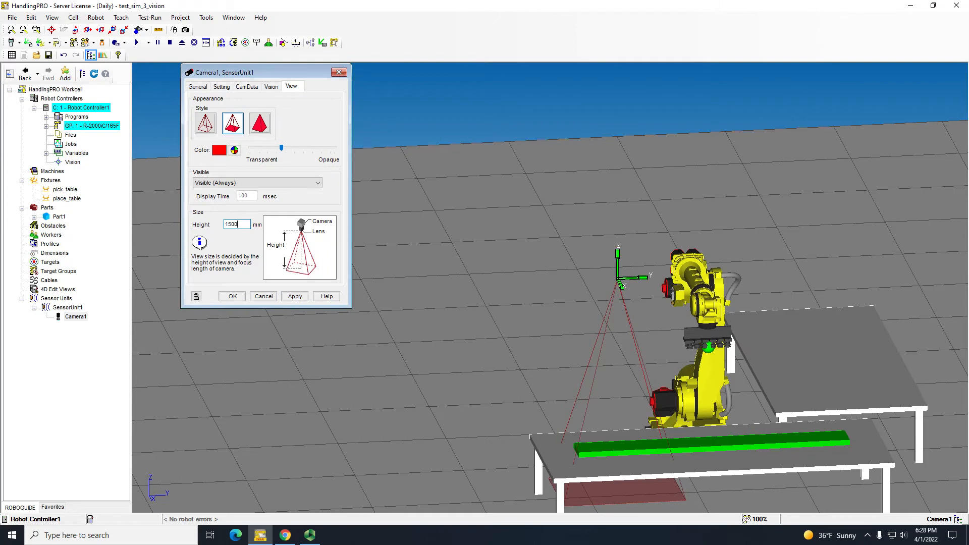
key("Return")
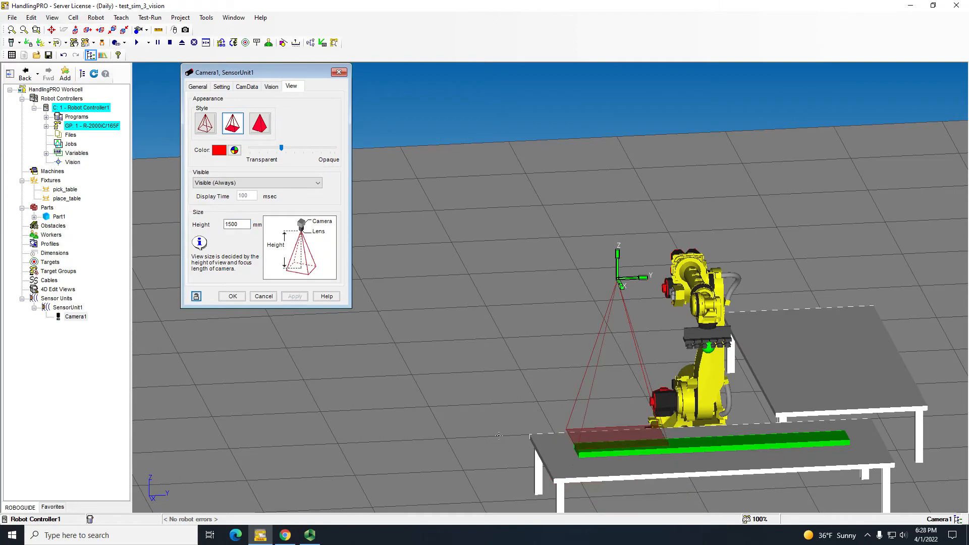
scroll(600, 437, "down", 3)
scroll(600, 436, "up", 5)
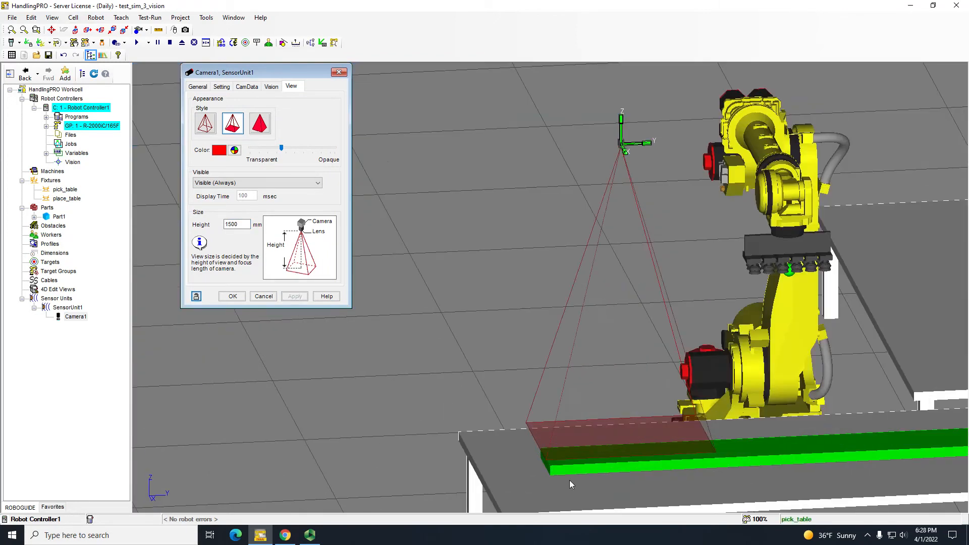
- Set Camera1's view height to 1700 mm and check its field of view against the pick table
left_click_drag(243, 224, 232, 225)
type("700")
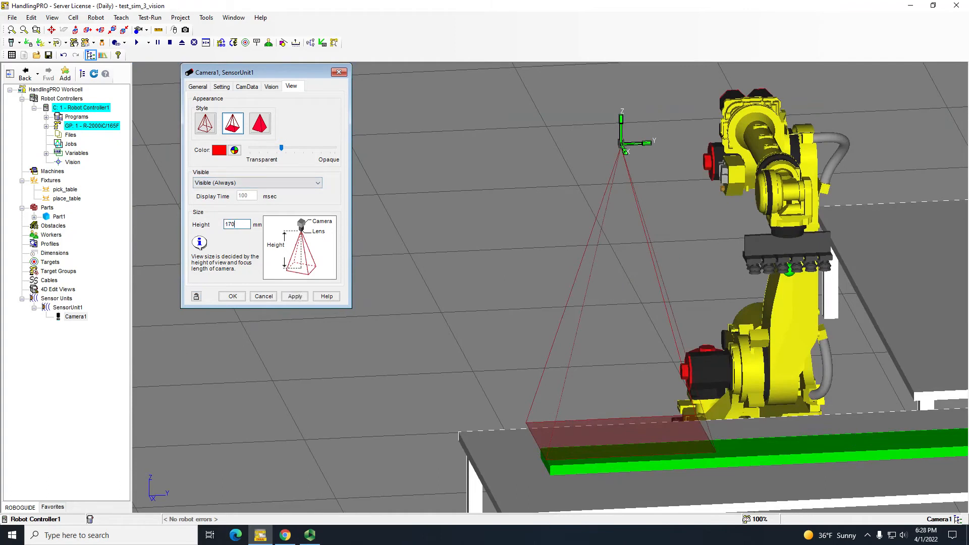
key("Tab")
scroll(670, 257, "down", 4)
right_click_drag(649, 301, 609, 318)
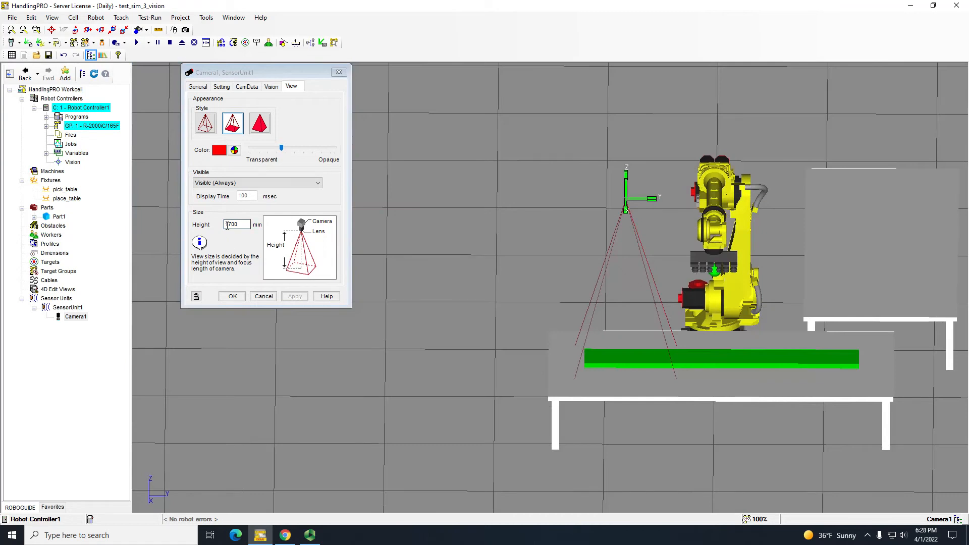
- Set Camera1's view height to 1600 mm, check its coverage of Part1 from above and accept the camera properties
double_click(228, 225)
type("1600")
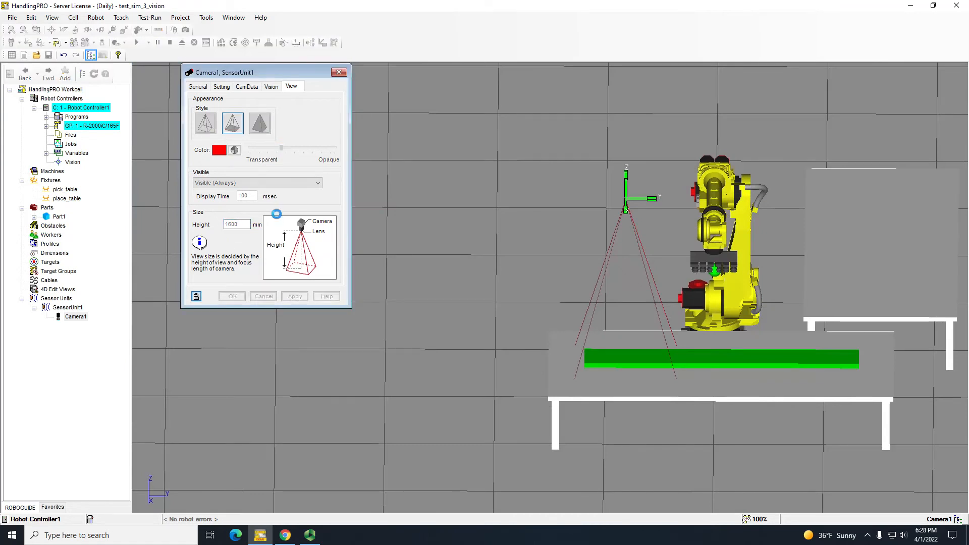
key("Return")
right_click_drag(372, 262, 555, 452)
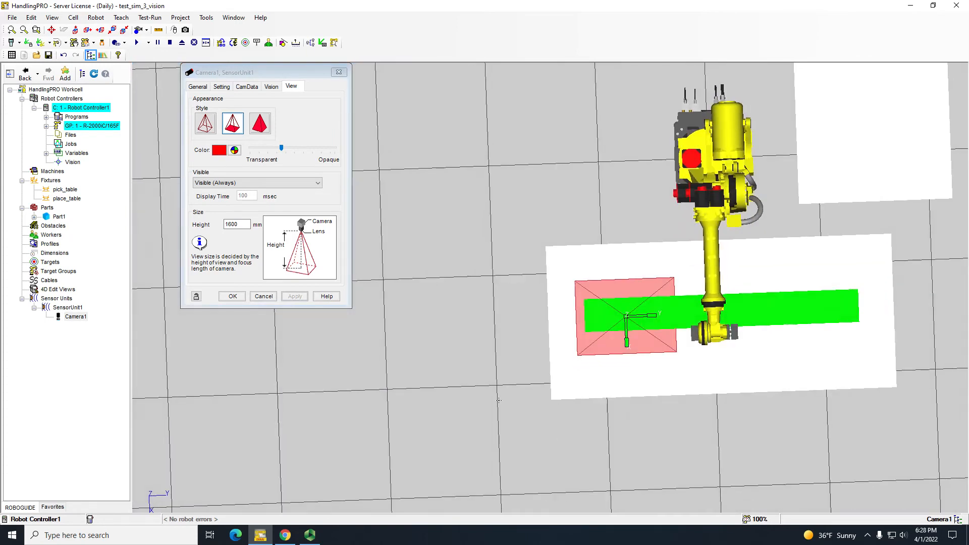
left_click(230, 296)
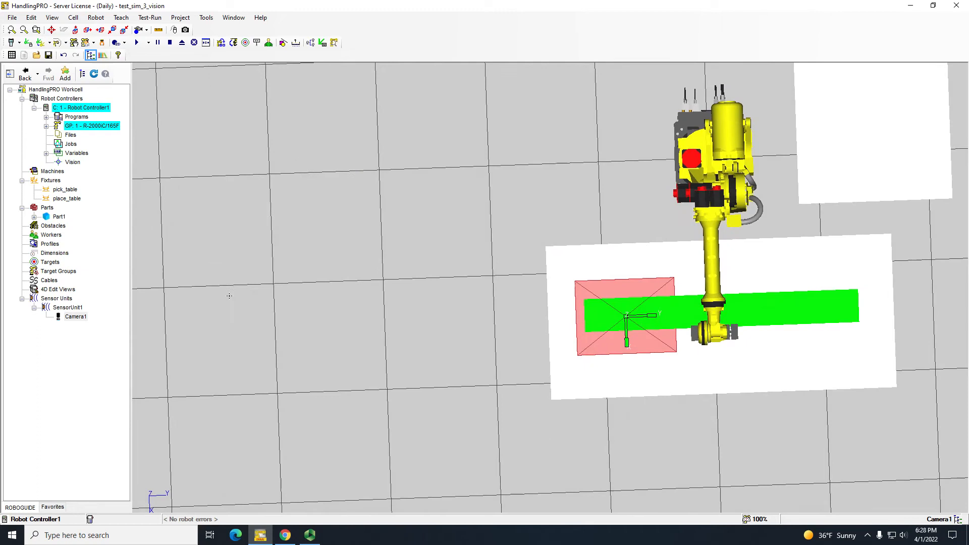
right_click(47, 310)
mouse_move(169, 295)
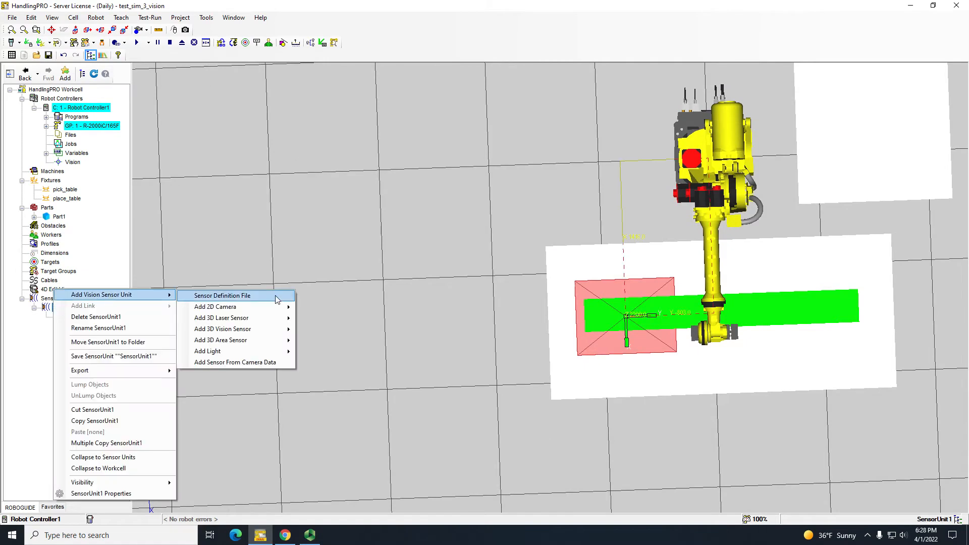
left_click(32, 323)
left_click(48, 298)
right_click(58, 300)
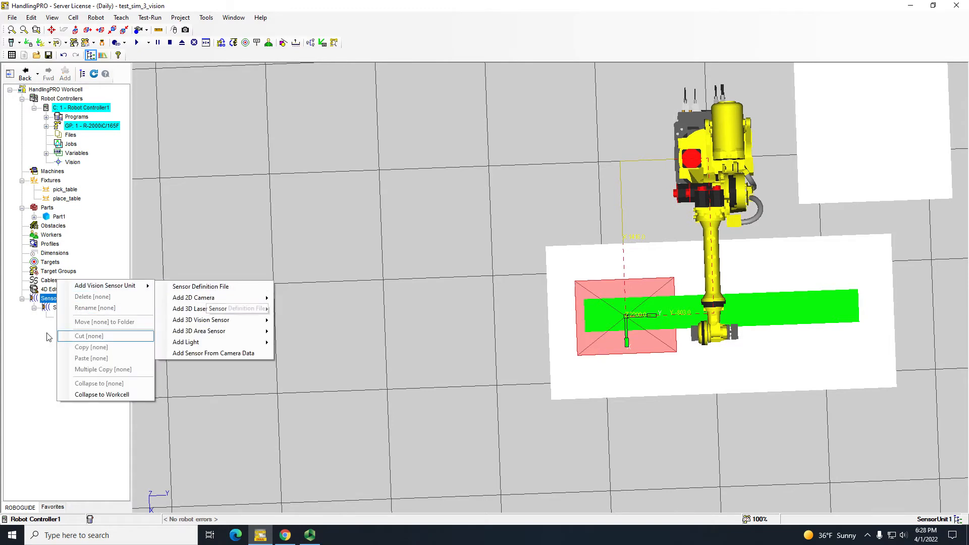
key("Escape")
- Add a second 2D camera from the CAD library to SensorUnit1
right_click(61, 307)
mouse_move(132, 293)
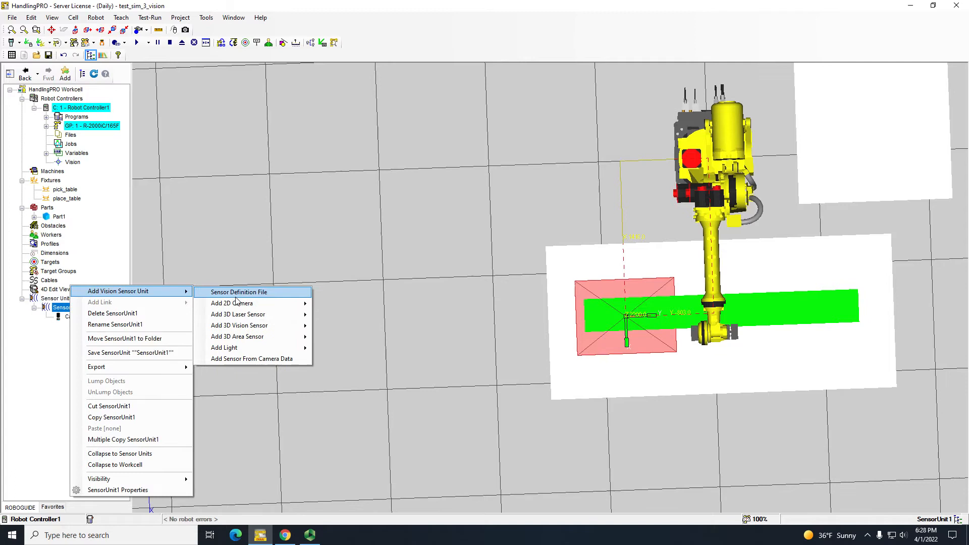
mouse_move(237, 302)
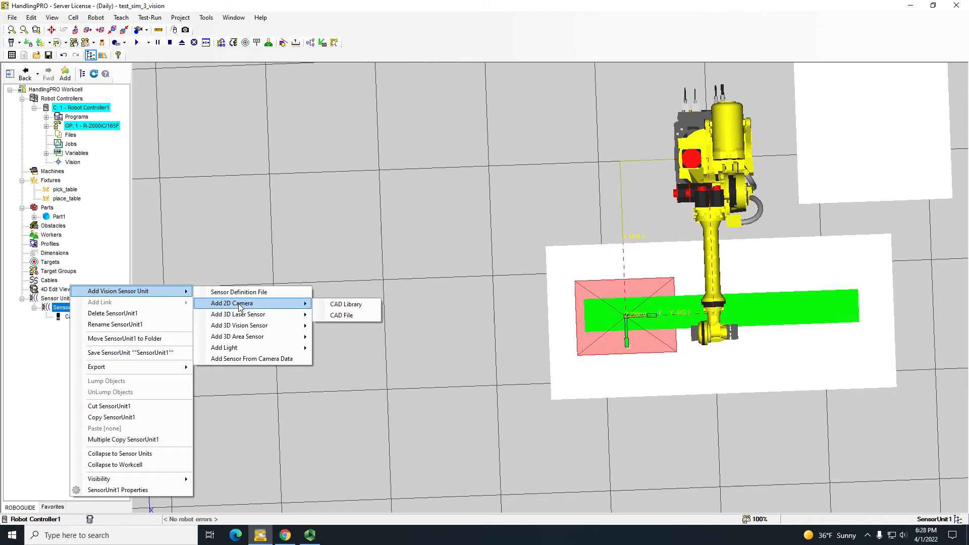
left_click(345, 305)
scroll(338, 288, "down", 5)
left_click(399, 264)
left_click(303, 328)
left_click(414, 386)
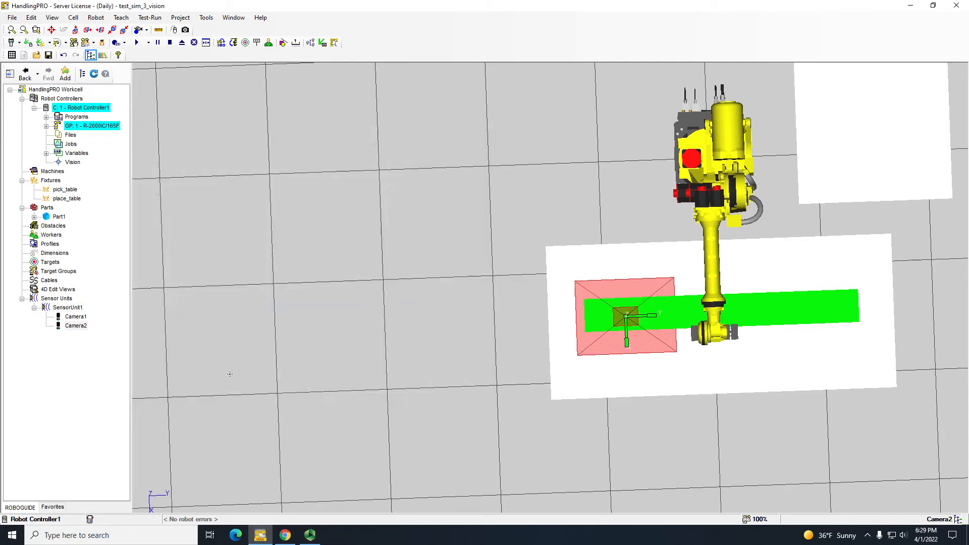
- Open Camera2's view properties, compare its field of view with Camera1's over Part1, and close the properties
right_click_drag(711, 319, 743, 214)
scroll(705, 280, "down", 3)
scroll(714, 277, "up", 3)
scroll(743, 214, "down", 3)
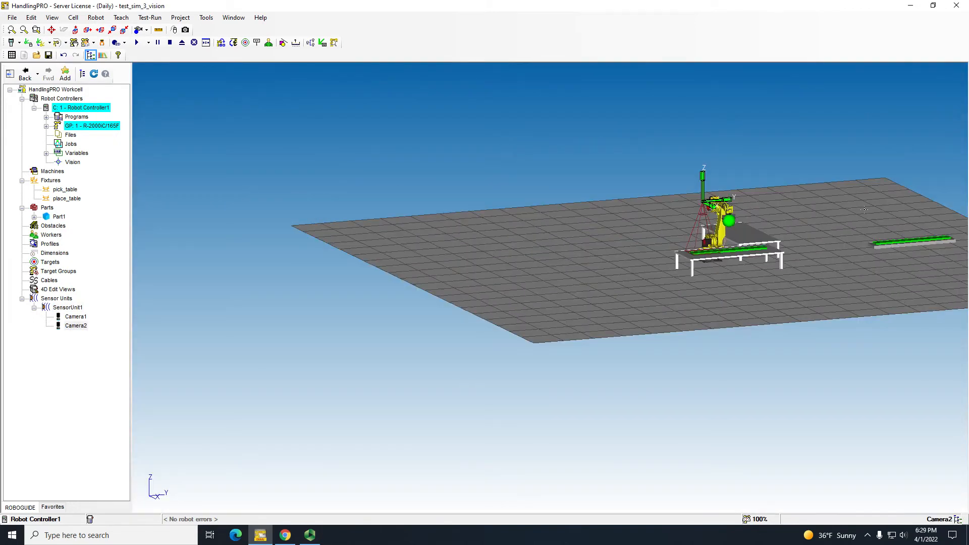
double_click(75, 327)
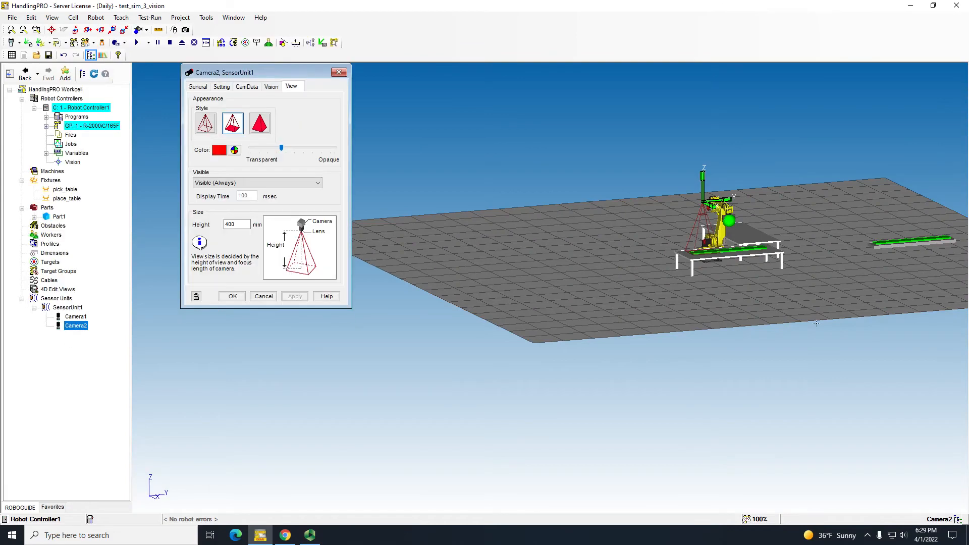
scroll(554, 248, "up", 5)
right_click_drag(553, 248, 568, 505, "ctrl")
right_click_drag(478, 272, 543, 343)
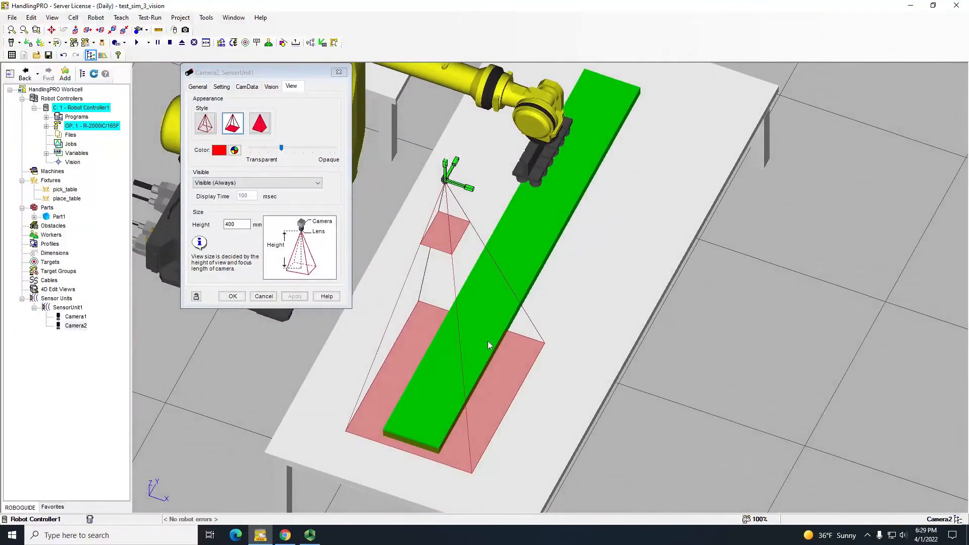
left_click(252, 296)
- Delete Camera2 from SensorUnit1
left_click(70, 326)
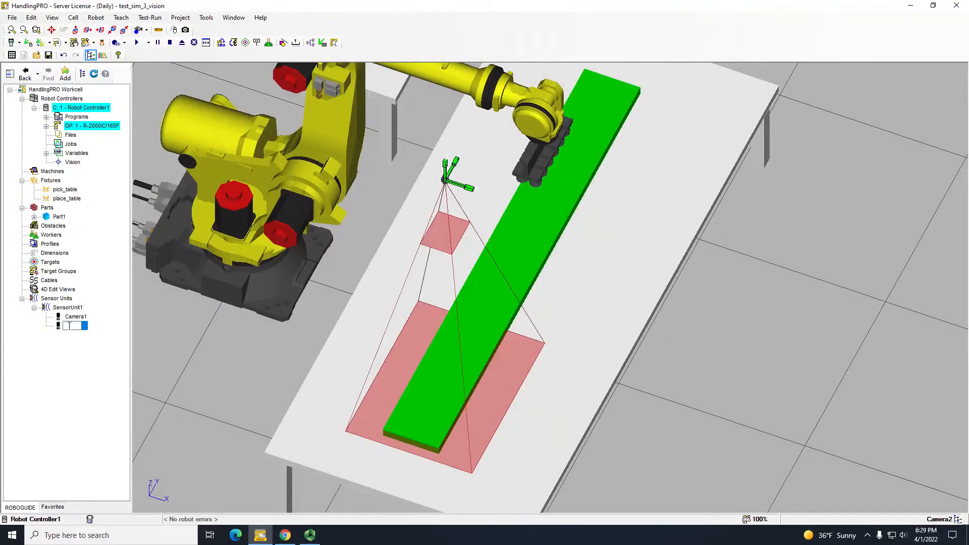
left_click(71, 374)
left_click(563, 304)
right_click(71, 326)
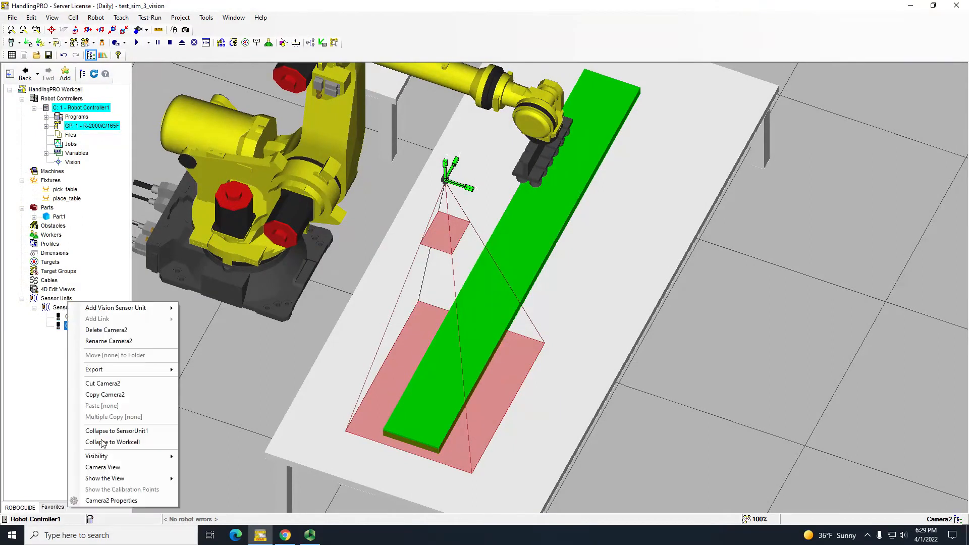
left_click(108, 329)
left_click(499, 303)
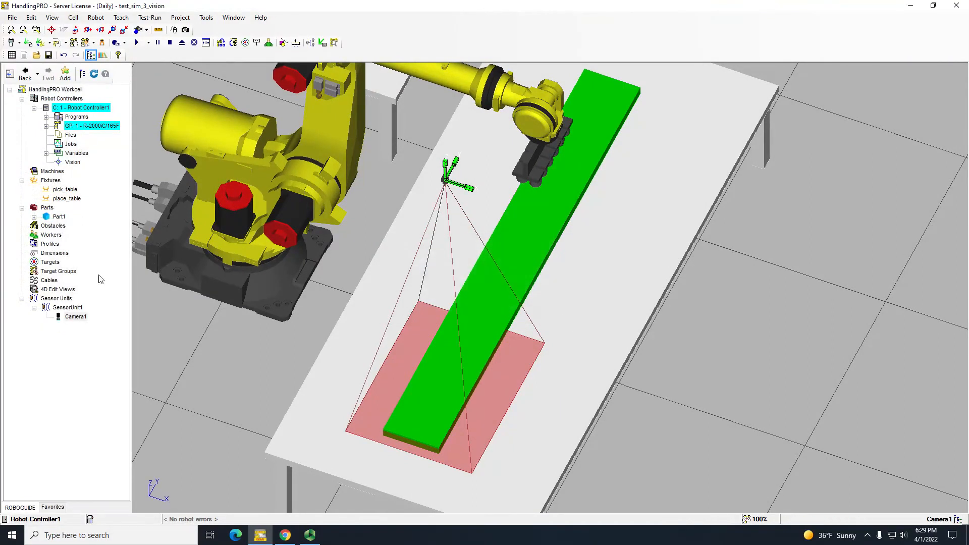
right_click(61, 299)
mouse_move(94, 285)
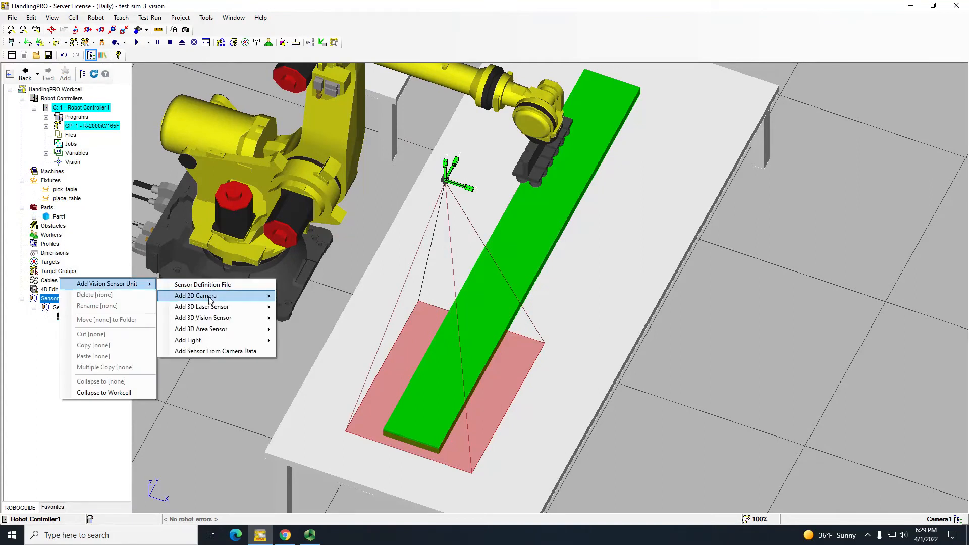
mouse_move(210, 298)
left_click(315, 306)
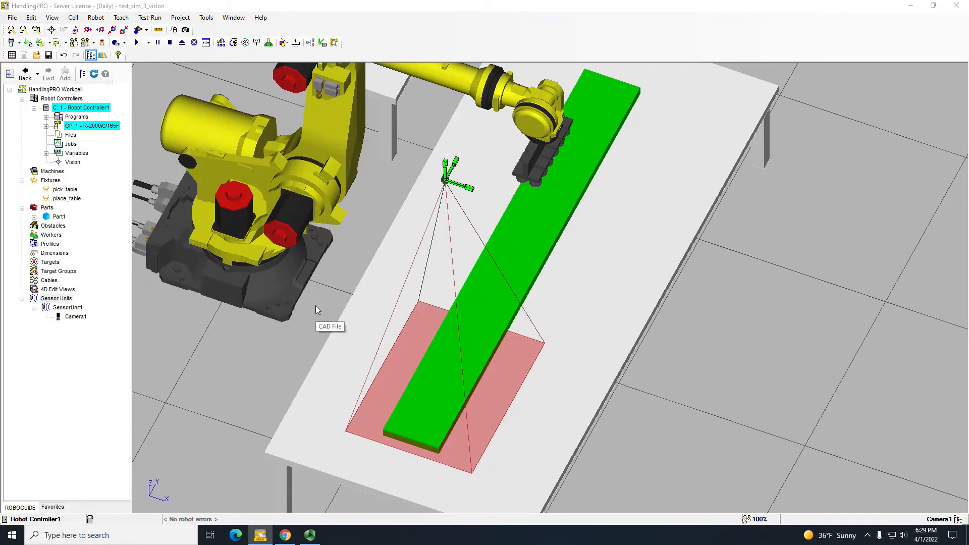
left_click(382, 261)
- Create a second vision sensor unit by adding a 2D camera from the CAD library under Sensor Units
right_click(61, 296)
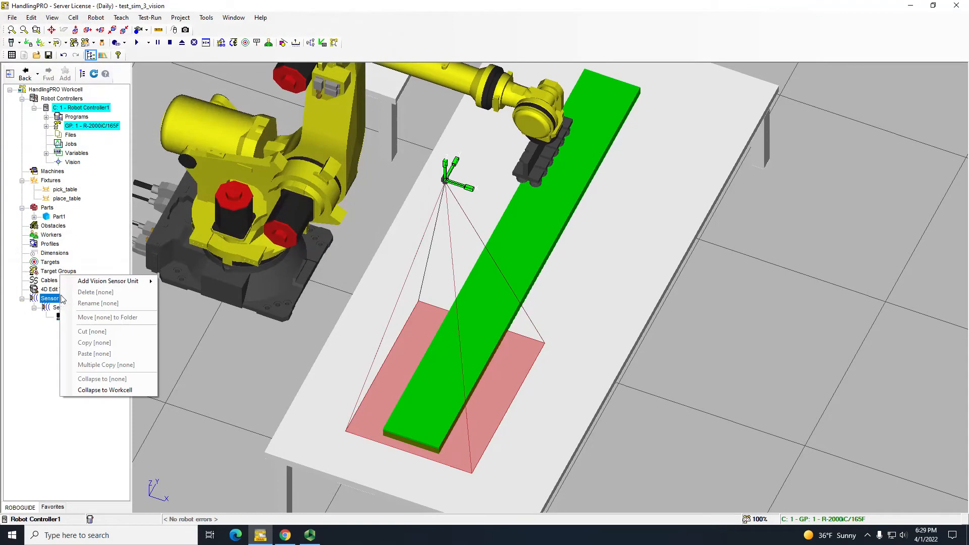
mouse_move(94, 281)
mouse_move(212, 298)
left_click(336, 298)
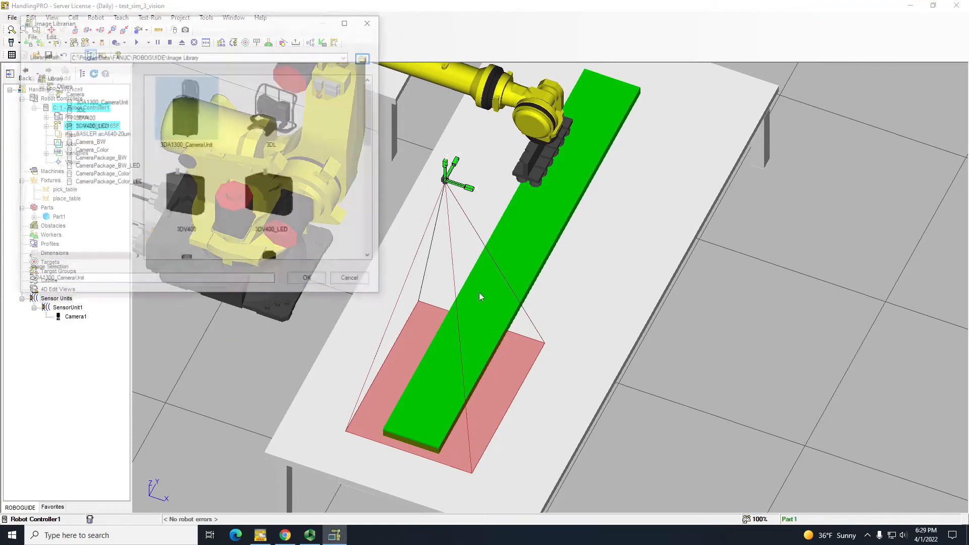
scroll(239, 165, "down", 7)
left_click(197, 224)
left_click(262, 157)
left_click(194, 232)
left_click(309, 280)
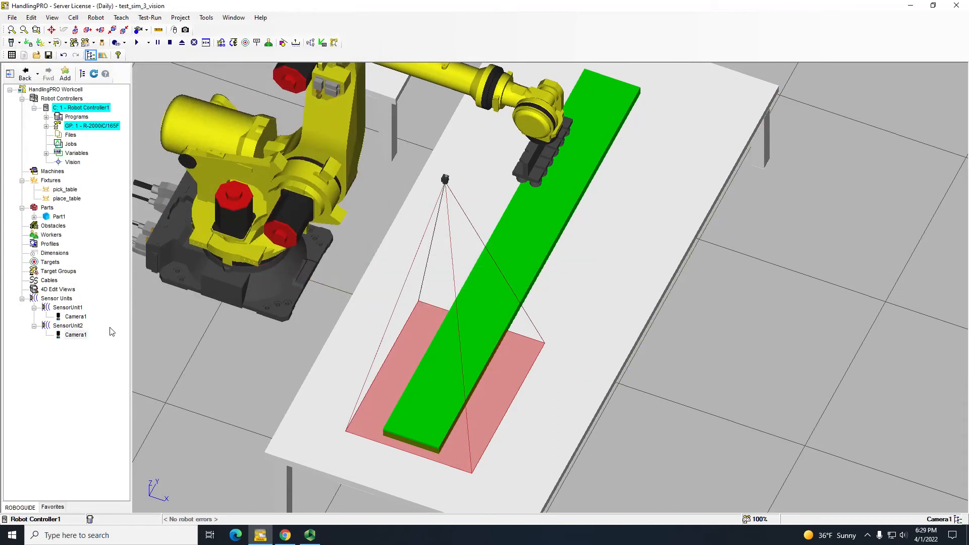
- Try to move only the camera of SensorUnit2 over the free end of Part1 on the pick table
scroll(458, 268, "down", 5)
right_click_drag(485, 245, 392, 239)
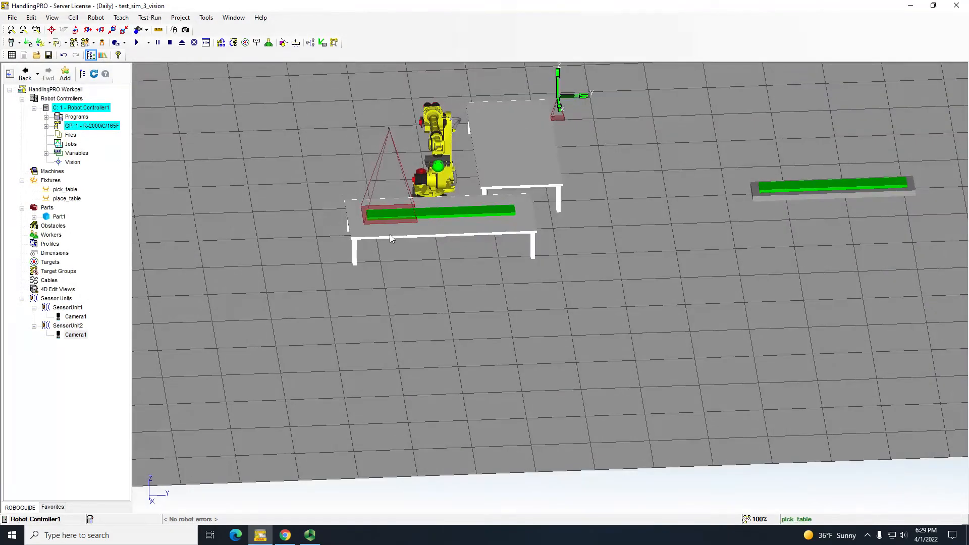
right_click_drag(513, 214, 485, 449)
scroll(532, 332, "up", 4)
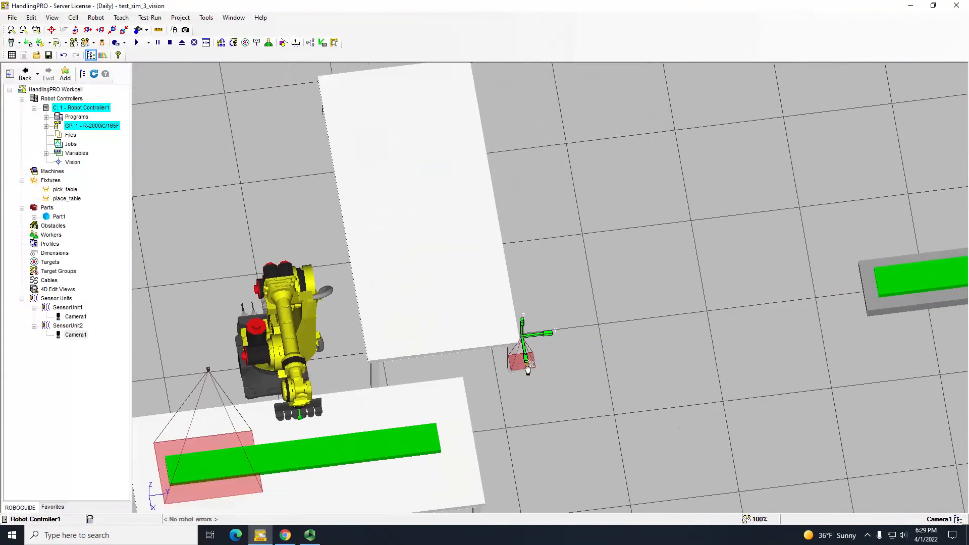
left_click_drag(534, 338, 416, 353)
right_click_drag(416, 354, 417, 374)
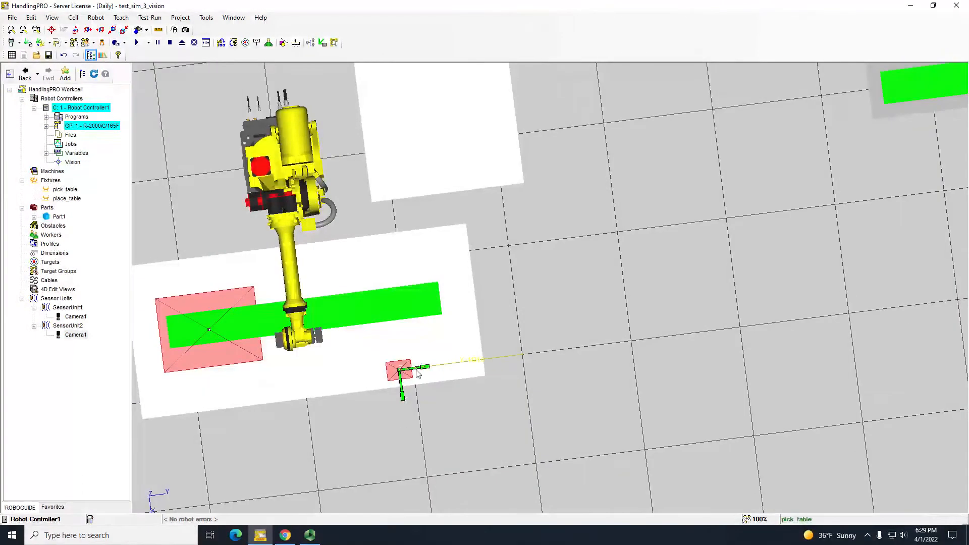
left_click_drag(396, 381, 418, 318)
left_click(415, 305)
right_click_drag(451, 356, 452, 307)
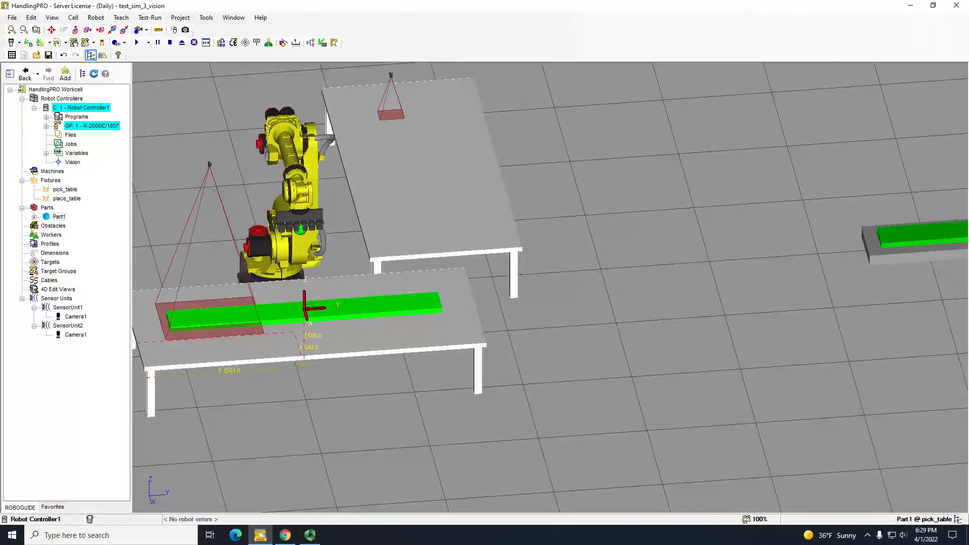
scroll(521, 274, "down", 5)
- Compare SensorUnit1 with SensorUnit2 and examine where SensorUnit2's origin sits relative to its camera
left_click(67, 308)
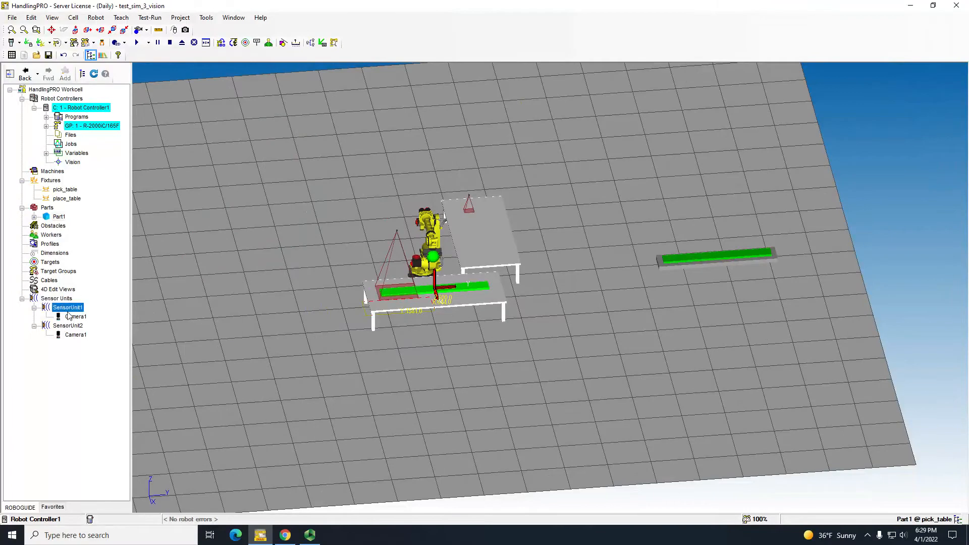
left_click(67, 325)
scroll(534, 213, "up", 5)
scroll(486, 171, "up", 3)
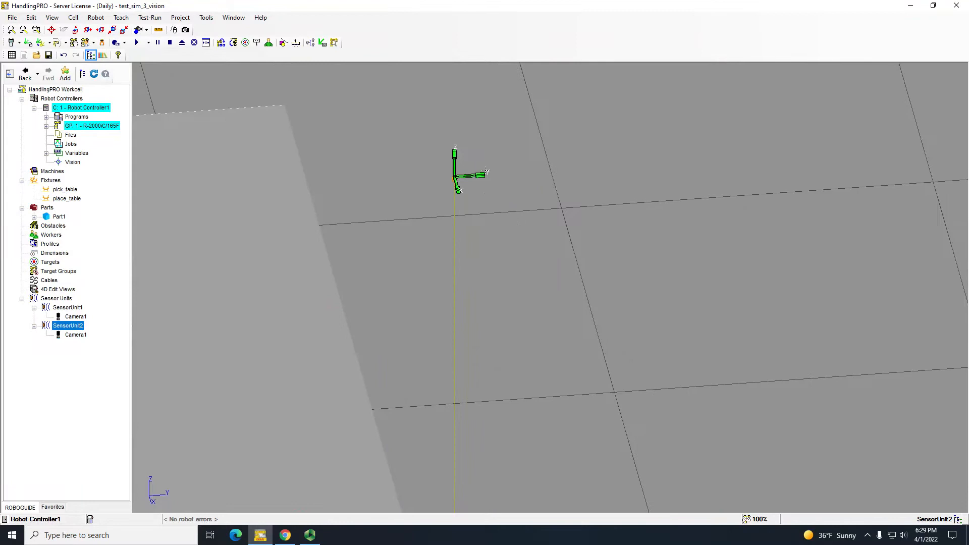
scroll(485, 172, "up", 3)
scroll(436, 190, "up", 5)
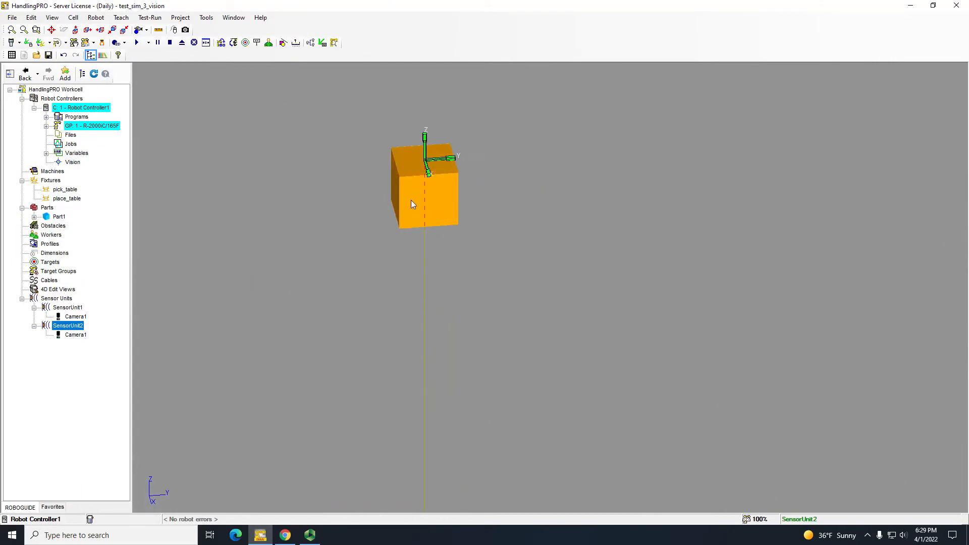
scroll(411, 200, "down", 10)
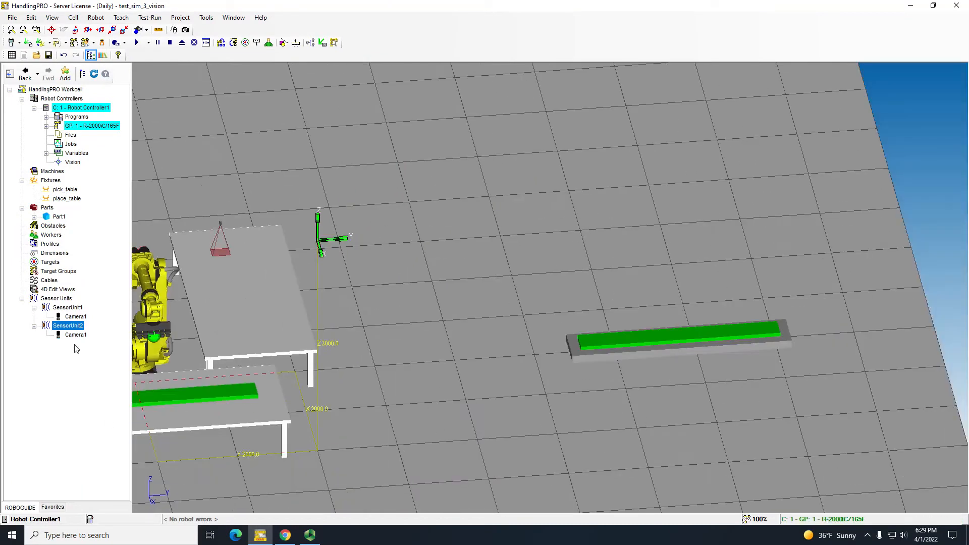
- Undo the last camera moves and the addition of the camera in SensorUnit2
key("ctrl+z")
key("ctrl+z")
key("ctrl+z")
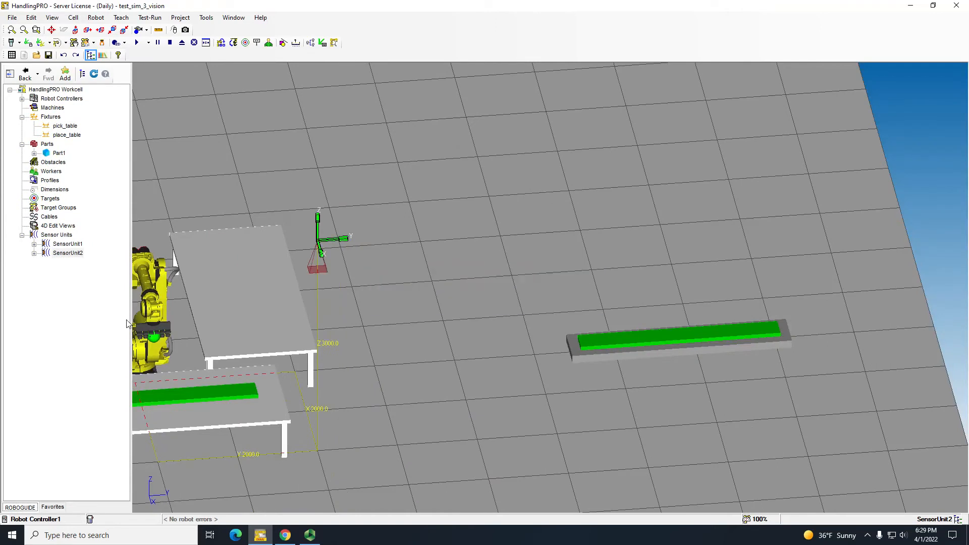
left_click(58, 256)
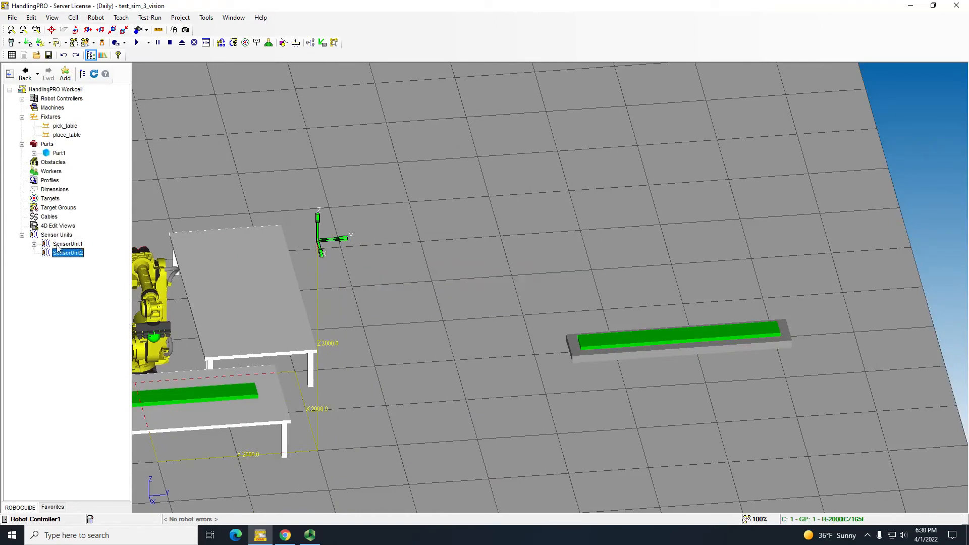
left_click(56, 245)
left_click(35, 244)
left_click(63, 264)
right_click(64, 265)
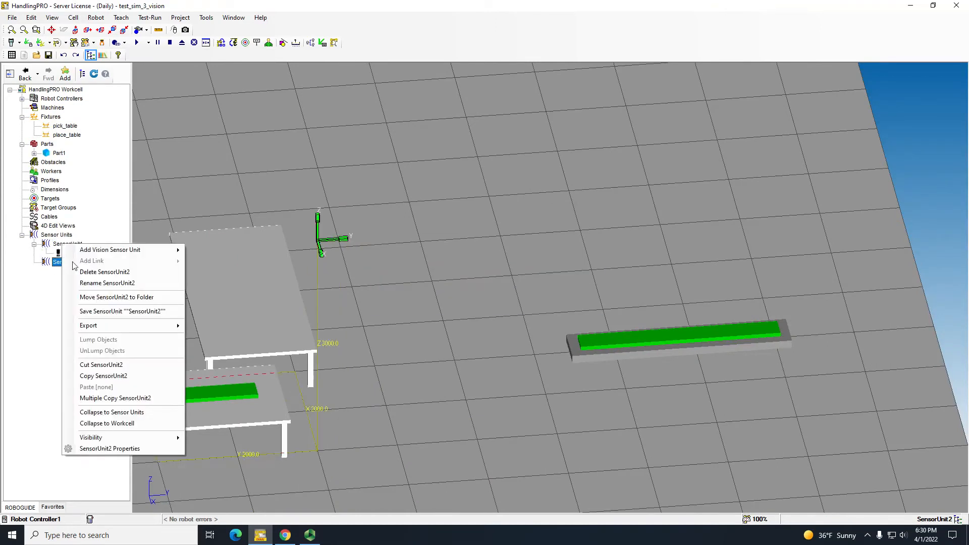
mouse_move(94, 252)
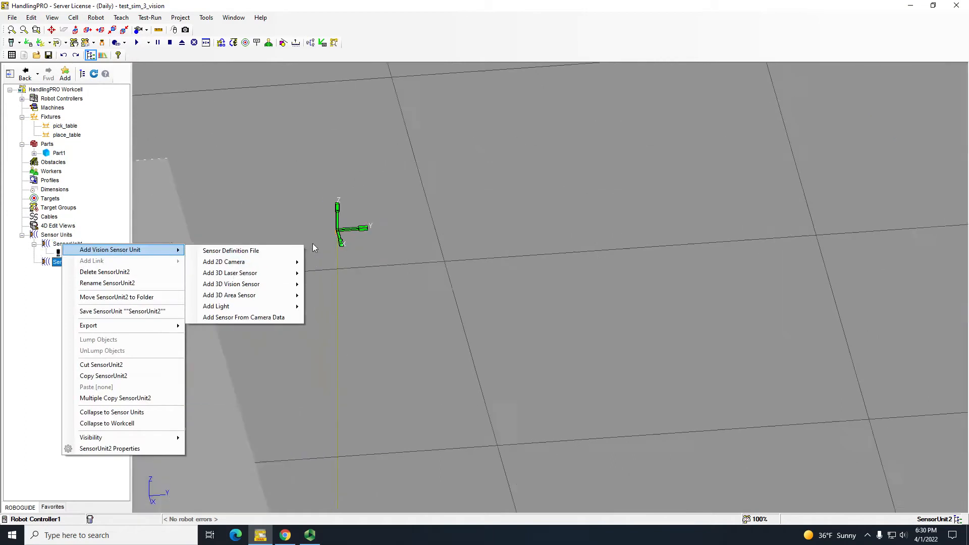
mouse_move(241, 264)
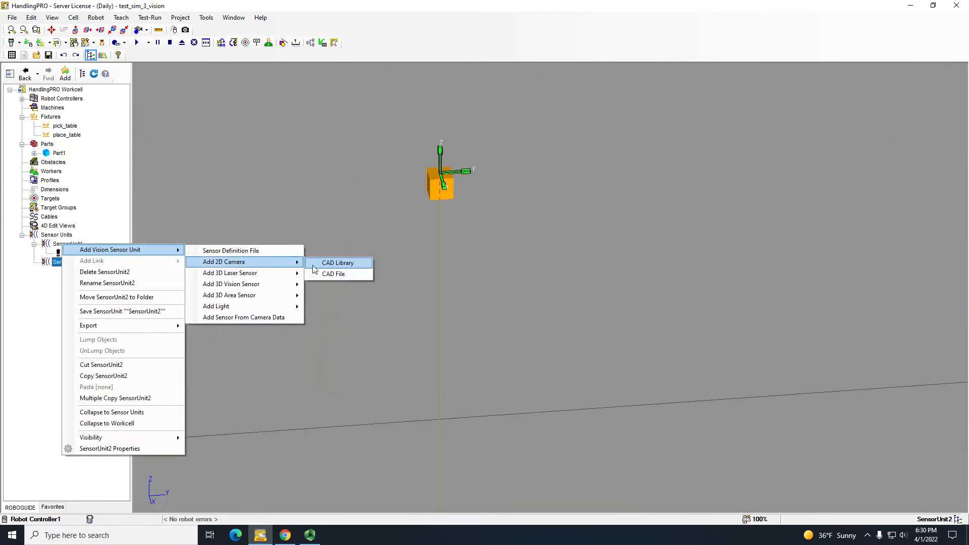
left_click(337, 274)
left_click(388, 259)
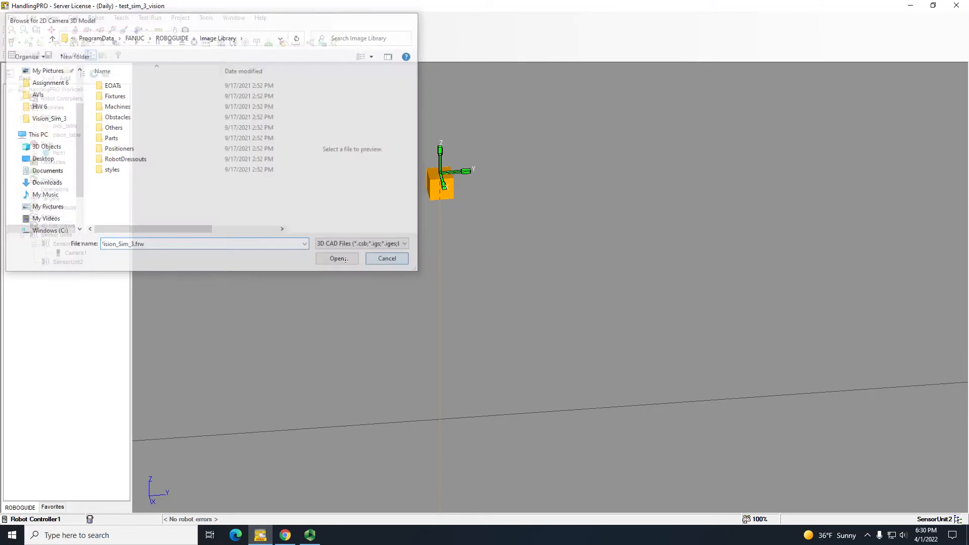
- Add the Camera_Color 2D camera from the CAD library to SensorUnit2
right_click(64, 268)
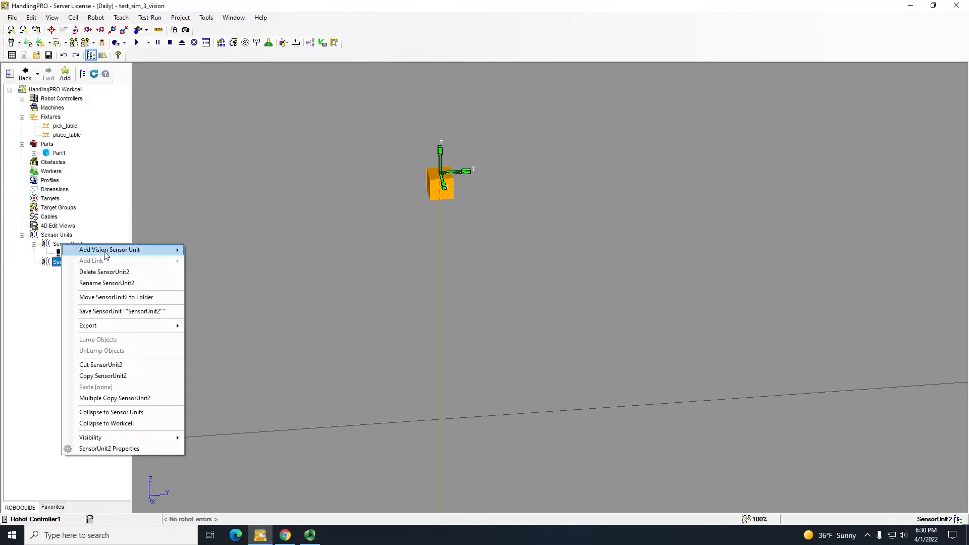
mouse_move(106, 251)
mouse_move(233, 265)
left_click(337, 263)
scroll(288, 225, "down", 5)
left_click(207, 241)
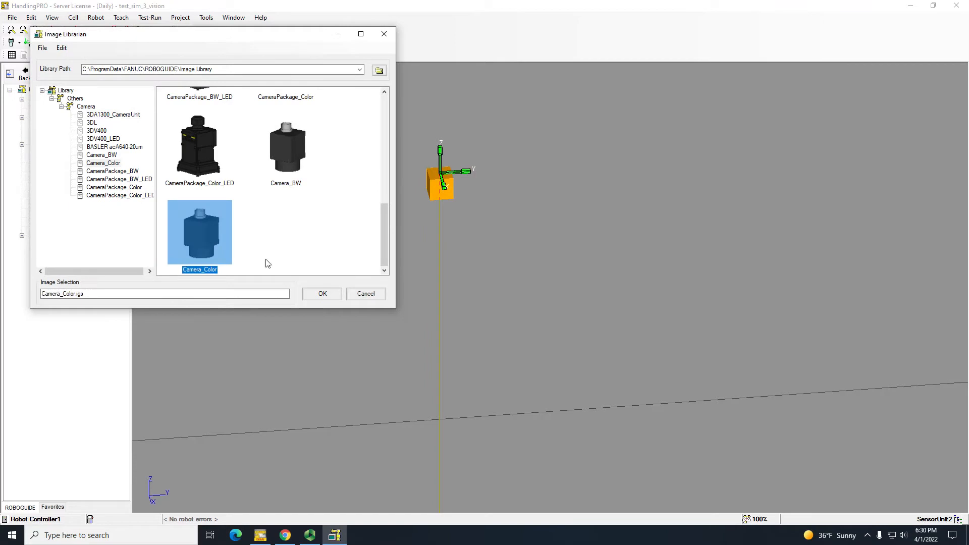
left_click(331, 298)
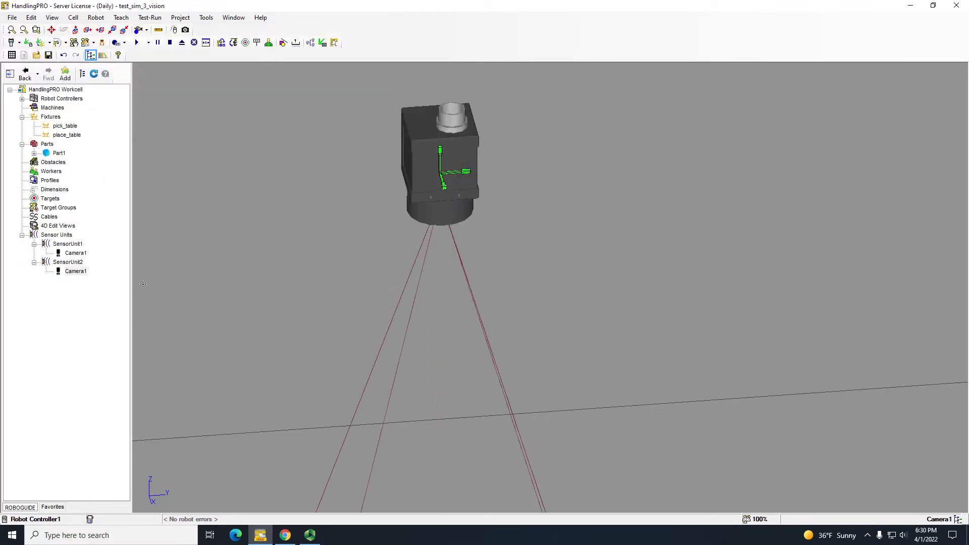
- Move the whole SensorUnit2 over the end of Part1 opposite SensorUnit1's camera on the pick table
scroll(143, 284, "down", 5)
left_click(67, 263)
right_click_drag(316, 278, 624, 332, "ctrl")
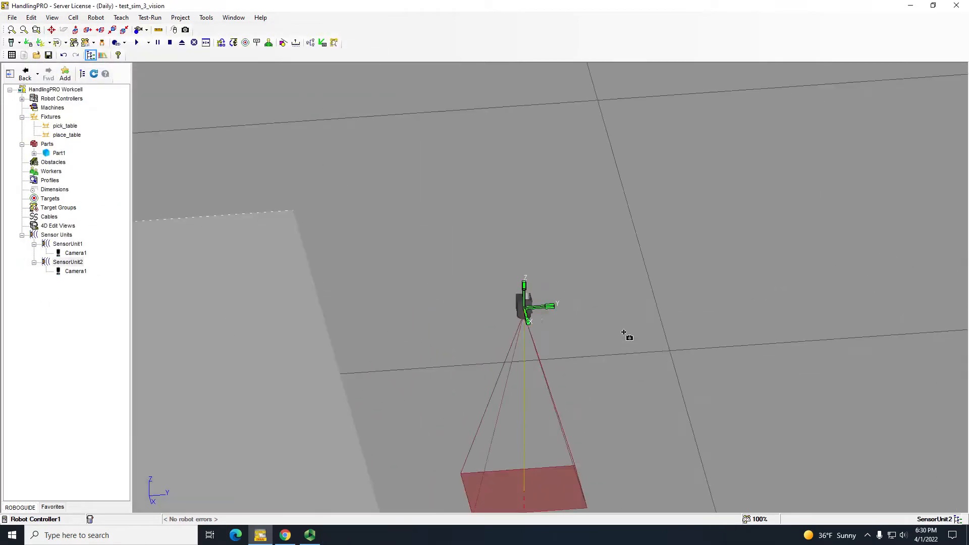
left_click_drag(541, 308, 388, 319)
scroll(447, 308, "down", 7)
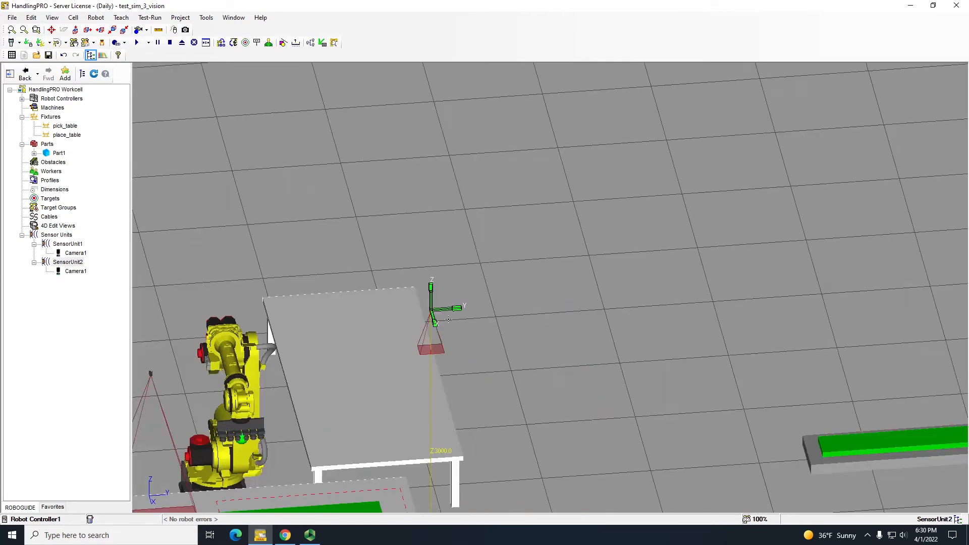
right_click_drag(427, 395, 393, 470)
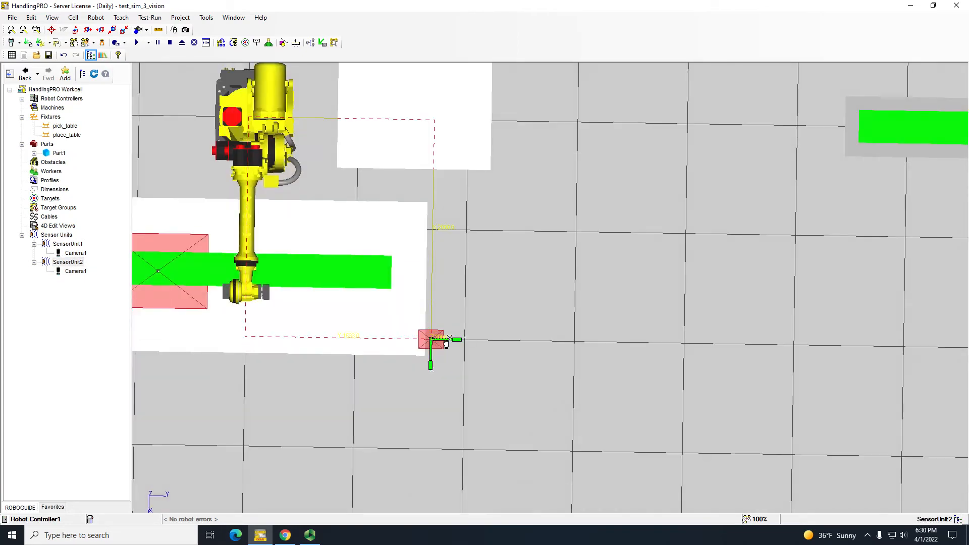
left_click_drag(448, 344, 394, 280)
right_click_drag(394, 280, 374, 202)
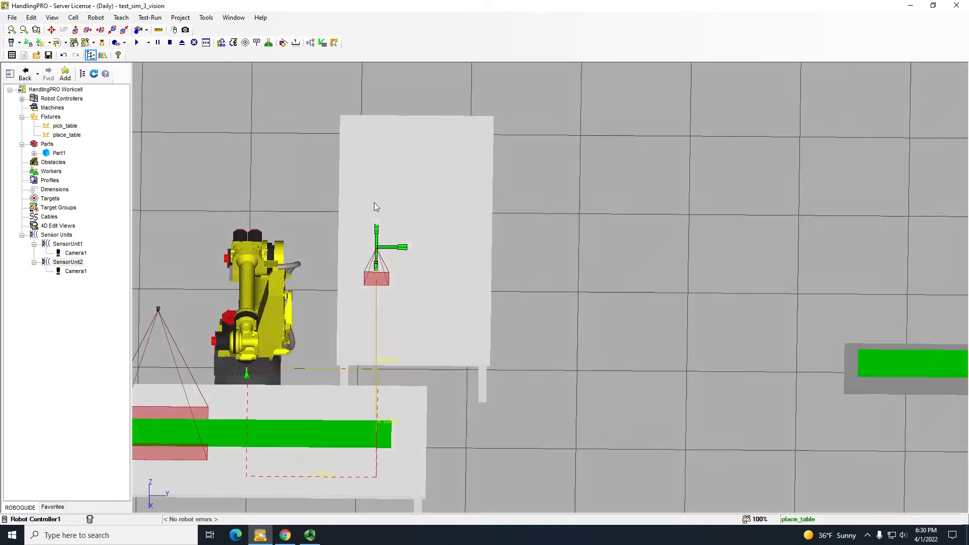
- Set the view height of the camera in SensorUnit2 to 1600 mm
double_click(74, 272)
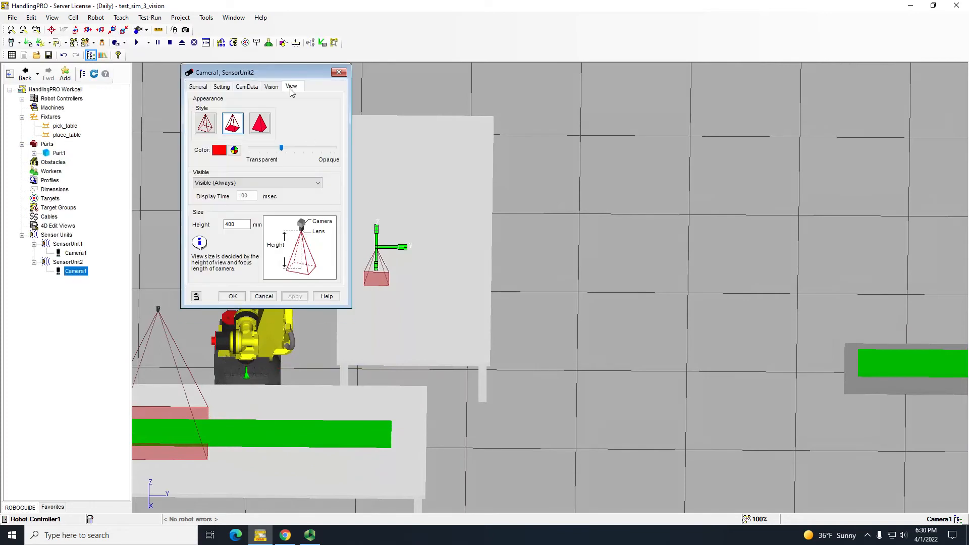
double_click(236, 224)
type("1600")
key("Return")
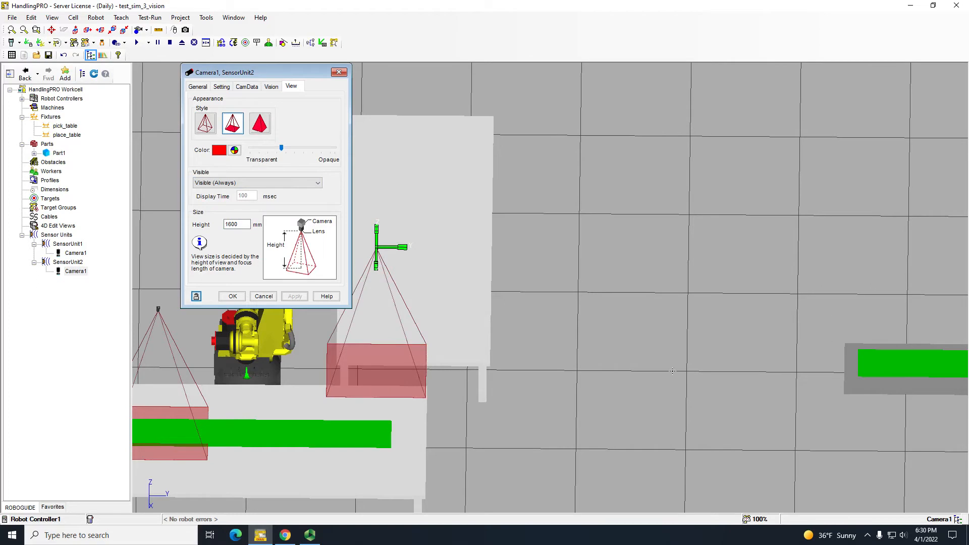
- Lower SensorUnit2 to a Z height of about 2165 mm so its camera view reaches the pick table surface
right_click_drag(648, 303, 437, 225)
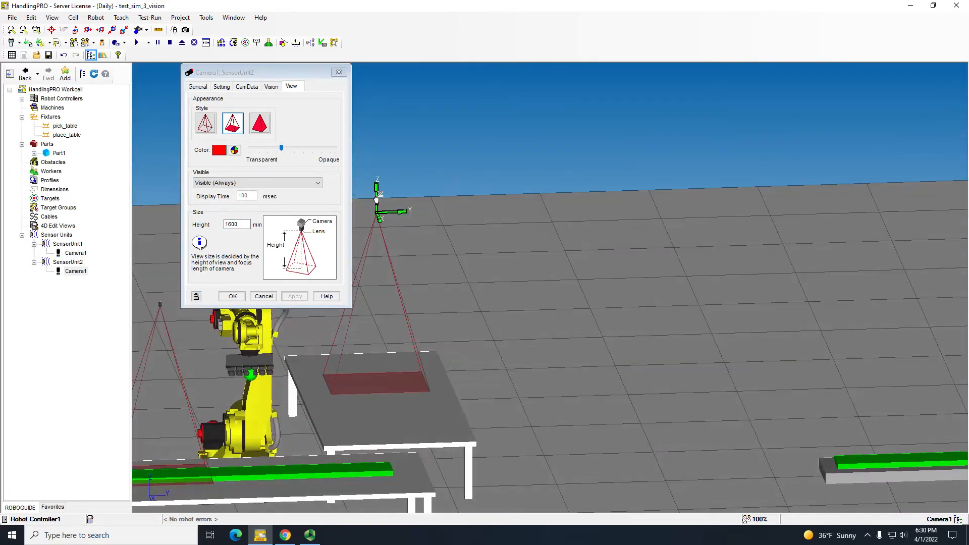
double_click(69, 262)
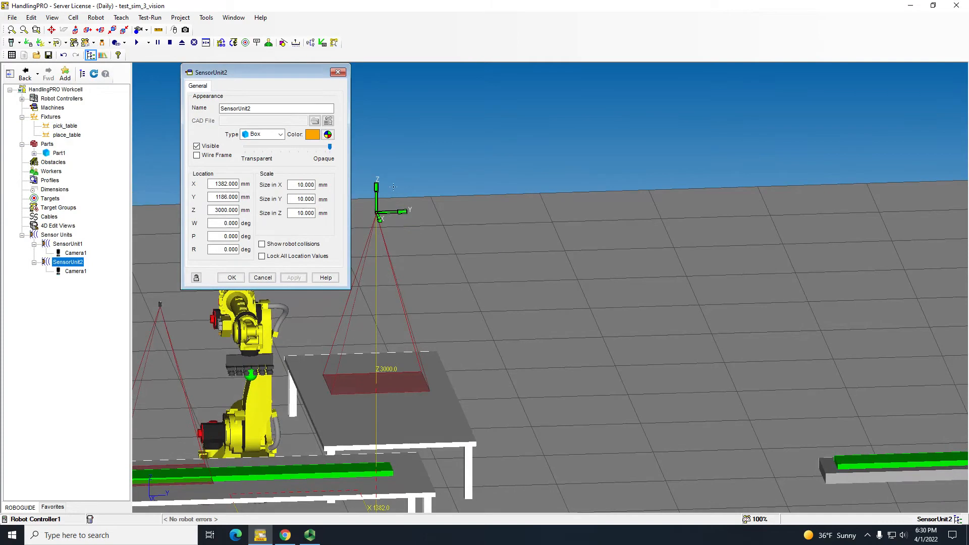
left_click_drag(374, 200, 375, 292)
right_click_drag(401, 295, 398, 259)
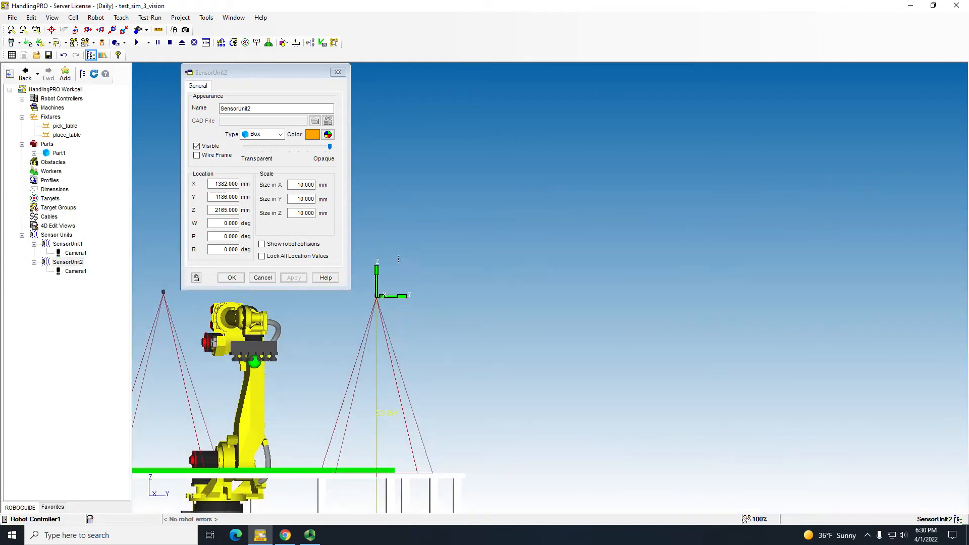
left_click(262, 278)
left_click(262, 278)
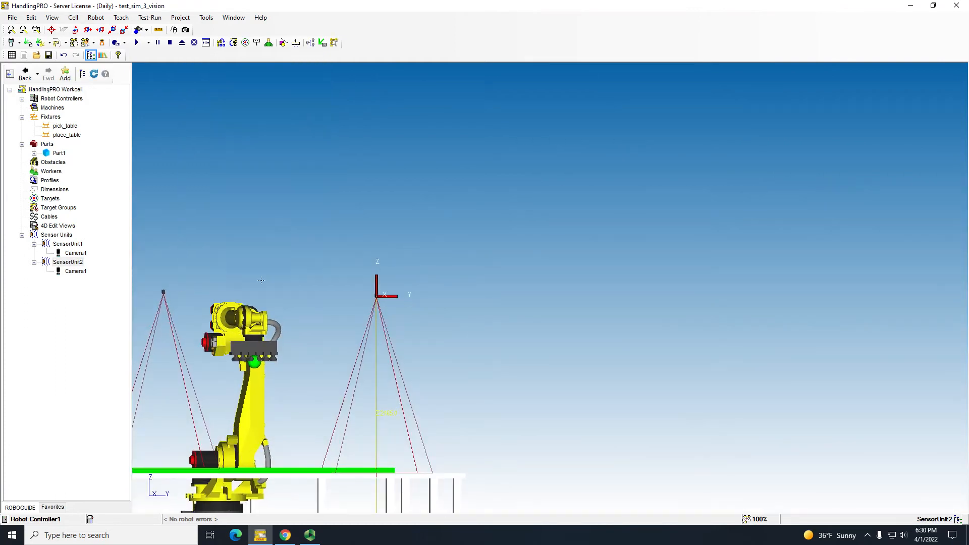
- Move SensorUnit1 outward along Y to about -1050 mm, centring its camera view over the near end of Part1
scroll(487, 283, "down", 3)
right_click_drag(425, 288, 412, 433)
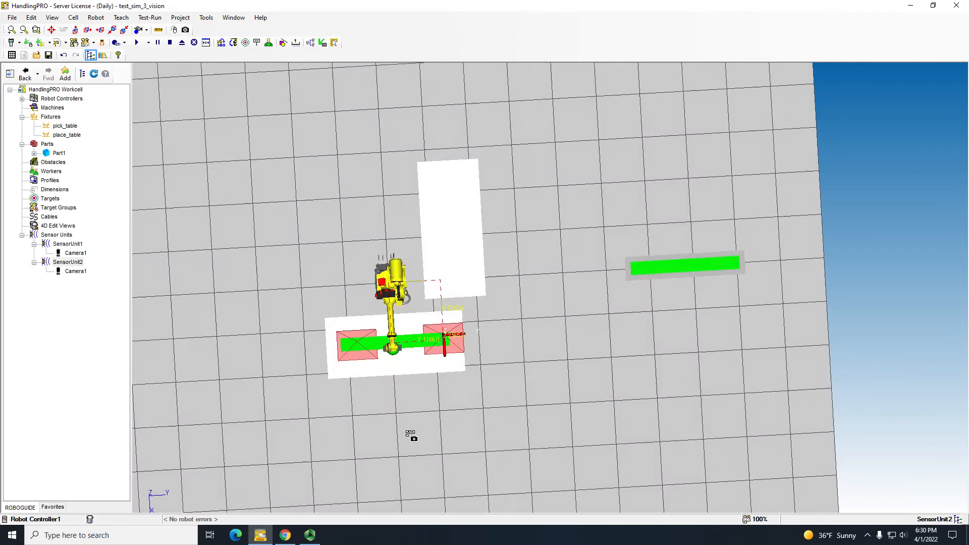
scroll(423, 374, "up", 3)
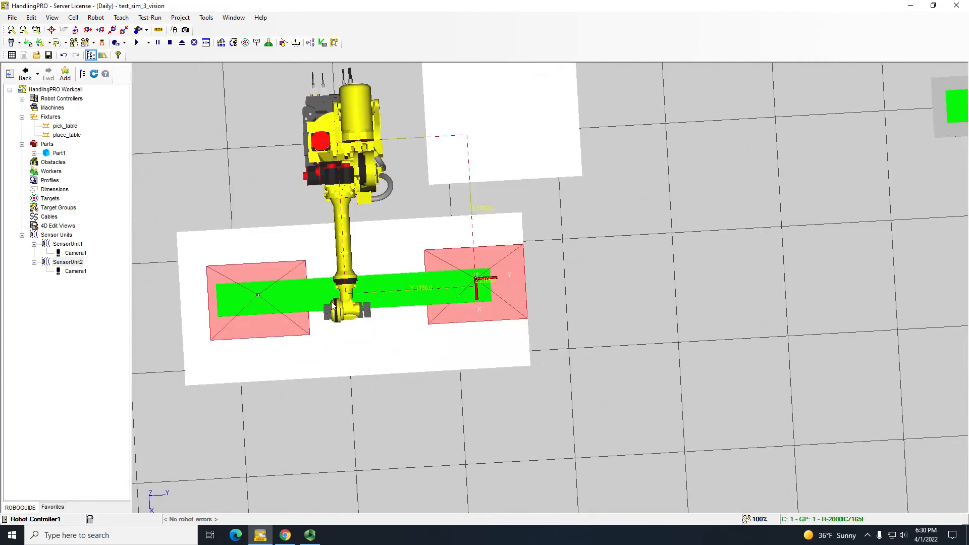
right_click_drag(481, 296, 491, 250)
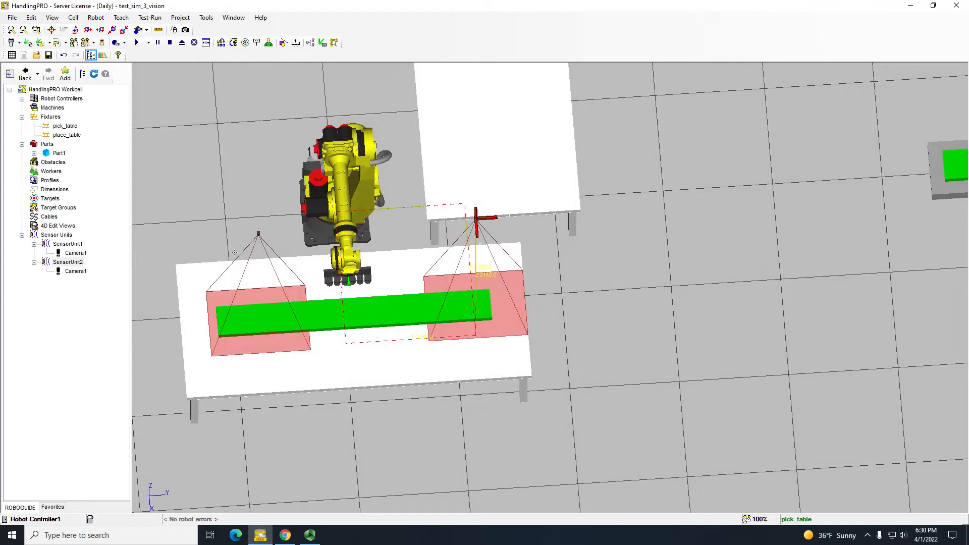
left_click(68, 244)
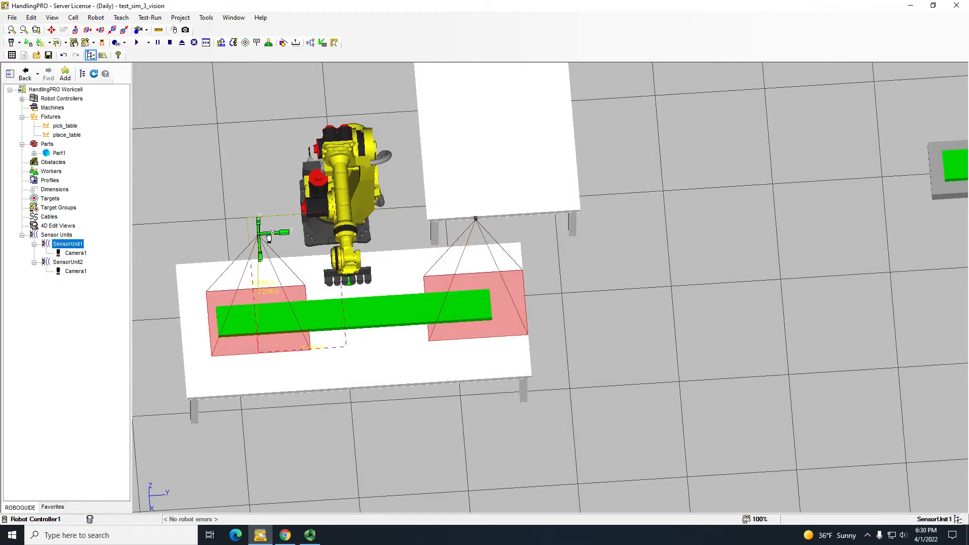
left_click(276, 237)
left_click_drag(276, 238, 248, 237)
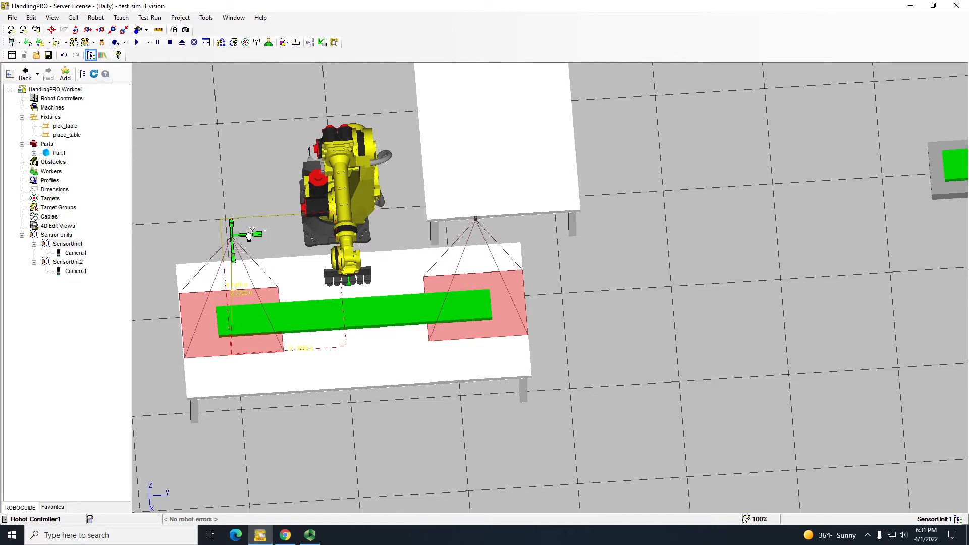
- Lock all location values of SensorUnit1 and SensorUnit2
right_click_drag(249, 237, 247, 294)
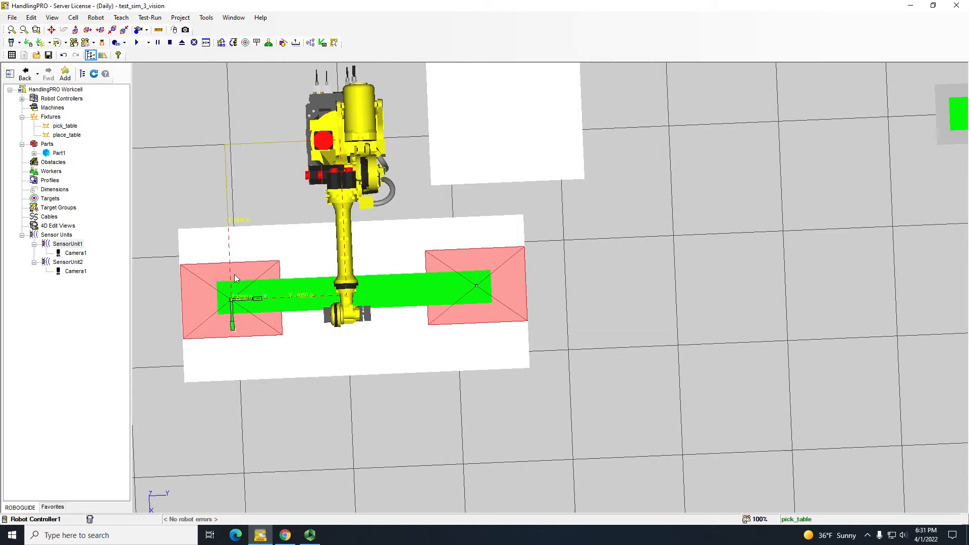
scroll(234, 291, "down", 6)
right_click_drag(233, 290, 240, 201)
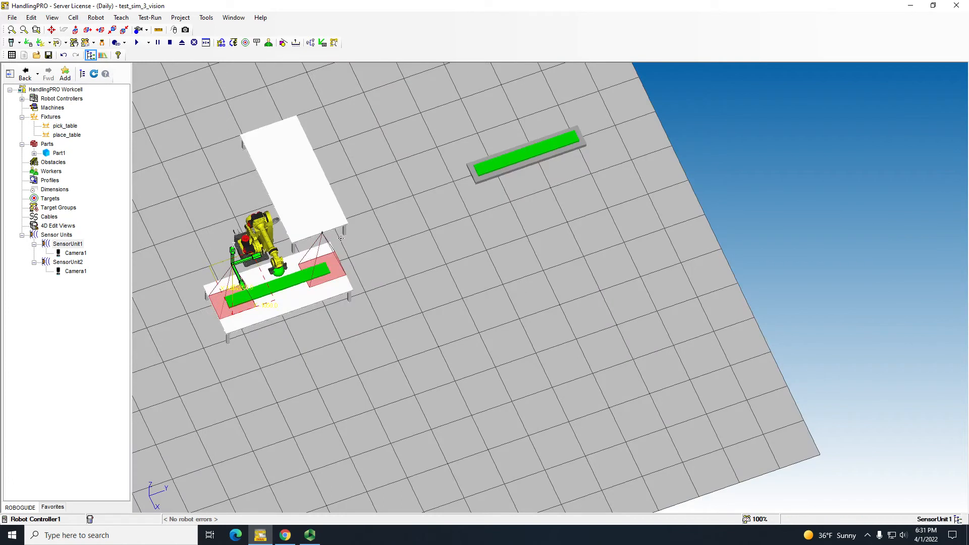
right_click_drag(200, 237, 225, 261)
double_click(67, 244)
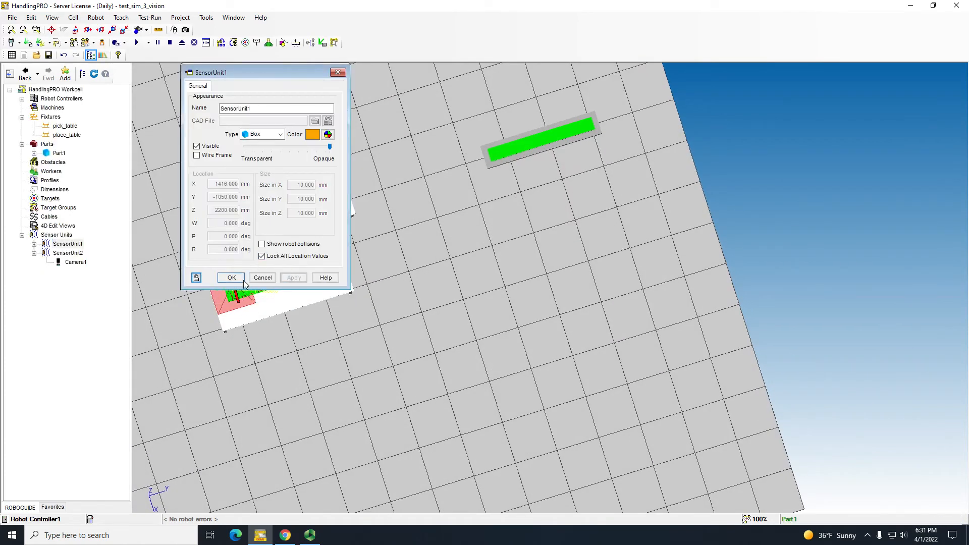
double_click(67, 253)
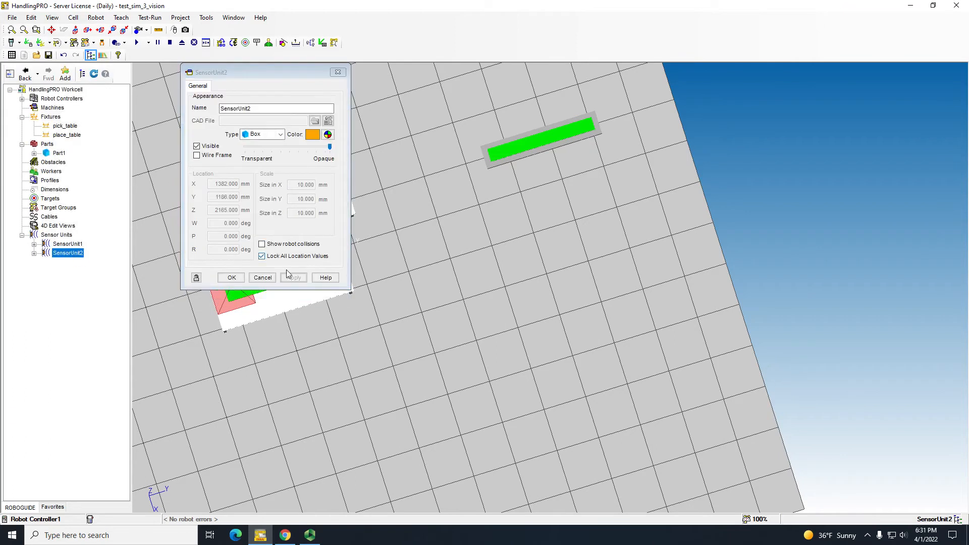
left_click(225, 278)
- Open the Vision properties of Robot Controller1 and assign the Standard Multiplexer to camera Port[1]
right_click_drag(256, 282, 283, 202)
scroll(294, 235, "down", 3)
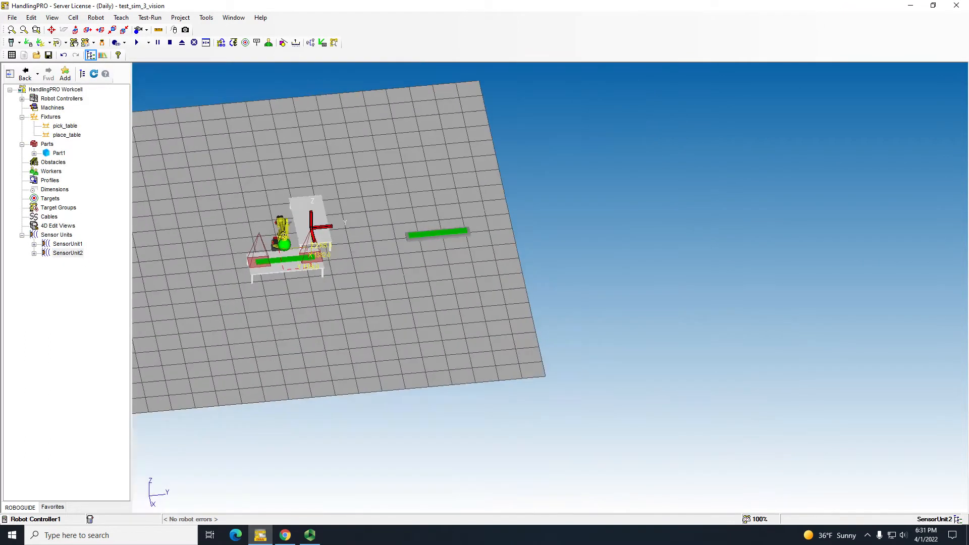
scroll(297, 241, "up", 3)
middle_click_drag(322, 263, 600, 304)
scroll(600, 304, "up", 4)
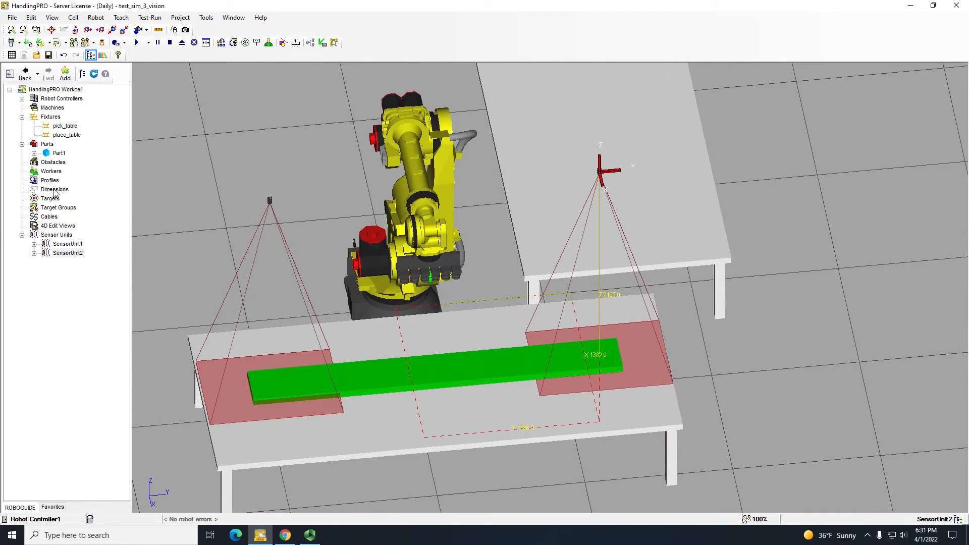
left_click(22, 98)
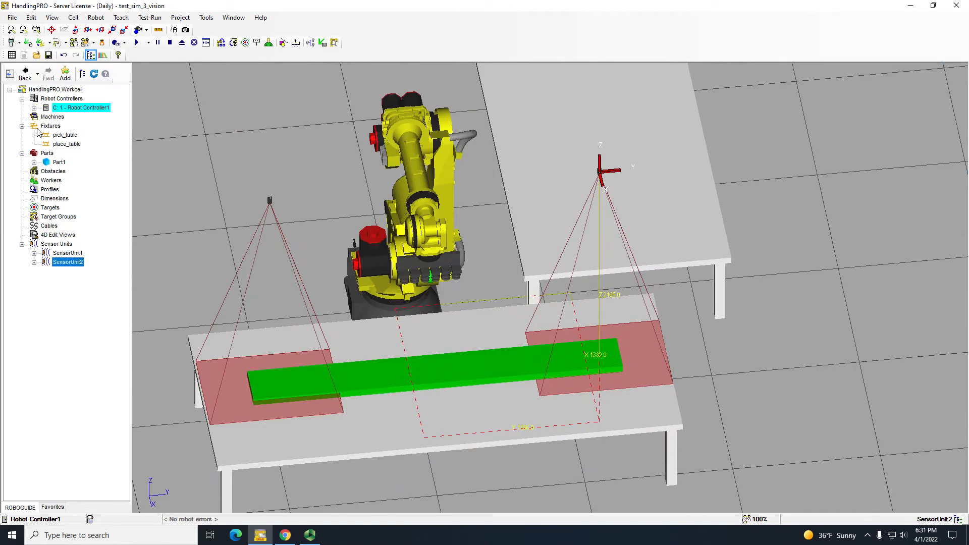
left_click(34, 108)
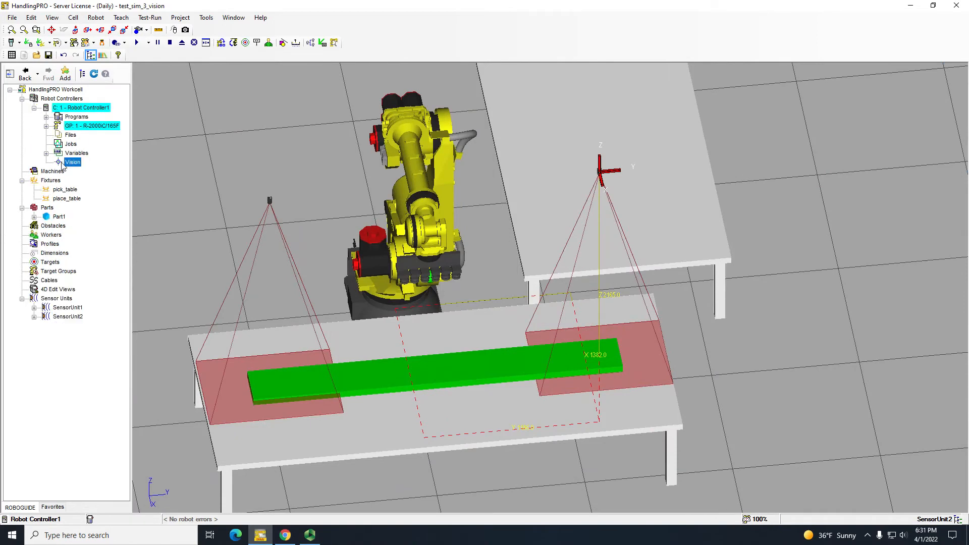
right_click(60, 144)
left_click(102, 283)
left_click(228, 117)
left_click(253, 236)
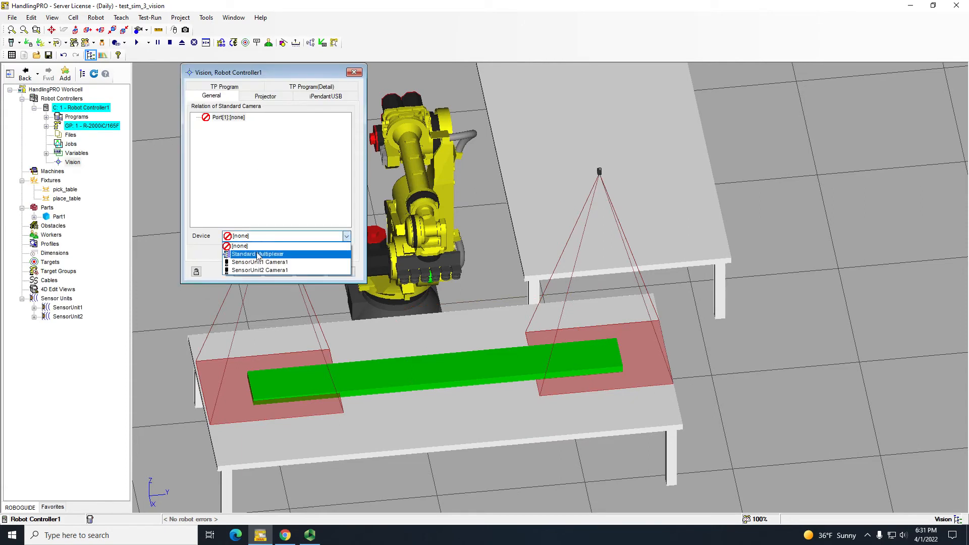
left_click(257, 254)
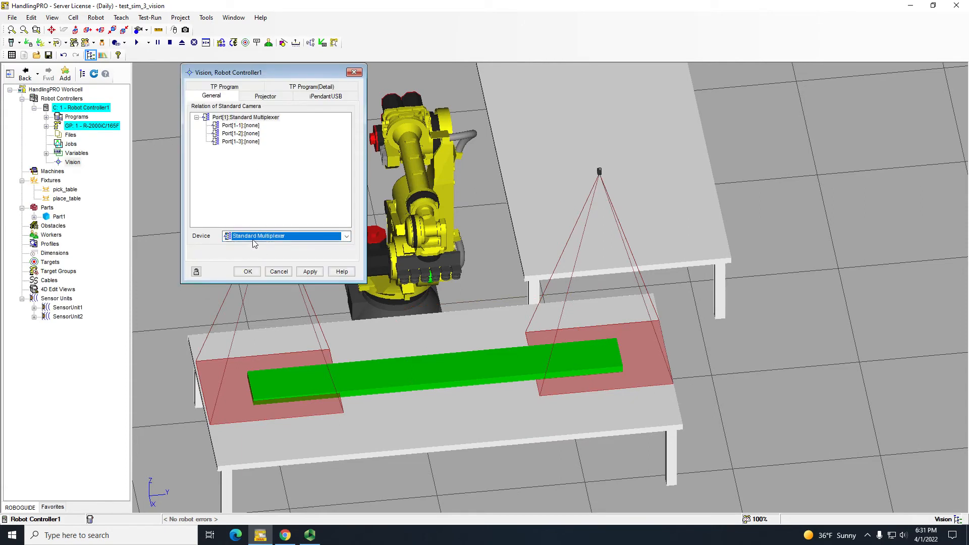
- Assign SensorUnit1 Camera1 to multiplexer Port[1-1] and apply it
left_click(248, 126)
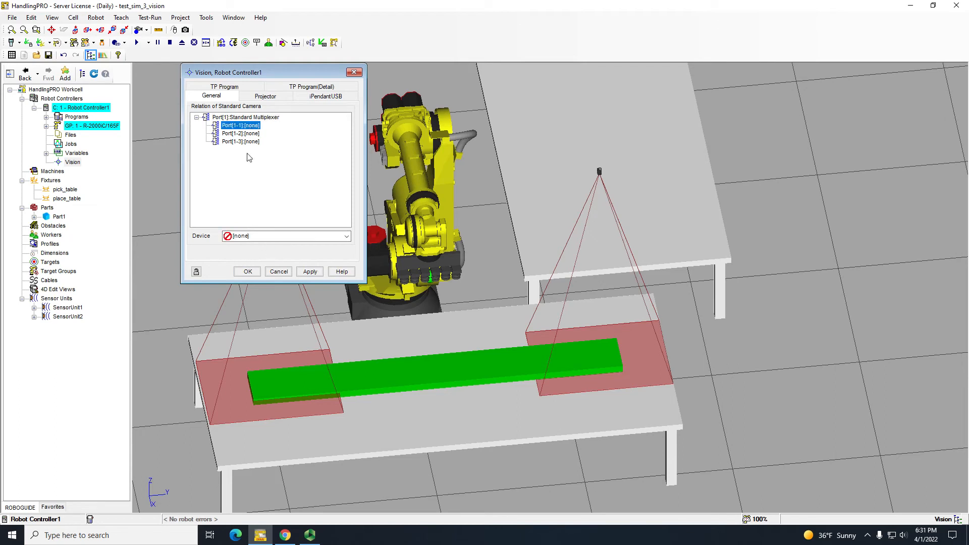
left_click(291, 235)
left_click(262, 261)
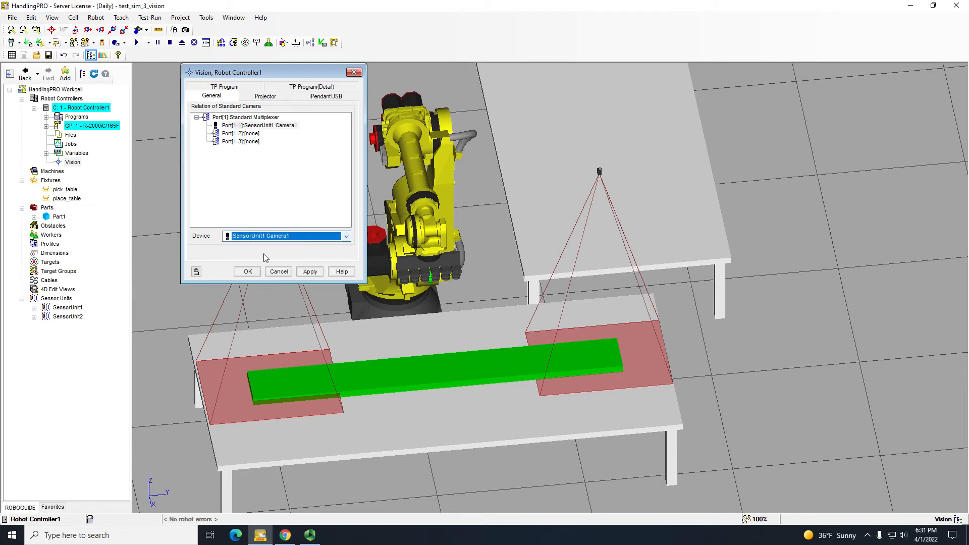
left_click(310, 272)
- Assign SensorUnit2 Camera1 to multiplexer Port[1-2] and apply it
left_click(250, 134)
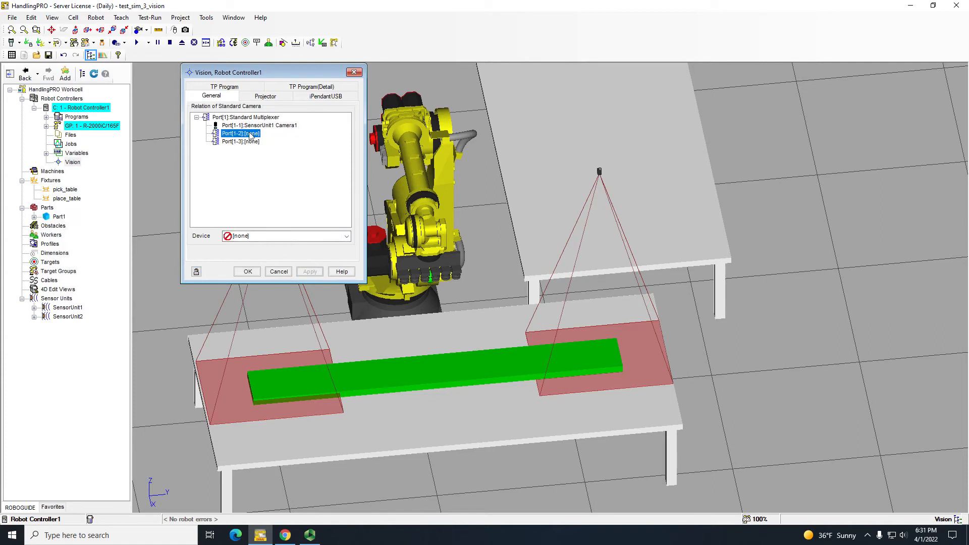
left_click(268, 237)
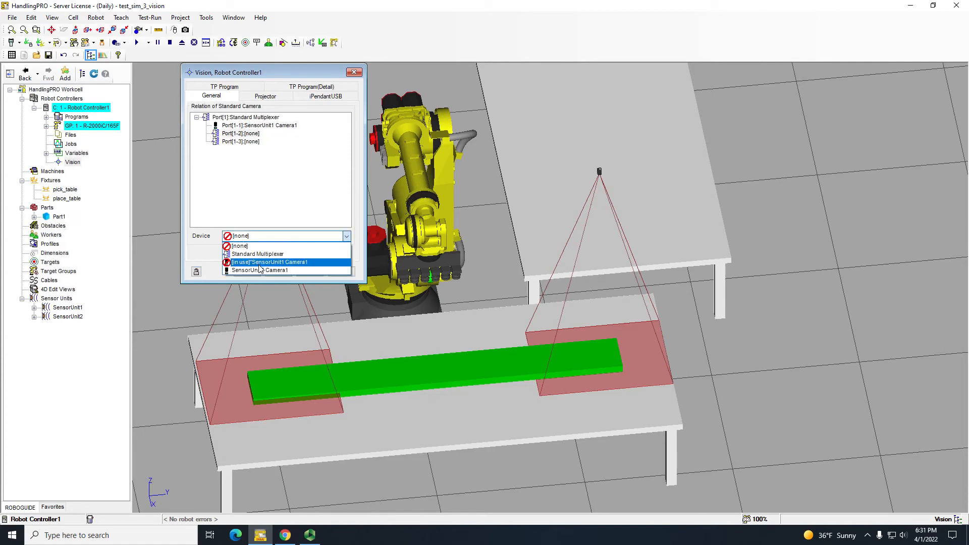
left_click(281, 269)
left_click(309, 271)
- Set the device on multiplexer Port[1-3] to none and accept the controller's vision settings
left_click(241, 141)
left_click(262, 236)
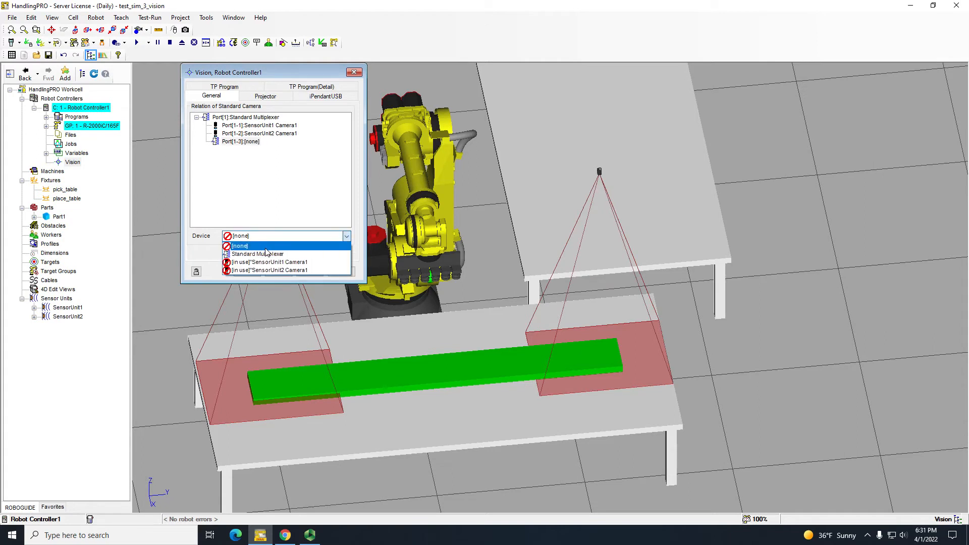
left_click(265, 246)
left_click(309, 272)
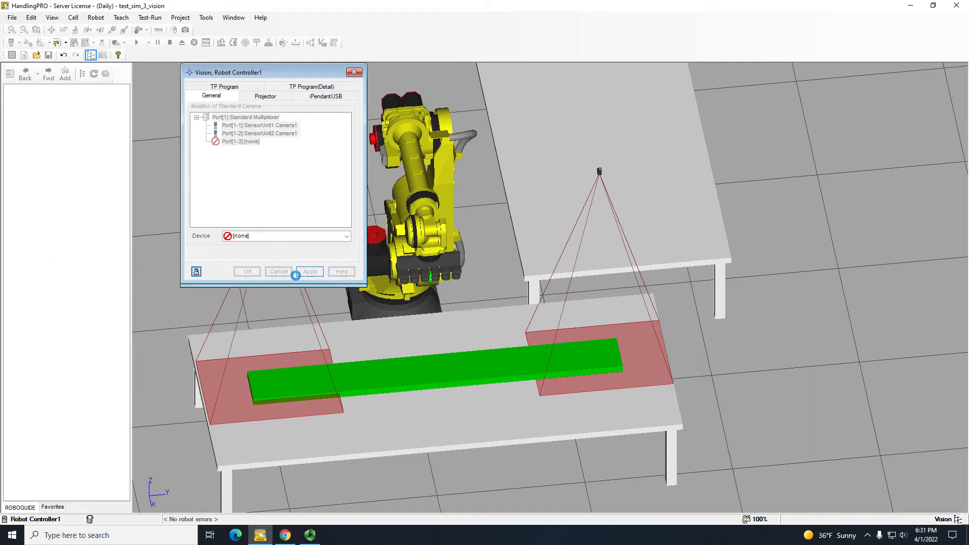
left_click(250, 273)
scroll(401, 277, "down", 5)
right_click_drag(398, 280, 434, 355)
scroll(429, 259, "up", 5)
scroll(435, 355, "up", 3)
right_click_drag(446, 278, 428, 343, "ctrl")
right_click_drag(480, 291, 487, 330)
left_click(503, 342)
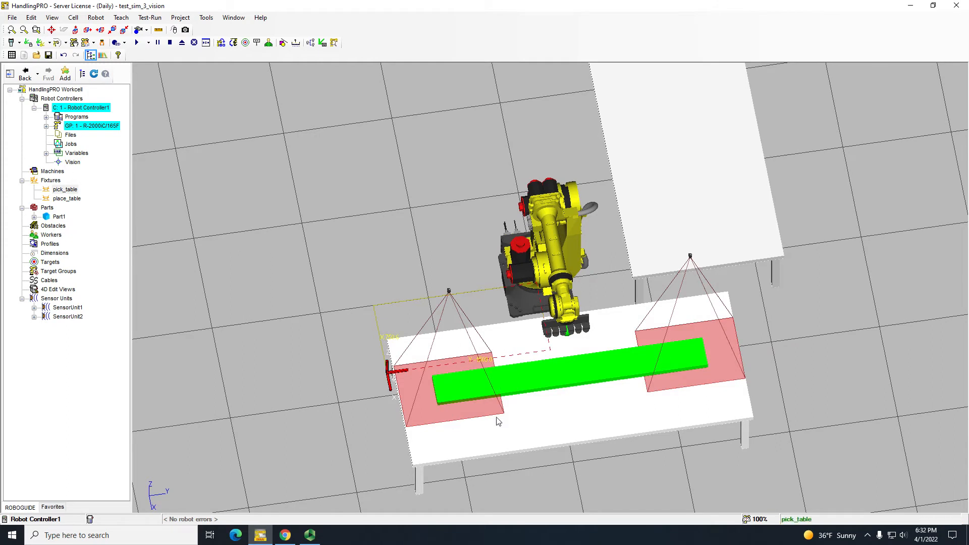
- Add the vision dot pattern calibration grid A05B-1405-J912 from the CAD library as a fixture
right_click(48, 180)
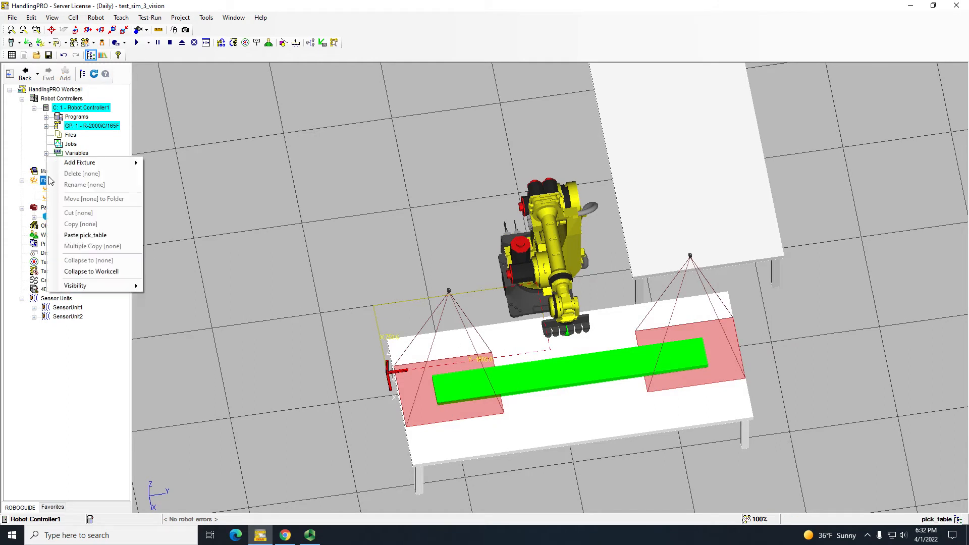
mouse_move(101, 163)
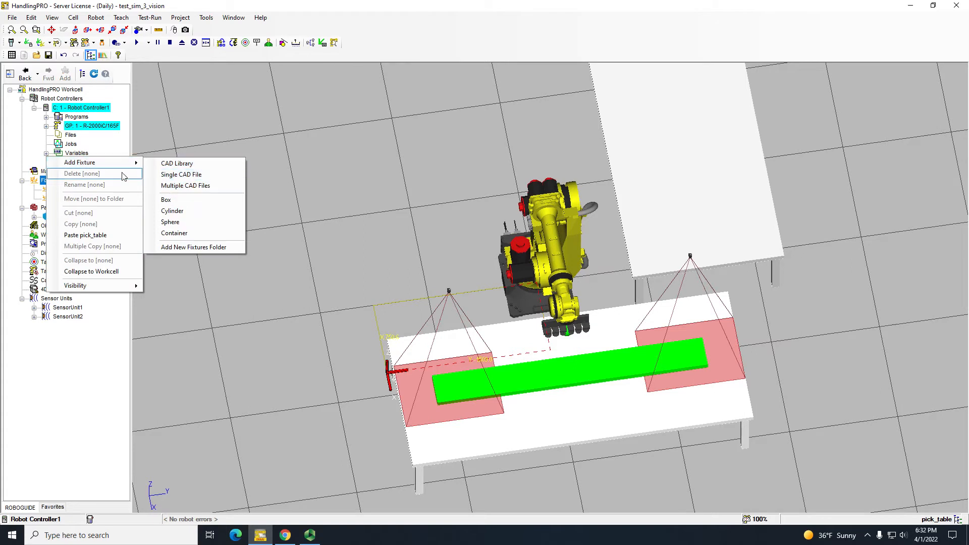
left_click(176, 163)
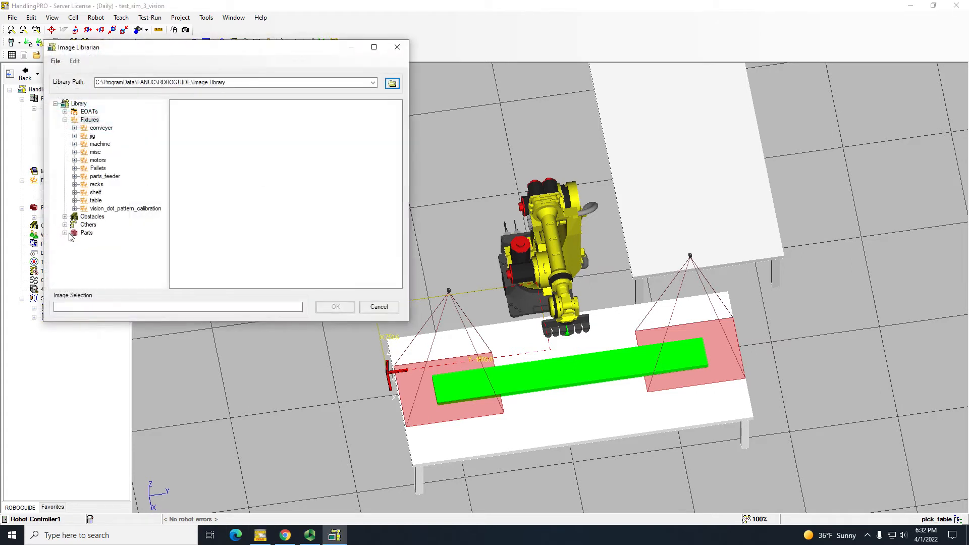
left_click(93, 209)
left_click(243, 224)
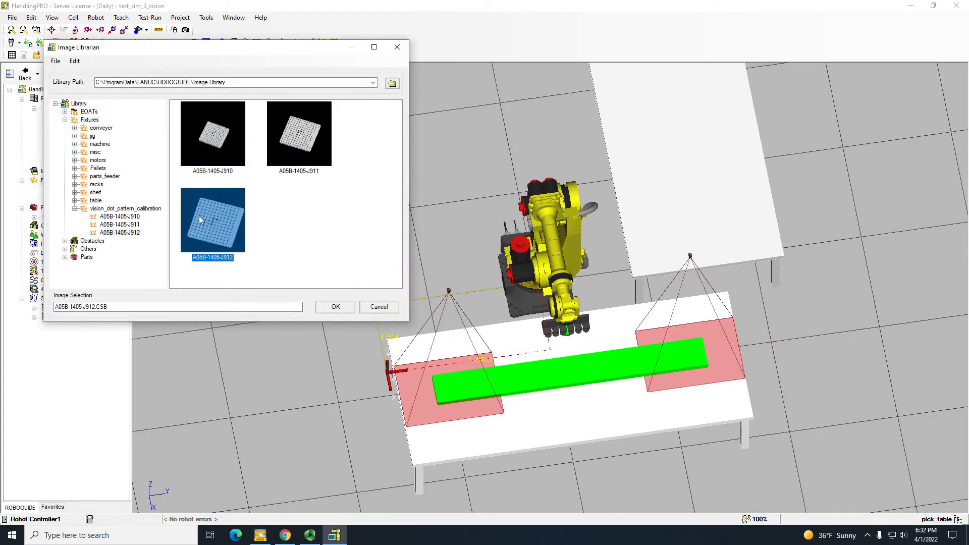
left_click(332, 307)
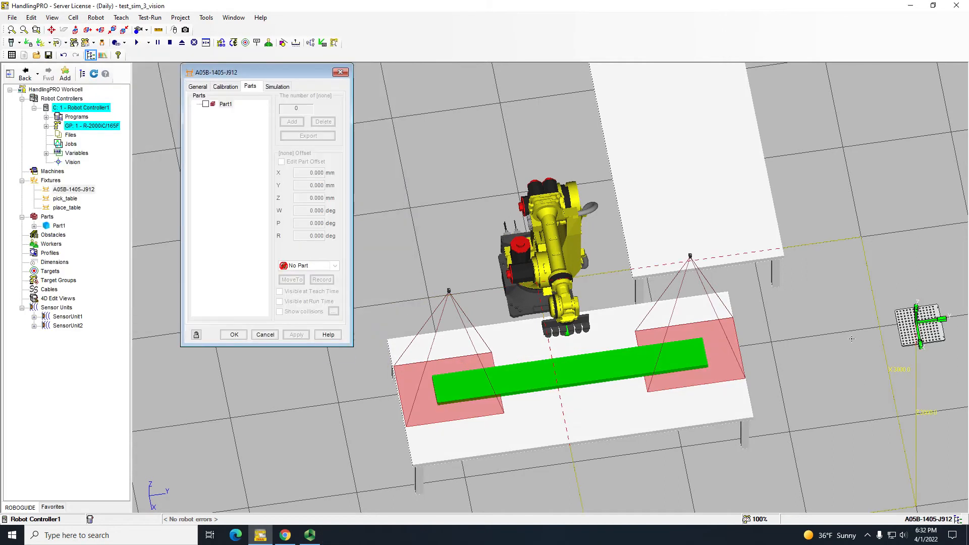
- Scale the A05B-1405-J912 calibration grid fixture to 3 in X and Y and apply the change
left_click(228, 105)
left_click(198, 87)
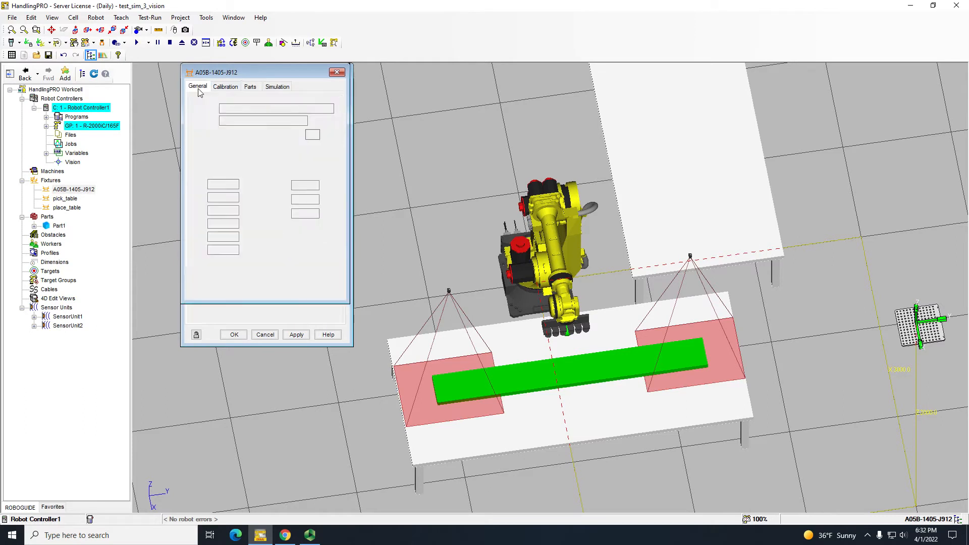
double_click(300, 185)
key("Tab")
type("3")
key("Tab")
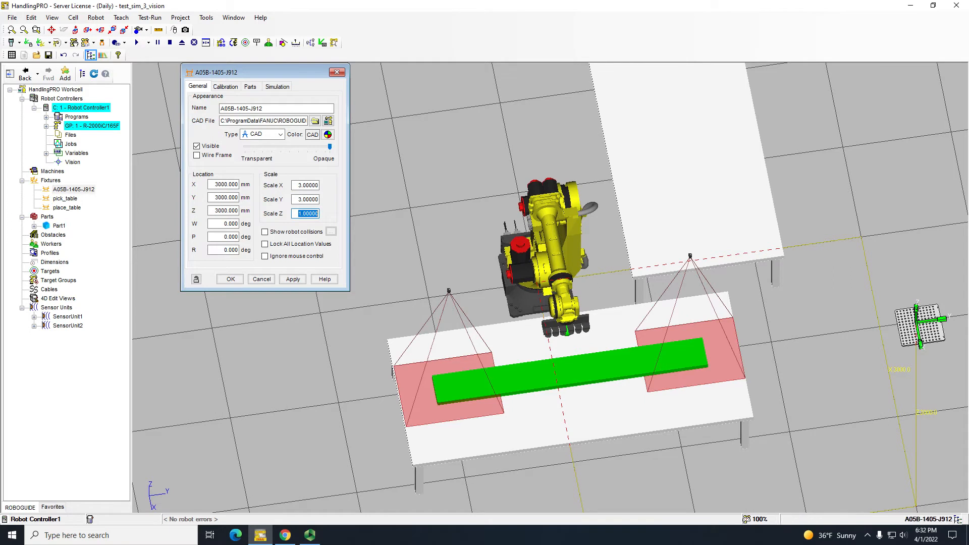
left_click(294, 279)
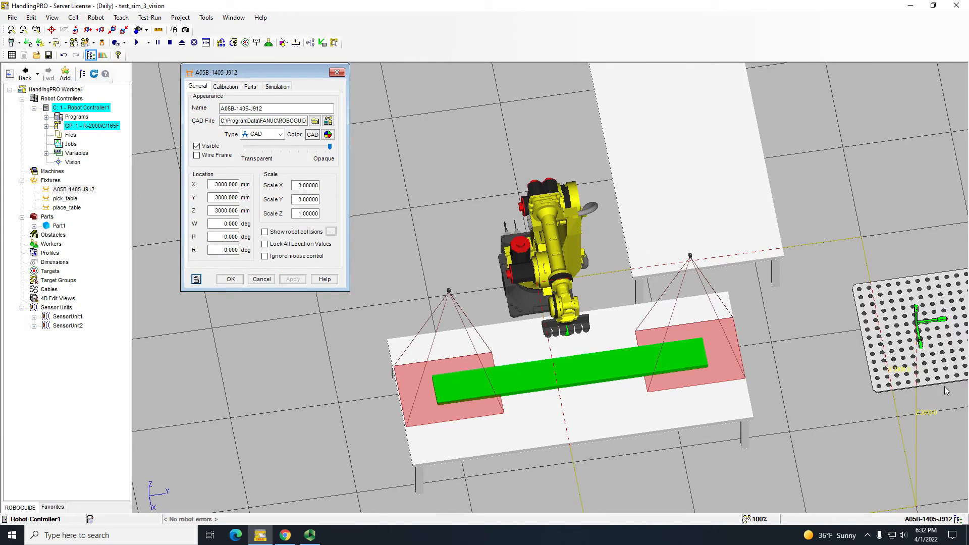
- Move the calibration grid in front of the pick table at Y about -1245 mm and set its Z location to 600 mm
left_click_drag(928, 320, 463, 333)
right_click_drag(463, 334, 446, 399)
scroll(446, 399, "down", 3)
left_click_drag(447, 386, 447, 477)
mouse_move(449, 477)
right_mouse_down()
mouse_move(551, 439)
mouse_move(454, 473)
right_mouse_up()
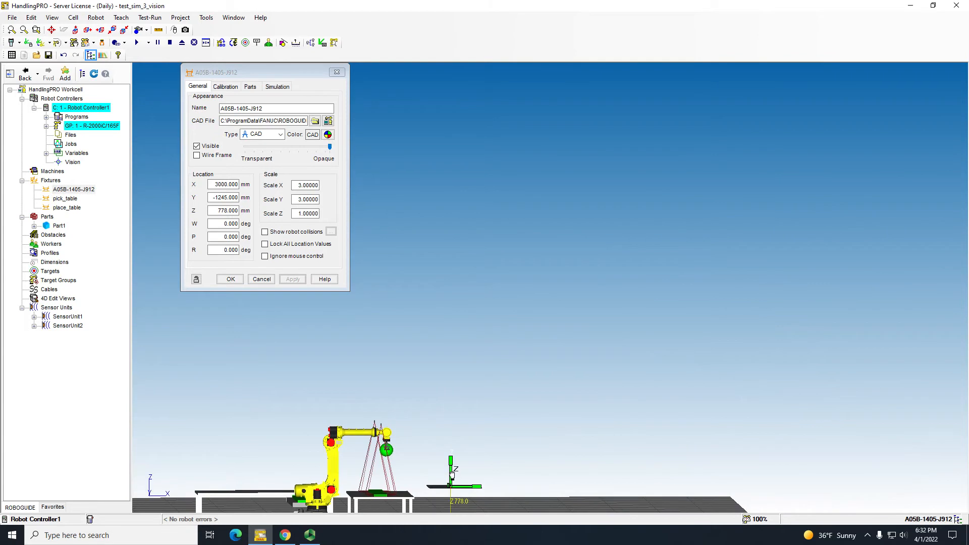
left_click_drag(448, 470, 447, 479)
right_click_drag(447, 478, 294, 422)
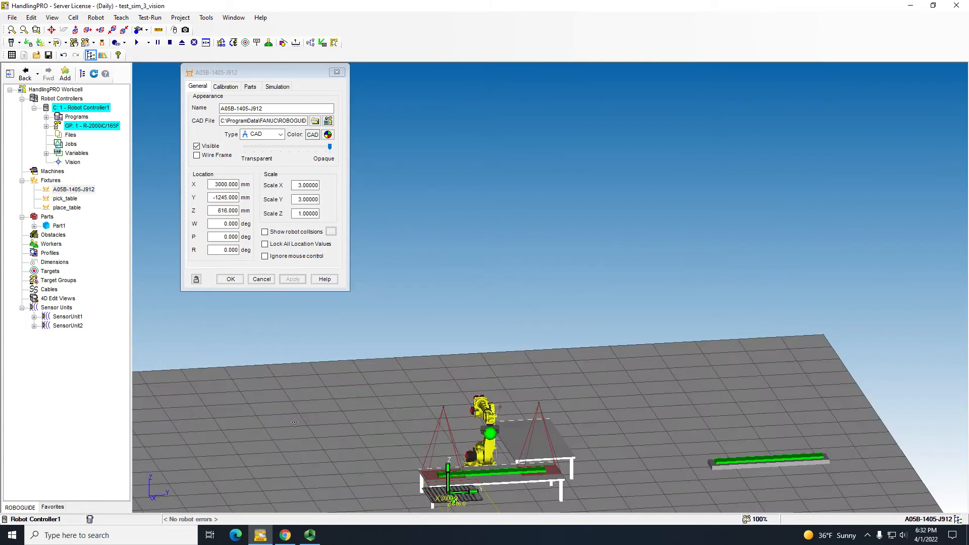
double_click(216, 212)
type("600")
key("Return")
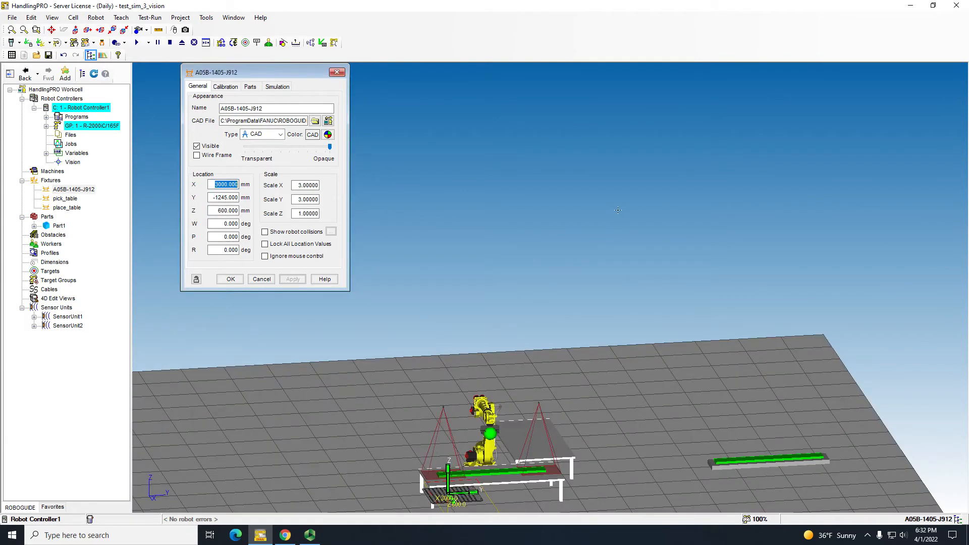
- Move the calibration grid onto the pick table under one camera, at about X 1331 mm and Y -1010 mm
right_click_drag(621, 210, 479, 335)
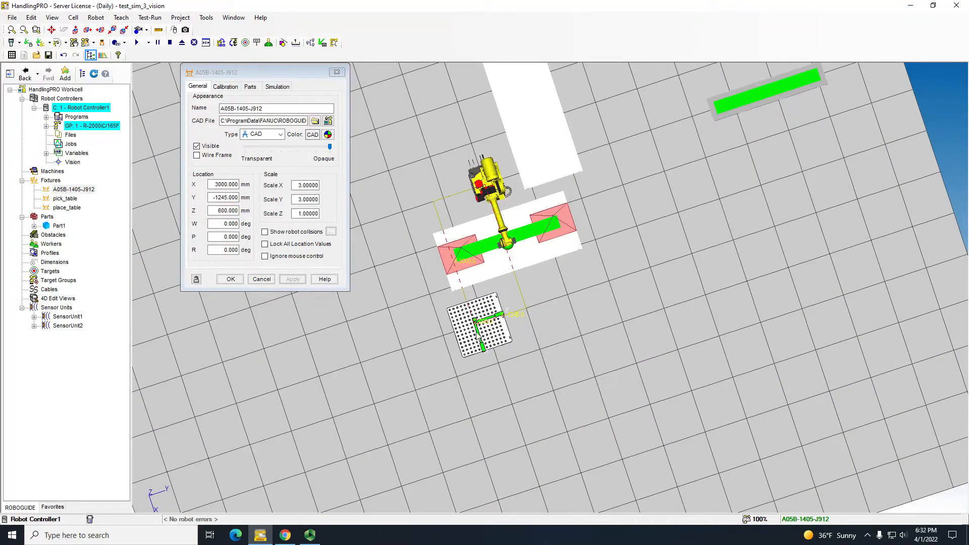
left_click_drag(479, 334, 477, 249)
right_click_drag(498, 241, 673, 194)
scroll(499, 139, "up", 5)
right_click_drag(599, 220, 635, 281)
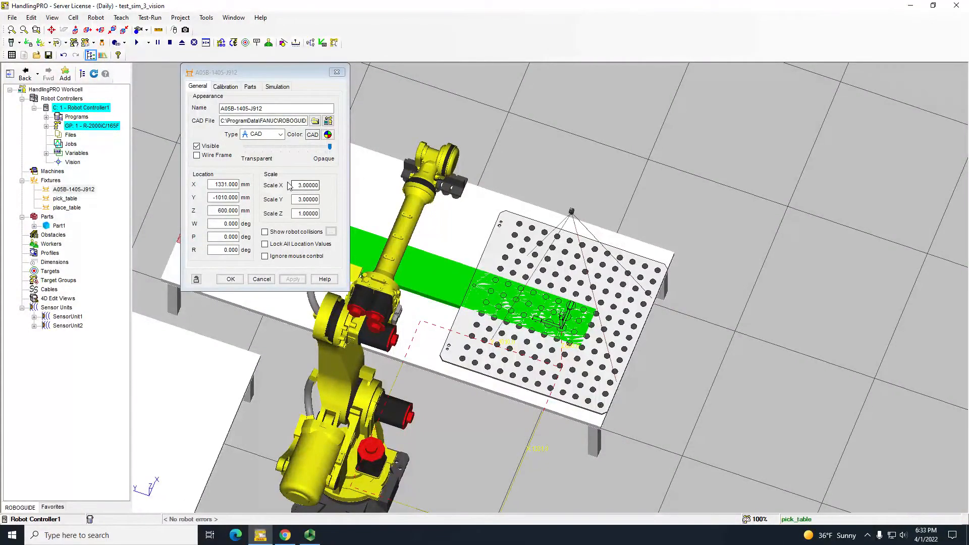
- Try rotating the calibration grid to an R angle of 90 degrees
double_click(232, 250)
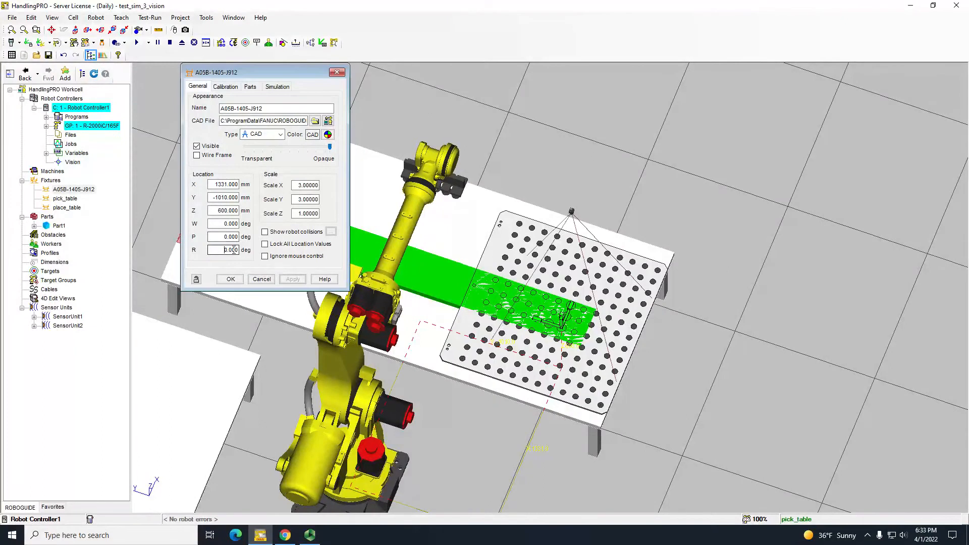
type("90")
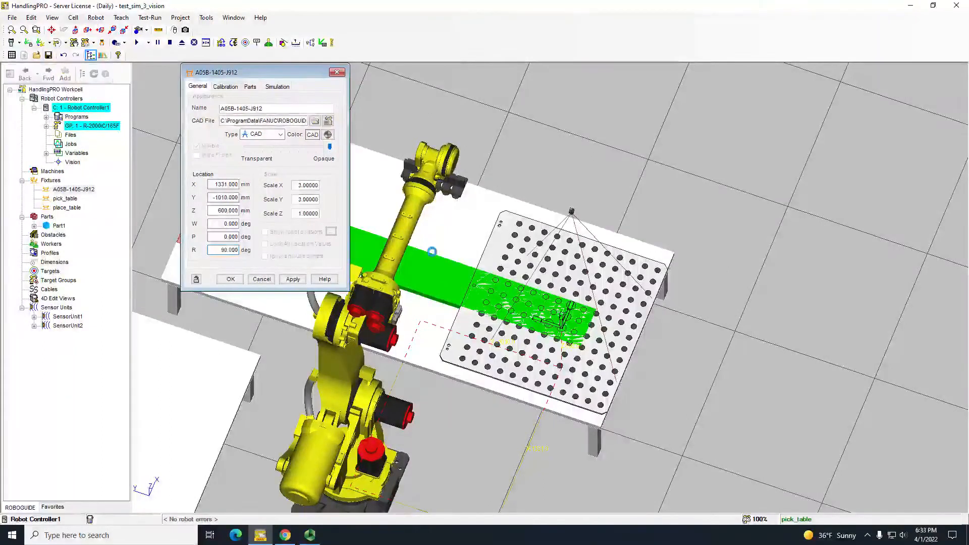
key("Return")
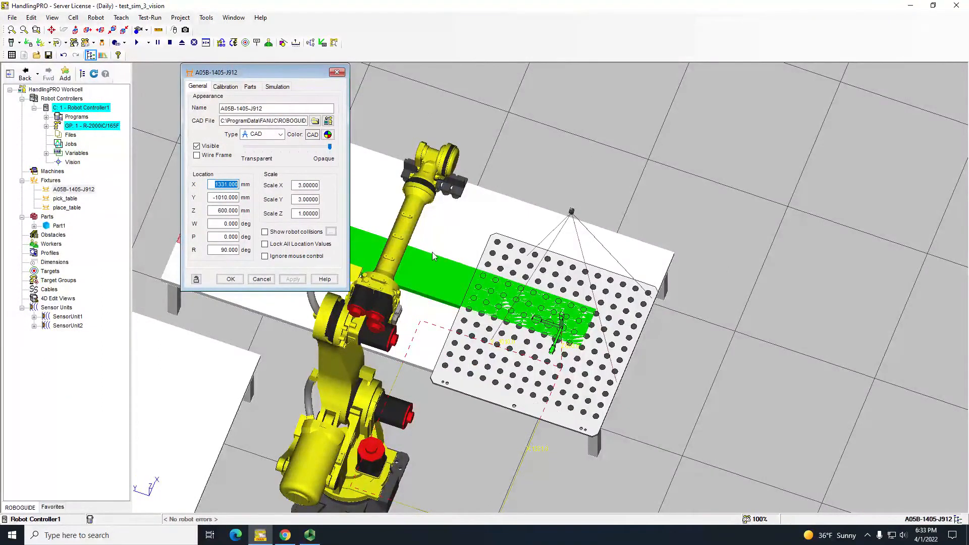
- Set the calibration grid's R rotation to -90 degrees
left_click_drag(216, 251, 627, 253)
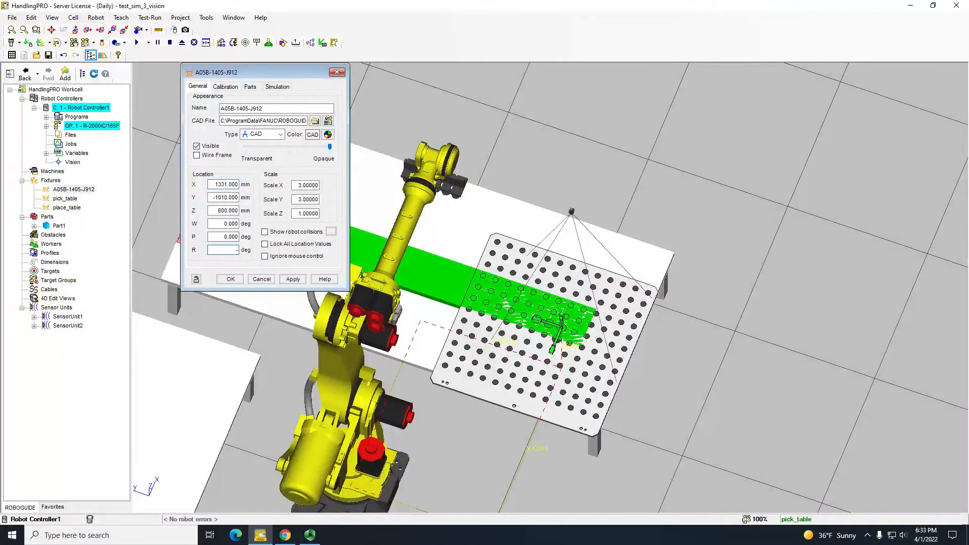
type("-90")
key("Return")
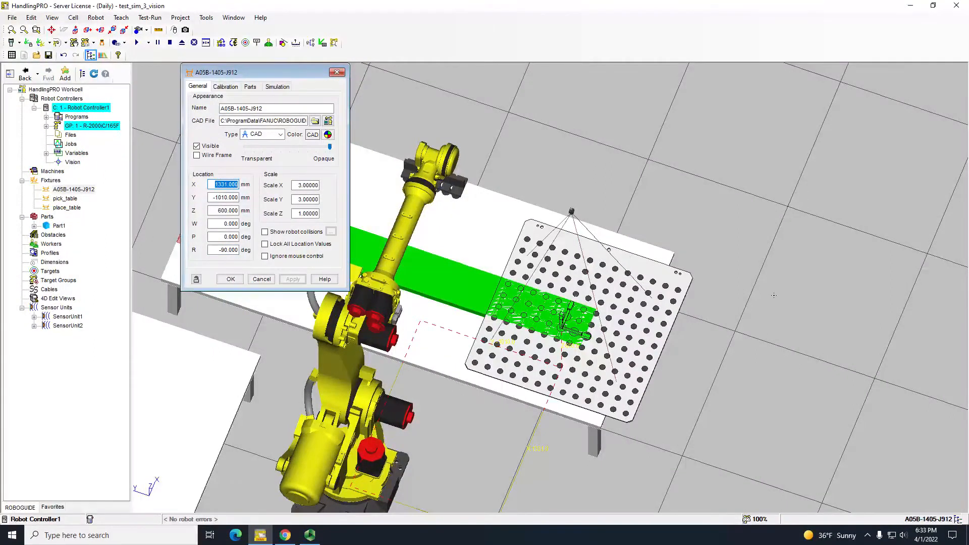
- Shift the calibration grid along the table to Y about -828 mm and lock all its location values
scroll(594, 325, "up", 4)
left_click_drag(532, 338, 466, 315)
right_click_drag(470, 311, 544, 363)
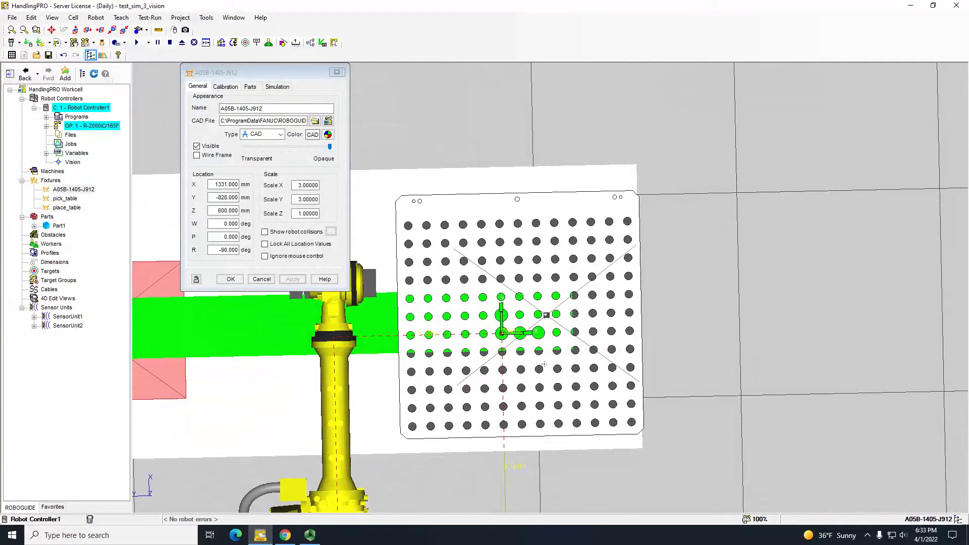
left_click(264, 244)
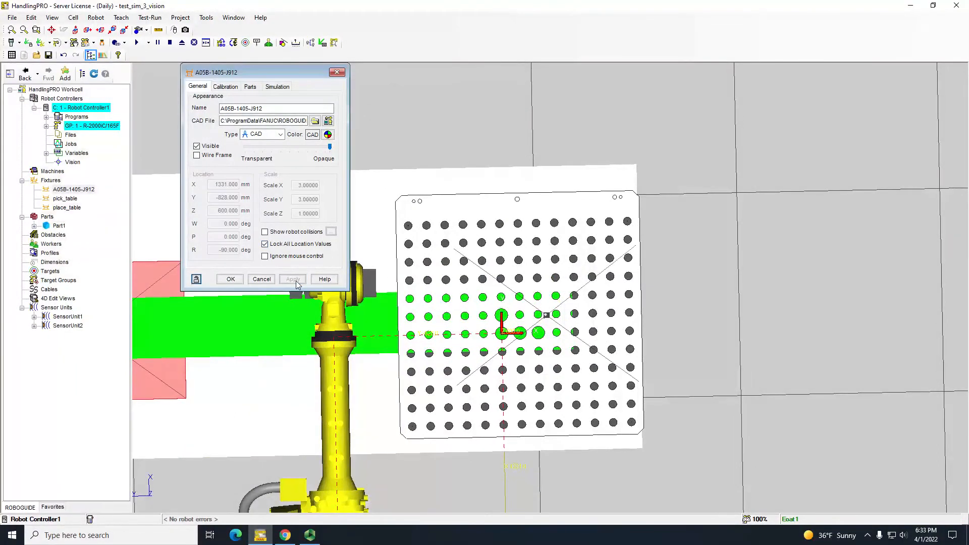
right_click_drag(407, 305, 578, 205)
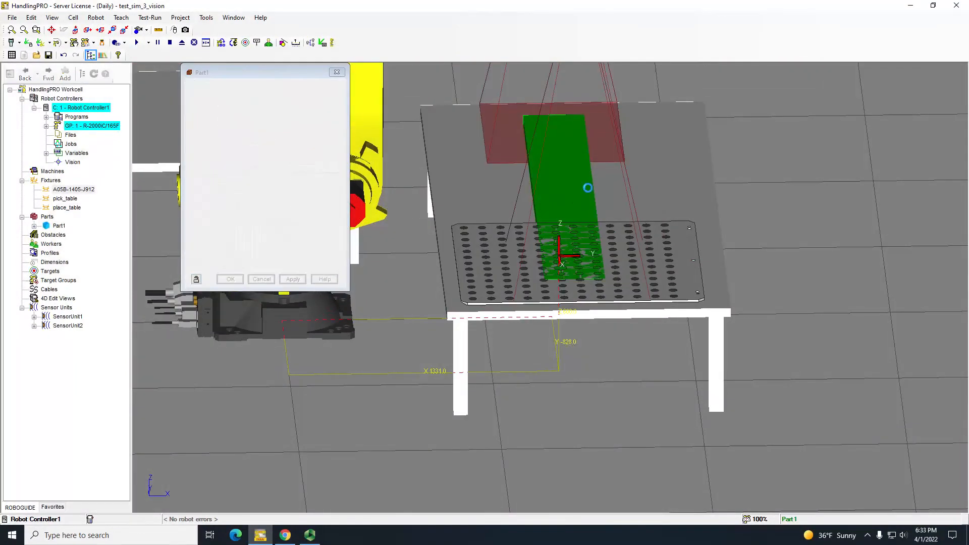
double_click(587, 188)
right_click_drag(634, 214, 649, 398)
right_click_drag(778, 335, 505, 312, "ctrl")
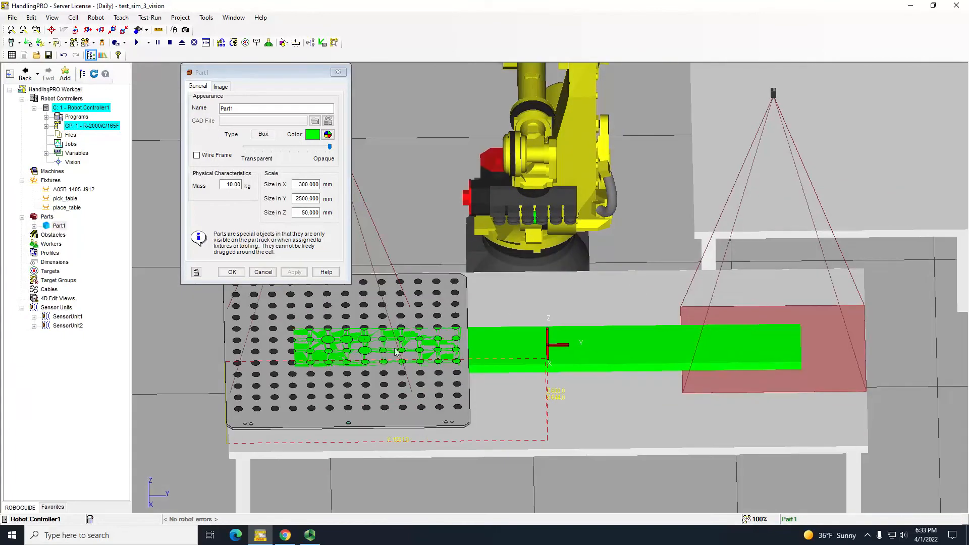
double_click(71, 127)
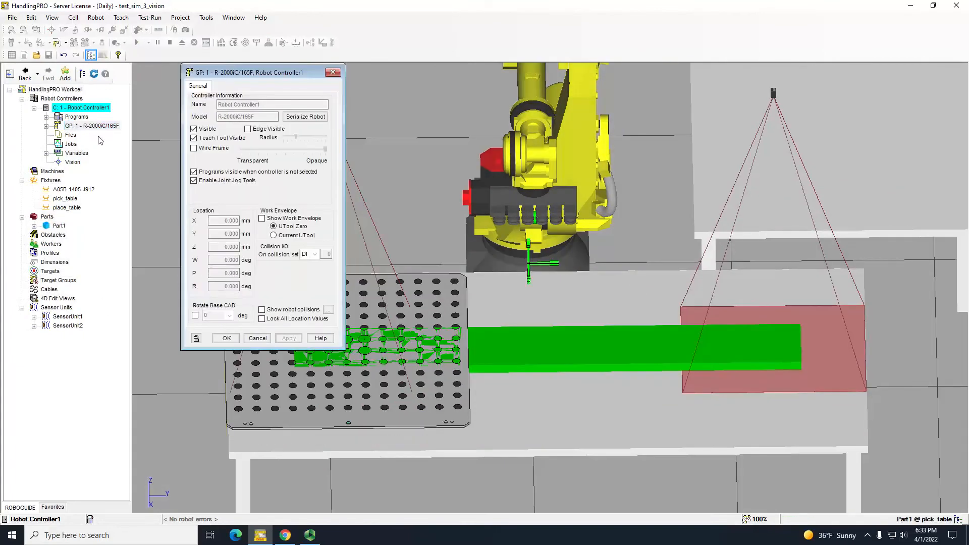
- Rename the A05B-1405-J912 calibration grid fixture as "LHS Ca;ib_frame" and accept its properties
double_click(65, 190)
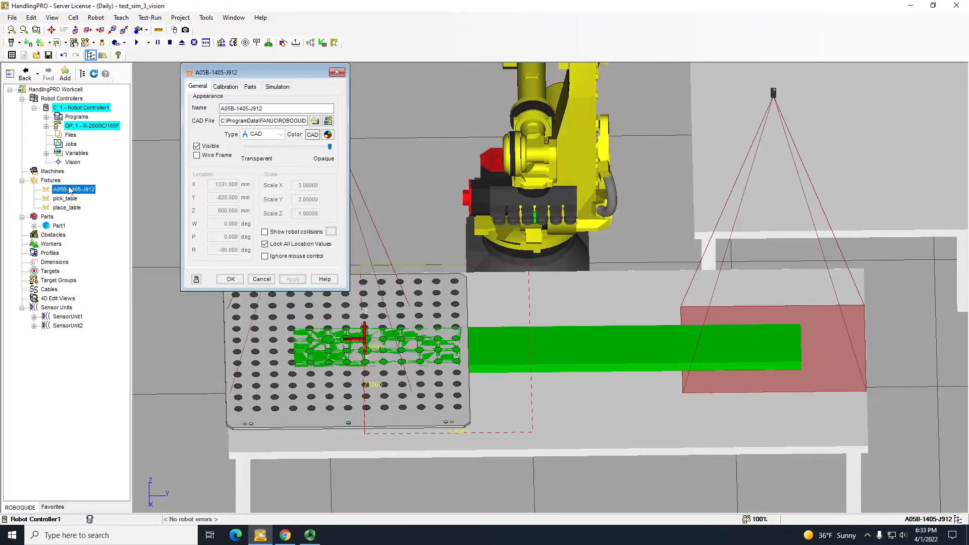
right_click(71, 190)
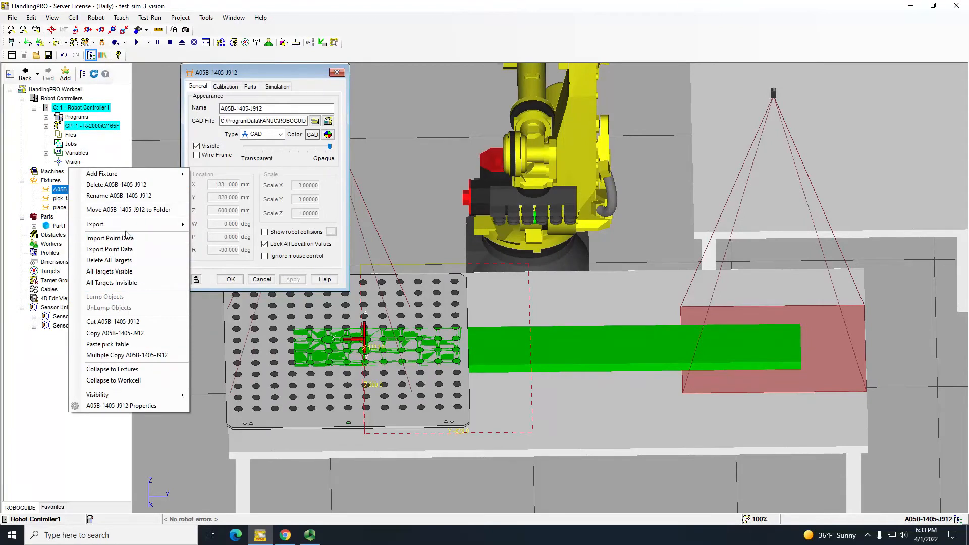
left_click(119, 196)
type("LHS Ca;ib")
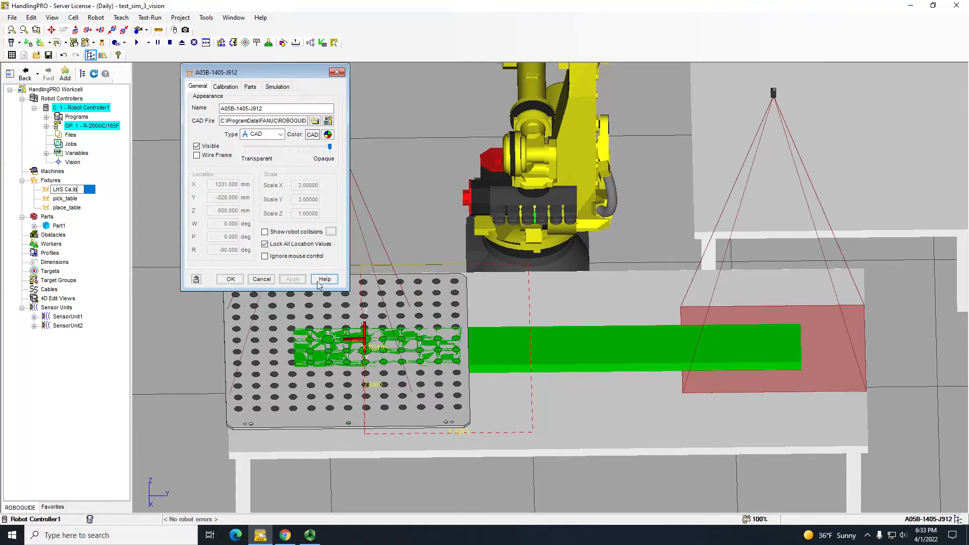
type("_frame")
key("Return")
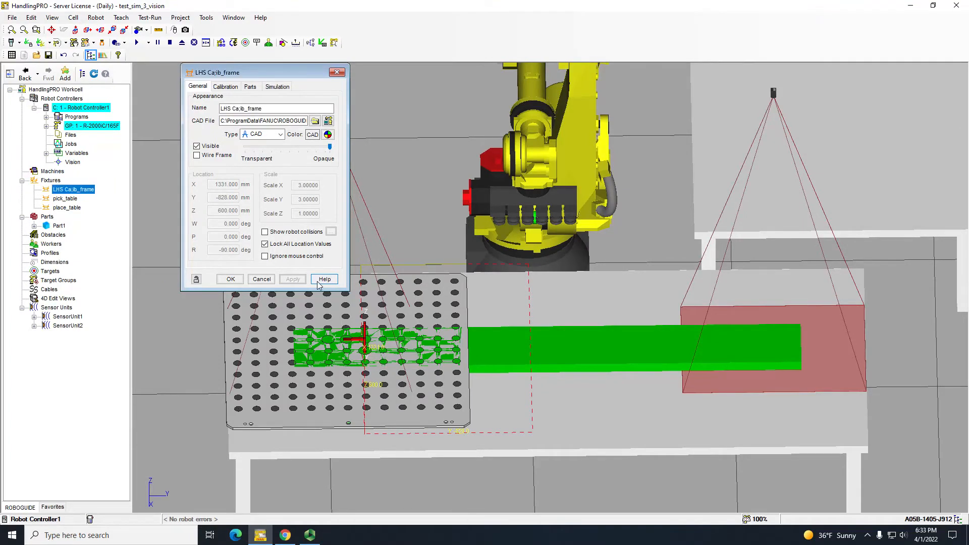
left_click(232, 279)
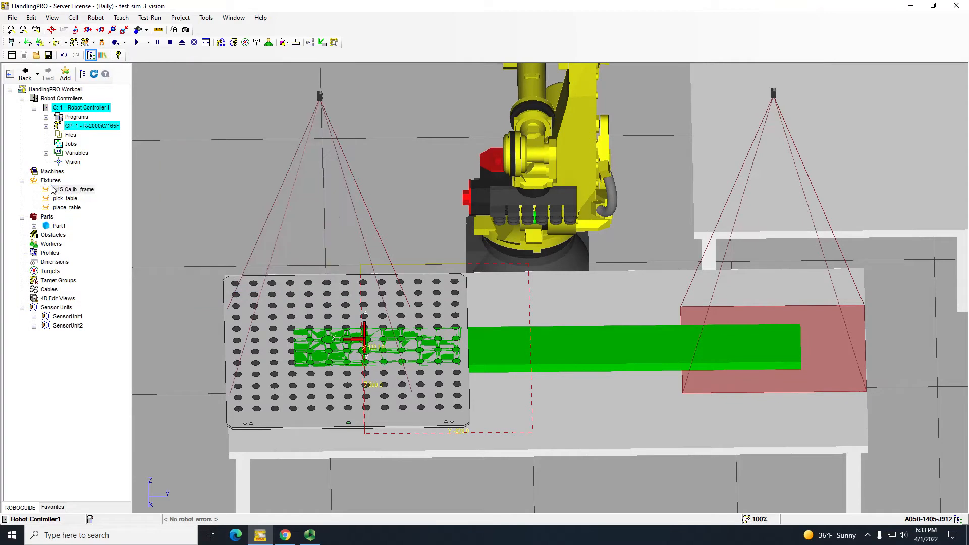
- Correct the misspelled calibration grid fixture name to "LHS Calib_frame"
right_click(73, 189)
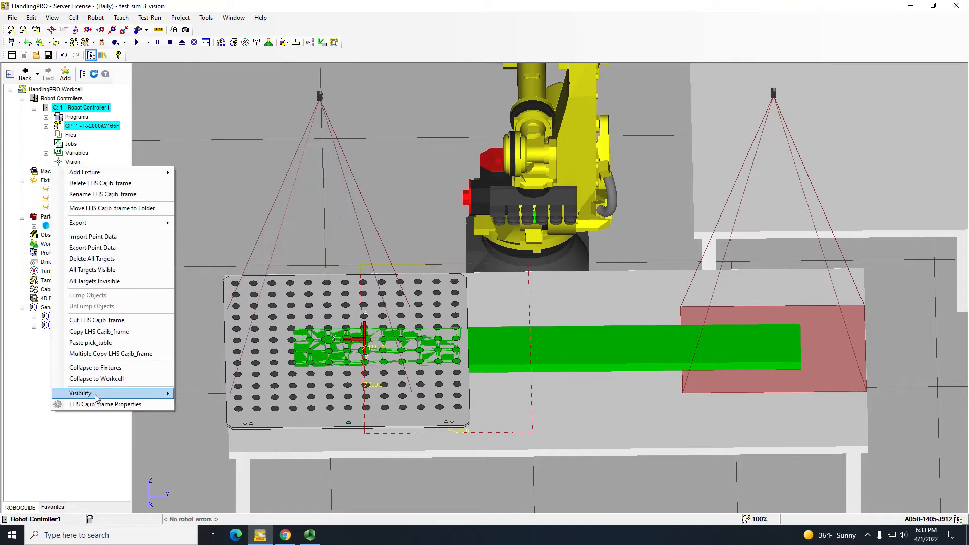
left_click(84, 196)
key("Left")
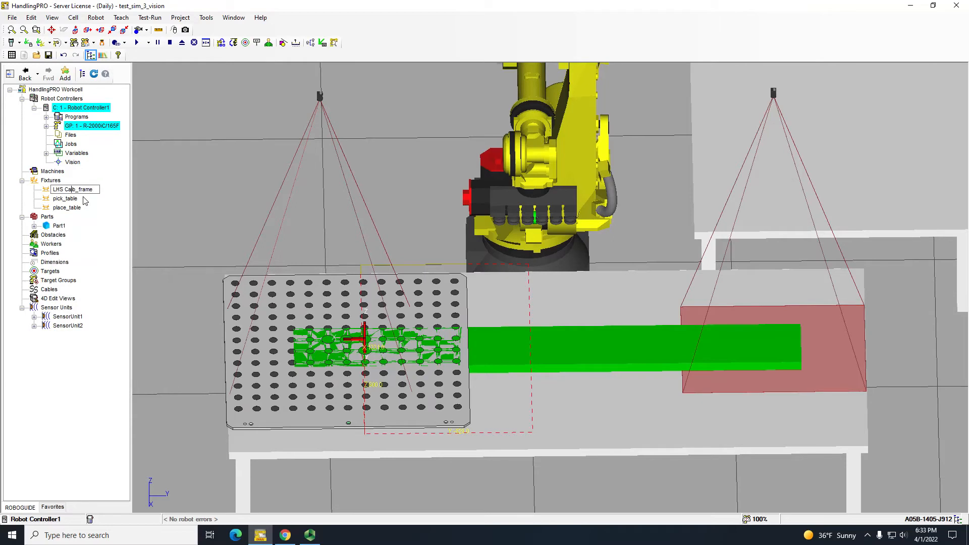
left_click(67, 208)
- Copy the LHS Calib_frame fixture
left_click(66, 192)
right_click(66, 191)
left_click(107, 336)
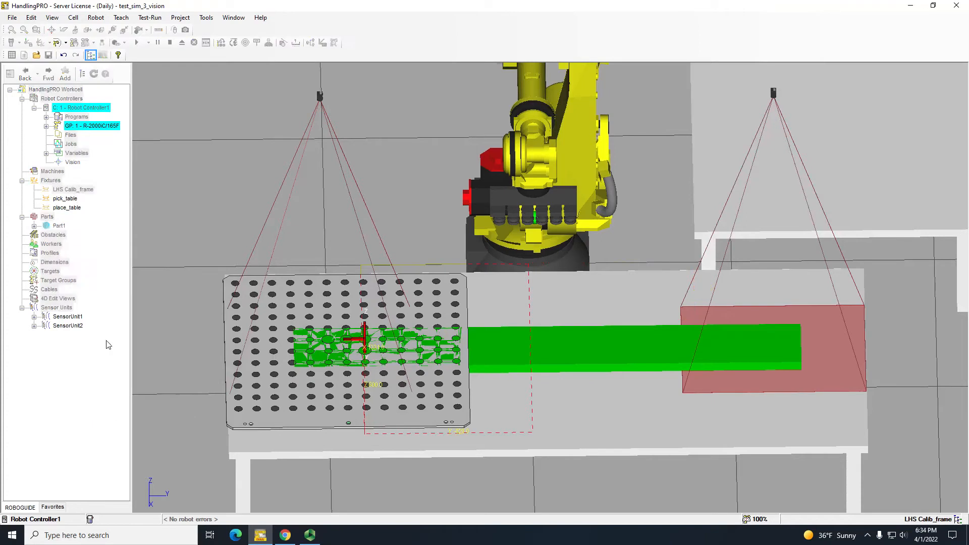
- Paste a copy of the LHS Calib_frame fixture and rename the copy RHS Calib_frame
right_click(72, 193)
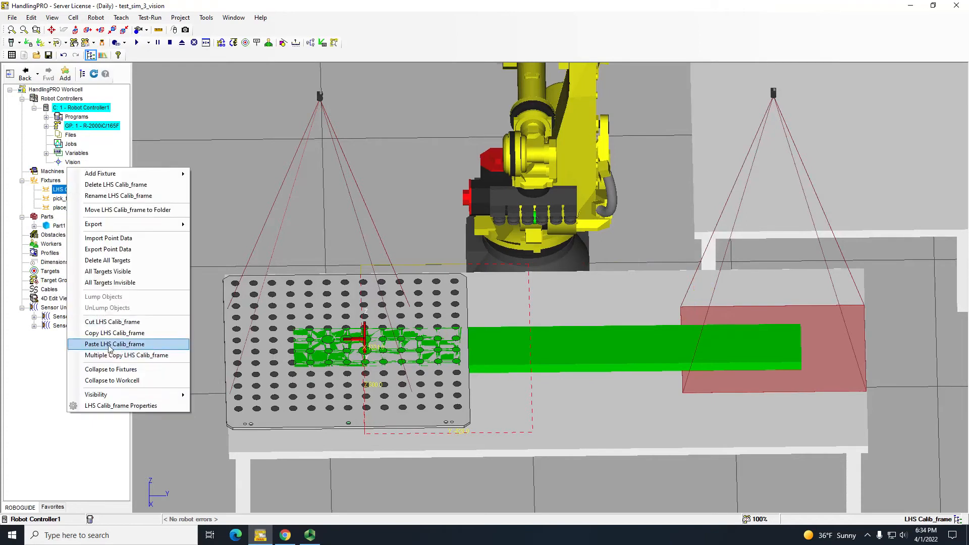
left_click(119, 344)
right_click(62, 199)
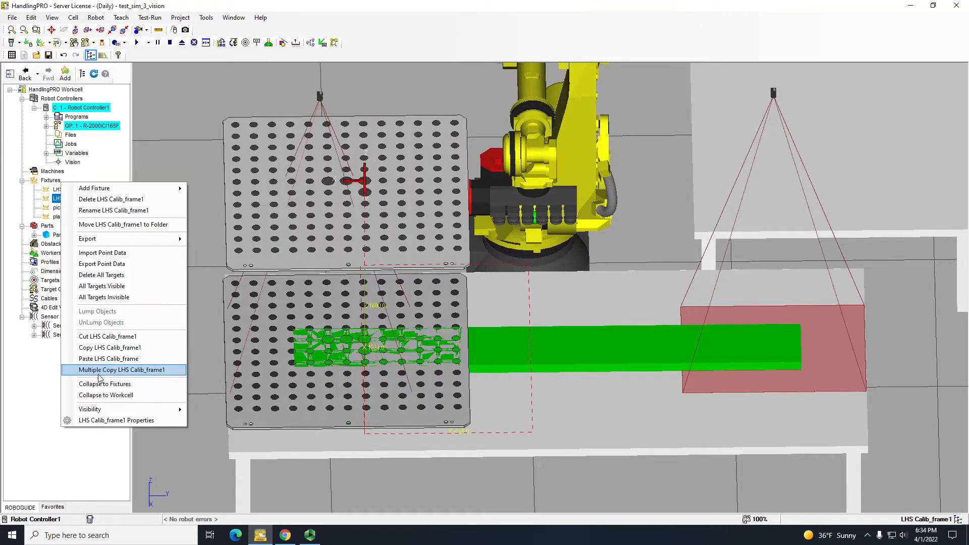
left_click(98, 210)
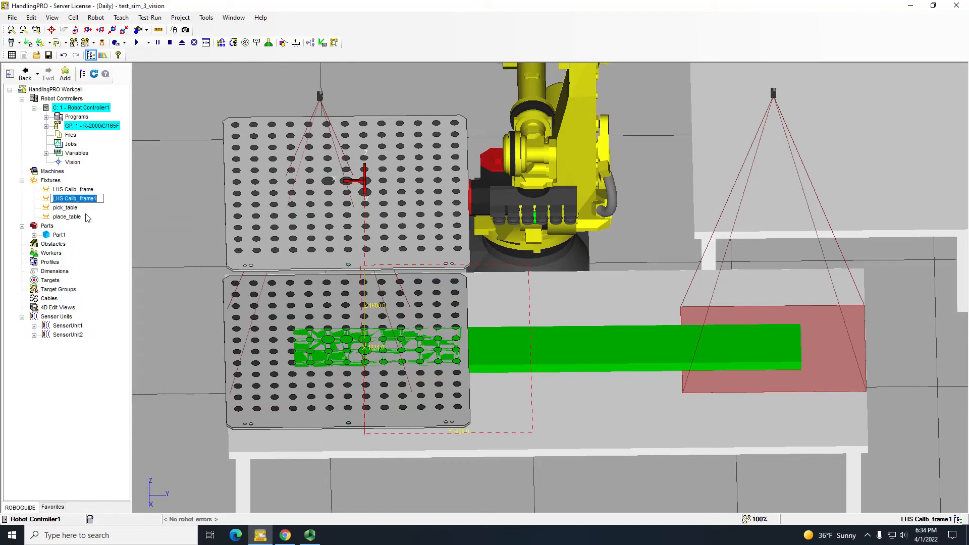
key("Home")
key("Return")
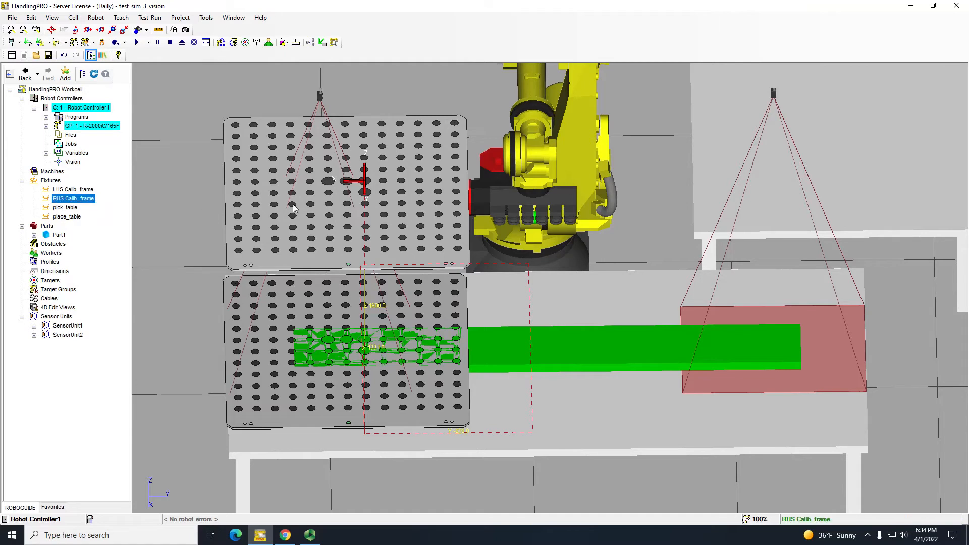
- Move the RHS Calib_frame plate beneath the second camera, to about Y 1305 mm, and lower it to about Z 572 mm
double_click(79, 200)
left_click(285, 245)
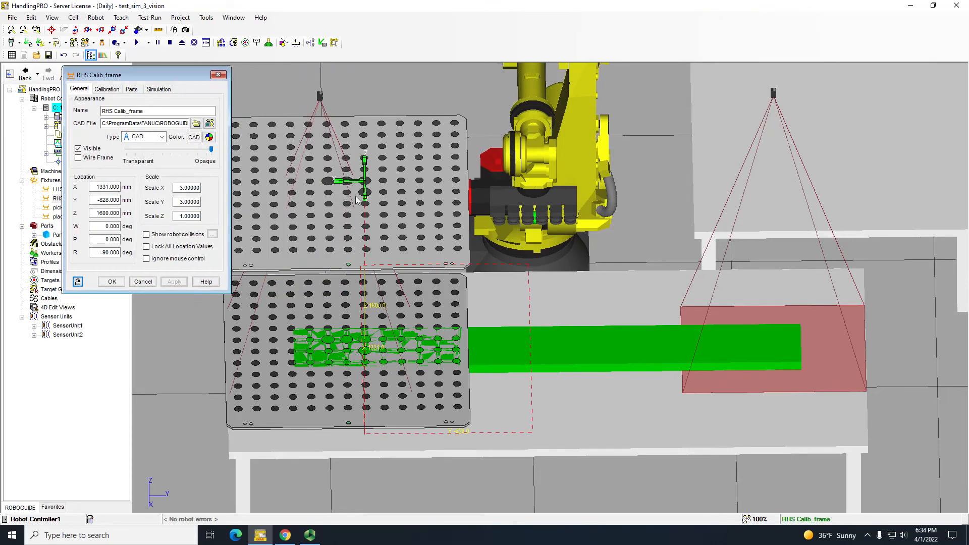
left_click_drag(348, 180, 782, 256)
right_click_drag(782, 256, 761, 334)
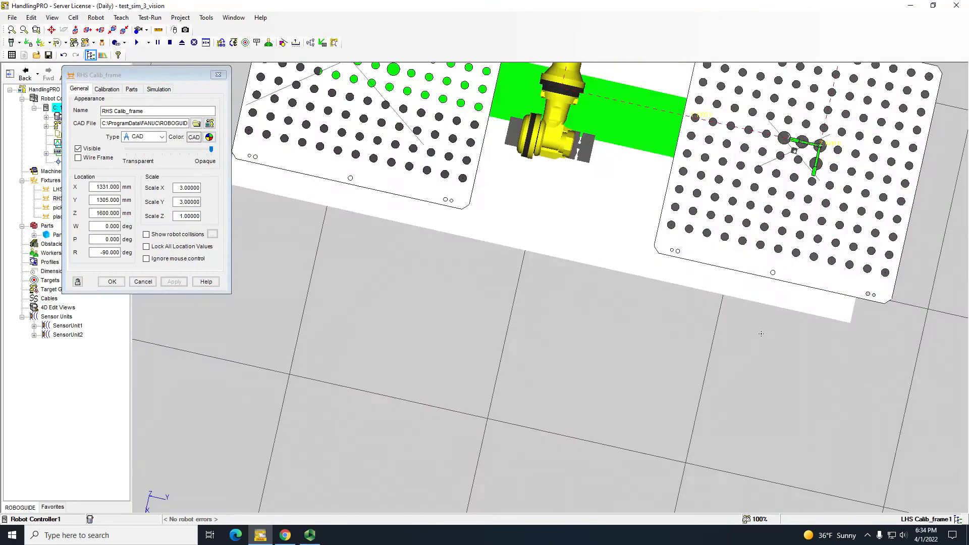
right_click_drag(811, 173, 842, 106)
left_click_drag(802, 163, 802, 337)
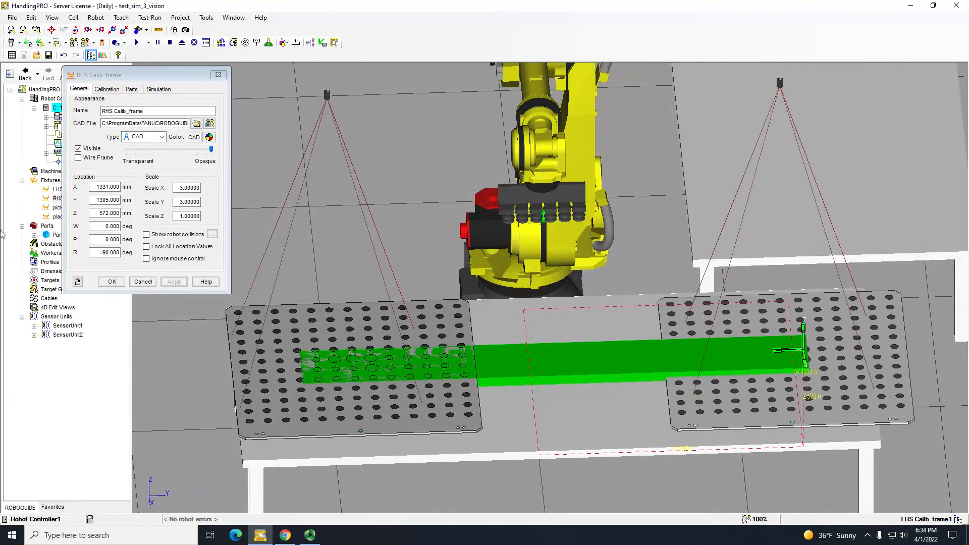
- Set the RHS Calib_frame's Z location to 600 mm
left_click(97, 213)
type("60")
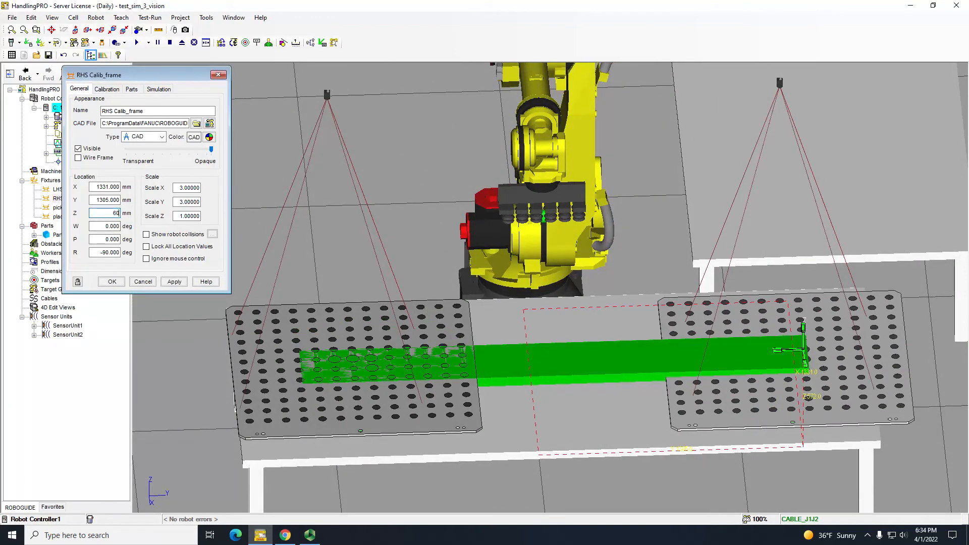
type("0")
key("Return")
- Shift the RHS Calib_frame along the table to about Y 1129 mm and lock all its location values
right_click_drag(712, 346, 725, 391)
left_click_drag(795, 339, 758, 346)
right_click_drag(681, 311, 667, 360)
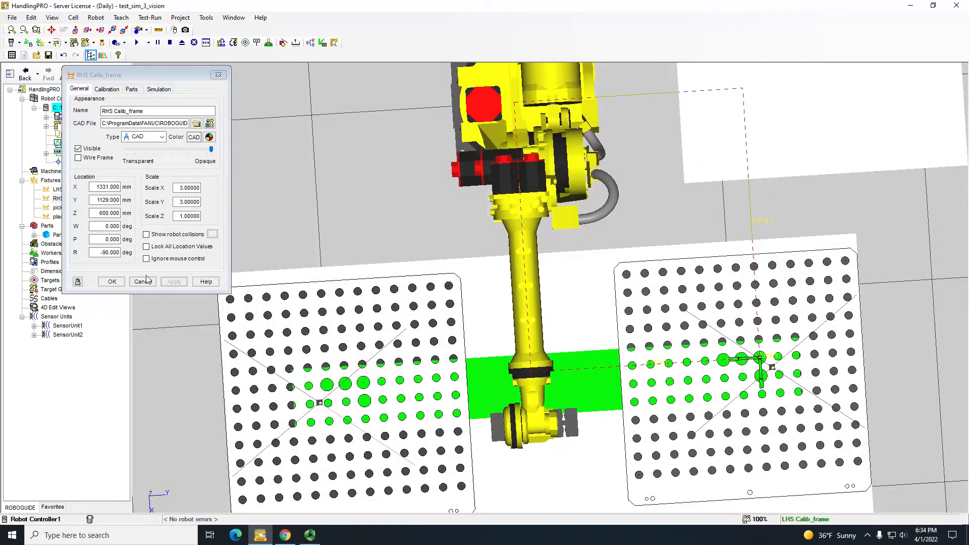
left_click(168, 248)
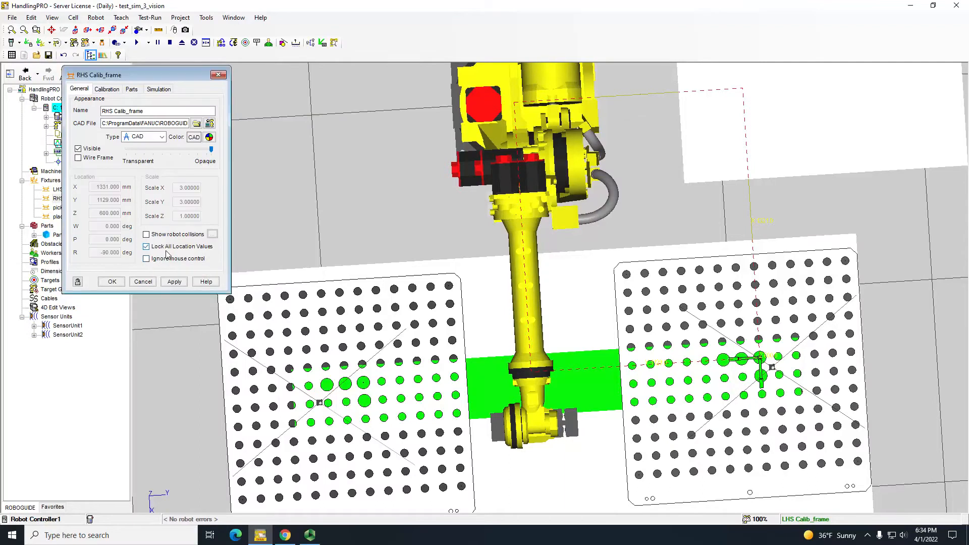
left_click(174, 282)
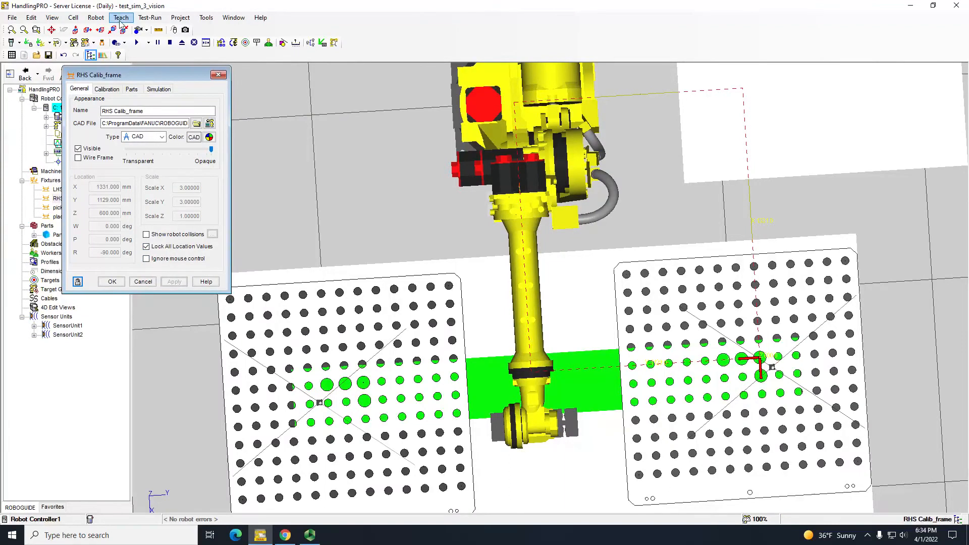
- Unlock the LHS Calib_frame's location values and set its X and Y scale to 2
right_click_drag(334, 378, 337, 299)
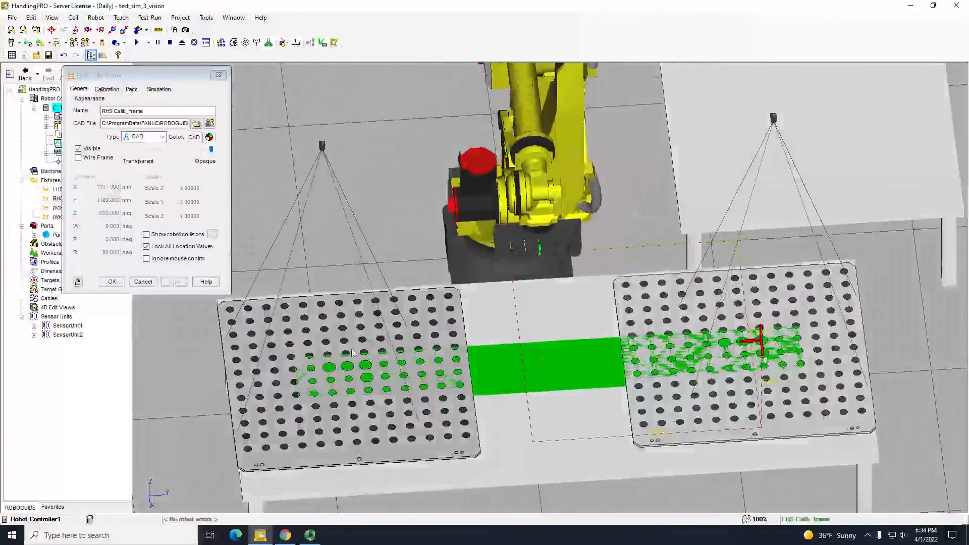
double_click(444, 305)
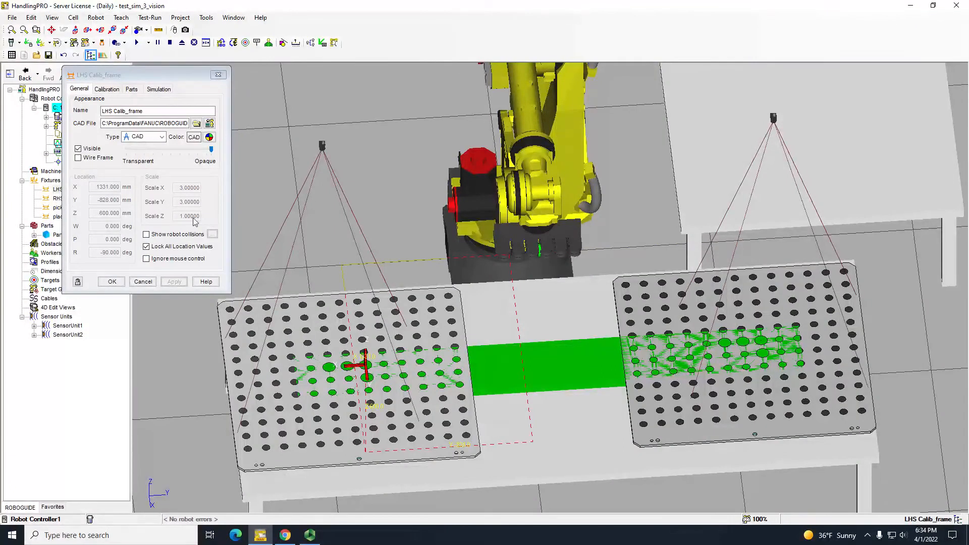
left_click(147, 247)
left_click_drag(178, 187, 471, 183)
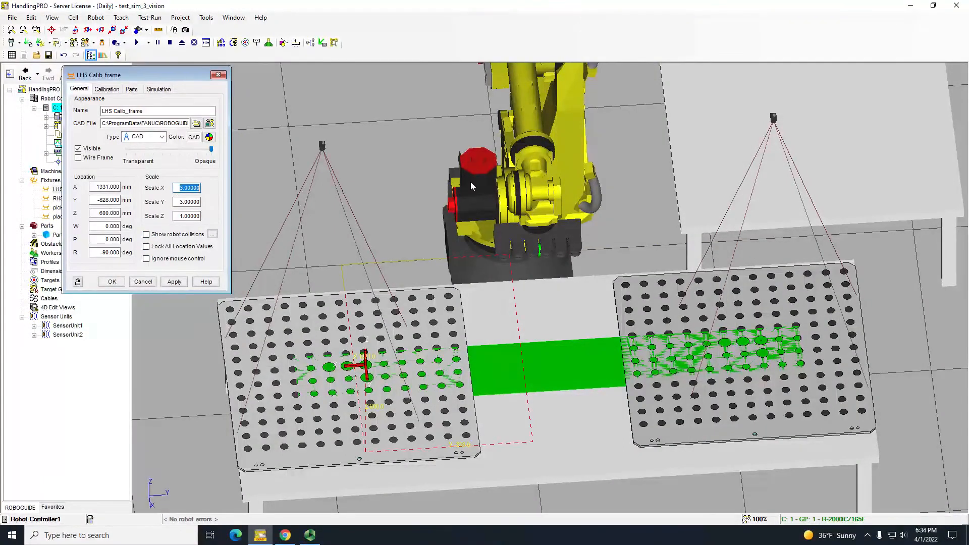
type("2")
key("Tab")
left_click(175, 282)
- Move the LHS Calib_frame toward the outer end of the pick table, to about Y -1049 mm, and lock all its location values
right_click_drag(364, 293, 367, 339)
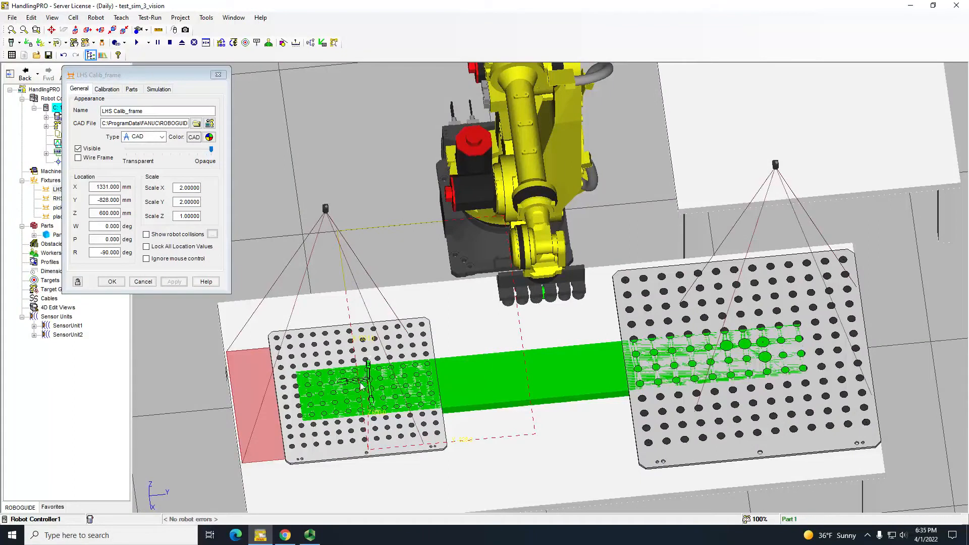
left_click_drag(361, 386, 314, 379)
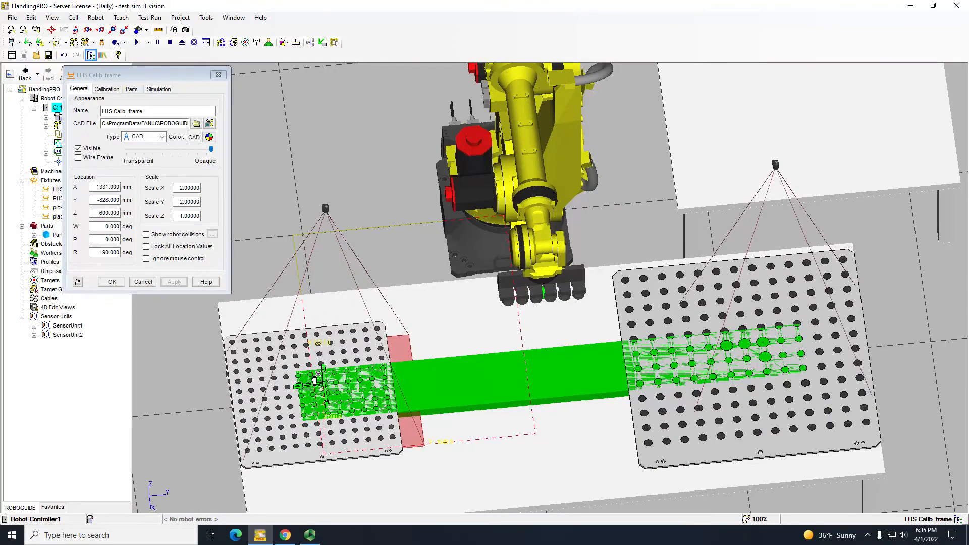
right_click_drag(381, 435, 387, 506)
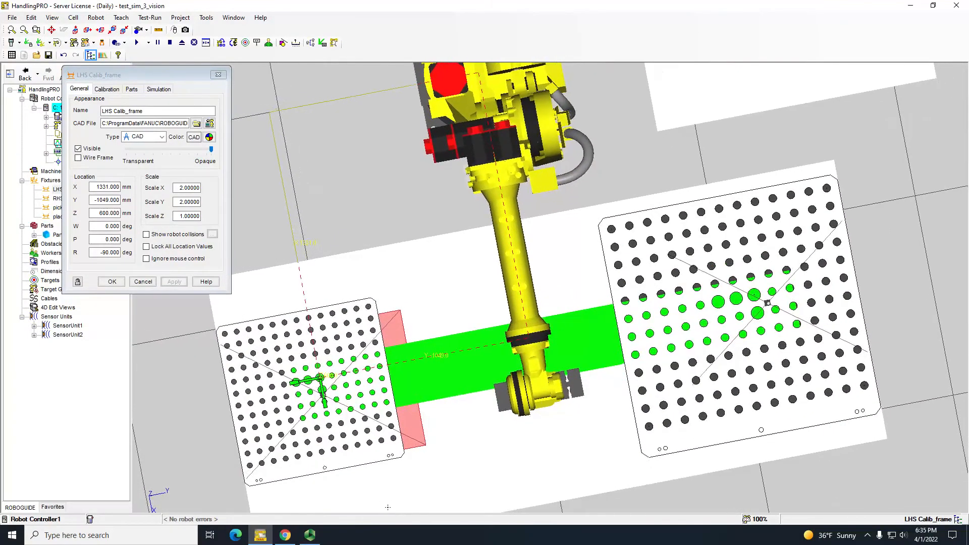
left_click(151, 247)
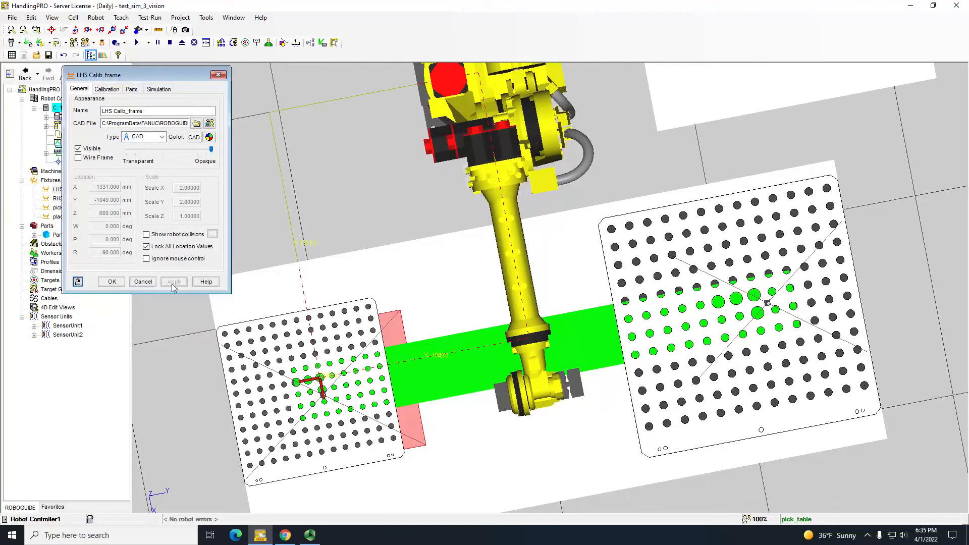
- Unlock the RHS Calib_frame's location values and set its X and Y scale to 2
left_click(689, 246)
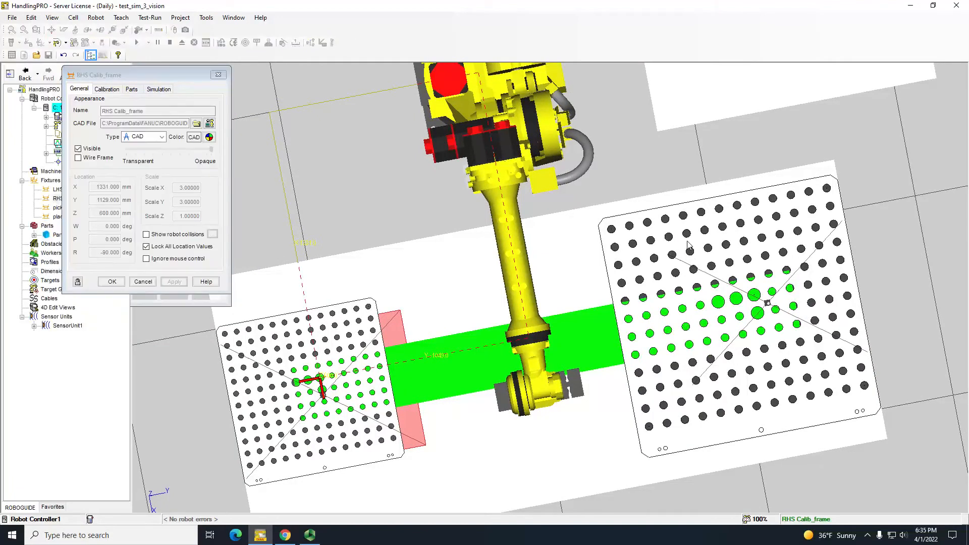
left_click(147, 247)
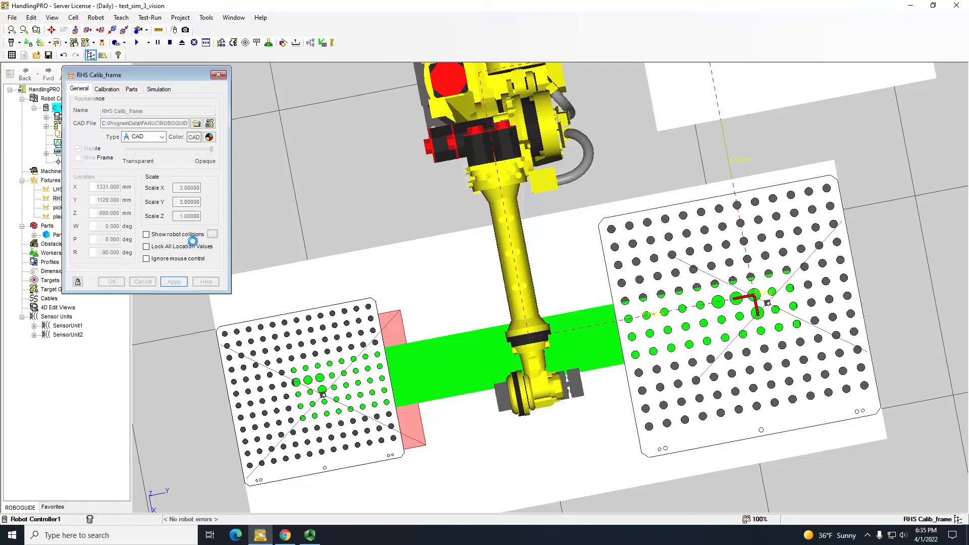
left_click_drag(176, 188, 345, 189)
type("2")
key("Tab")
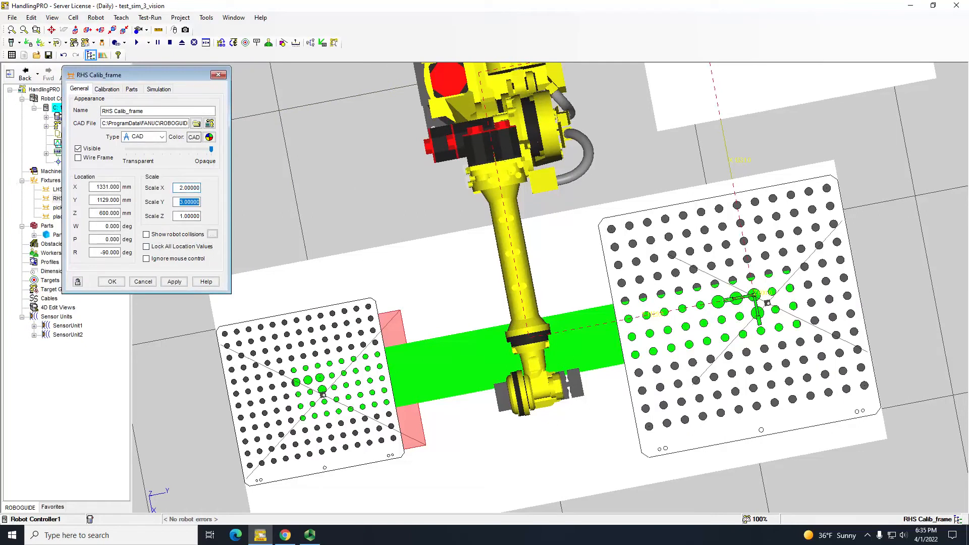
left_click(174, 282)
- Move the RHS Calib_frame toward the outer end of the pick table, to about Y 1299 mm, and lock all its location values
left_click(146, 246)
left_click(154, 247)
left_click_drag(737, 301, 772, 298)
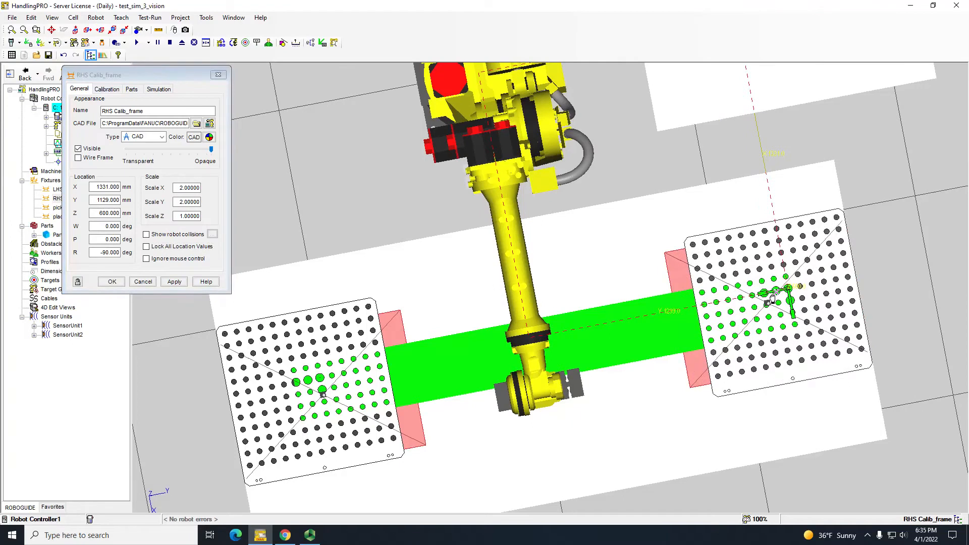
left_click(147, 246)
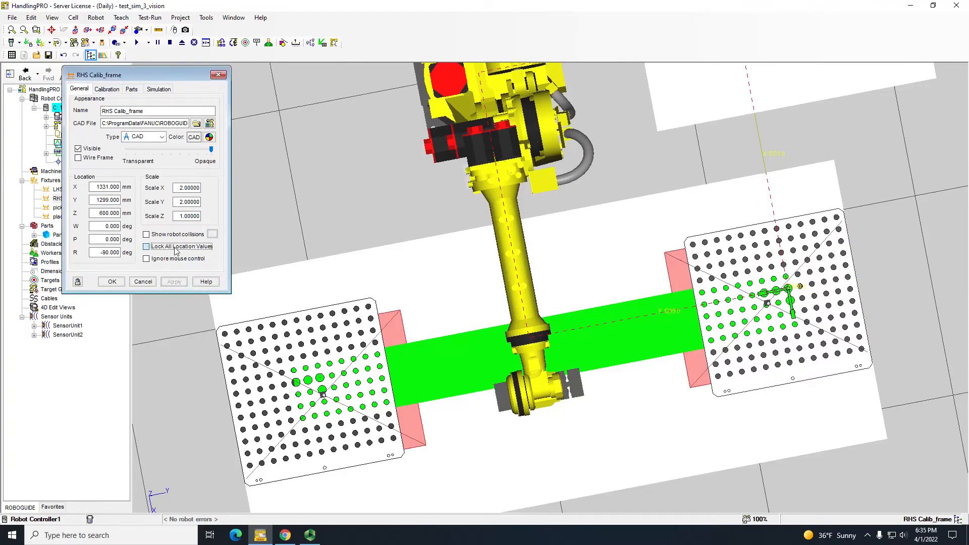
left_click(119, 284)
- Hide Part1 on the pick_table fixture at teach time while keeping it visible at run time
scroll(547, 394, "down", 3)
right_click_drag(547, 394, 501, 318)
left_click(481, 324)
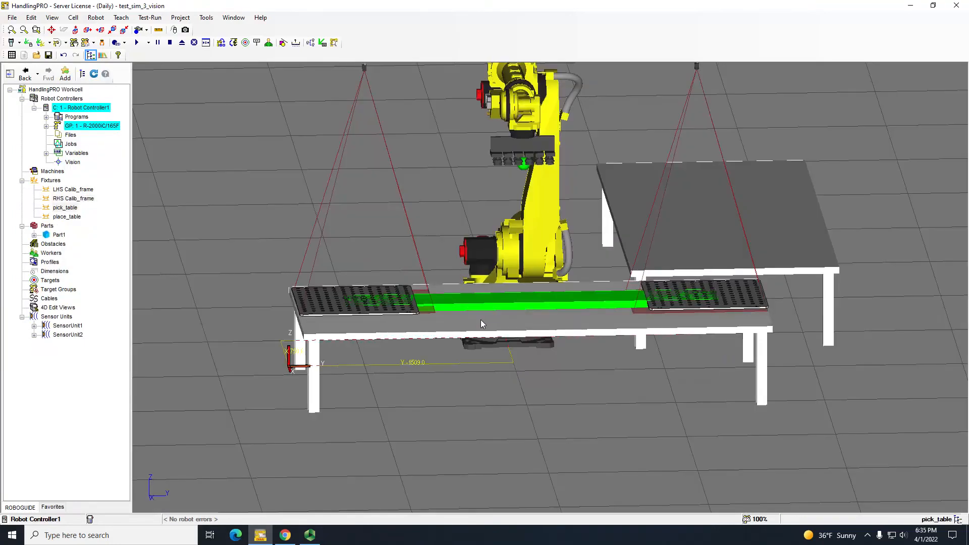
double_click(480, 319)
left_click(131, 88)
left_click(87, 107)
left_click(87, 107)
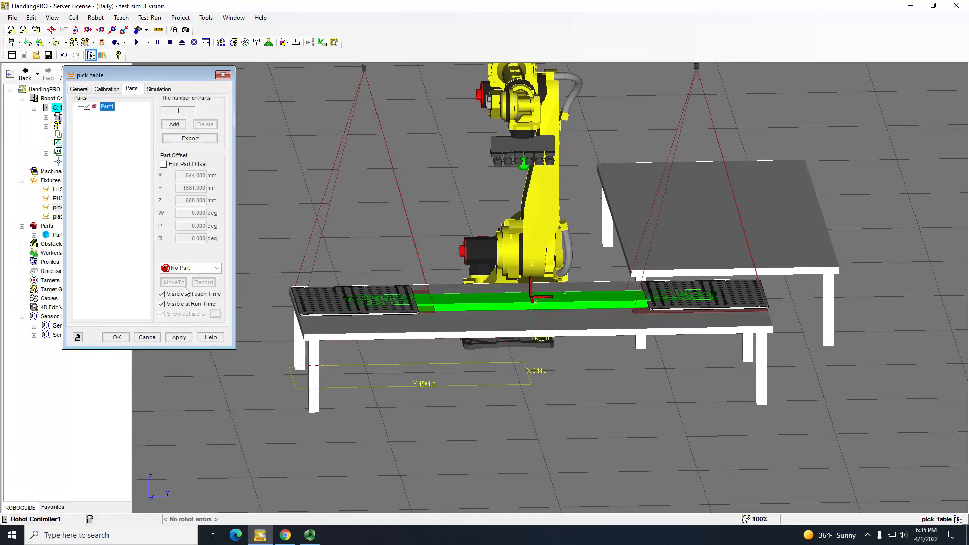
left_click(183, 338)
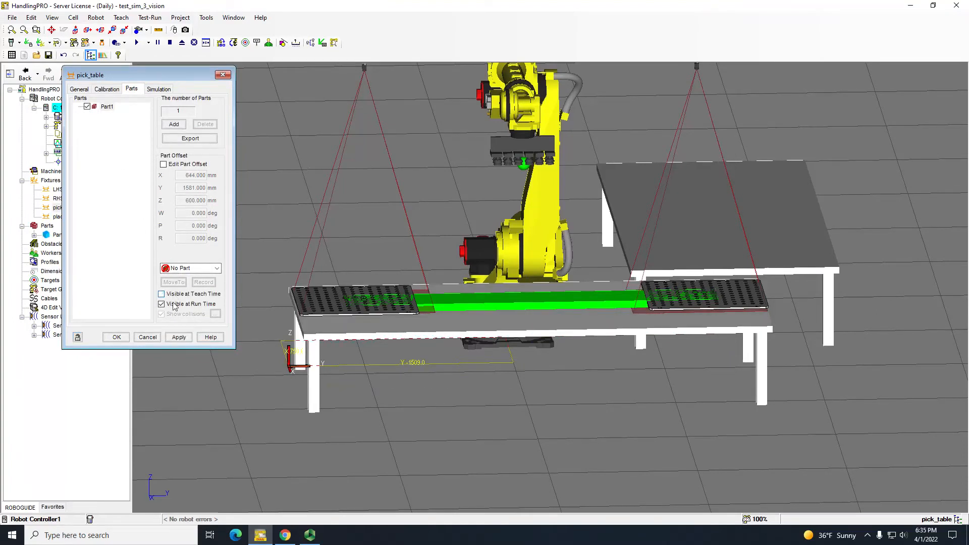
left_click(181, 344)
right_click_drag(502, 177, 525, 347)
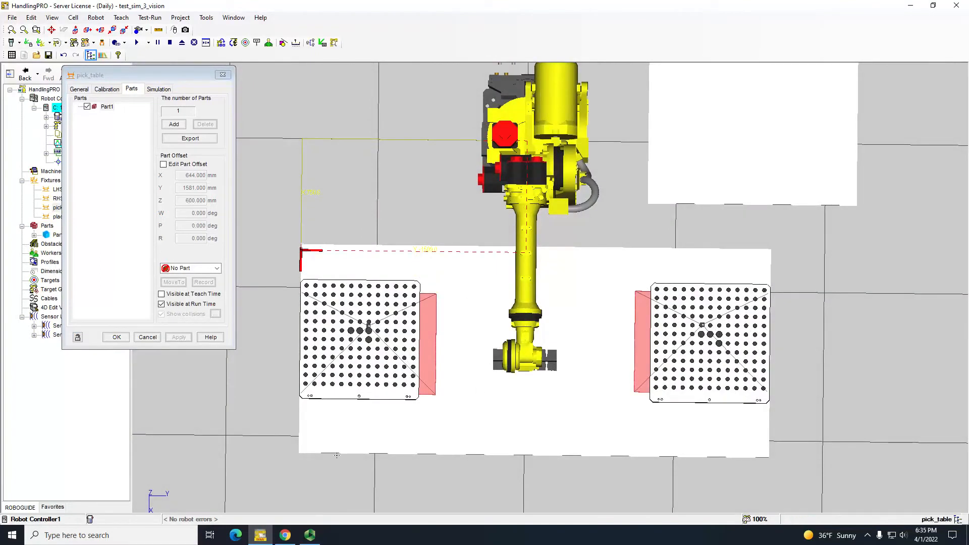
- Open iRVision Vision Setup from the robot's homepage in Internet Explorer and maximize its window
left_click(95, 17)
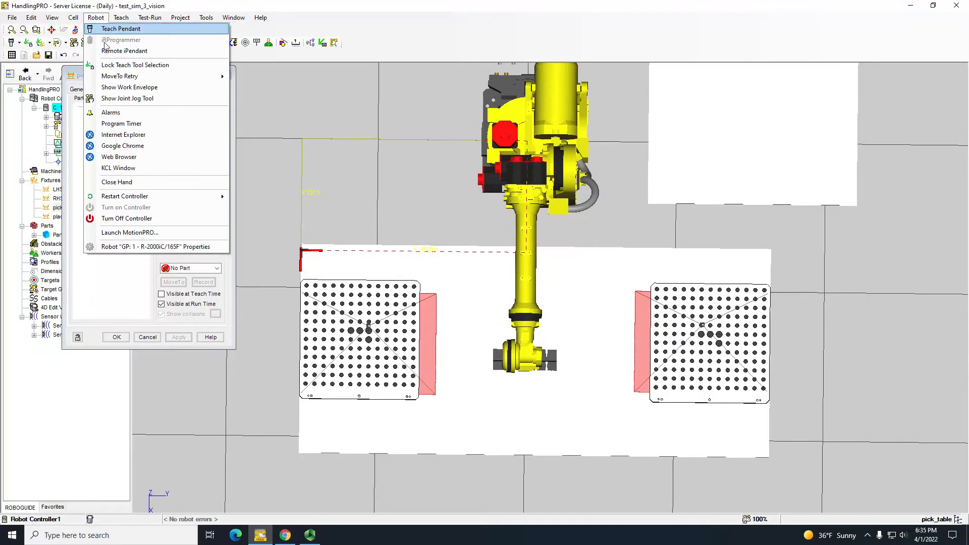
left_click(119, 136)
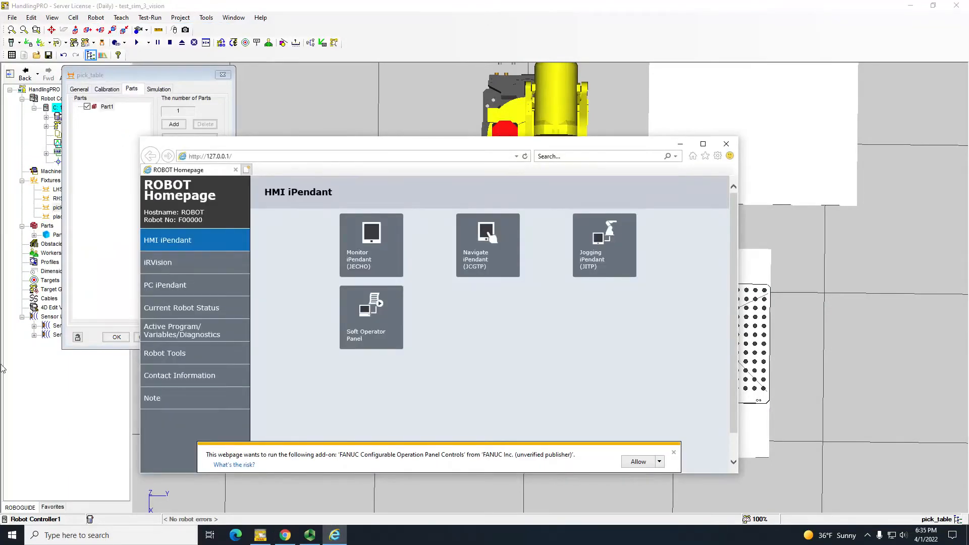
left_click(164, 263)
left_click(384, 250)
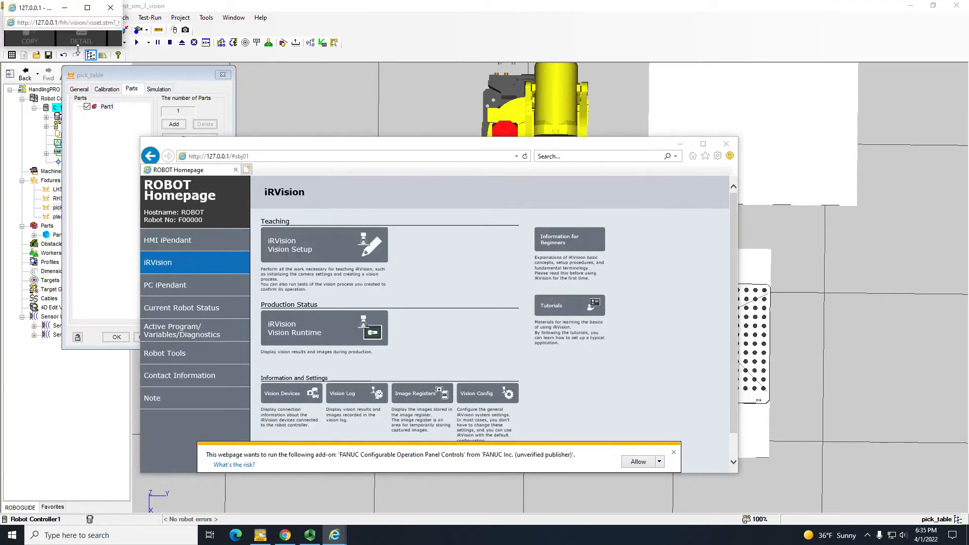
left_click(88, 8)
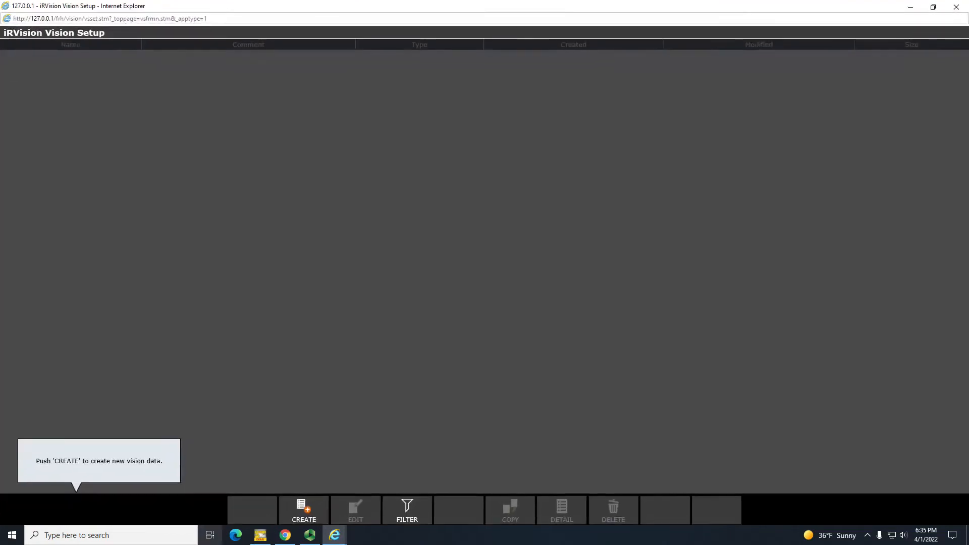
- Create new vision data of type 2D Camera named SIM_3_CAM
left_click(317, 509)
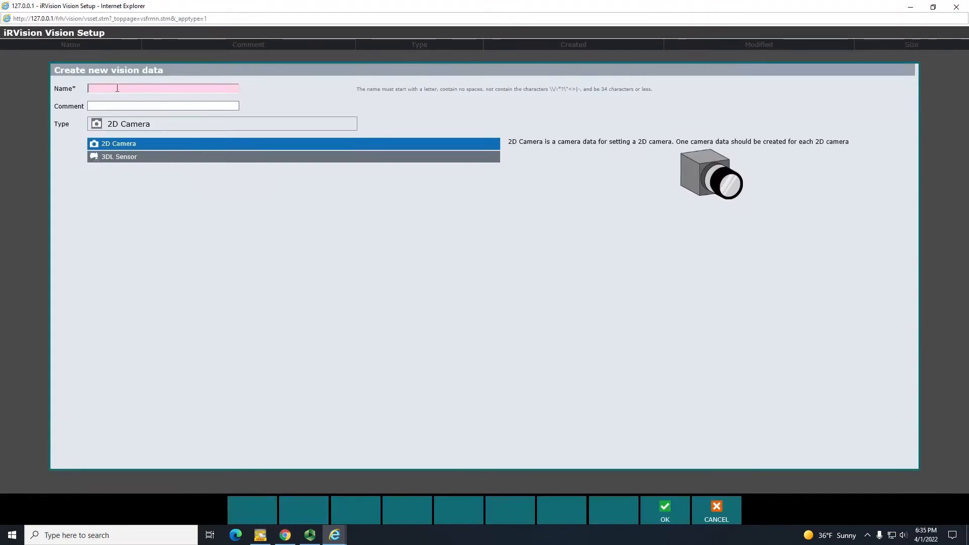
type("Calib")
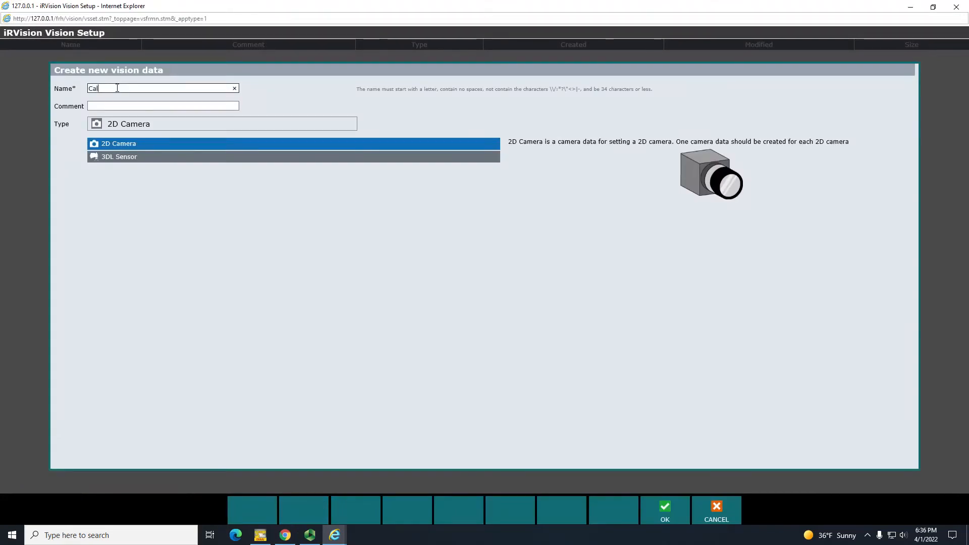
key("BackSpace")
key("BackSpace")
type("vi")
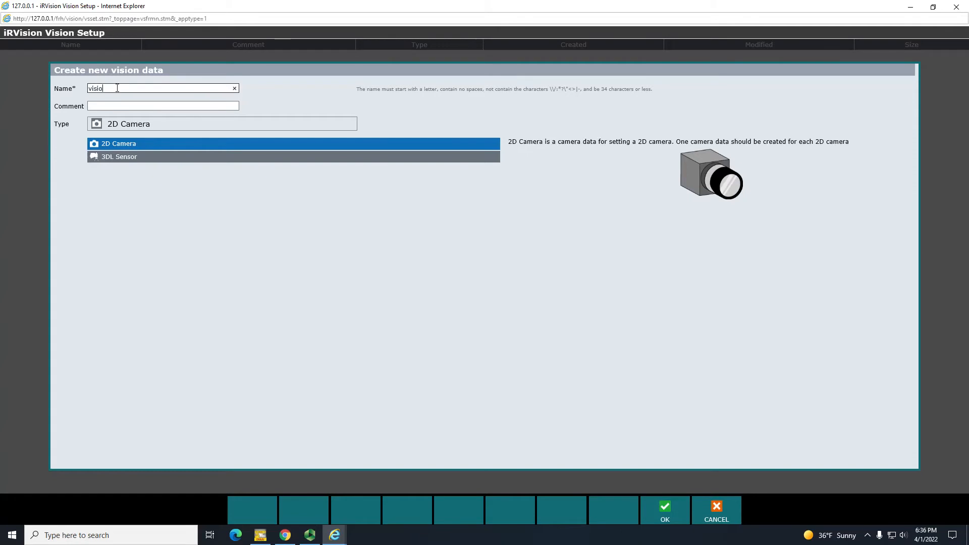
type("sio")
key("BackSpace")
key("BackSpace")
key("BackSpace")
key("BackSpace")
key("BackSpace")
type("si")
left_click(673, 510)
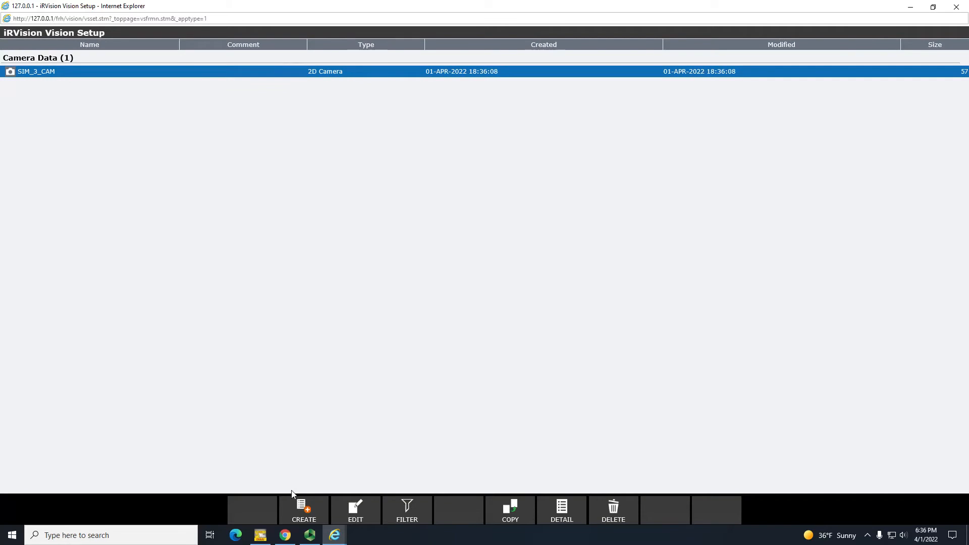
- Open the SIM_3_CAM camera data for editing with Advanced Mode as the default display mode
double_click(249, 73)
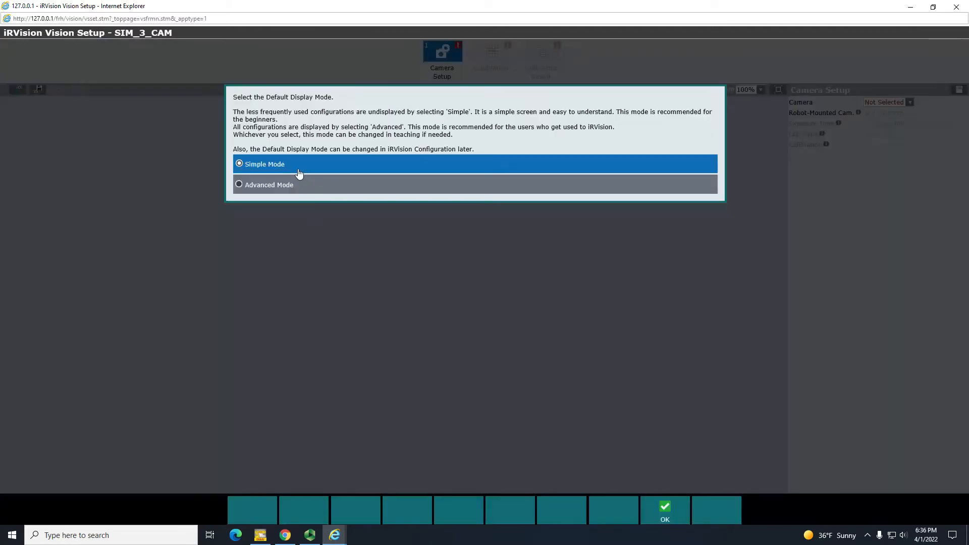
left_click(283, 185)
left_click(671, 512)
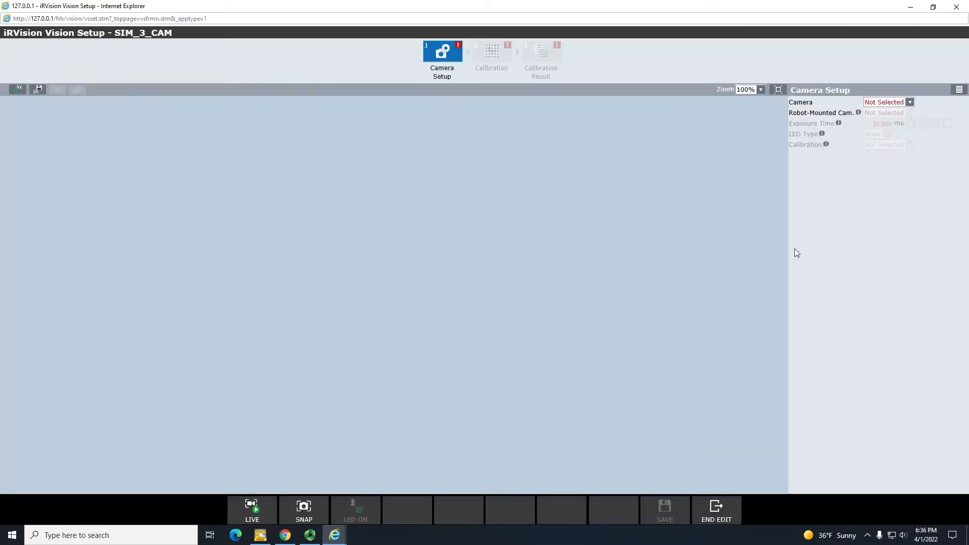
- Assign camera 1-1: SC130EF2C to SIM_3_CAM and start its live image
left_click(884, 102)
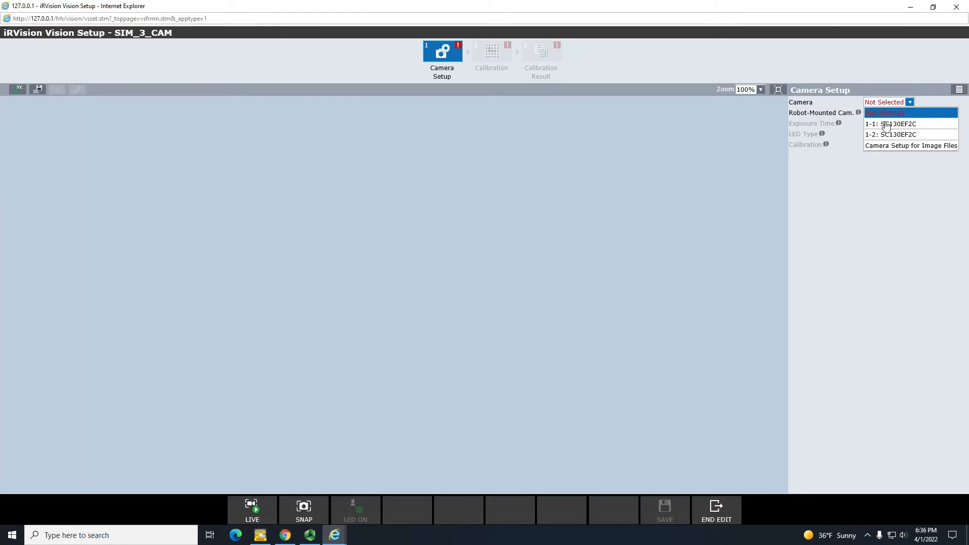
left_click(887, 124)
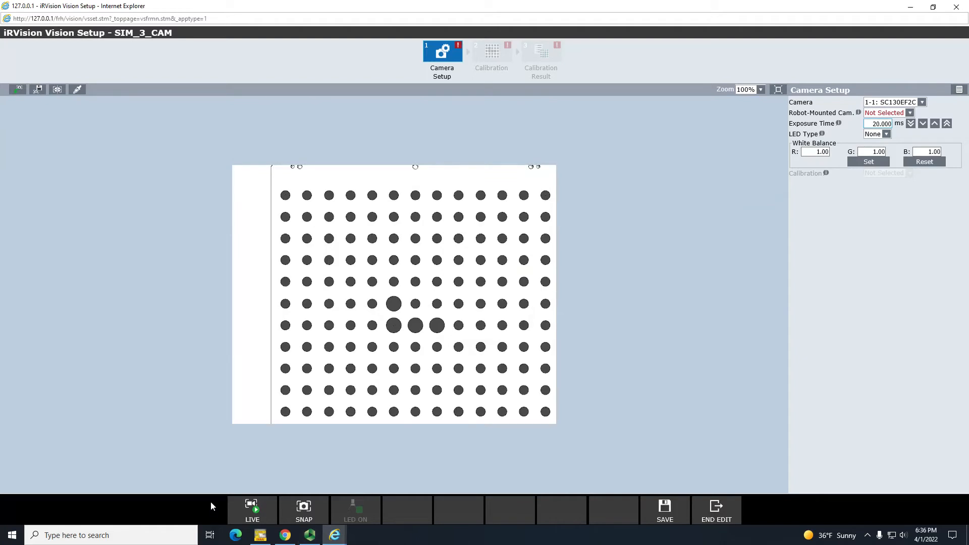
left_click(256, 512)
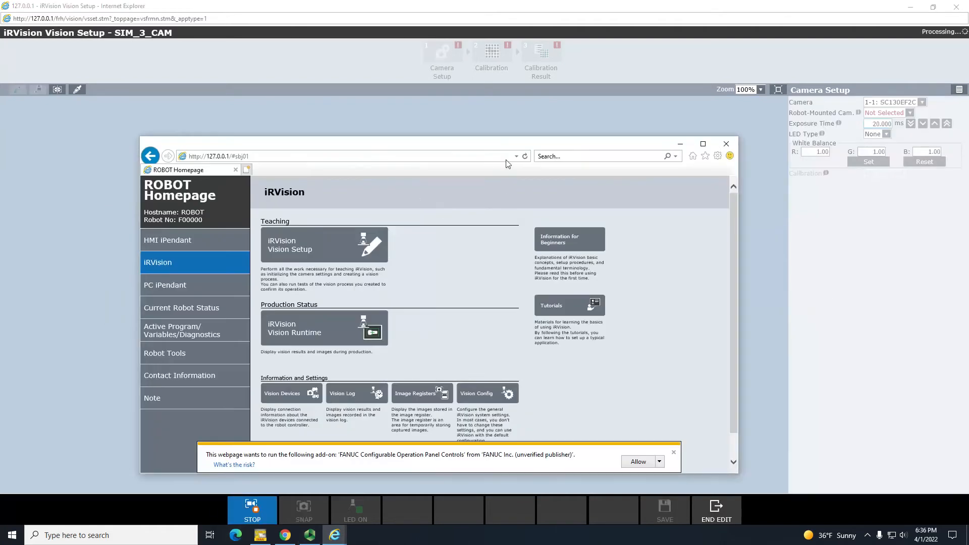
- Switch to the HandlingPRO workcell, close the pick_table properties, and unlock SensorUnit1's location values
left_click(285, 535)
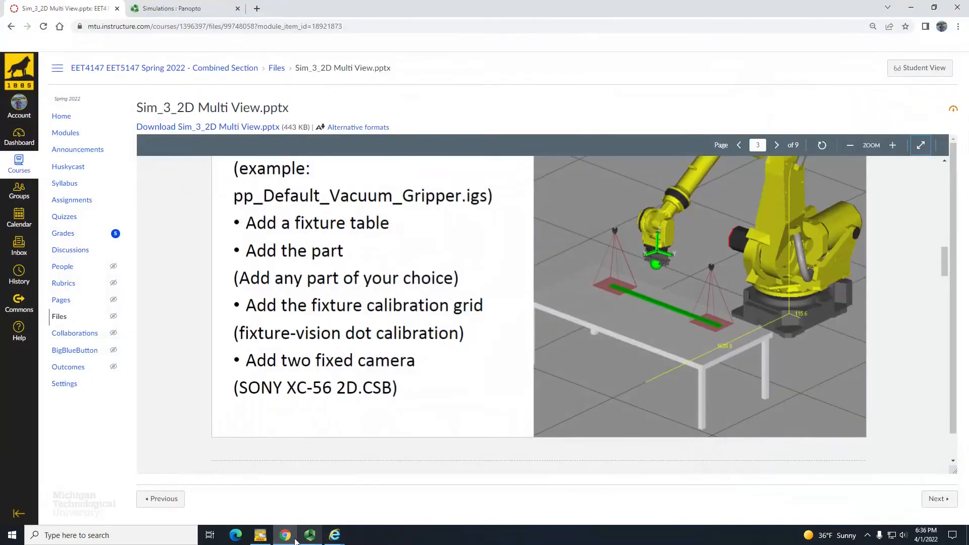
left_click(271, 537)
right_click_drag(348, 434, 363, 313)
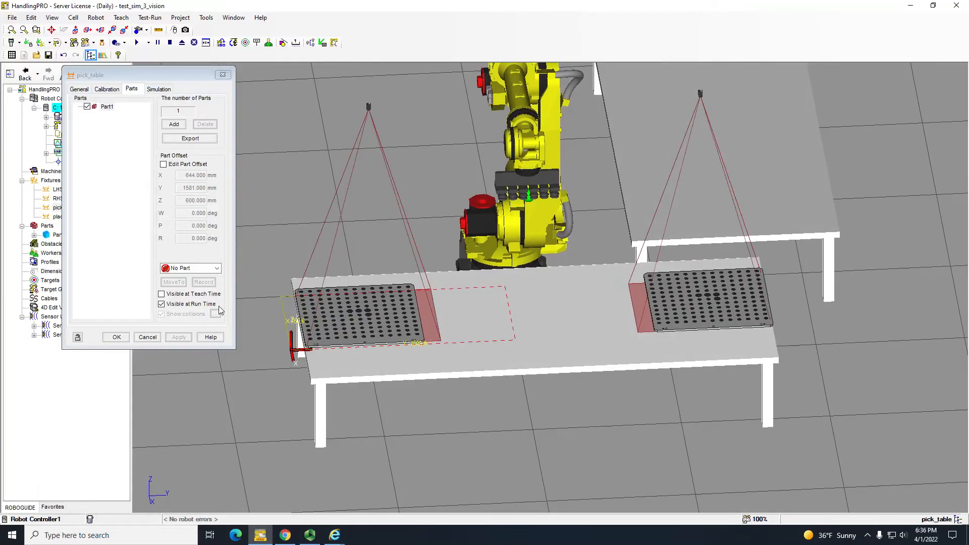
left_click(147, 337)
left_click(67, 326)
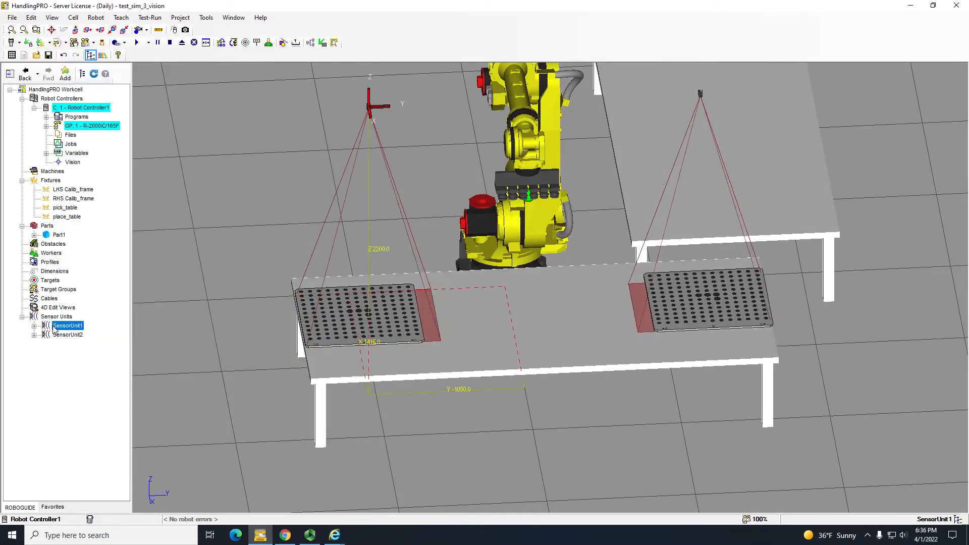
double_click(76, 326)
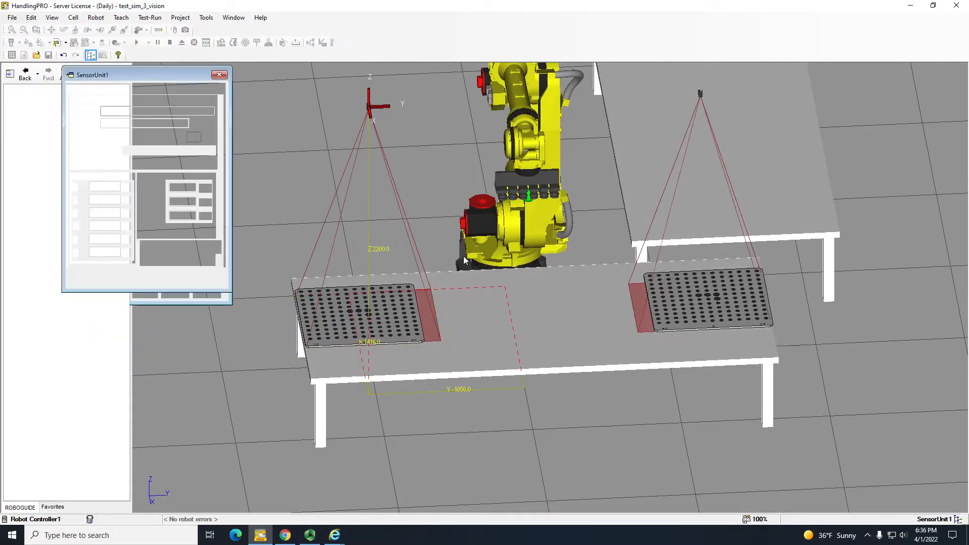
left_click(156, 259)
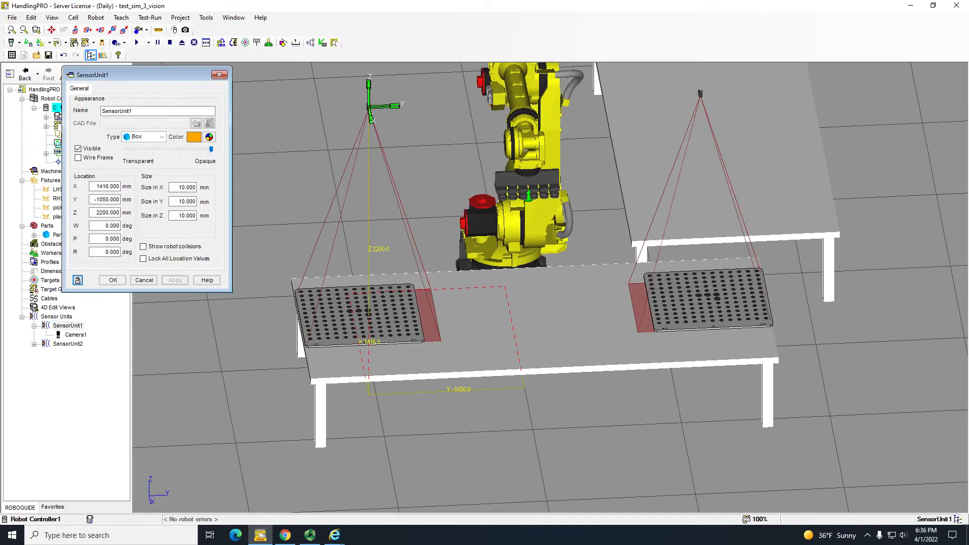
- Raise SensorUnit1 to Z 2500 mm and check the calibration grid in the iRVision live image
left_click_drag(369, 99, 358, 66)
middle_click_drag(401, 187, 408, 240)
double_click(104, 213)
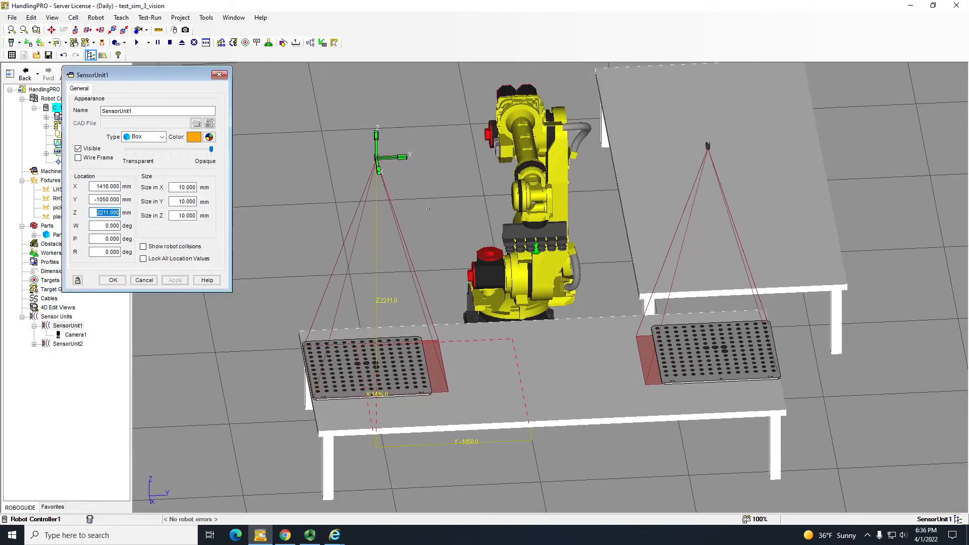
type("2500")
key("Return")
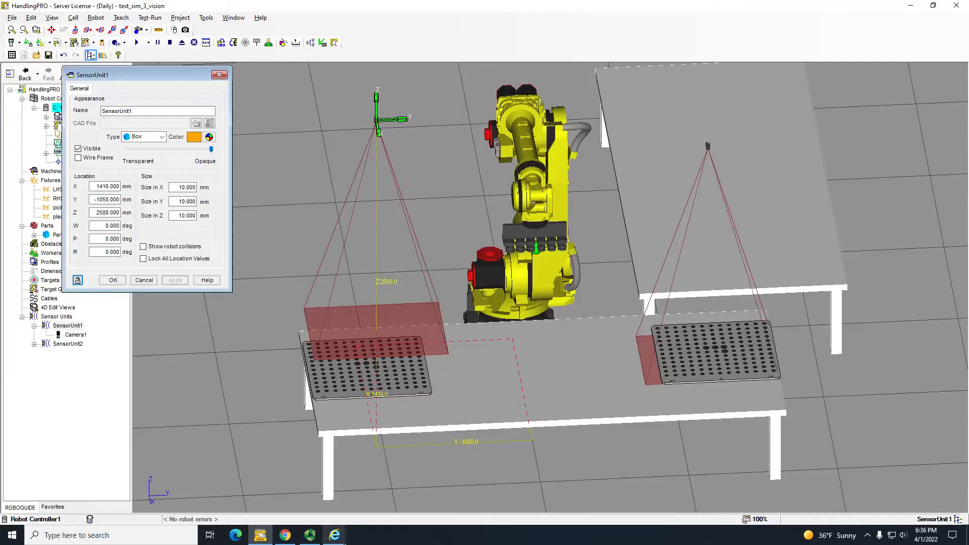
left_click(334, 535)
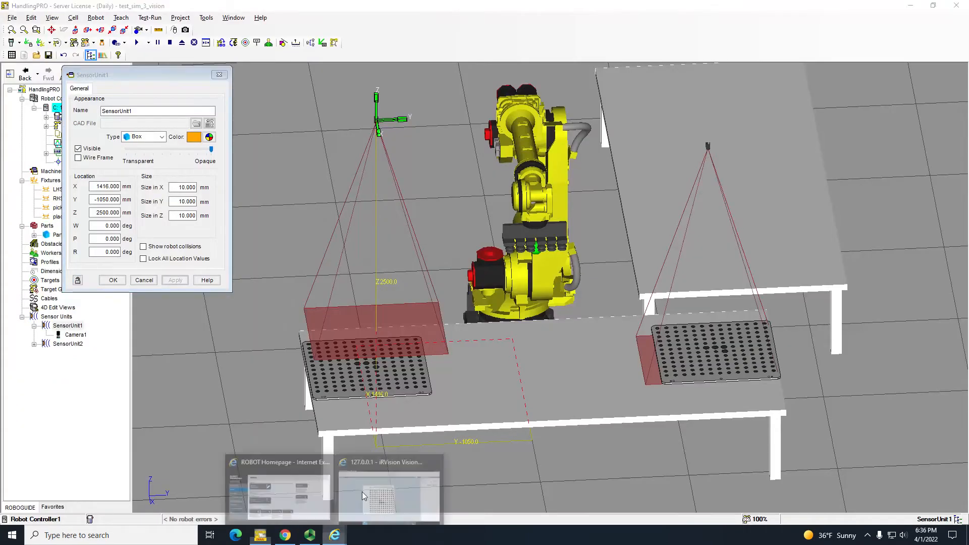
left_click(363, 496)
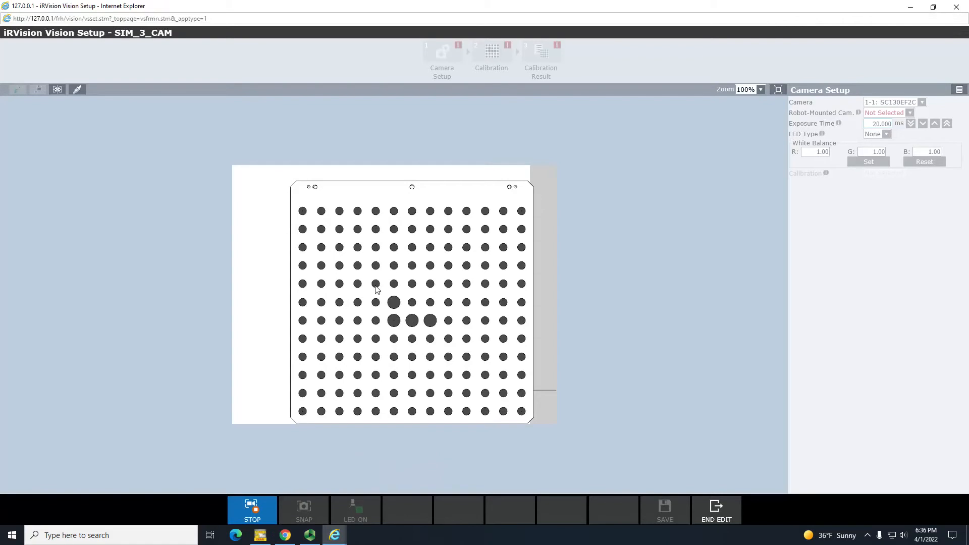
- Shift SensorUnit1 along X to about 1389 mm in the workcell and recheck the grid in the live image
key("alt+Tab")
right_click_drag(426, 309, 416, 407)
right_click_drag(392, 307, 384, 356)
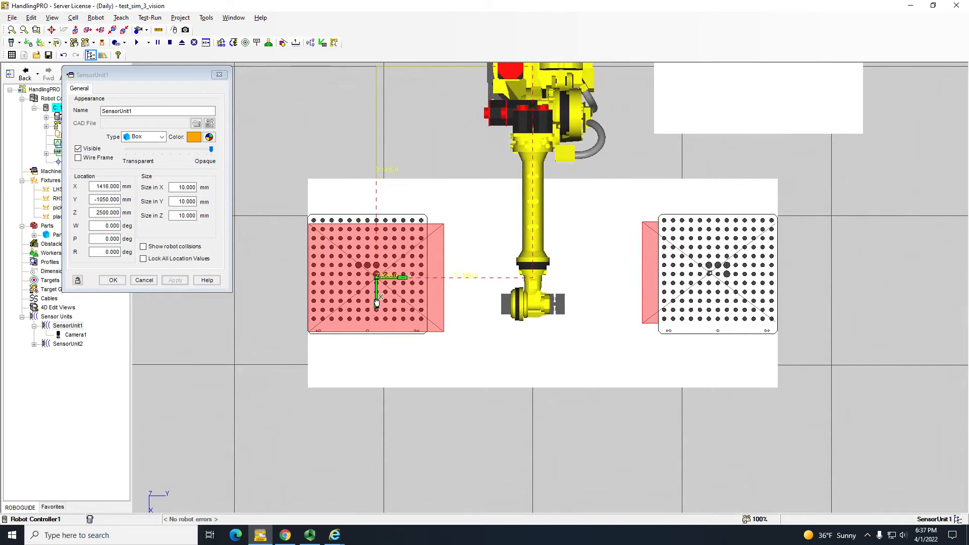
left_click_drag(376, 293, 380, 283)
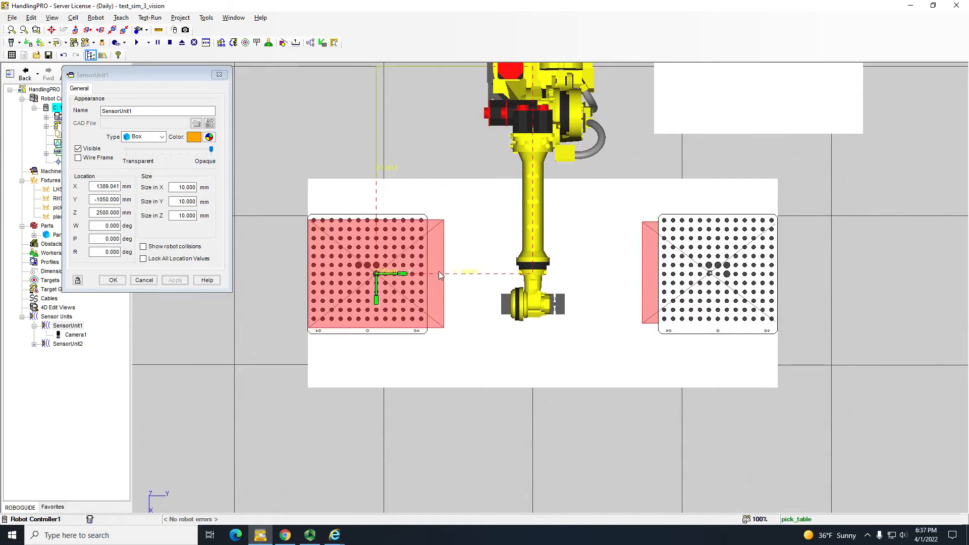
key("alt+Tab")
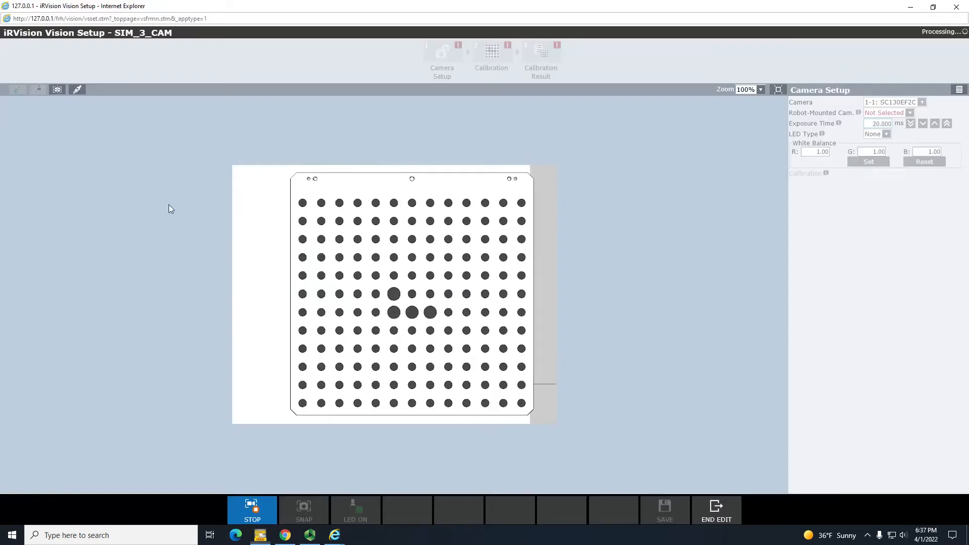
right_click(337, 281)
left_click(608, 262)
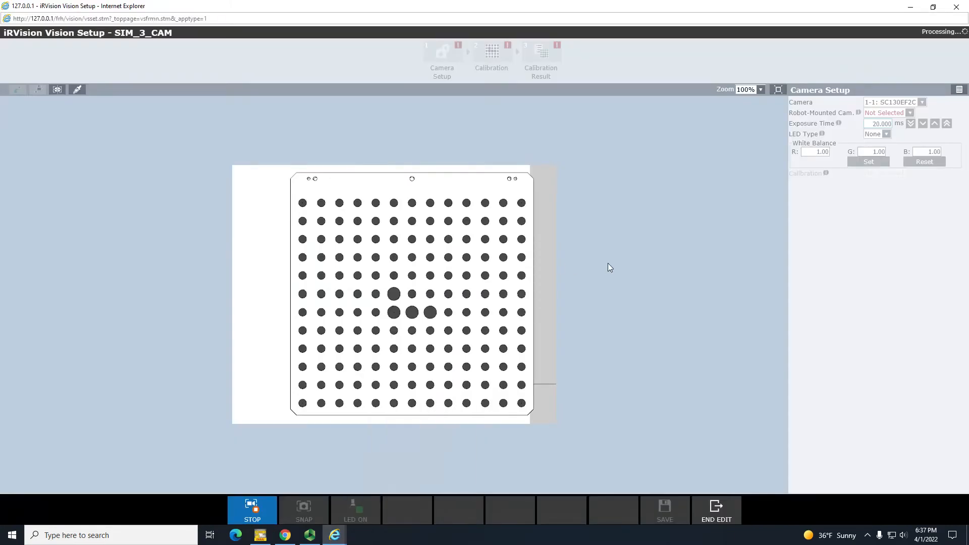
- Lock all location values of SensorUnit1 in the workcell and apply the change
key("alt+Tab")
left_click(145, 258)
left_click(175, 280)
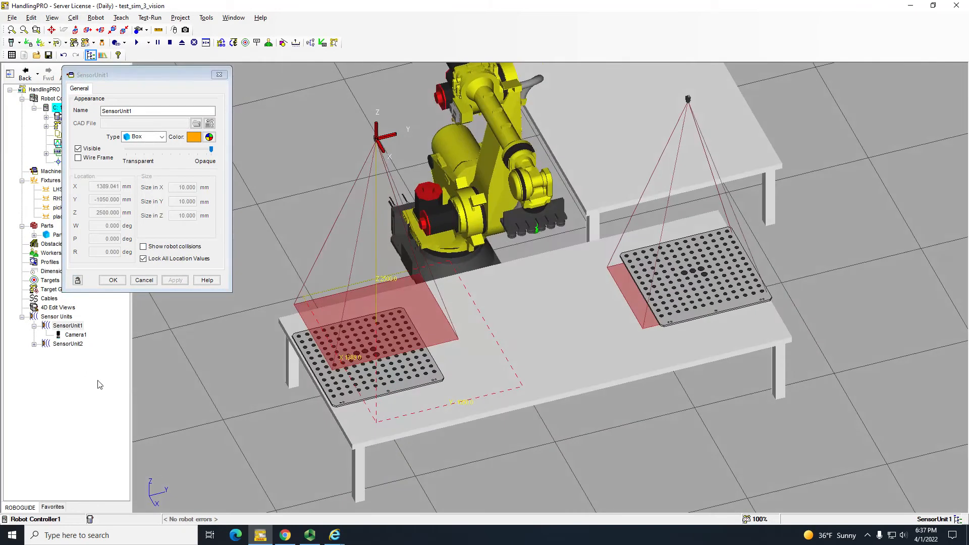
- Open the properties of SensorUnit1's Camera1 and save the workcell under the new name test_sim_3_visio
double_click(71, 336)
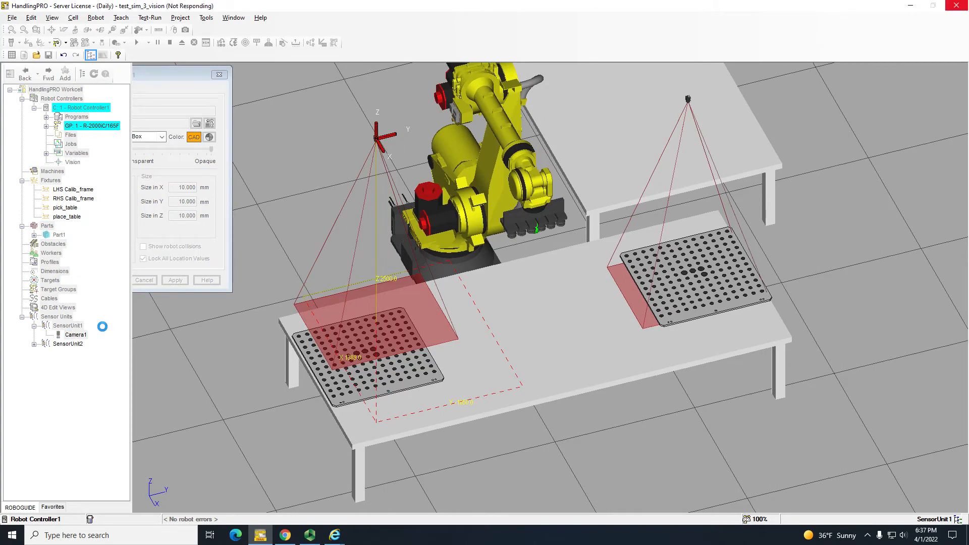
left_click(12, 19)
left_click(63, 77)
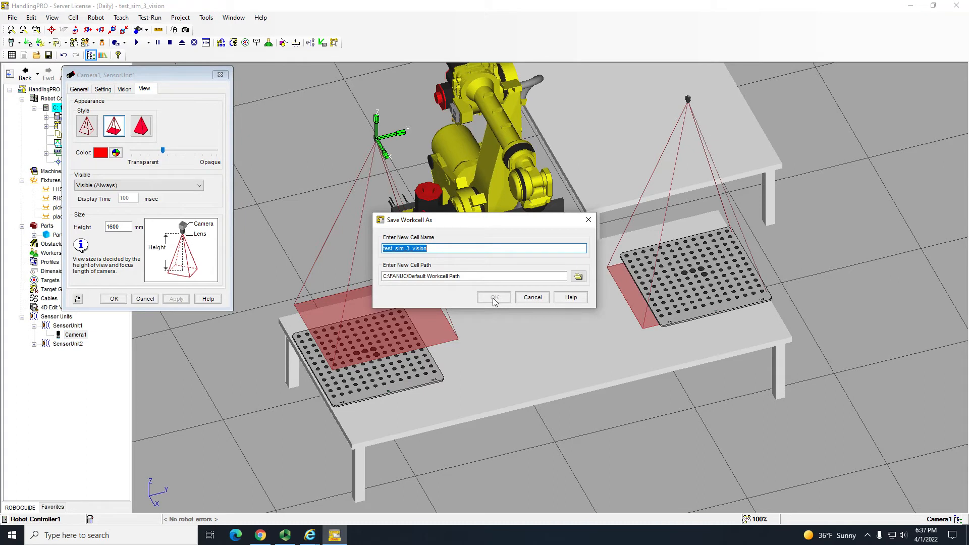
left_click(469, 250)
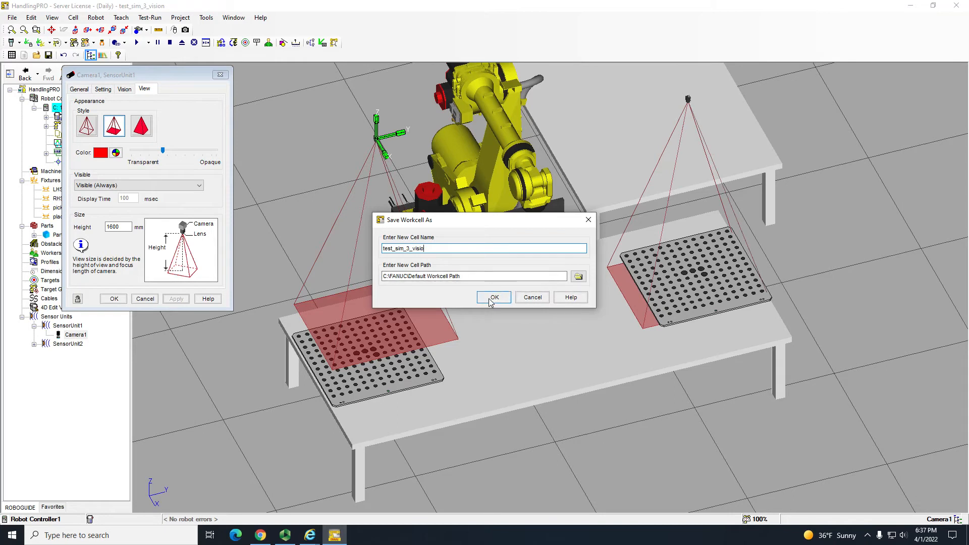
left_click(492, 299)
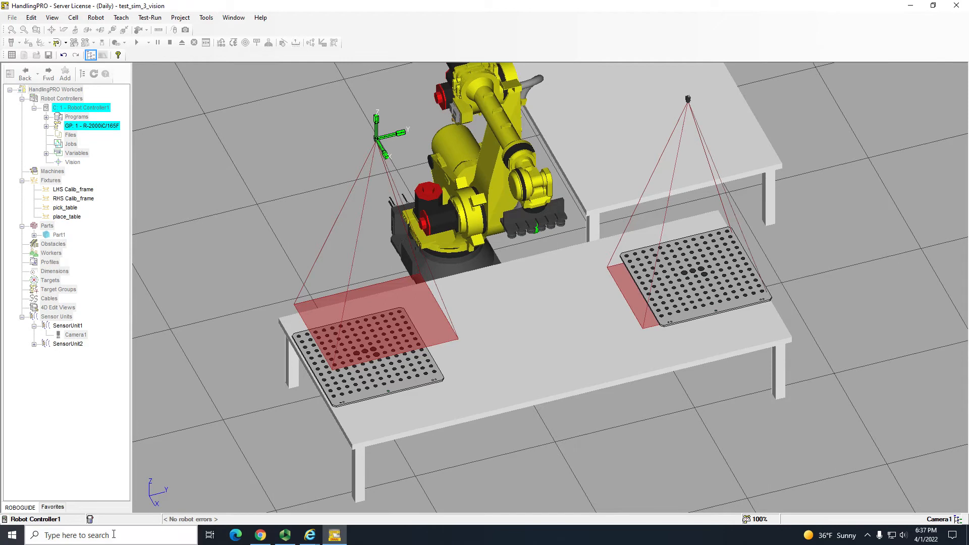
left_click(334, 535)
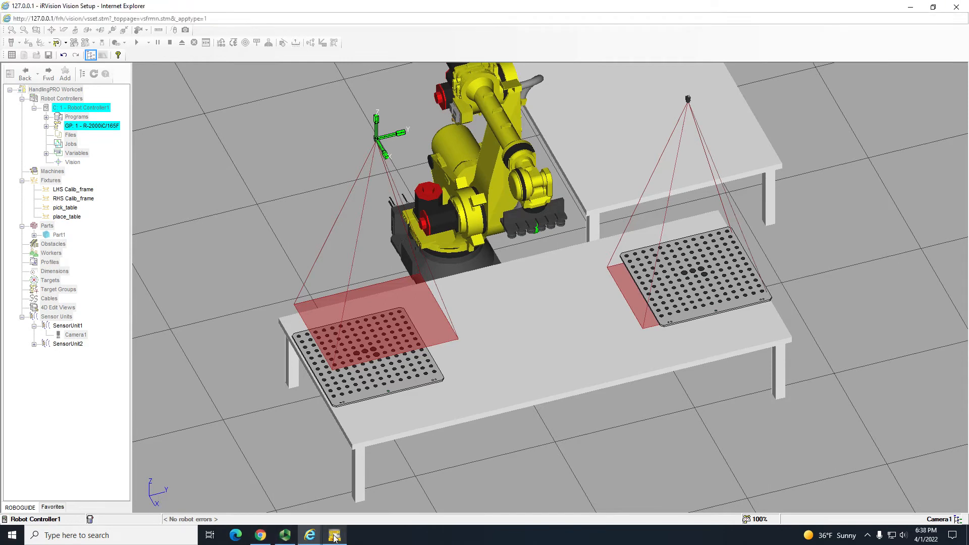
left_click(335, 535)
left_click(335, 535)
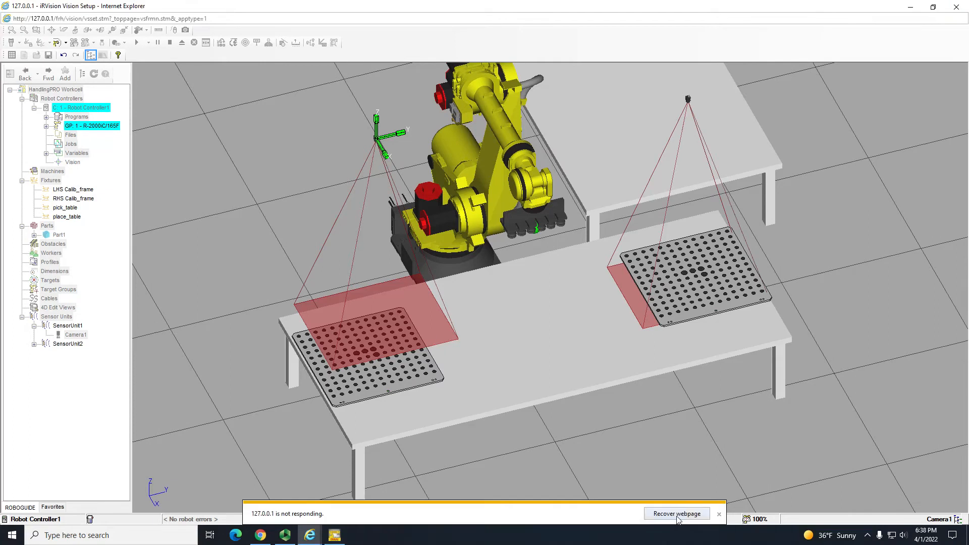
left_click(719, 514)
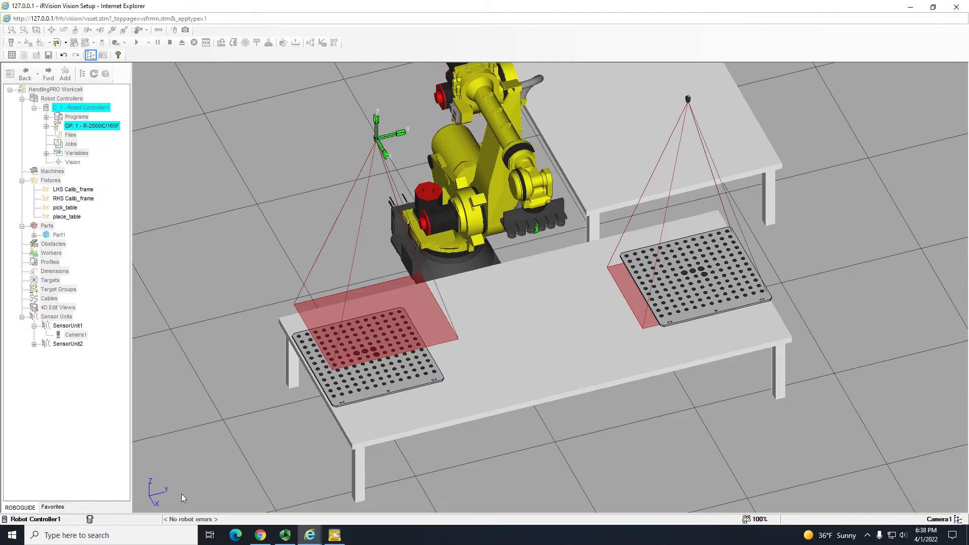
mouse_move(309, 535)
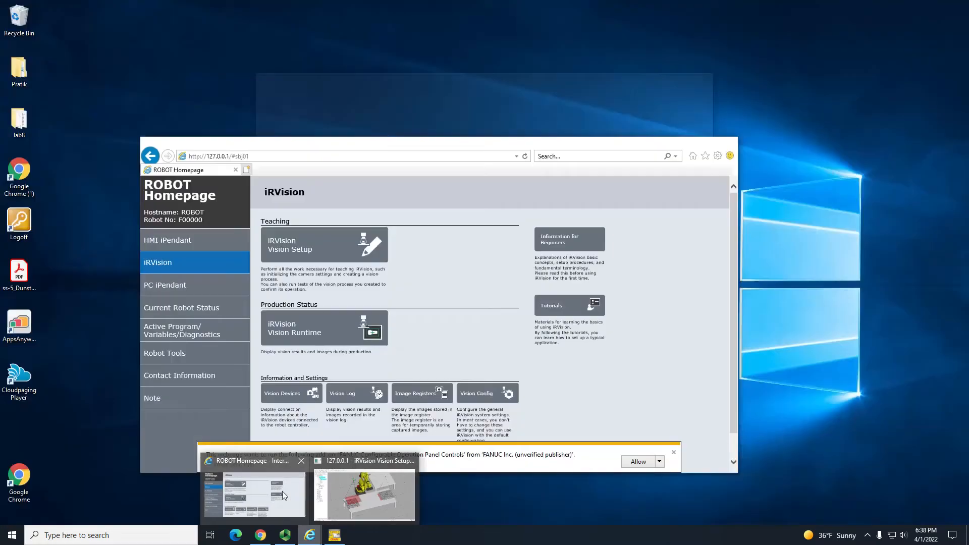
left_click(282, 497)
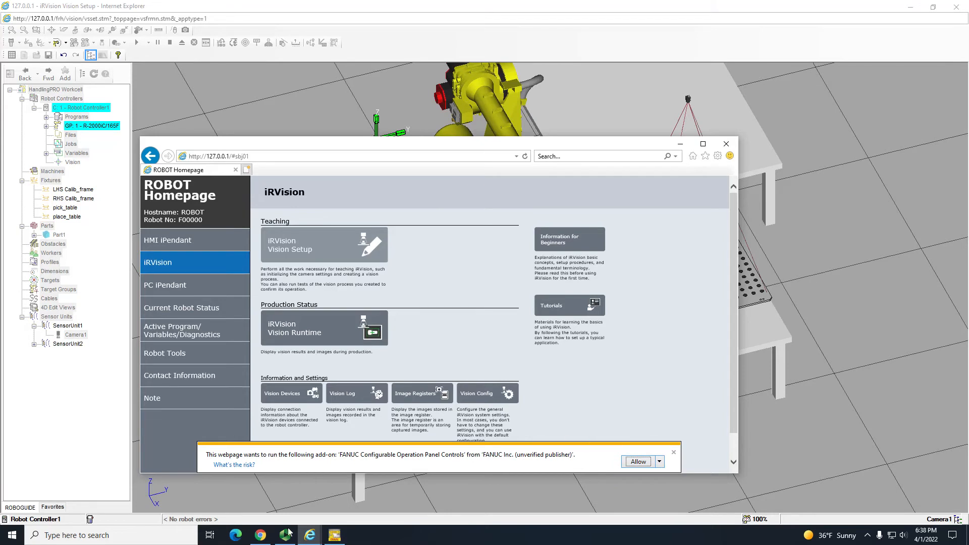
left_click(335, 535)
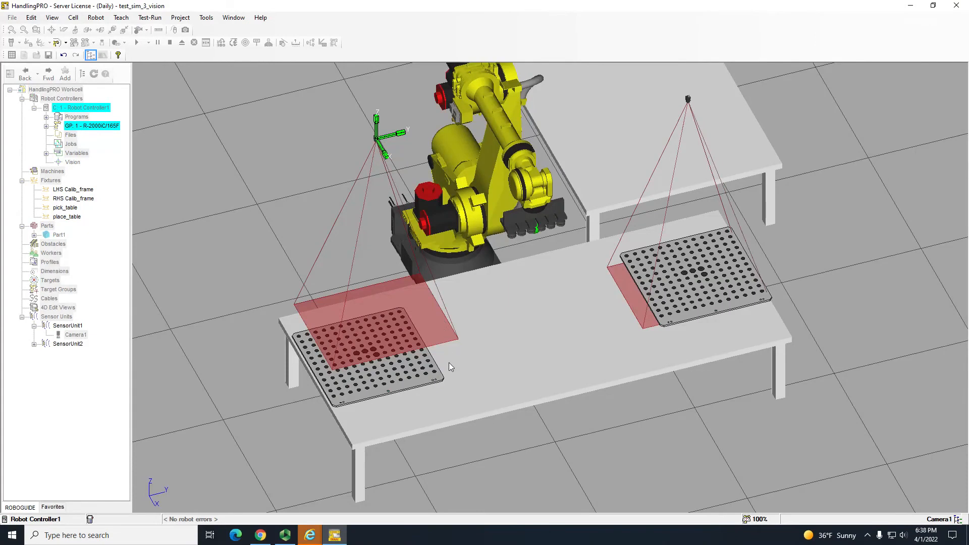
- Return to the iRVision Vision Setup window for SIM_3_CAM and dismiss its disconnection alert
mouse_move(310, 534)
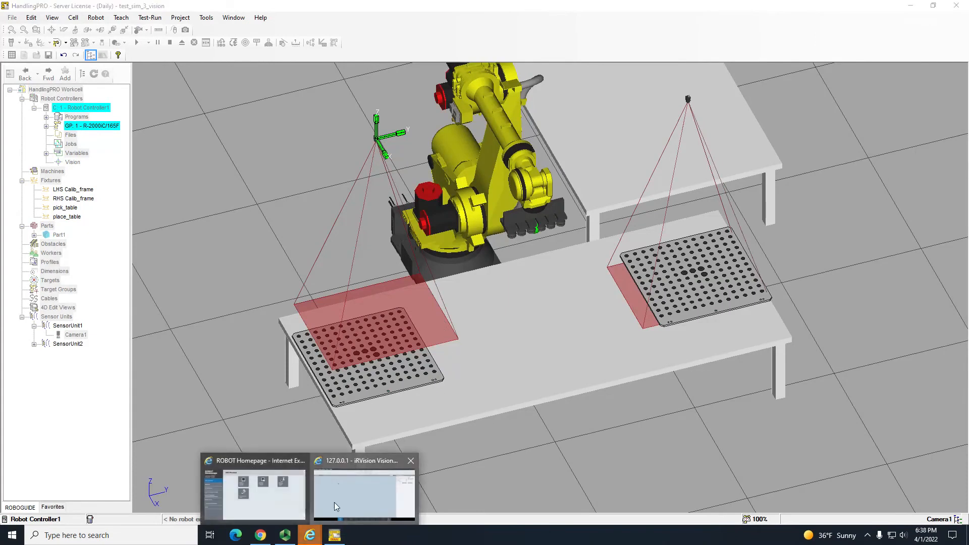
left_click(334, 501)
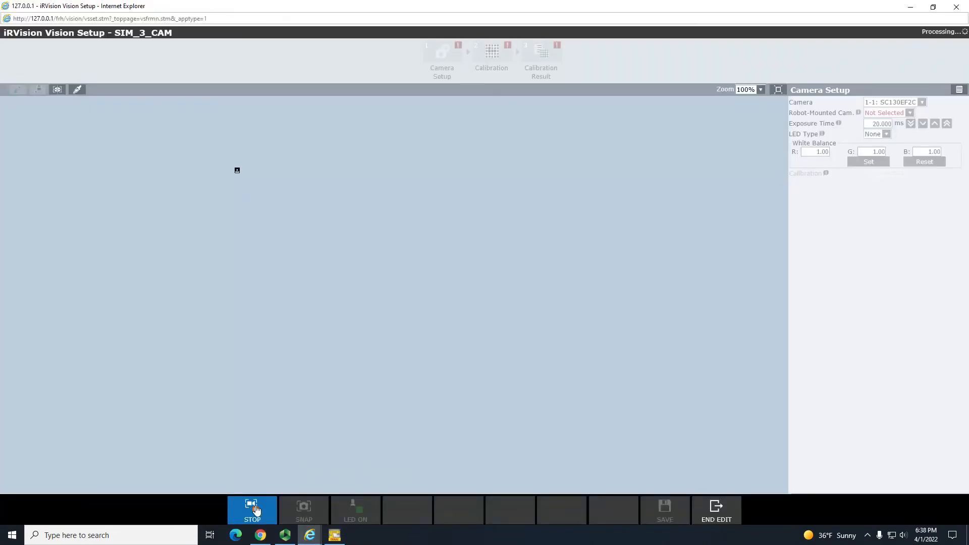
left_click(540, 266)
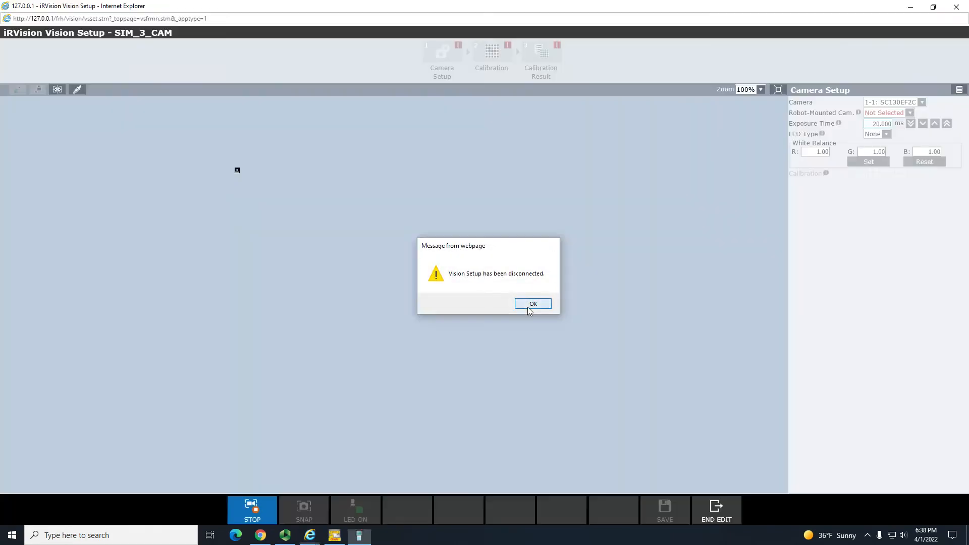
left_click(530, 304)
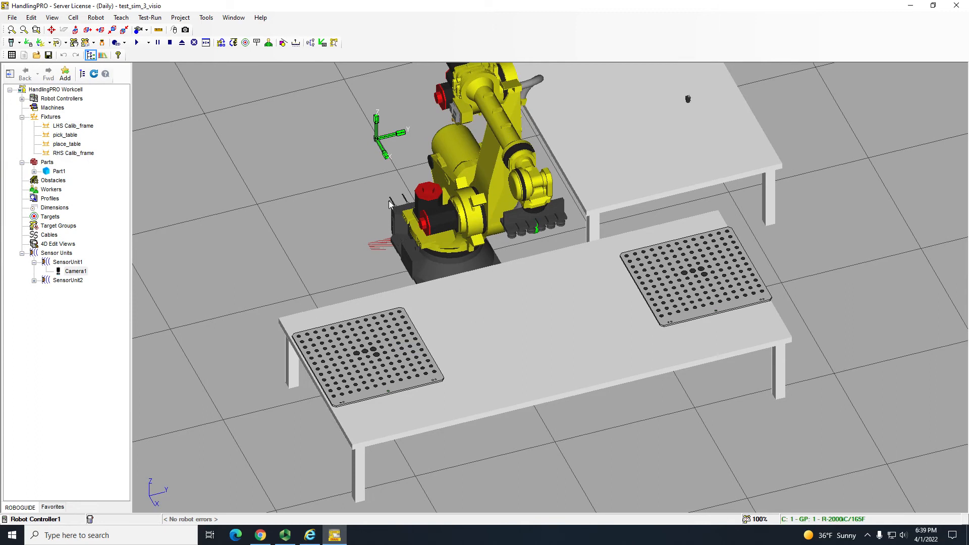
- Select SensorUnit2 above the second calibration grid and expand it to its camera
right_click_drag(392, 216, 364, 301)
left_click(69, 281)
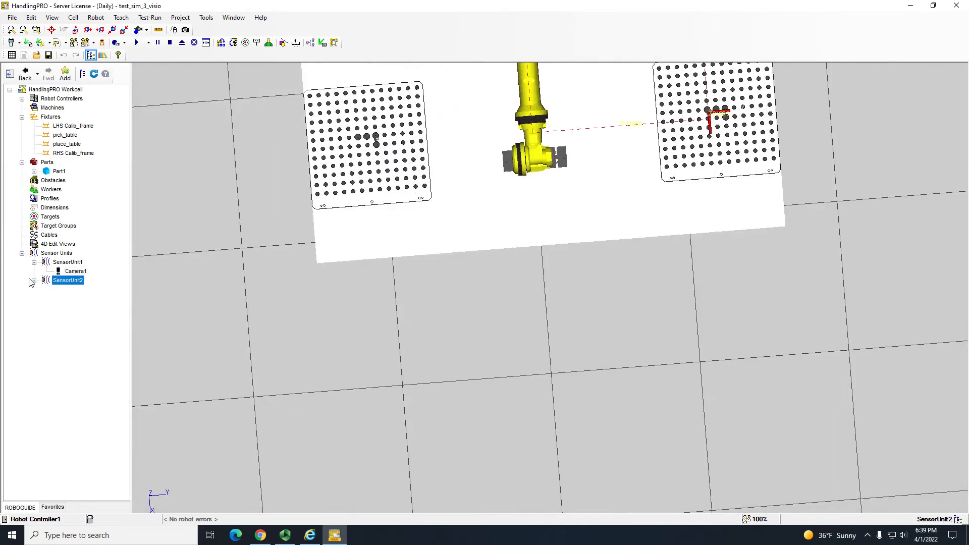
right_click_drag(222, 267, 327, 189)
scroll(520, 259, "down", 4)
right_click_drag(586, 267, 520, 302)
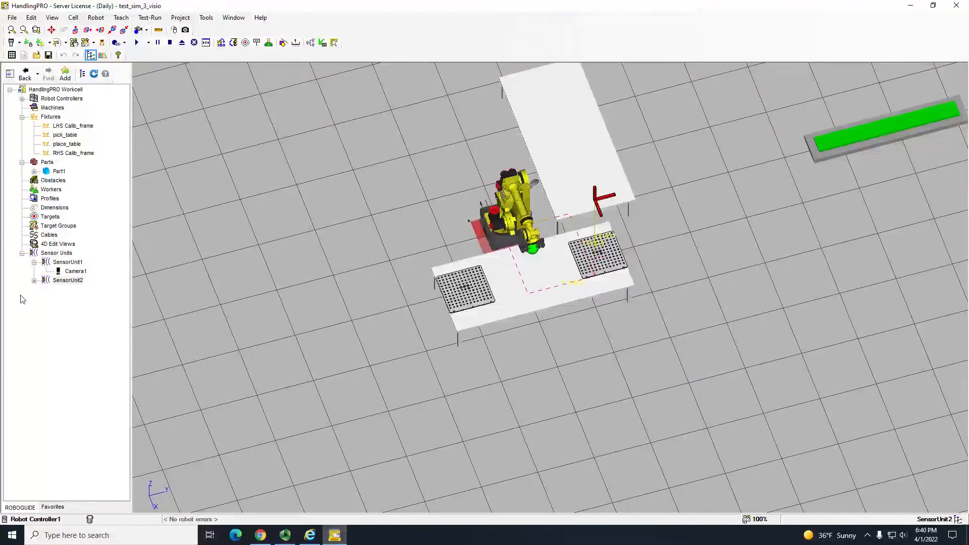
left_click(33, 281)
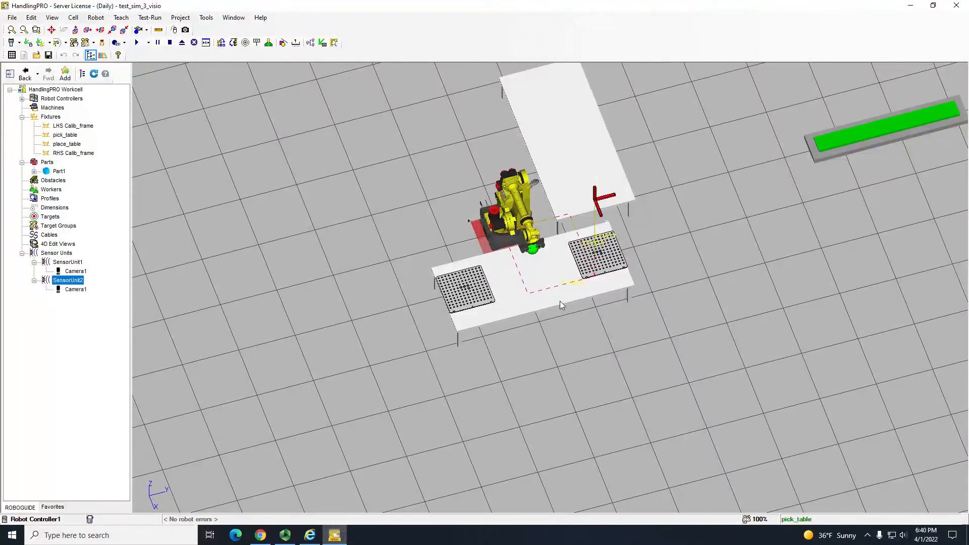
right_click_drag(525, 291, 488, 201)
- Compare the view settings of SensorUnit1's Camera1 and SensorUnit2's Camera1, closing each properties window
double_click(76, 272)
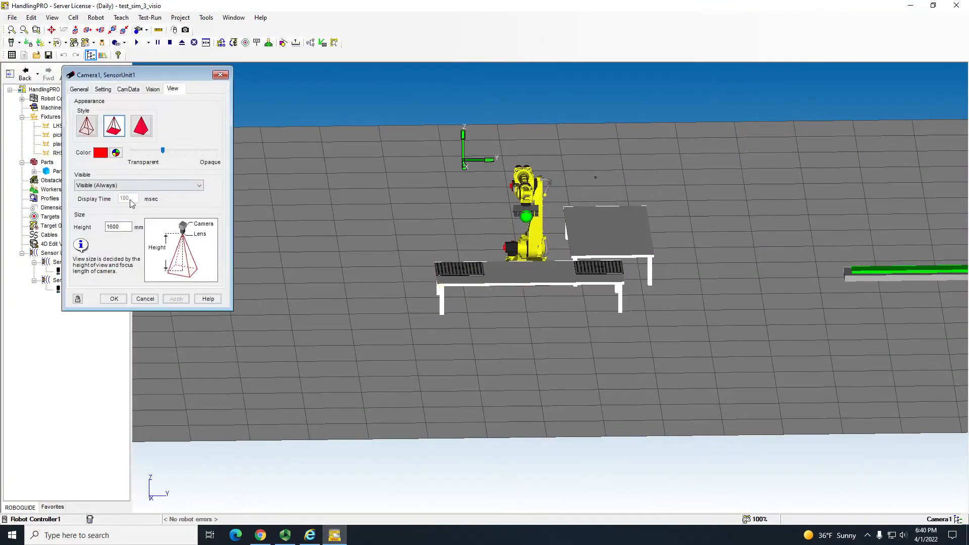
left_click(145, 299)
left_click(75, 289)
double_click(77, 291)
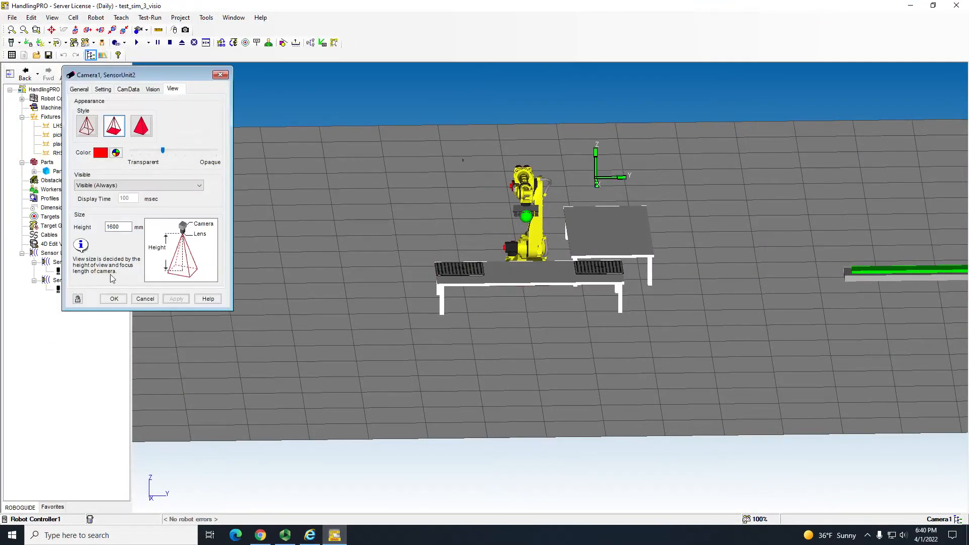
left_click(145, 299)
- Save the workcell test_sim_3_visio
left_click(11, 17)
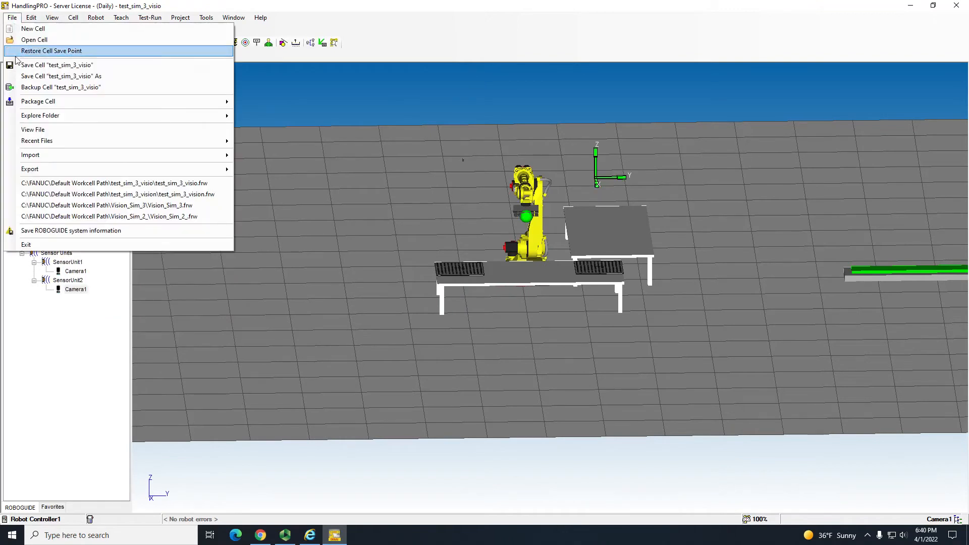
left_click(50, 65)
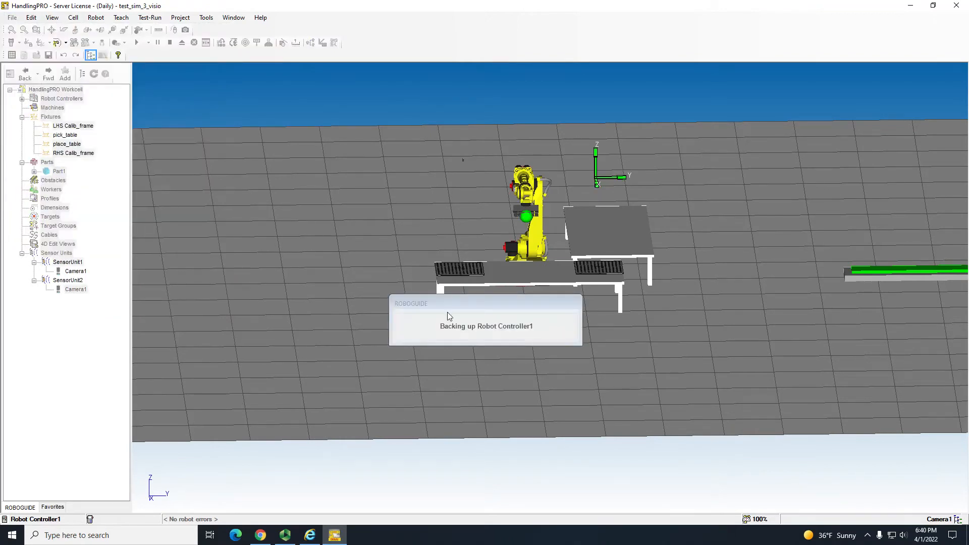
right_click_drag(463, 222, 469, 298)
scroll(469, 298, "up", 5)
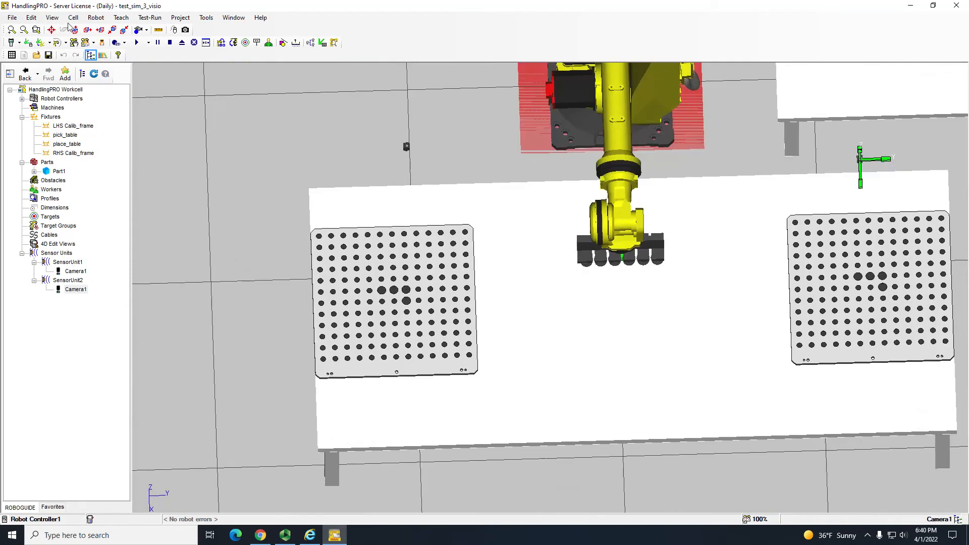
- Open the robot homepage in Internet Explorer and bring up the iRVision Vision Setup page
left_click(74, 17)
mouse_move(96, 17)
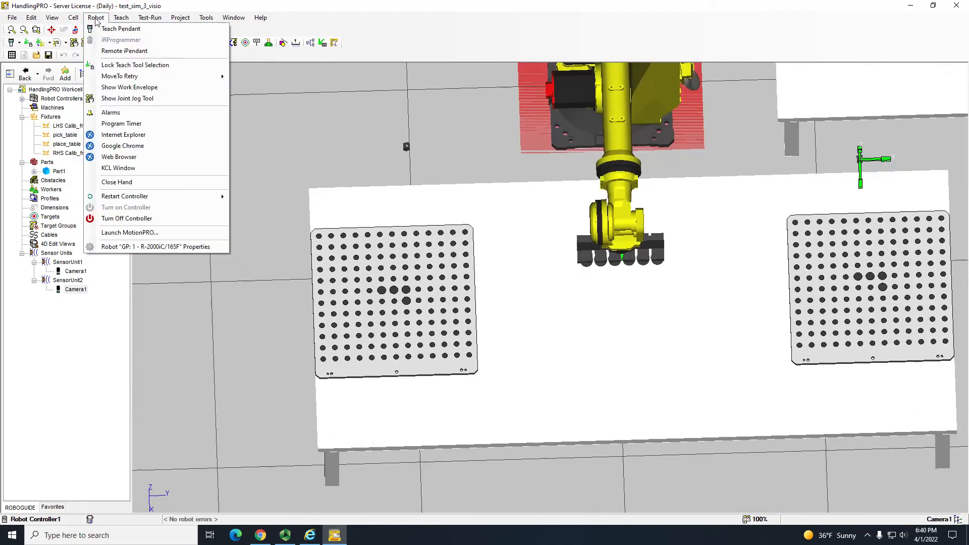
left_click(116, 135)
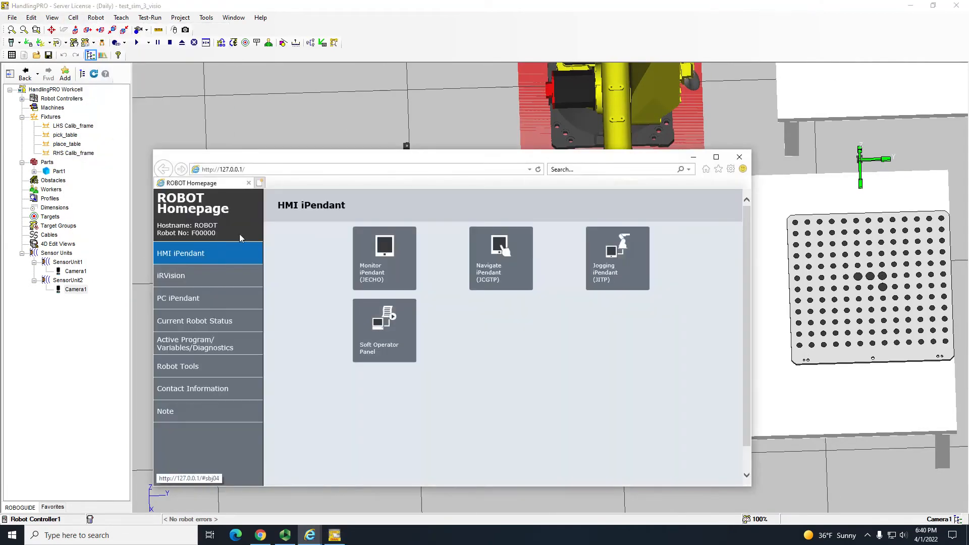
left_click(190, 286)
left_click(337, 275)
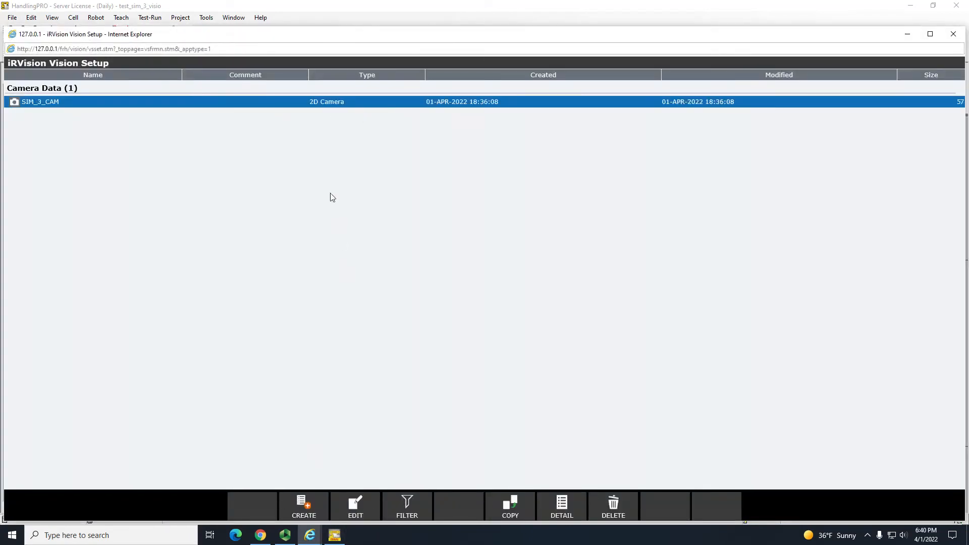
- Open the SIM_3_CAM camera data for editing and choose camera 1-1: SC130EF2C
double_click(293, 100)
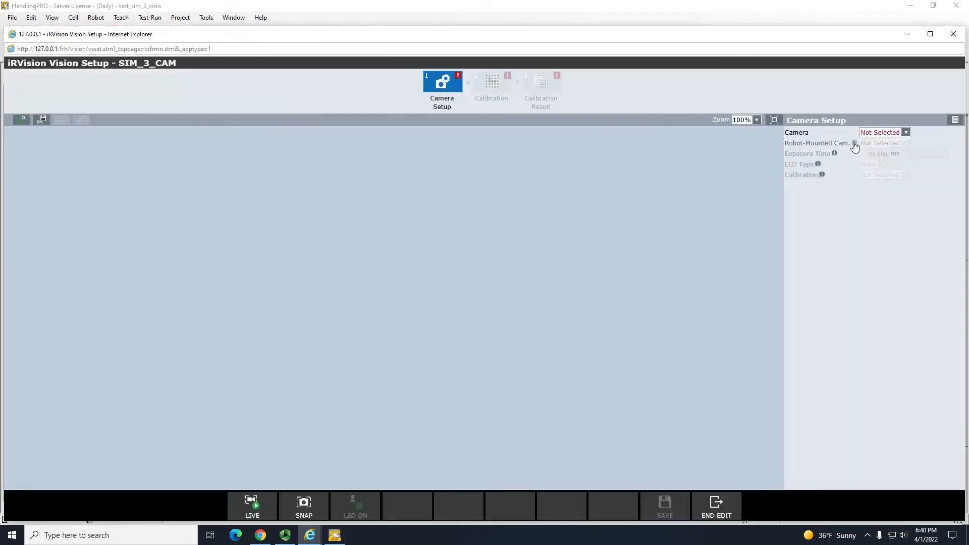
left_click(883, 132)
left_click(881, 154)
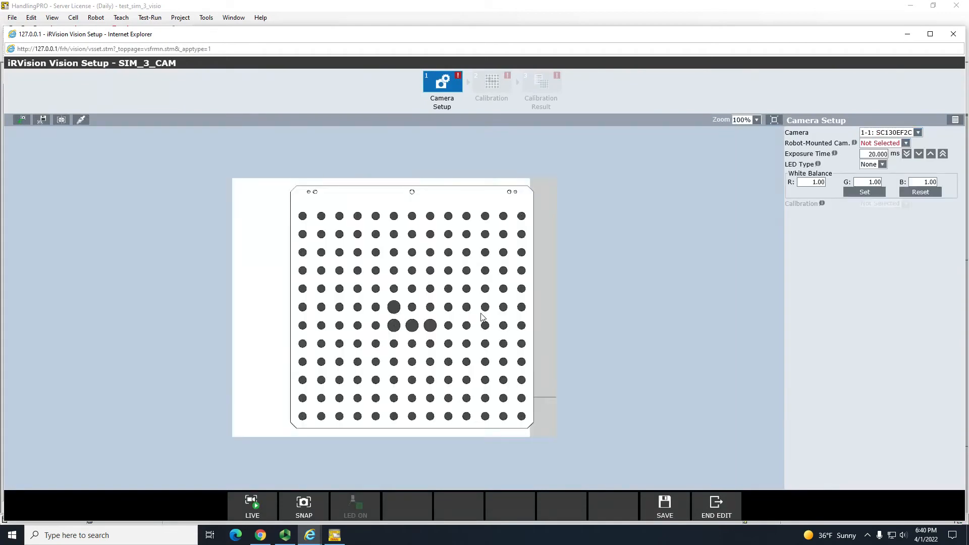
- Switch back to the ROBOGUIDE workcell and select SensorUnit1's Camera1 to inspect its position over the grid
key("alt+Tab")
key("alt+Tab")
left_click(343, 537)
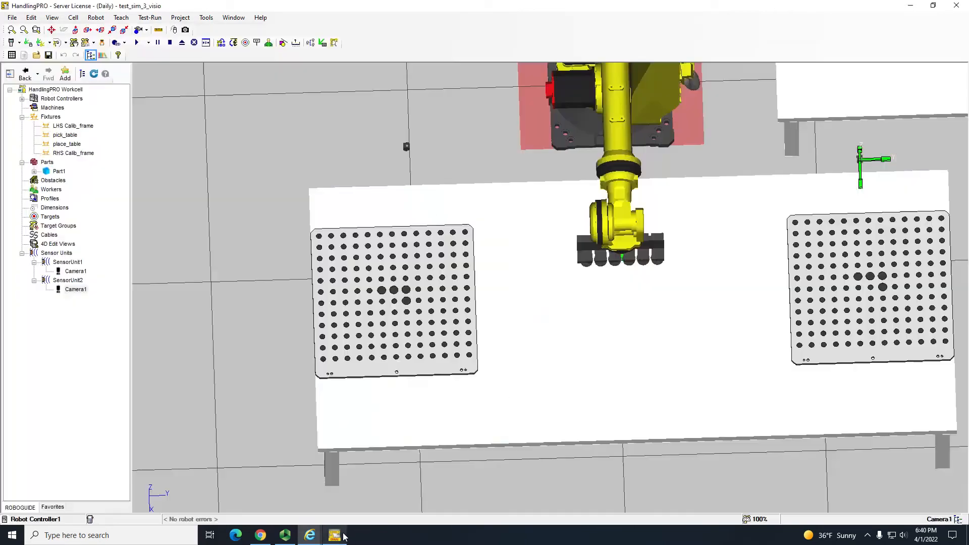
scroll(398, 288, "down", 3)
left_click(404, 186)
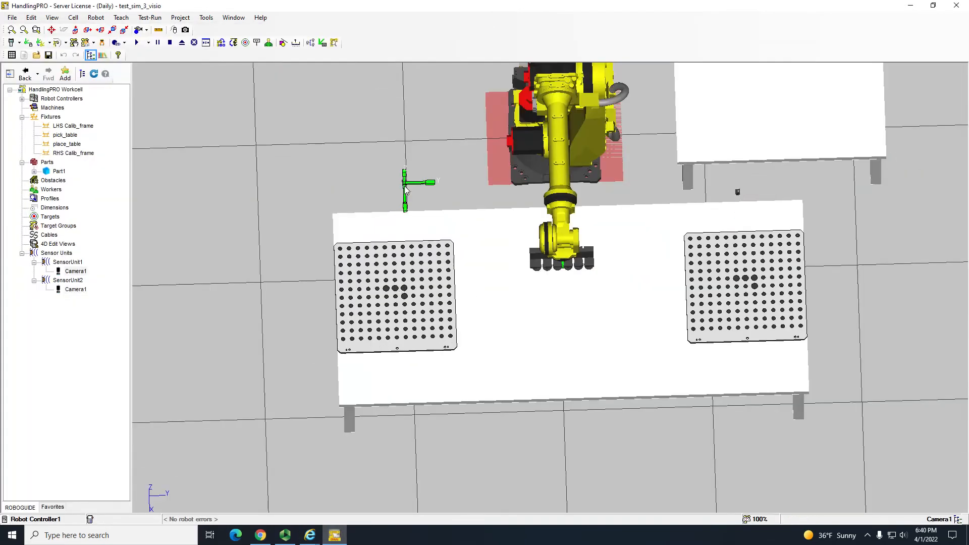
right_click_drag(525, 256, 391, 194)
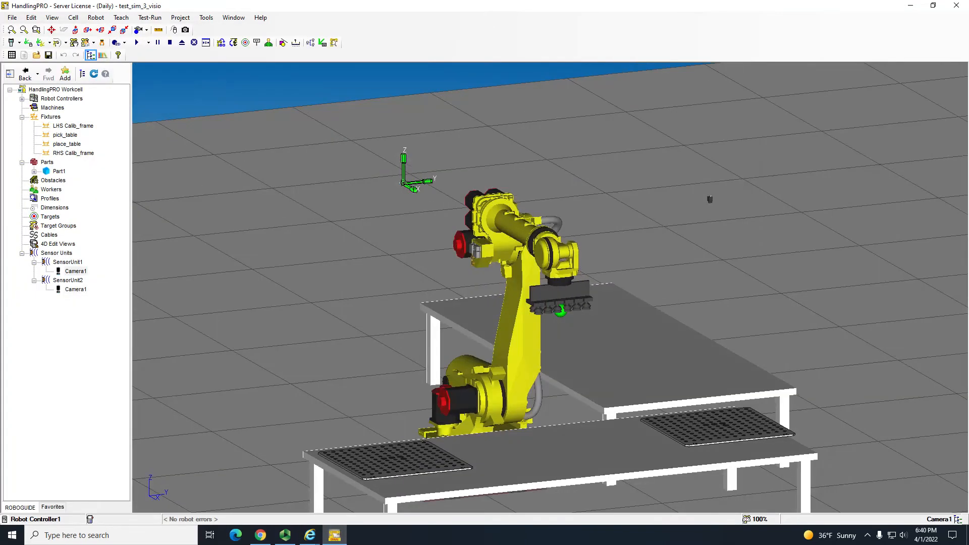
- Re-enter 1600 mm as the view height of SensorUnit1's Camera1 and check the same setting on SensorUnit2's Camera1
double_click(402, 184)
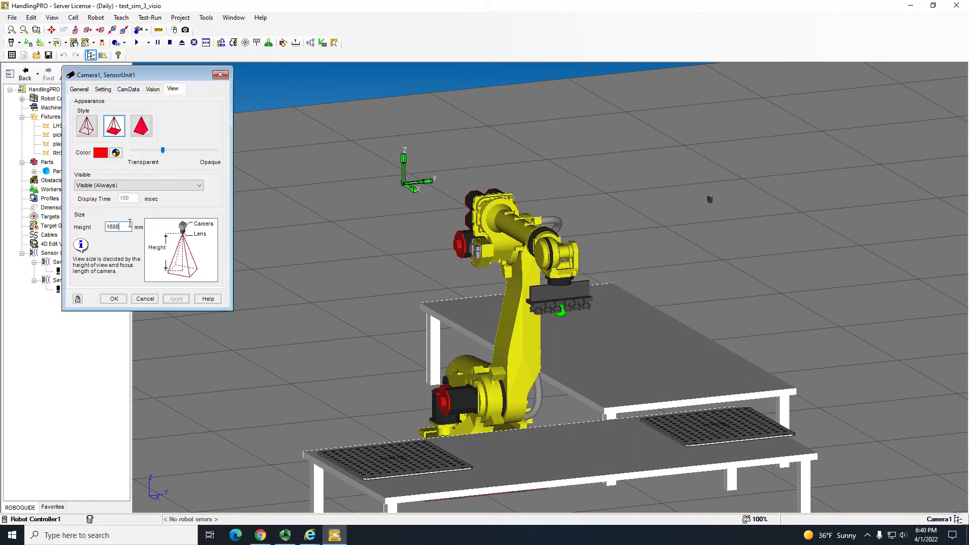
type("0")
key("Return")
right_click_drag(389, 313, 359, 393)
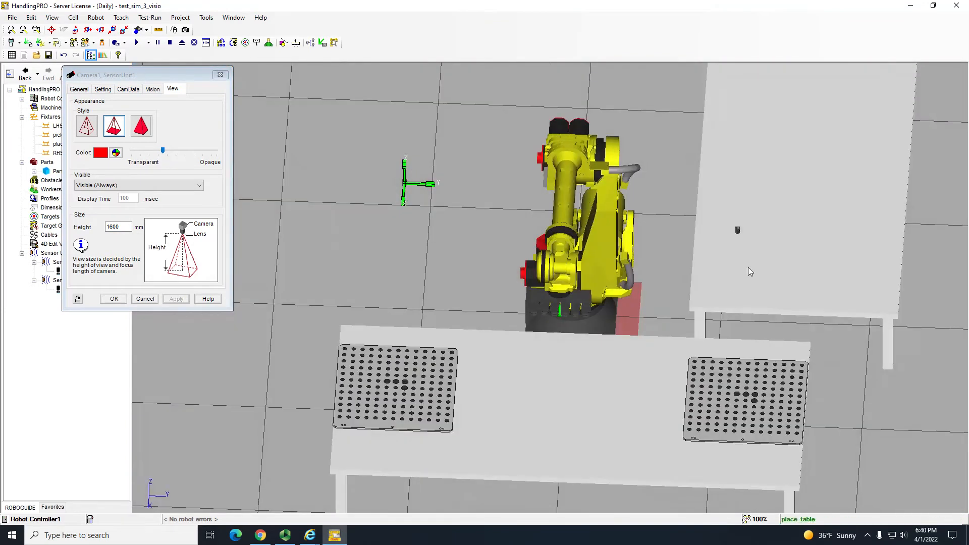
left_click(738, 230)
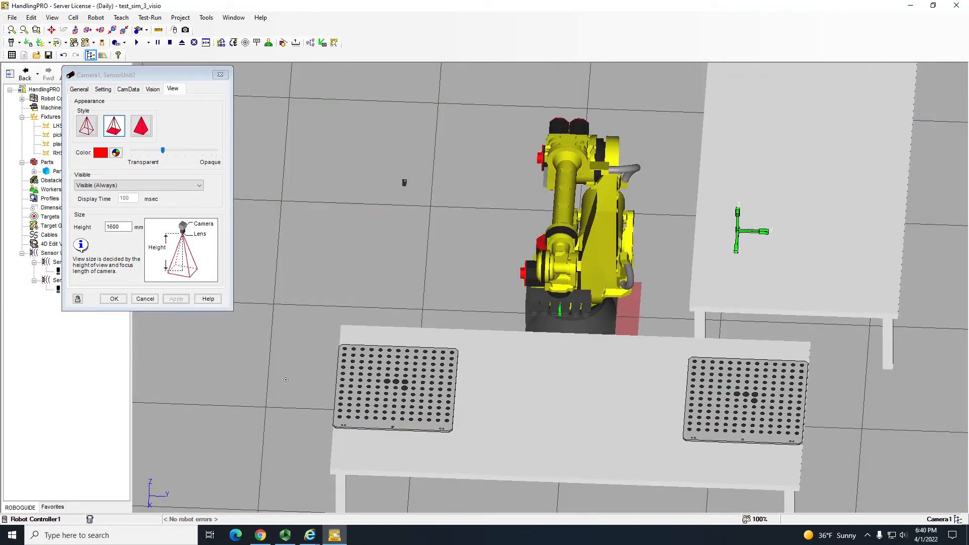
left_click(145, 299)
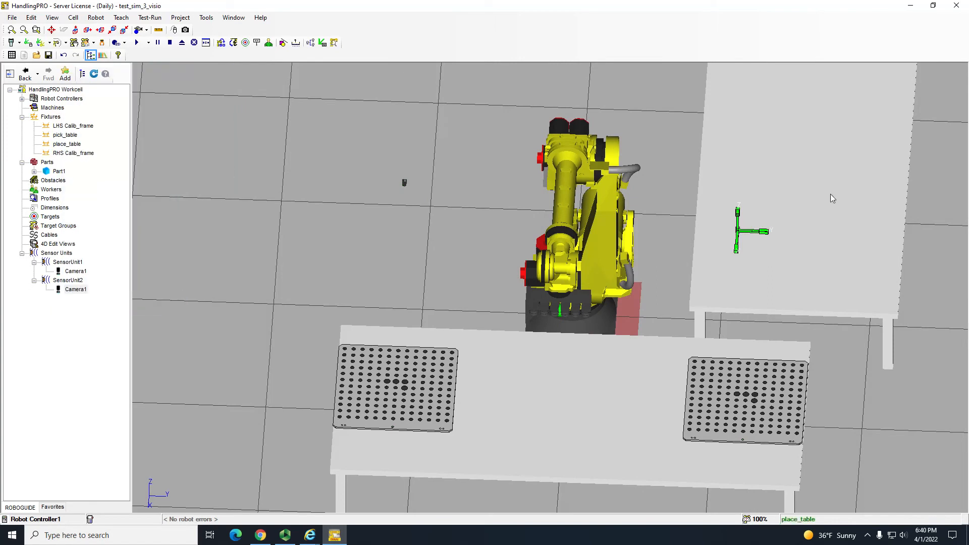
- Compare the locations of SensorUnit1 and SensorUnit2 relative to the calibration grids
scroll(833, 198, "down", 3)
right_click_drag(772, 203, 648, 177)
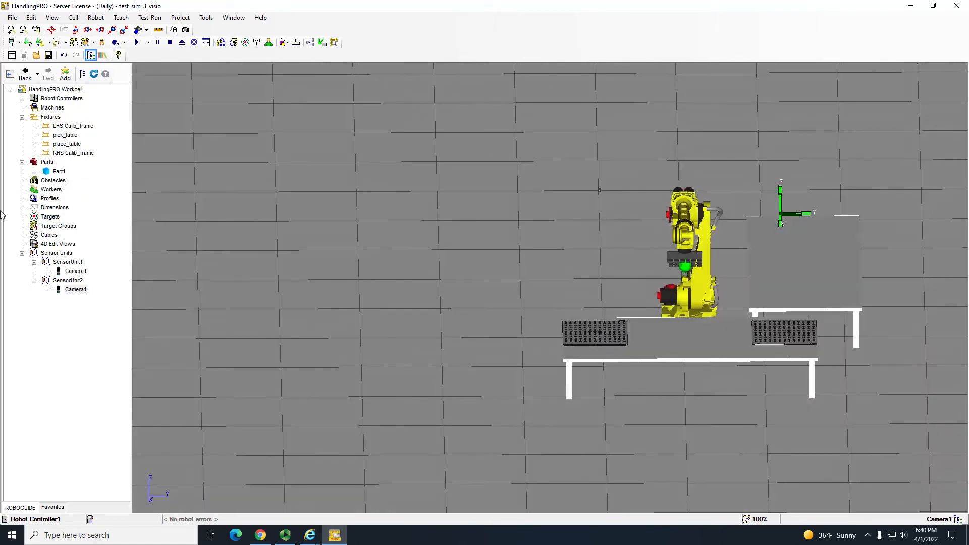
left_click(54, 262)
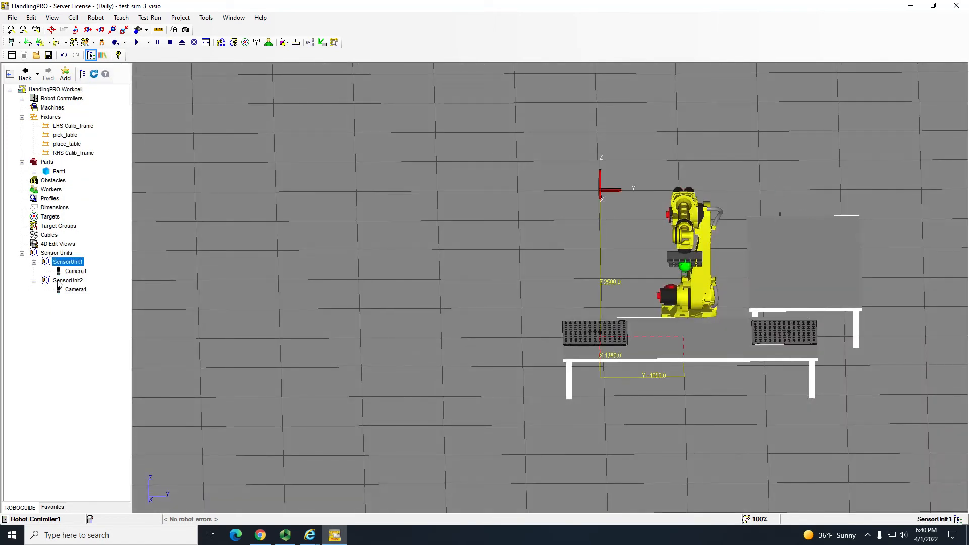
left_click(59, 281)
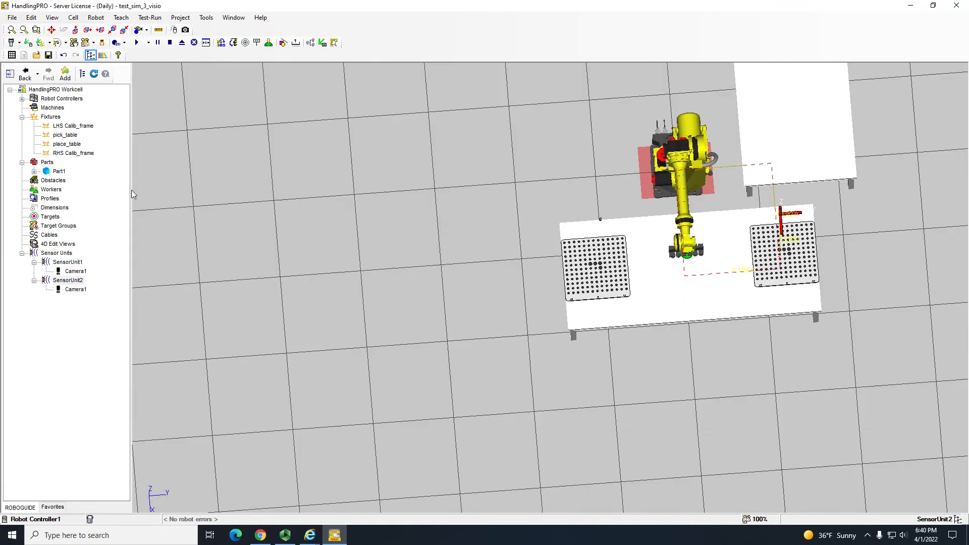
right_click_drag(539, 271, 549, 225)
- Return to the SIM_3_CAM vision setup and set its camera to 1-2: SC130EF2C
key("alt+Tab")
key("alt+Tab")
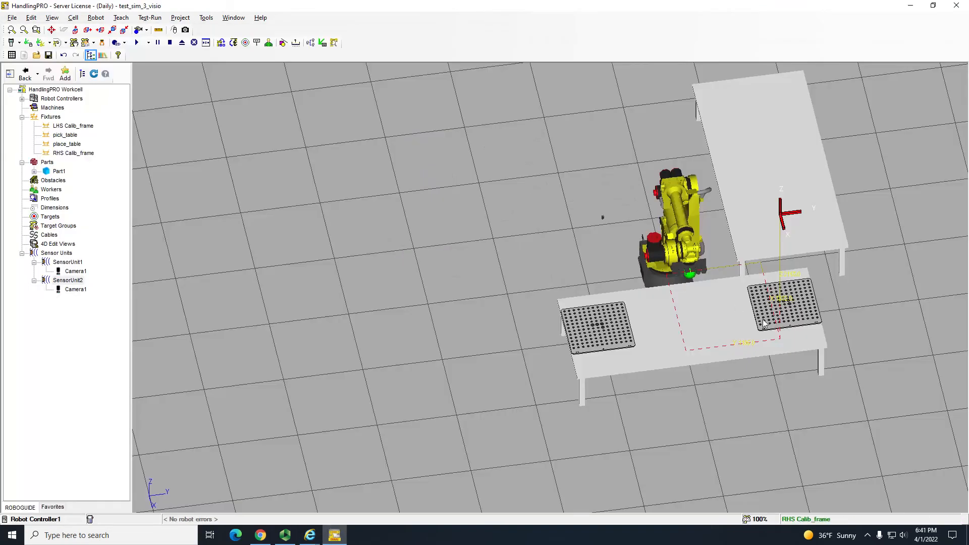
key("alt+Tab")
left_click(893, 132)
left_click(887, 151)
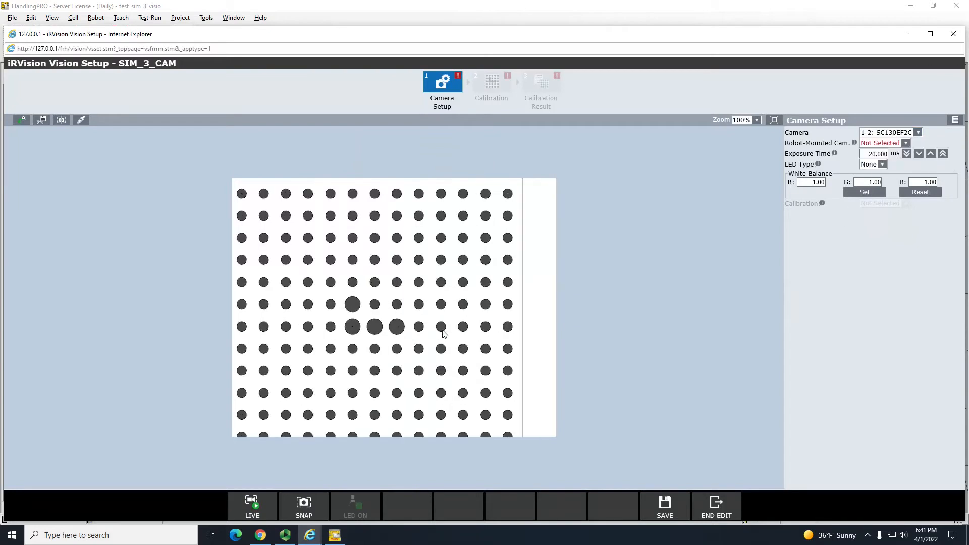
- Unlock SensorUnit2's location in the workcell, raise it along Z to about 2548 mm, and lock its location values again
key("alt+Tab")
right_click_drag(751, 343, 749, 247)
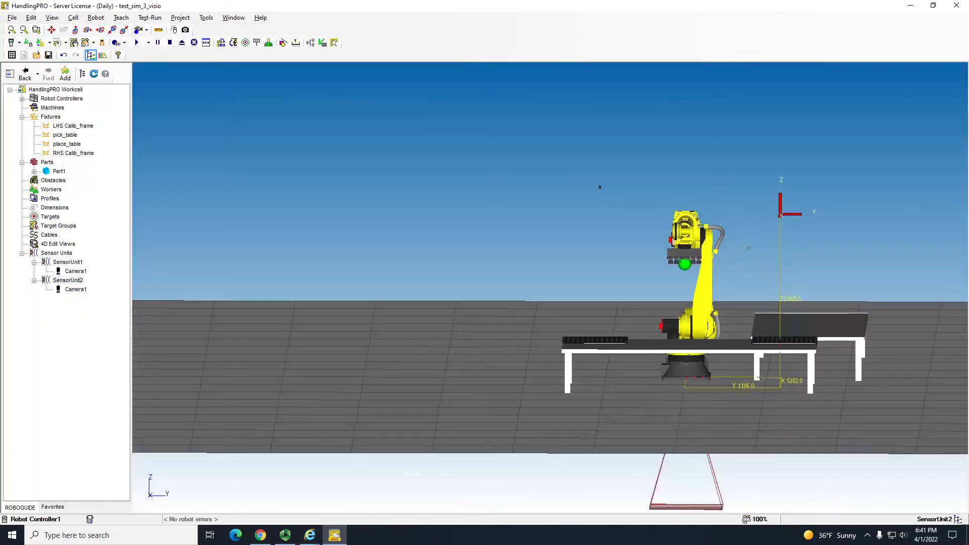
double_click(75, 282)
left_click(143, 258)
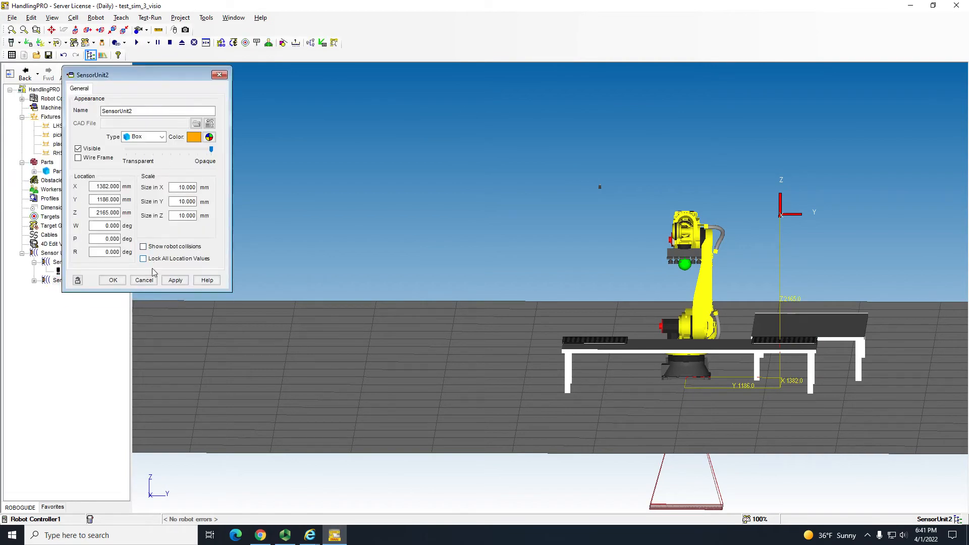
left_click(172, 279)
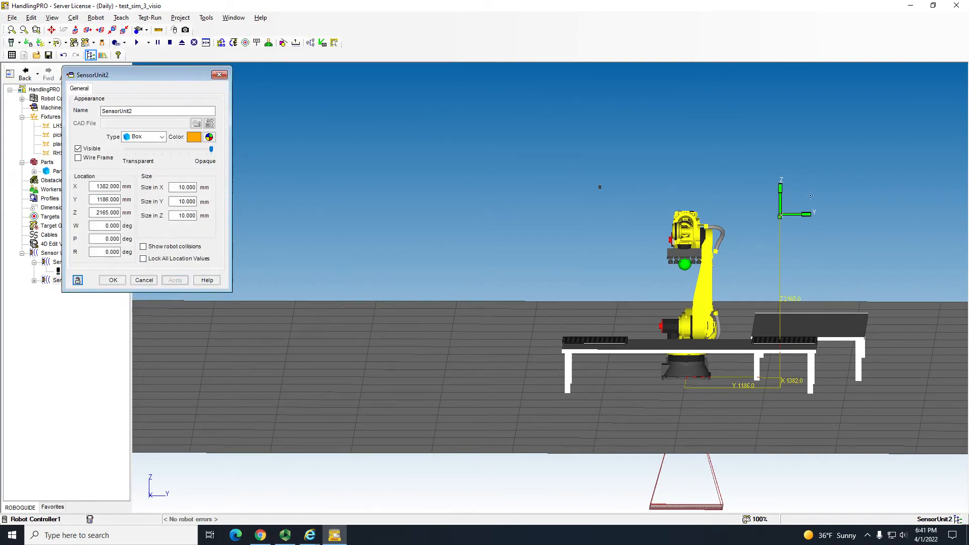
left_click_drag(786, 200, 786, 174)
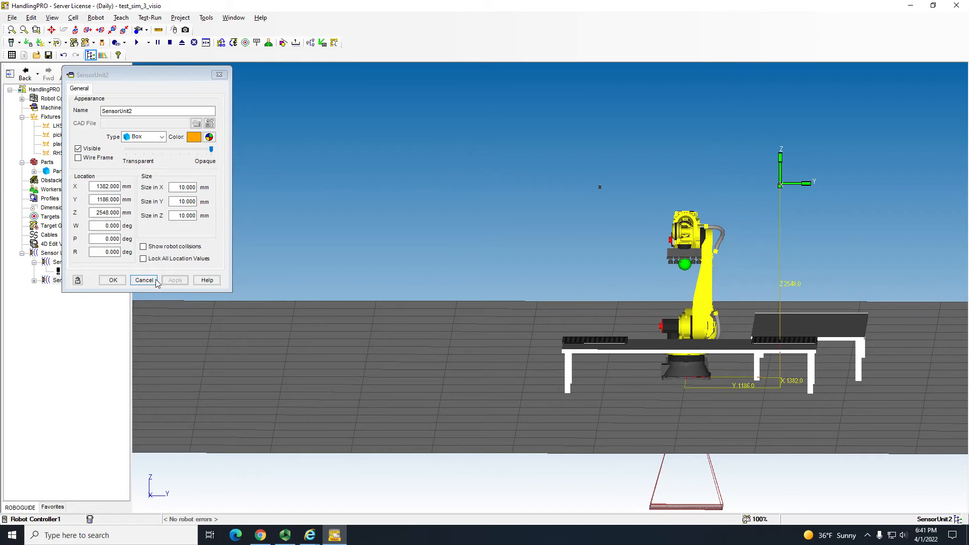
left_click(144, 258)
left_click(134, 282)
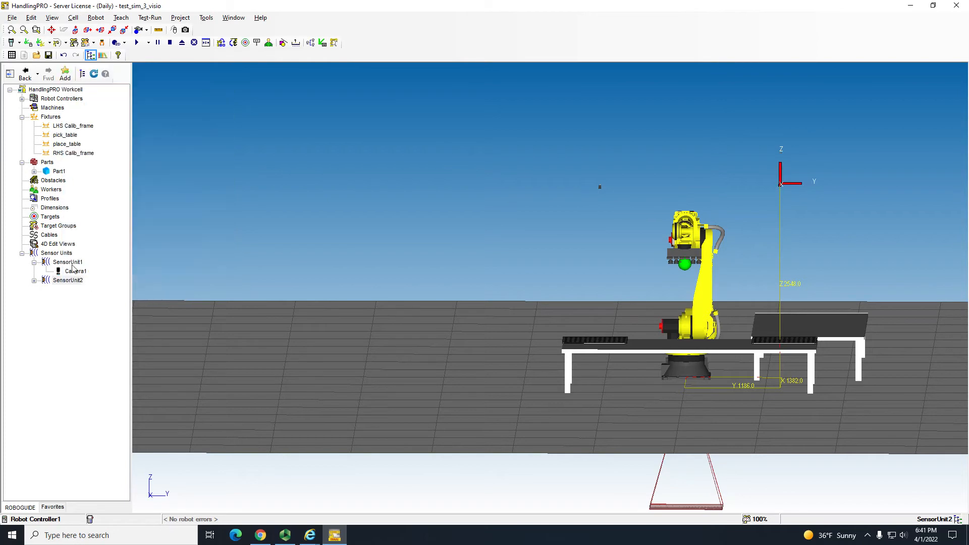
- Match SensorUnit2's height to SensorUnit1 by setting its Z location to 2500 mm, and lock its location values
double_click(69, 264)
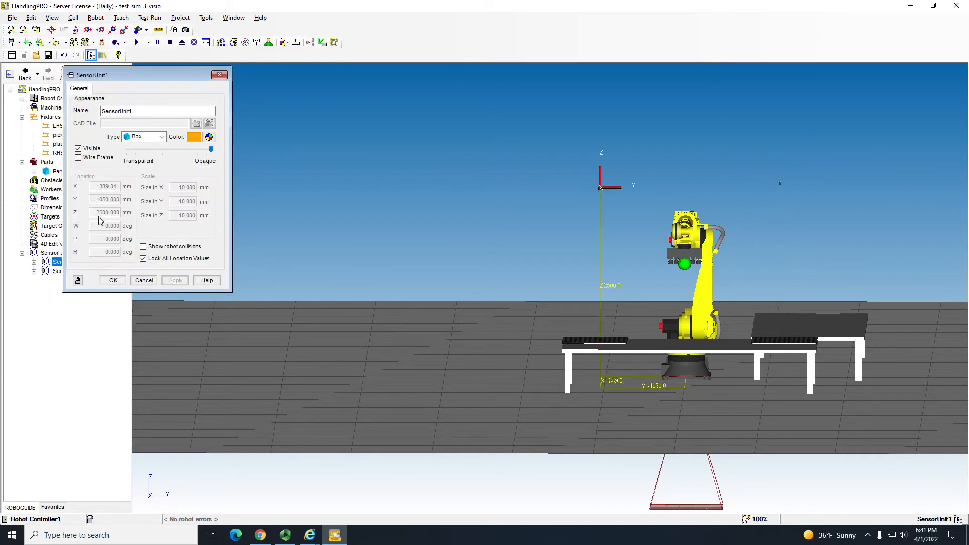
left_click(143, 280)
double_click(57, 271)
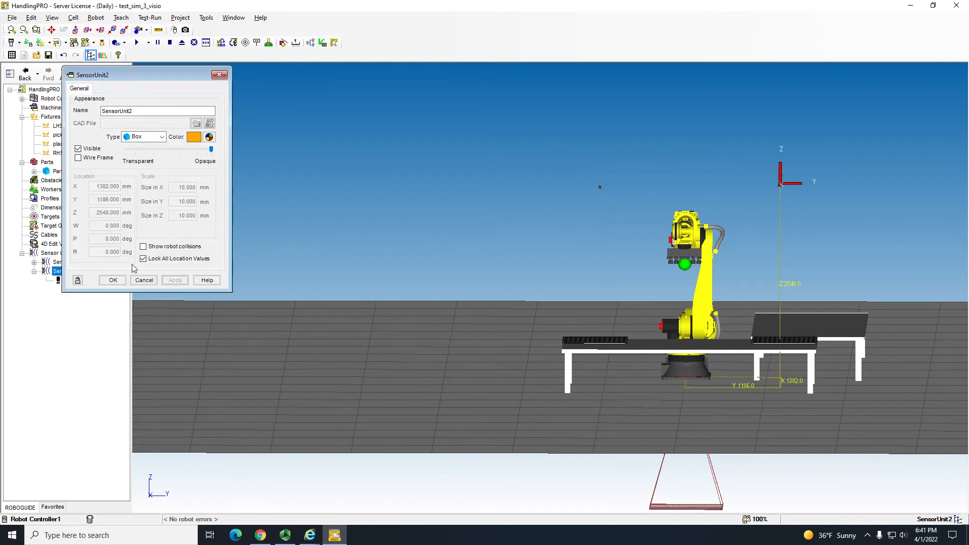
left_click(143, 258)
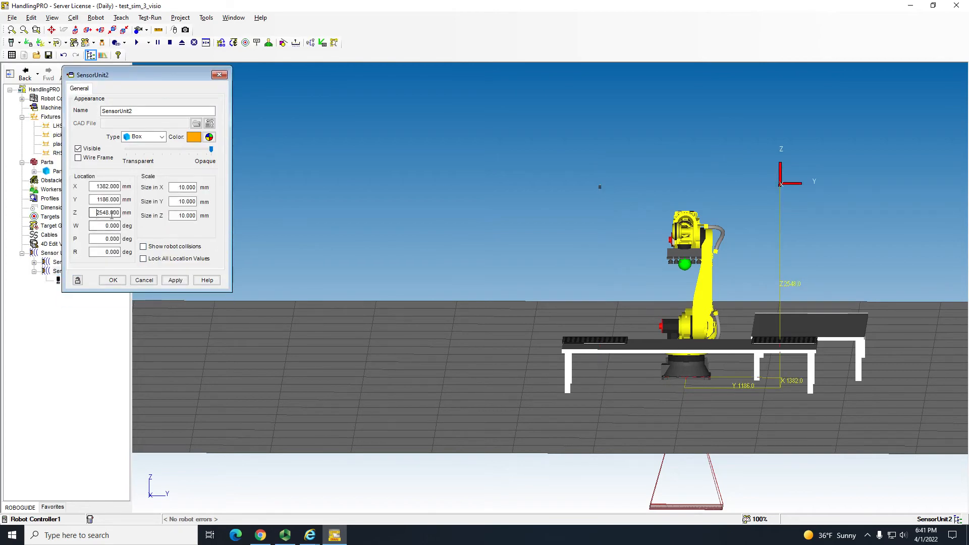
type("2500")
key("Return")
left_click(143, 258)
left_click(176, 281)
right_click_drag(770, 383, 749, 305)
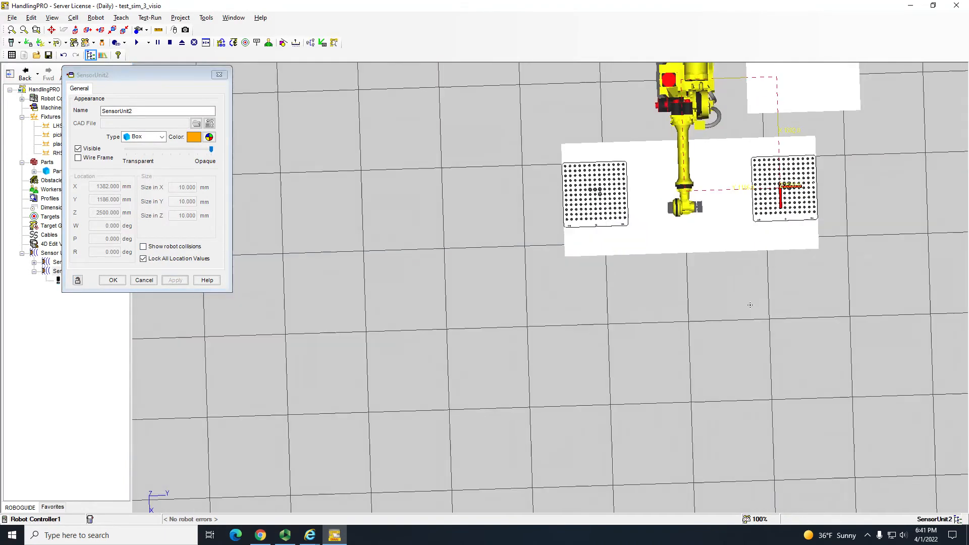
right_click_drag(404, 383, 698, 88)
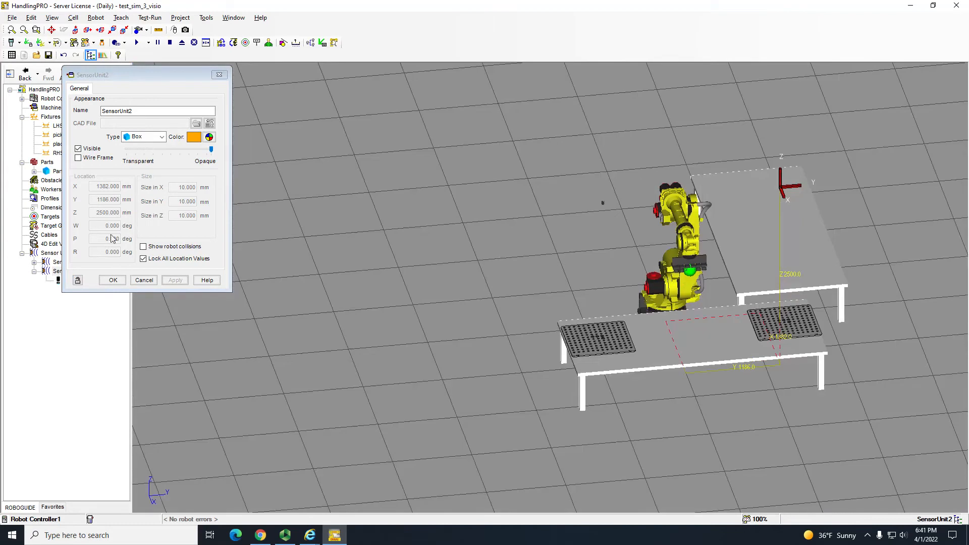
- Close SensorUnit2's properties and compare the view height settings of the cameras on SensorUnit1 and SensorUnit2
left_click(144, 280)
left_click(34, 262)
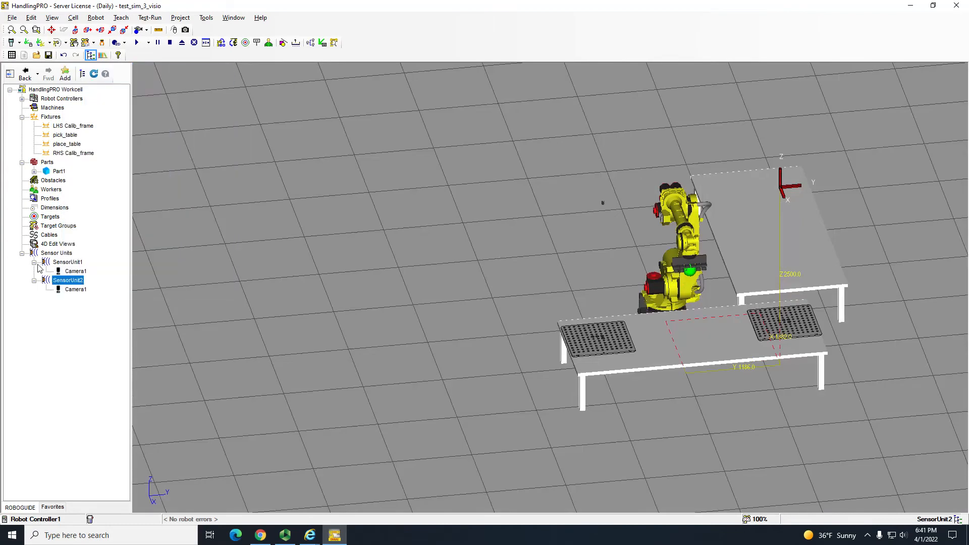
double_click(73, 271)
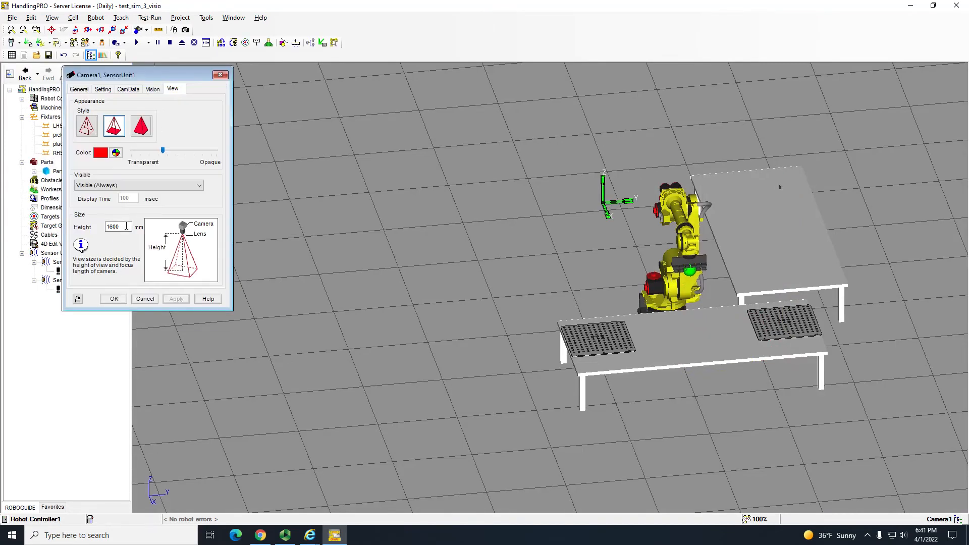
left_click(145, 298)
double_click(73, 289)
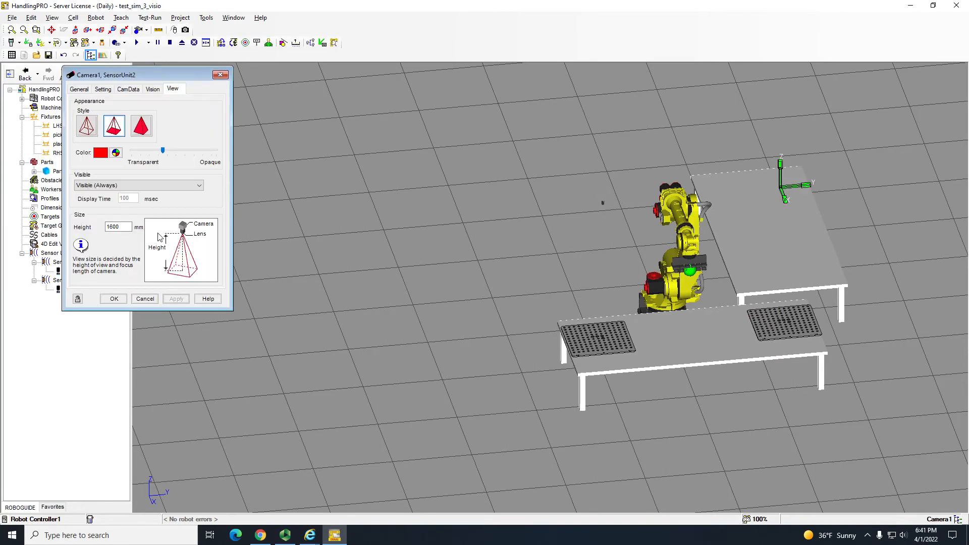
left_click(145, 298)
- Switch to the SIM_3_CAM vision setup, start the live camera image to check the grid, and return to the workcell
key("alt+Tab")
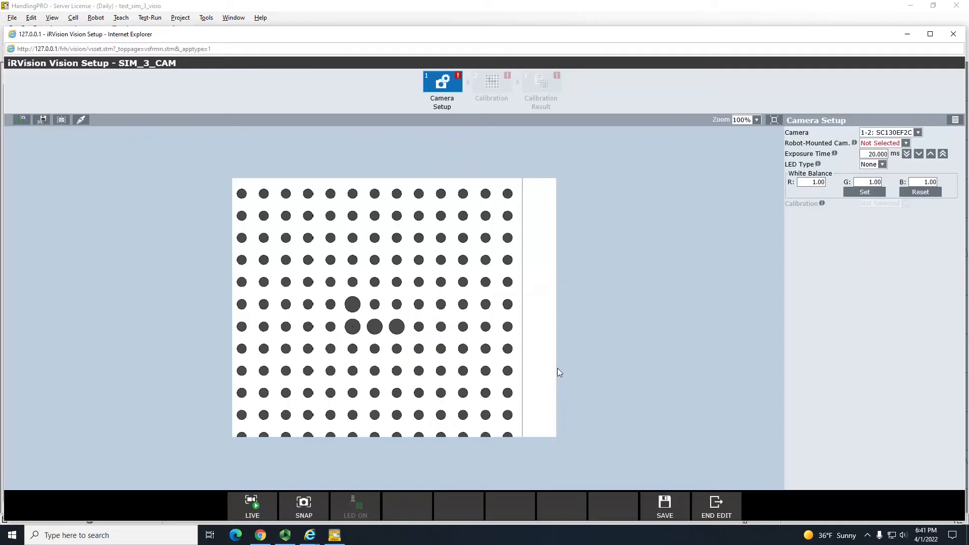
left_click(251, 507)
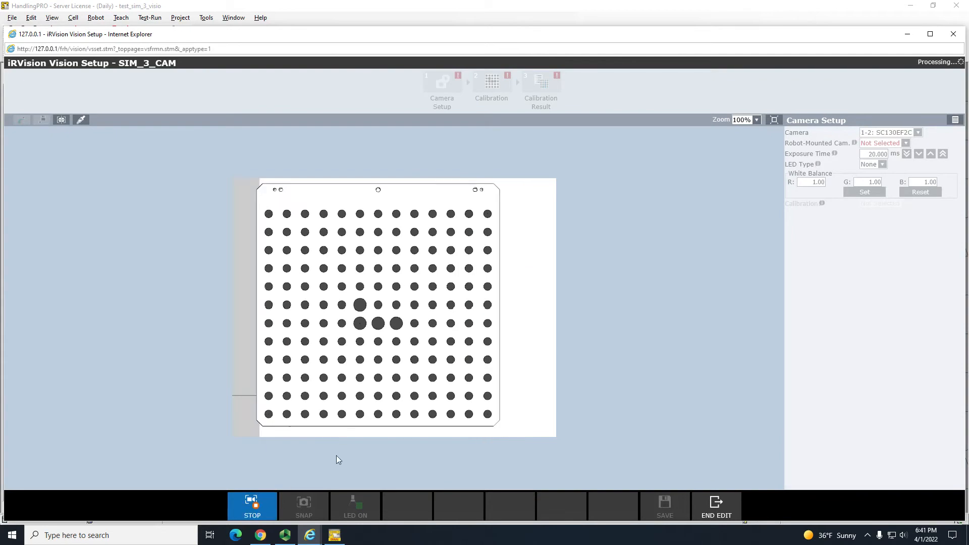
key("alt+Tab")
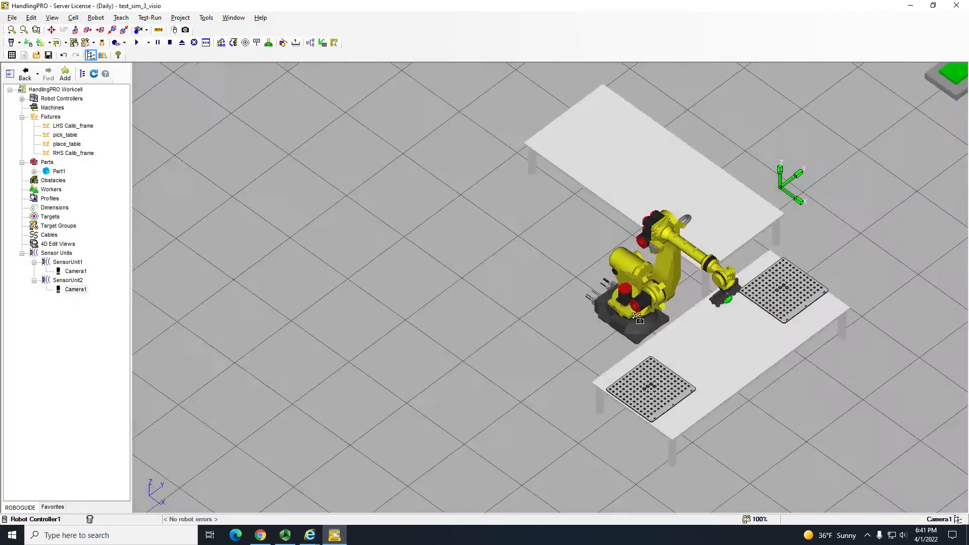
- Start the robot cycle in the simulation and abort it
right_click_drag(636, 316, 764, 284)
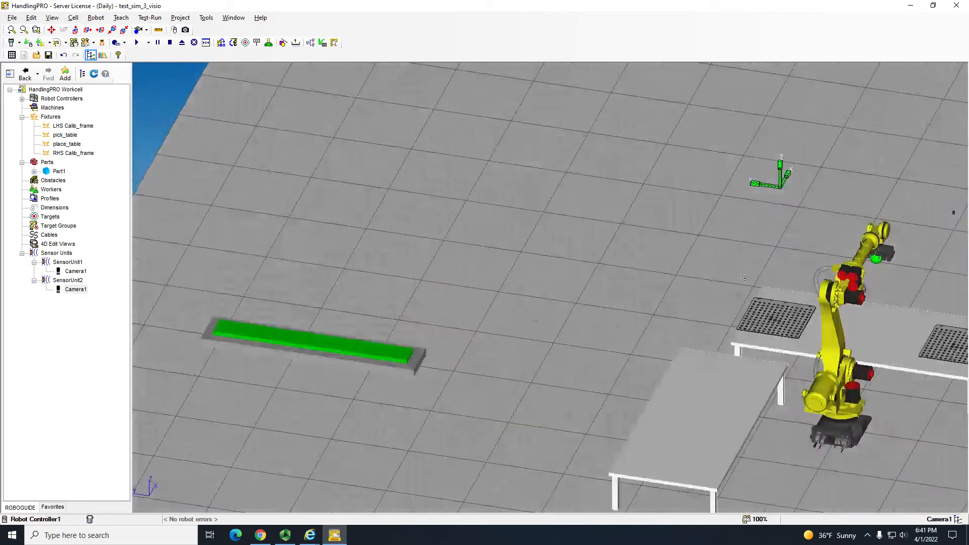
left_click(138, 44)
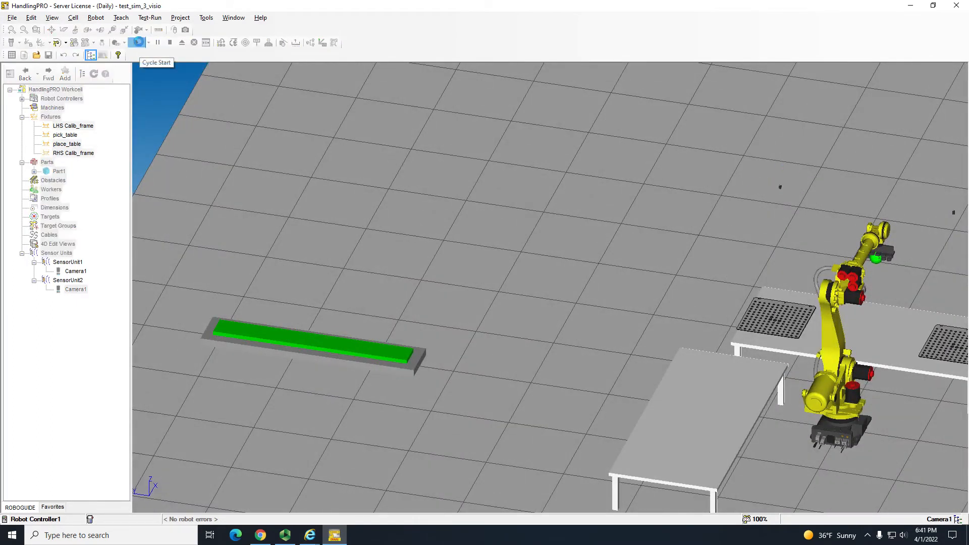
left_click(170, 43)
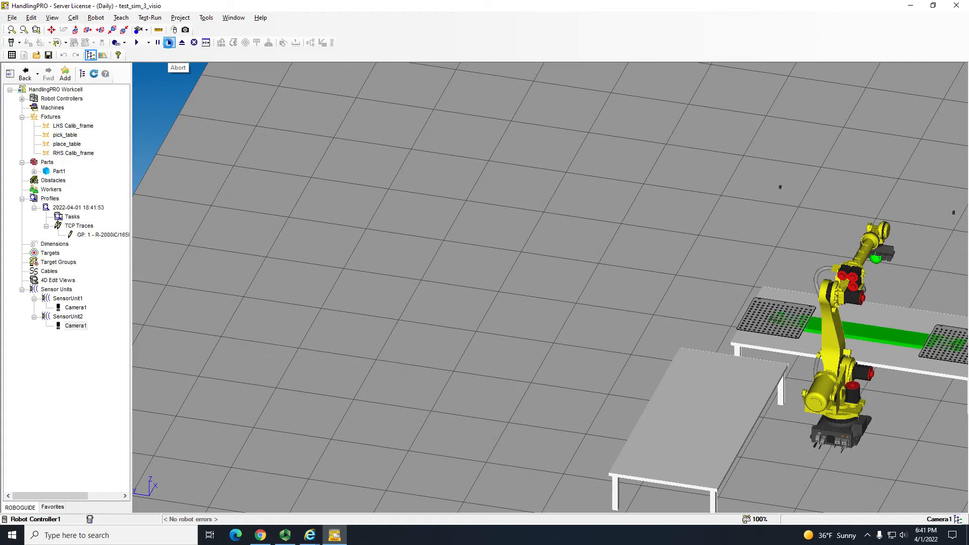
- Examine both calibration grids on the table from above, comparing the orientation of their large dots and the camera positions
right_click_drag(752, 358, 738, 420)
right_click_drag(658, 325, 193, 326, "ctrl")
right_click_drag(348, 280, 597, 349)
right_click_drag(870, 364, 751, 214, "ctrl")
scroll(750, 252, "down", 4)
right_click_drag(747, 313, 864, 320)
right_click_drag(749, 275, 606, 299)
scroll(786, 284, "up", 3)
scroll(549, 402, "up", 5)
scroll(467, 374, "up", 3)
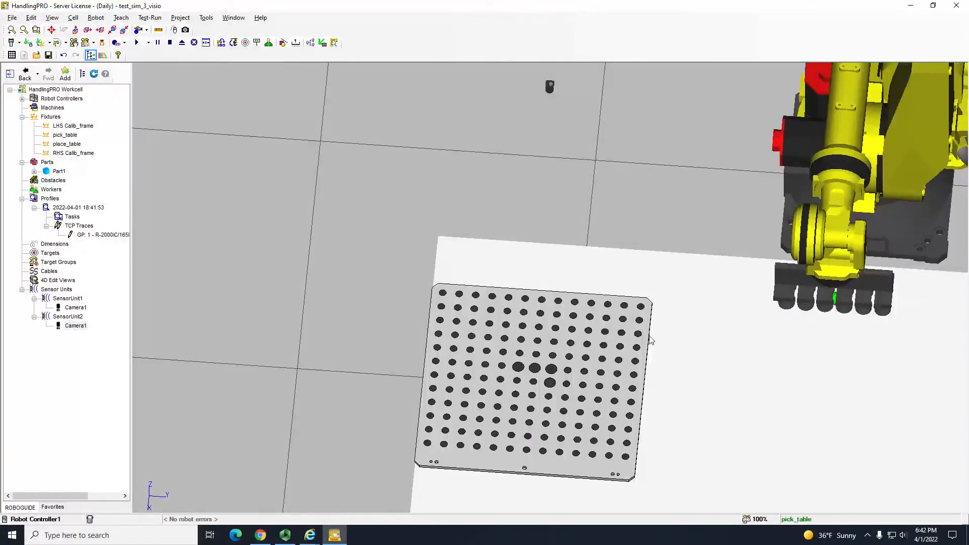
scroll(537, 382, "up", 2)
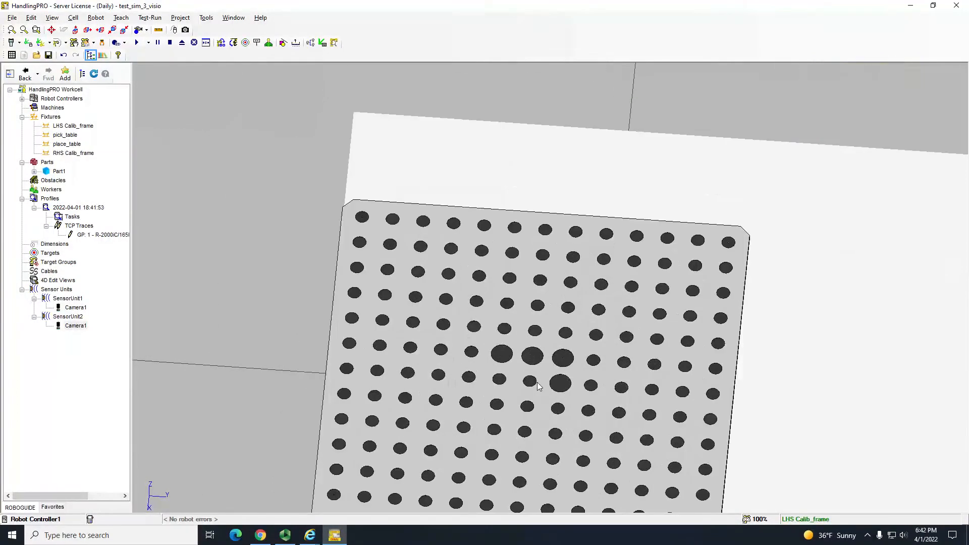
scroll(551, 362, "down", 3)
middle_click_drag(942, 411, 411, 295)
scroll(569, 295, "up", 4)
scroll(520, 306, "down", 3)
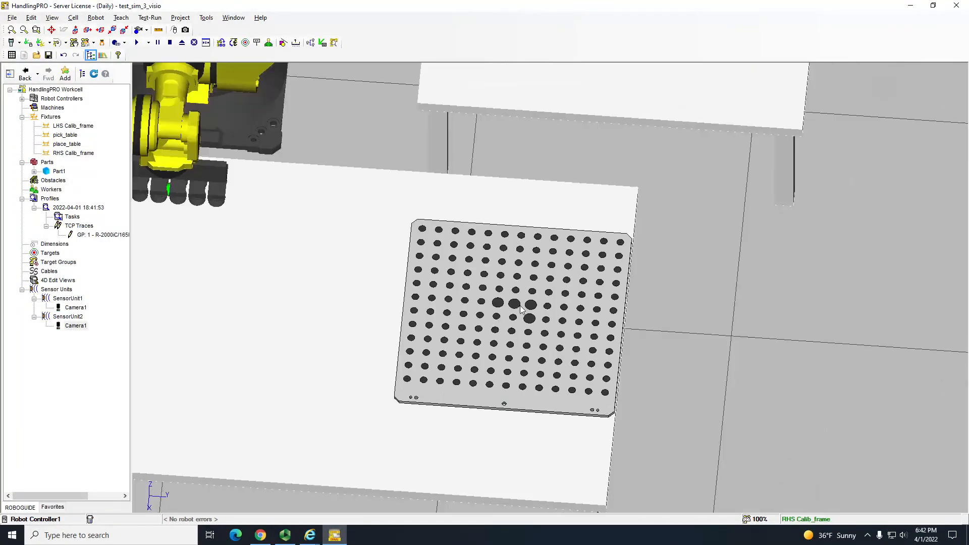
middle_click_drag(574, 248, 786, 248)
scroll(747, 283, "down", 2)
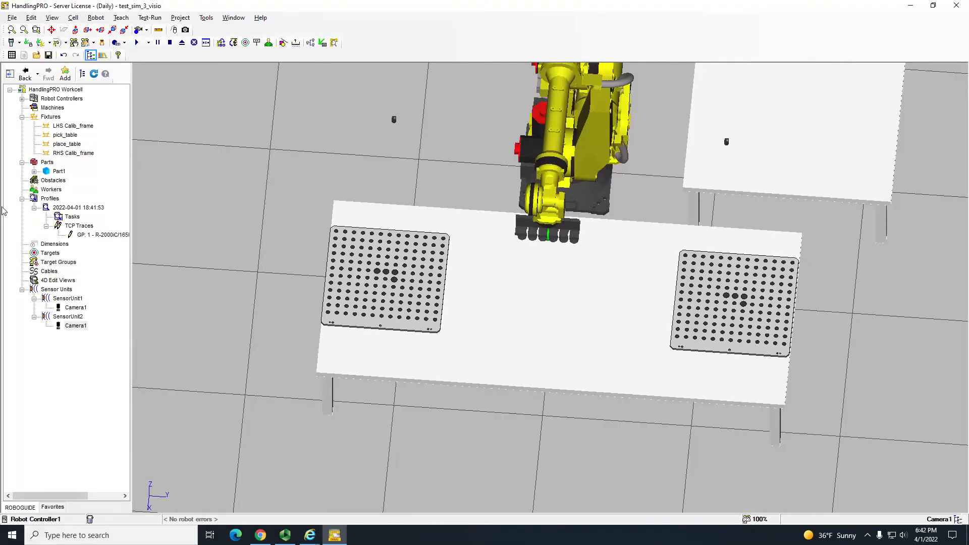
- Locate the user frames of the R-2000iC/165F robot in the workcell and open UFrame1 for editing
left_click(22, 99)
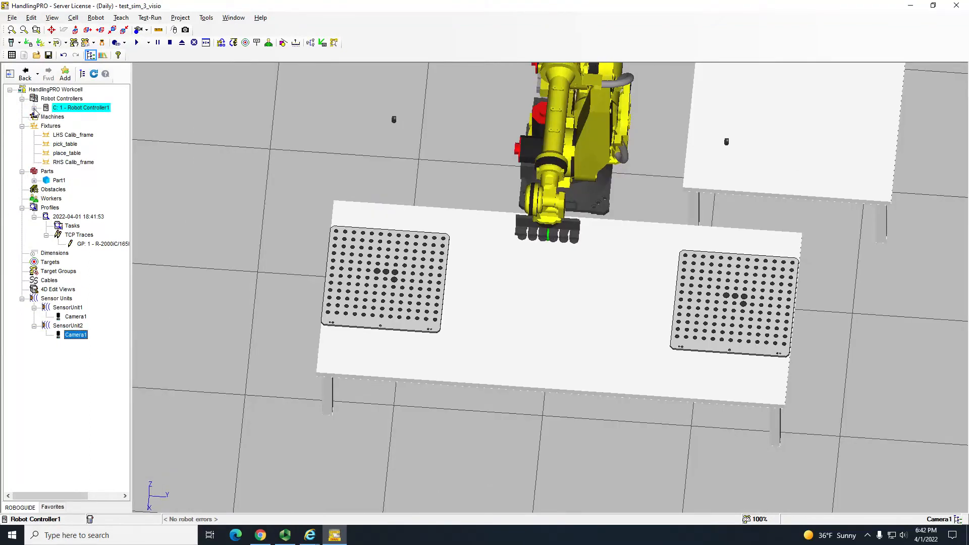
left_click(34, 108)
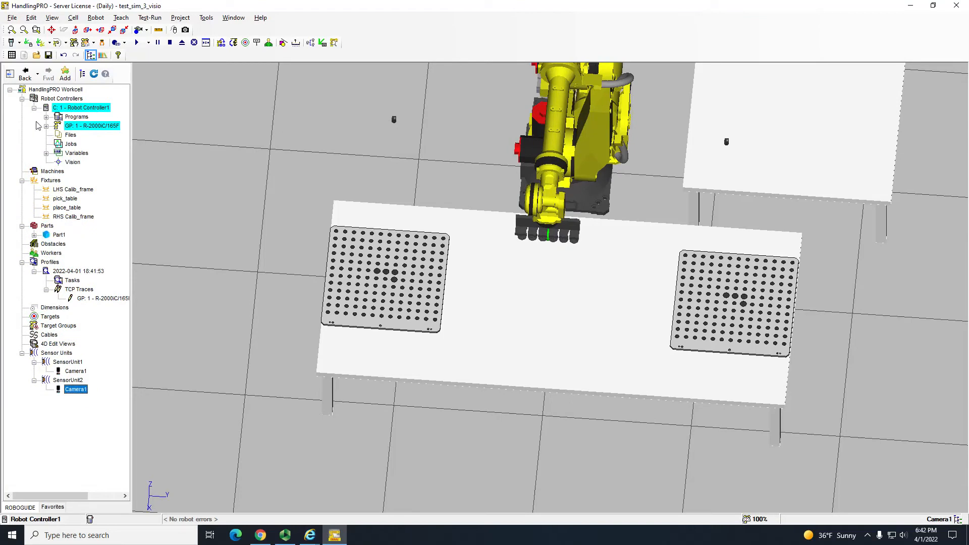
left_click(46, 154)
left_click(46, 90)
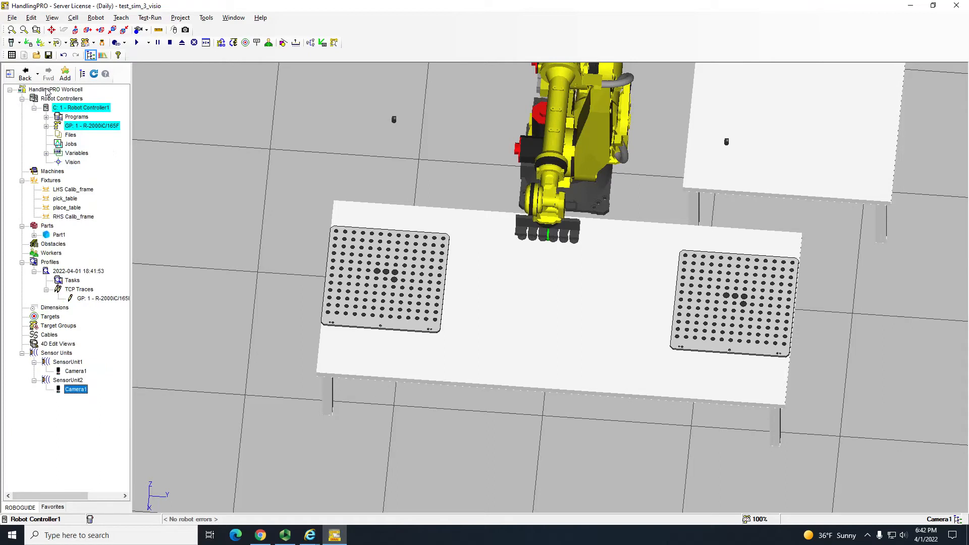
left_click(46, 126)
left_click(58, 144)
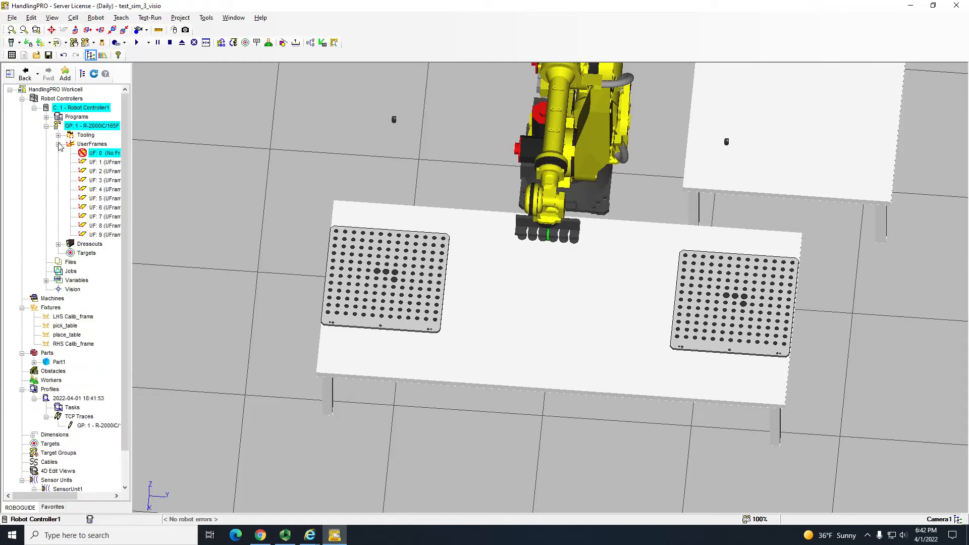
left_click(86, 162)
double_click(80, 163)
left_click(143, 197)
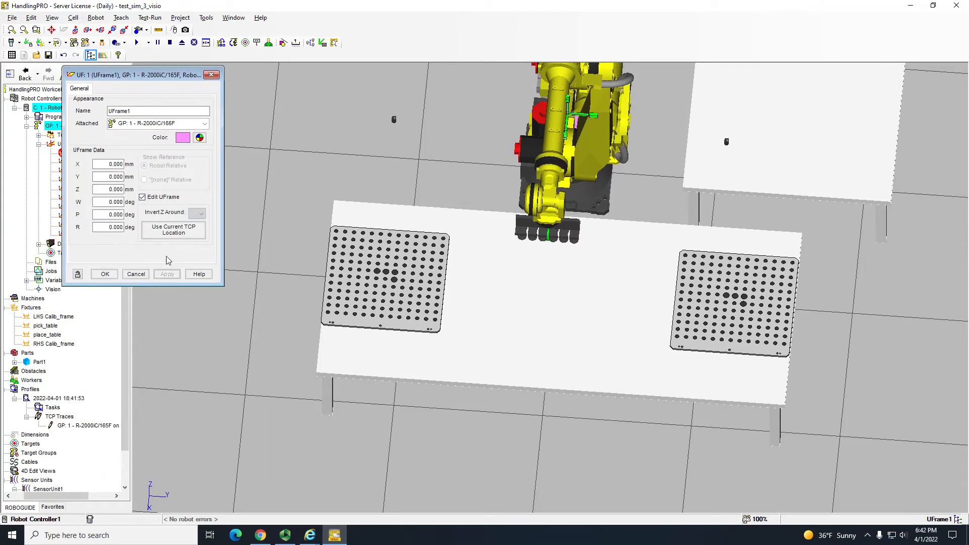
right_click_drag(545, 155, 573, 132)
left_click(569, 141)
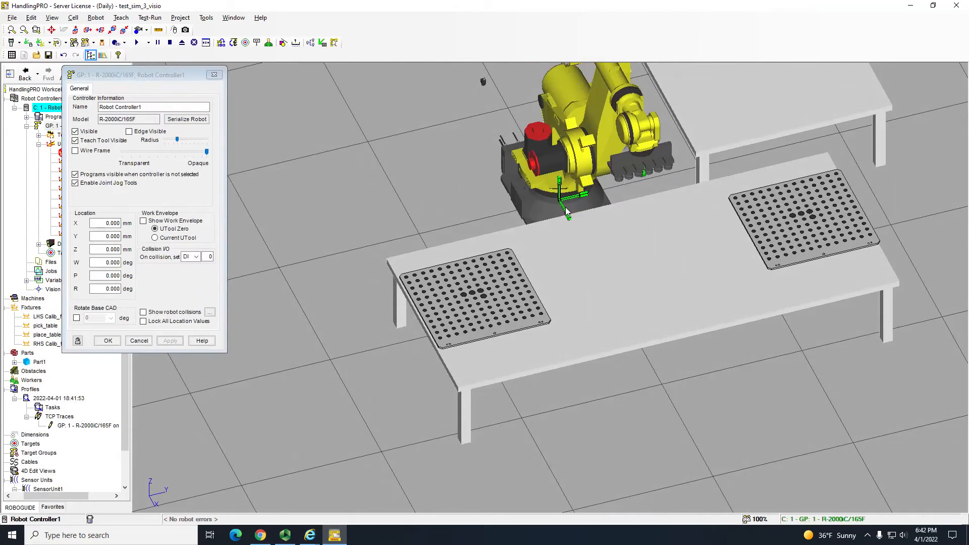
left_click(139, 340)
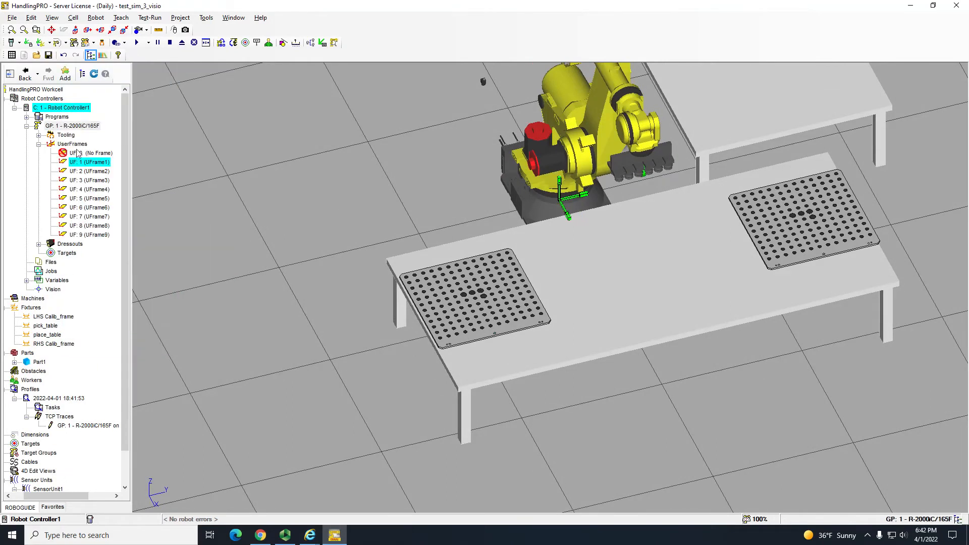
- Reopen UFrame1 for editing and move its origin onto the LHS calibration grid, at about X 1385 mm and Y -1484 mm
double_click(80, 164)
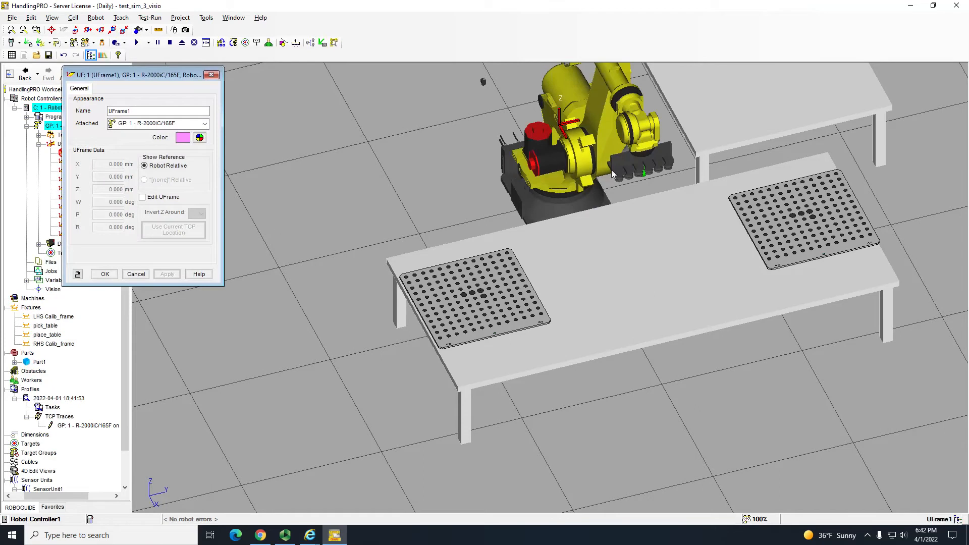
left_click(153, 197)
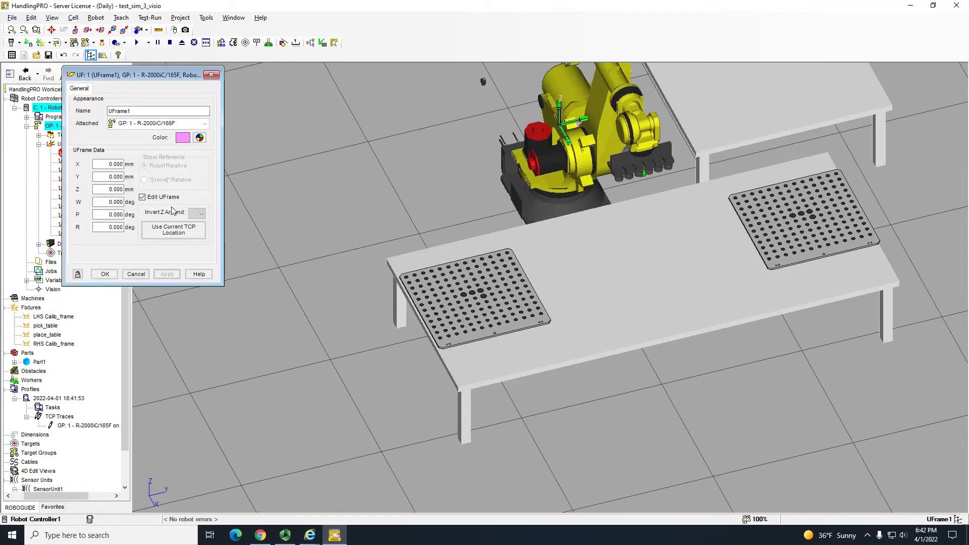
left_click_drag(564, 132, 429, 288)
right_click_drag(428, 288, 521, 293)
scroll(455, 286, "up", 5)
left_click_drag(348, 388, 405, 390)
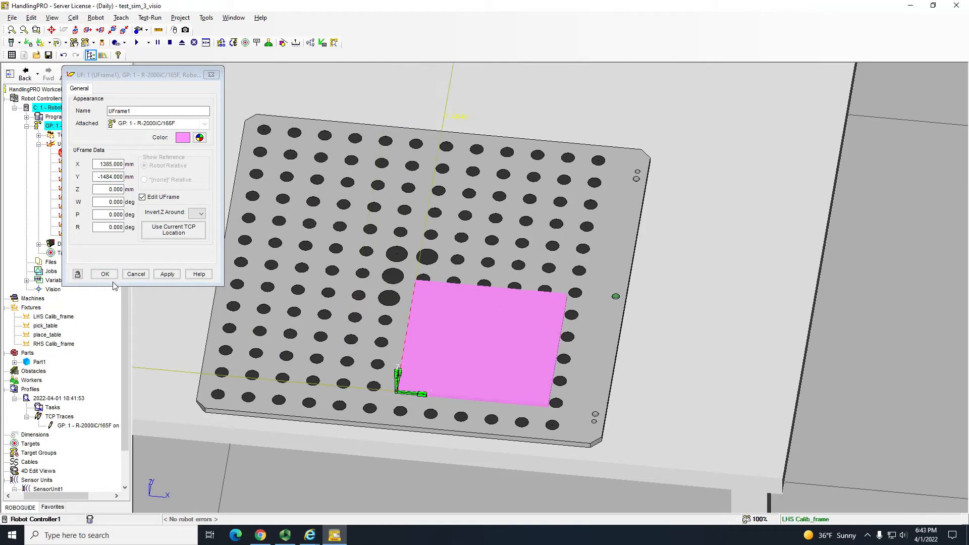
- Apply UFrame1's new location and inspect the axes of the LHS Calib_frame fixture on its grid
left_click(512, 240)
left_click(508, 303)
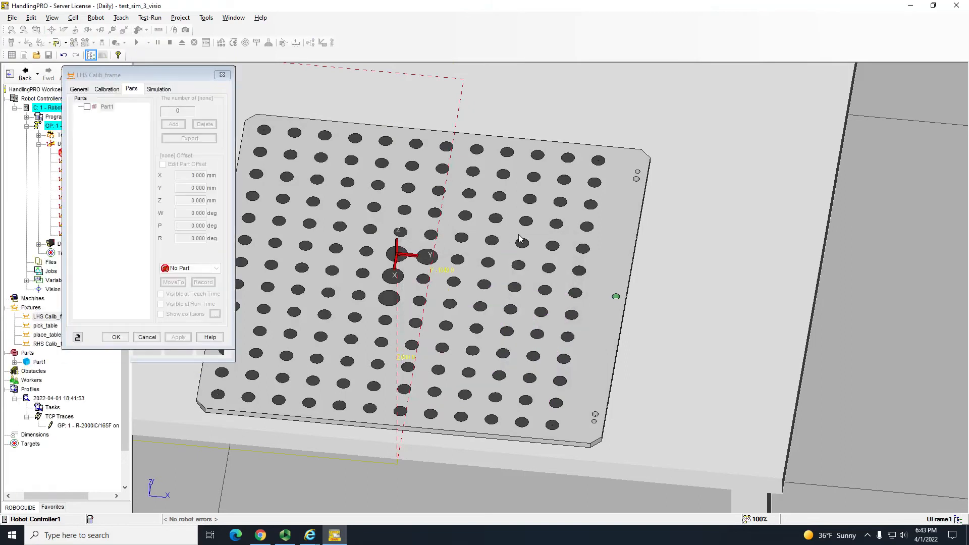
mouse_move(401, 254)
right_mouse_down()
mouse_move(385, 214)
mouse_move(377, 268)
mouse_move(400, 241)
right_mouse_up()
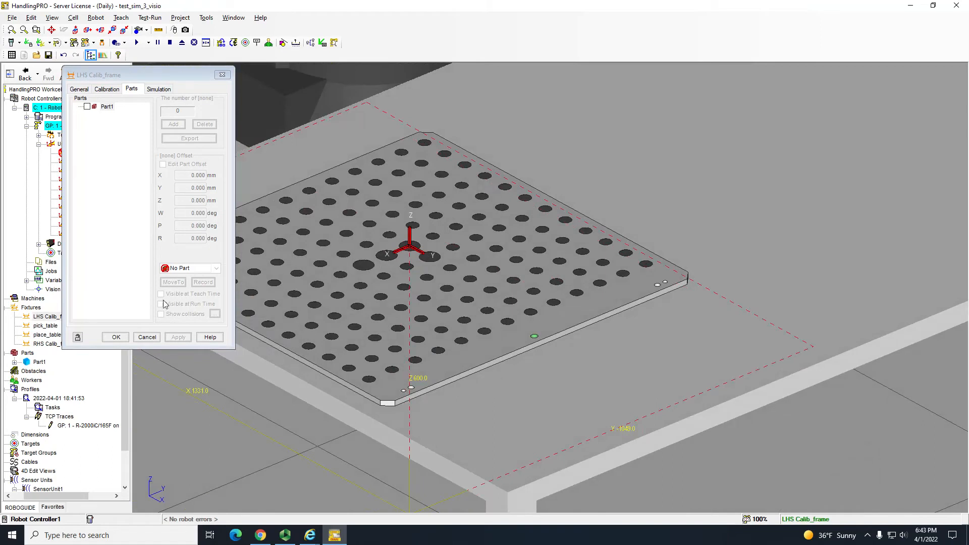
left_click(147, 337)
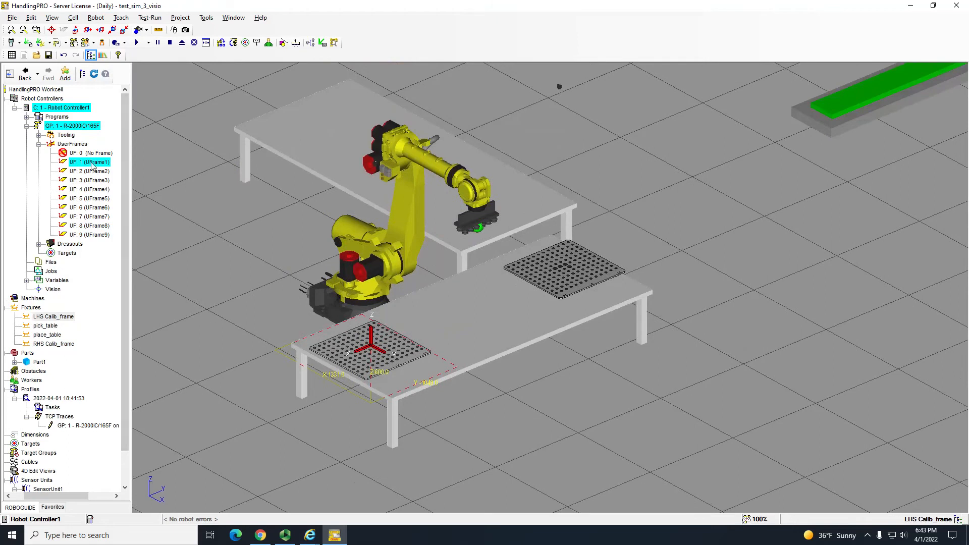
- Compare the location and axis directions of UFrame1 with the origin of the LHS Calib_frame fixture
double_click(91, 163)
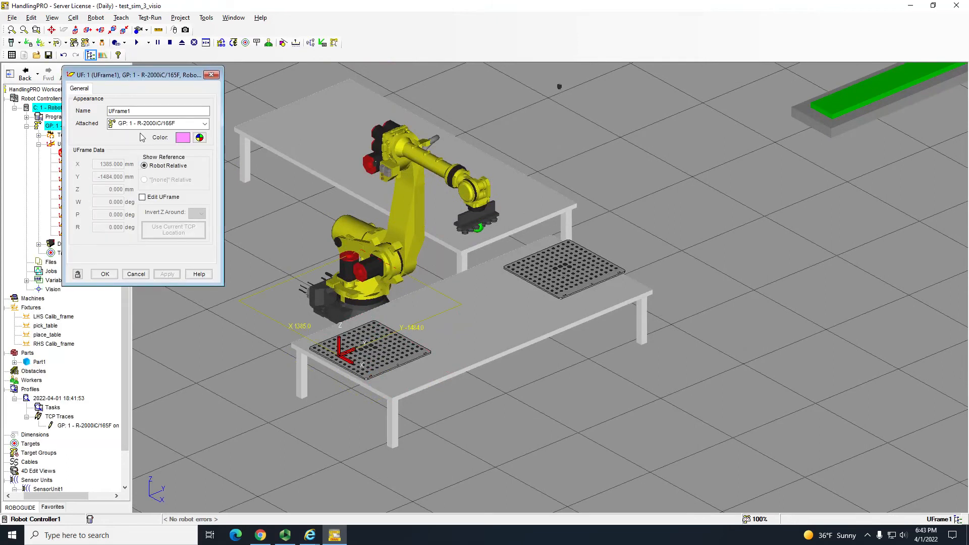
left_click(135, 274)
double_click(83, 164)
left_click(142, 197)
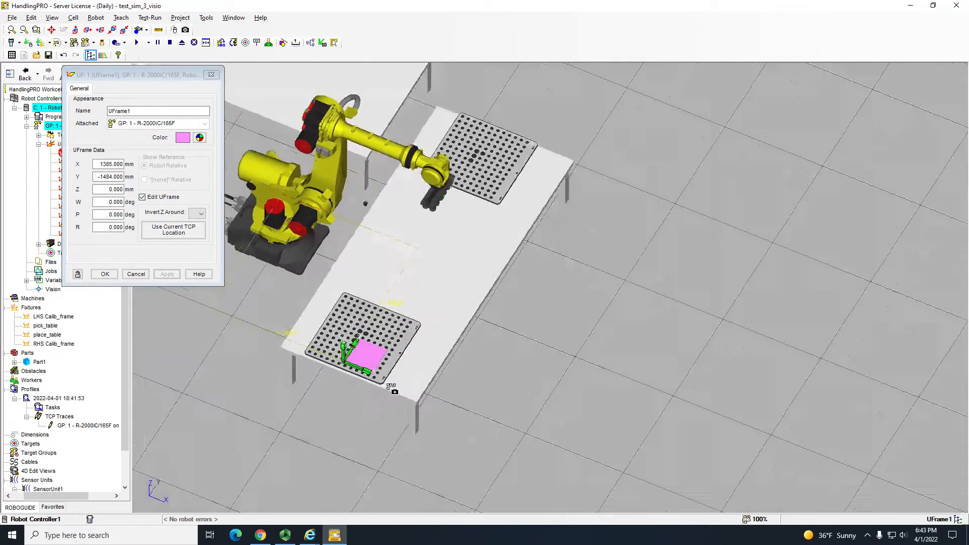
right_click_drag(392, 388, 392, 344)
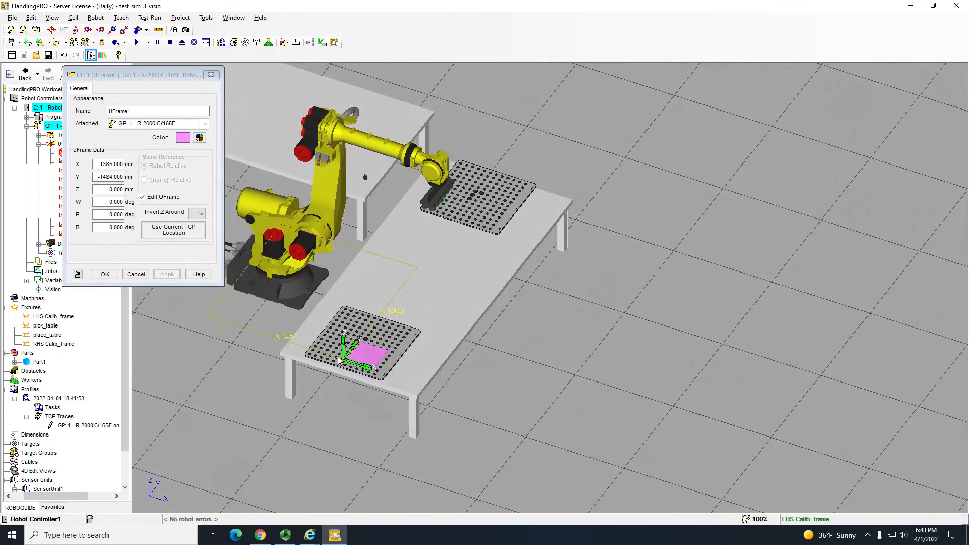
left_click(105, 274)
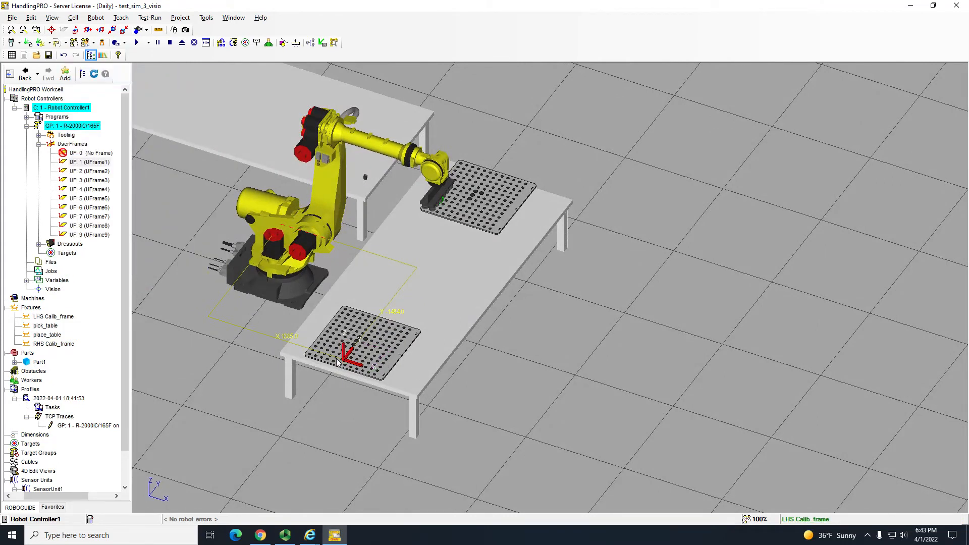
left_click(373, 360)
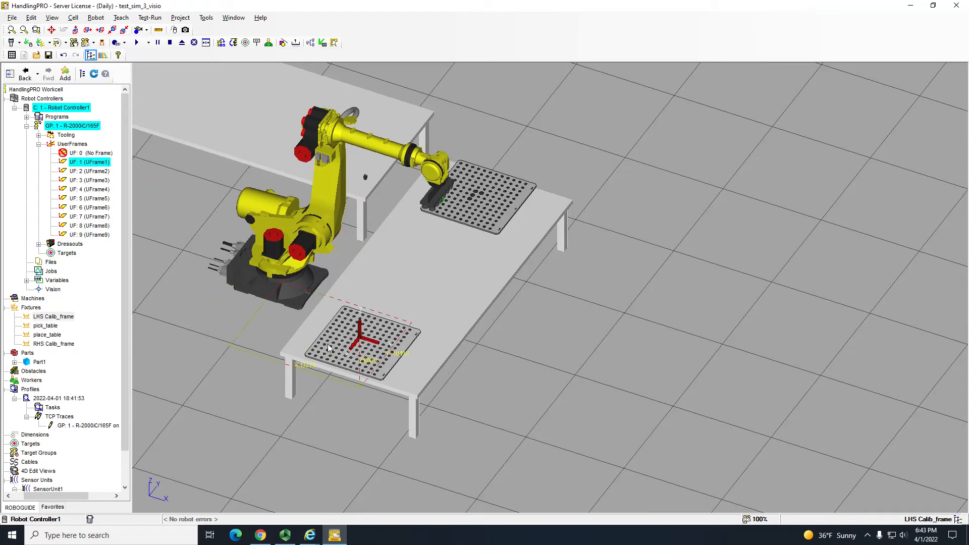
scroll(328, 348, "up", 5)
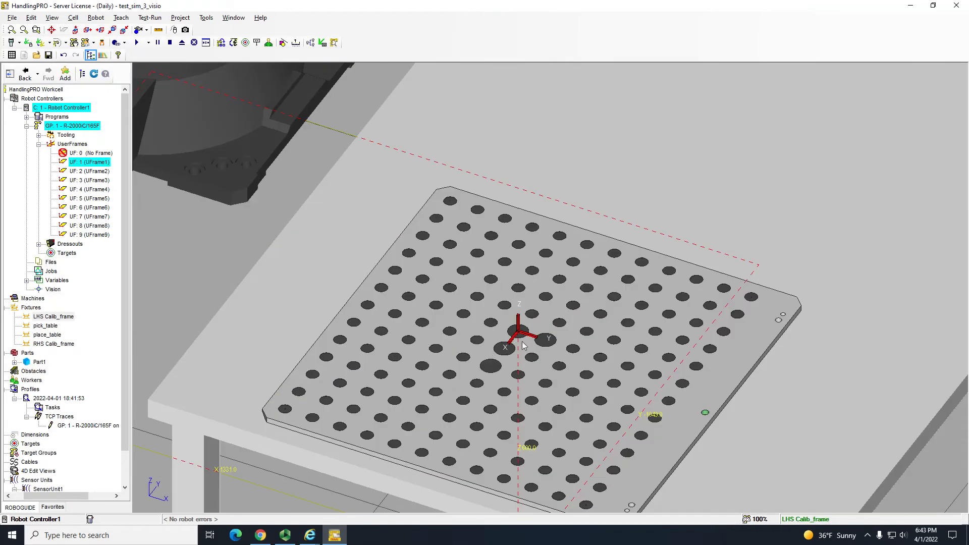
- Set UFrame1's W rotation to 90 degrees
double_click(90, 162)
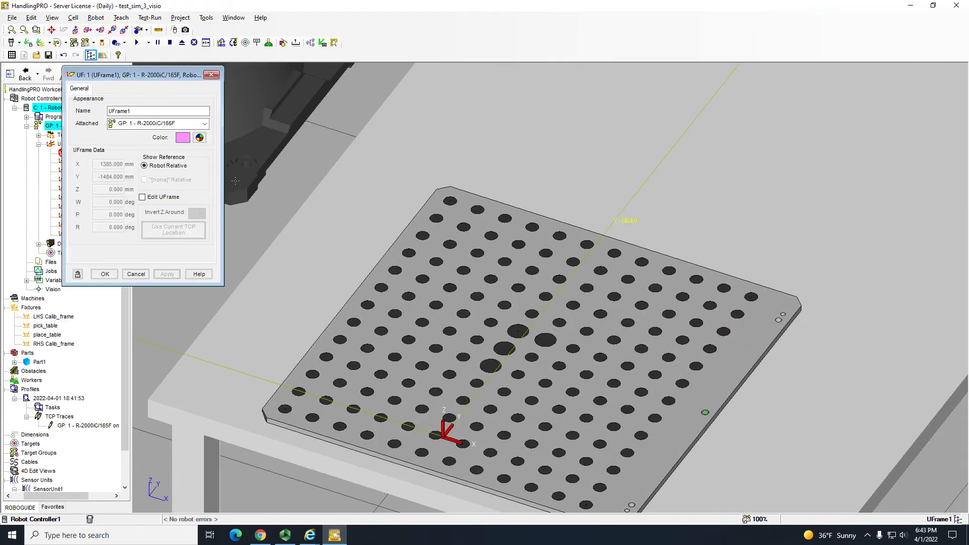
left_click(142, 197)
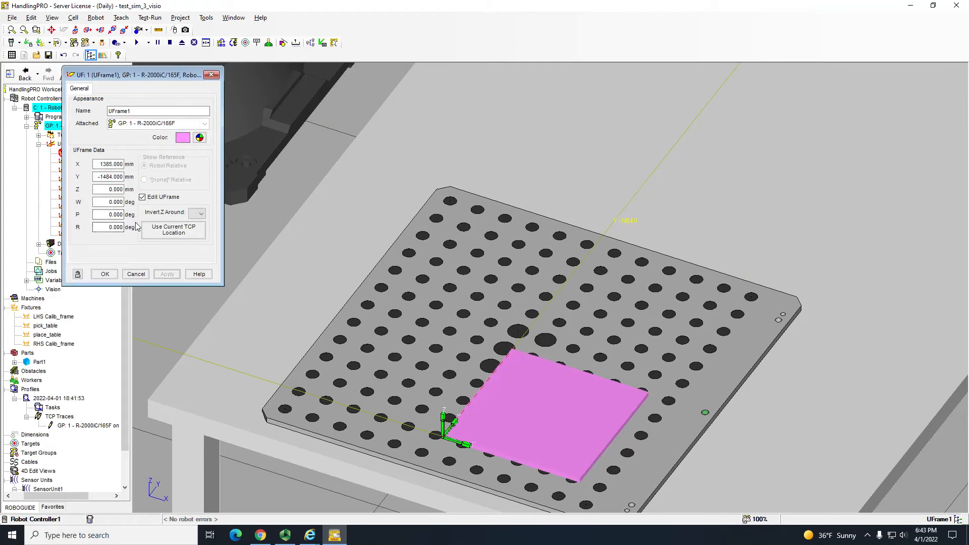
double_click(108, 202)
type("90")
key("Return")
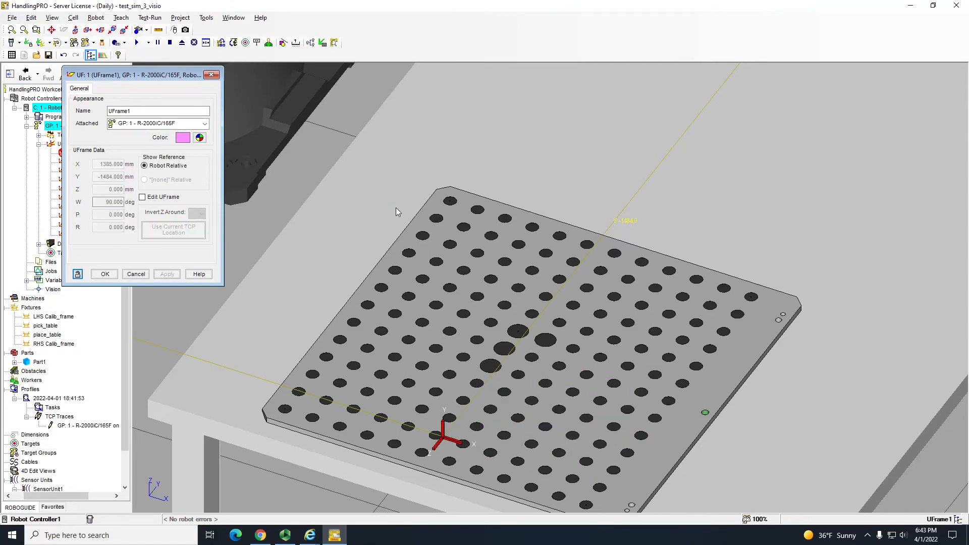
- Reset UFrame1's W rotation to 0 degrees and apply it
left_click(142, 197)
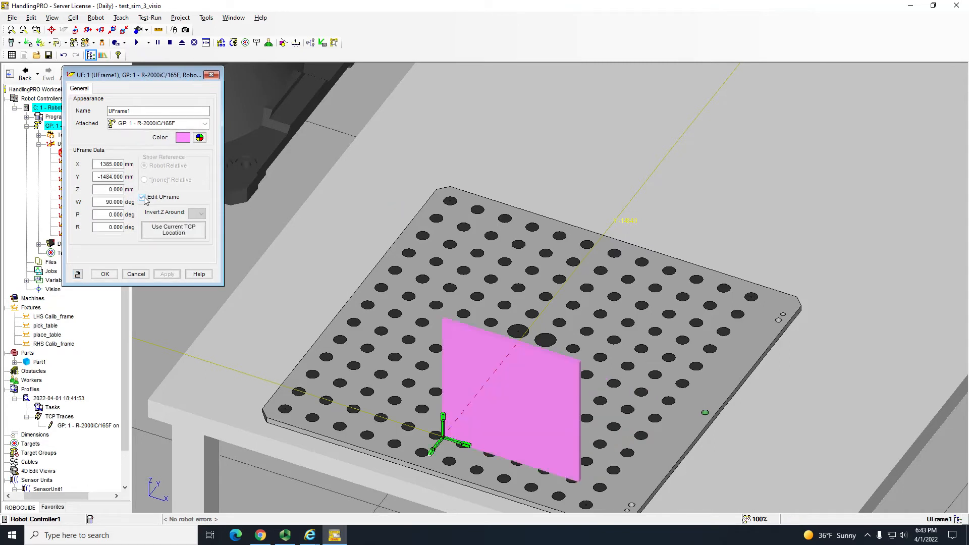
left_click_drag(106, 202, 347, 201)
type("0")
key("Return")
- Try R rotations of 90 and 0 degrees on UFrame1 to match its axis directions to the LHS calibration grid
left_click(143, 197)
left_click_drag(112, 227, 198, 232)
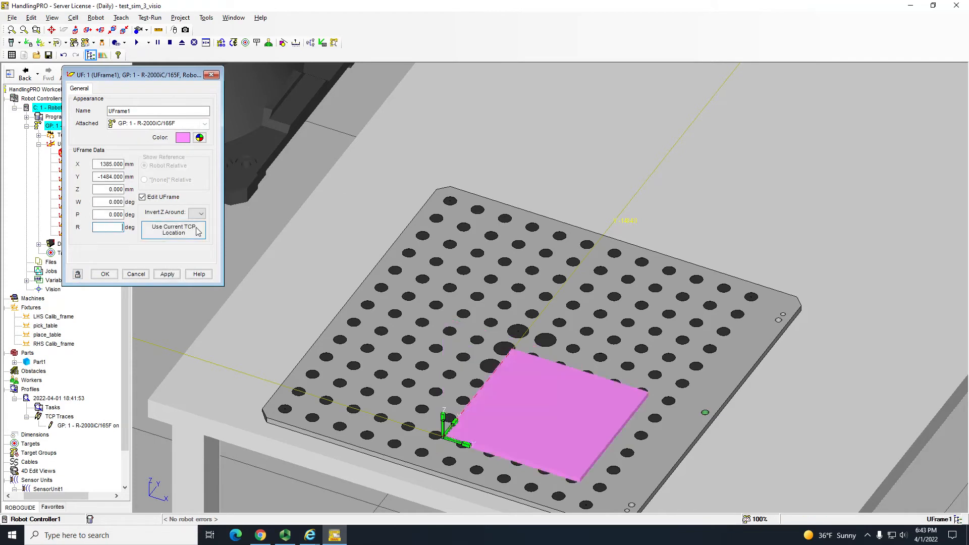
type("90")
key("Return")
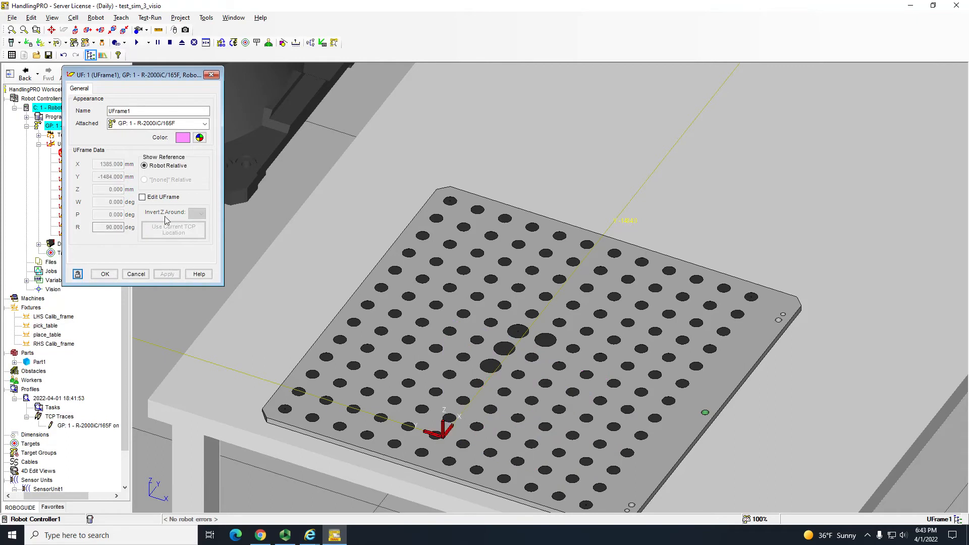
left_click(143, 197)
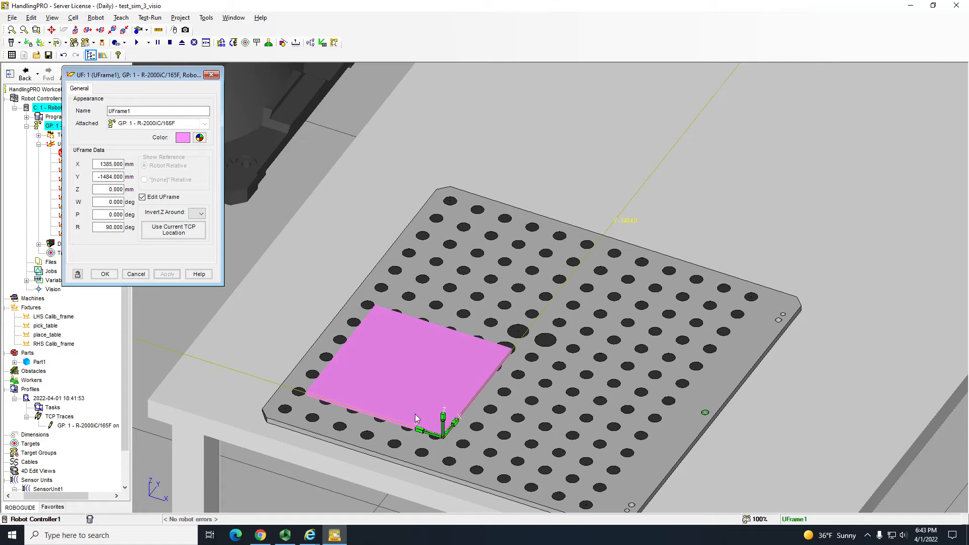
double_click(106, 227)
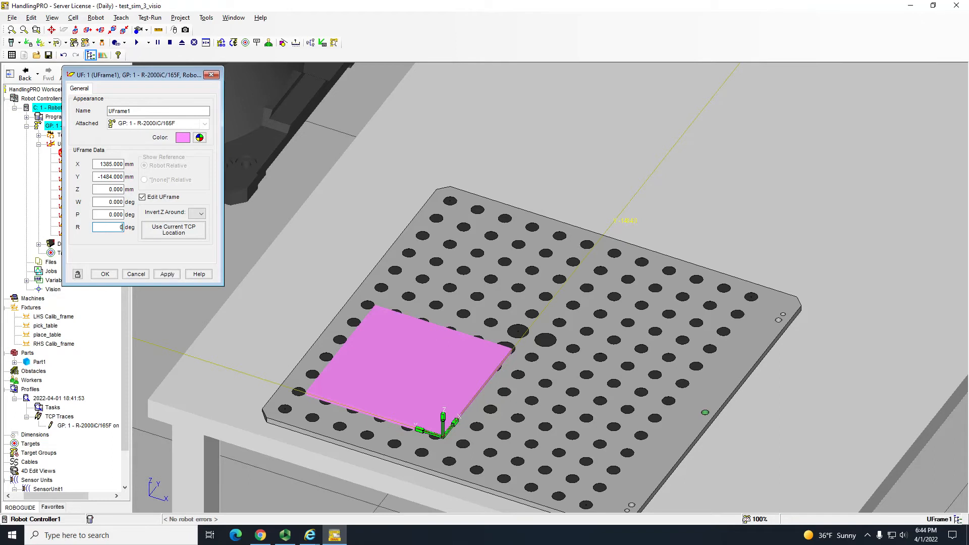
type("0")
key("Return")
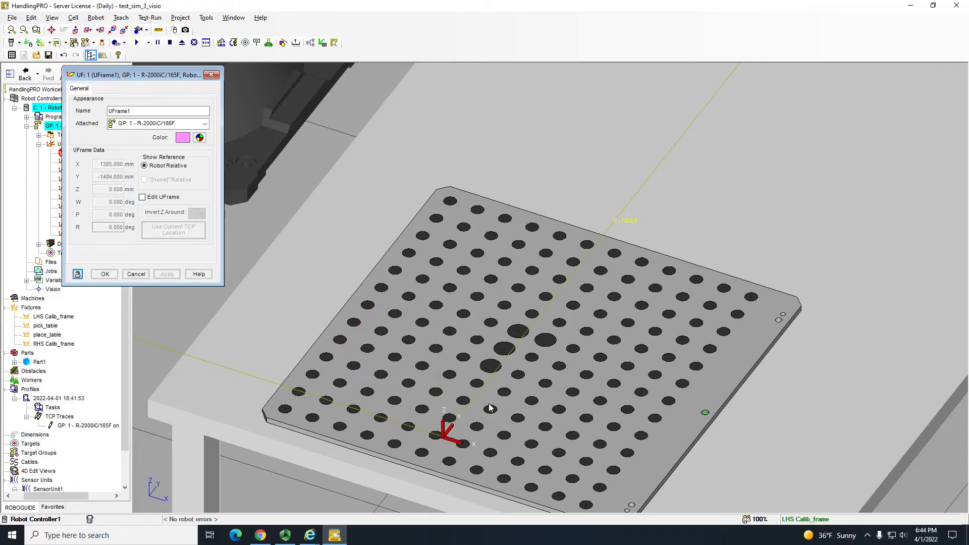
left_click(142, 198)
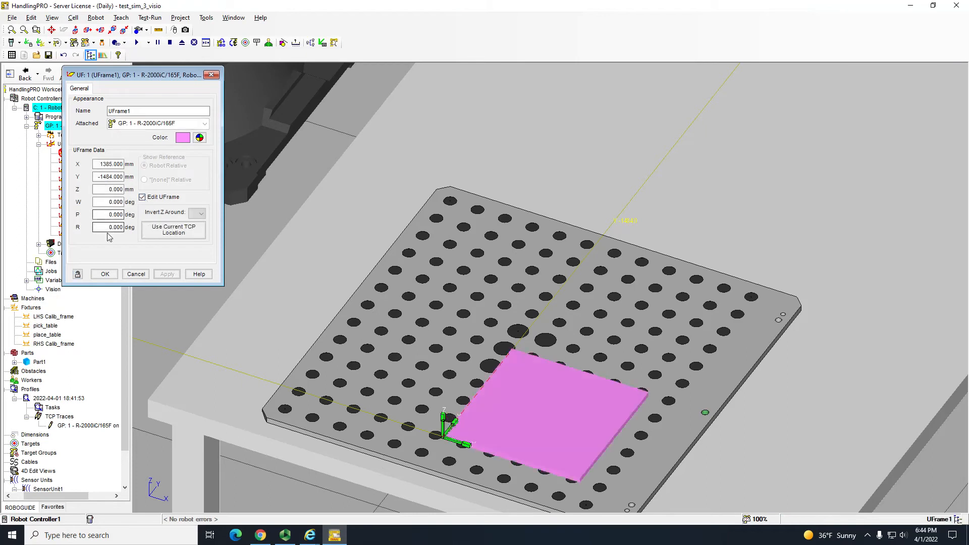
type("90")
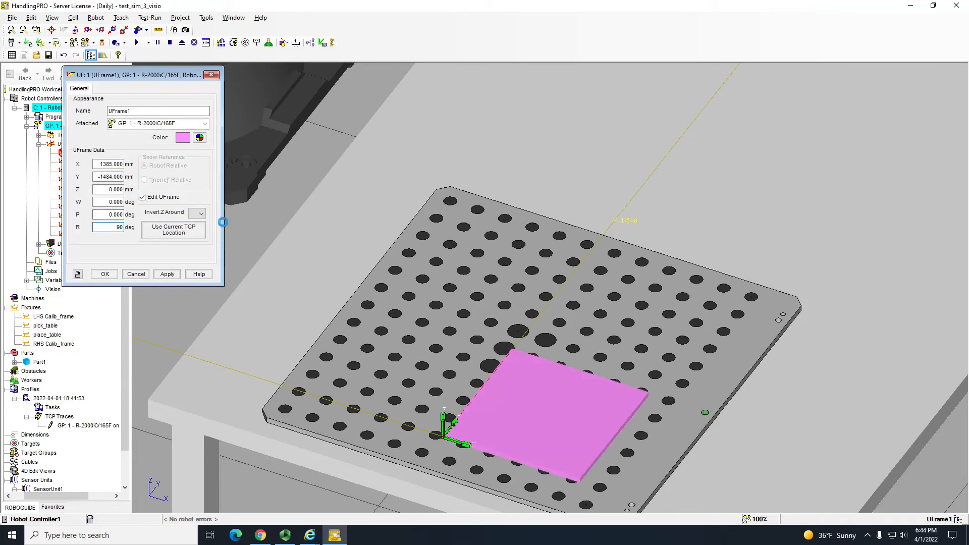
key("Return")
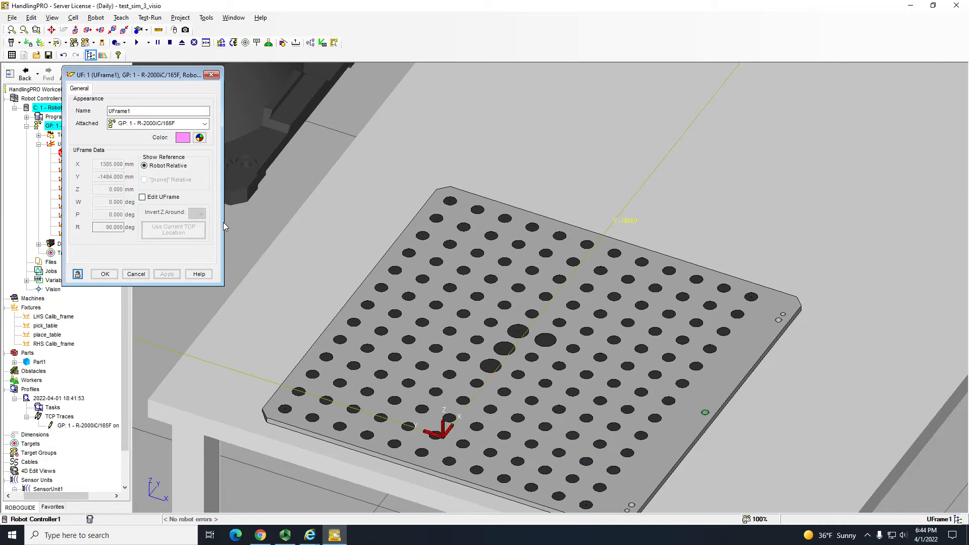
- Set UFrame1's R rotation to -90 degrees
left_click(149, 198)
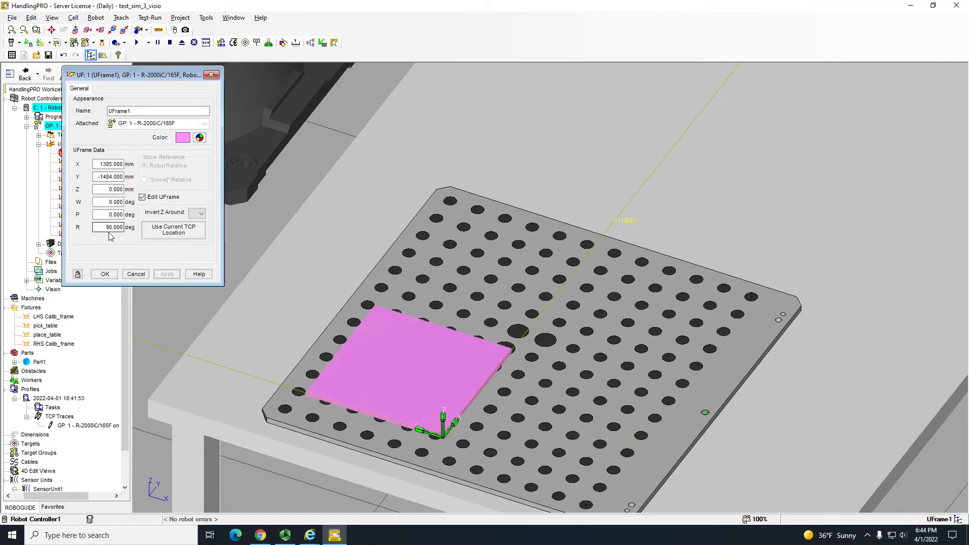
left_click(109, 228)
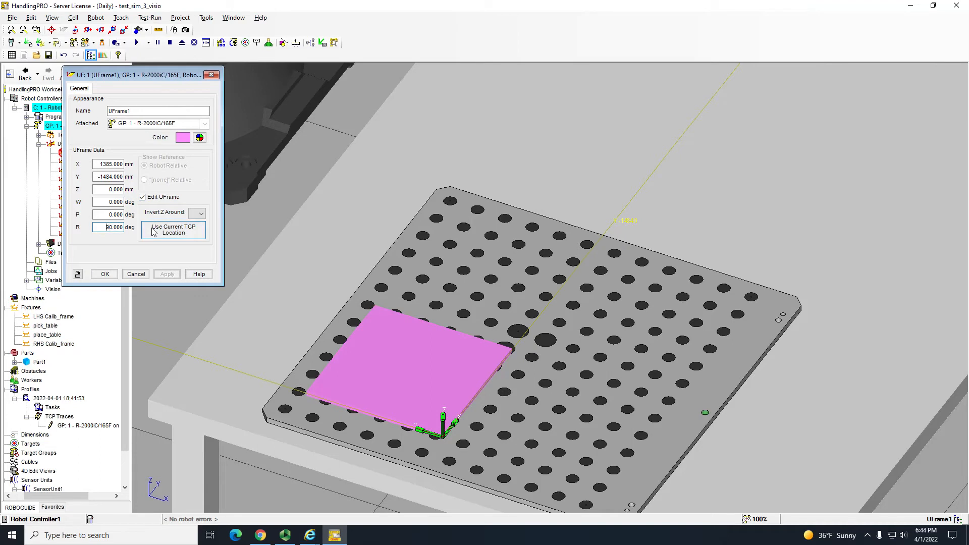
key("Return")
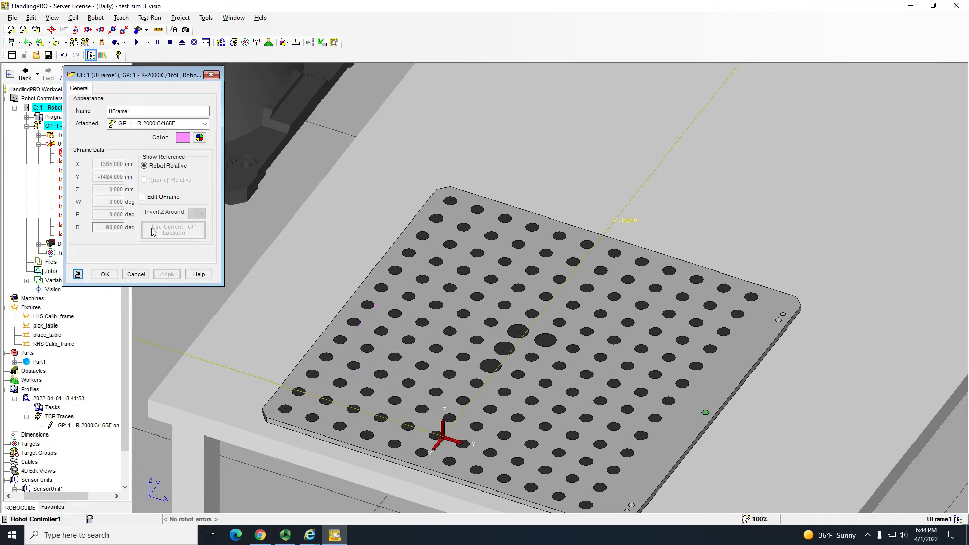
- Reopen UFrame1 for editing and move its origin to the LHS grid's central large hole, at about X 1328, Y -1055 and Z -66.2 mm
left_click(162, 200)
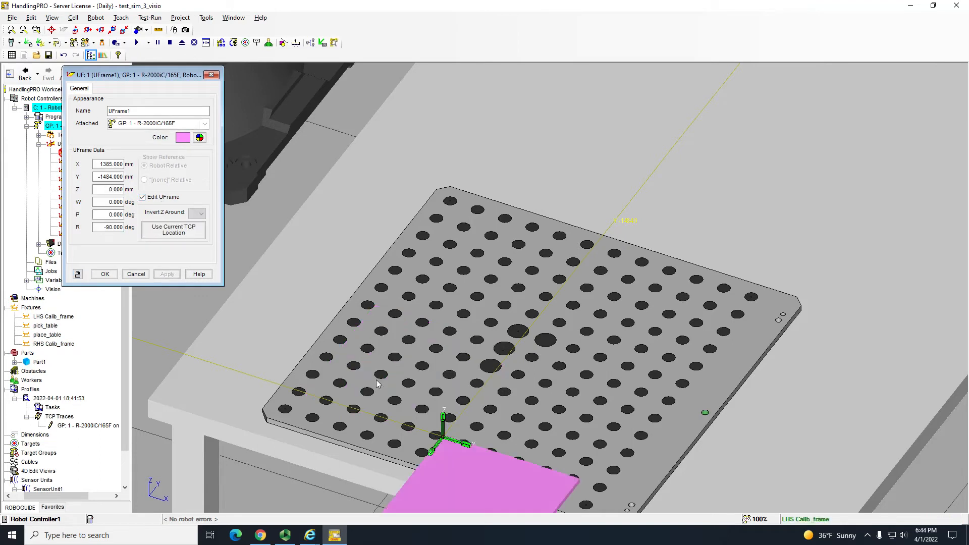
left_click_drag(438, 447, 522, 339)
right_click_drag(527, 318, 579, 400)
scroll(528, 310, "up", 5)
right_click_drag(528, 310, 591, 275)
middle_click_drag(591, 275, 603, 298)
left_click(110, 189)
left_click_drag(609, 240, 521, 329)
scroll(609, 357, "up", 3)
scroll(522, 385, "up", 4)
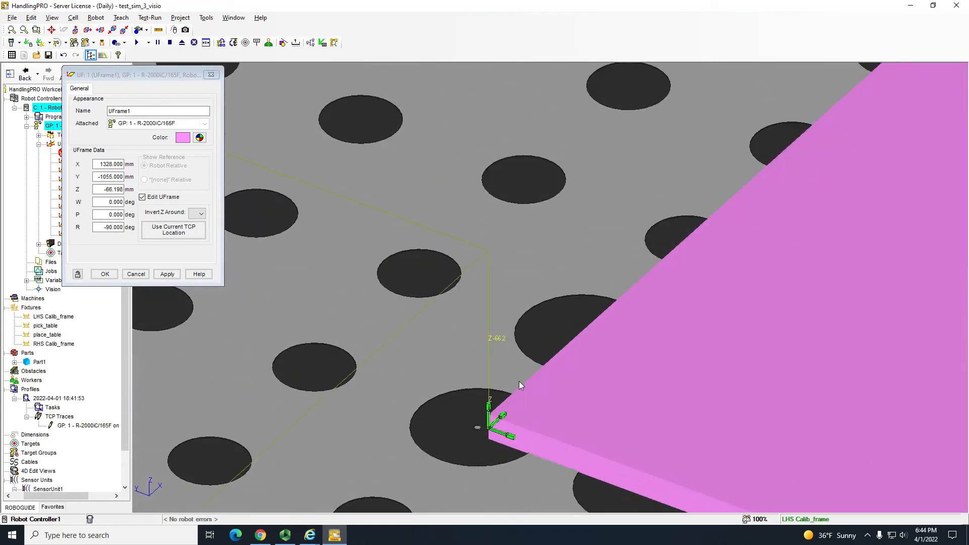
- Move UFrame1's origin closer to the small centre disc in the large hole, at about X 1329.8, Y -1049.2 and Z -65.0 mm
scroll(500, 402, "up", 3)
middle_click_drag(480, 421, 526, 348)
right_click_drag(526, 349, 546, 339)
left_click_drag(562, 389, 530, 364)
scroll(510, 392, "up", 6)
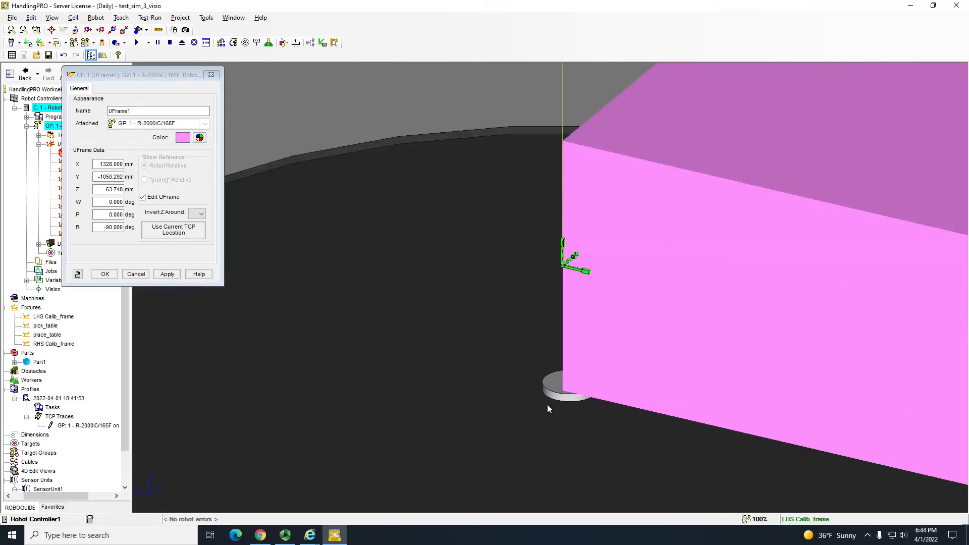
scroll(559, 395, "up", 2)
right_click_drag(590, 217, 579, 267)
left_click_drag(565, 204, 559, 152)
right_click_drag(557, 186, 524, 204)
left_click_drag(524, 204, 524, 204)
right_click_drag(523, 215, 533, 258)
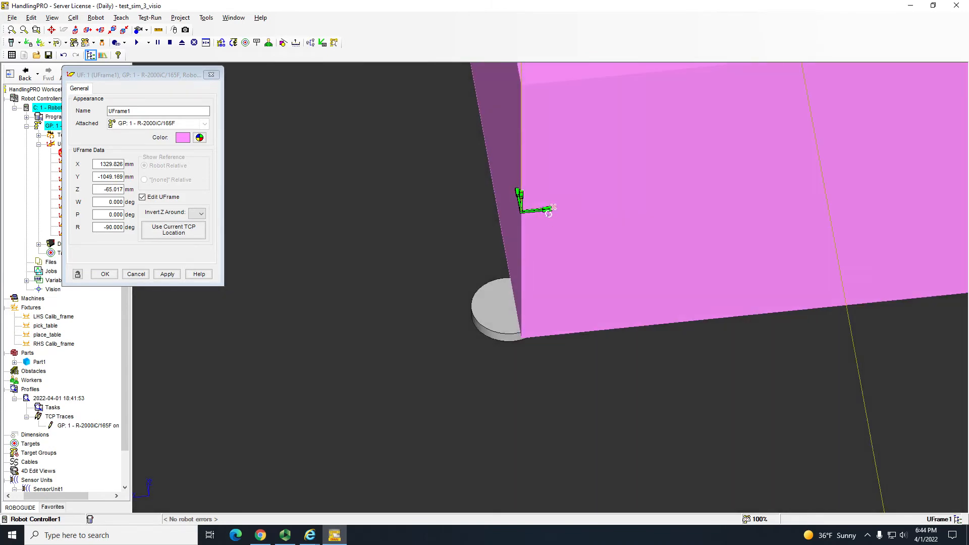
- Fine-tune UFrame1's origin over the middle of the small centre disc, at about X 1330.9 mm and Y -1048.9 mm
left_click_drag(536, 211, 511, 214)
right_click_drag(513, 213, 562, 185)
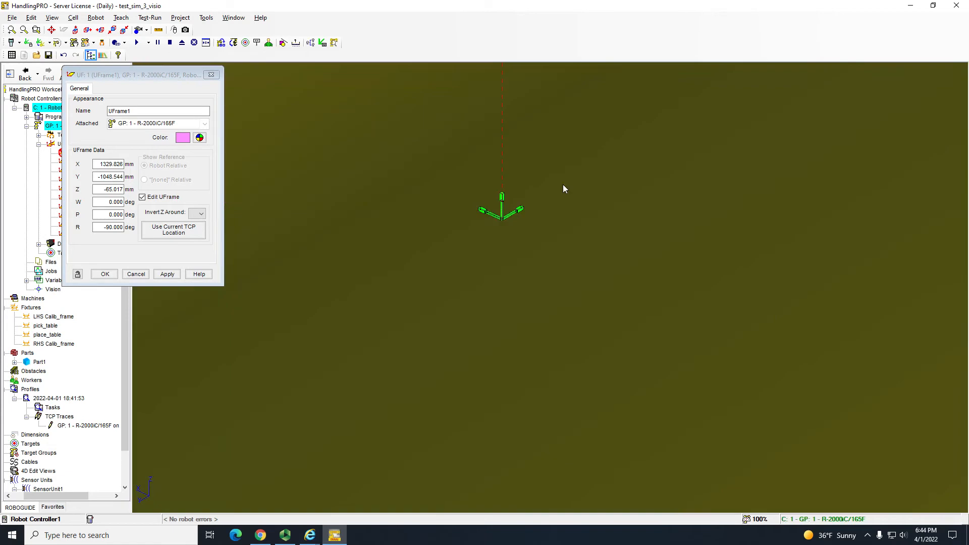
left_click_drag(495, 220, 488, 218)
right_click_drag(488, 218, 540, 203)
left_click_drag(490, 221, 464, 213)
right_click_drag(464, 214, 464, 262)
left_click_drag(461, 212, 480, 191)
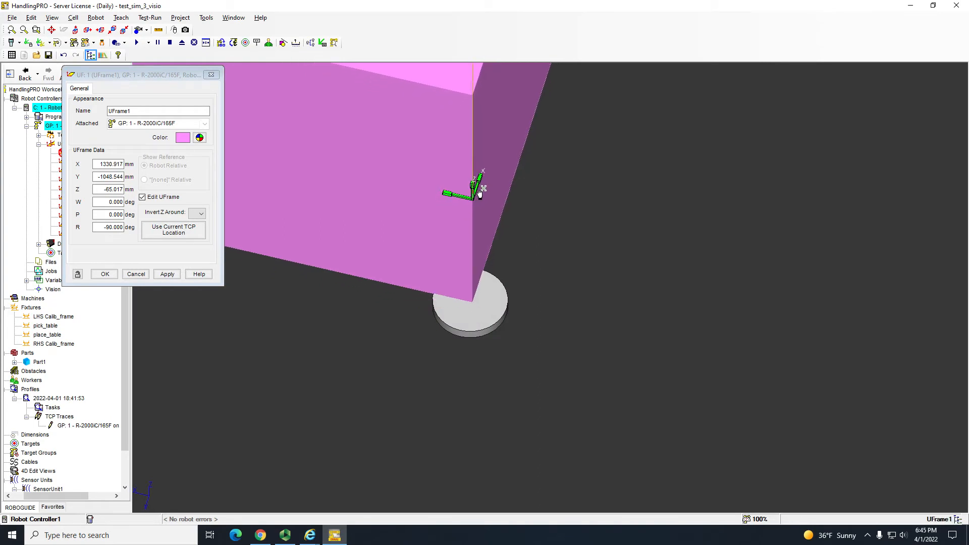
- Apply UFrame1's new location, check its placement on the LHS grid and close its properties
left_click(168, 280)
right_click_drag(562, 247, 517, 190)
scroll(516, 189, "down", 5)
right_click_drag(516, 223, 714, 289)
scroll(569, 239, "down", 5)
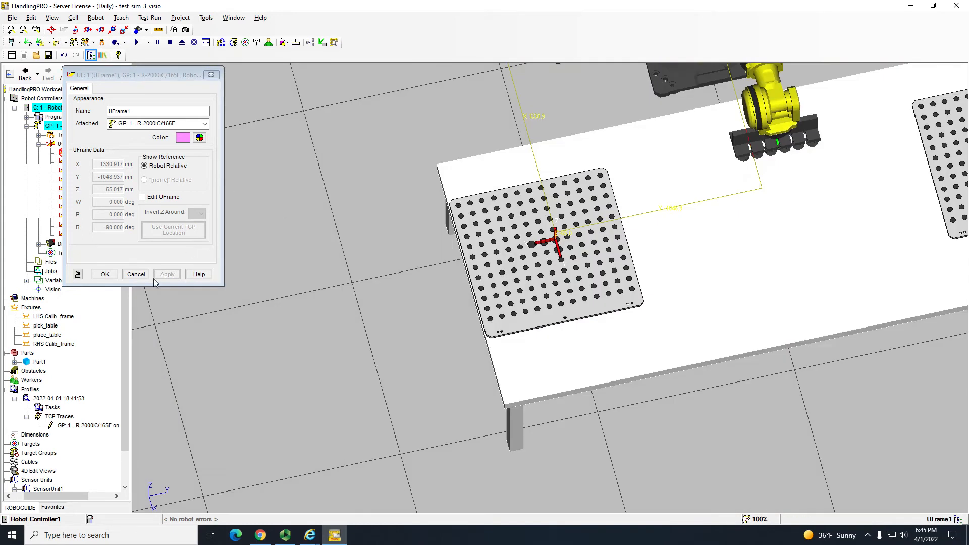
left_click(105, 274)
- Open UFrame2 for editing and move its origin onto the RHS calibration grid, at about X 1391 mm and Y 1229 mm
double_click(93, 171)
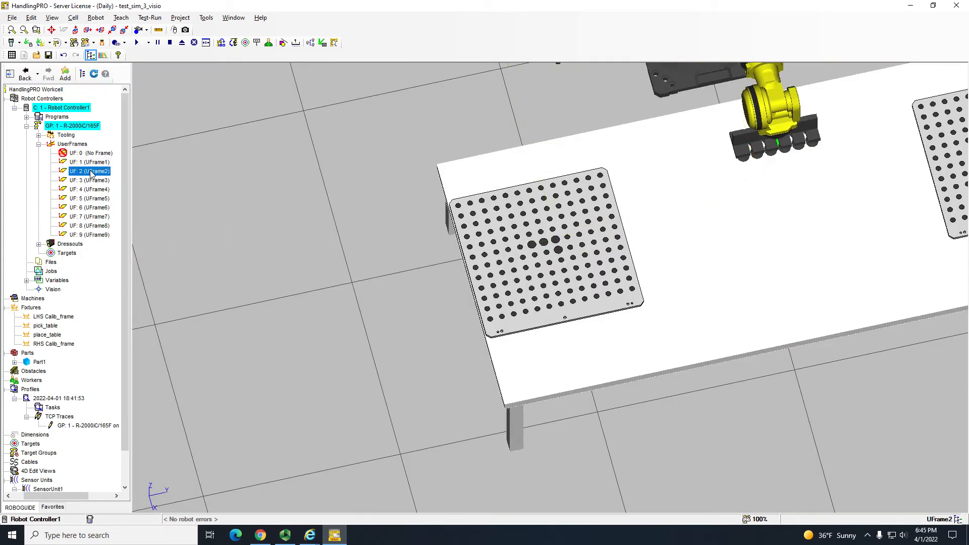
left_click(142, 197)
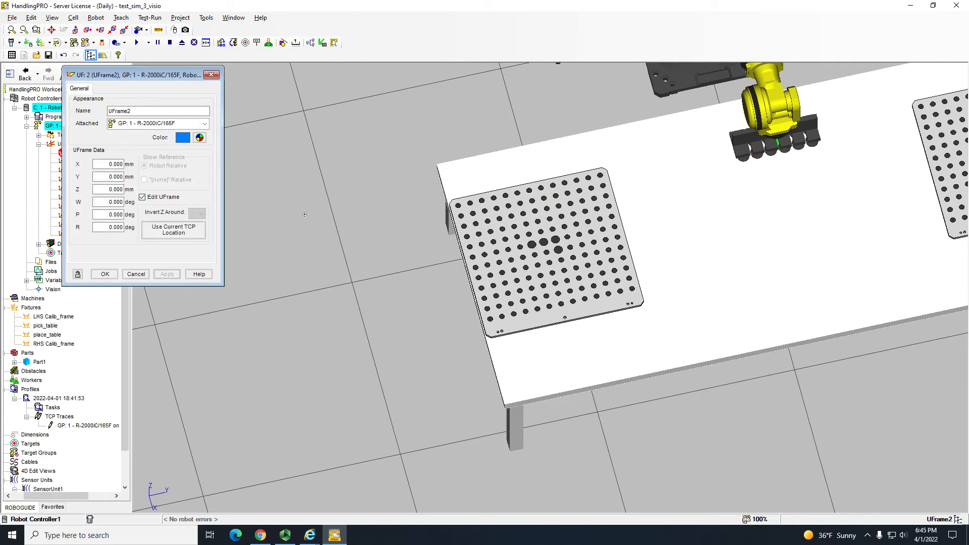
middle_click_drag(762, 234, 448, 361)
left_click_drag(404, 110, 730, 313)
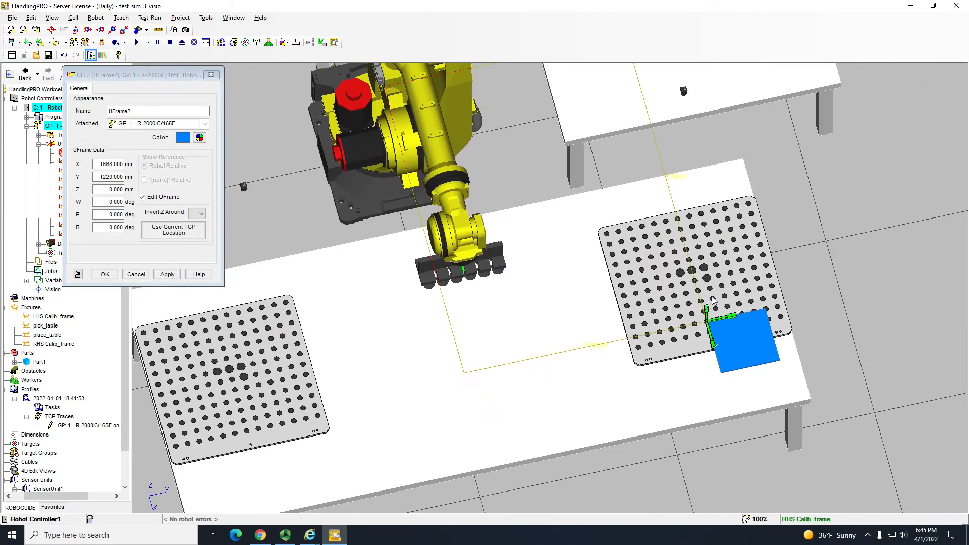
scroll(715, 306, "up", 4)
right_click_drag(662, 342, 748, 292)
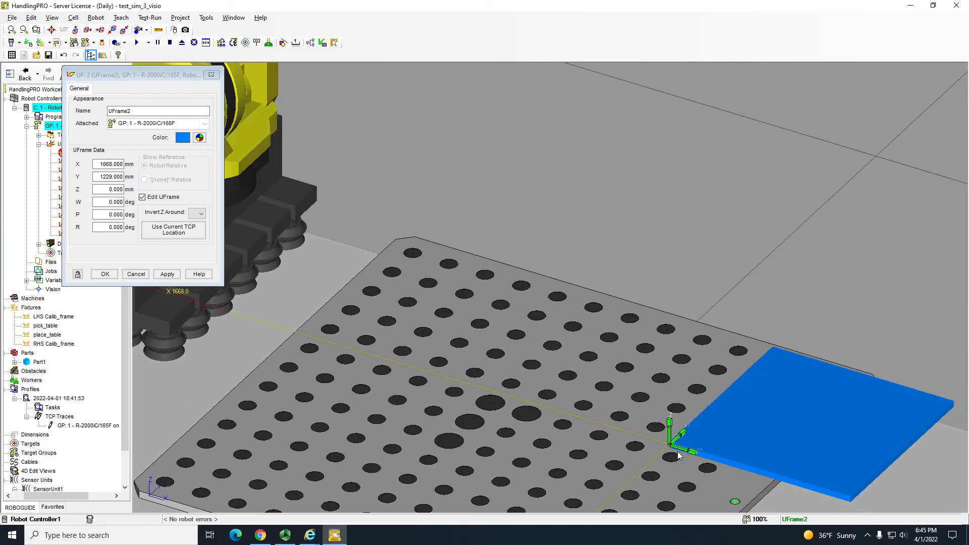
left_click_drag(681, 446, 516, 394)
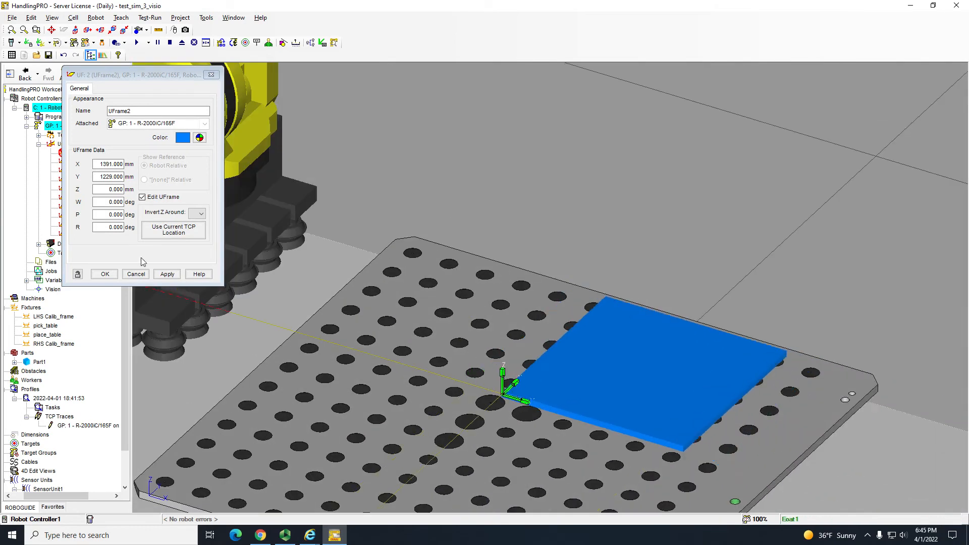
- Set UFrame2's R rotation to -90 degrees and apply it
left_click(100, 267)
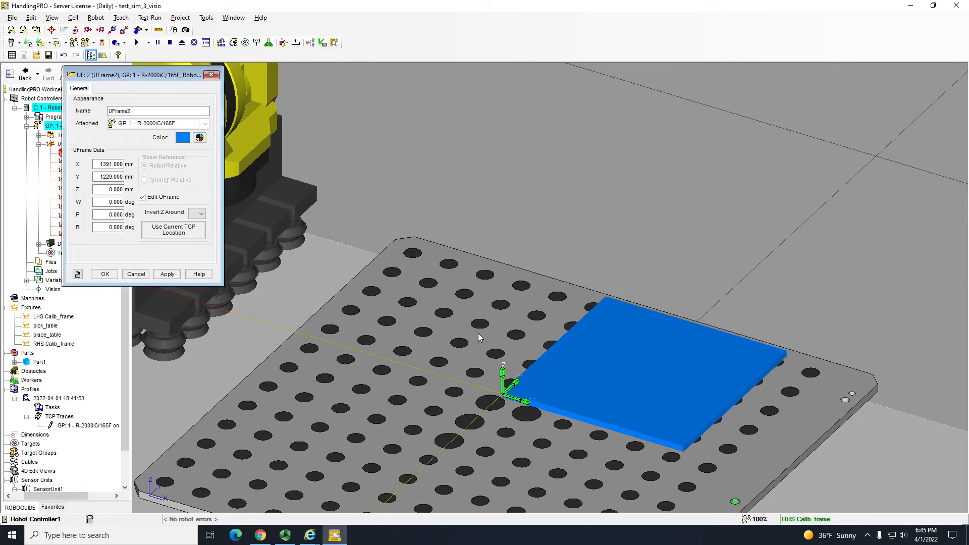
double_click(105, 228)
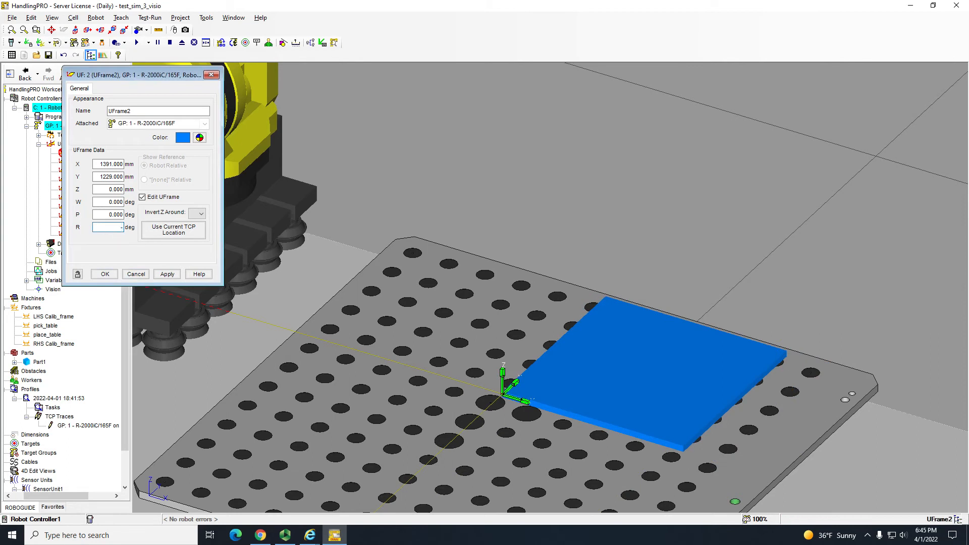
type("-90")
key("Return")
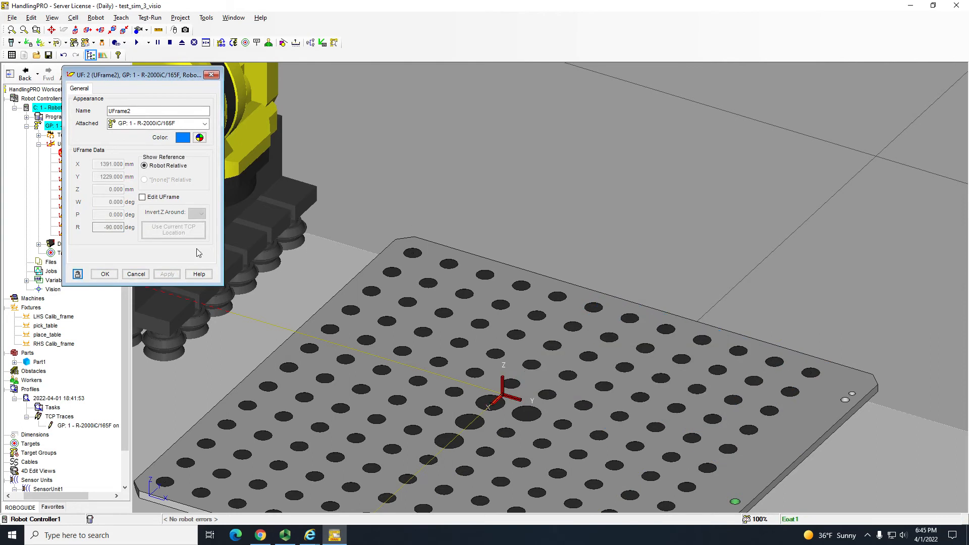
- Reopen UFrame2 for editing and shift its origin near the RHS grid's large holes, at about X 1242 mm and Y 1247.7 mm
left_click(165, 198)
right_click_drag(513, 419, 542, 436)
middle_click_drag(542, 436, 529, 200)
scroll(507, 245, "up", 3)
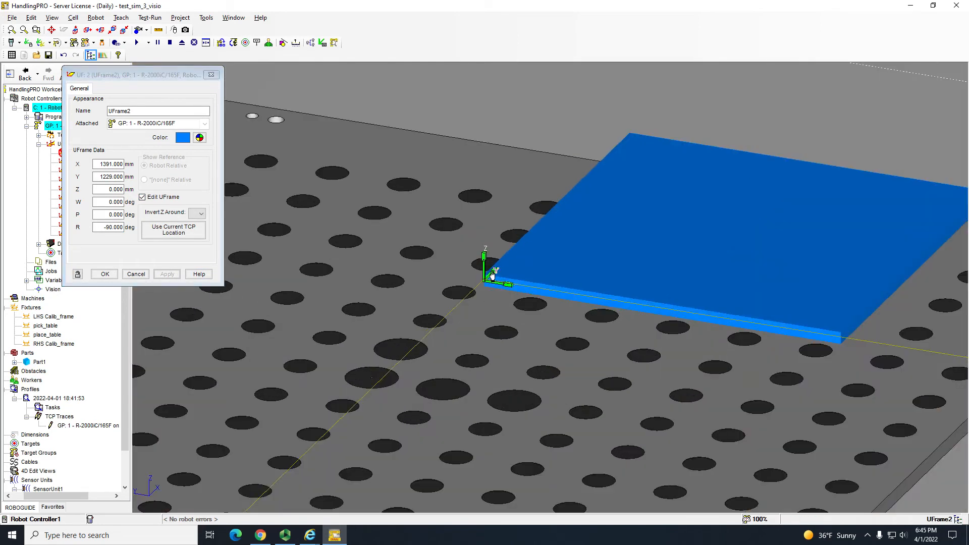
left_click_drag(488, 277, 381, 373)
scroll(381, 373, "up", 6)
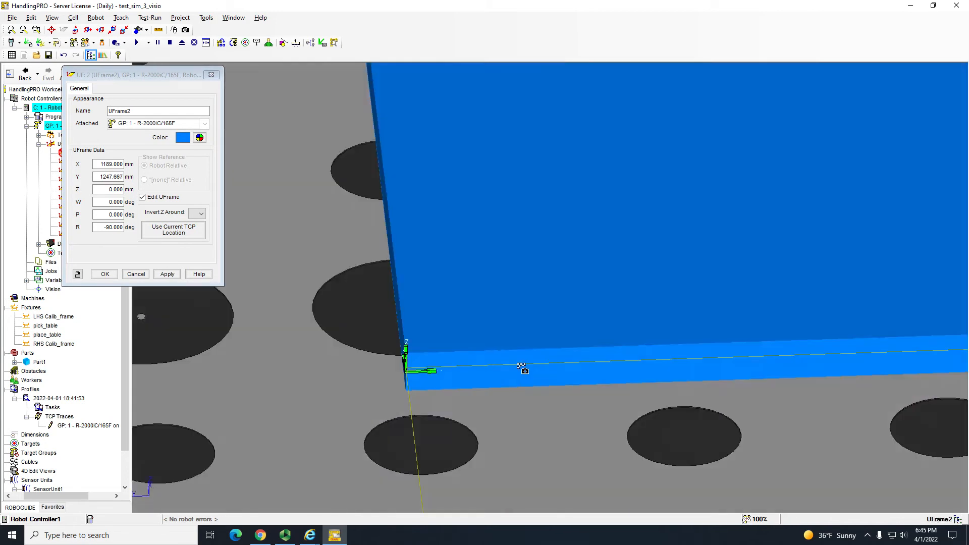
scroll(404, 375, "down", 6)
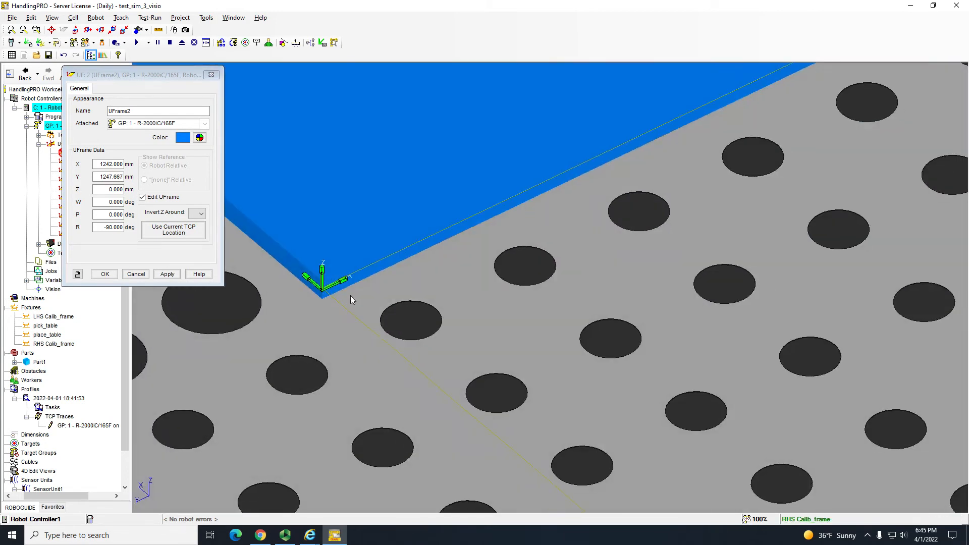
- Lower UFrame2's origin to about Z -69 mm and move it to about X 1340.6 mm and Y 1274.4 mm
left_click_drag(335, 285, 311, 304)
right_click_drag(311, 304, 679, 270)
left_click_drag(528, 319, 320, 421)
scroll(320, 421, "up", 5)
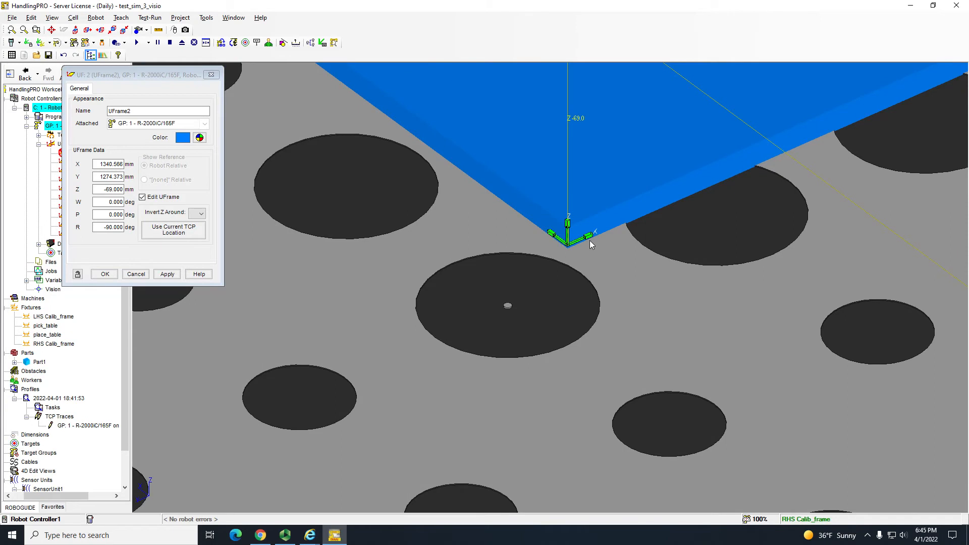
- Move UFrame2's origin to the large corner hole of the RHS grid, about X 1332.2 mm and Y 1299.8 mm, and apply it
left_click_drag(579, 244, 522, 280)
right_click_drag(604, 256, 628, 286)
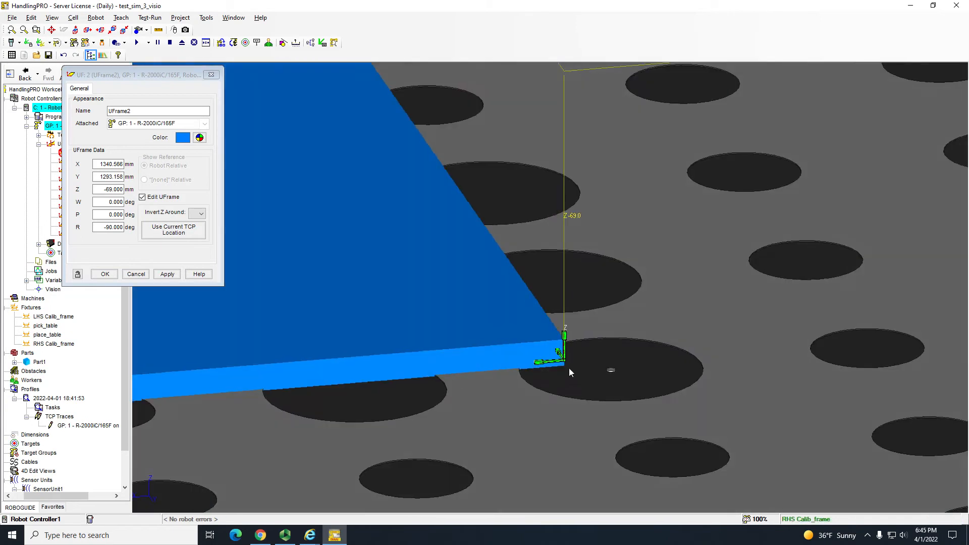
left_click_drag(556, 363, 607, 363)
right_click_drag(603, 375, 548, 406)
left_click_drag(620, 349, 599, 365)
right_click_drag(563, 385, 590, 379)
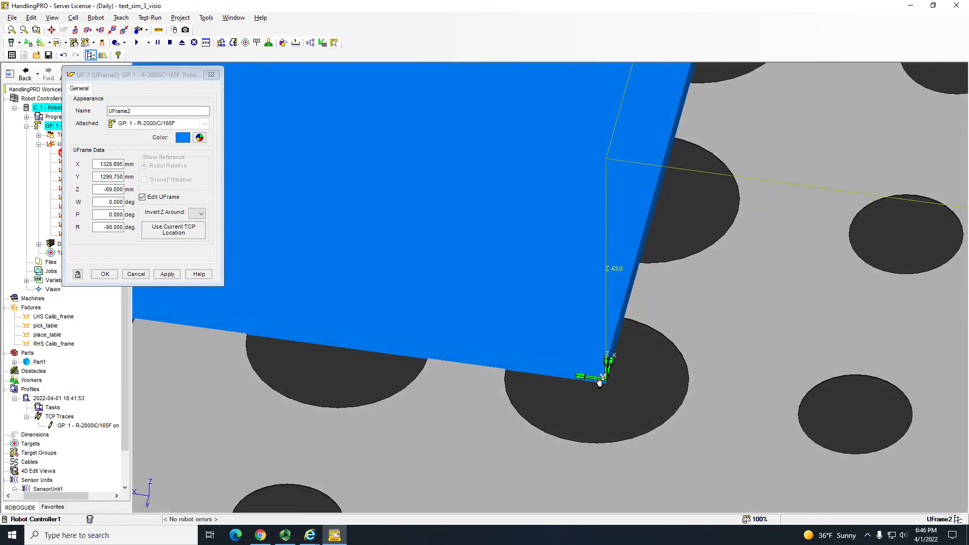
left_click_drag(600, 377, 586, 375)
scroll(592, 380, "up", 8)
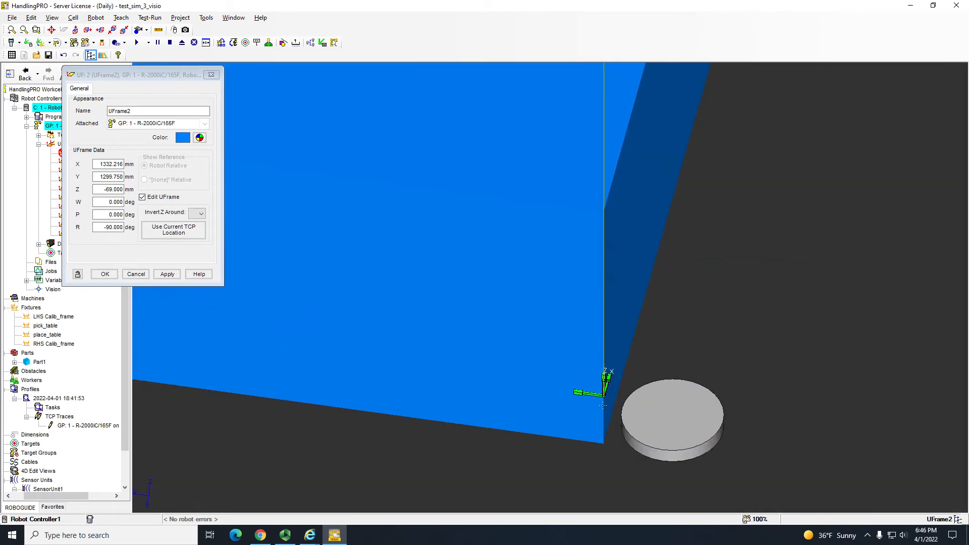
right_click_drag(616, 385, 609, 389)
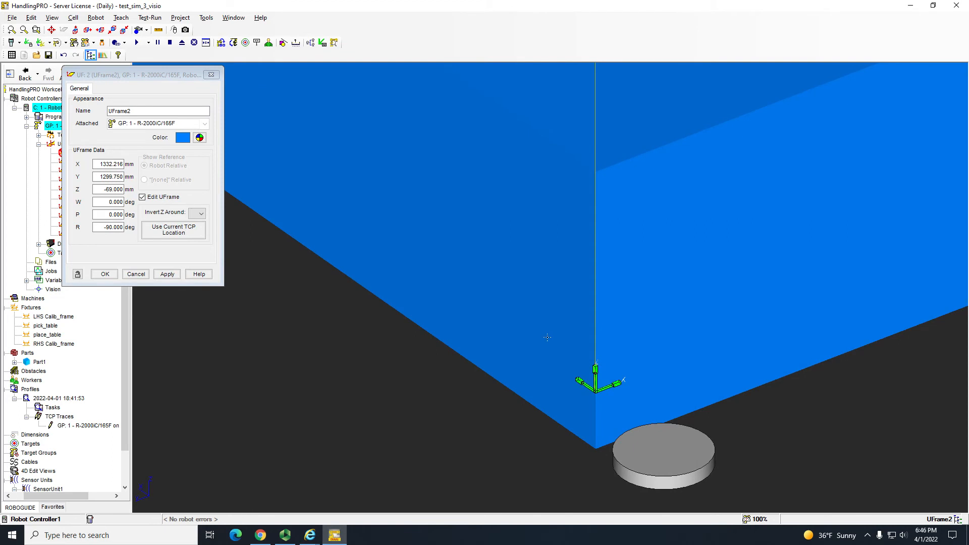
left_click(167, 274)
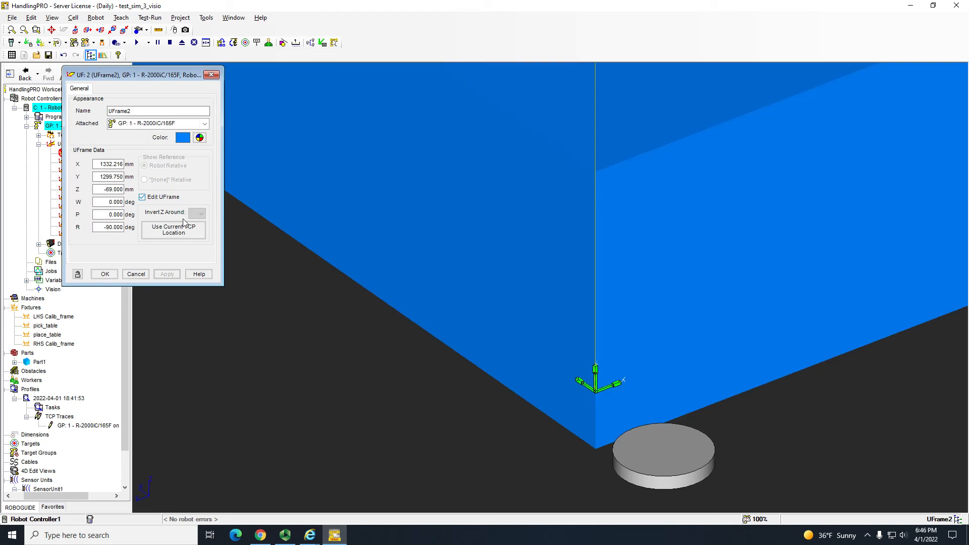
- Fine-tune UFrame2's origin onto the small disc in the hole's centre, about X 1330.9 mm and Y 1299.1 mm, and accept the frame
left_click(141, 197)
scroll(613, 354, "down", 3)
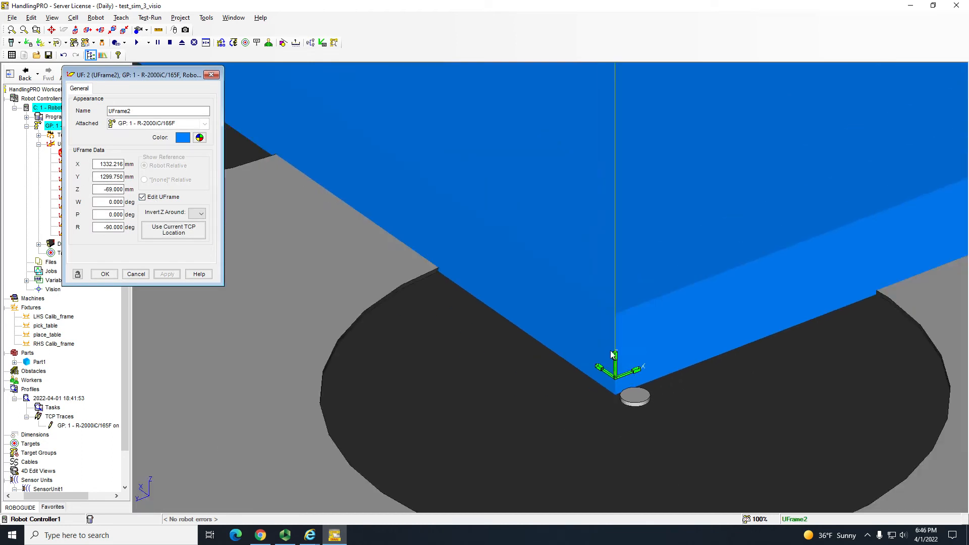
scroll(614, 355, "up", 5)
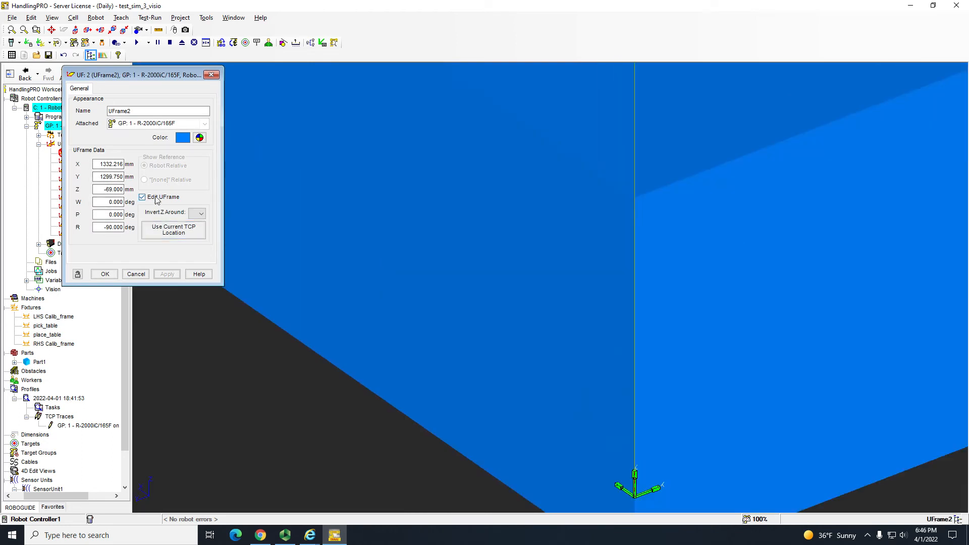
scroll(601, 448, "down", 5)
left_click_drag(623, 463, 649, 468)
right_click_drag(650, 467, 761, 449)
left_click_drag(639, 463, 672, 468)
mouse_move(673, 468)
right_mouse_down()
mouse_move(637, 469)
mouse_move(682, 460)
right_mouse_up()
left_click_drag(682, 463, 681, 463)
right_click_drag(682, 462, 690, 486)
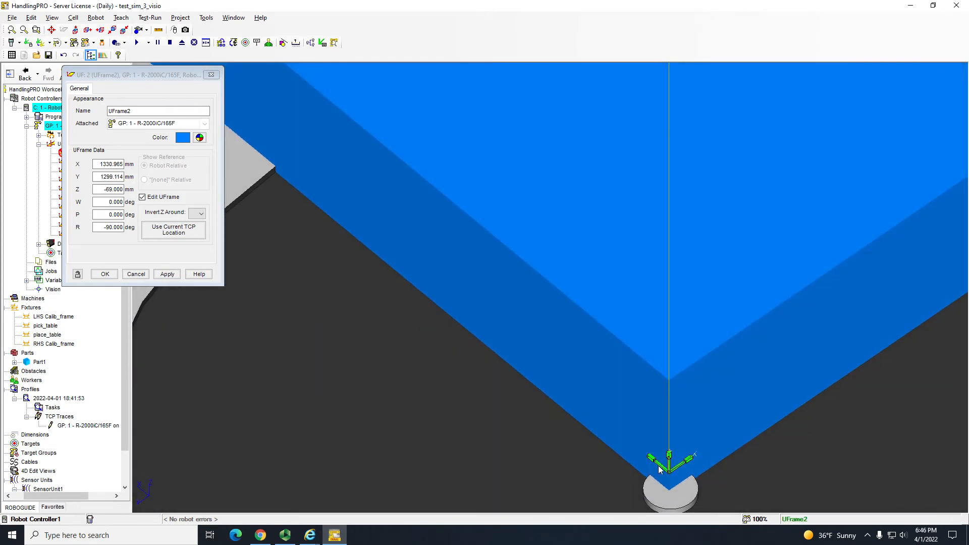
left_click_drag(658, 469, 660, 468)
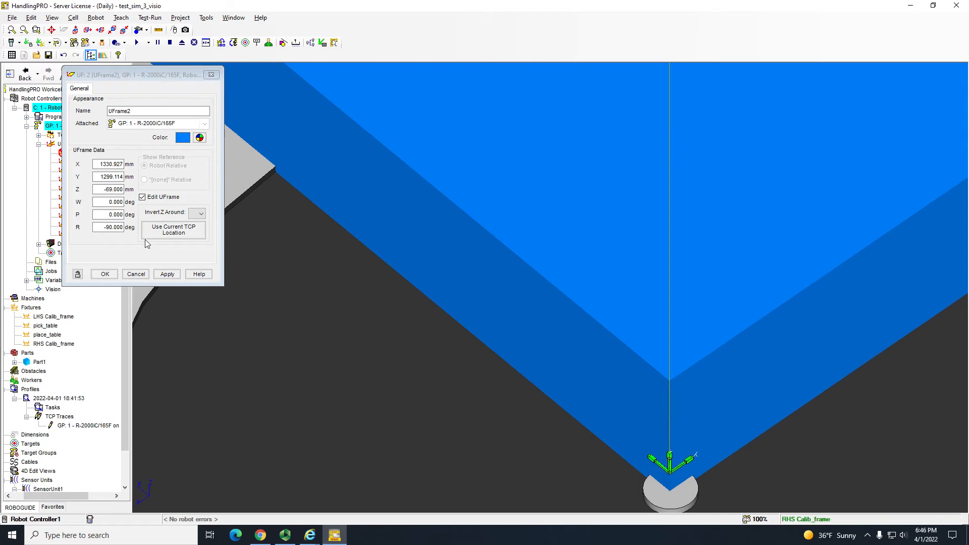
left_click(166, 273)
left_click(107, 274)
scroll(513, 174, "down", 3)
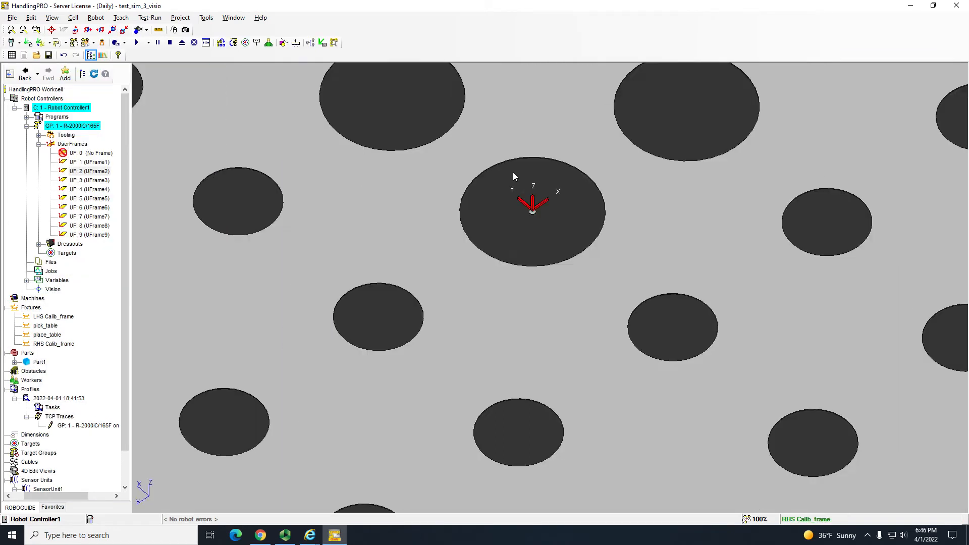
scroll(513, 174, "down", 6)
right_click_drag(518, 164, 541, 210)
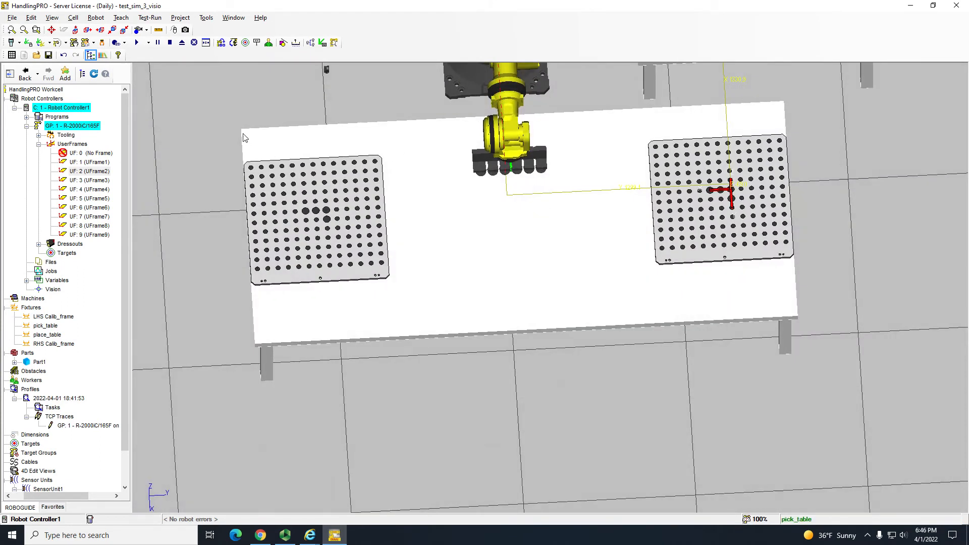
left_click(88, 181)
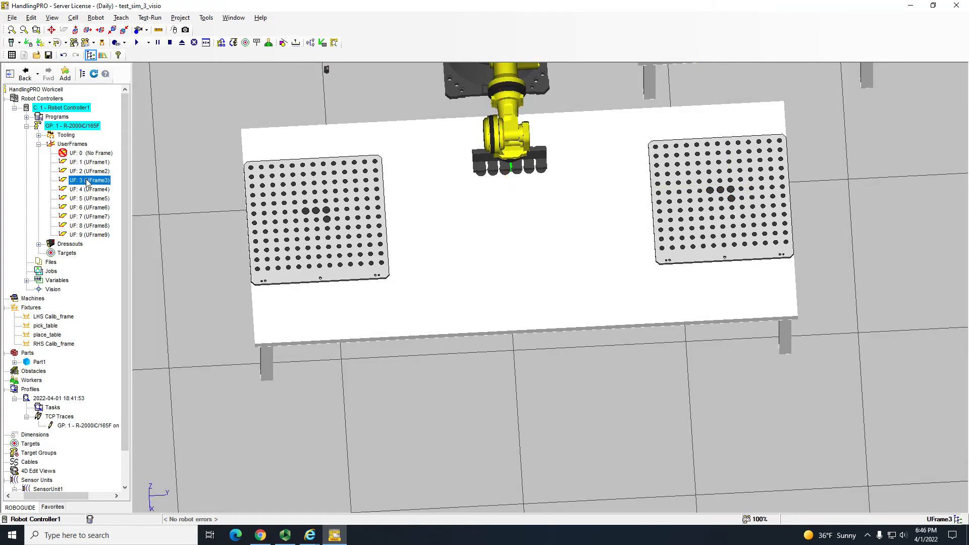
double_click(88, 181)
left_click(163, 200)
left_click(164, 198)
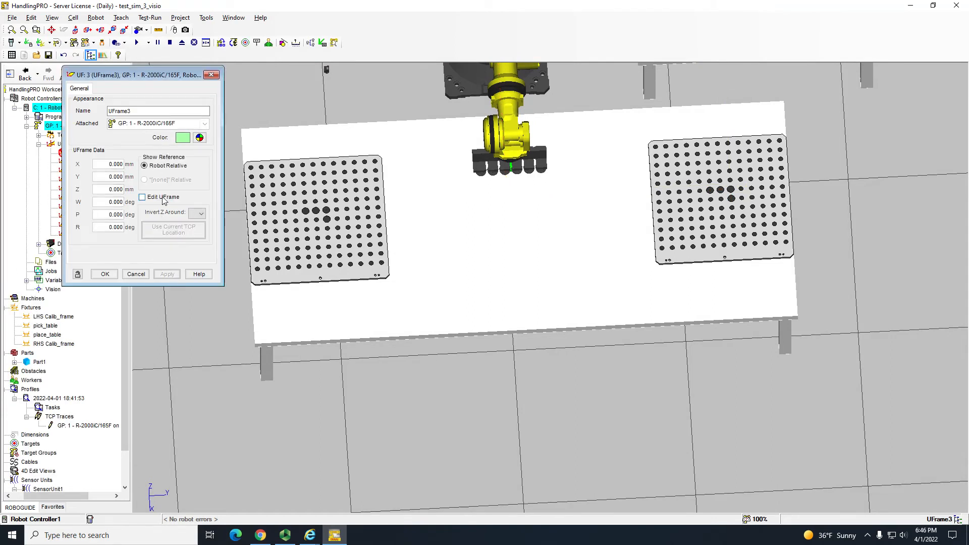
left_click(135, 274)
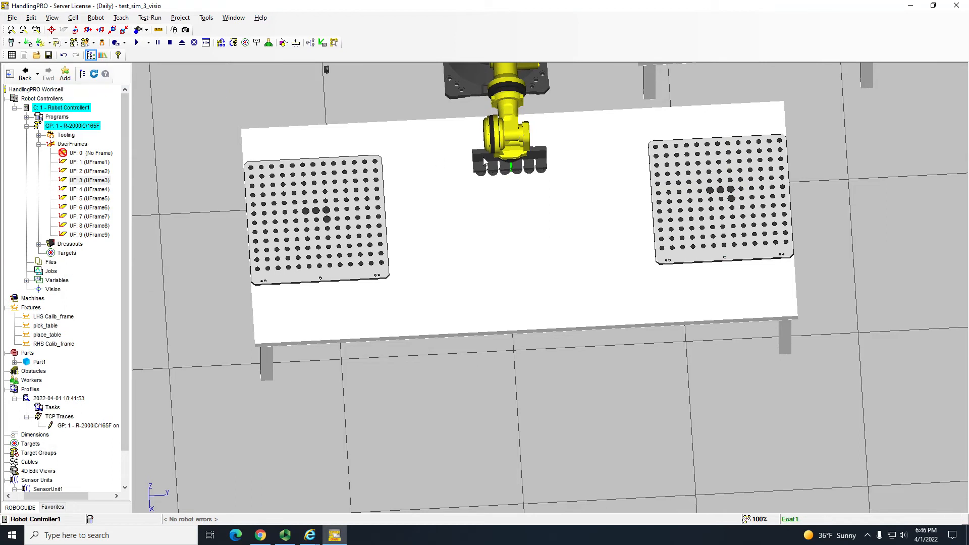
scroll(486, 165, "up", 3)
scroll(486, 165, "down", 5)
right_click_drag(486, 165, 534, 208)
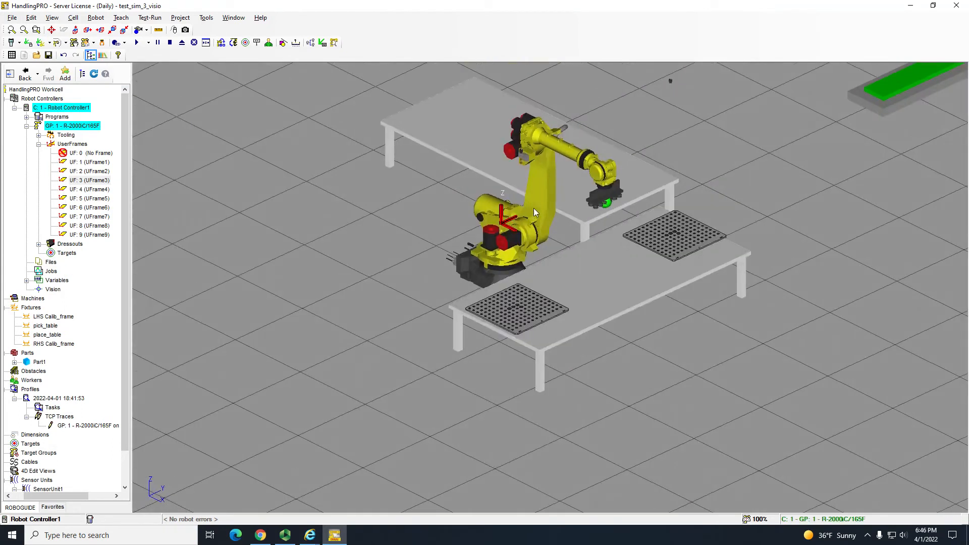
left_click(534, 208)
double_click(533, 208)
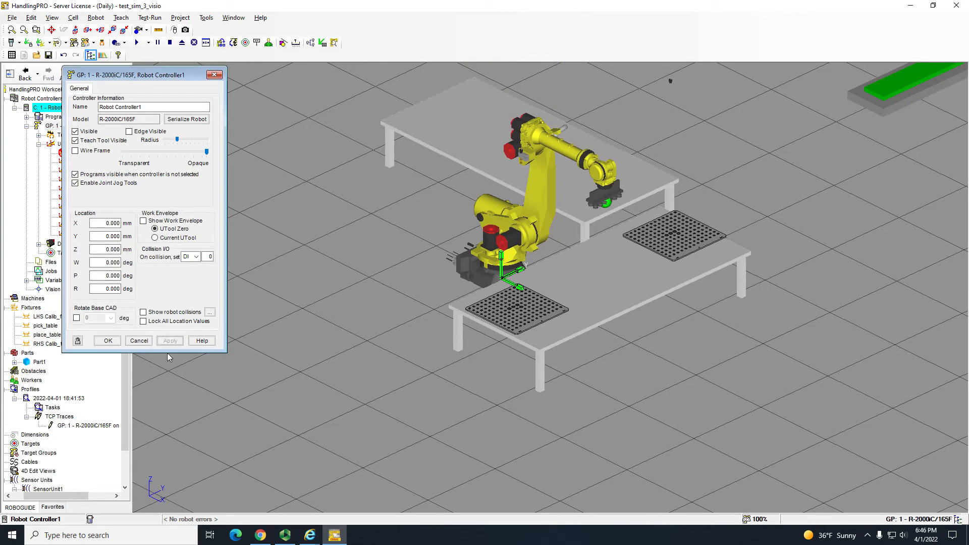
left_click(133, 337)
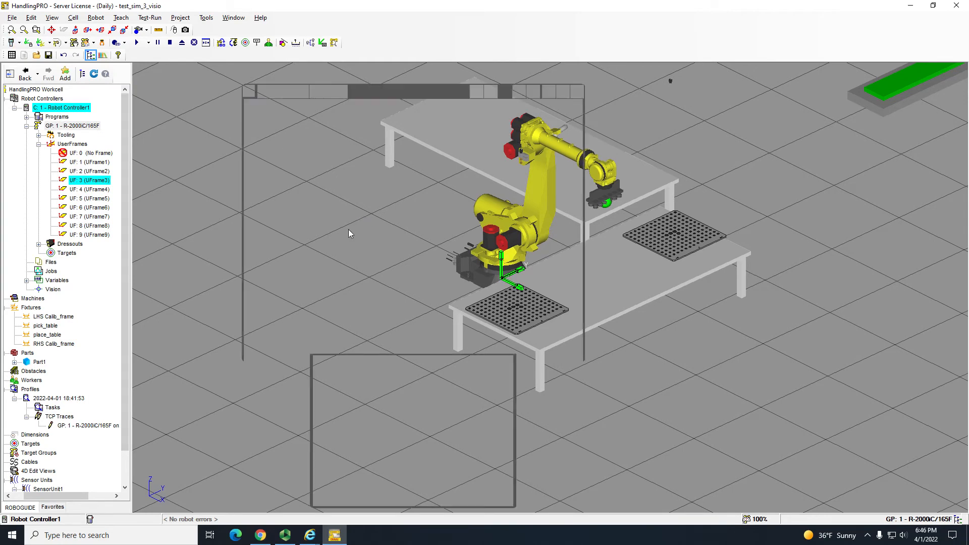
- Restart the unresponsive ROBOGUIDE and reopen the recent workcell test_sim_3_visio
left_click_drag(383, 91, 174, 107)
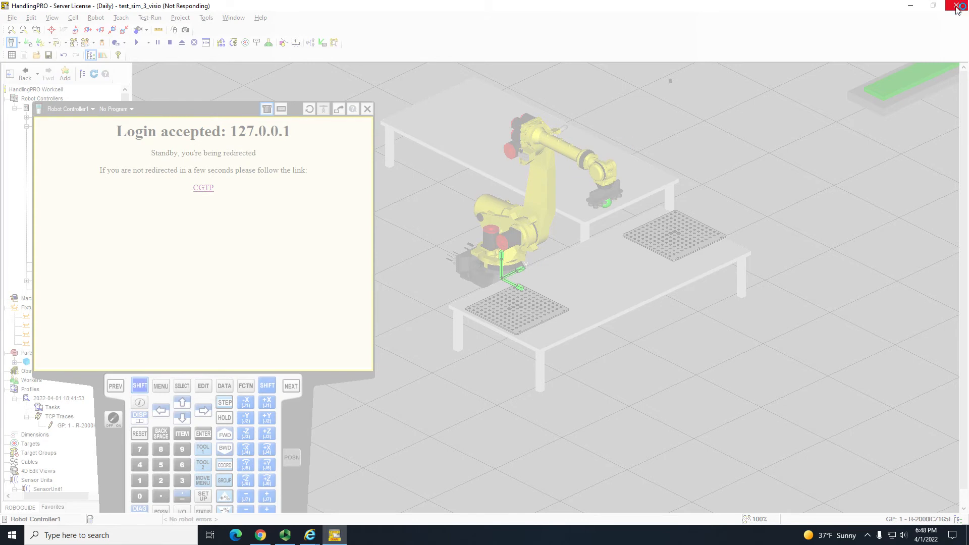
left_click(509, 276)
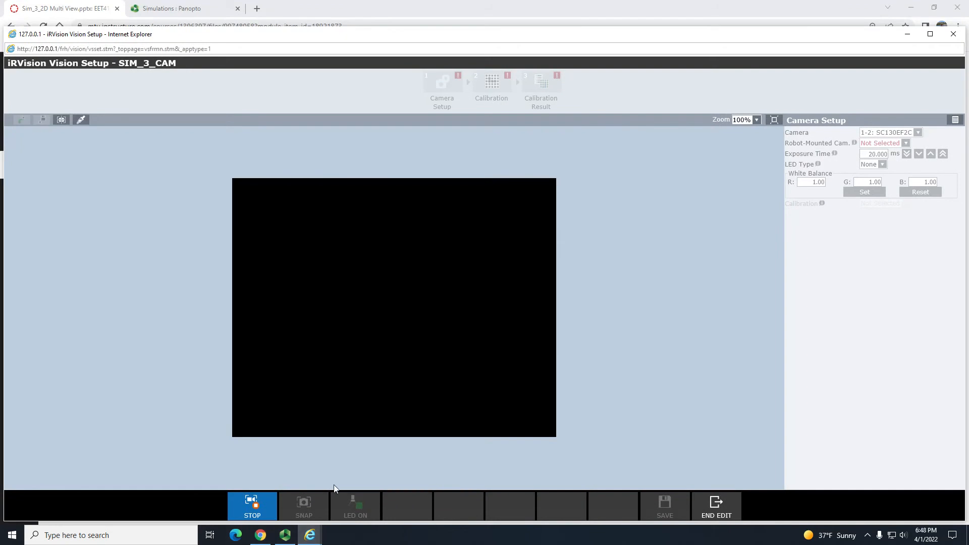
key("super")
type("r")
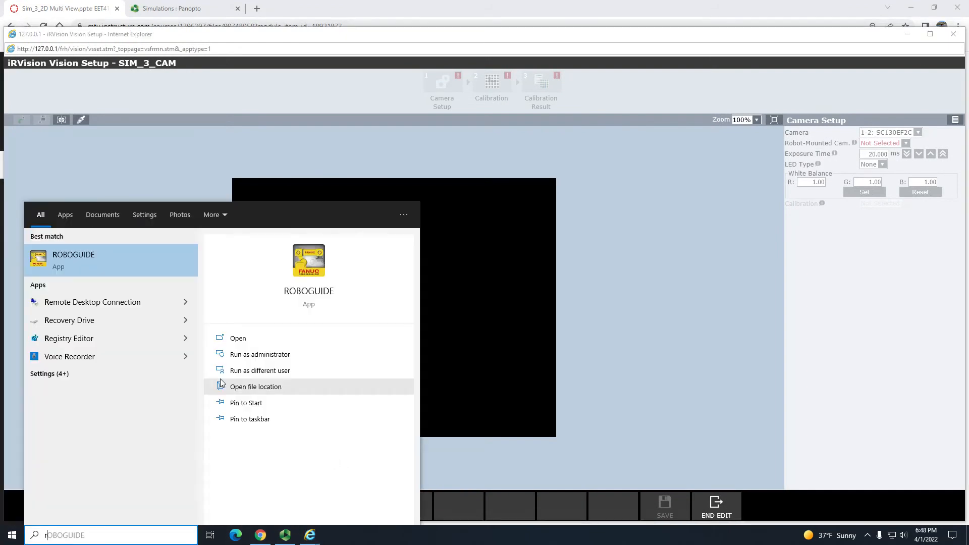
left_click(146, 264)
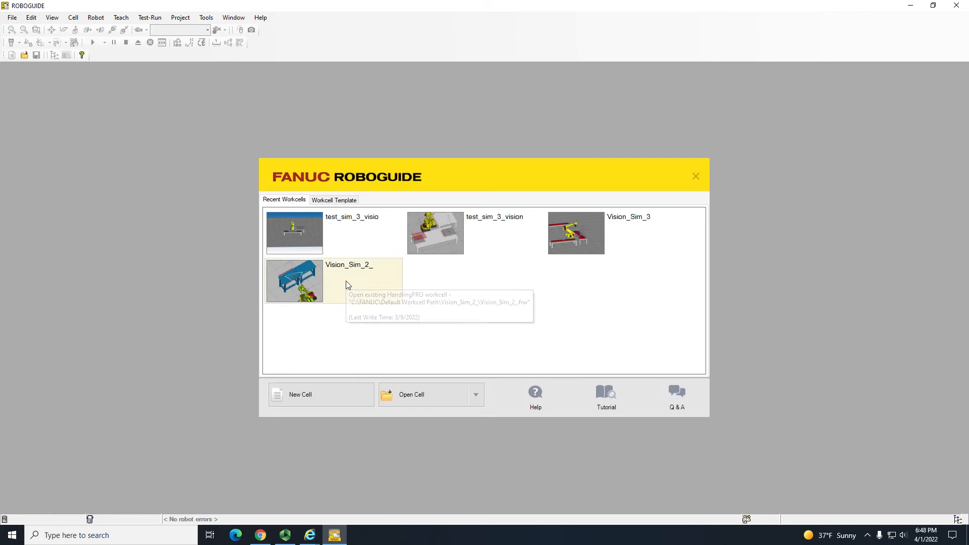
left_click(344, 241)
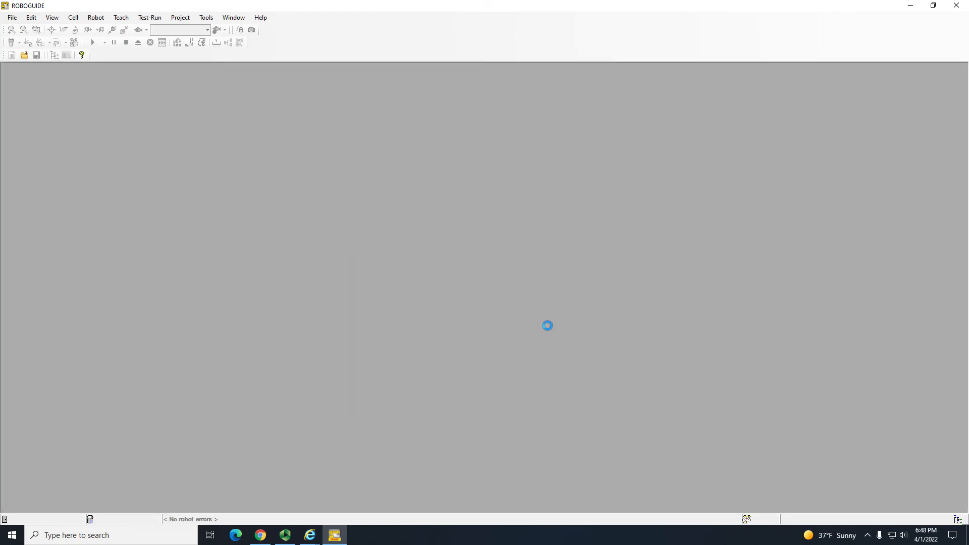
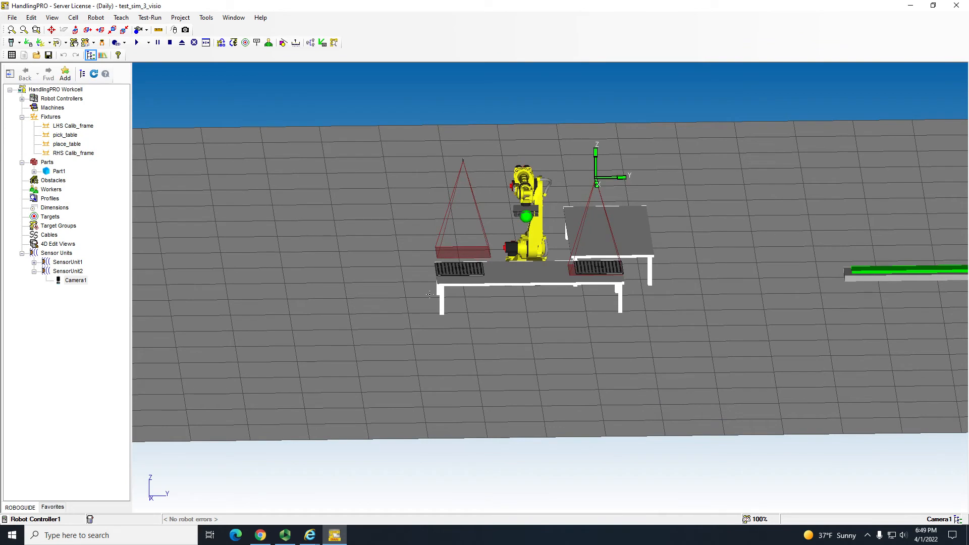
- Examine both cameras' fields of view against the calibration grids from above and from the front
right_click_drag(567, 198, 552, 286)
scroll(551, 286, "up", 6)
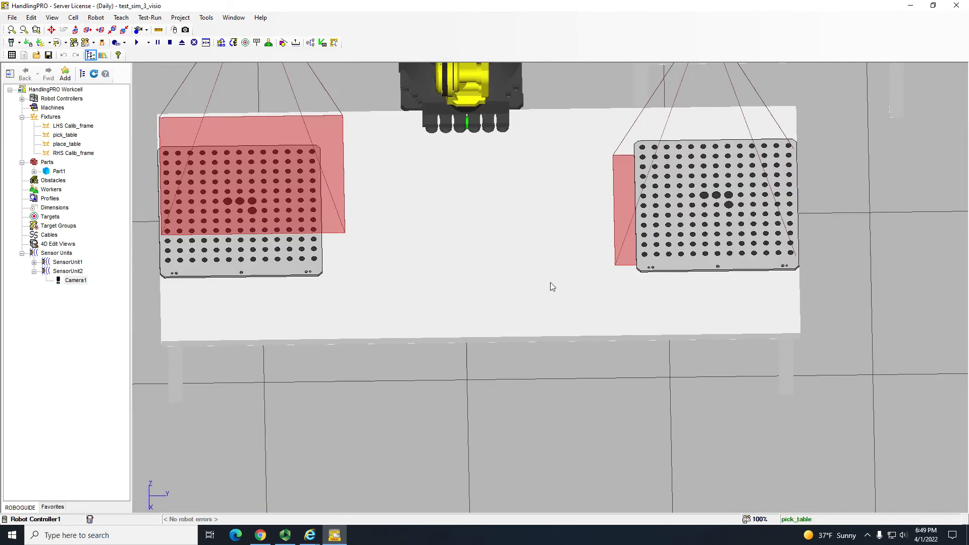
right_click_drag(451, 226, 486, 195)
middle_click_drag(485, 195, 610, 494)
right_click_drag(411, 315, 539, 263)
scroll(398, 253, "up", 2)
scroll(397, 253, "down", 6)
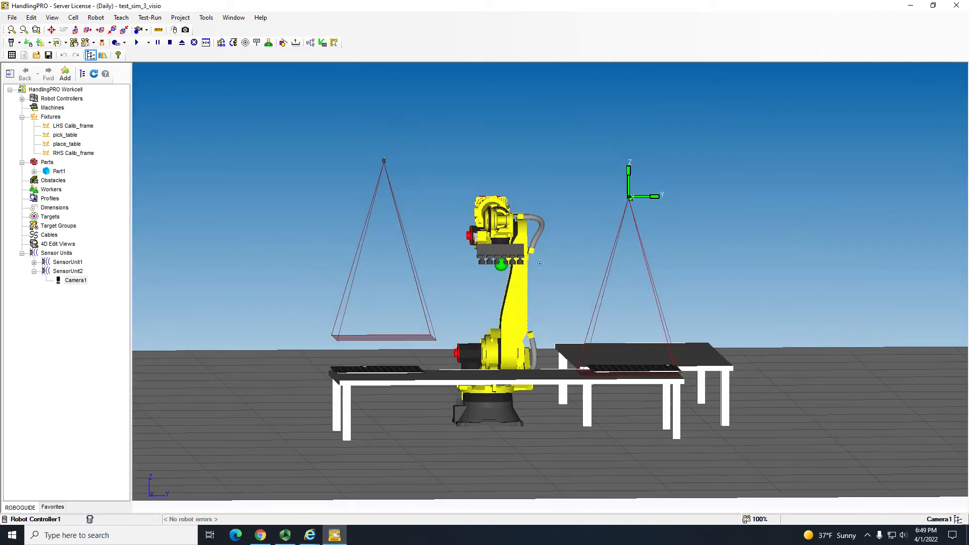
- Unlock SensorUnit2's location values and set its Z location to 2500 mm
left_click(74, 271)
double_click(75, 272)
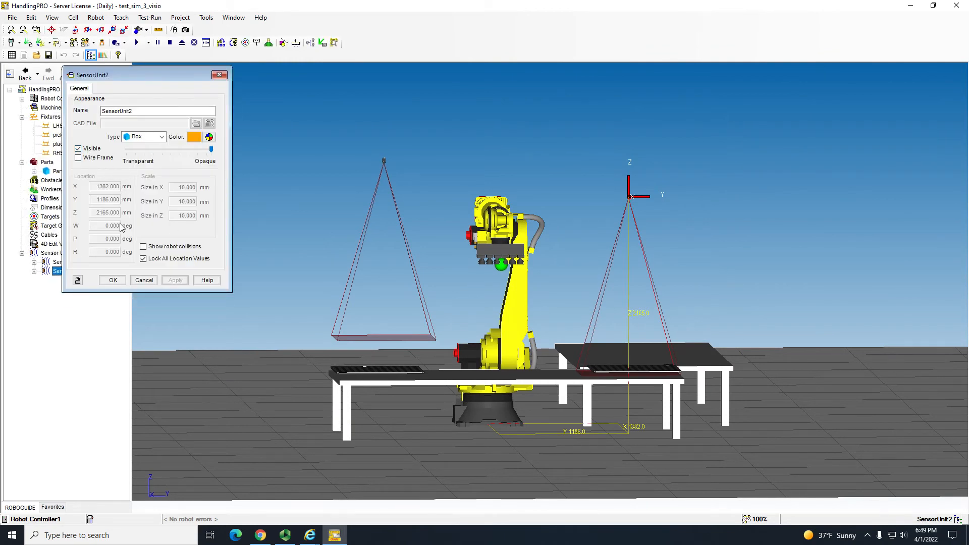
left_click(161, 261)
double_click(106, 212)
type("25")
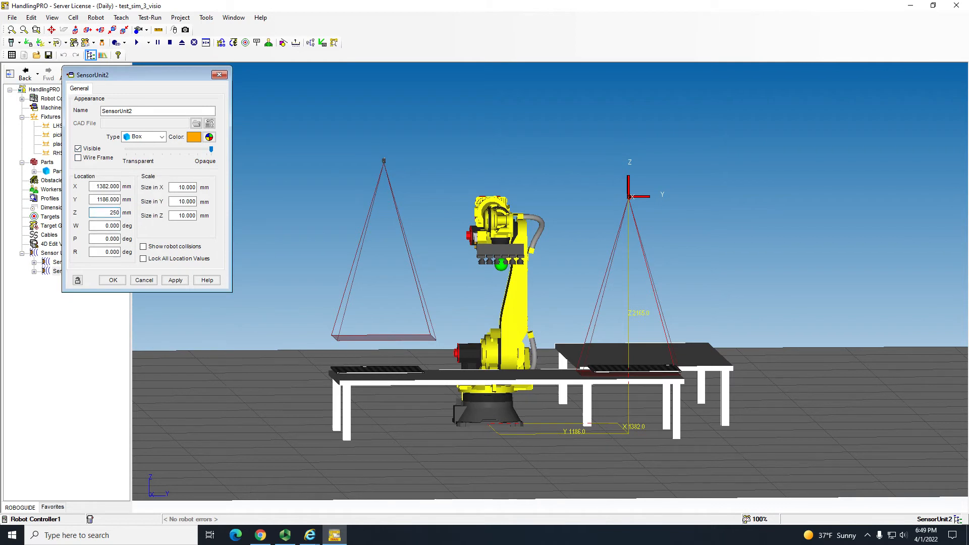
key("Return")
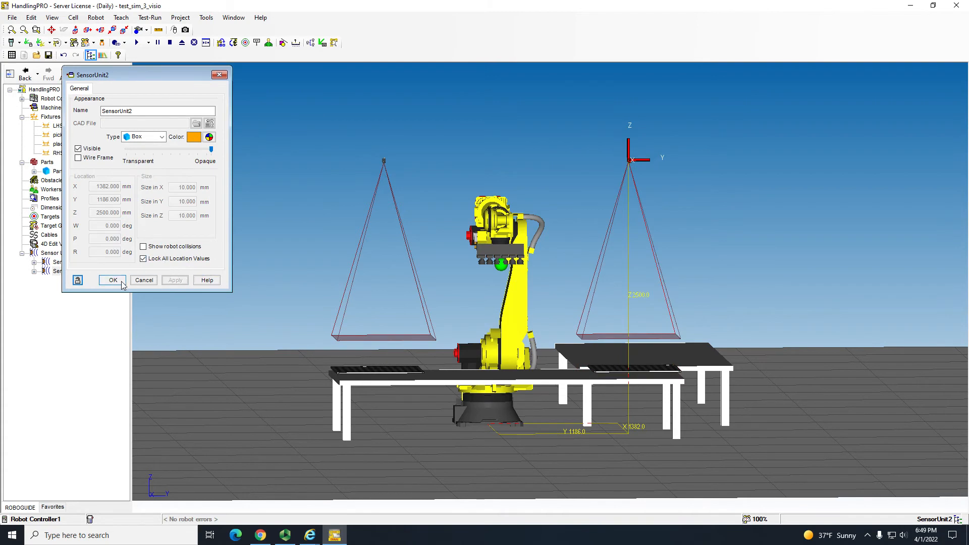
left_click(114, 281)
- Try a view height of 1800 mm for SensorUnit1's Camera1, and raise it to 2000 mm
left_click(68, 271)
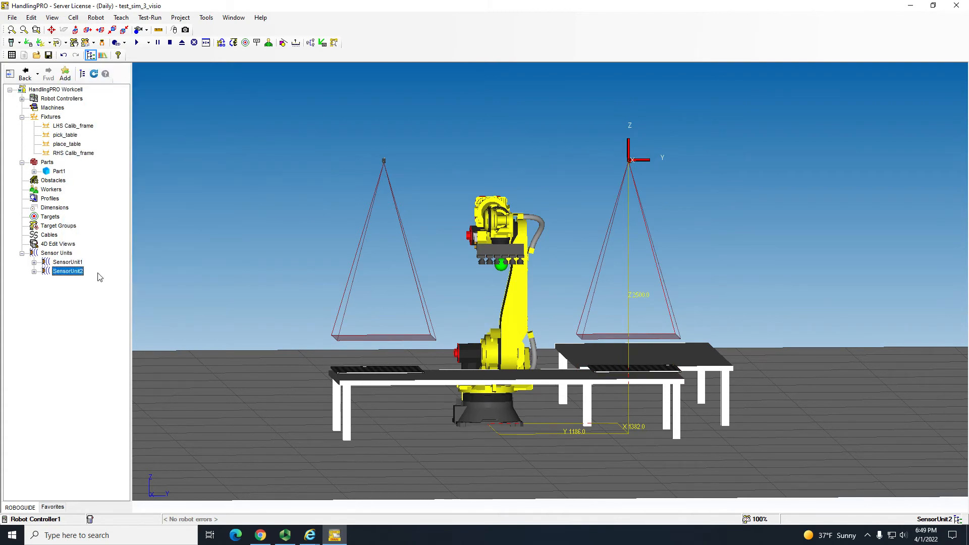
left_click(35, 262)
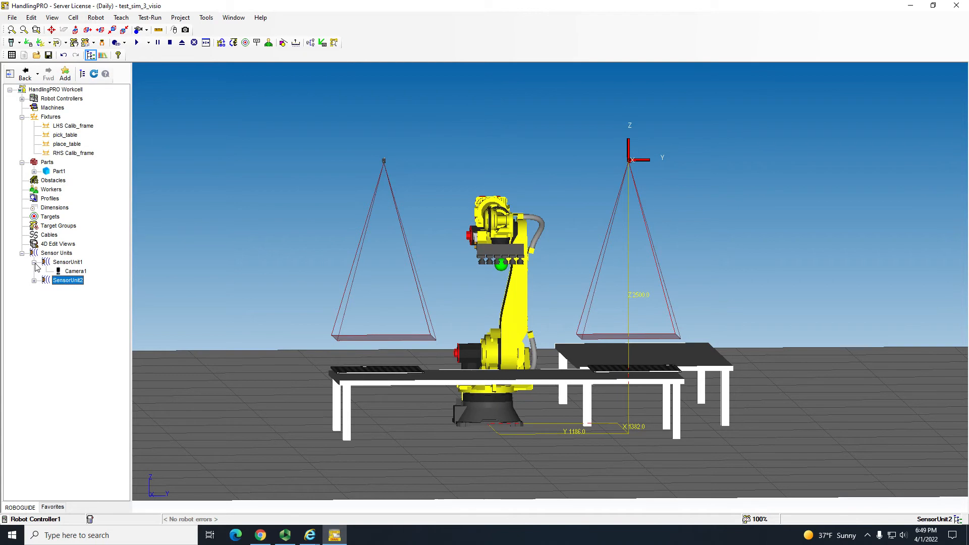
double_click(76, 272)
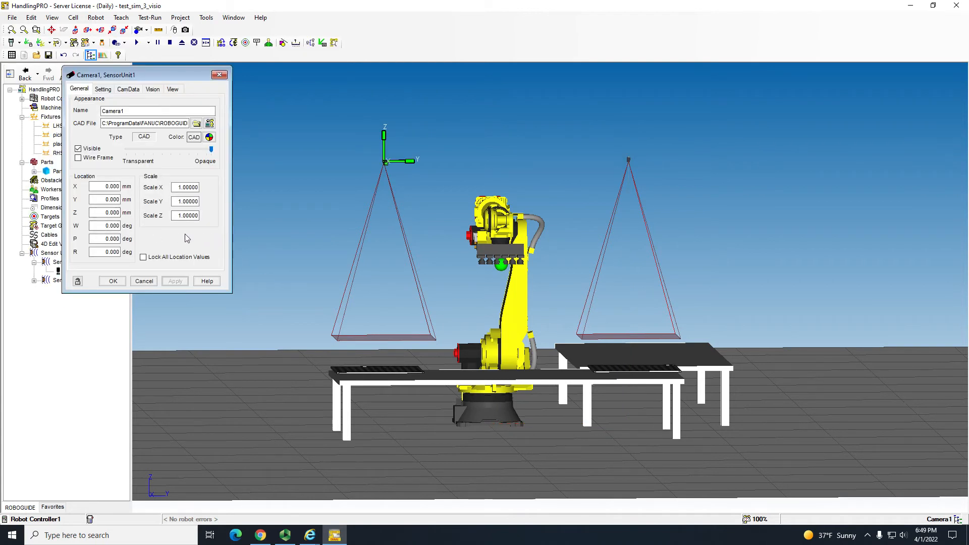
left_click(153, 89)
left_click(173, 89)
double_click(123, 227)
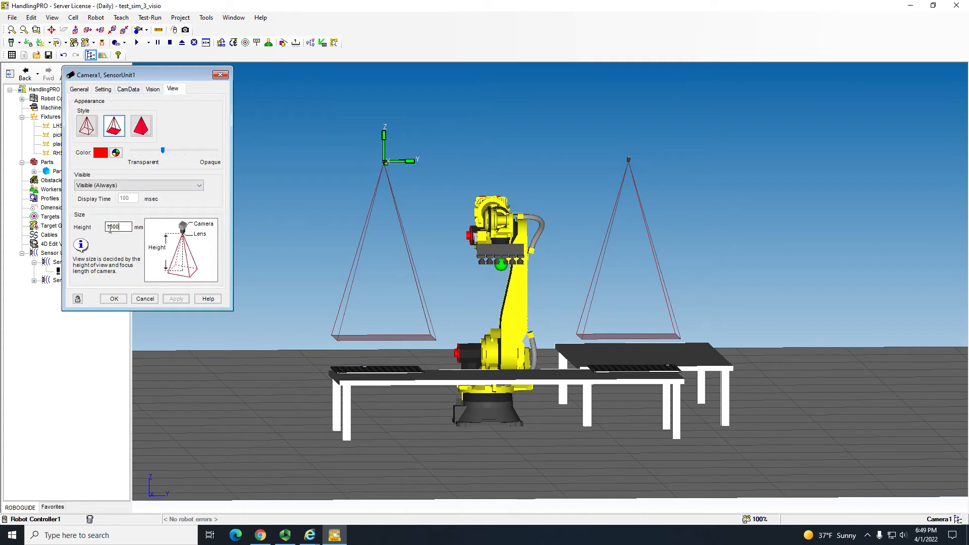
type("1800")
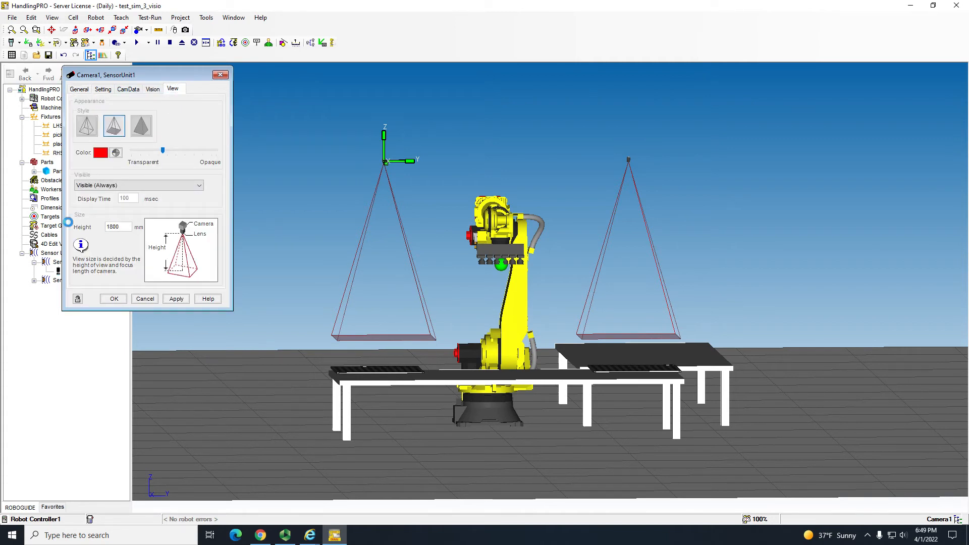
key("Return")
double_click(123, 226)
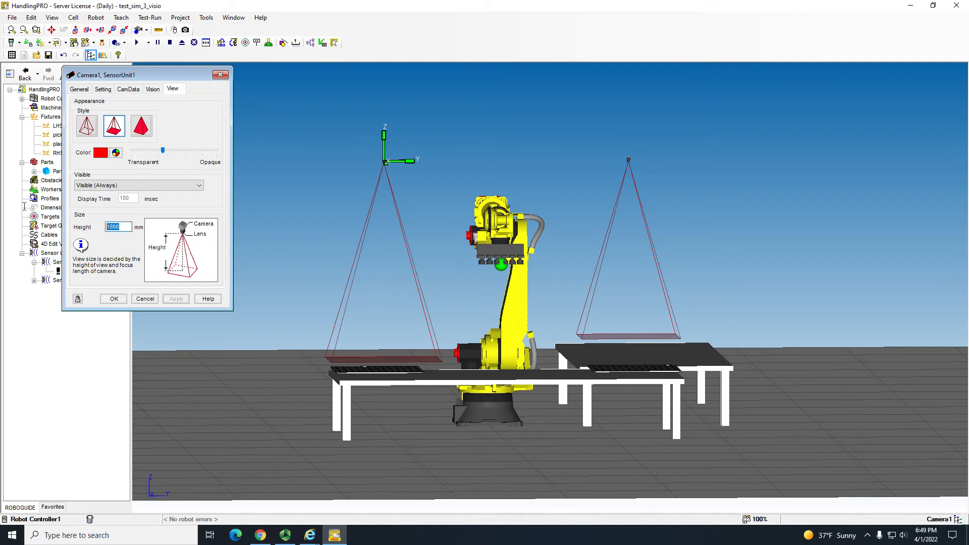
type("2000")
key("Return")
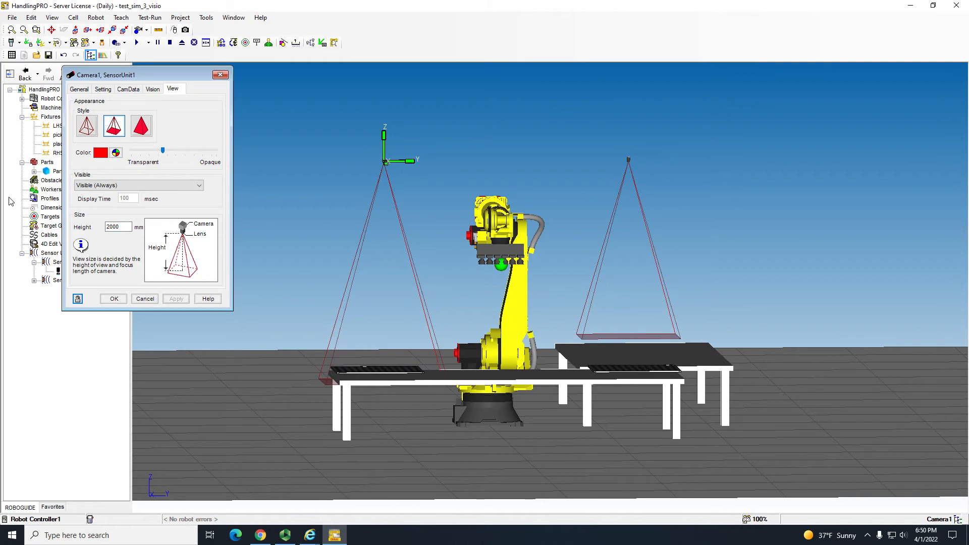
- Set the view height of Camera1 to 1900 mm on both SensorUnit1 and SensorUnit2
double_click(125, 226)
type("1")
key("Return")
left_click(114, 298)
double_click(75, 290)
type("1900")
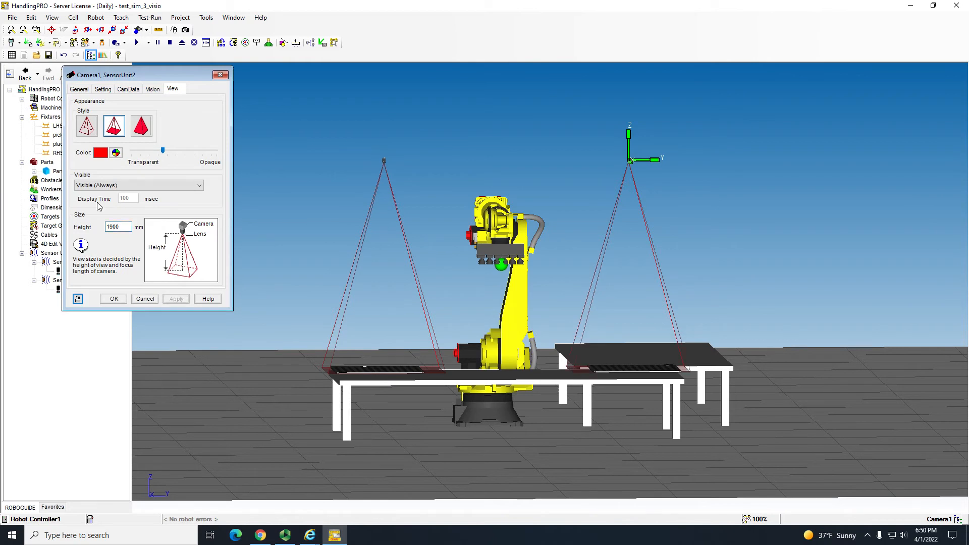
left_click(112, 299)
- Save the cell test_sim_3_visio
right_click_drag(491, 291, 495, 448)
left_click(16, 20)
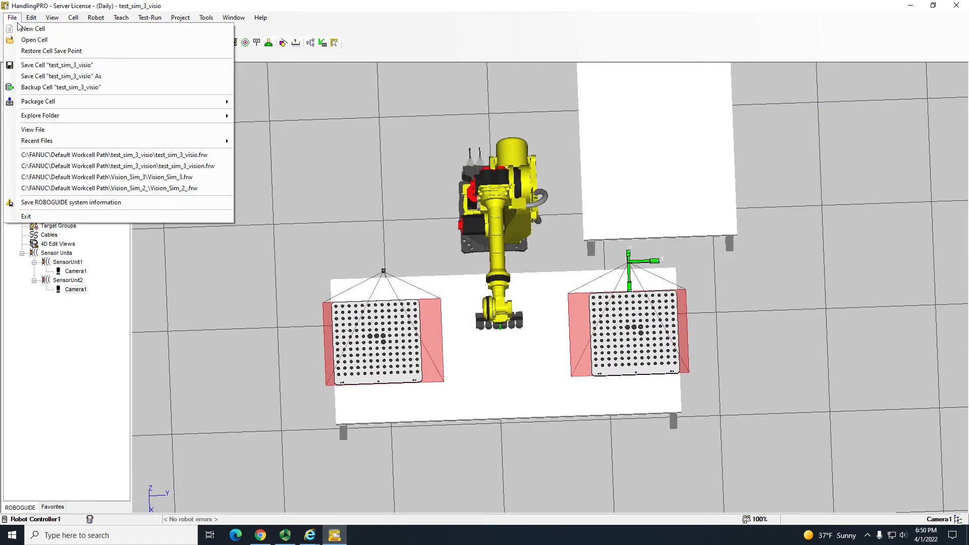
left_click(31, 67)
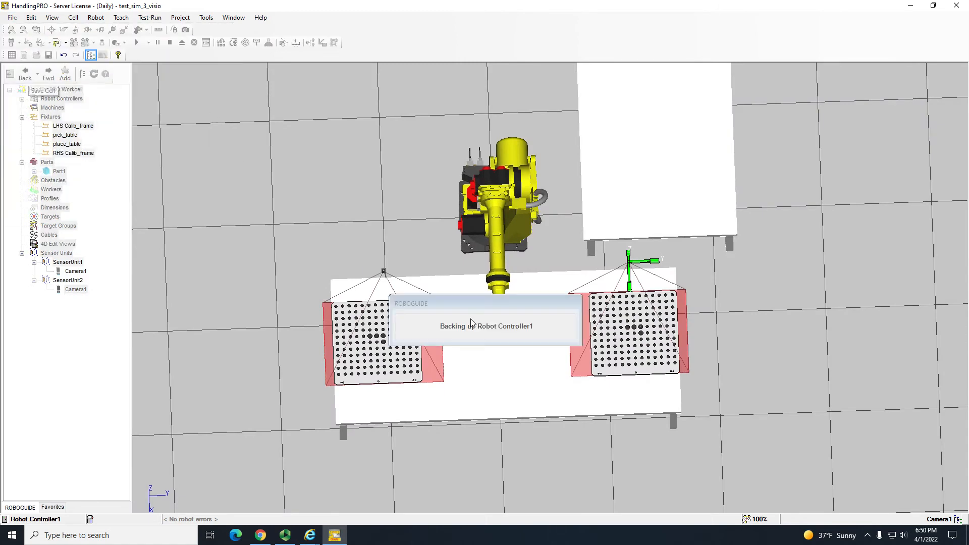
right_click_drag(346, 298, 379, 250)
scroll(407, 398, "up", 5)
right_click_drag(480, 250, 480, 287)
scroll(480, 287, "down", 5)
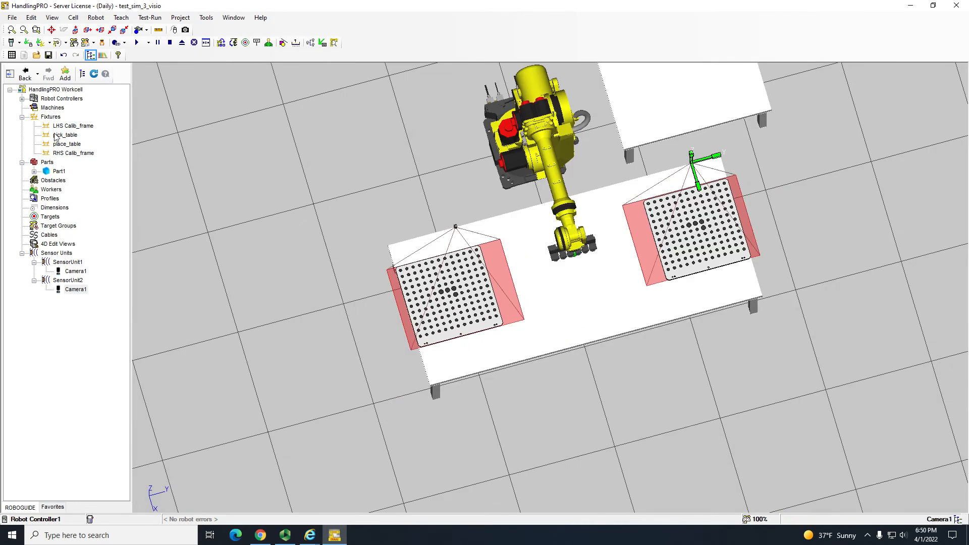
- Expand Robot Controller1 and its R-2000iC/165F group to list the user frames
left_click(22, 100)
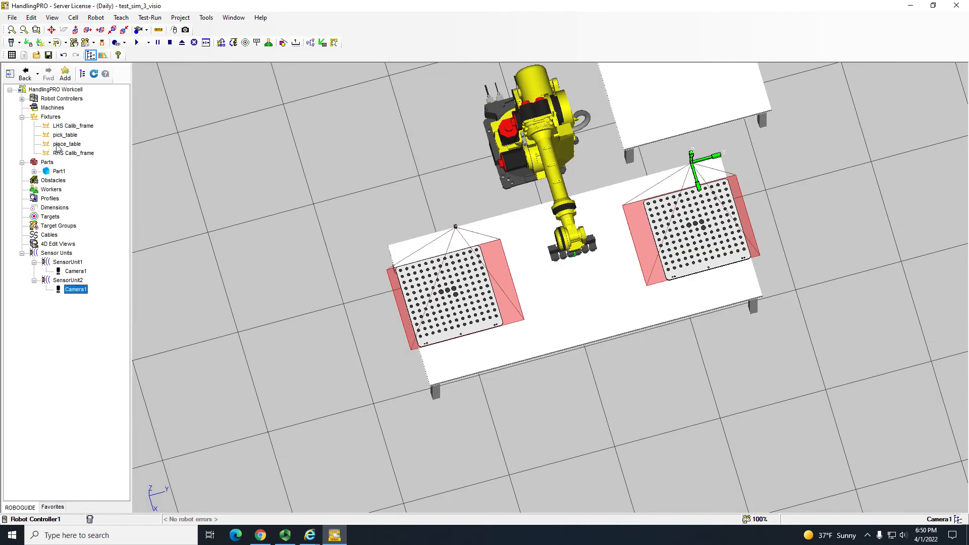
left_click(21, 100)
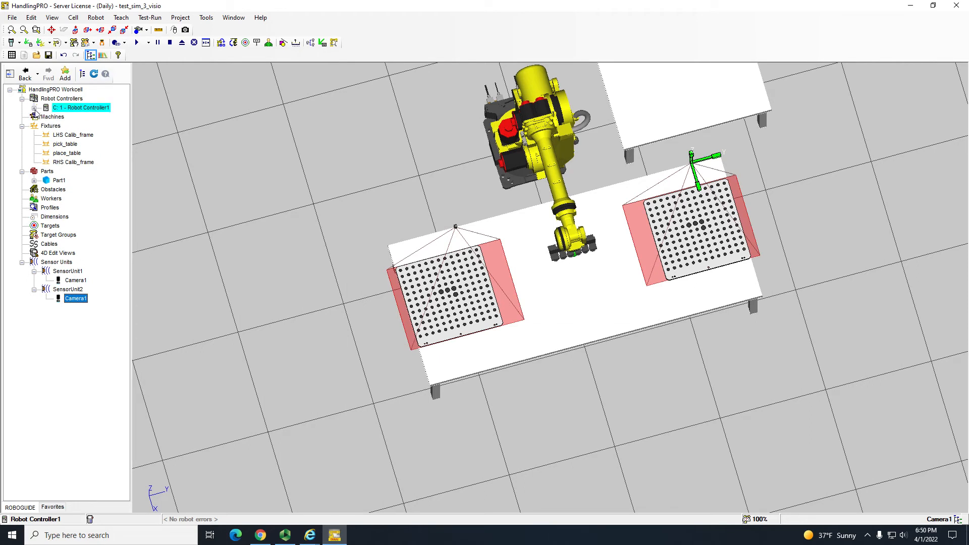
left_click(34, 108)
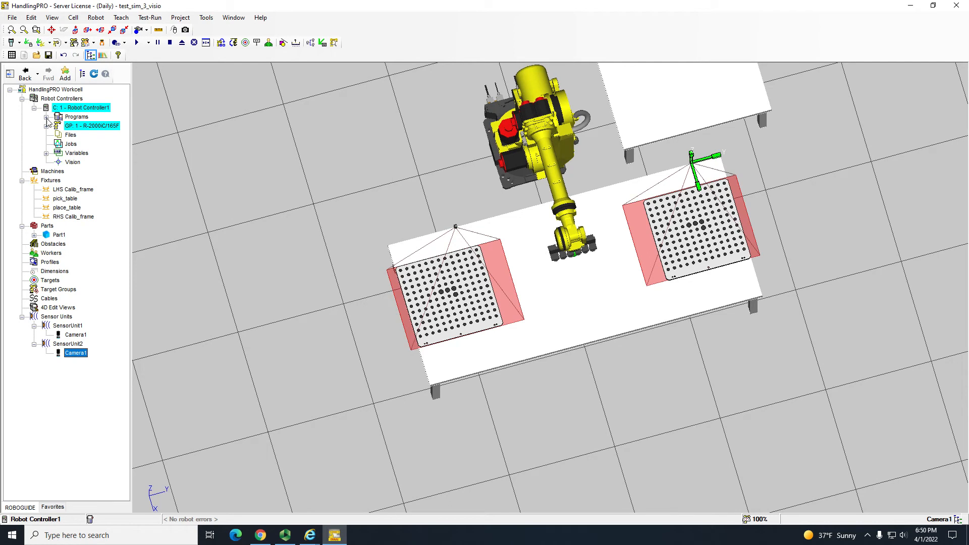
left_click(46, 126)
left_click(70, 145)
left_click(59, 145)
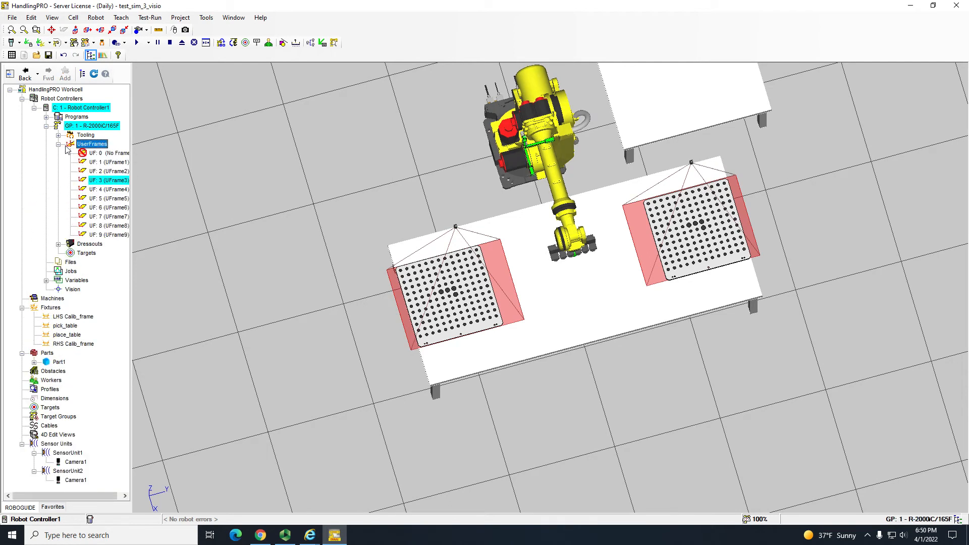
- Examine UFrame1's location data and its position on the calibration grid
right_click_drag(648, 303, 568, 239)
scroll(618, 205, "down", 4)
scroll(605, 219, "up", 5)
left_click(110, 162)
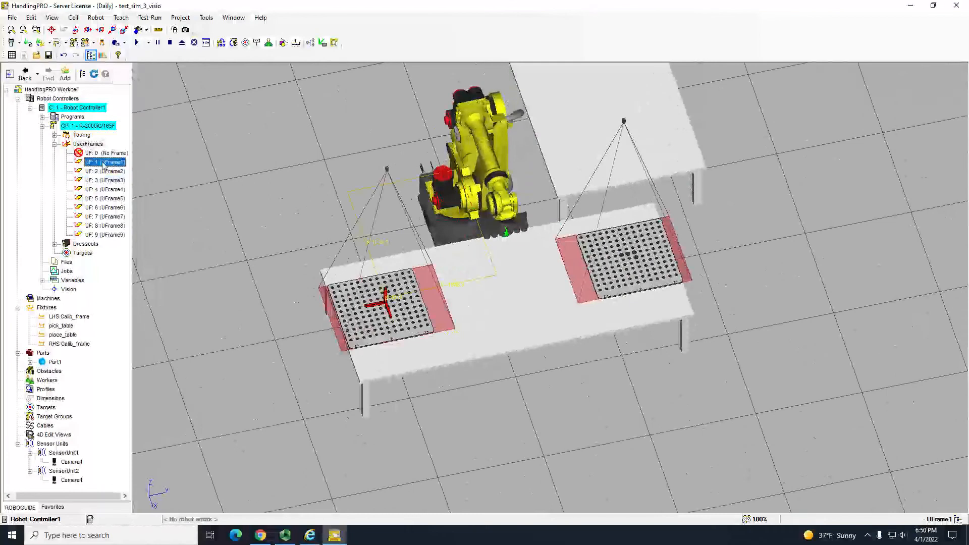
right_click_drag(316, 276, 317, 331)
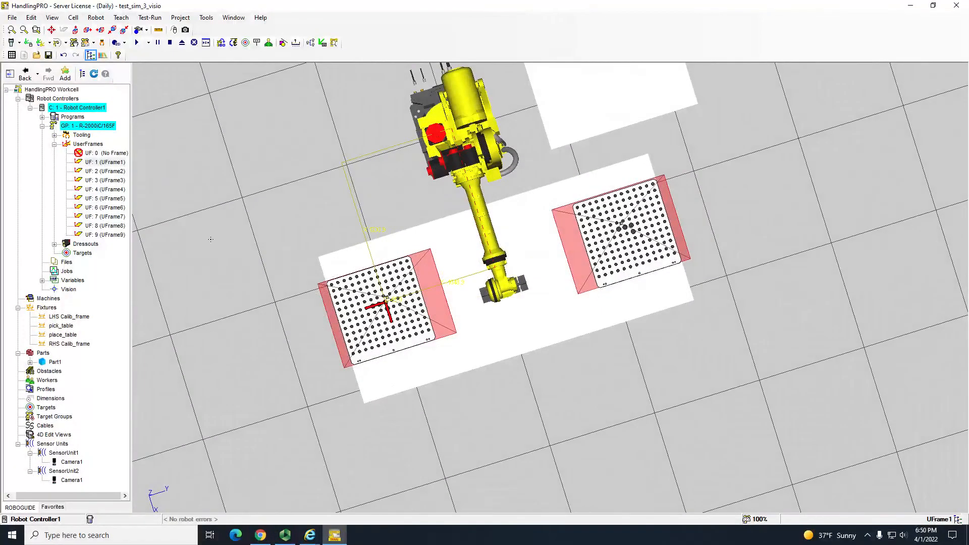
double_click(115, 163)
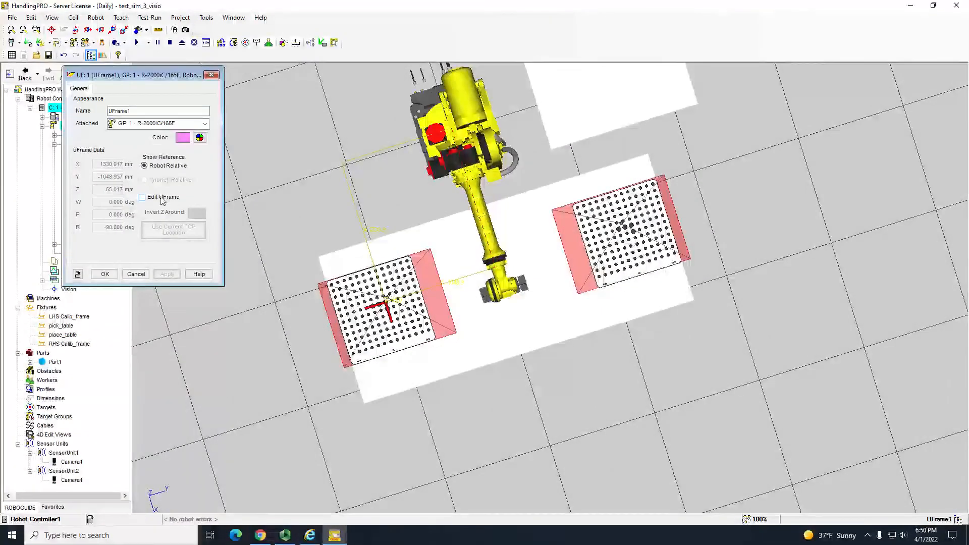
left_click(162, 198)
left_click(104, 274)
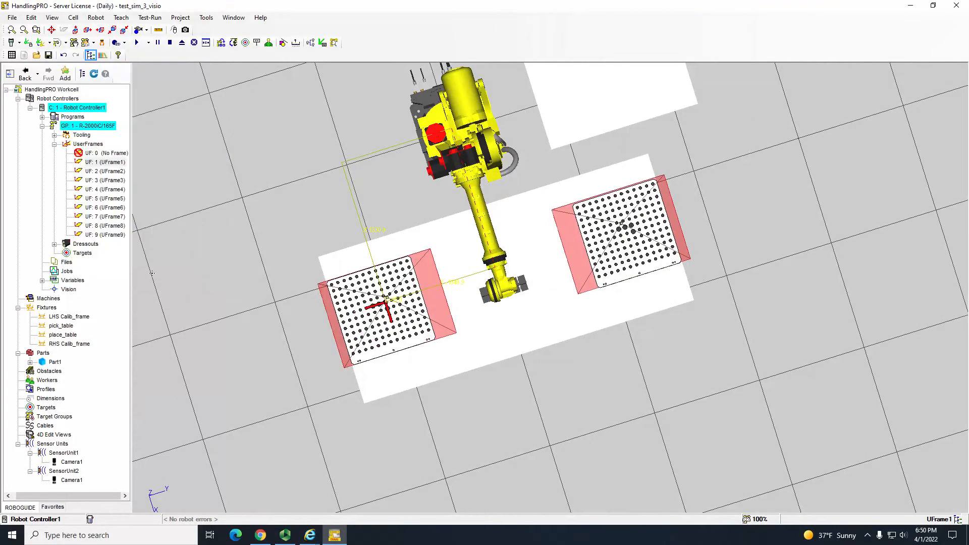
- Examine UFrame2's location data and its position on the second calibration grid
left_click(103, 171)
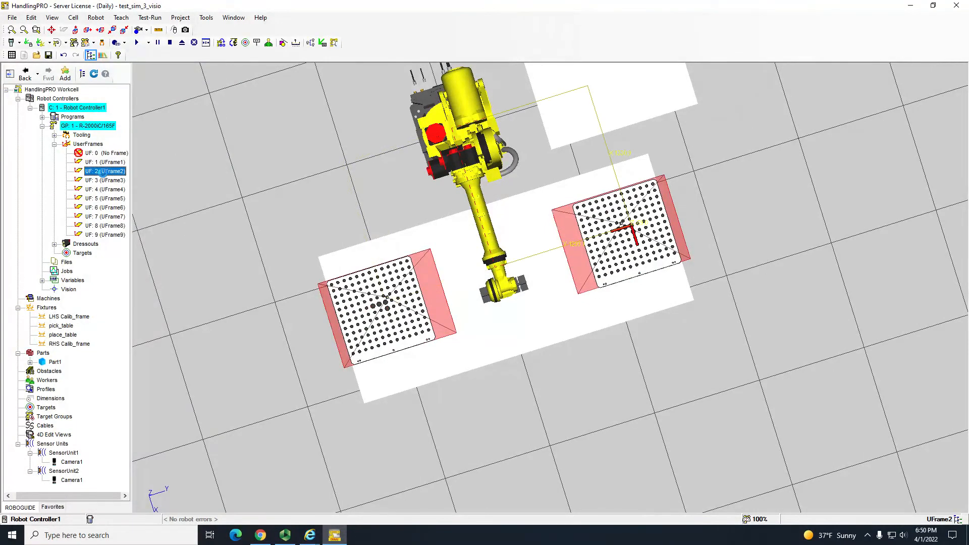
double_click(104, 173)
left_click(143, 197)
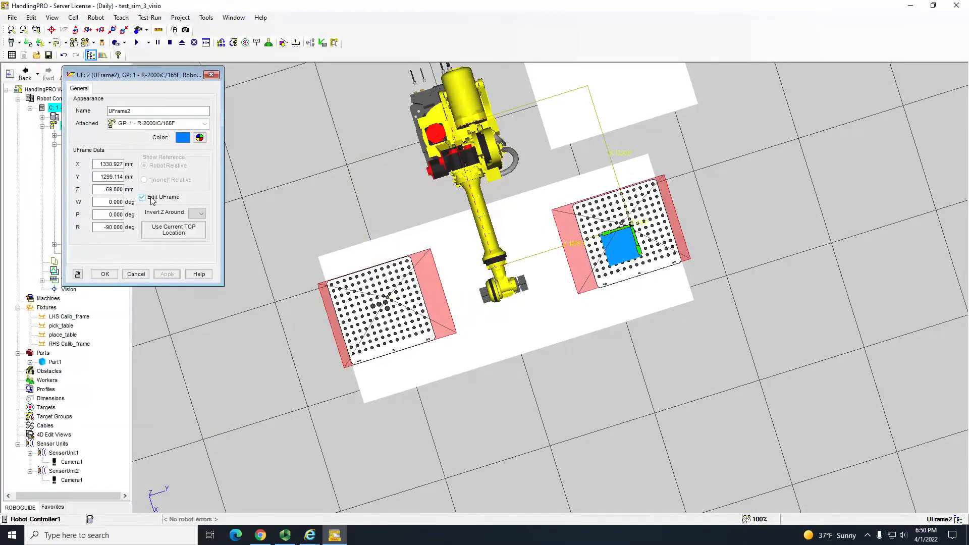
right_click_drag(724, 296, 699, 254)
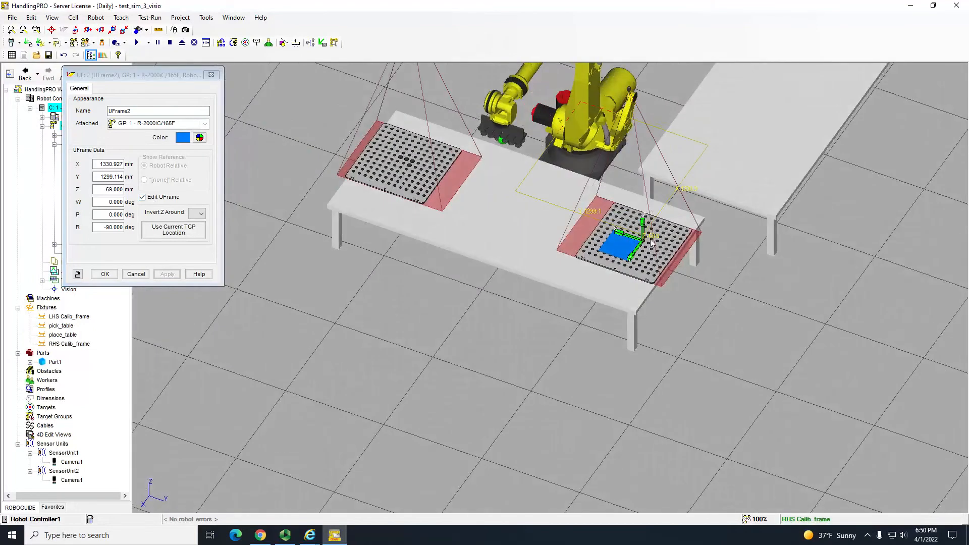
scroll(643, 236, "up", 6)
left_click(111, 275)
scroll(281, 221, "down", 5)
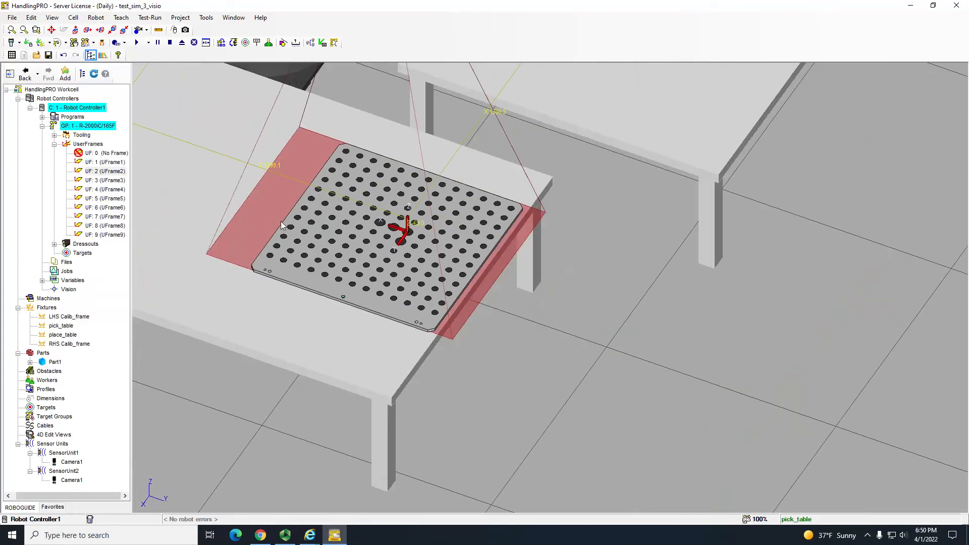
- Select UFrame3, bring up the teach pendant, and display the user frame list in its frame setup
left_click(95, 181)
scroll(385, 208, "down", 5)
right_click_drag(386, 210, 446, 300)
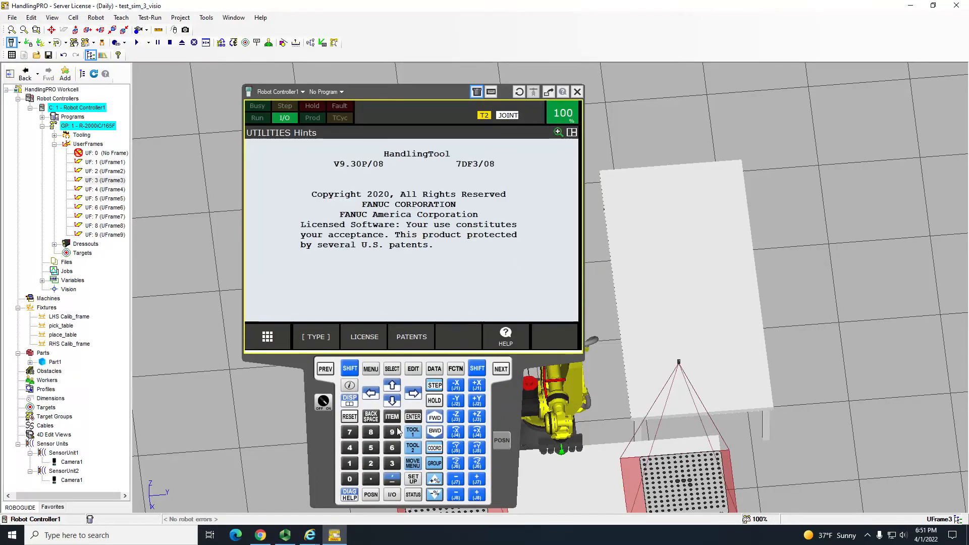
left_click(370, 369)
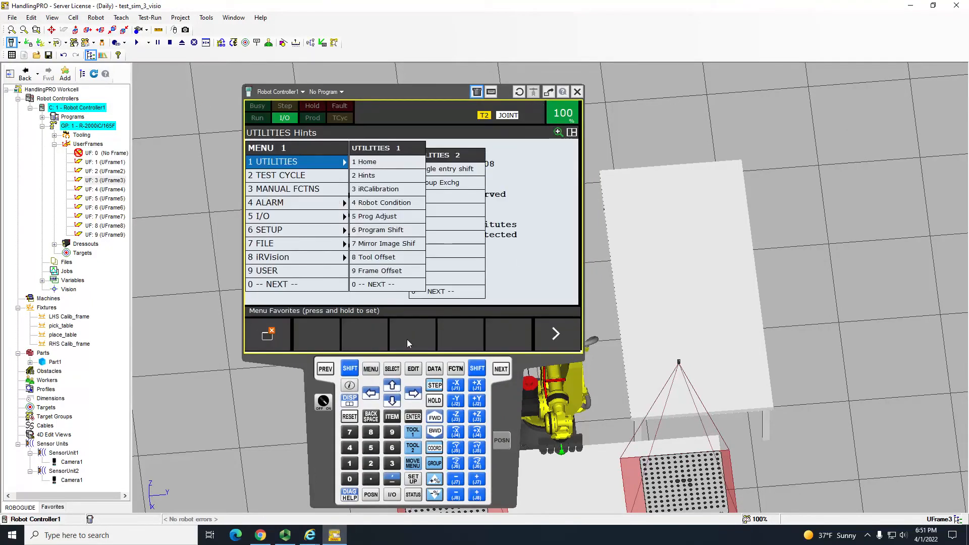
left_click(302, 229)
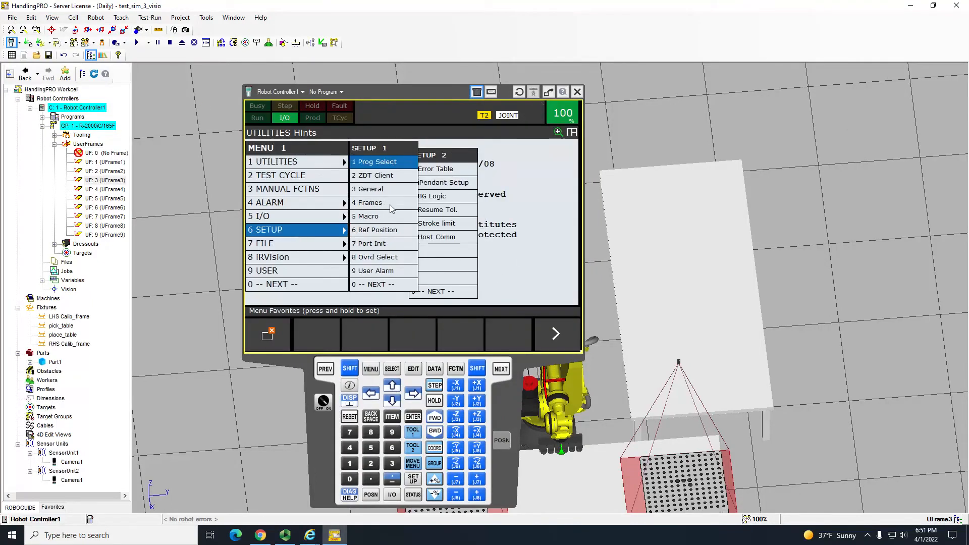
left_click(374, 203)
left_click(416, 346)
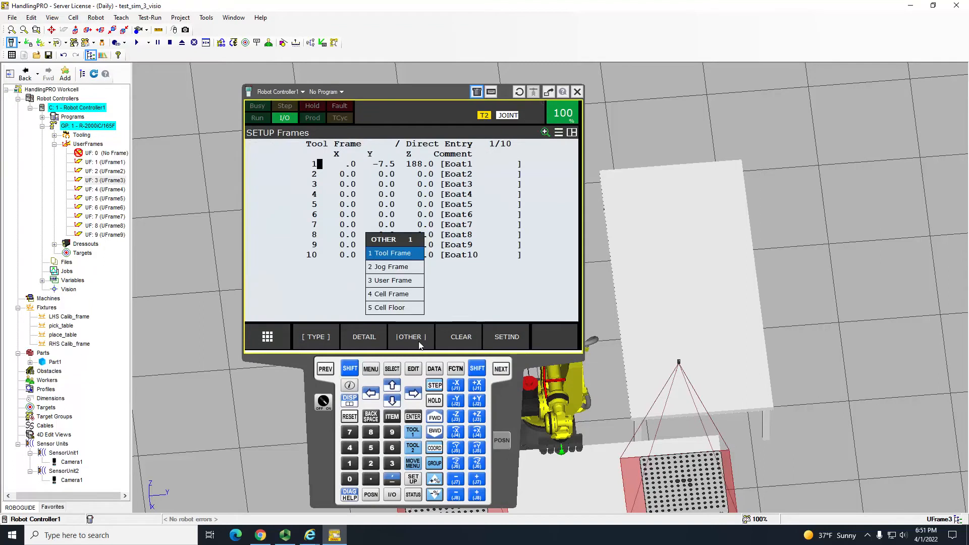
left_click(399, 278)
- Open the details of user frame 3, choose the Three Point method, and select the Orient Origin Point
left_click(318, 186)
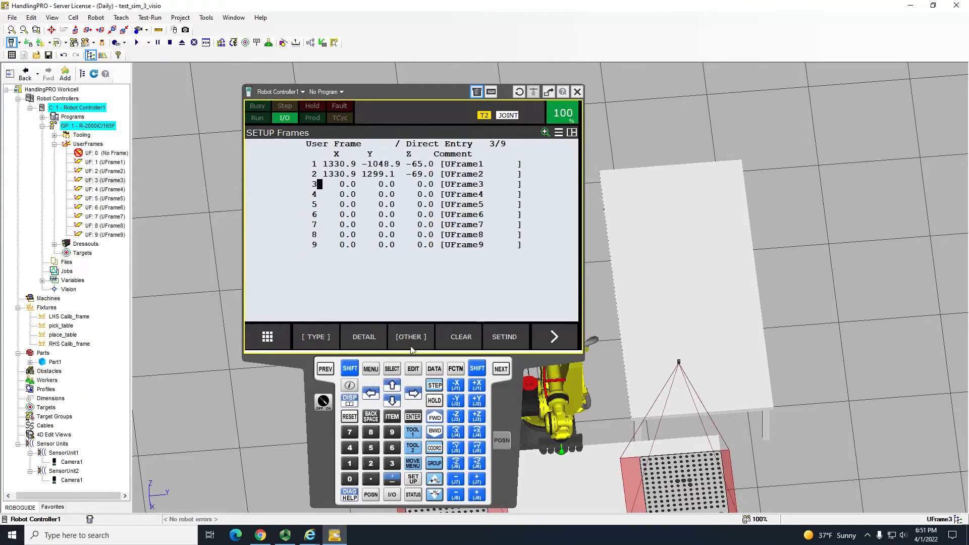
left_click(413, 416)
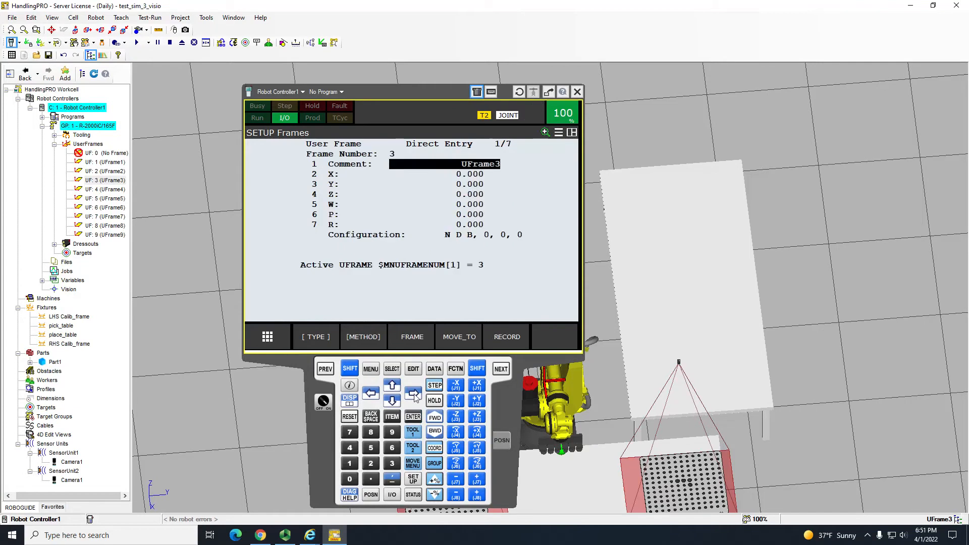
left_click(404, 340)
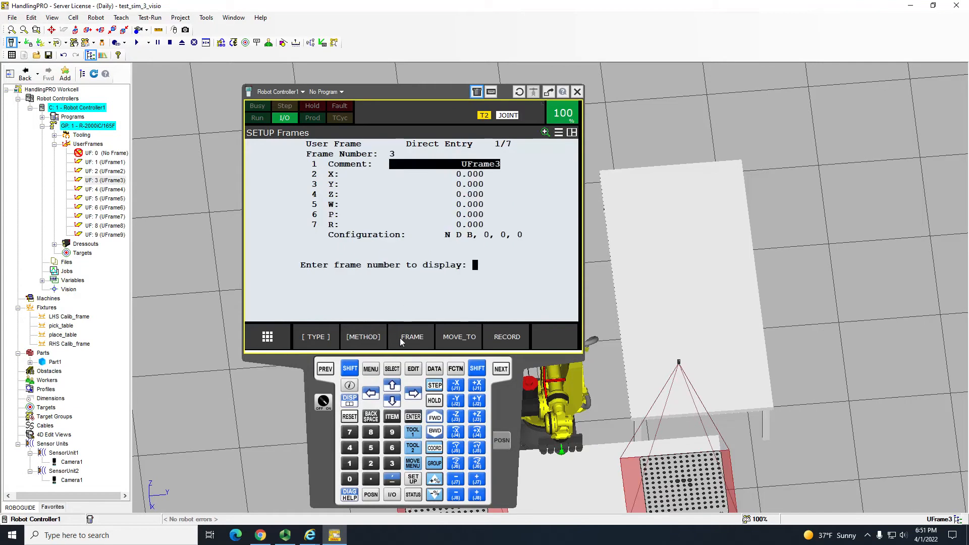
left_click(364, 338)
left_click(347, 285)
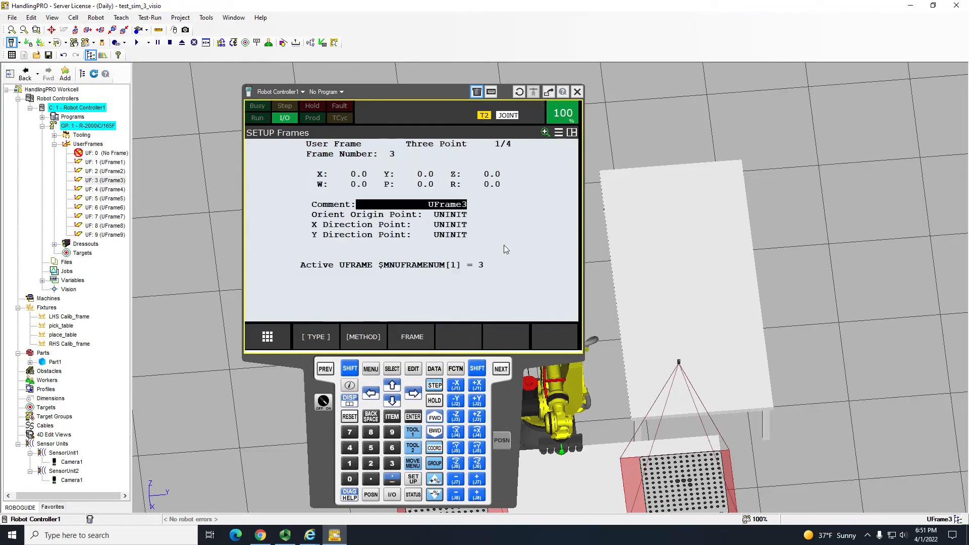
left_click(422, 217)
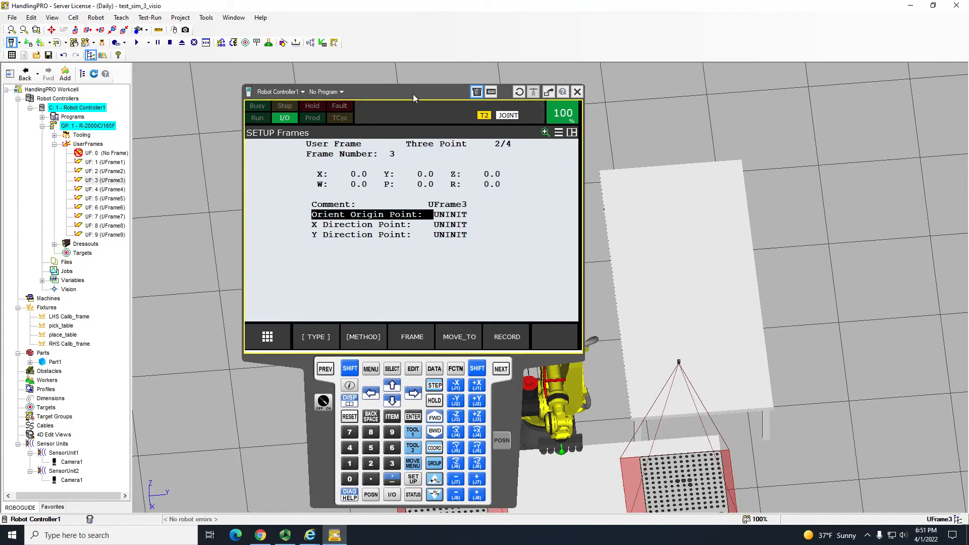
- Move the pendant clear of the workcell and bring the robot's TCP to the pick_table's robot-side corner beside the RHS Calib_frame grid
left_click_drag(413, 94, 171, 63)
right_click_drag(709, 309, 666, 350)
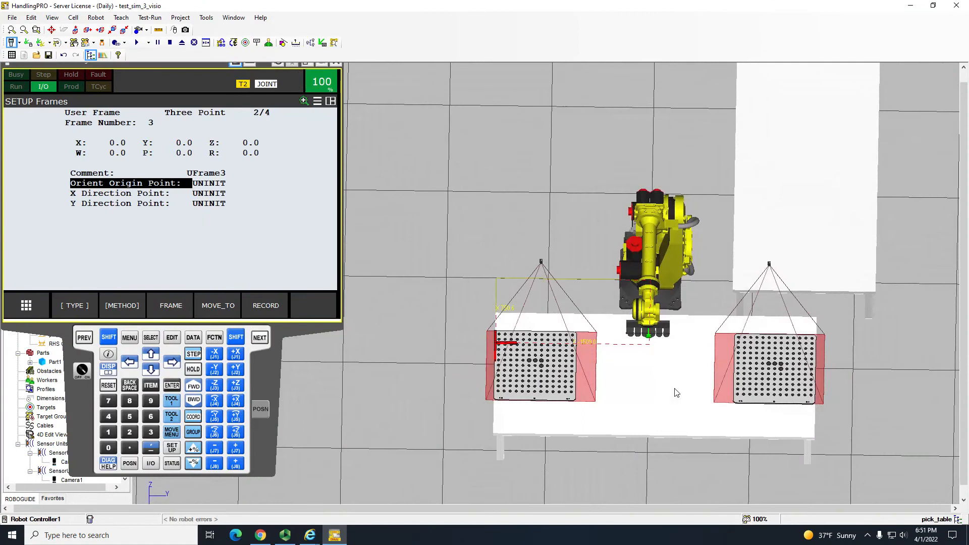
right_click_drag(661, 375, 615, 386)
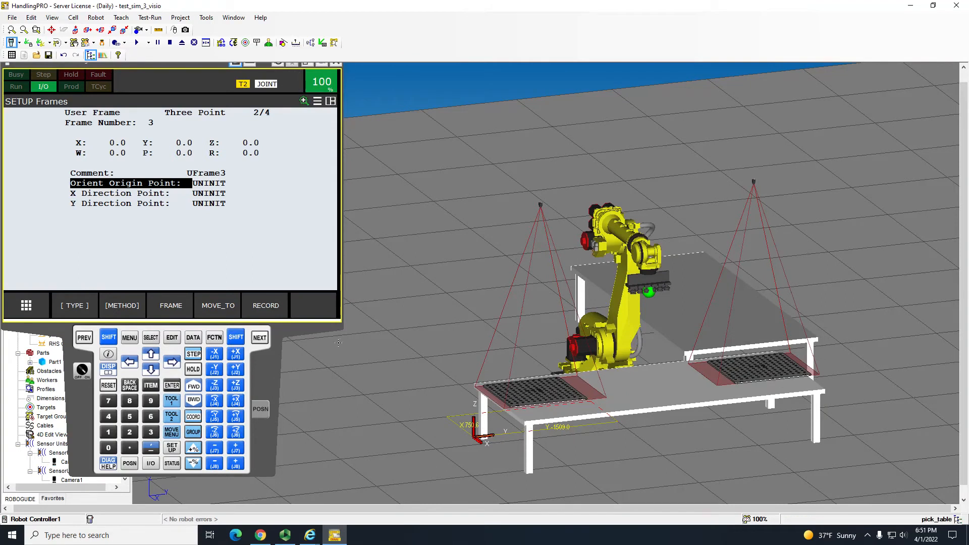
right_click_drag(619, 379, 550, 426)
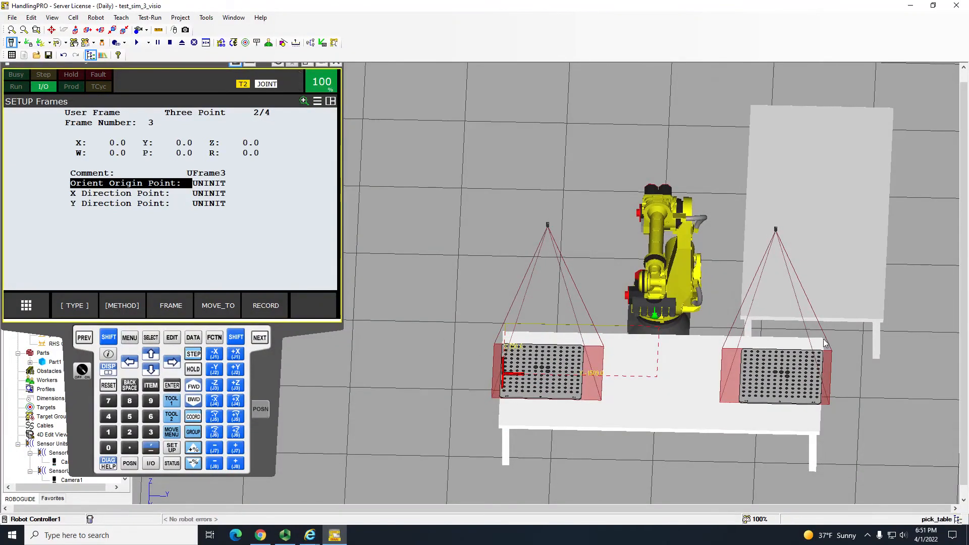
scroll(823, 343, "up", 6)
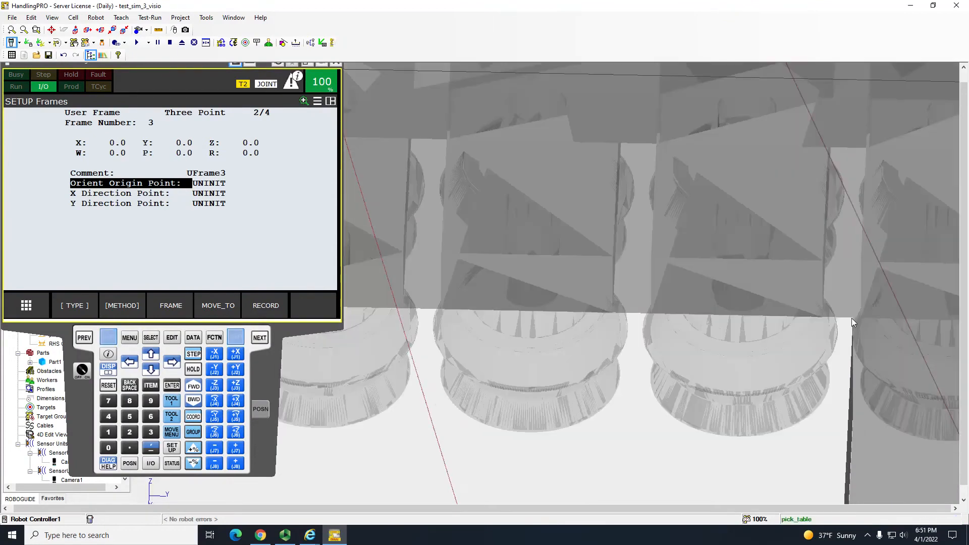
left_click(851, 318, "ctrl+alt+shift")
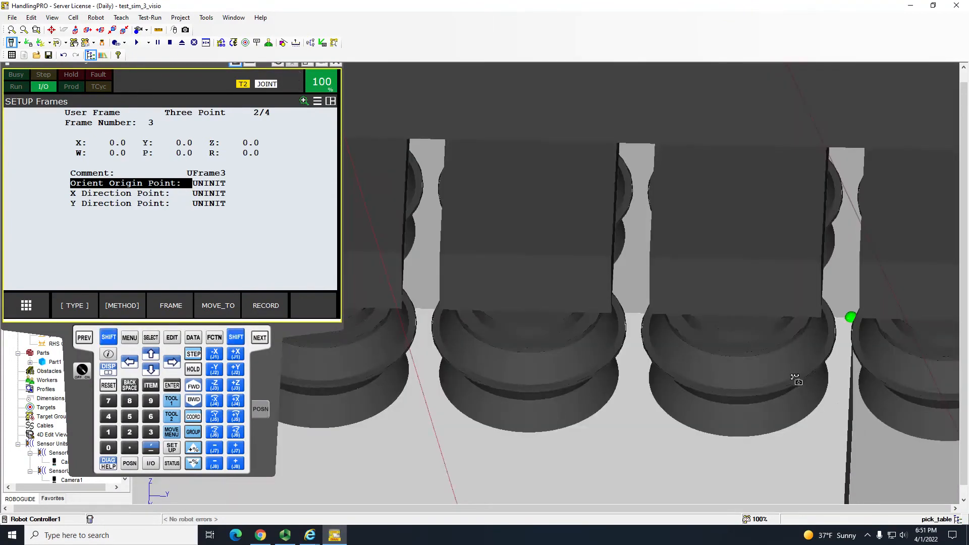
- Align the robot's TCP precisely with the pick_table's robot-side corner beside the RHS Calib_frame grid, at about X 750.6, Y 1641.0
scroll(795, 383, "up", 5)
scroll(700, 388, "down", 5)
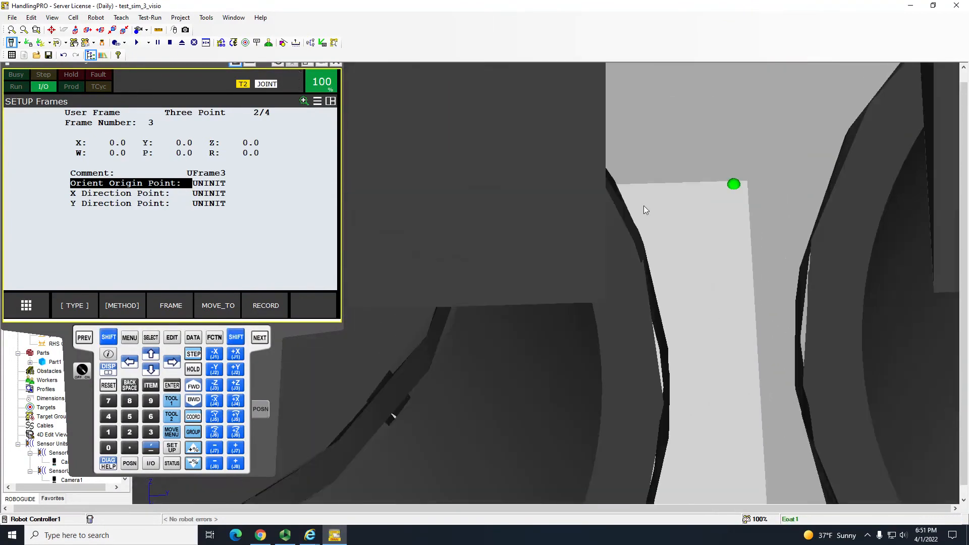
left_click(734, 184)
scroll(741, 237, "up", 5)
right_click_drag(686, 217, 695, 200)
scroll(697, 204, "down", 6)
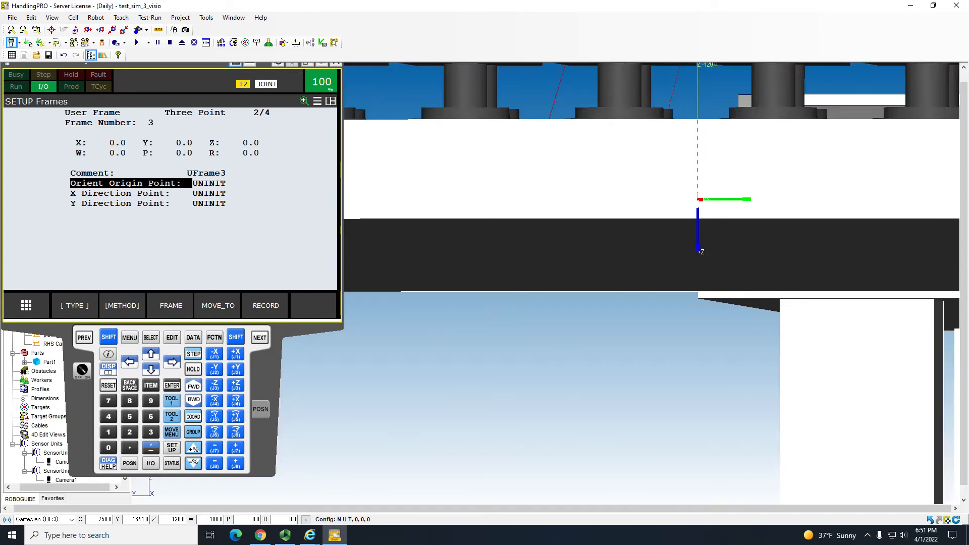
scroll(712, 193, "up", 6)
scroll(644, 268, "up", 8)
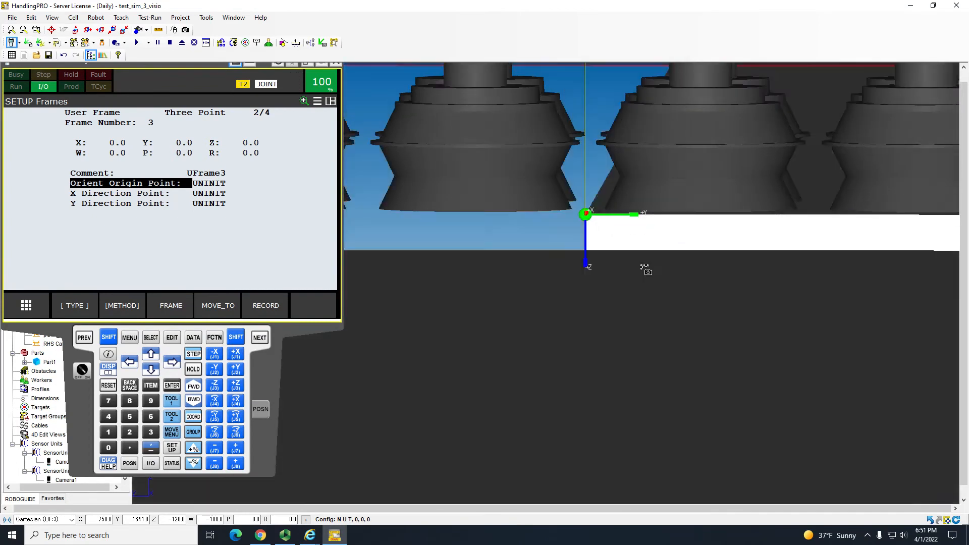
scroll(594, 256, "down", 5)
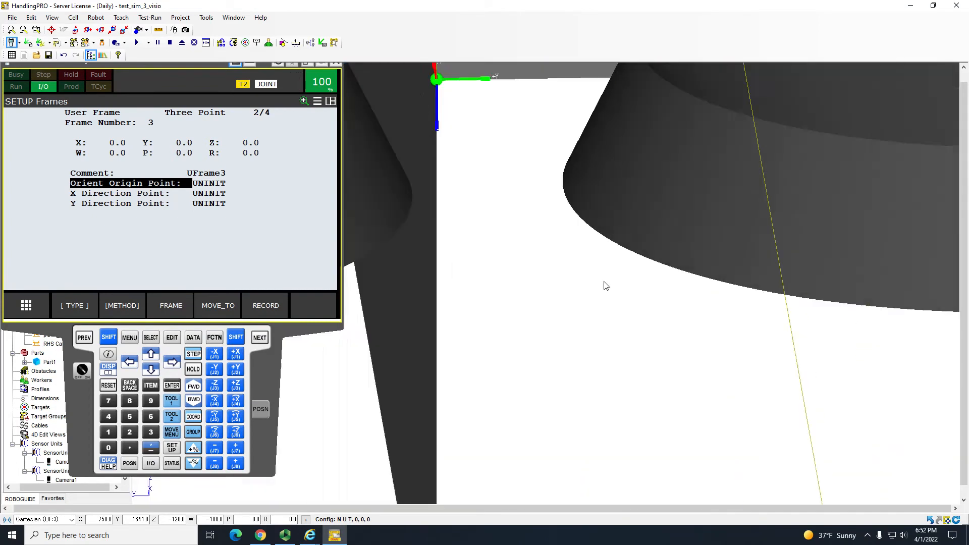
scroll(571, 260, "up", 4)
scroll(557, 195, "up", 5)
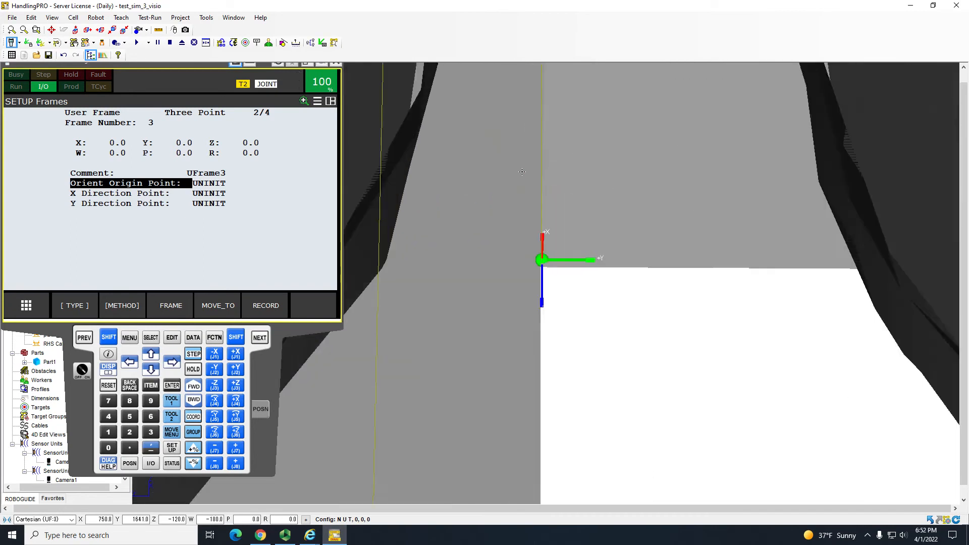
left_click_drag(582, 230, 564, 313)
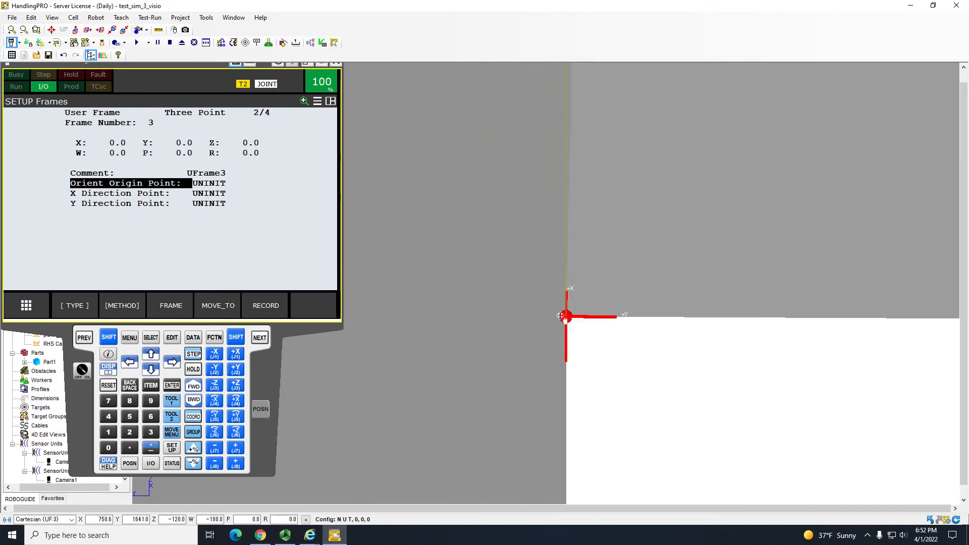
middle_click_drag(560, 311, 564, 318)
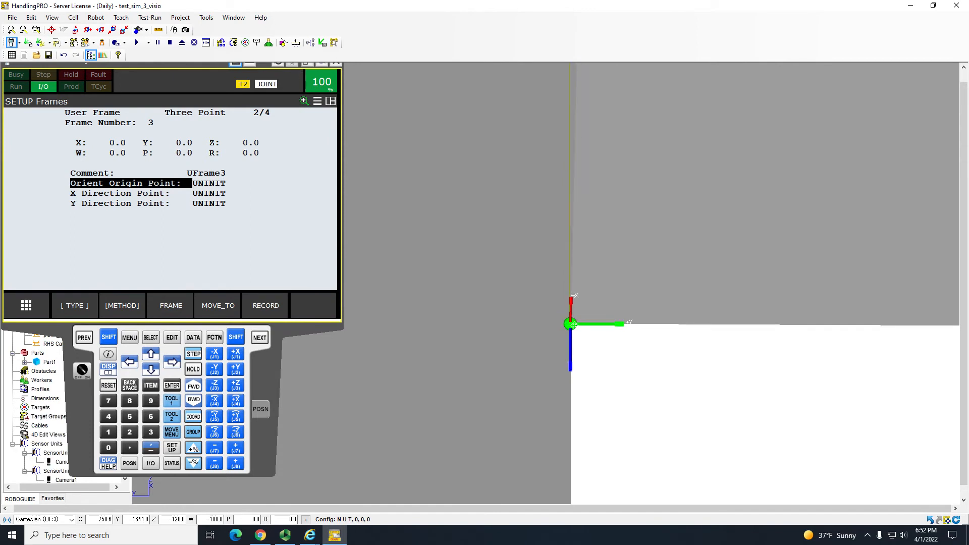
- Record the current robot position as the Orient Origin Point of user frame 3
scroll(573, 325, "down", 6)
scroll(574, 325, "down", 5)
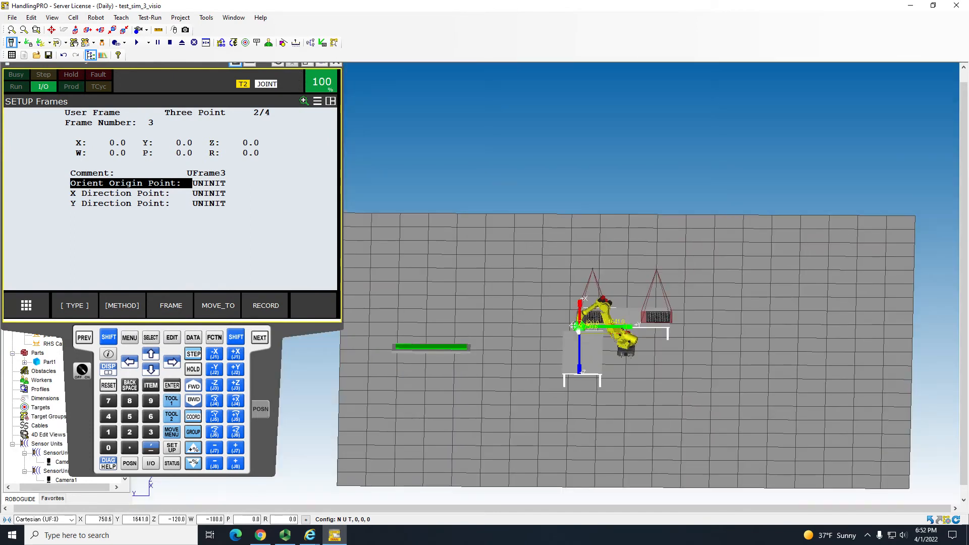
scroll(575, 326, "up", 8)
left_click(115, 336)
left_click(271, 306)
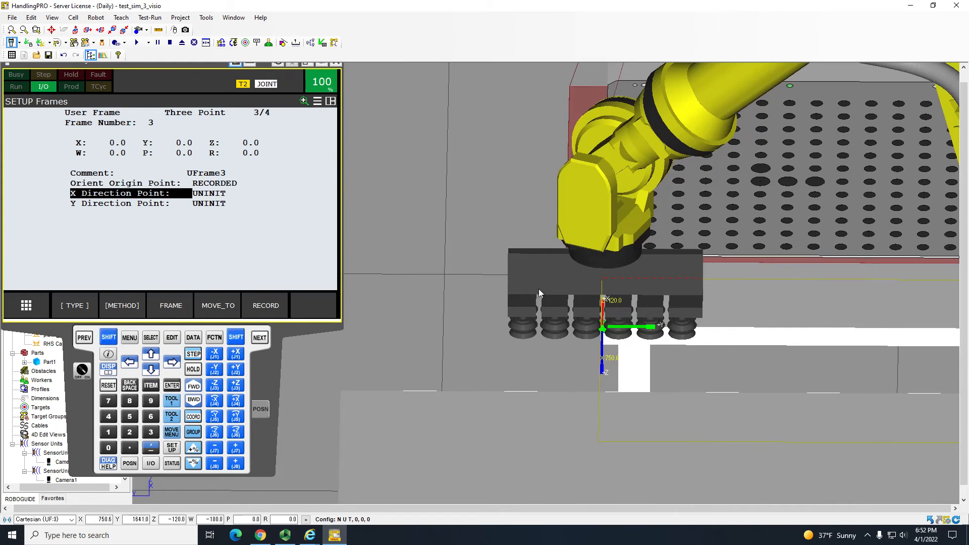
- Bring the robot's TCP to the pick_table's outer corner, away from the robot, at the RHS Calib_frame grid's end
scroll(538, 292, "down", 8)
right_click_drag(624, 283, 723, 303)
right_click_drag(575, 170, 599, 370)
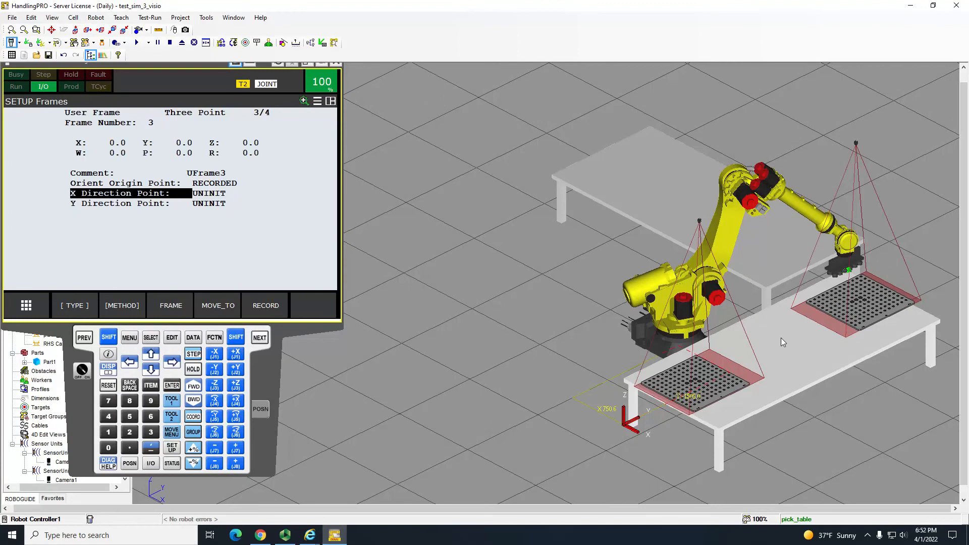
scroll(625, 294, "up", 10)
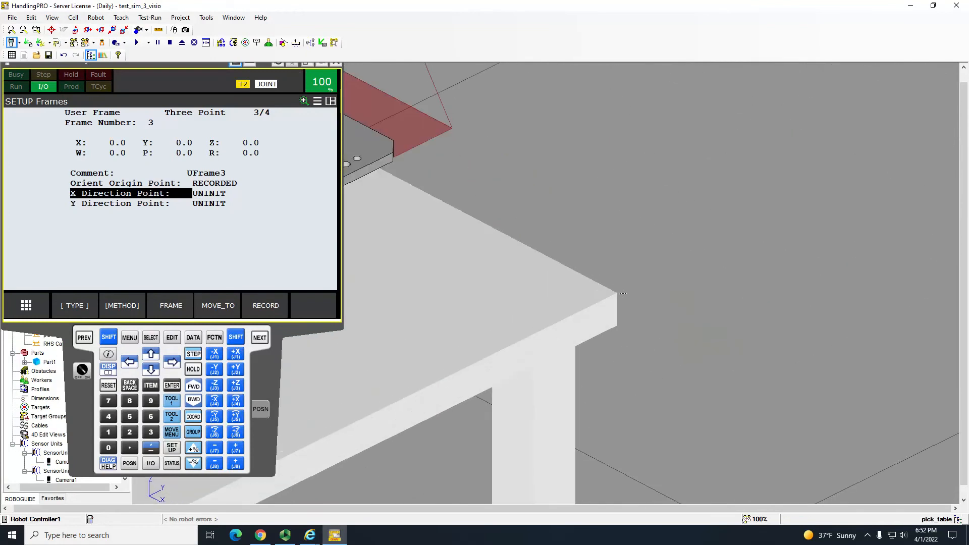
key("shift")
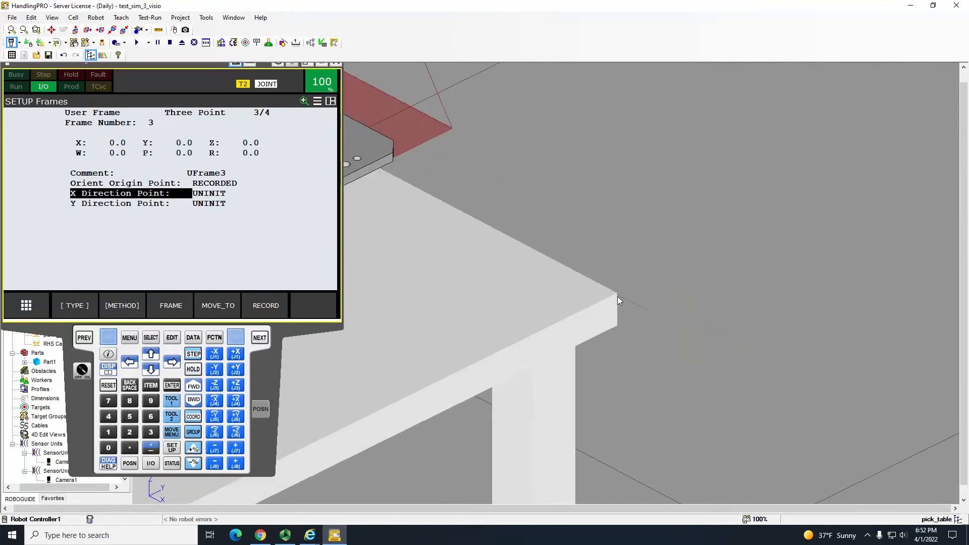
left_click(616, 295, "ctrl+shift")
scroll(616, 303, "up", 4)
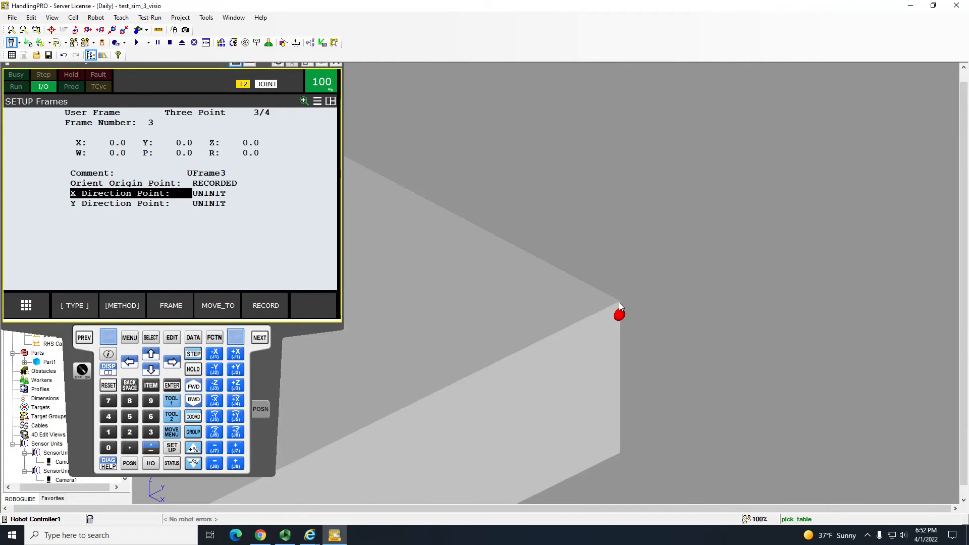
left_click(617, 302)
mouse_move(595, 321)
right_mouse_down()
mouse_move(603, 230)
mouse_move(577, 328)
right_mouse_up()
left_click(574, 382, "ctrl+shift")
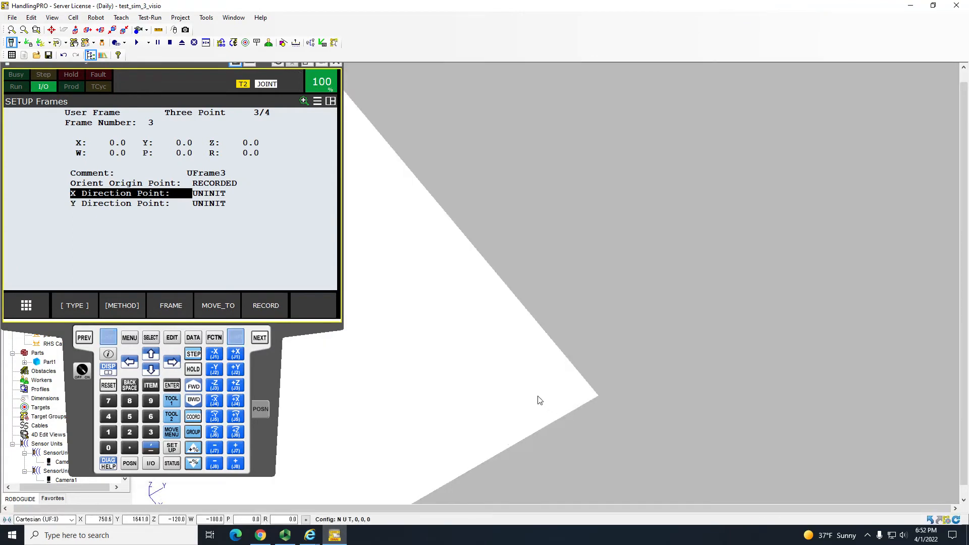
left_click(563, 393, "ctrl+shift")
scroll(587, 394, "down", 10)
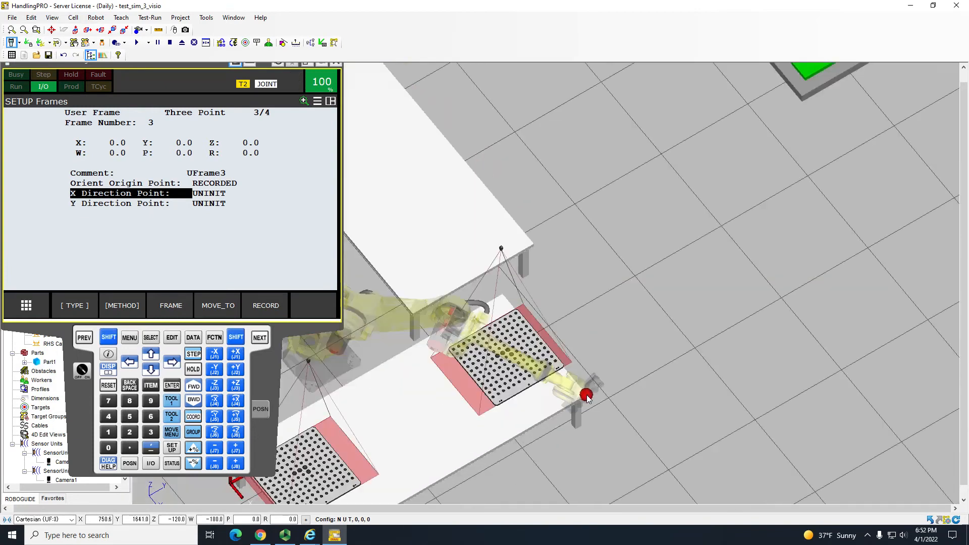
key("ctrl+shift")
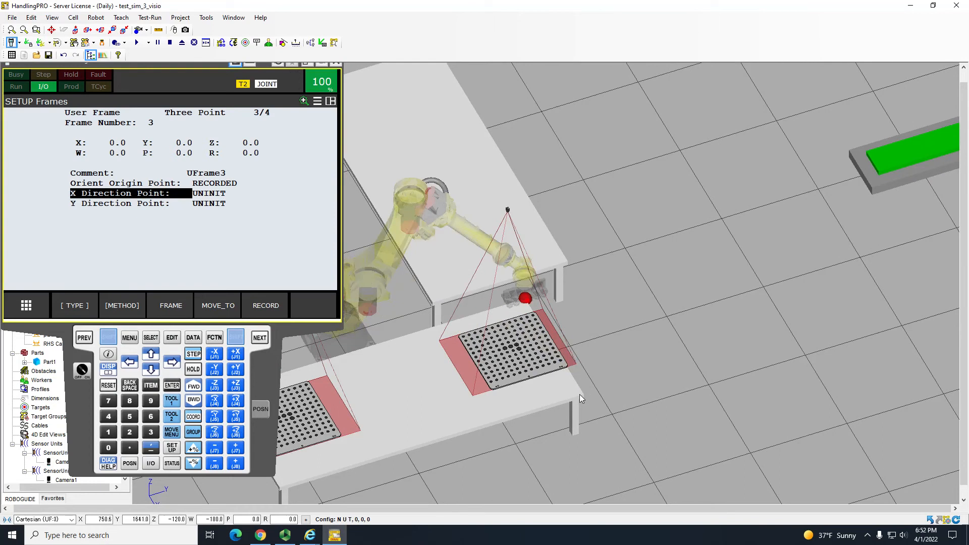
left_click(580, 394, "ctrl+shift")
right_click_drag(580, 393, 581, 377)
scroll(577, 396, "up", 10)
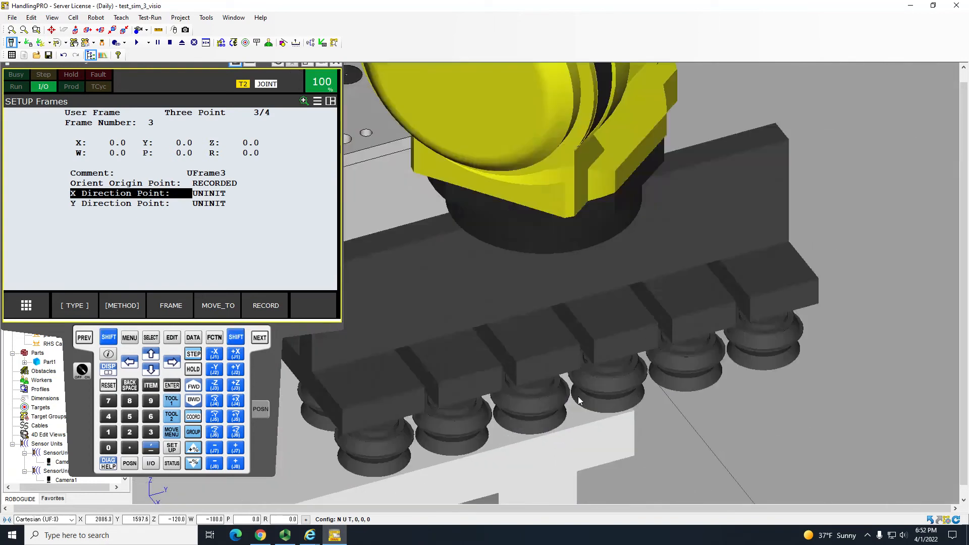
- Examine the TCP's position relative to the pick_table's outer corner from several angles
scroll(541, 270, "down", 10)
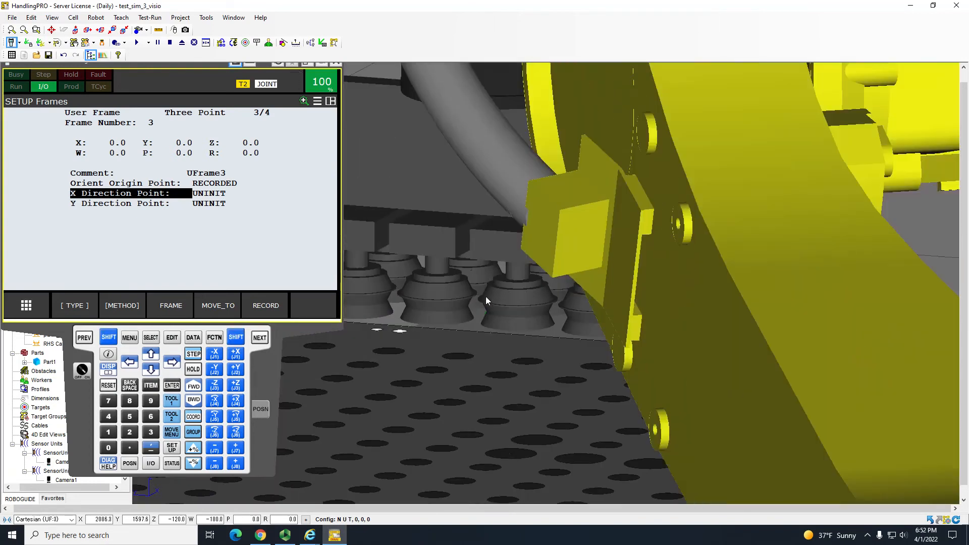
scroll(493, 322, "up", 10)
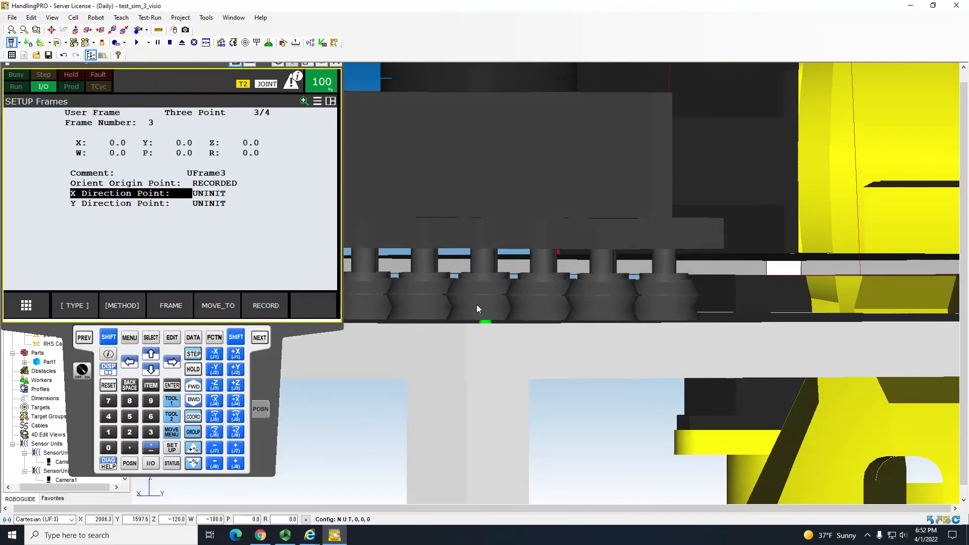
right_click_drag(476, 304, 486, 338)
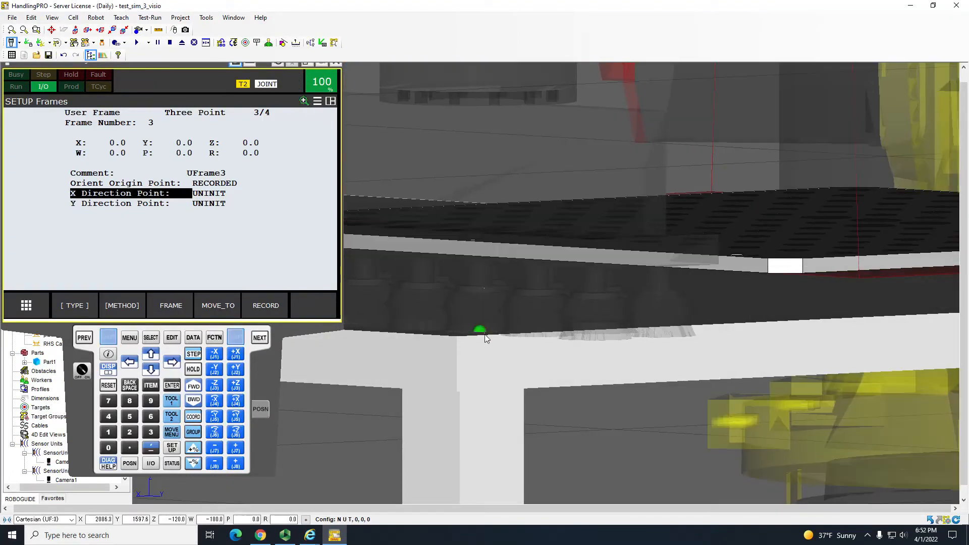
key("Down")
key("Up")
scroll(506, 217, "down", 10)
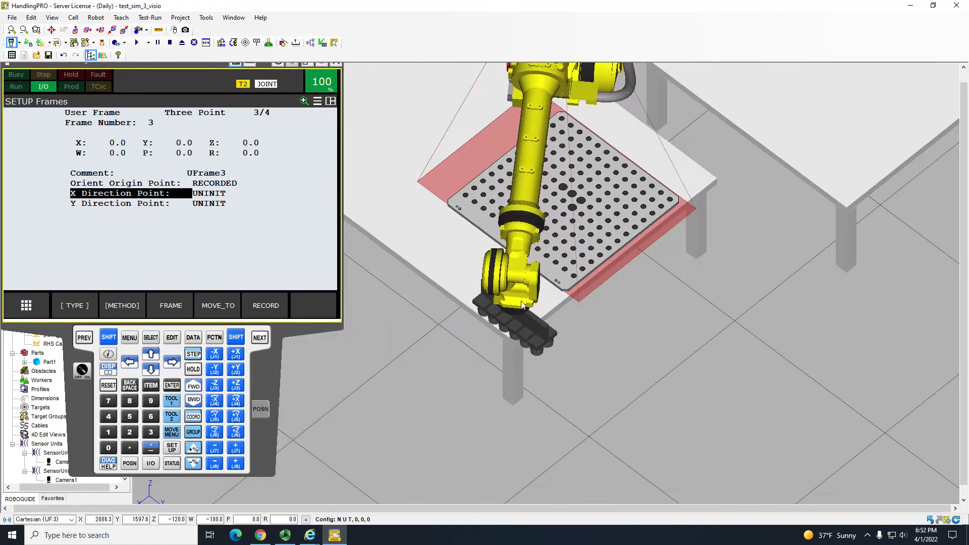
right_click_drag(528, 238, 482, 228)
right_click_drag(555, 328, 583, 231)
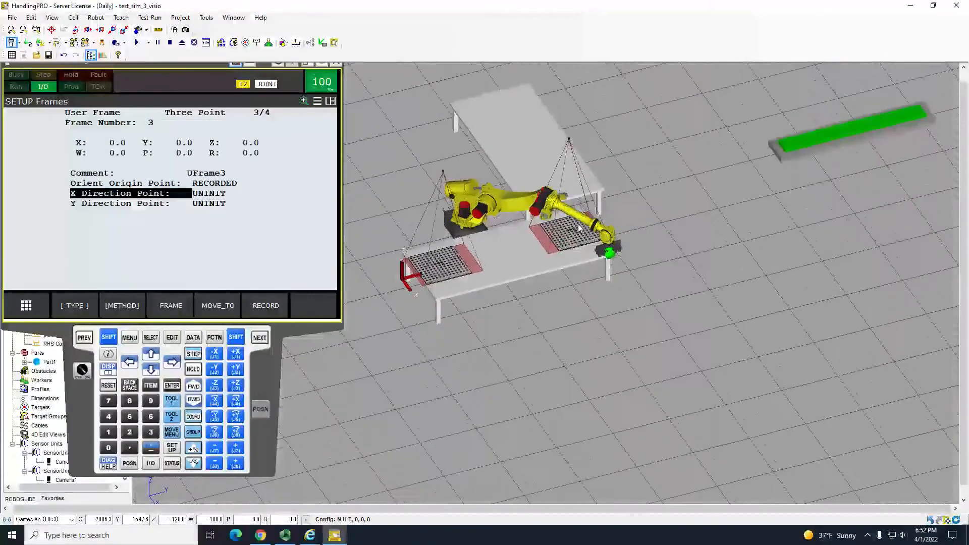
- Select the TCP and fine-position it on the pick_table's outer corner, at about X 2094.9, Y 1637.4
scroll(622, 262, "up", 8)
left_click(588, 295)
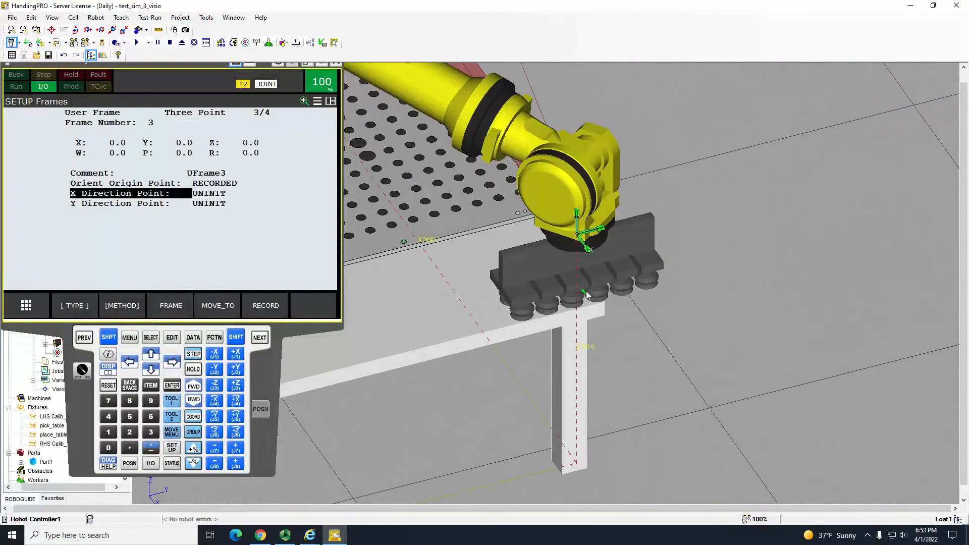
left_click(26, 43)
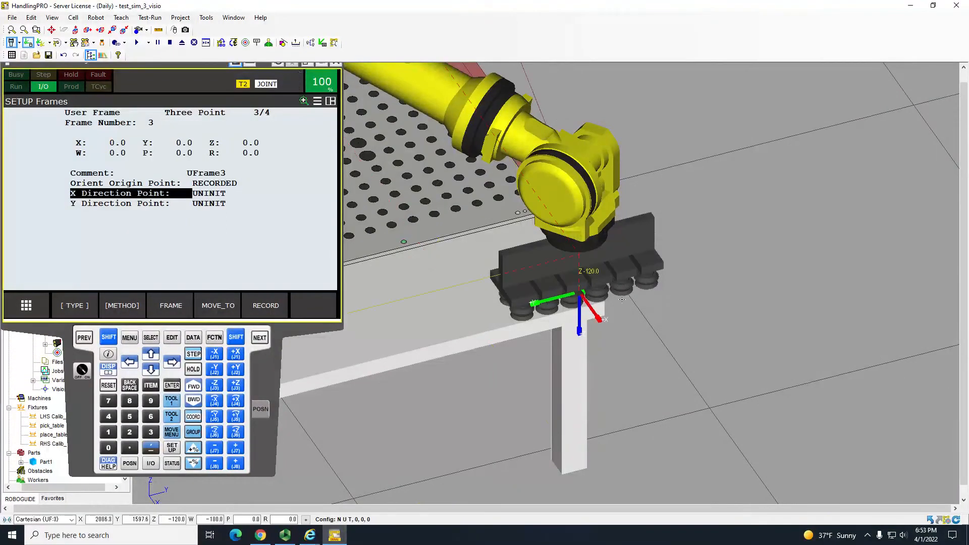
left_click_drag(573, 288, 601, 299)
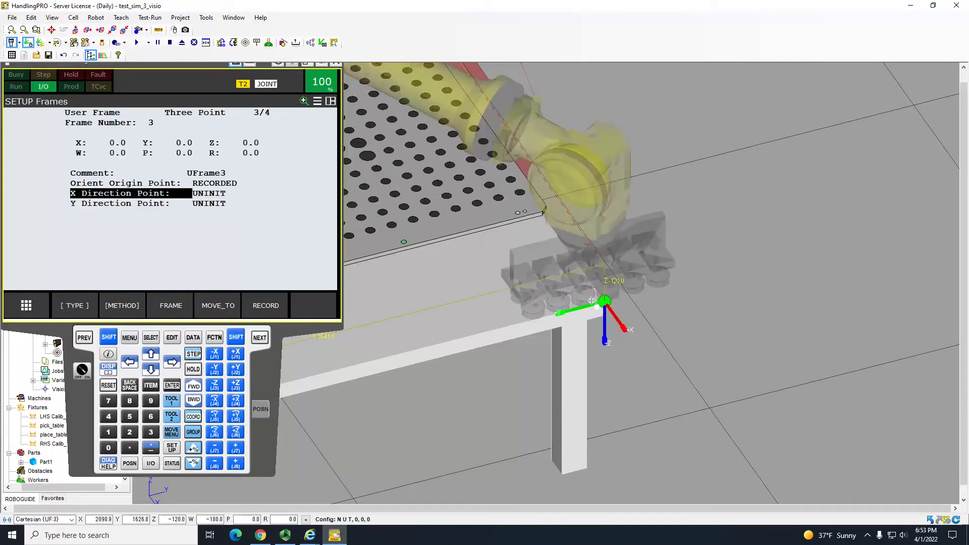
left_click_drag(601, 302, 582, 292)
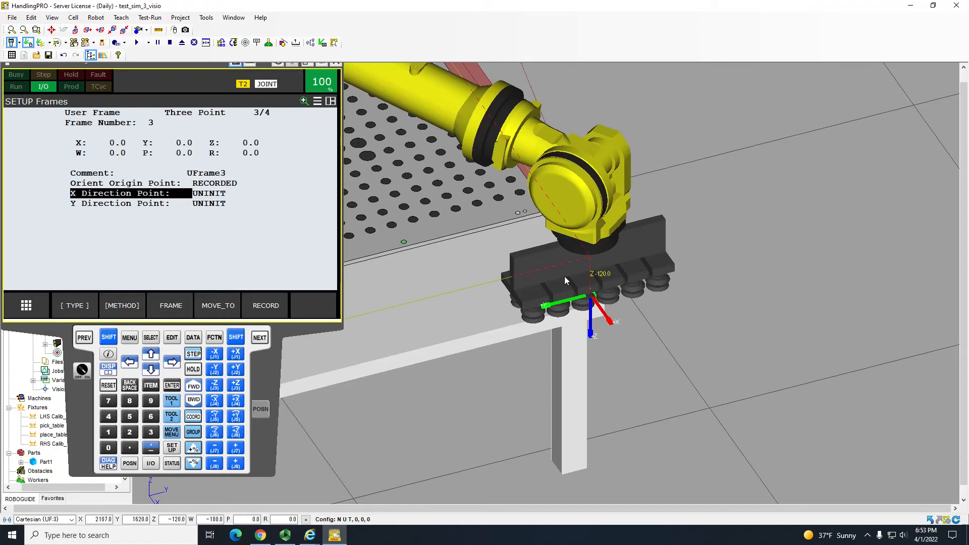
scroll(565, 277, "up", 6)
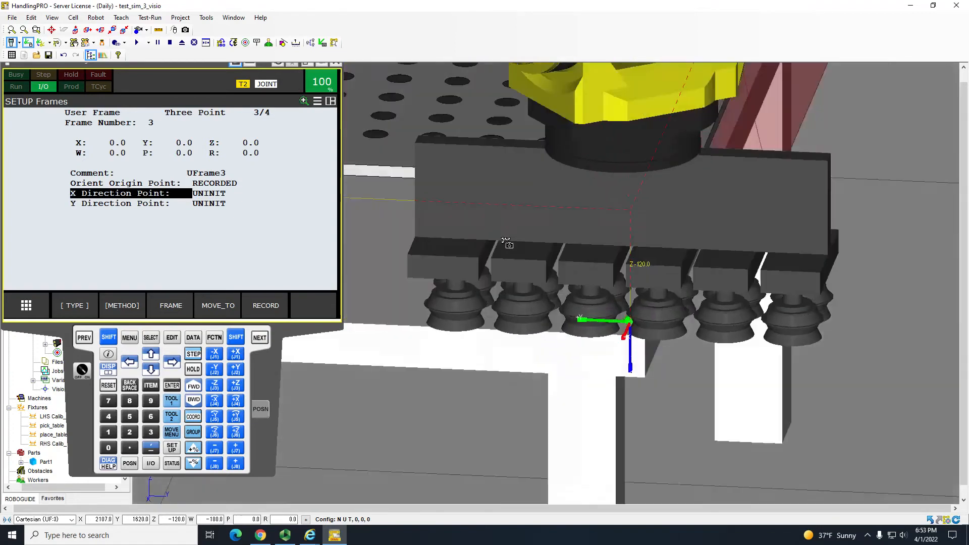
right_click_drag(631, 326, 656, 329)
left_click_drag(630, 325, 645, 321)
- Record the current position as user frame 3's X Direction Point and select the Y Direction Point
right_click_drag(697, 349, 505, 353)
right_click_drag(921, 209, 838, 227)
scroll(685, 317, "down", 5)
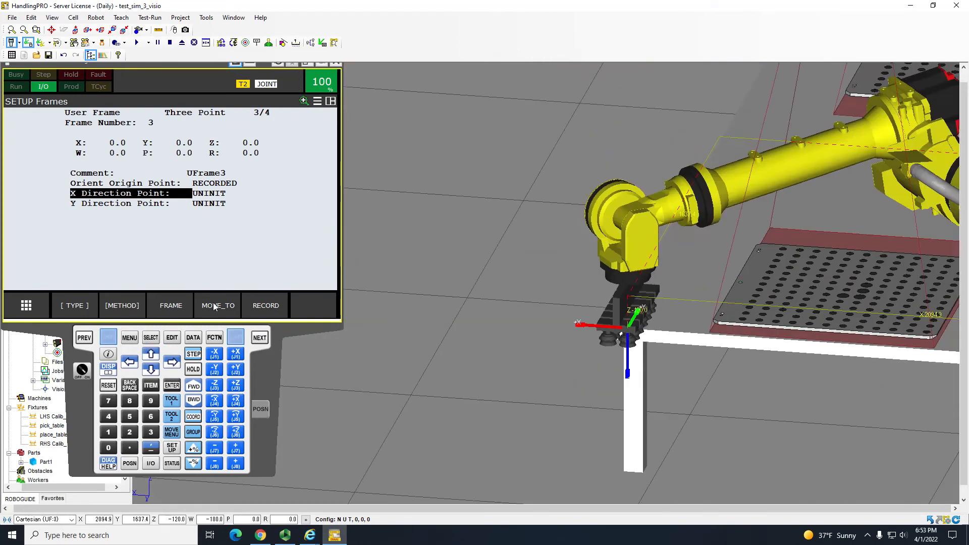
left_click(260, 305, "shift")
left_click(134, 204)
- Bring the robot's TCP to the pick_table's robot-side corner at the opposite end of the table from the origin point
scroll(676, 370, "down", 8)
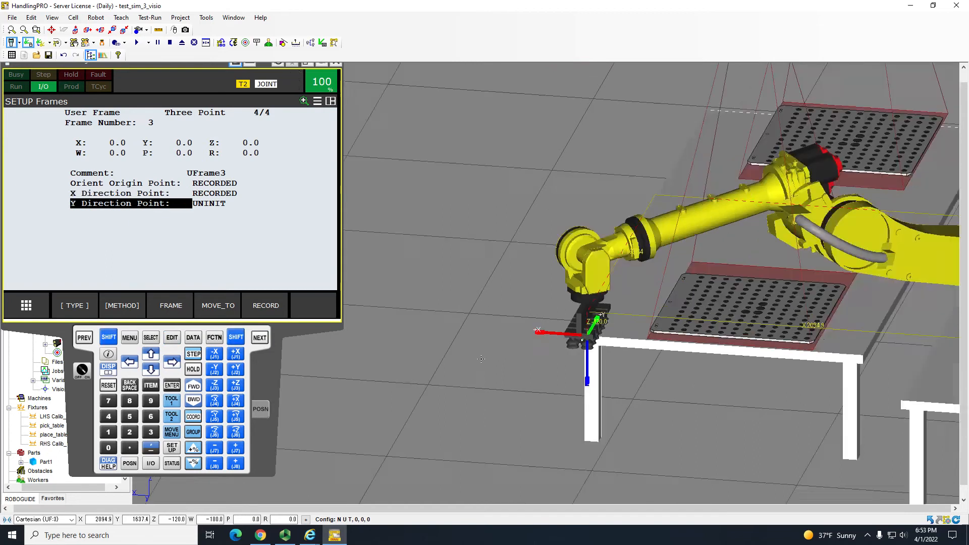
right_click_drag(688, 380, 607, 144)
scroll(695, 362, "up", 6)
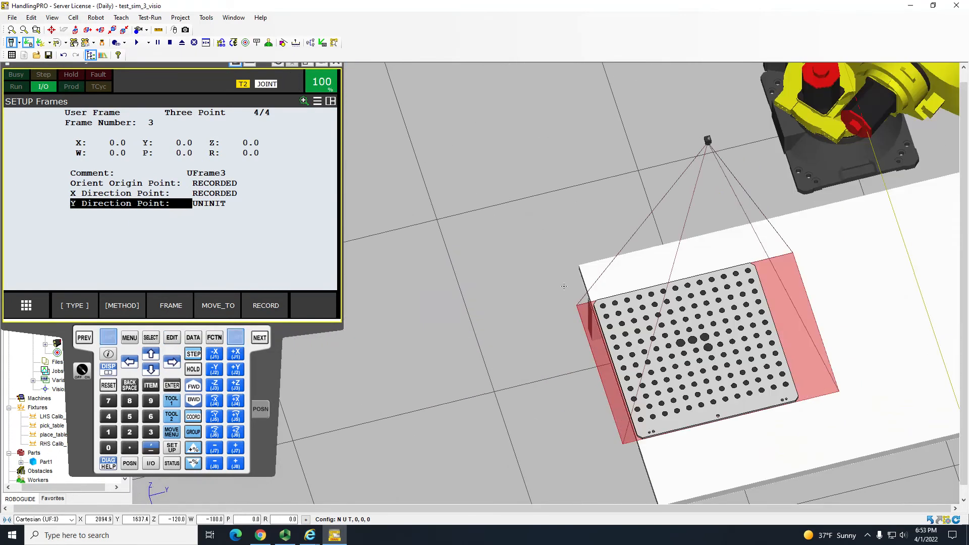
key("shift")
left_click(579, 269, "ctrl+shift")
scroll(580, 275, "up", 5)
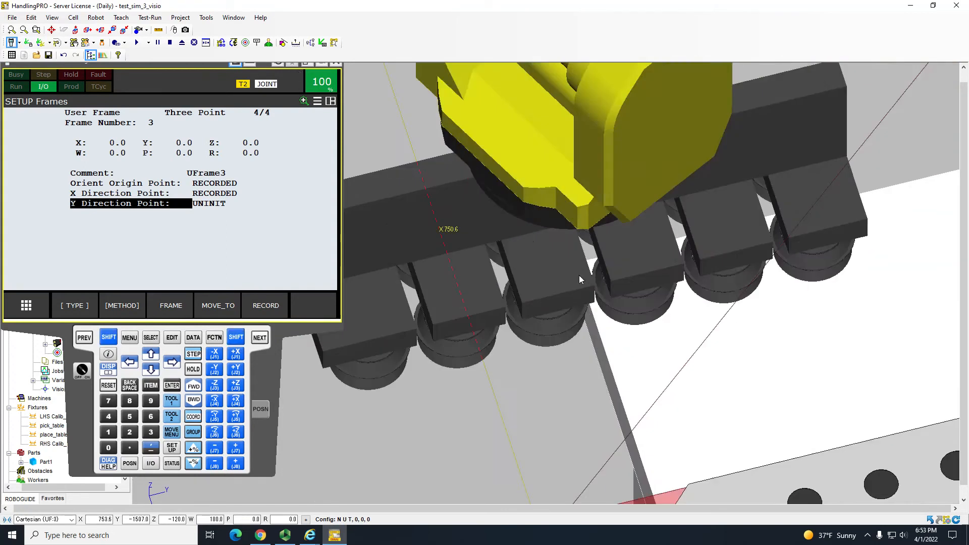
- Align the TCP precisely with the pick_table's robot-side corner at the opposite end, at about X 750.6, Y -1509.0
right_click_drag(591, 226, 576, 277)
scroll(575, 277, "up", 5)
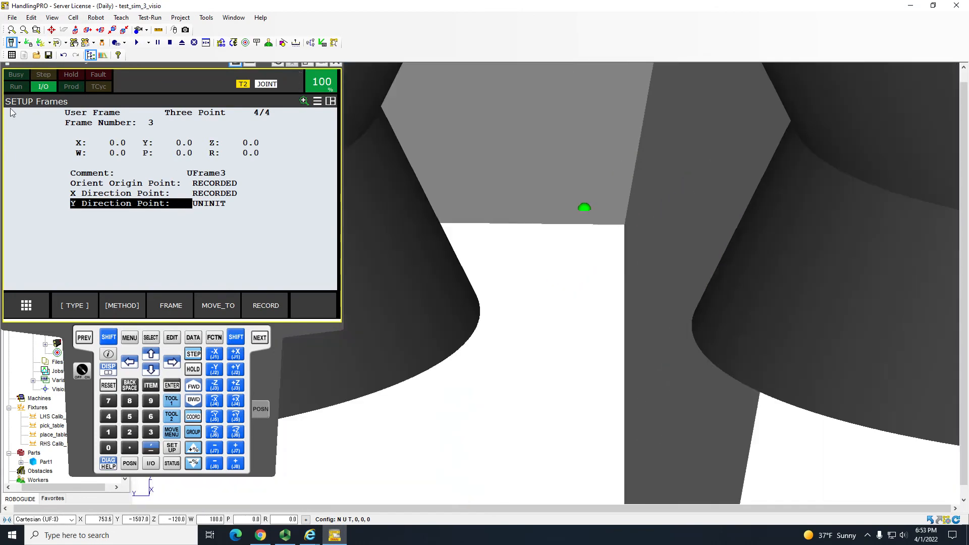
left_click(29, 45)
mouse_move(587, 198)
right_mouse_down()
mouse_move(617, 219)
mouse_move(579, 207)
right_mouse_up()
left_click(631, 226, "ctrl+alt+shift")
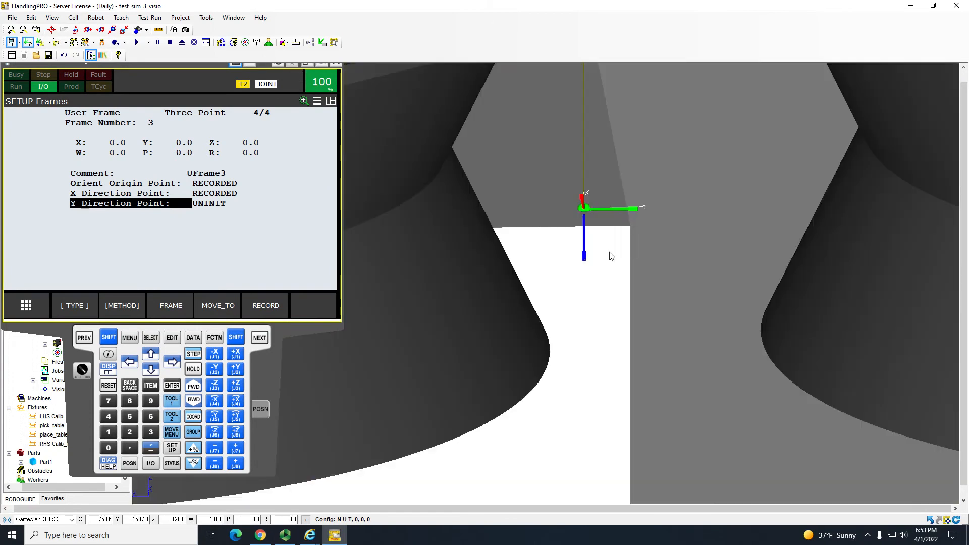
left_click_drag(583, 209, 630, 228)
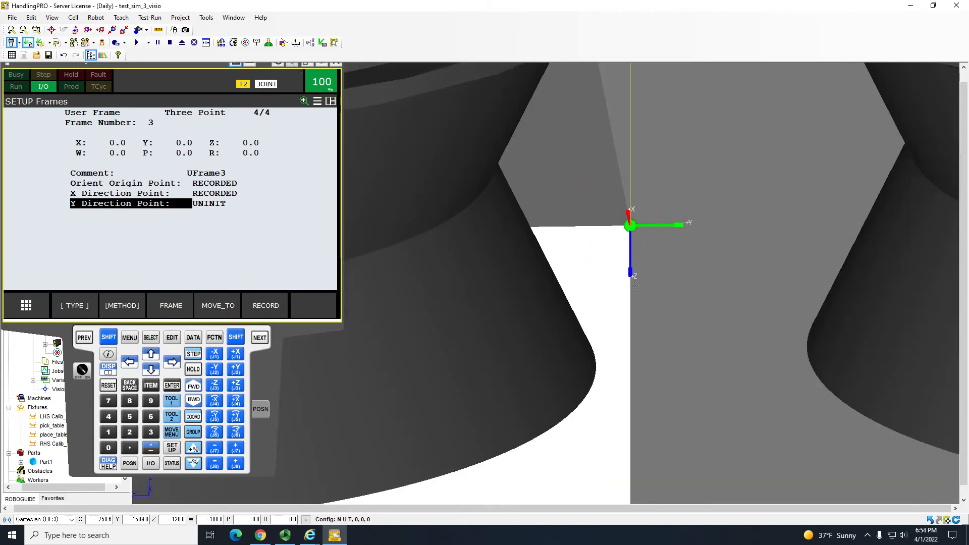
right_click_drag(630, 245, 630, 309)
scroll(626, 312, "down", 10)
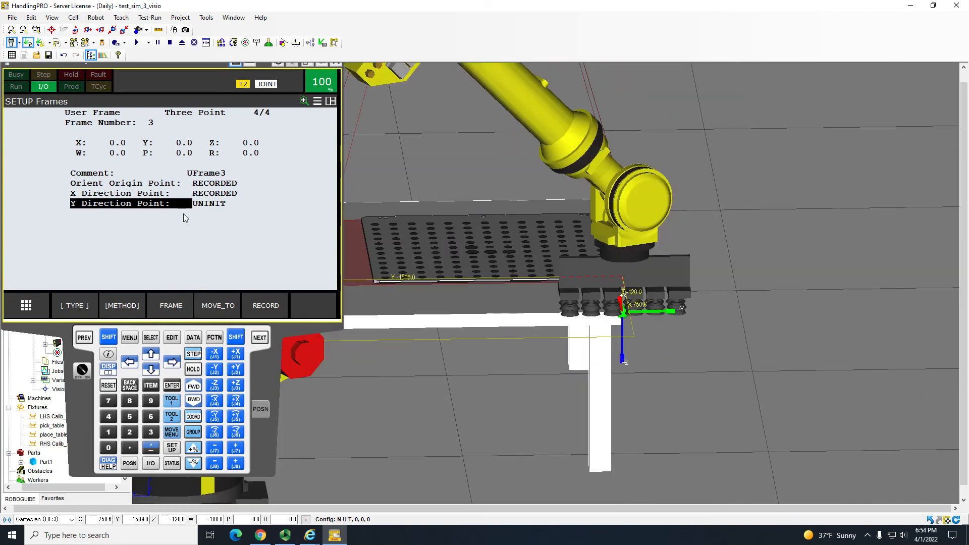
- Record the current robot position as user frame 3's Y Direction Point and check the taught frame over both calibration grids
left_click(236, 336)
left_click(270, 307)
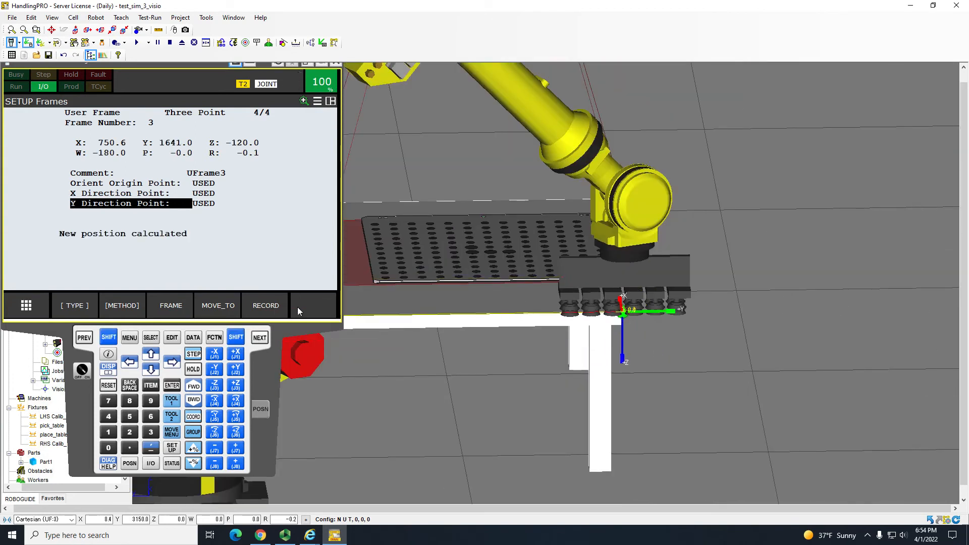
scroll(446, 280, "down", 3)
scroll(446, 280, "down", 4)
right_click_drag(446, 280, 456, 325)
right_click_drag(447, 288, 587, 316, "ctrl")
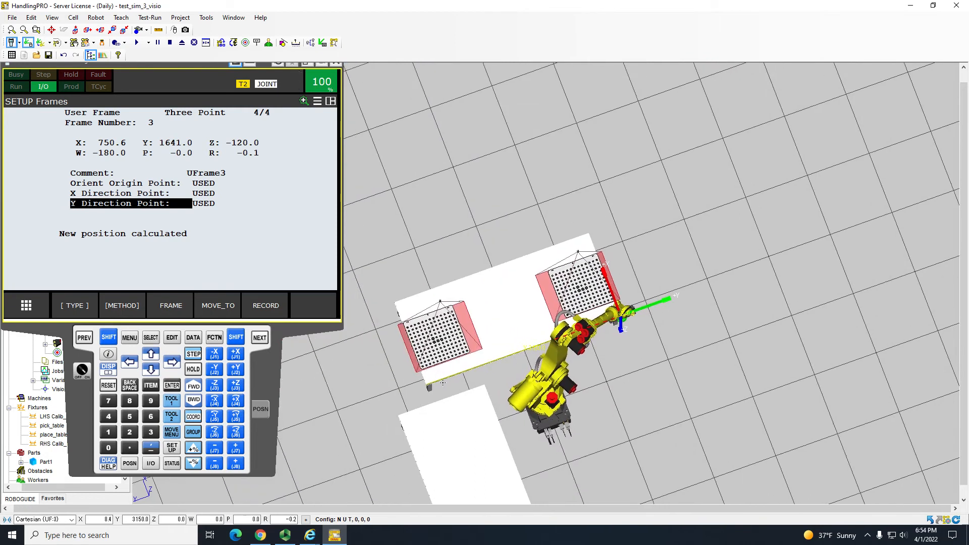
scroll(428, 387, "up", 3)
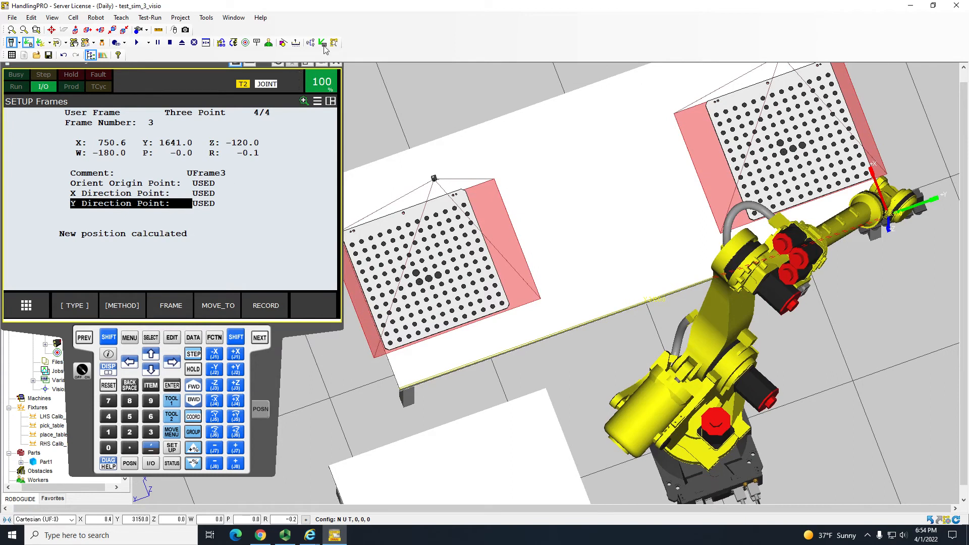
- Close the teach pendant and dismiss the disconnected iRVision Vision Setup session in Internet Explorer
left_click_drag(331, 64, 319, 124)
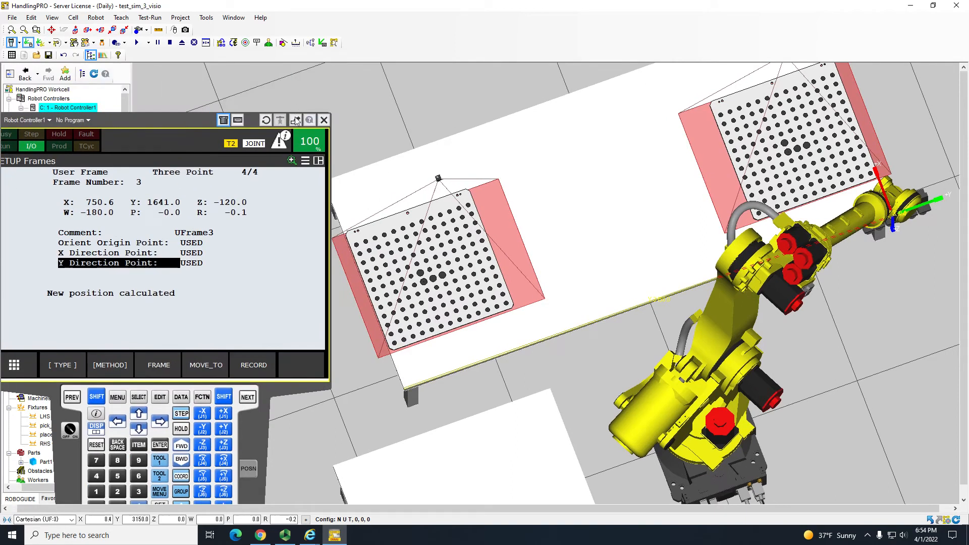
left_click(324, 120)
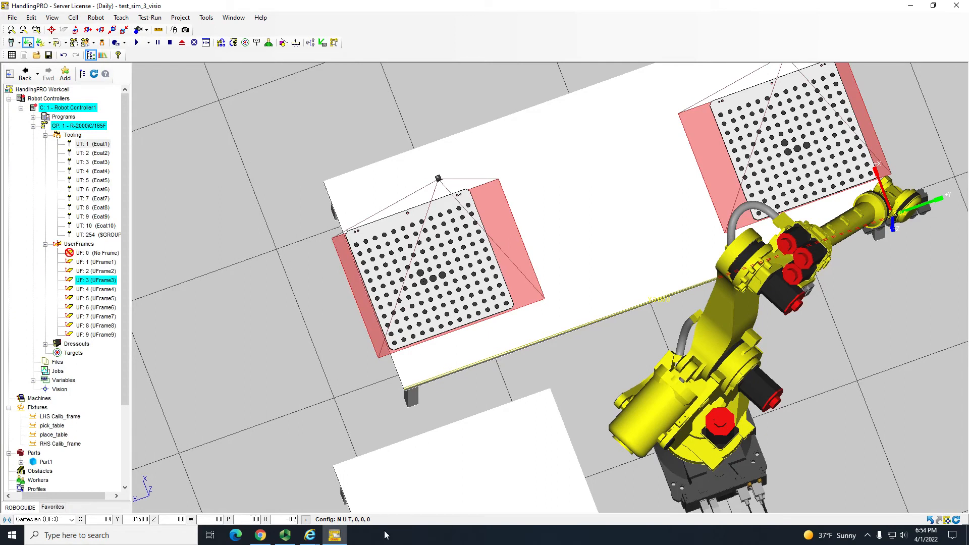
mouse_move(310, 534)
left_click(434, 484)
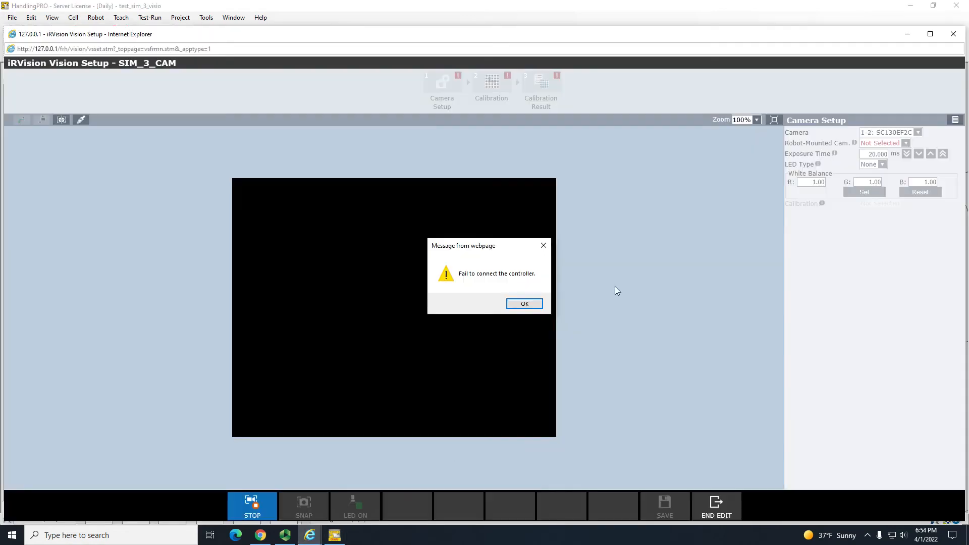
left_click(534, 302)
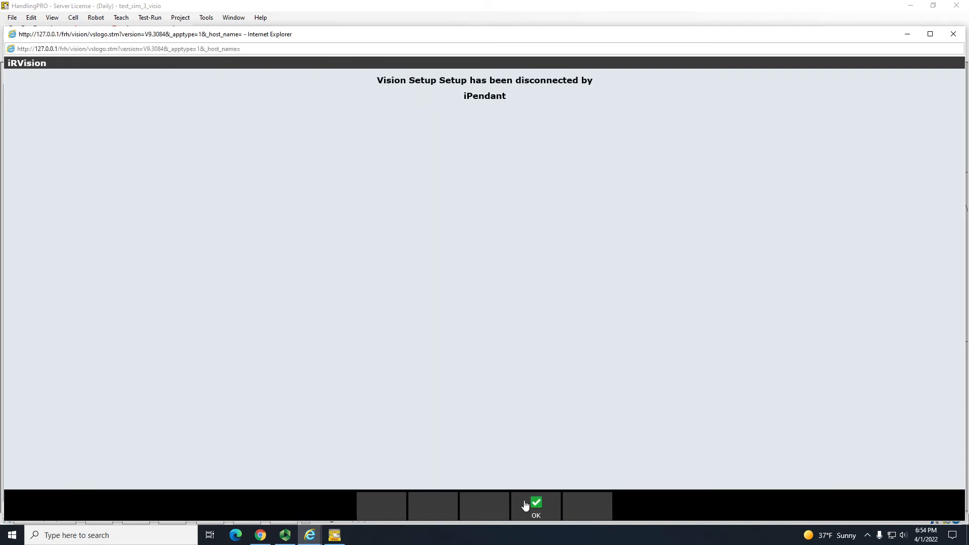
left_click(525, 505)
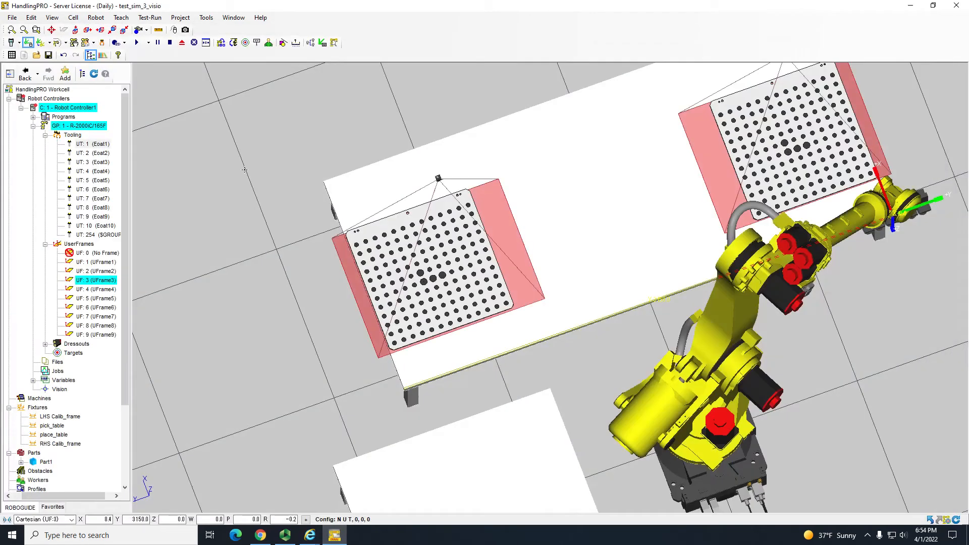
- Reopen the teach pendant, launch the robot's homepage in Internet Explorer and move the pendant aside
left_click(96, 18)
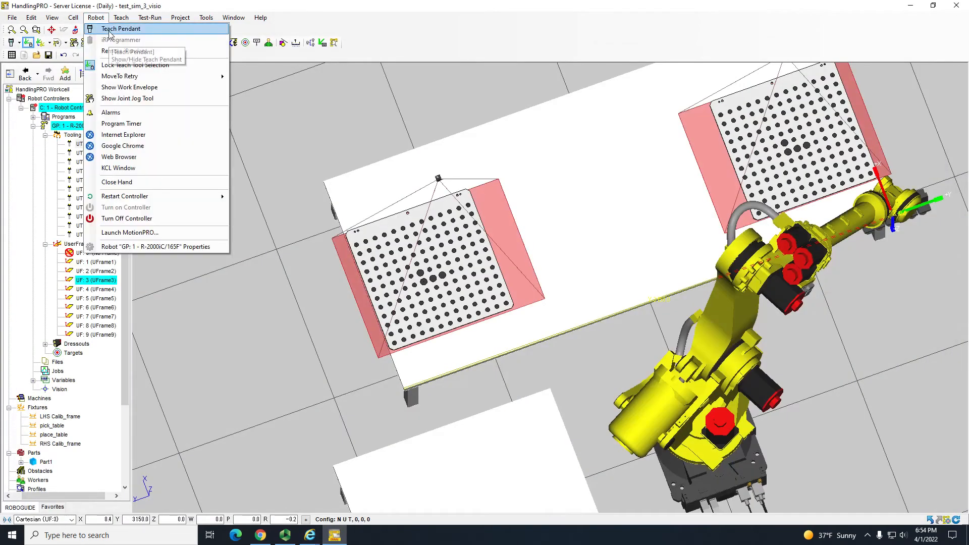
left_click(110, 30)
left_click(96, 18)
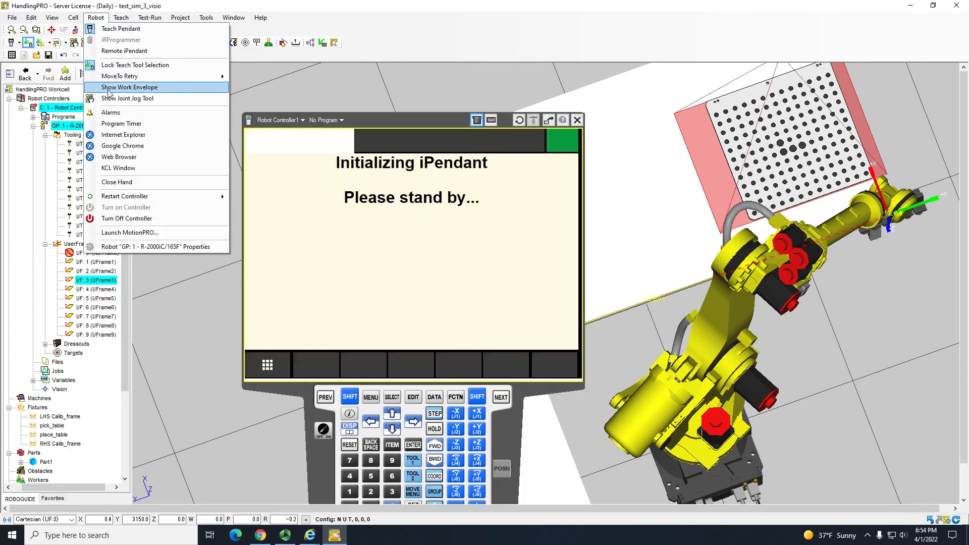
left_click(121, 135)
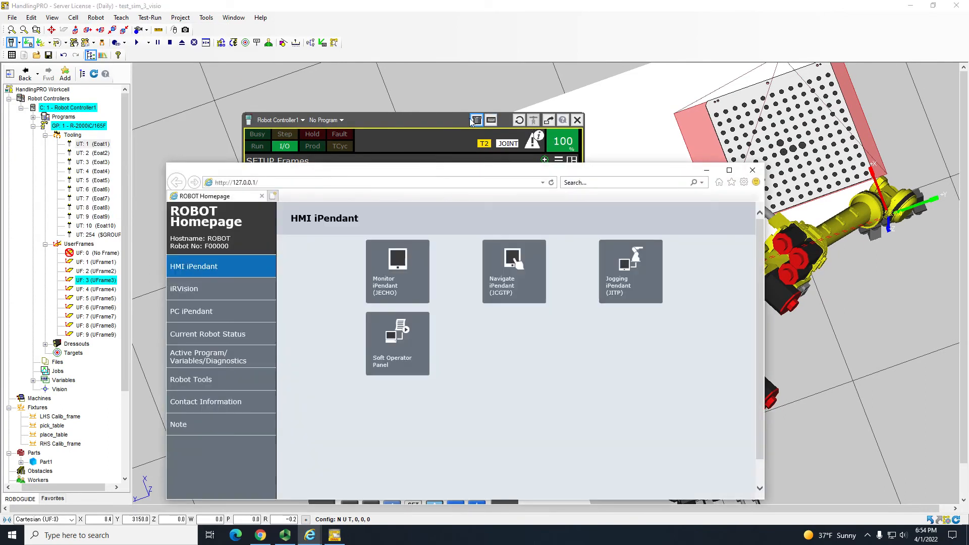
left_click(443, 122)
left_click_drag(443, 122, 197, 67)
- Start iRVision Vision Setup from the robot homepage and open the SIM_3_CAM camera data for editing
mouse_move(309, 535)
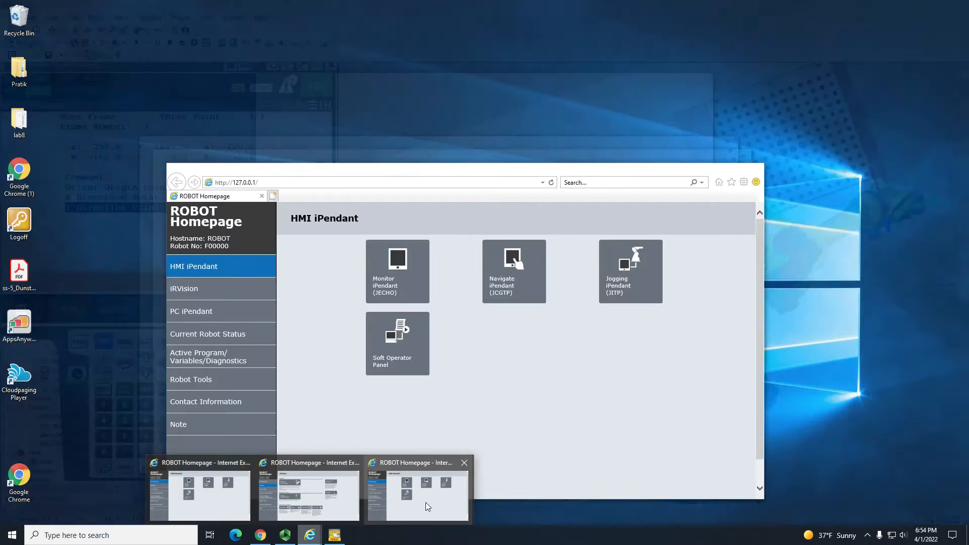
left_click(425, 501)
left_click(194, 289)
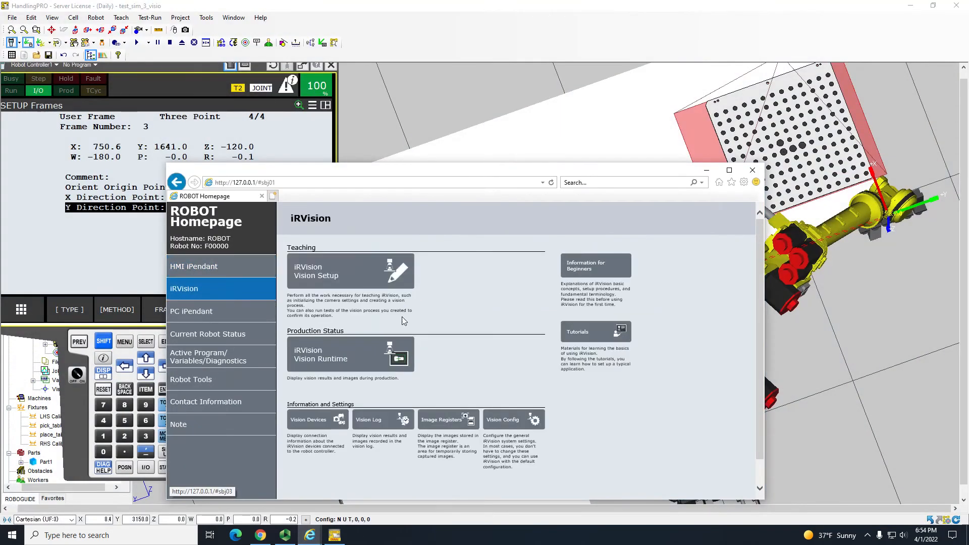
left_click(341, 272)
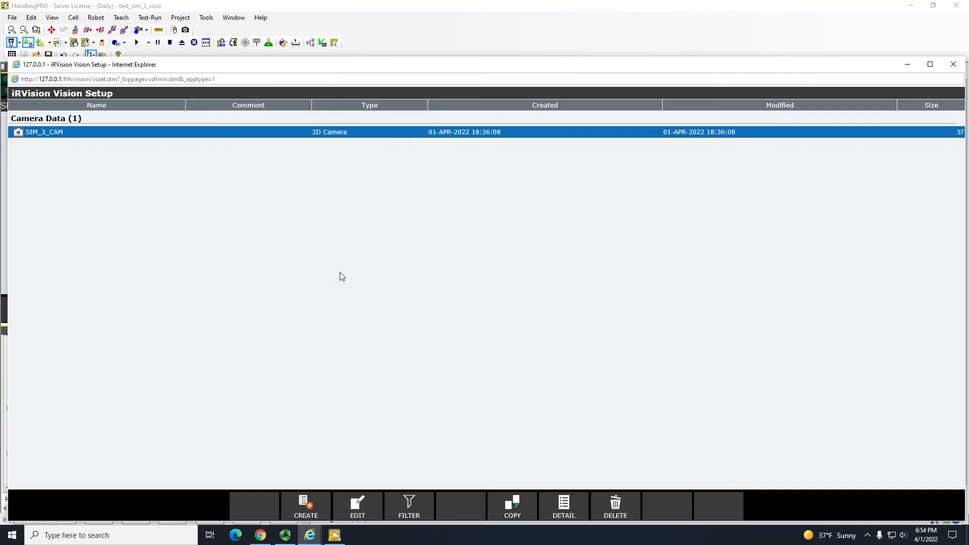
double_click(319, 133)
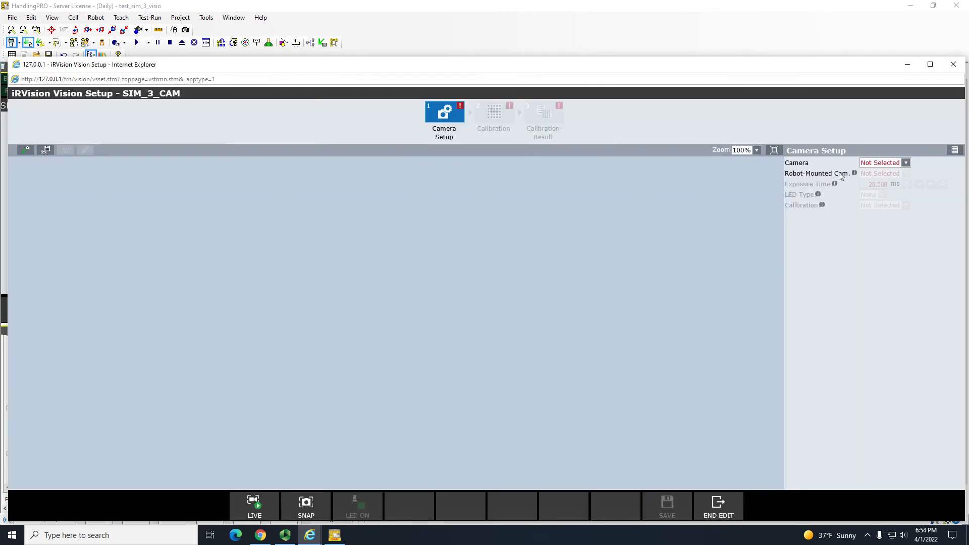
- Assign camera 1-1: SC130EF2C to SIM_3_CAM and set Robot-Mounted Cam. to No
left_click(885, 163)
left_click(880, 181)
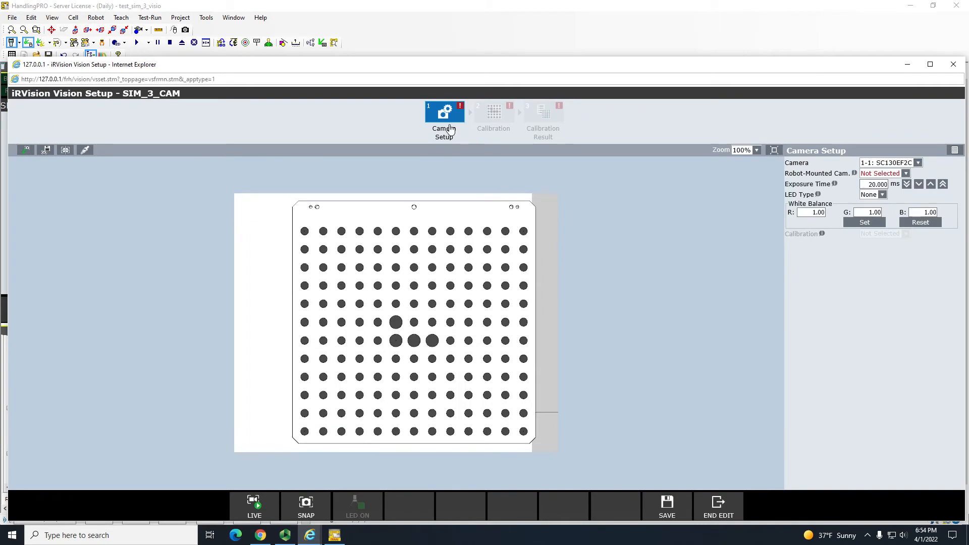
left_click(906, 173)
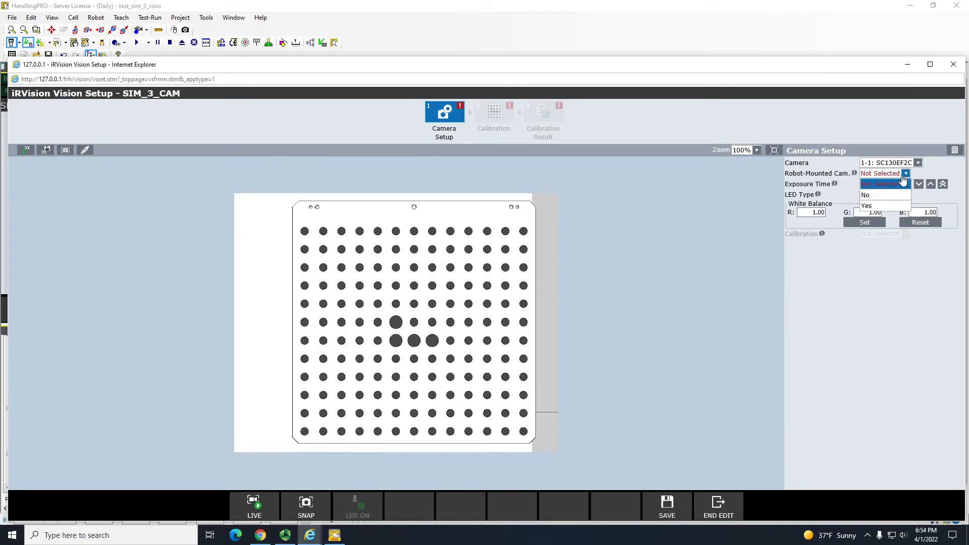
left_click(881, 198)
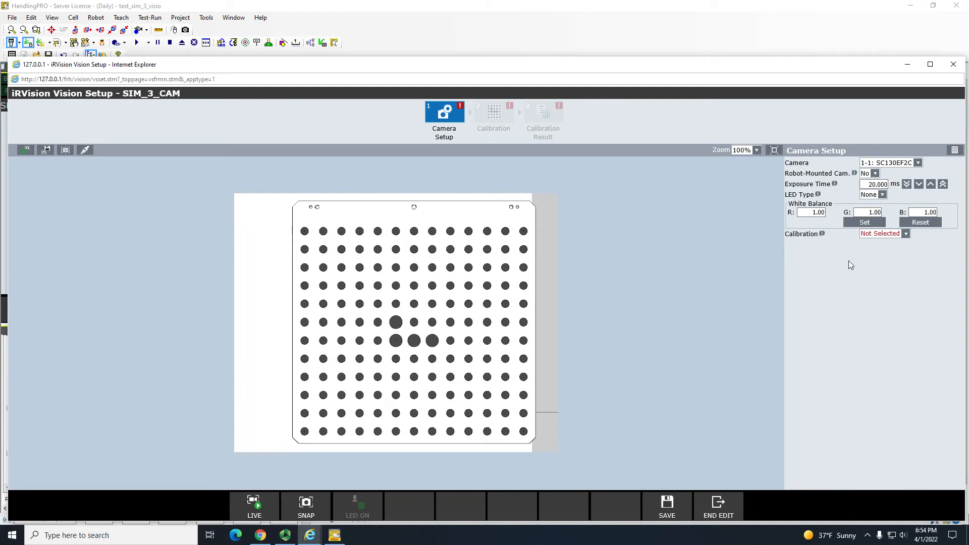
- Choose Grid Pattern Calibration as SIM_3_CAM's calibration method and save the camera setup
left_click(667, 505)
left_click(886, 234)
left_click(886, 255)
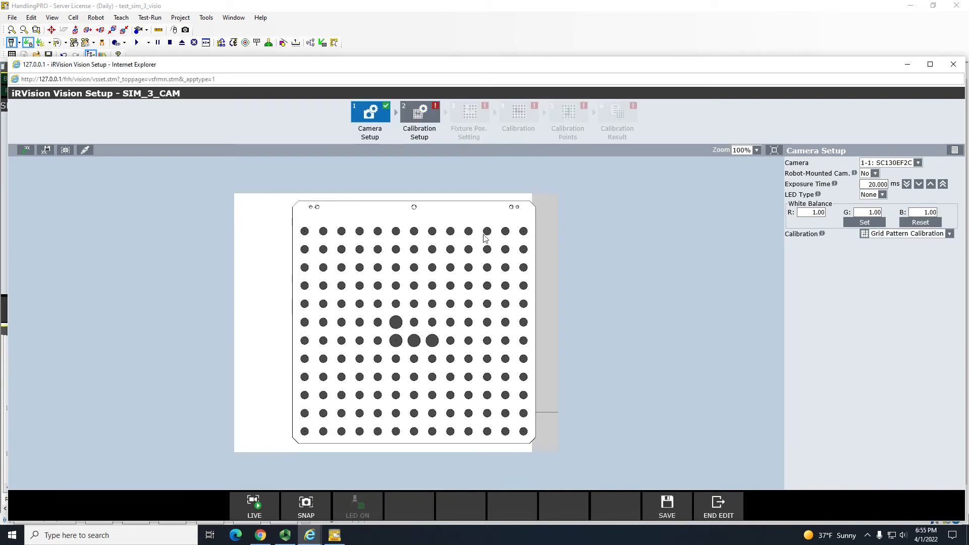
left_click(666, 504)
- Set the application frame to UFrame1 in SIM_3_CAM's Calibration Setup
left_click(434, 122)
left_click(895, 175)
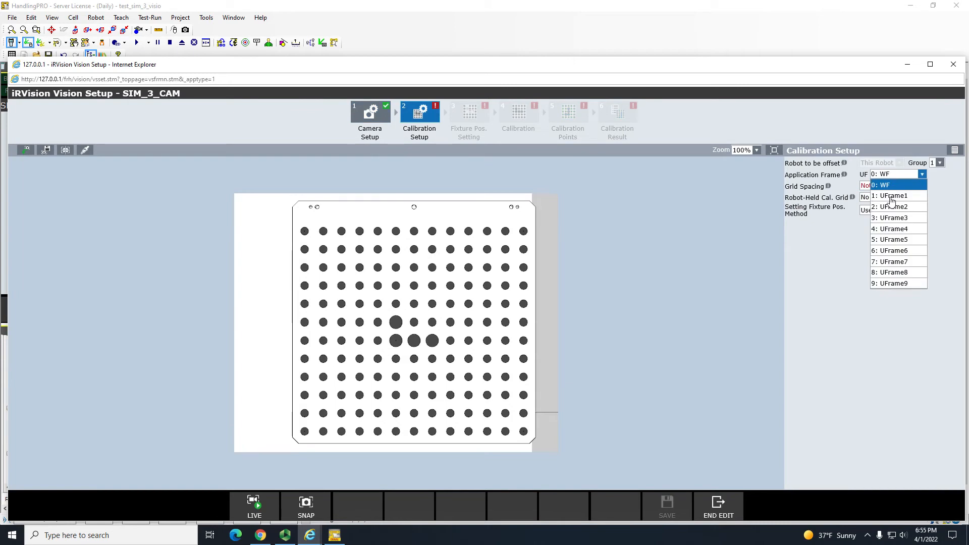
left_click(891, 197)
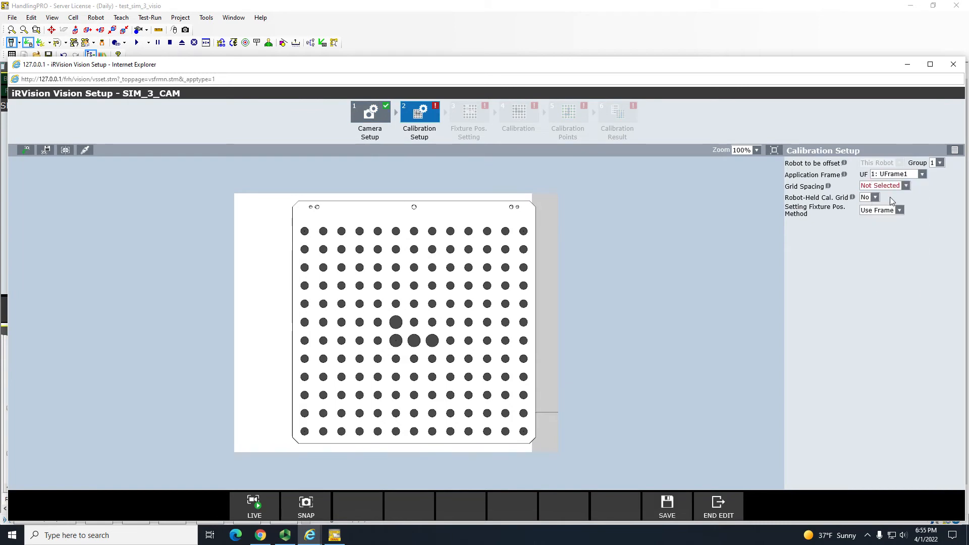
right_click(668, 275)
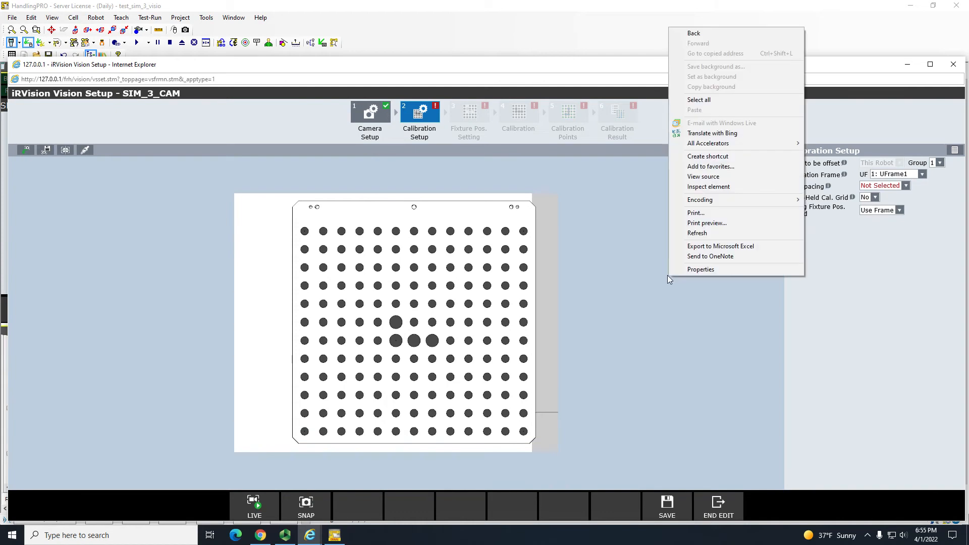
left_click(679, 306)
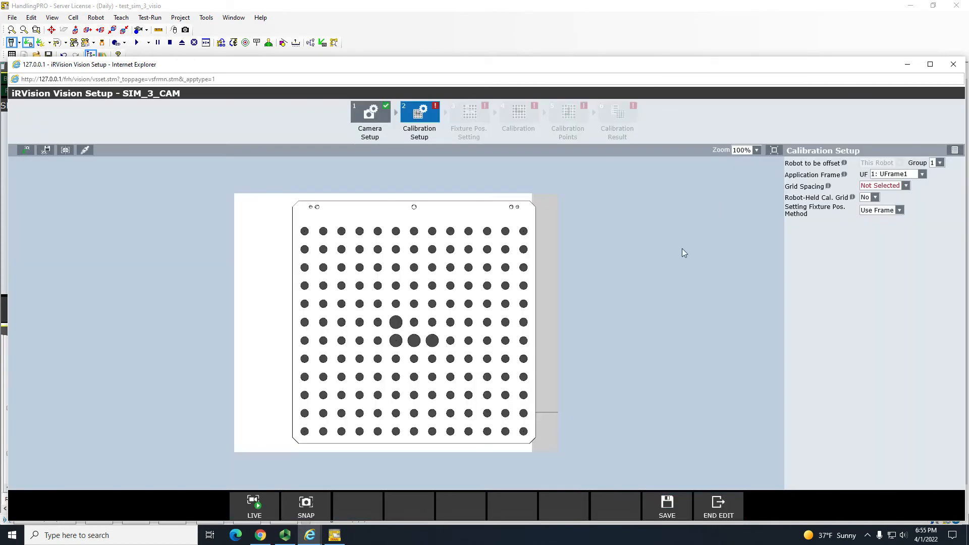
- Check the list of available cameras in SIM_3_CAM's Camera Setup and switch back to HandlingPRO
left_click(387, 110)
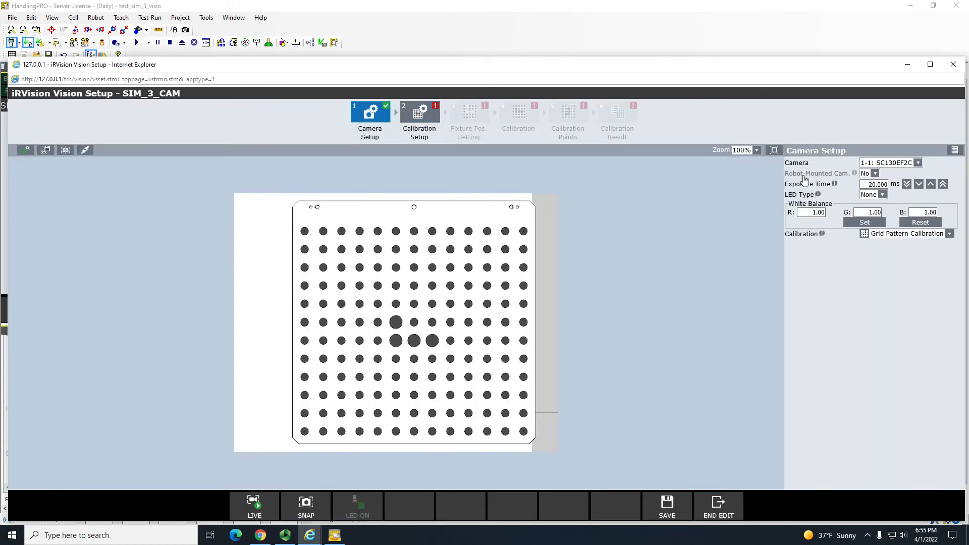
left_click(896, 163)
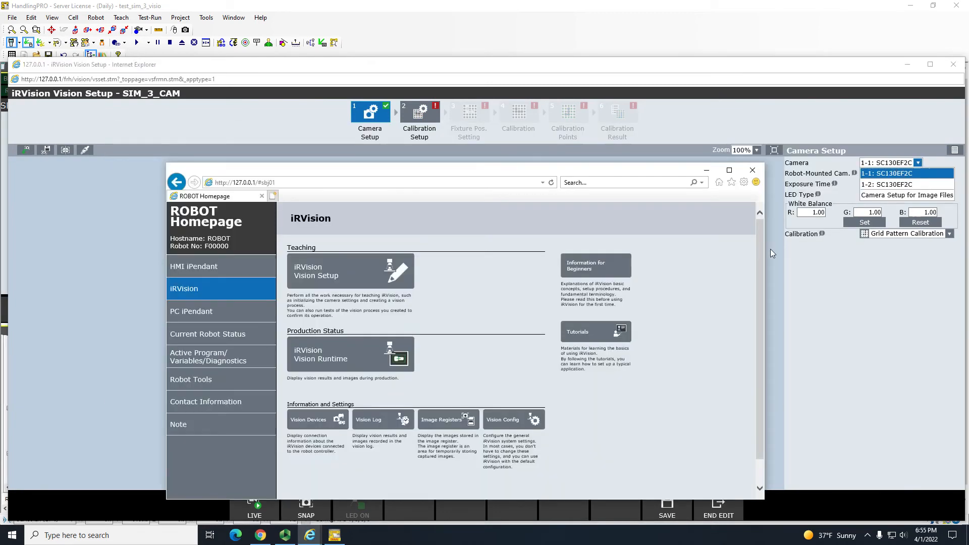
key("super")
left_click(261, 535)
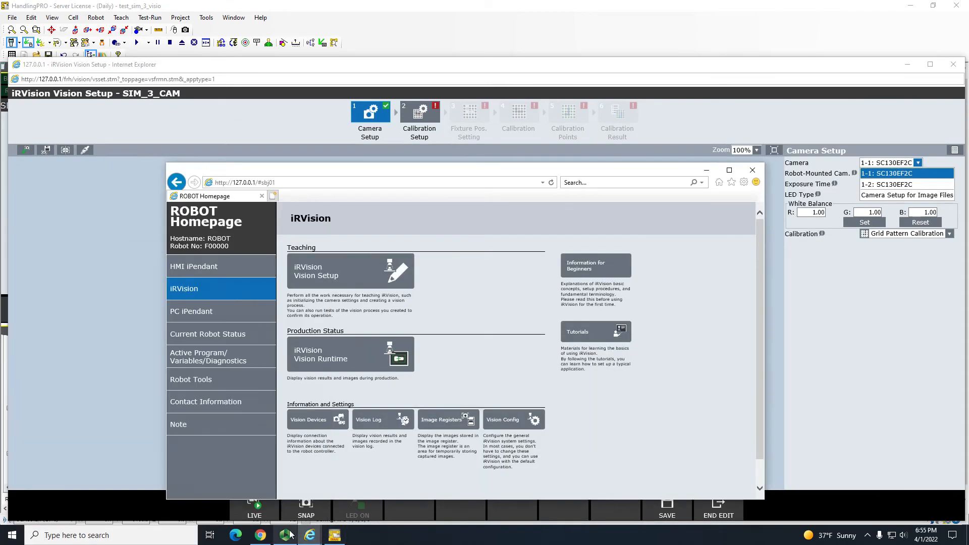
left_click(334, 534)
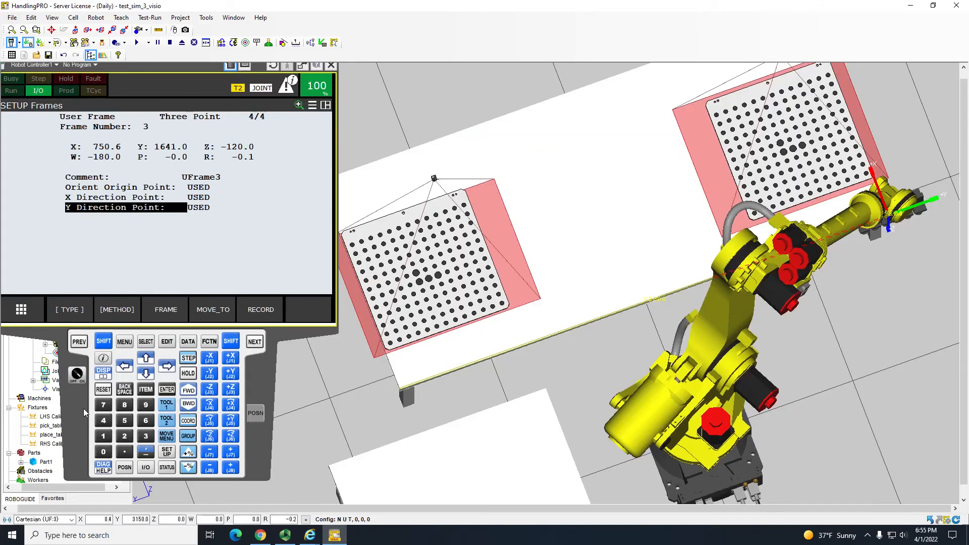
- Open the properties of SensorUnit1's Camera1 and examine its general data and camera settings
left_click_drag(191, 70, 482, 73)
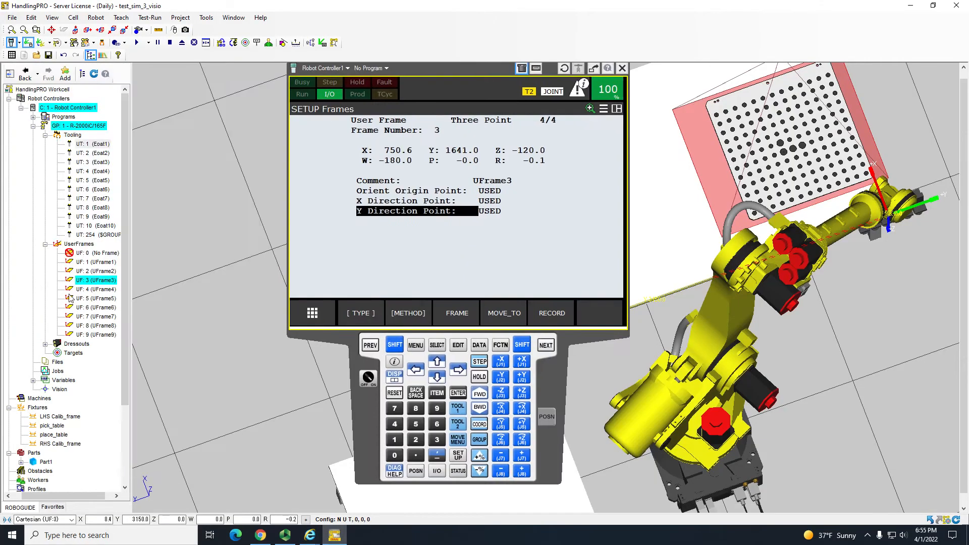
scroll(58, 414, "down", 4)
left_click(58, 463)
right_click(58, 463)
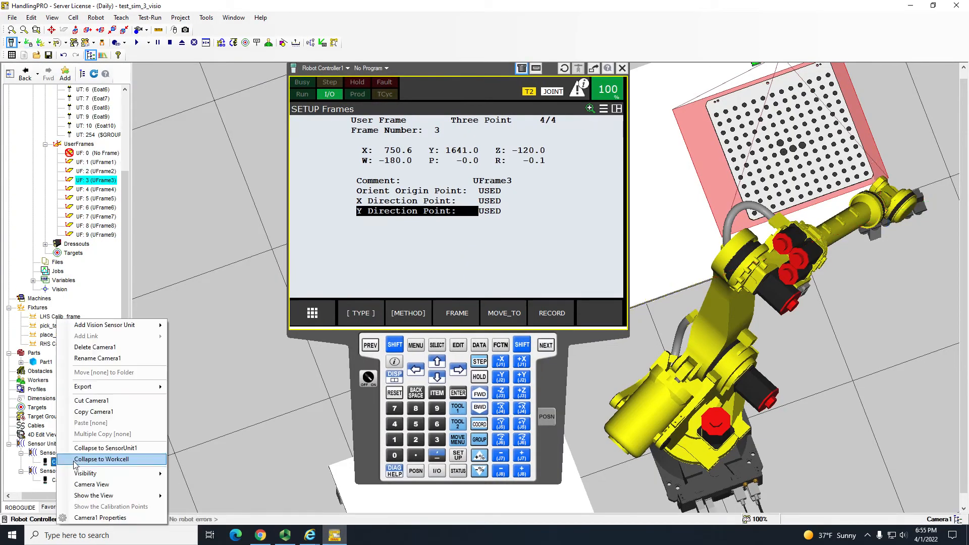
left_click(58, 464)
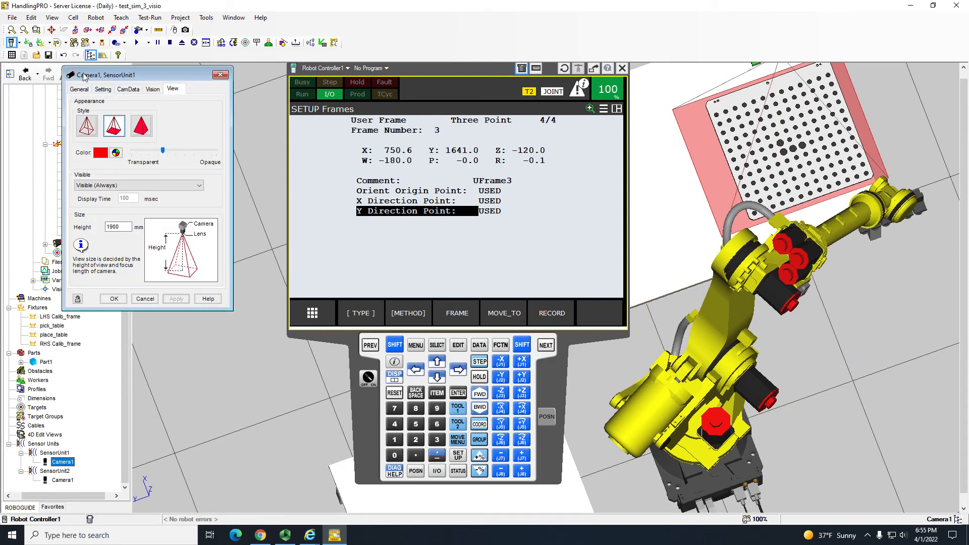
left_click(78, 88)
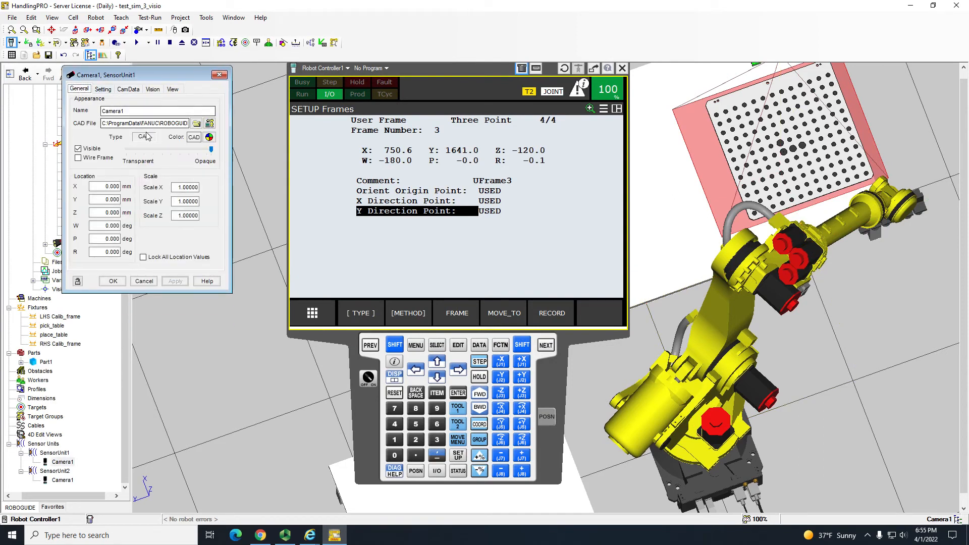
left_click(103, 89)
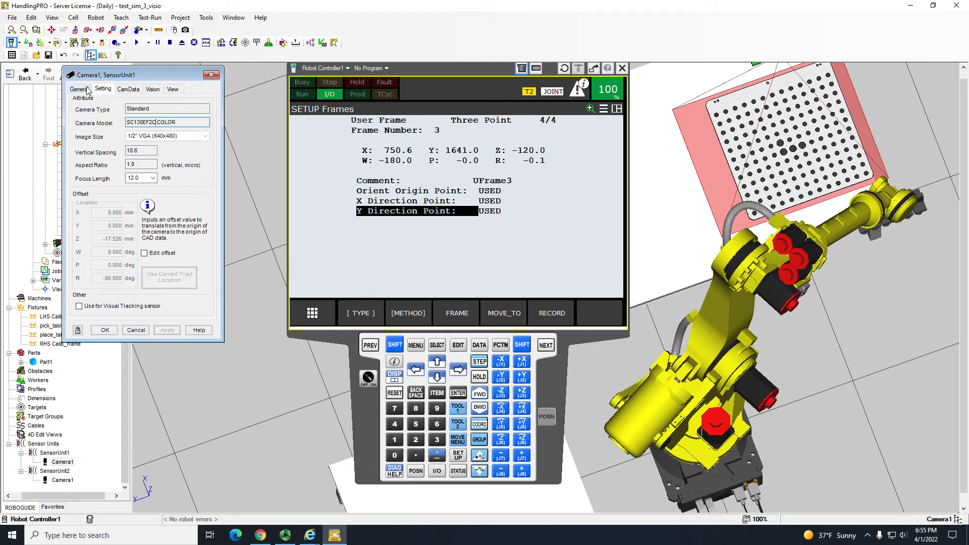
- Review the camera data, vision and view properties of SensorUnit1's Camera1, then close its properties
left_click(137, 91)
left_click(154, 92)
left_click(176, 91)
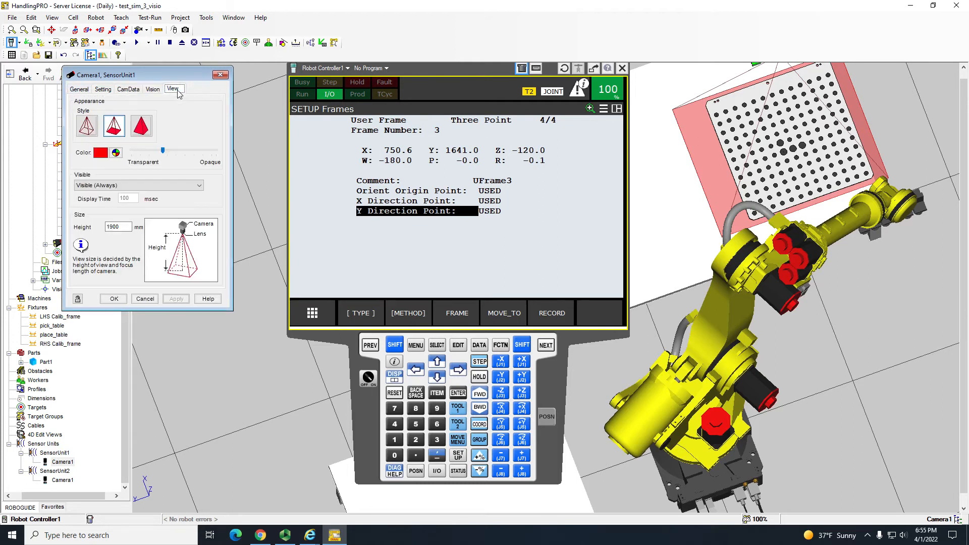
left_click(220, 74)
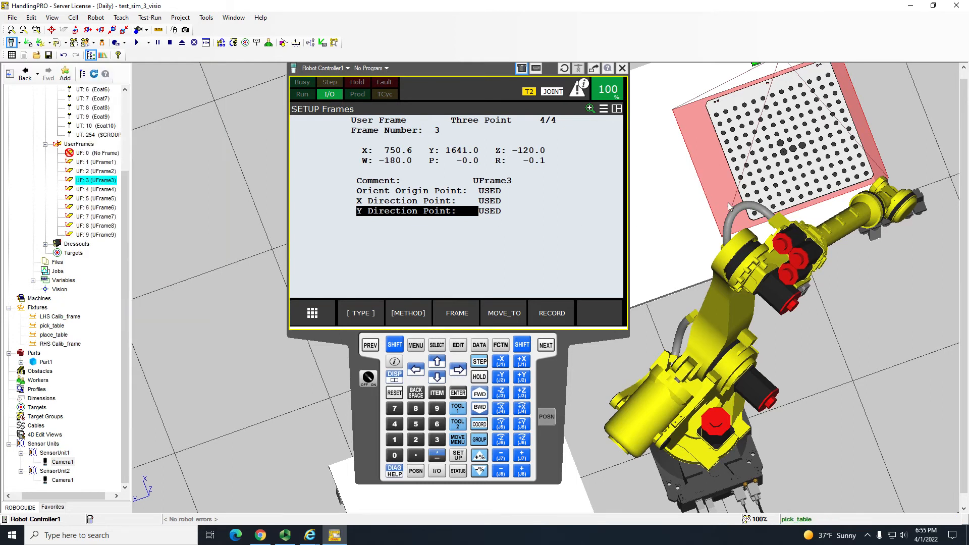
- Examine from above how the corners of both calibration grids fit within their cameras' fields of view
key("Down")
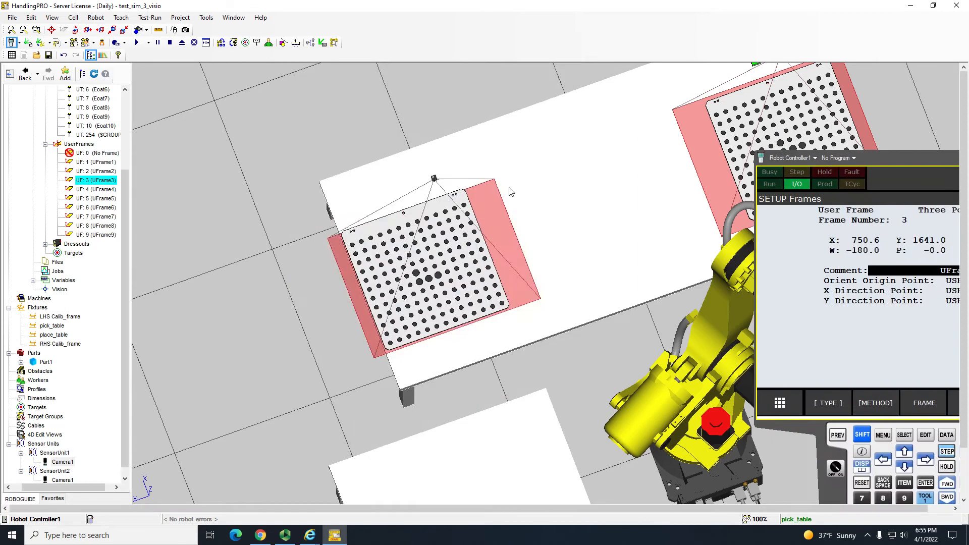
right_click_drag(511, 191, 533, 316)
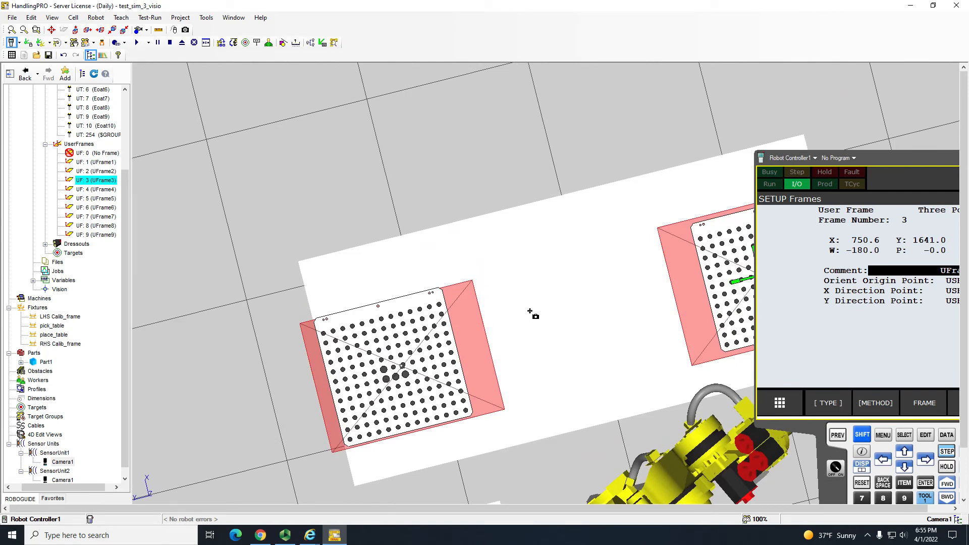
scroll(292, 337, "up", 5)
scroll(359, 327, "up", 5)
scroll(684, 281, "down", 10)
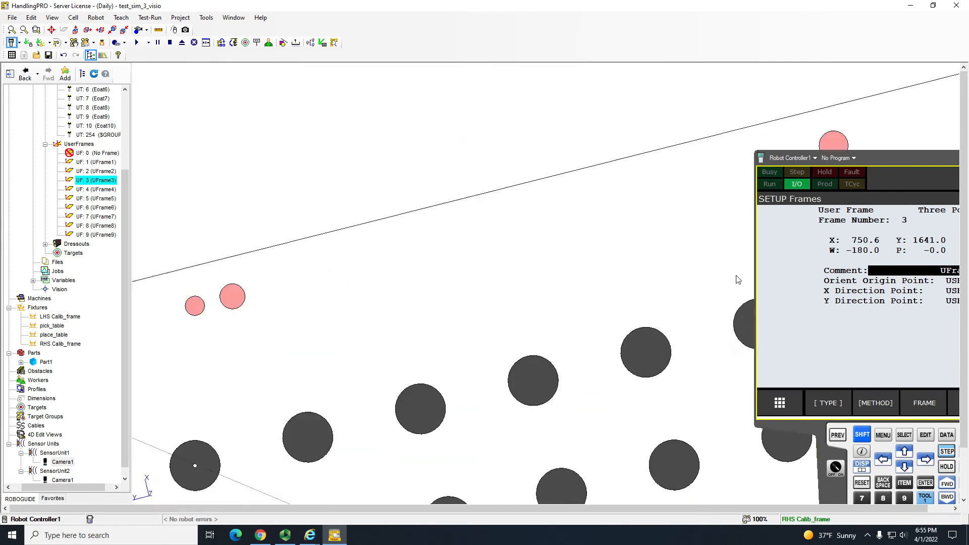
scroll(632, 214, "up", 10)
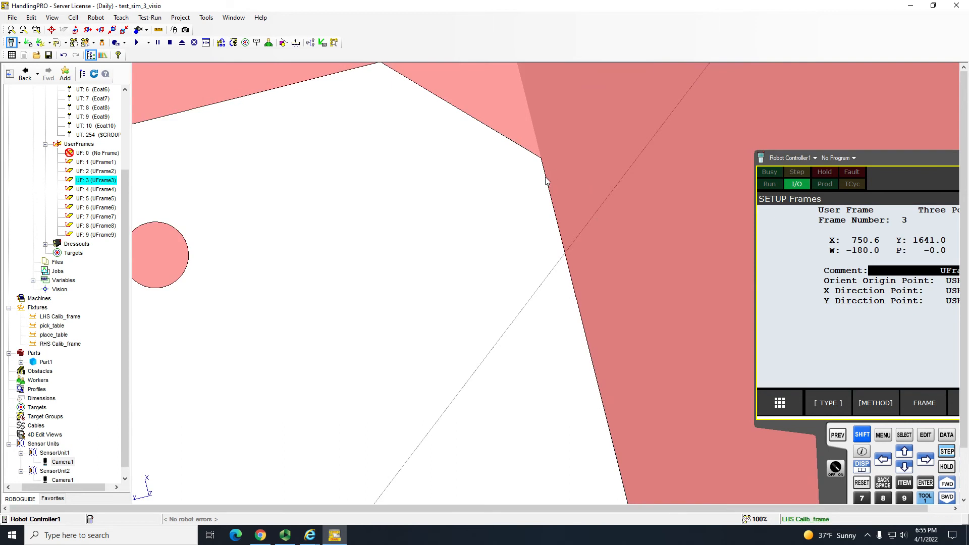
scroll(547, 173, "down", 10)
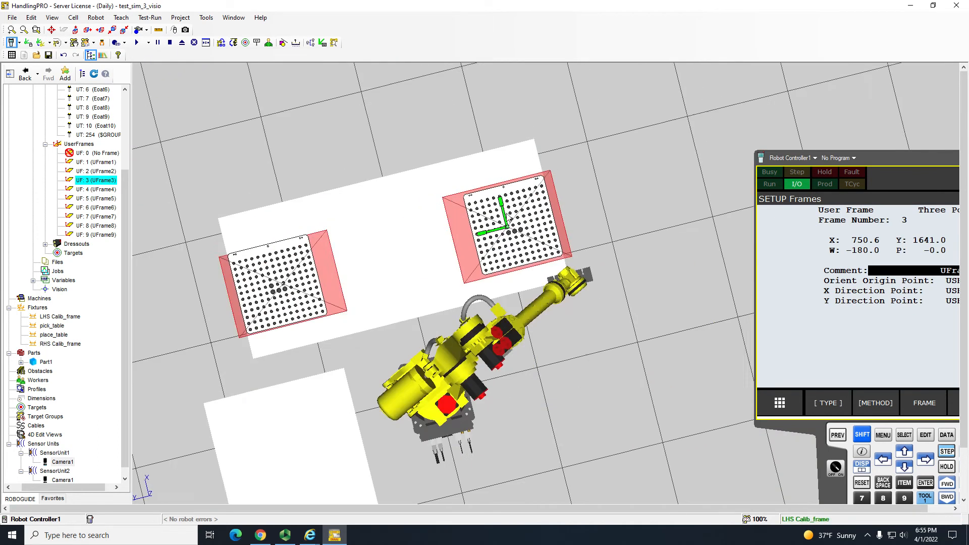
scroll(651, 229, "up", 10)
middle_click_drag(655, 434, 303, 361)
scroll(511, 190, "up", 8)
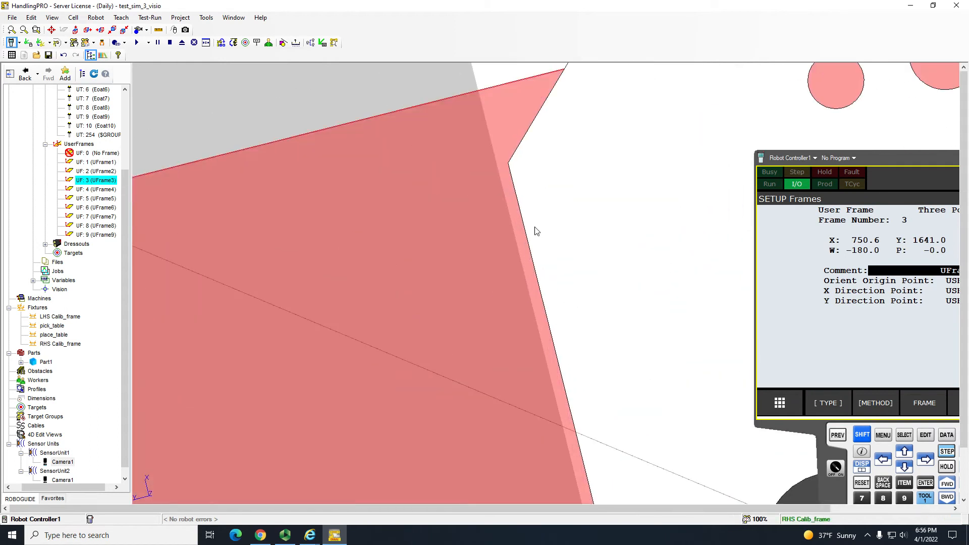
scroll(539, 232, "down", 3)
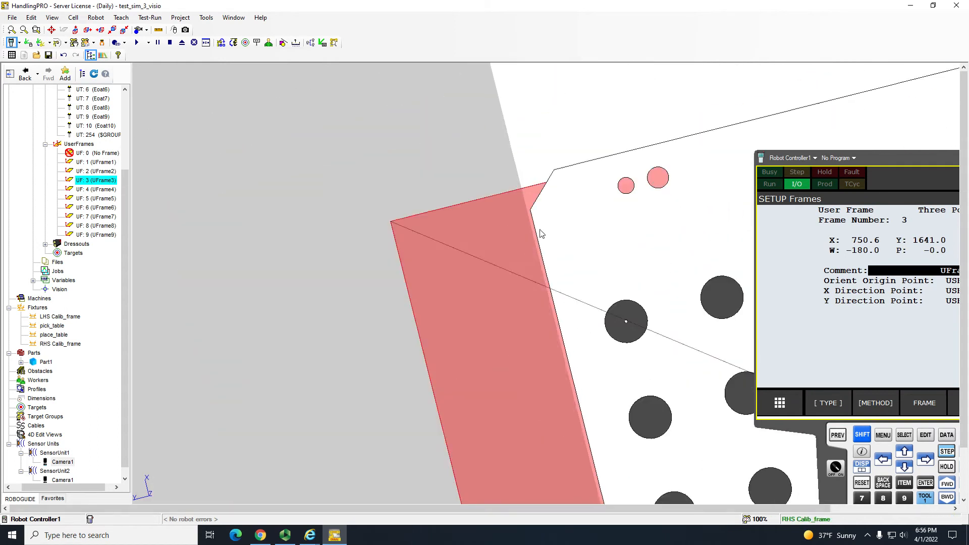
scroll(540, 233, "down", 10)
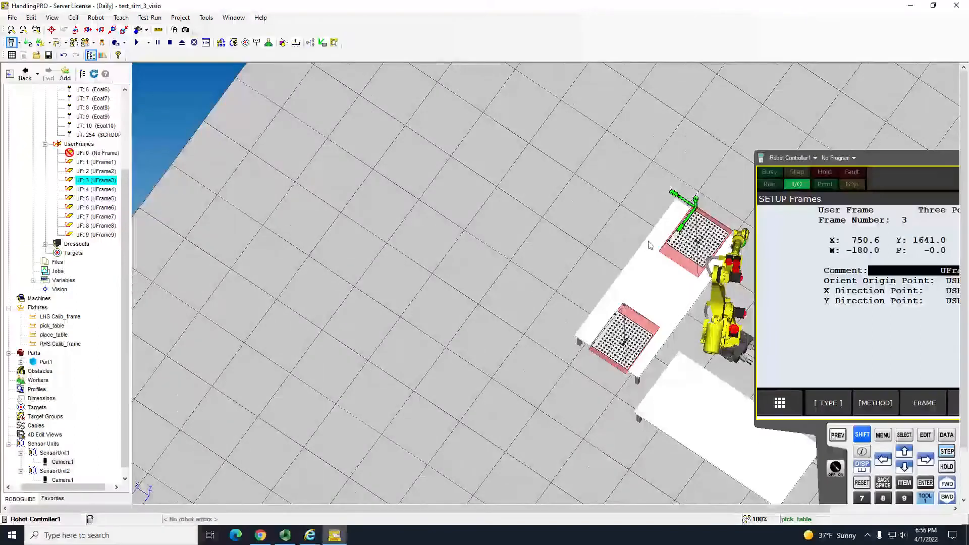
- Inspect the LHS calibration grid's dots and edge against the camera's field of view beside the robot
right_click_drag(648, 245, 710, 239)
middle_click_drag(710, 239, 550, 325)
scroll(550, 326, "up", 6)
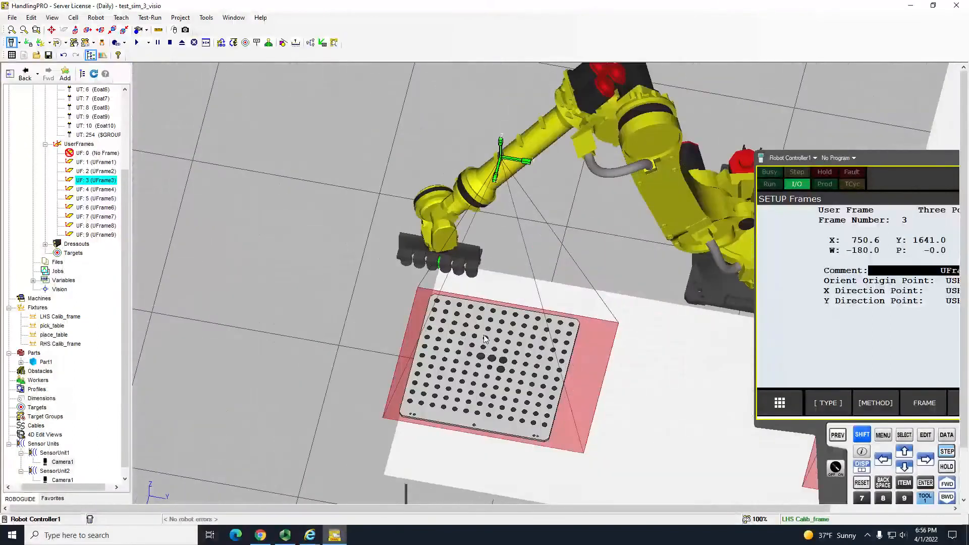
scroll(464, 341, "up", 6)
right_click_drag(465, 342, 489, 355)
right_click_drag(342, 281, 398, 349)
mouse_move(398, 349)
middle_mouse_down()
mouse_move(345, 172)
mouse_move(103, 252)
middle_mouse_up()
middle_click_drag(498, 238, 87, 395)
middle_click_drag(415, 255, 415, 256)
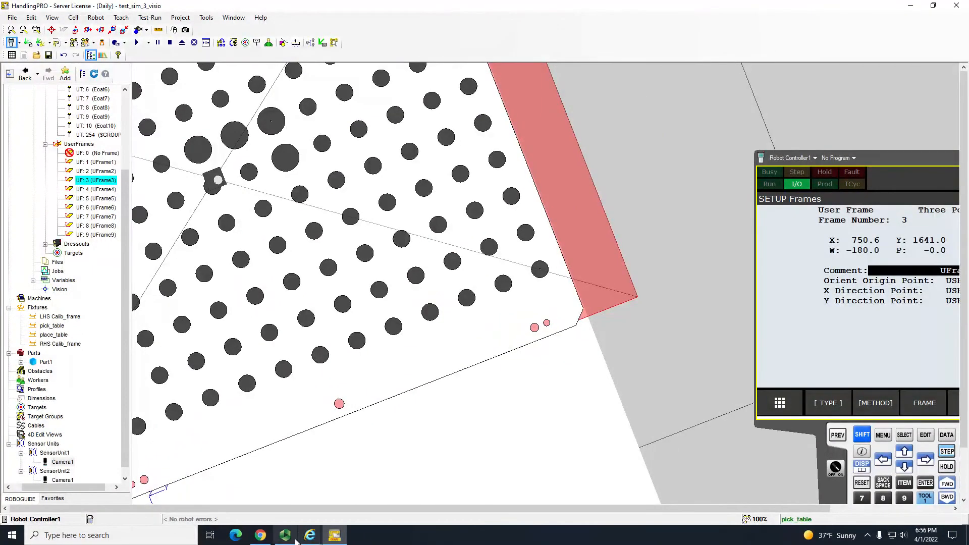
- Switch to the iRVision setup of SIM_3_CAM, preview camera 1-2, and select camera 1-1: SC130EF2C
mouse_move(309, 534)
left_click(485, 492)
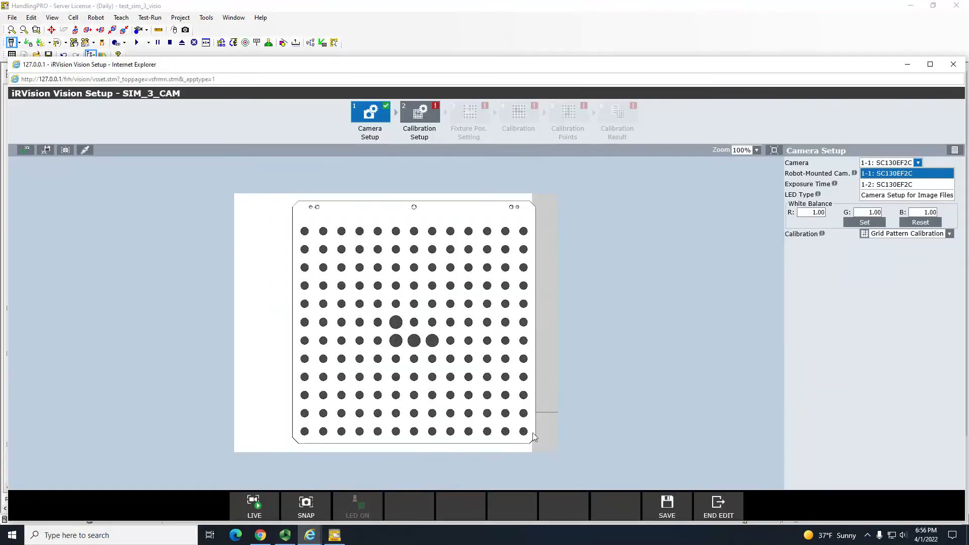
left_click(896, 184)
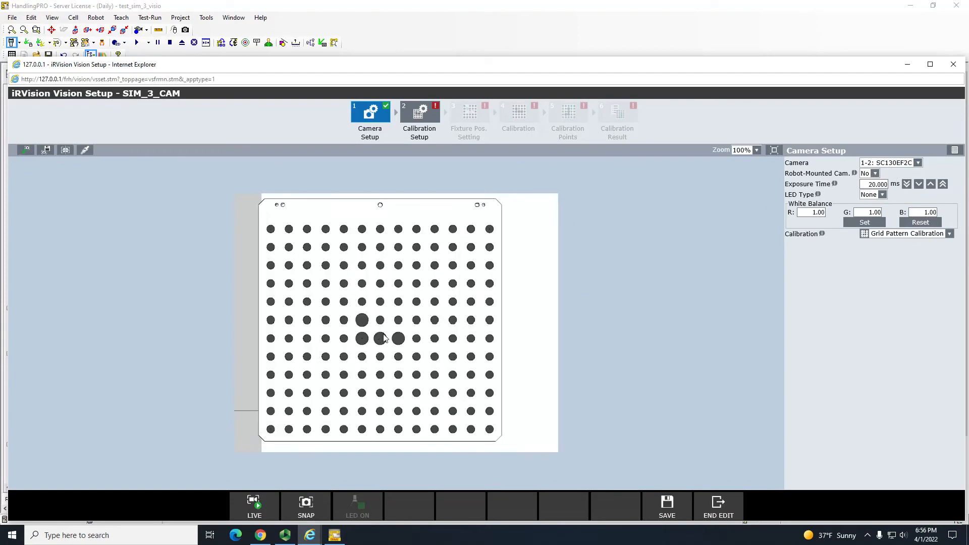
left_click(904, 163)
left_click(889, 176)
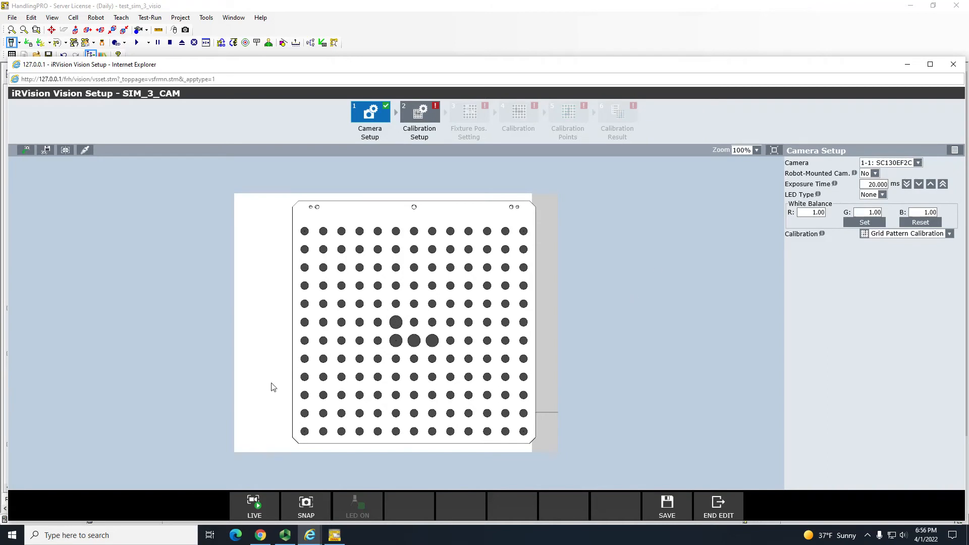
- Compare the calibration grids in the ROBOGUIDE cell with the camera 1-1 image in iRVision
key("alt+Tab")
right_click_drag(365, 331, 317, 422)
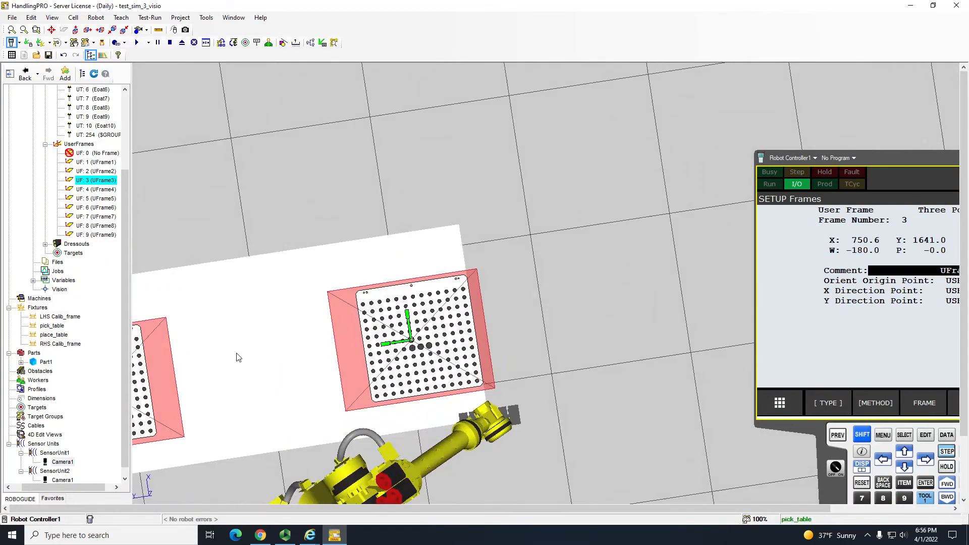
right_click_drag(238, 357, 526, 357, "ctrl")
right_click_drag(394, 384, 119, 385, "ctrl")
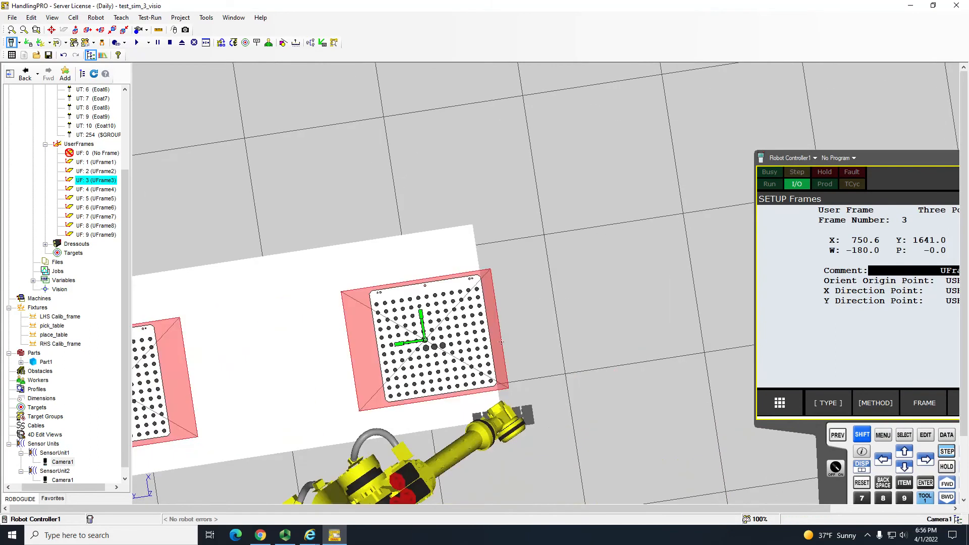
key("alt+Tab")
key("alt+Tab")
key("alt+Tab")
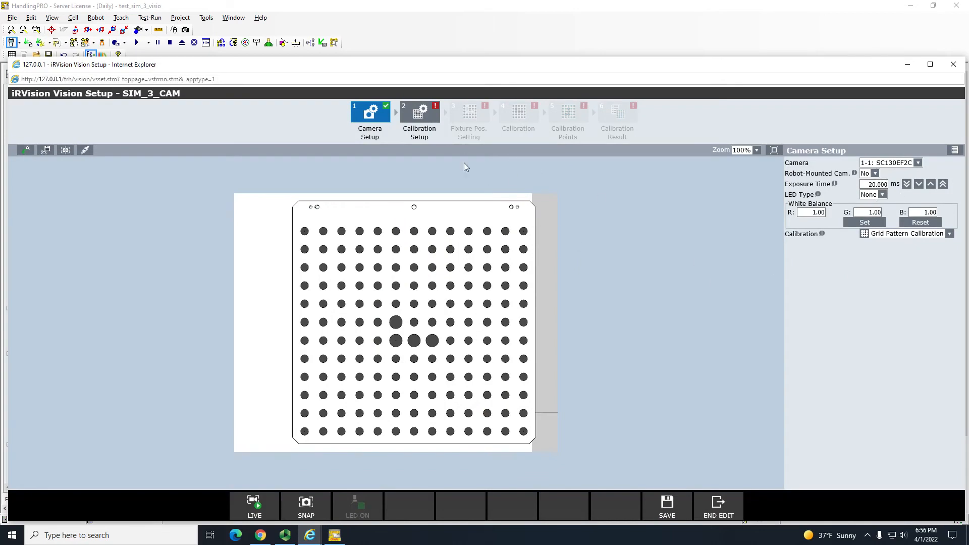
key("alt+Tab")
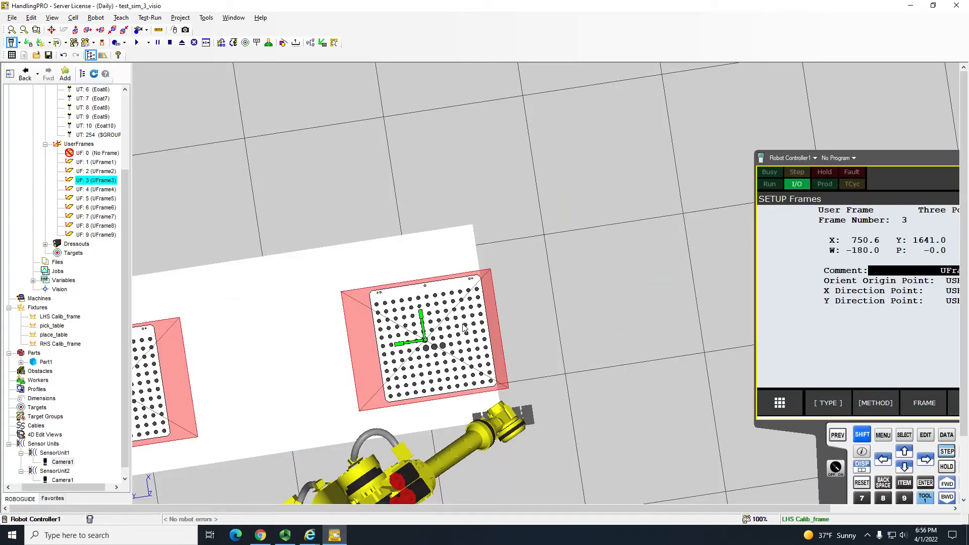
- Check the positions of UFrame2 and UFrame1 in the cell, and open UFrame1's properties with Edit UFrame enabled
left_click(97, 172)
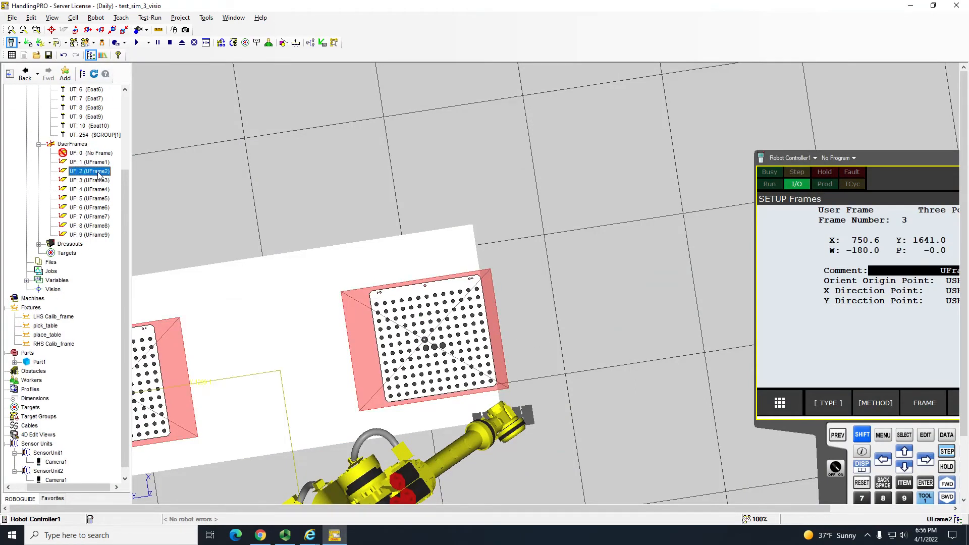
right_click_drag(312, 412, 242, 323)
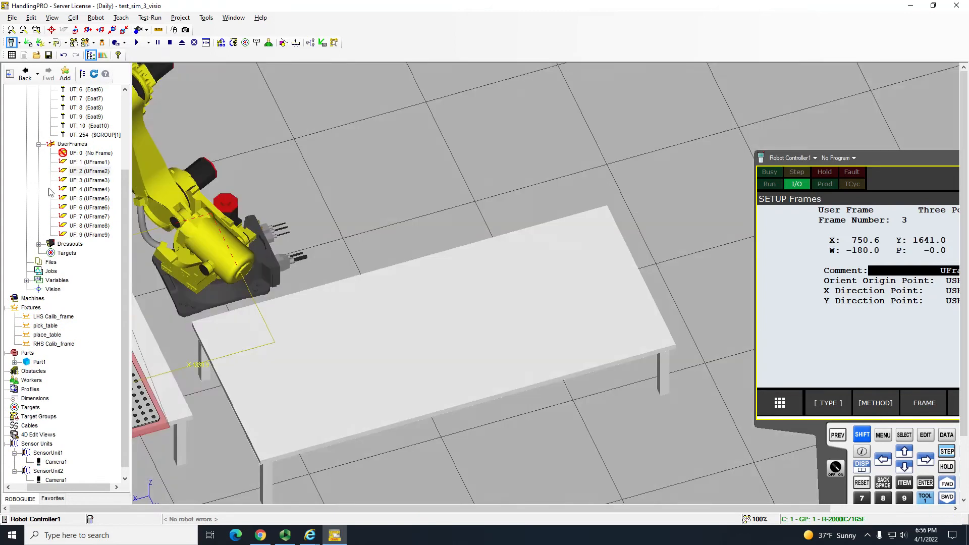
left_click(94, 163)
middle_click_drag(428, 166, 864, 332)
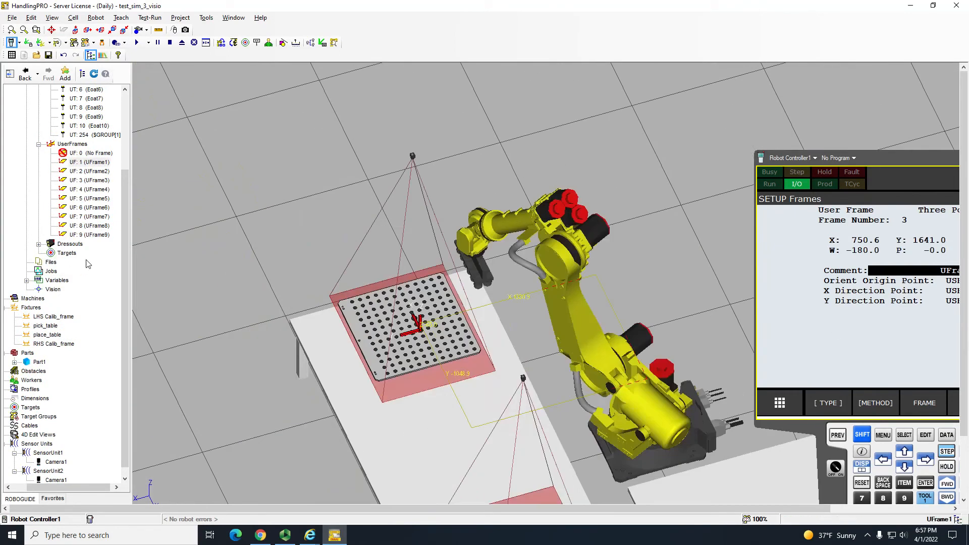
double_click(90, 162)
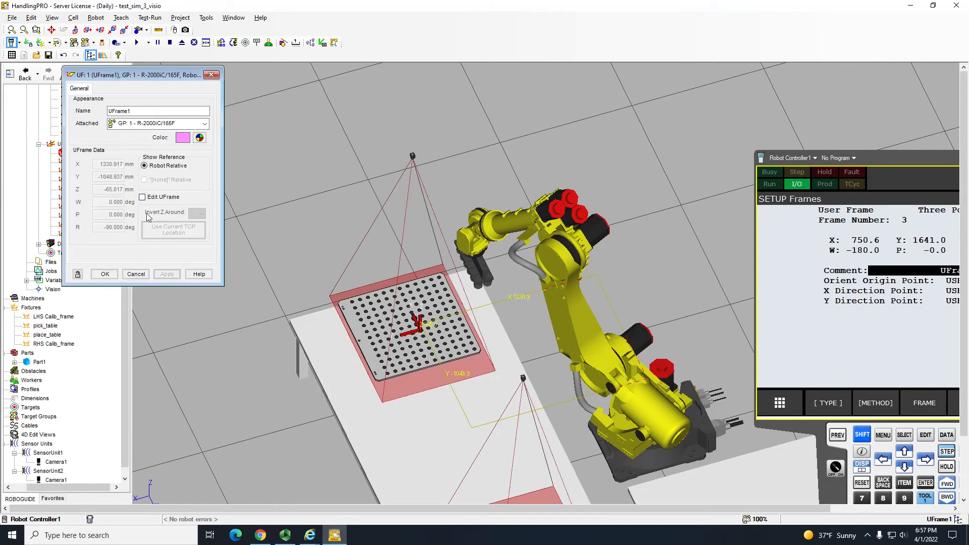
left_click(153, 197)
- In iRVision's Calibration Setup, set a custom grid spacing of 60 mm after checking LHS Calib_frame's scale in the cell, and save
key("alt+Tab")
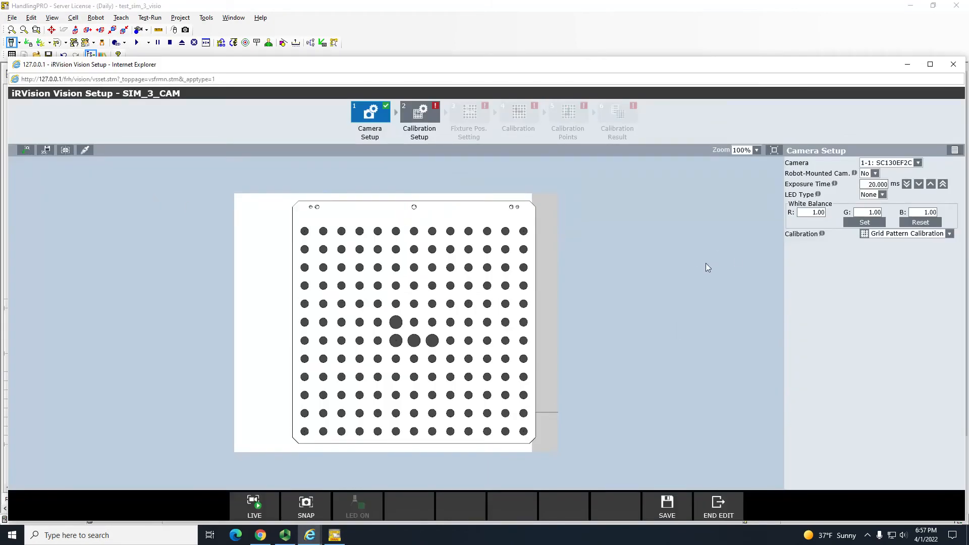
key("alt+Tab")
key("alt+Tab")
left_click(402, 109)
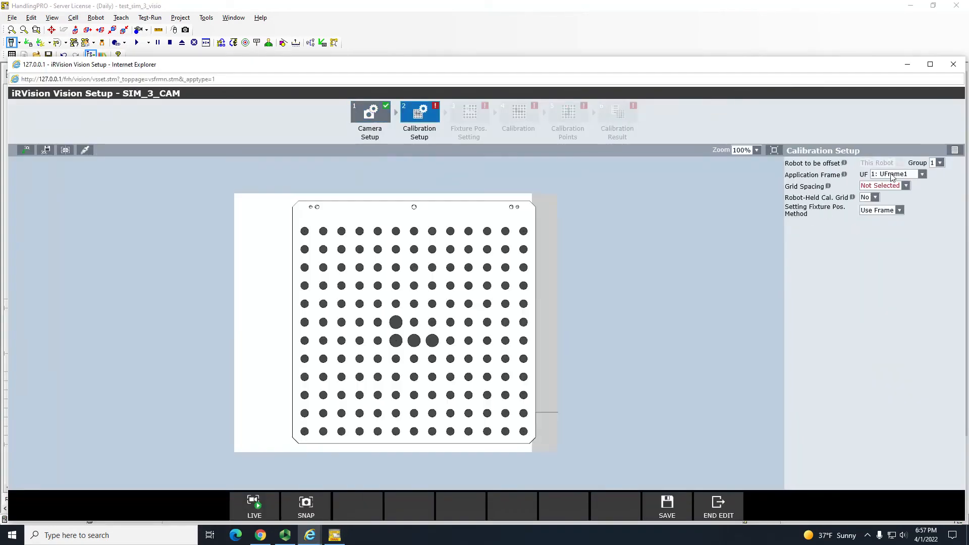
left_click(869, 187)
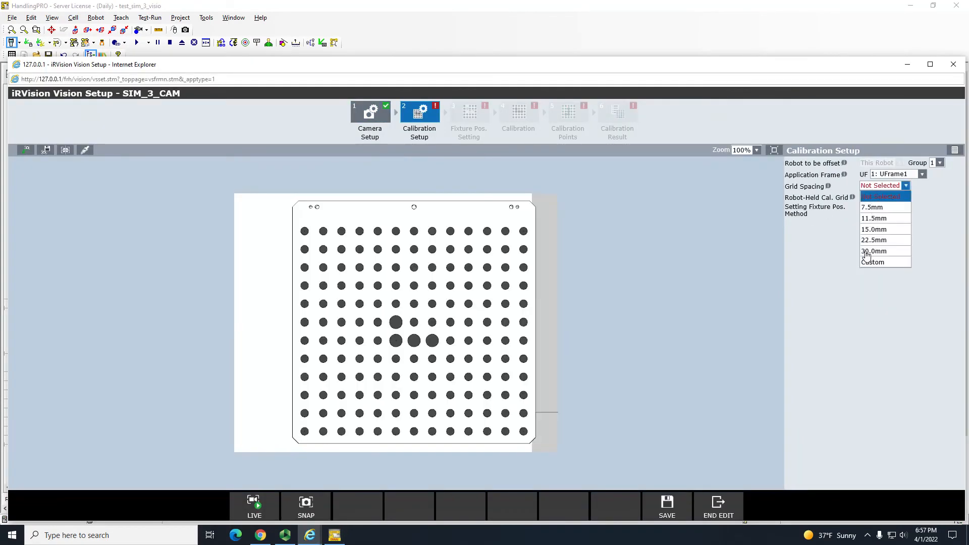
key("alt+Tab")
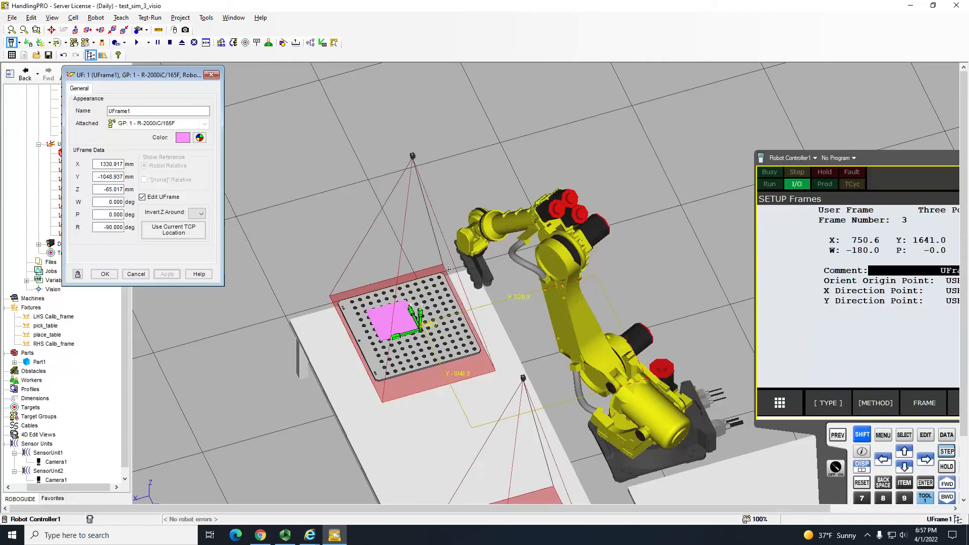
double_click(407, 359)
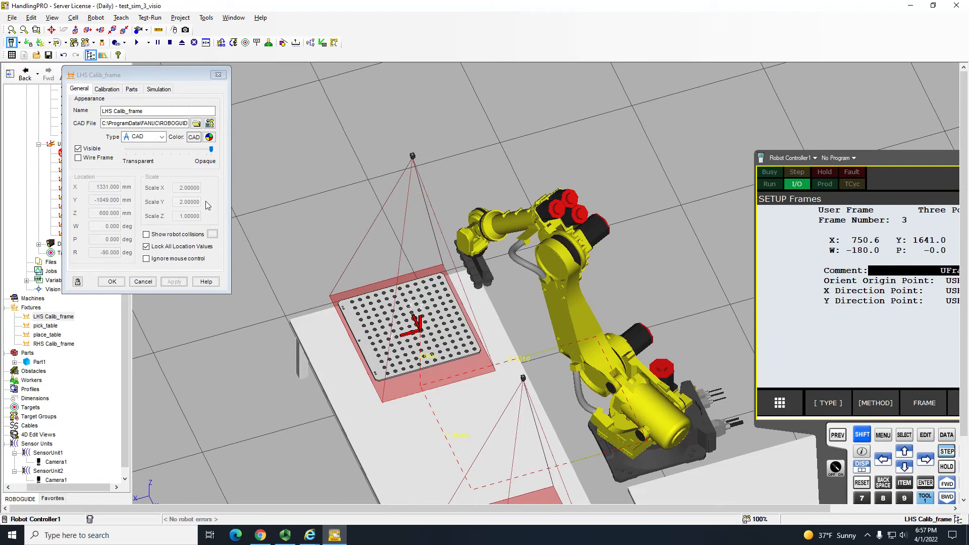
key("alt+Tab")
left_click(873, 262)
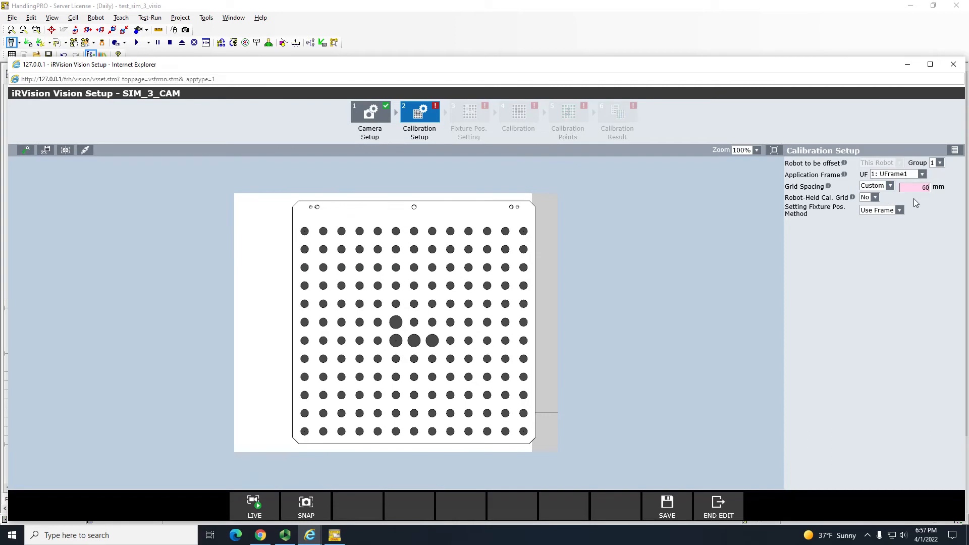
key("Return")
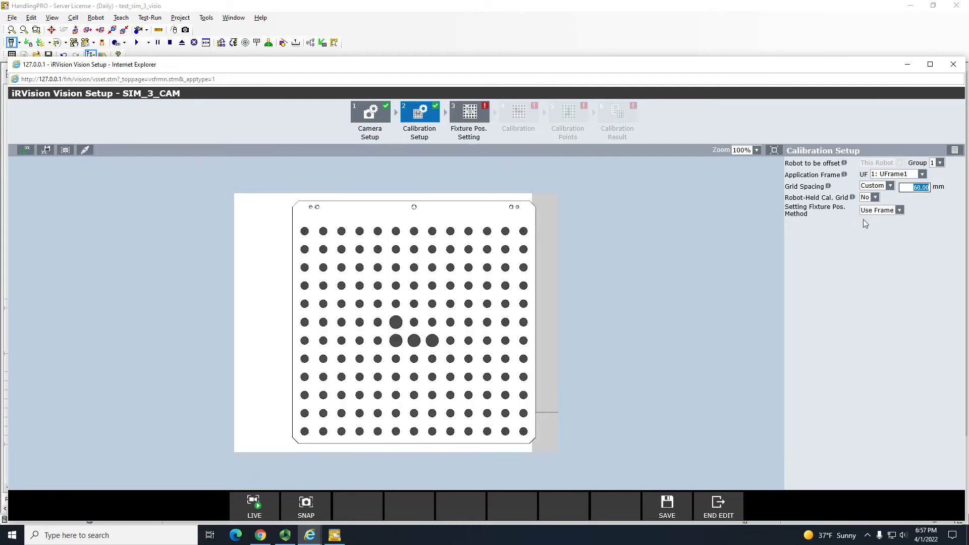
left_click(666, 504)
- In Fixture Pos. Setting, assign 1: UFrame1 as the calibration grid frame, set the fixture position and save
left_click(467, 112)
left_click(894, 164)
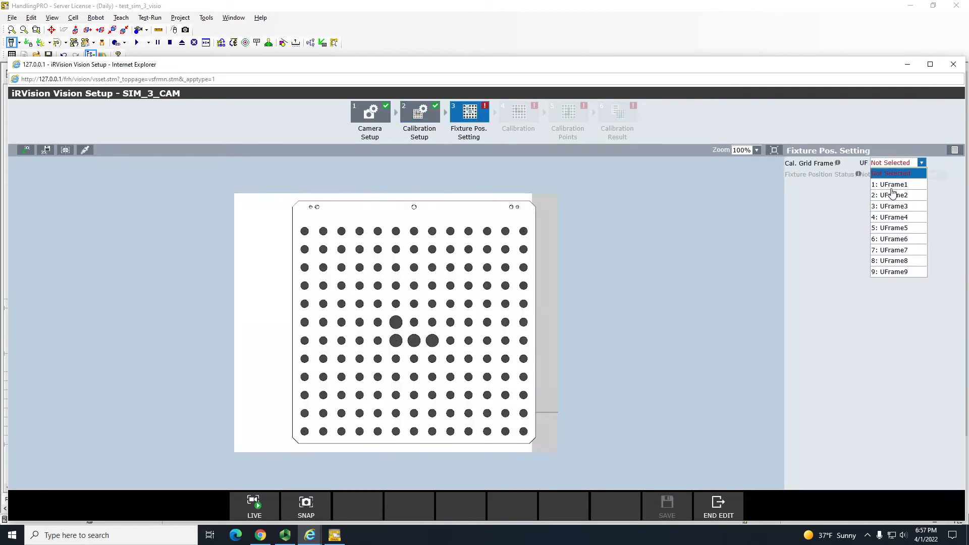
left_click(892, 185)
left_click(666, 514)
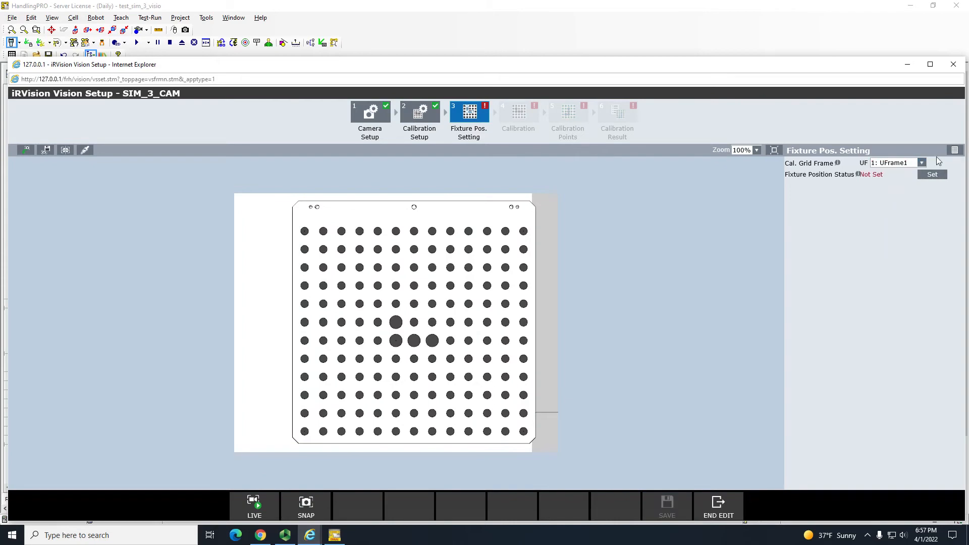
left_click(932, 174)
left_click(673, 514)
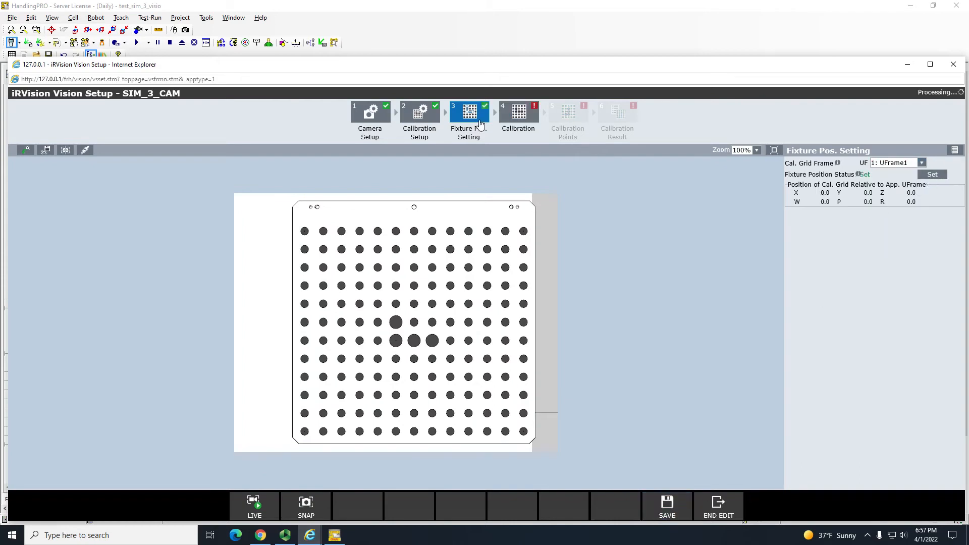
- Run the 1st plane grid search with camera distance set to Calculate Automatically, fitting the search window closely around the grid dots
left_click(904, 185)
left_click(903, 193)
left_click(932, 197)
left_click_drag(324, 315, 384, 315)
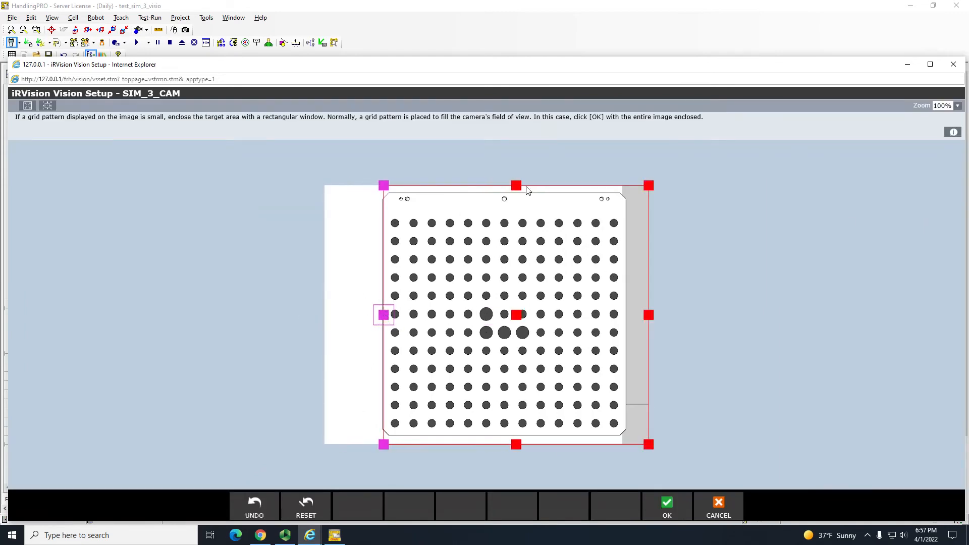
left_click_drag(515, 186, 514, 209)
left_click_drag(647, 327, 623, 327)
left_click_drag(509, 447, 508, 433)
left_click(669, 509)
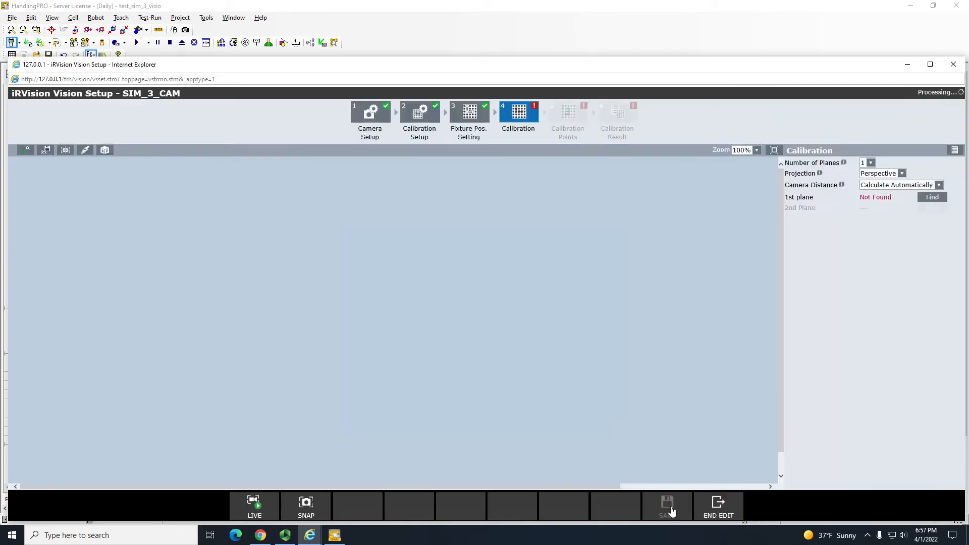
- Finish SIM_3_CAM's calibration by reviewing the calibration points and calibration result, save the camera data and end the edit
left_click(667, 505)
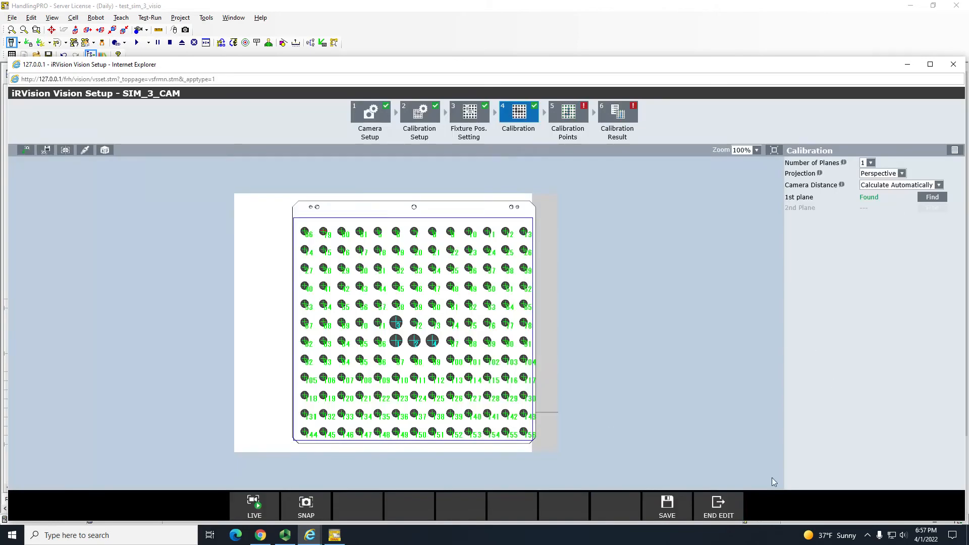
left_click(671, 512)
left_click(575, 115)
left_click_drag(962, 203, 964, 286)
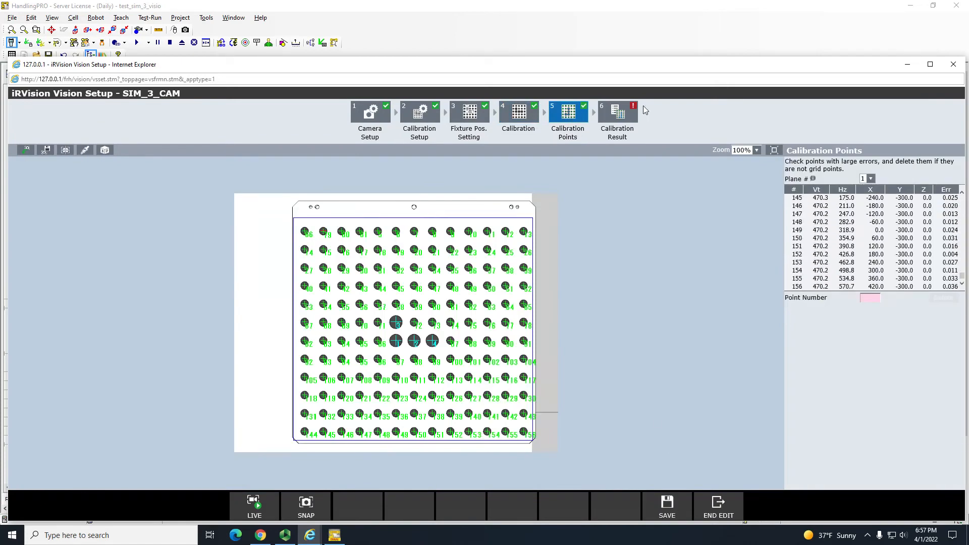
left_click(615, 112)
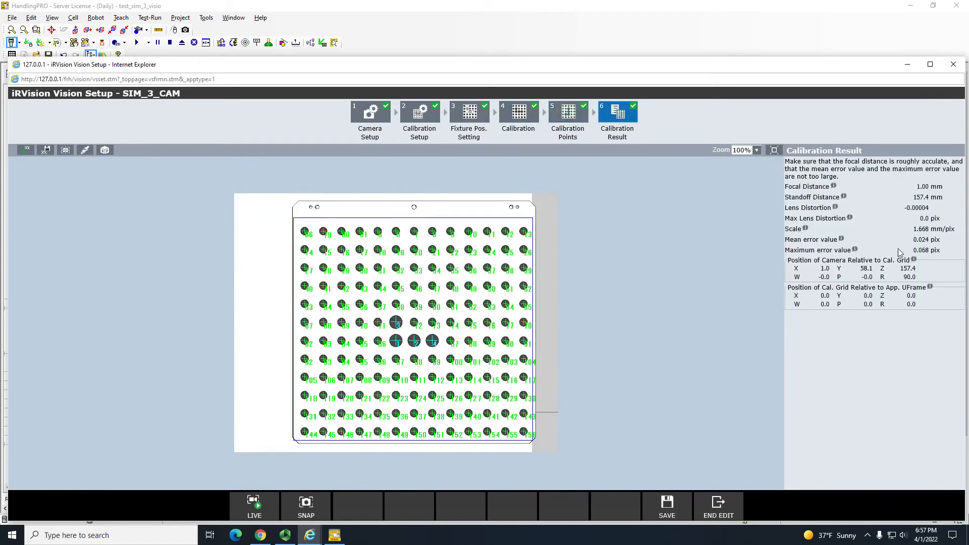
left_click(666, 504)
left_click(717, 506)
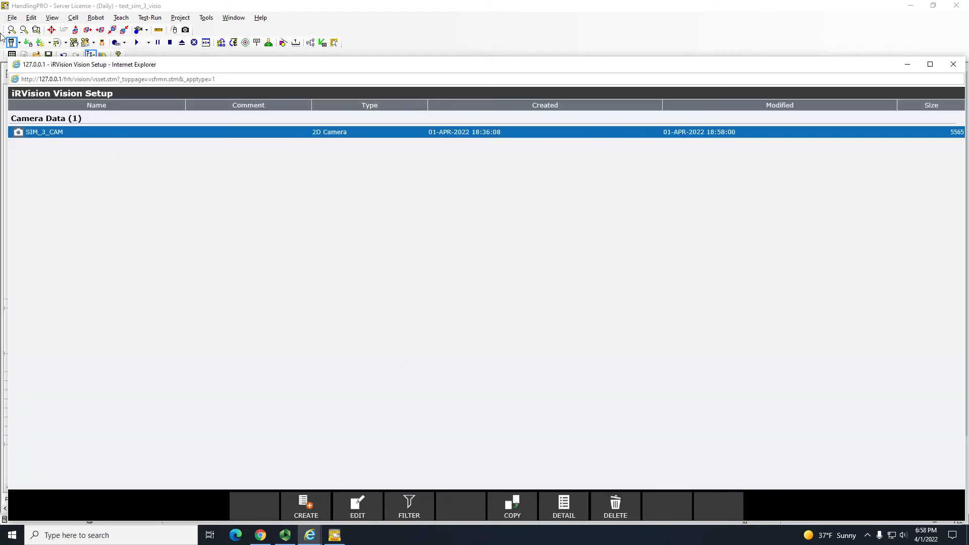
- Reopen SIM_3_CAM to check its Camera Setup and leave it without changes
right_click(68, 133)
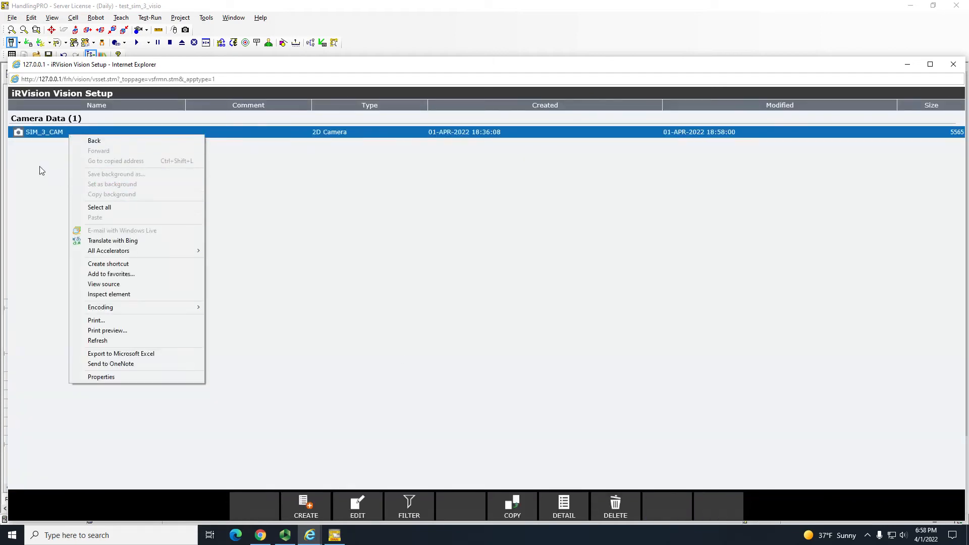
left_click(43, 138)
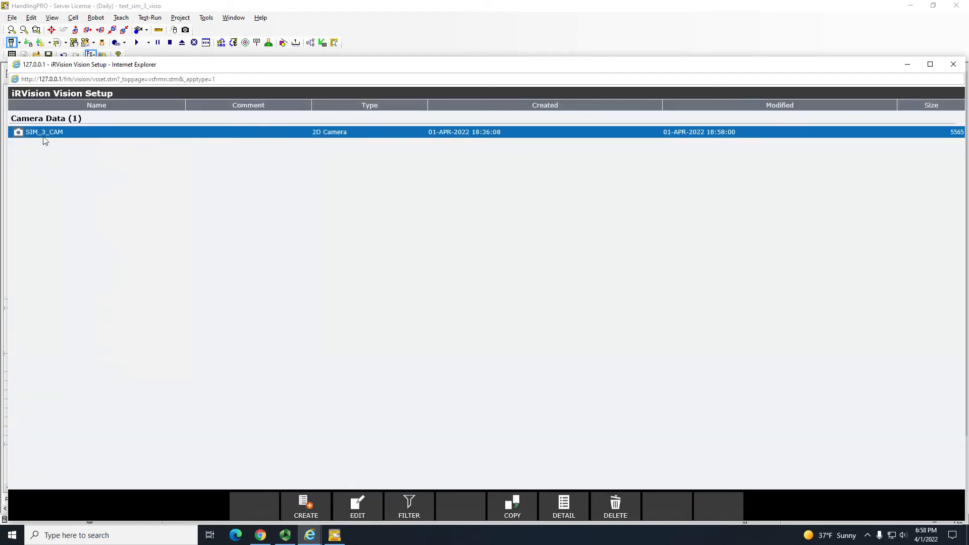
left_click(364, 509)
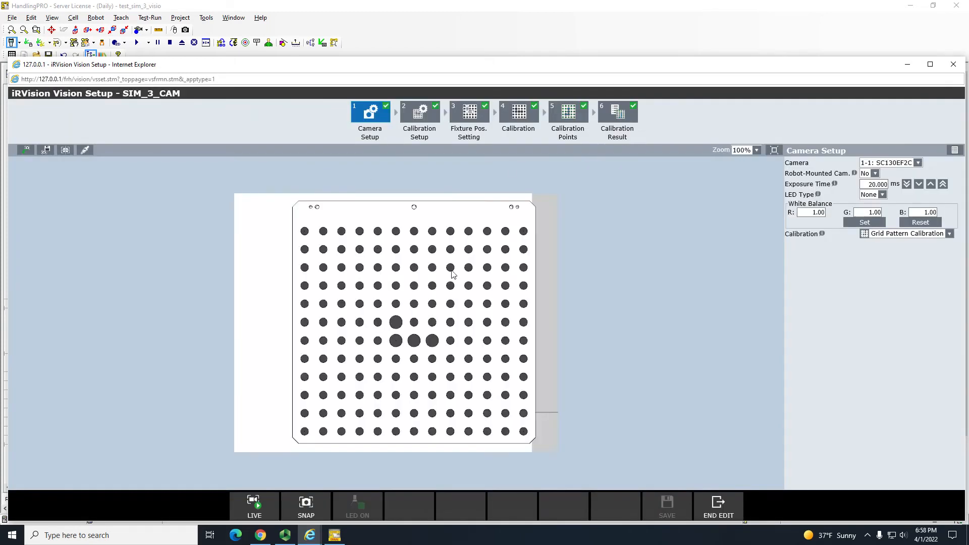
left_click(722, 507)
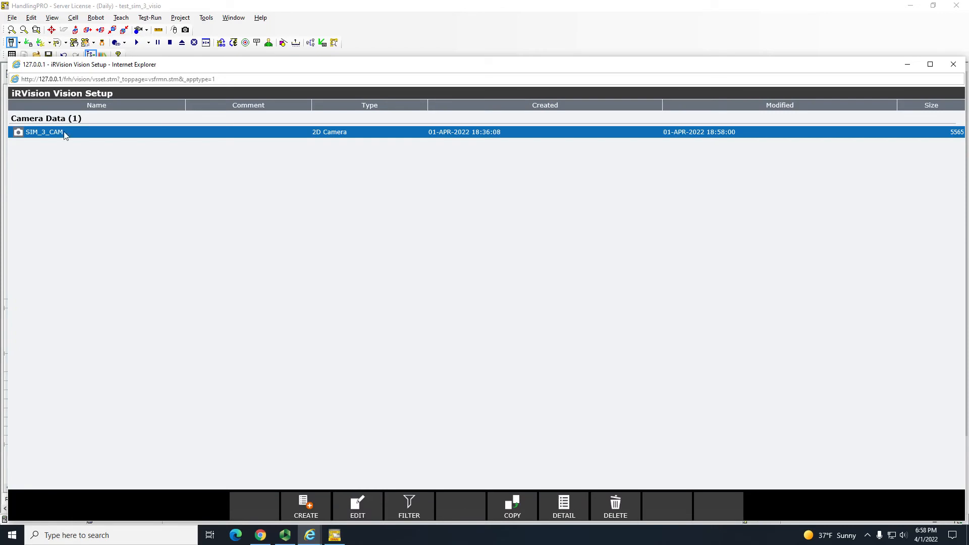
- Create a new 2D Camera vision data entry named sim_3_cam_L
left_click(306, 506)
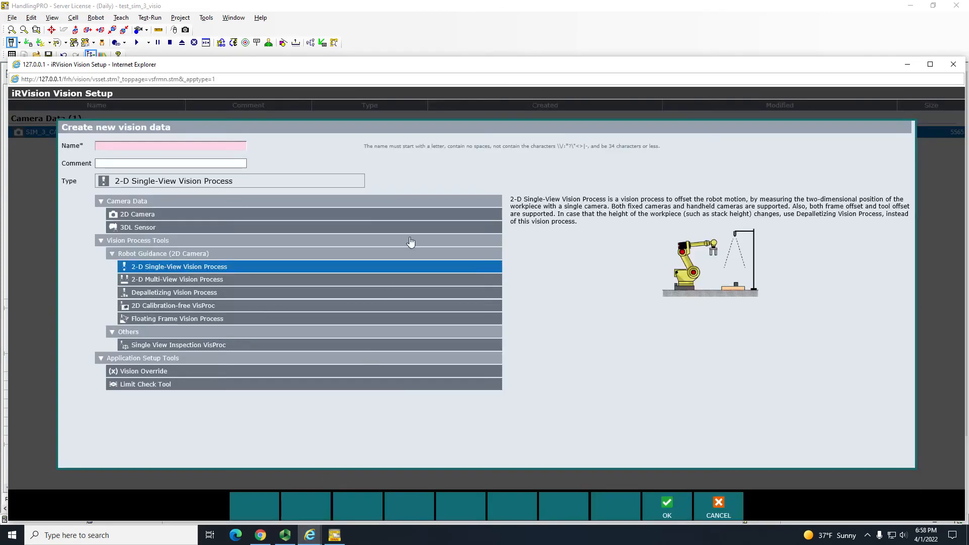
type("s")
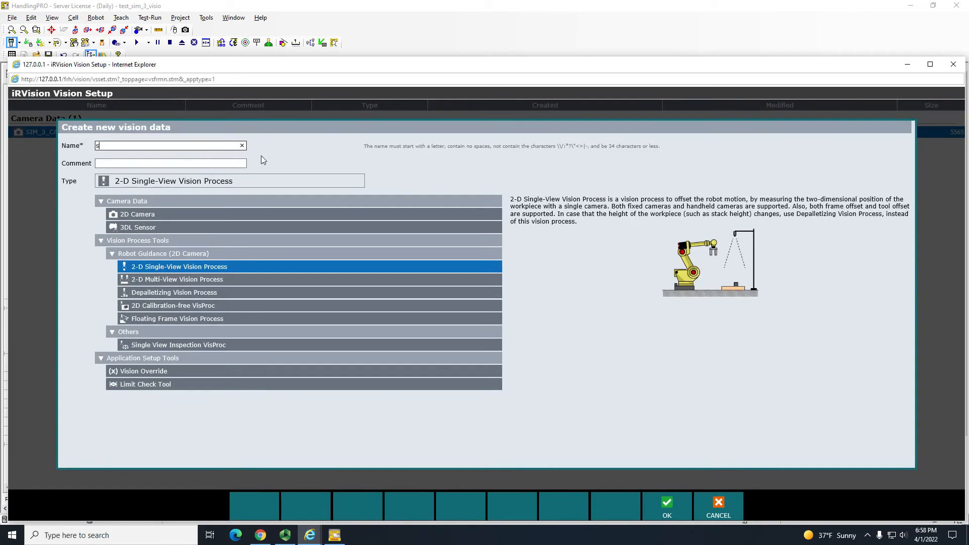
type("im_3_cam_L")
left_click(153, 217)
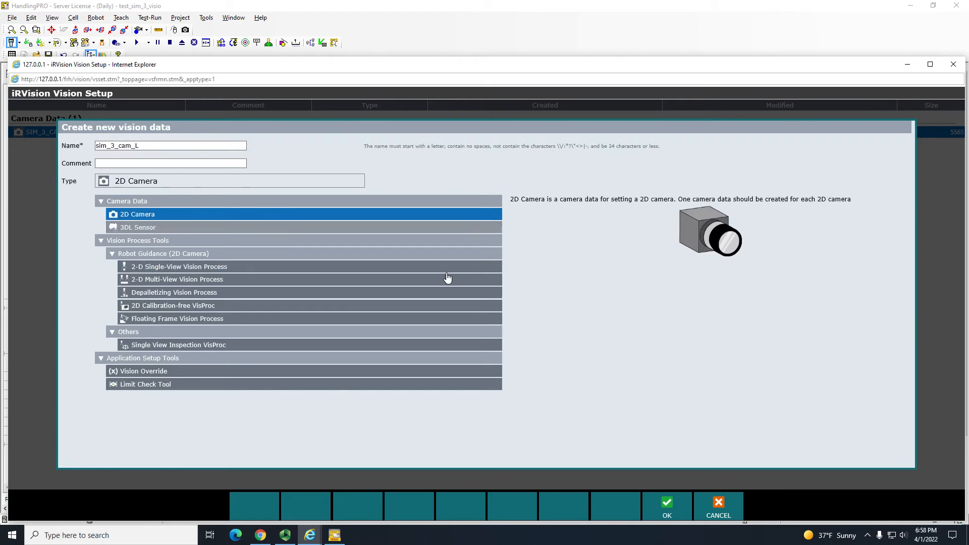
left_click(682, 510)
- In SIM_3_CAM_L's Camera Setup, select camera 1-2: SC130EF2C, set Robot-Mounted Cam. to No and choose Grid Pattern Calibration
double_click(39, 144)
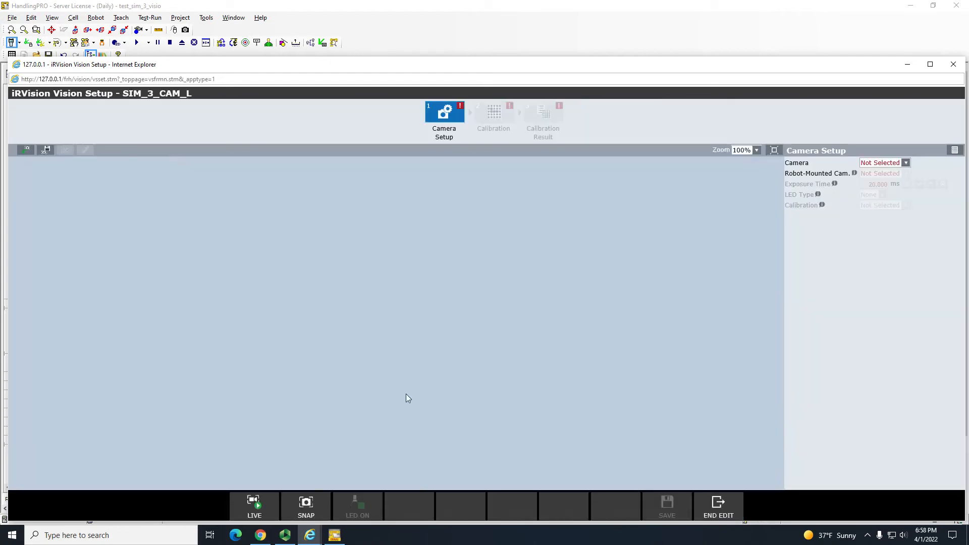
left_click(895, 163)
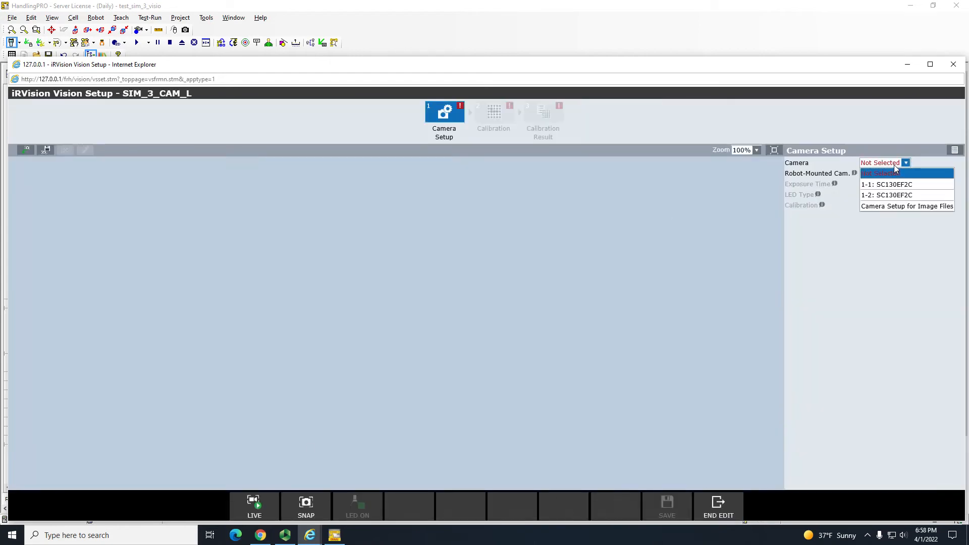
left_click(881, 195)
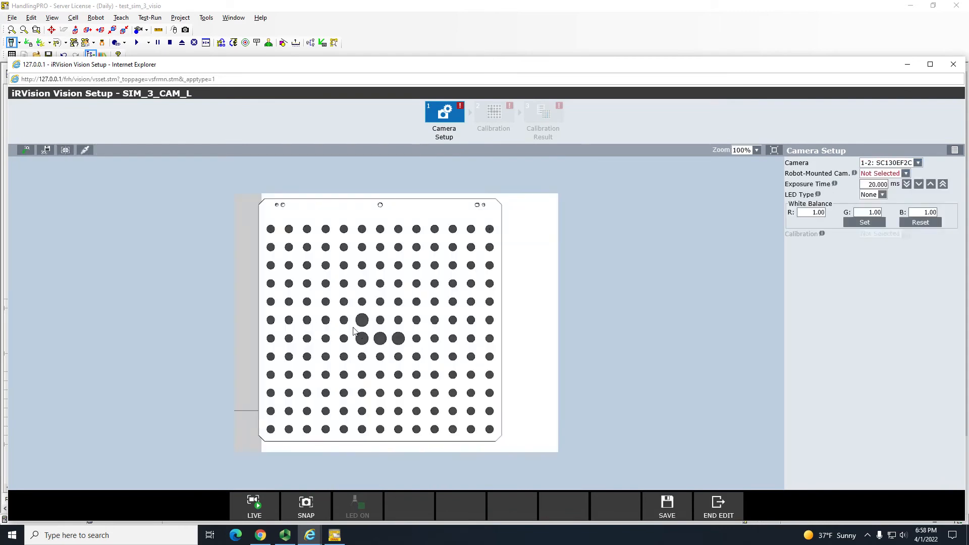
left_click(891, 178)
left_click(875, 194)
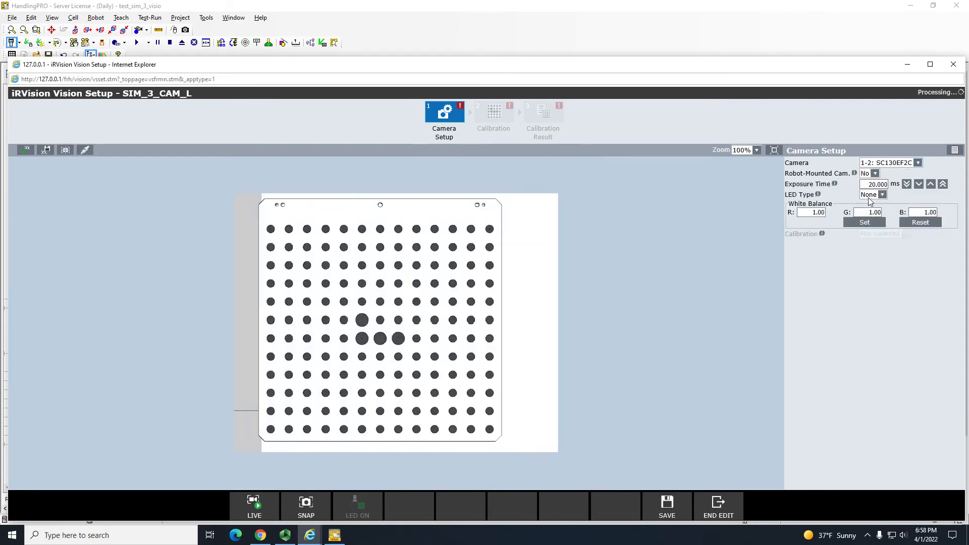
left_click(883, 234)
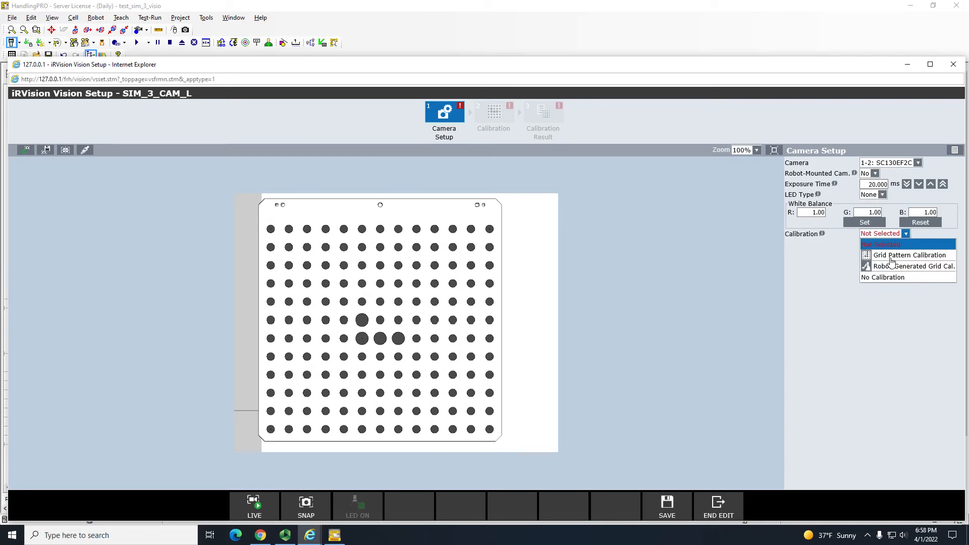
left_click(891, 254)
- In SIM_3_CAM_L's Calibration Setup, choose 2: UFrame2 as application frame, set a custom grid spacing of 60 mm and save
left_click(427, 113)
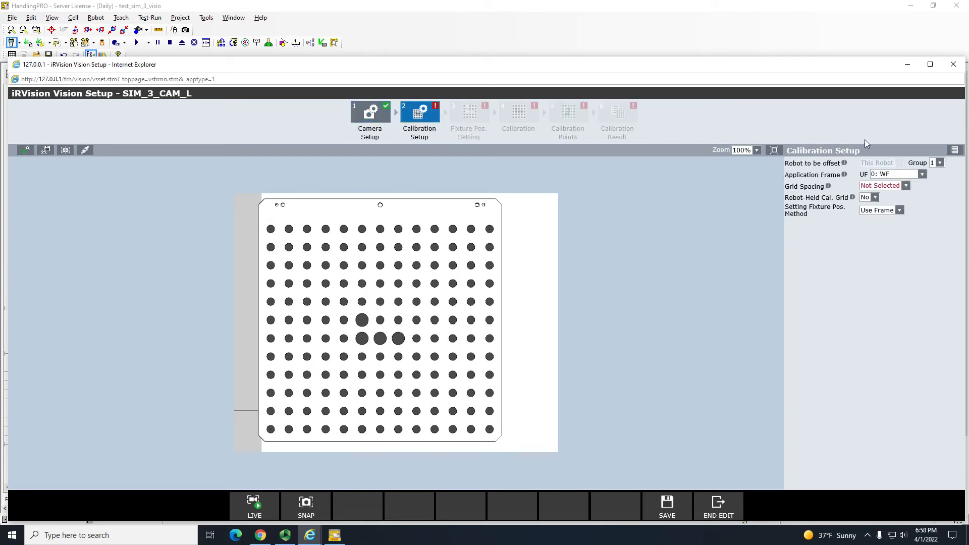
left_click(904, 174)
left_click(879, 202)
left_click(878, 185)
left_click(877, 261)
key("Return")
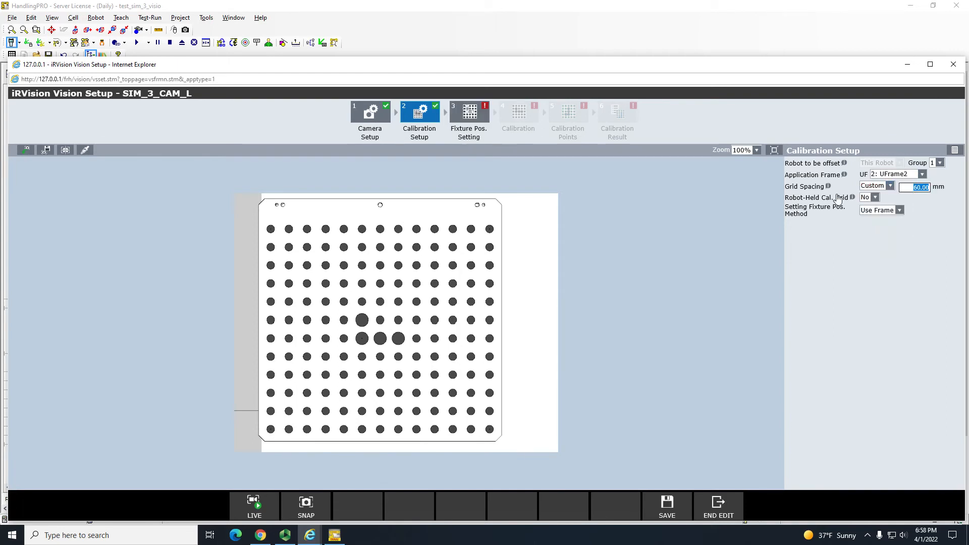
left_click(654, 518)
- In Fixture Pos. Setting, assign 2: UFrame2 as the calibration grid frame and set the fixture position
left_click(469, 116)
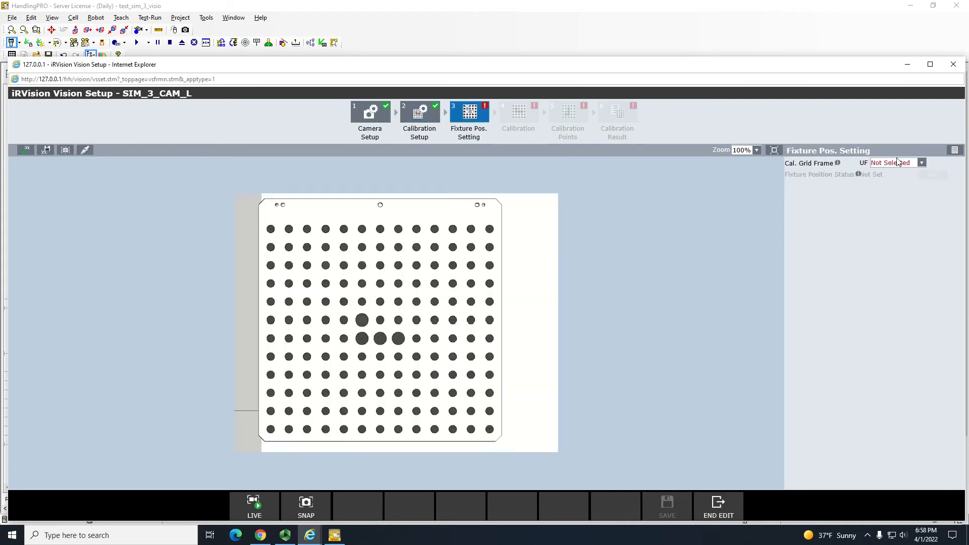
left_click(897, 163)
left_click(894, 195)
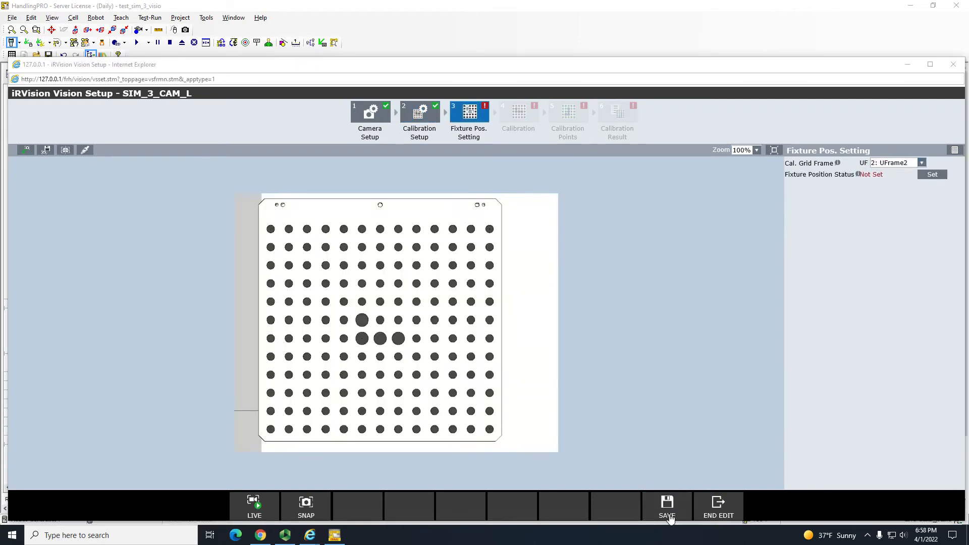
left_click(943, 177)
- Find the 1st plane grid for SIM_3_CAM_L, fitting the search window closely around the grid dots, and accept the calculated distances
left_click(519, 112)
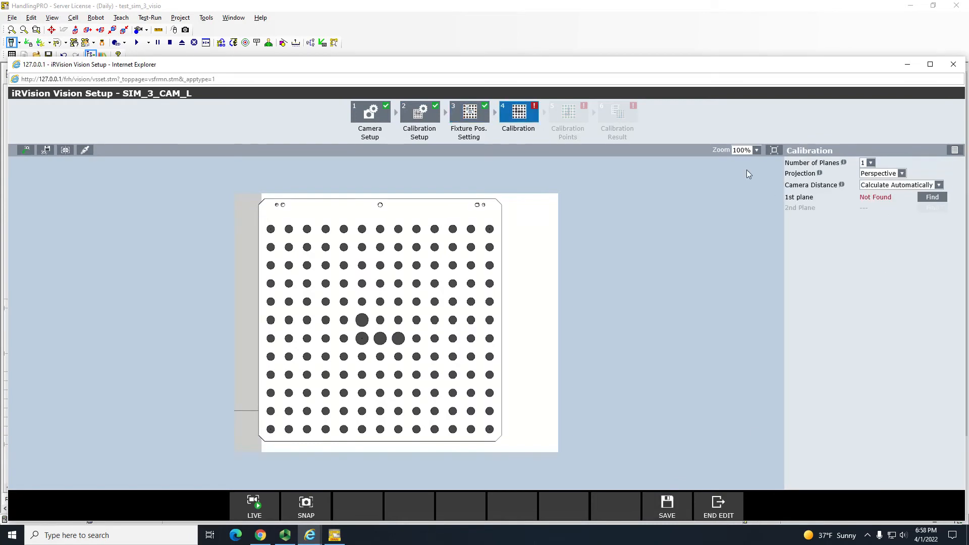
left_click(932, 197)
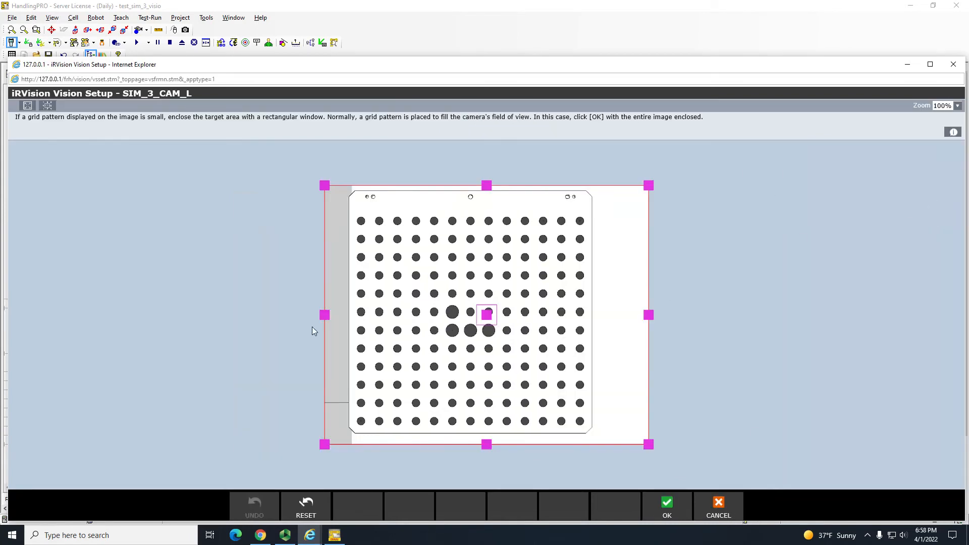
left_click_drag(326, 316, 351, 315)
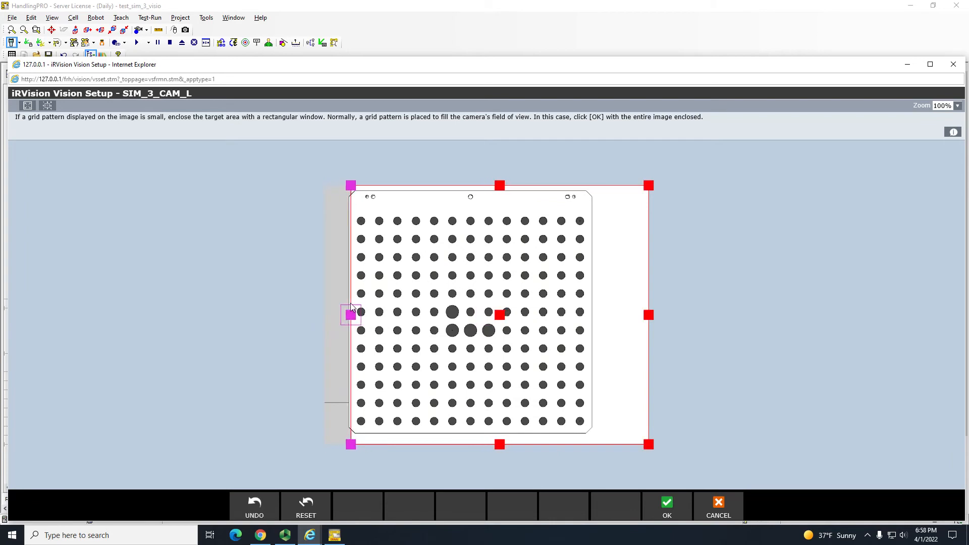
left_click_drag(501, 185, 502, 206)
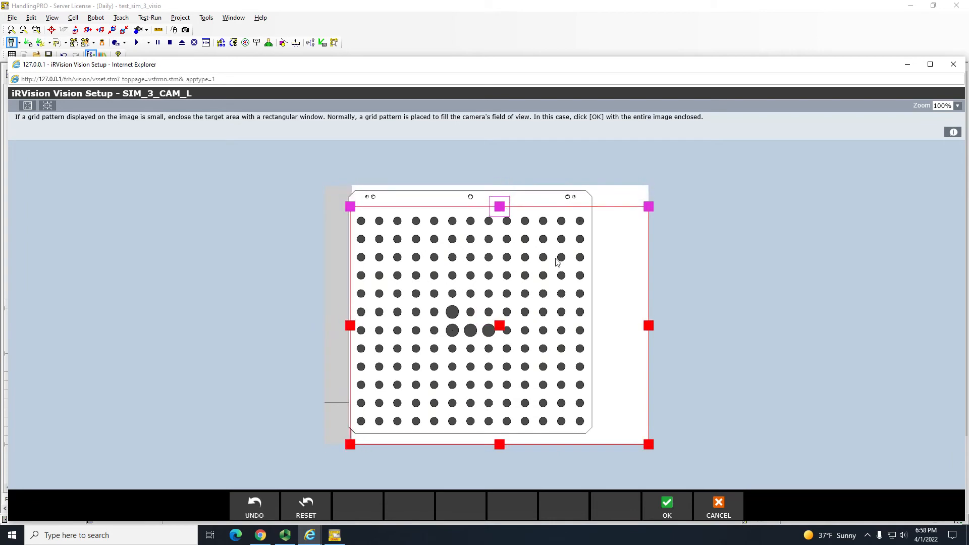
left_click_drag(650, 327, 590, 324)
left_click_drag(466, 444, 469, 433)
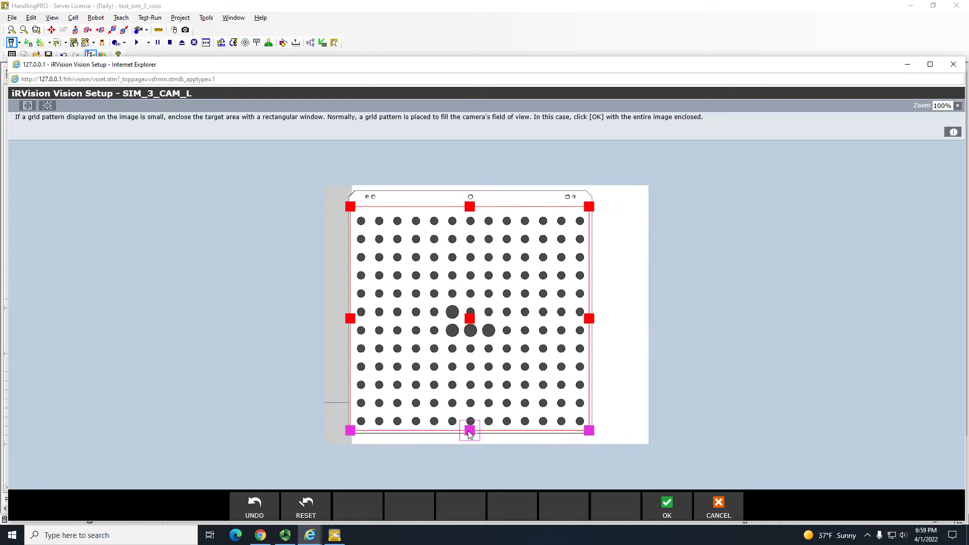
left_click(665, 506)
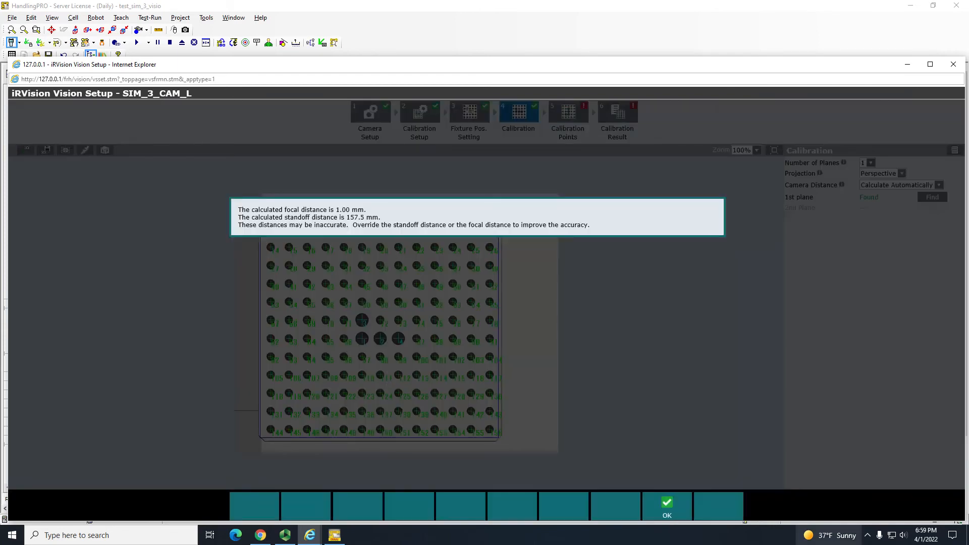
left_click(667, 504)
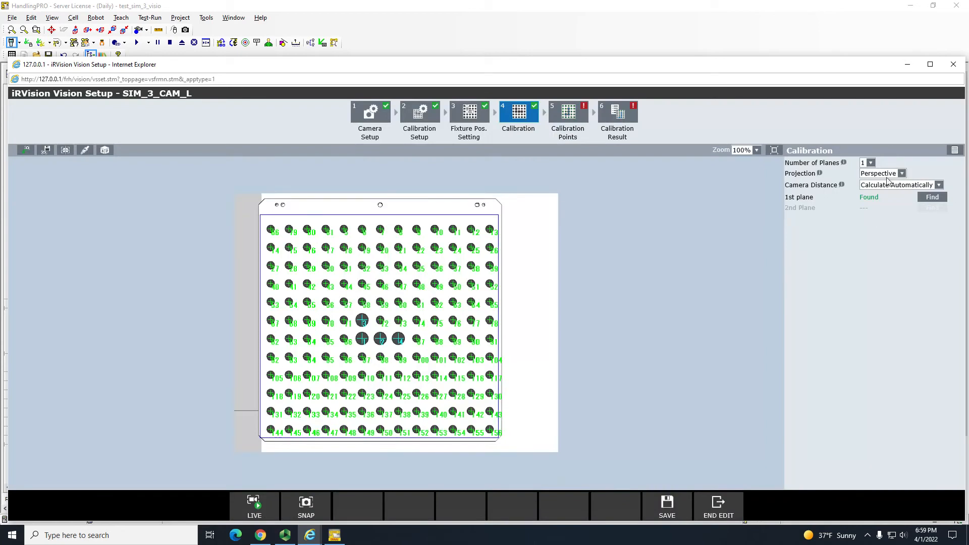
- Review SIM_3_CAM_L's calibration points down to the last one, save the camera data and end the edit
left_click(563, 112)
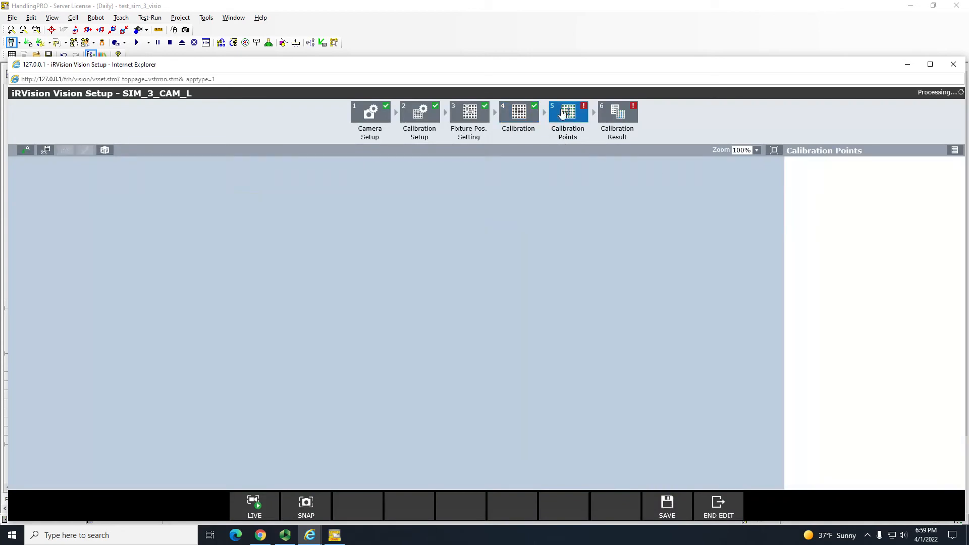
left_click_drag(964, 204, 964, 285)
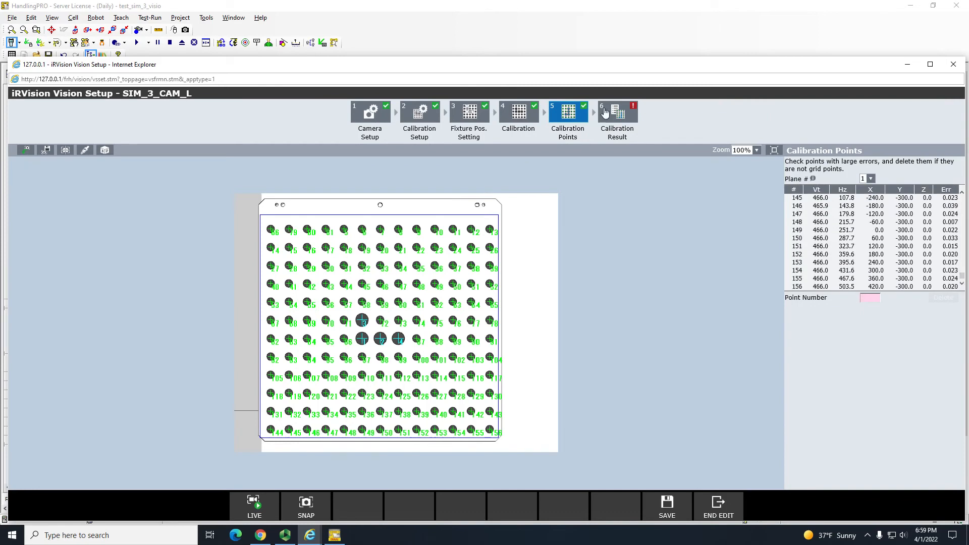
left_click(668, 518)
left_click(716, 512)
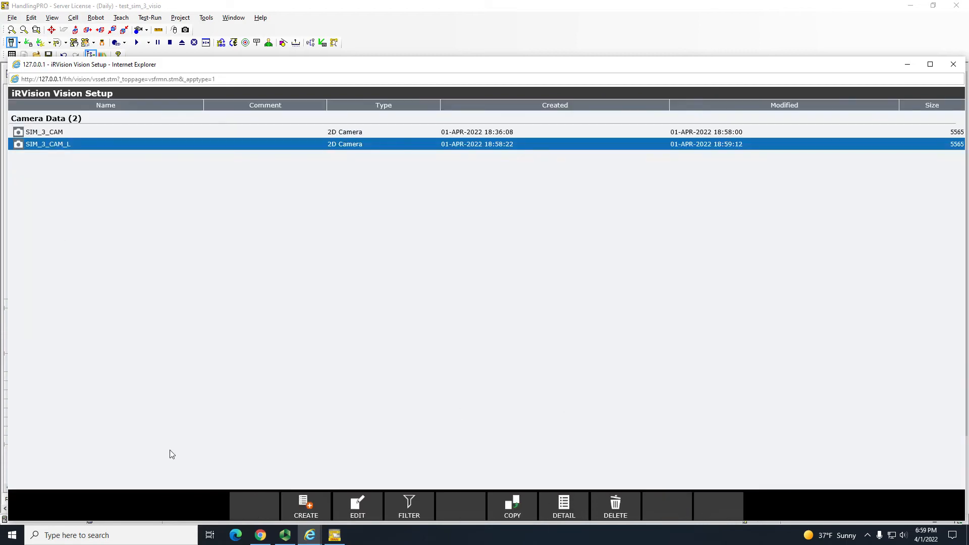
- Create a new 2-D Multi-View Vision Process named Sim_3
left_click(312, 509)
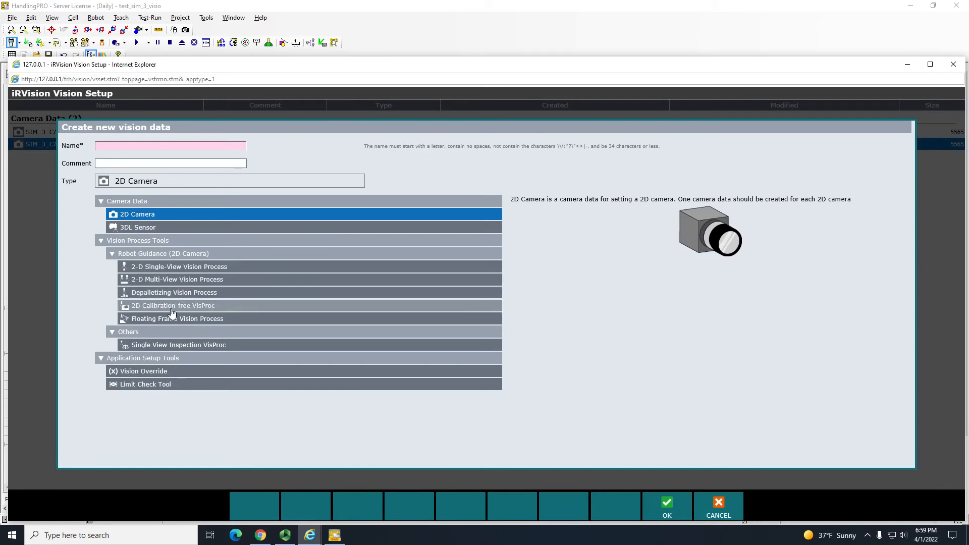
left_click(183, 284)
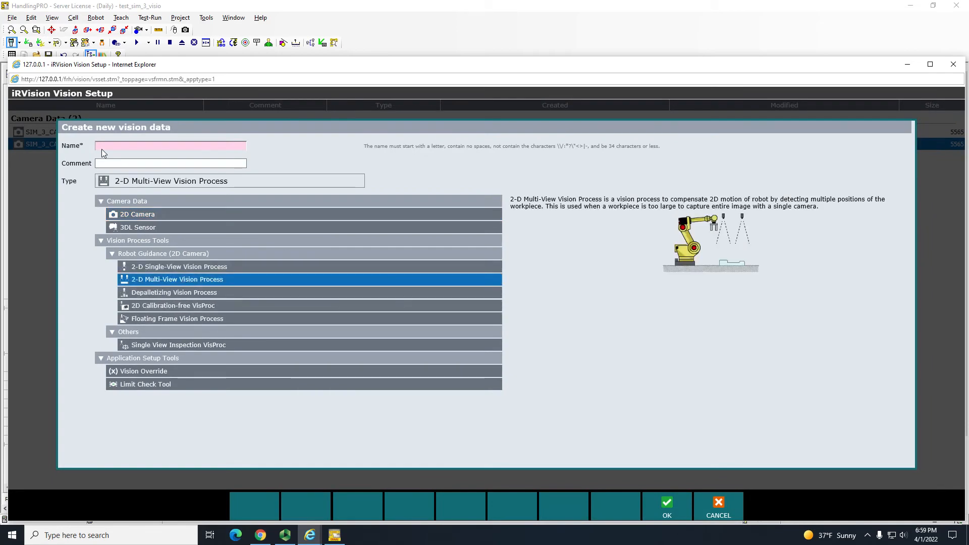
type("Sim_3")
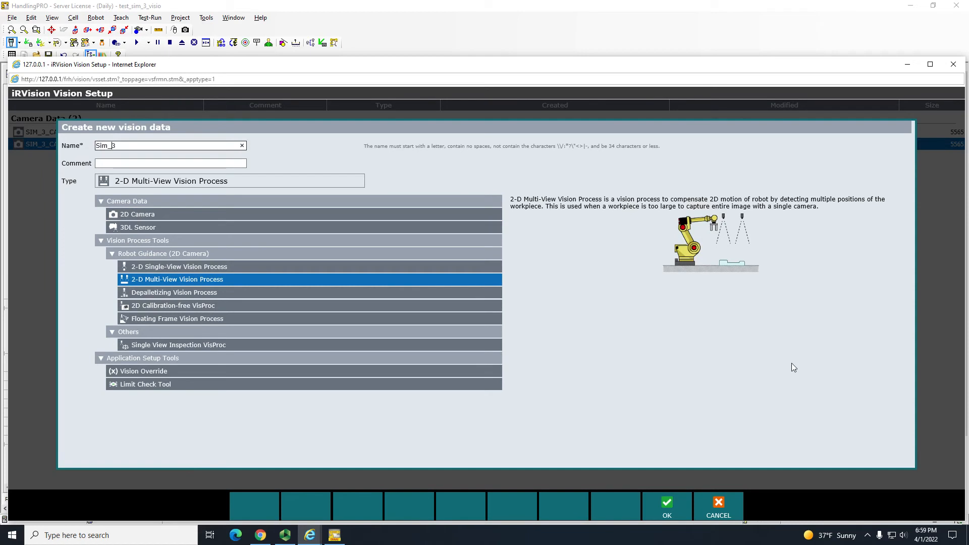
key("Return")
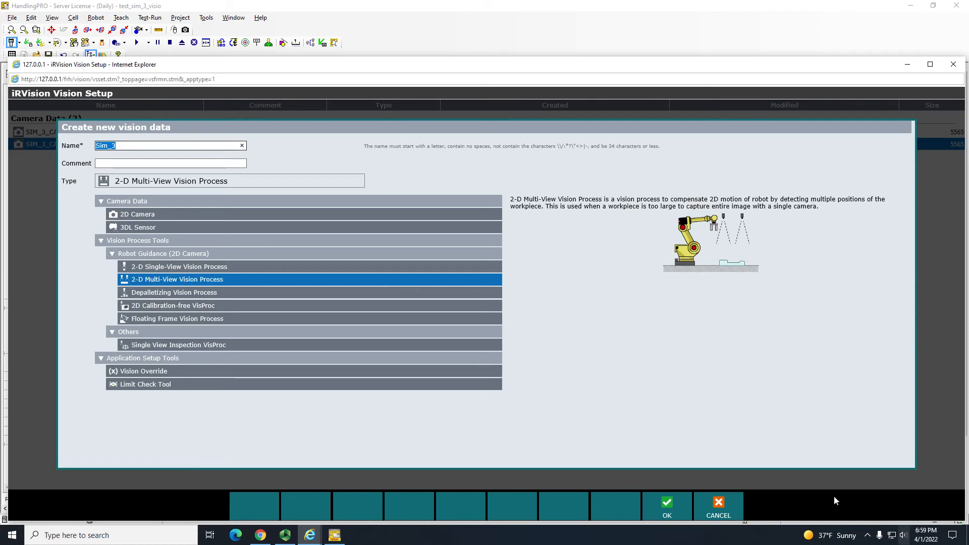
left_click(667, 507)
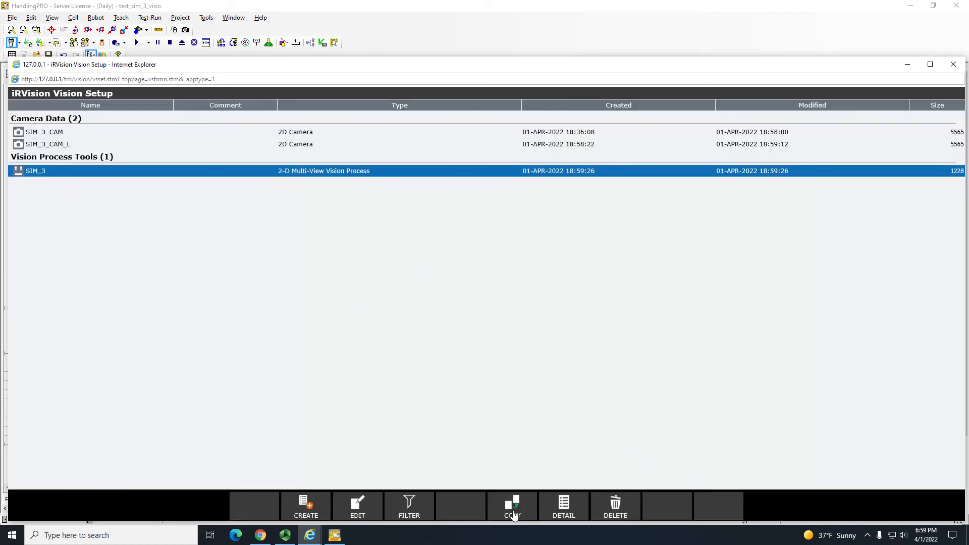
- Open the SIM_3 vision process and set its Offset Mode to Fixed Frame Offset with 3: UFrame3 as the Offset Frame
double_click(117, 175)
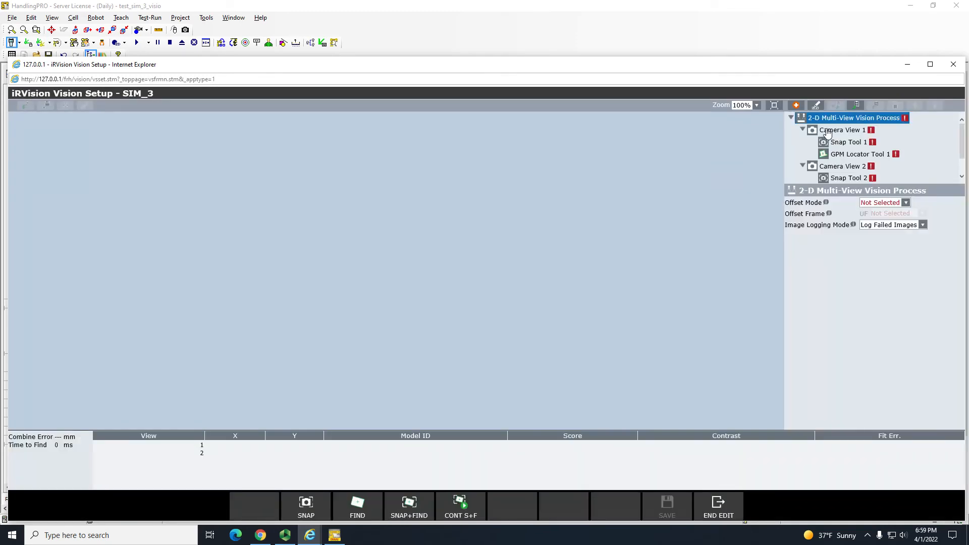
left_click(883, 208)
left_click(888, 225)
left_click(882, 214)
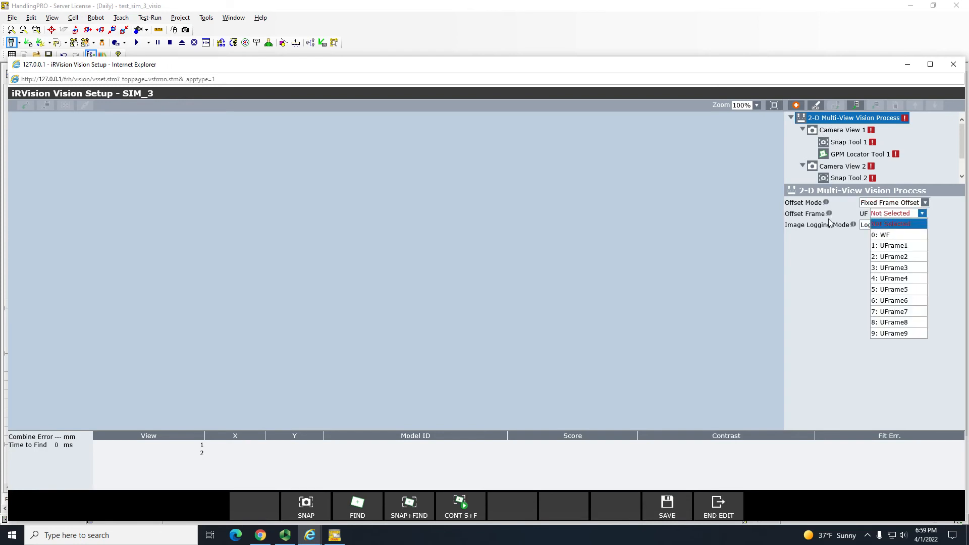
left_click(887, 268)
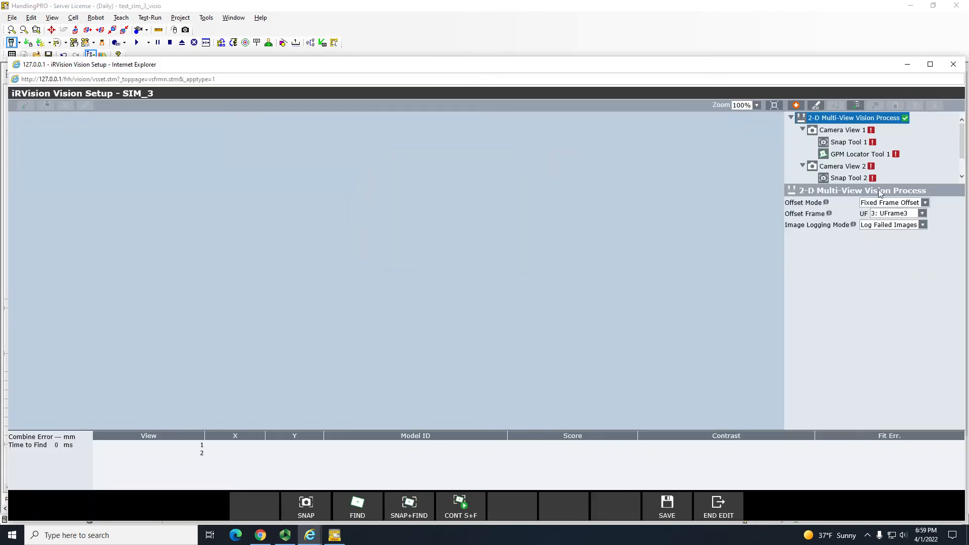
- Assign SIM_3_CAM to Camera View 1 with a Part Z Height of 0 mm, and open GPM Locator Tool 1
left_click(853, 131)
left_click(893, 203)
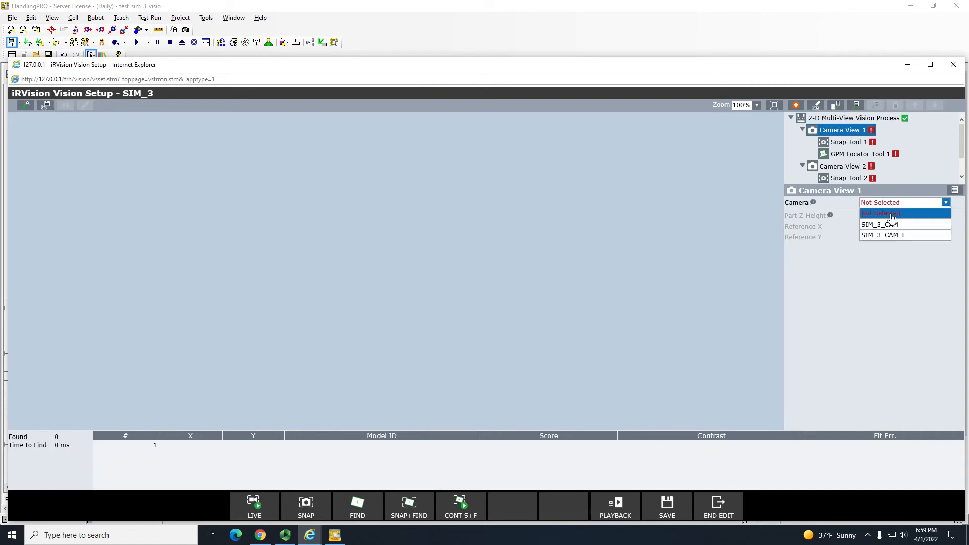
left_click(894, 226)
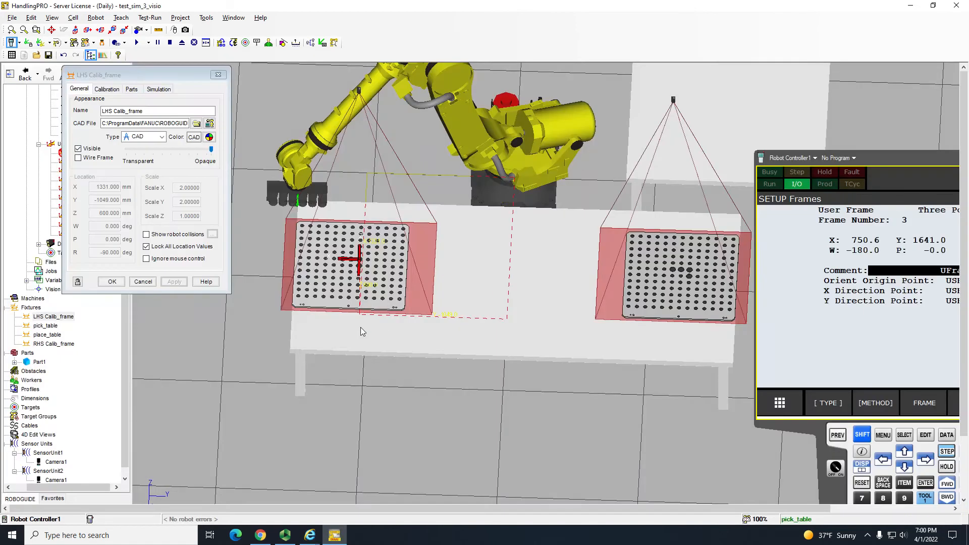
scroll(374, 267, "up", 6)
right_click_drag(374, 271, 361, 236)
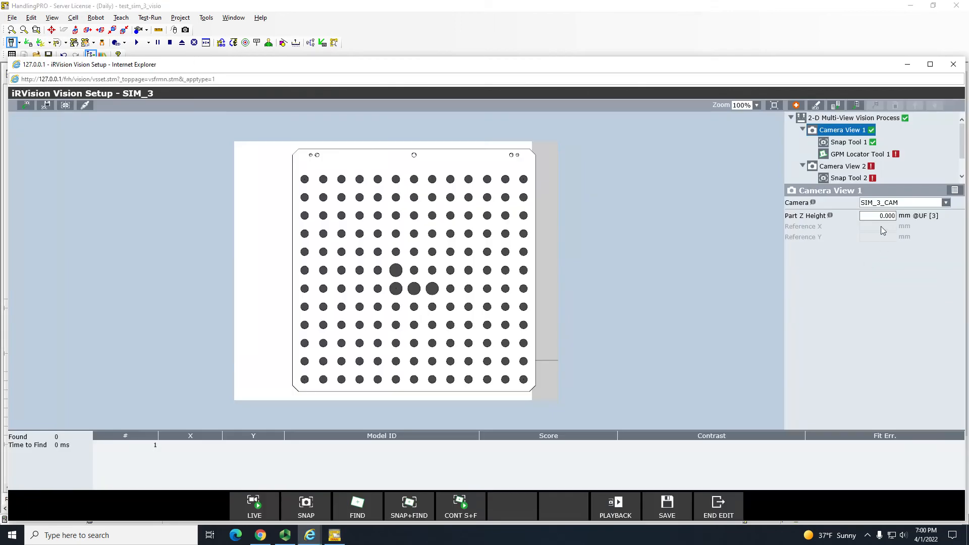
left_click(855, 154)
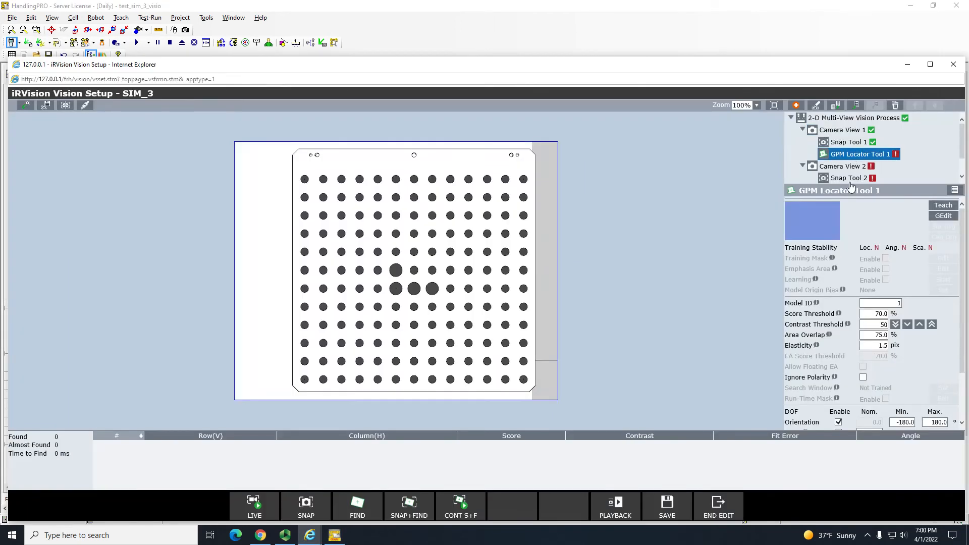
- Assign SIM_3_CAM_L to Camera View 2 with a Part Z Height of 0 mm, and open the Offset data Calculation Tool
left_click(851, 168)
left_click(946, 202)
left_click(879, 225)
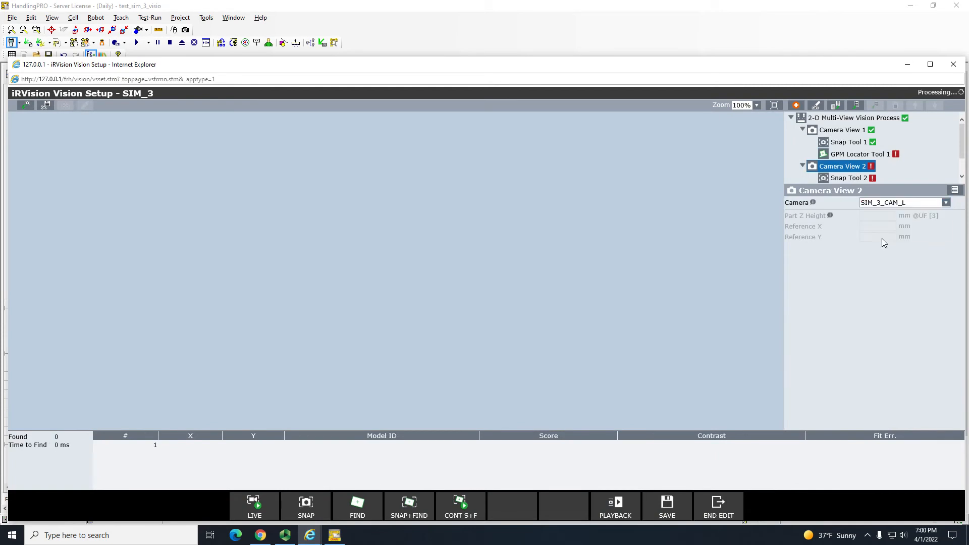
left_click(871, 181)
left_click(865, 168)
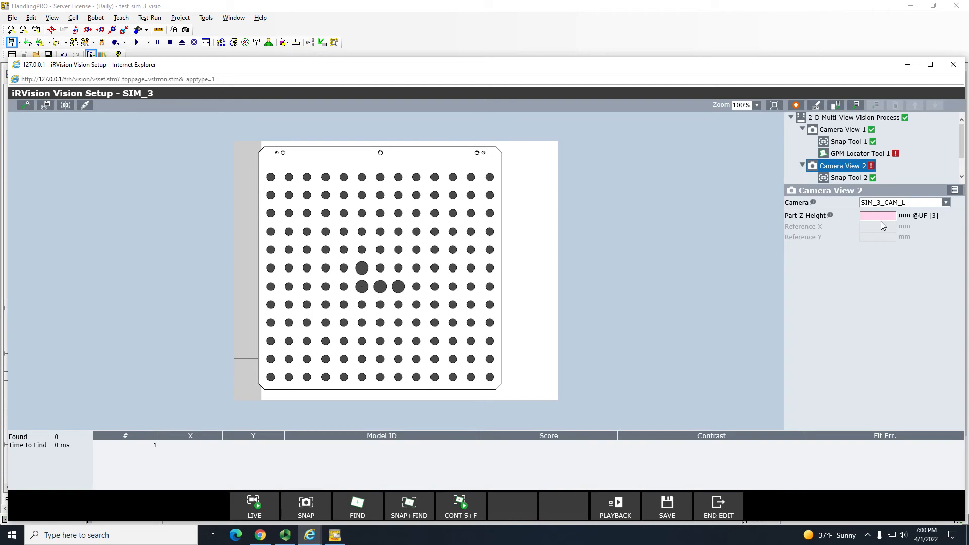
key("Return")
scroll(854, 179, "down", 2)
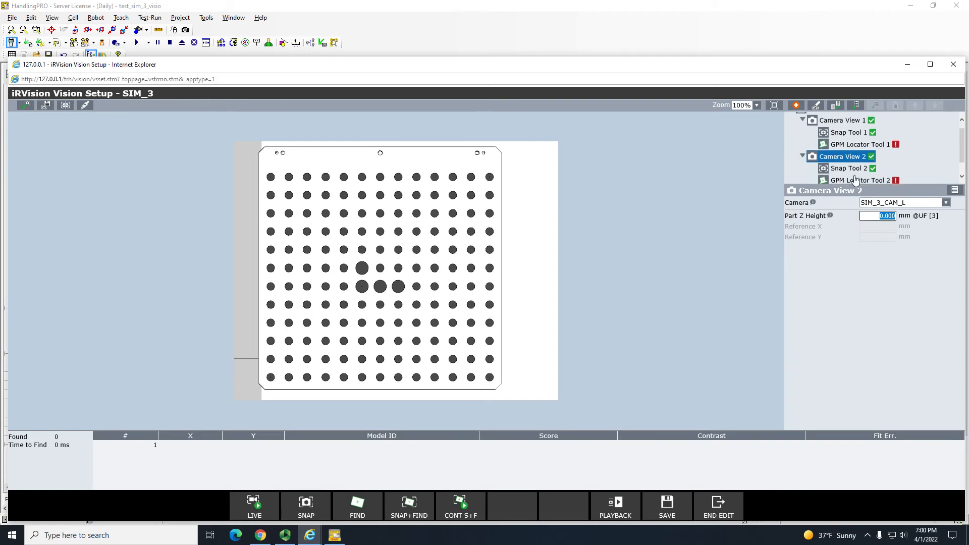
left_click(855, 175)
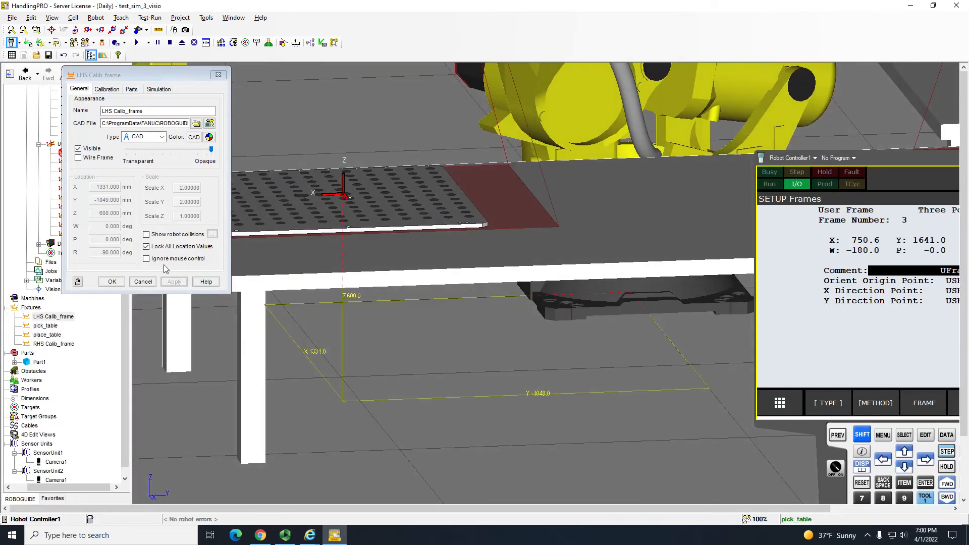
- In the HandlingPRO workcell, close the LHS Calib_frame properties and hide both the LHS Calib_frame and RHS Calib_frame fixtures
left_click(132, 281)
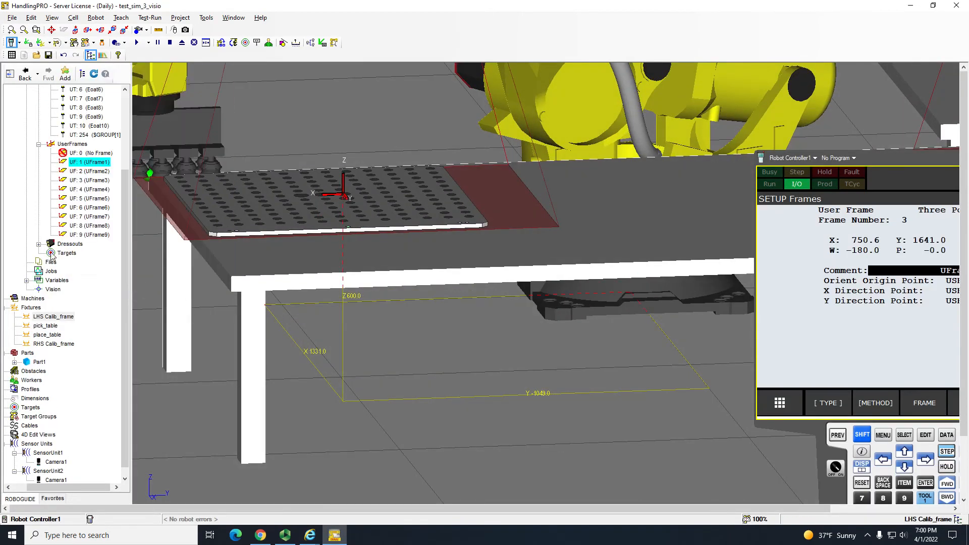
left_click(53, 317)
left_click(53, 344)
right_click(60, 317)
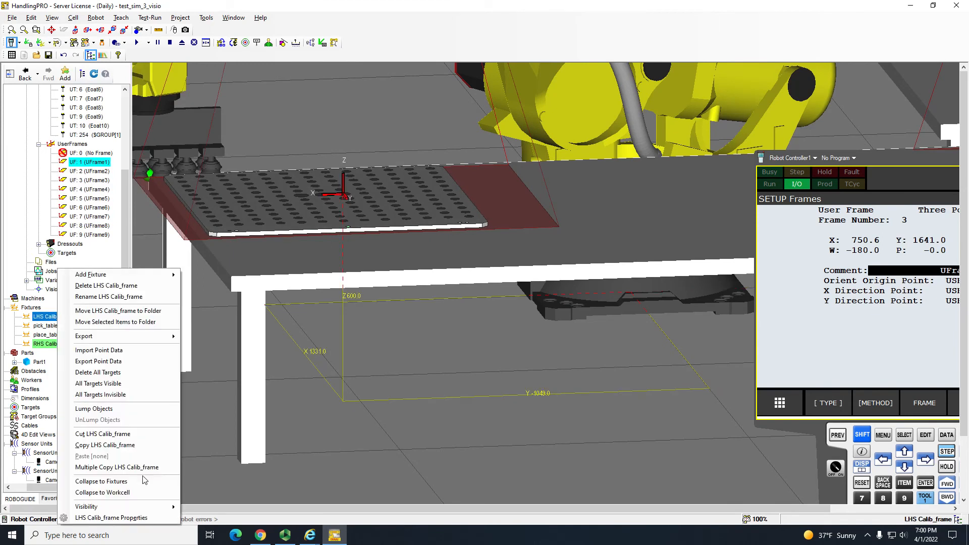
mouse_move(106, 507)
left_click(222, 466)
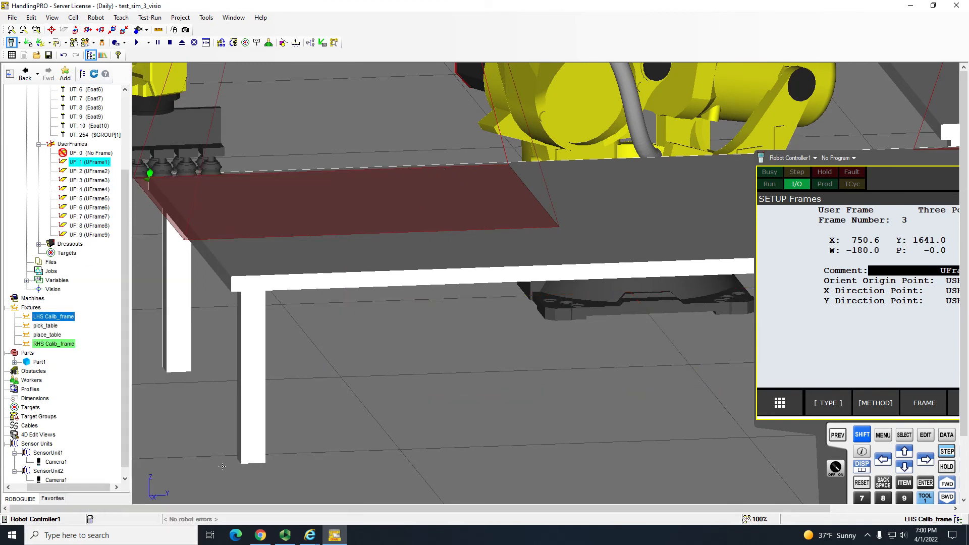
right_click(54, 342)
mouse_move(163, 506)
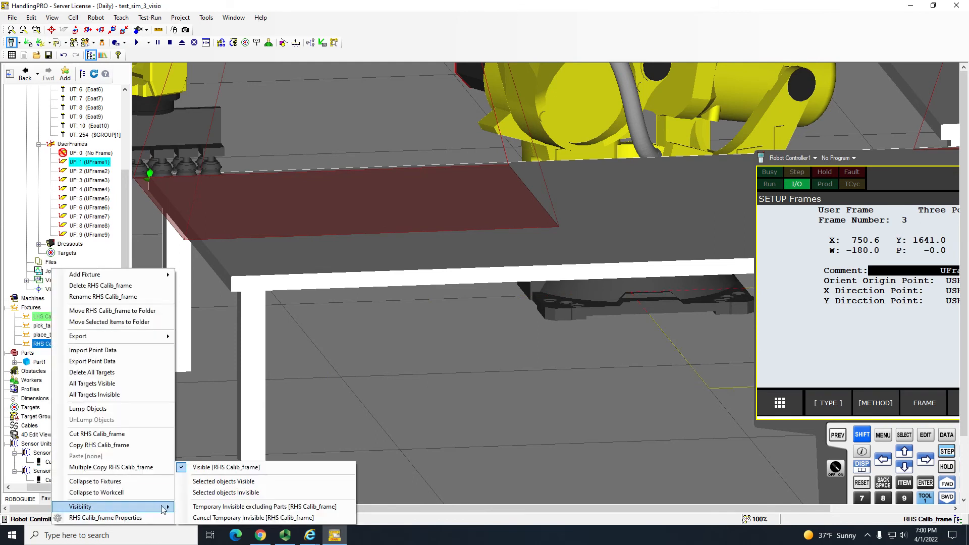
left_click(211, 468)
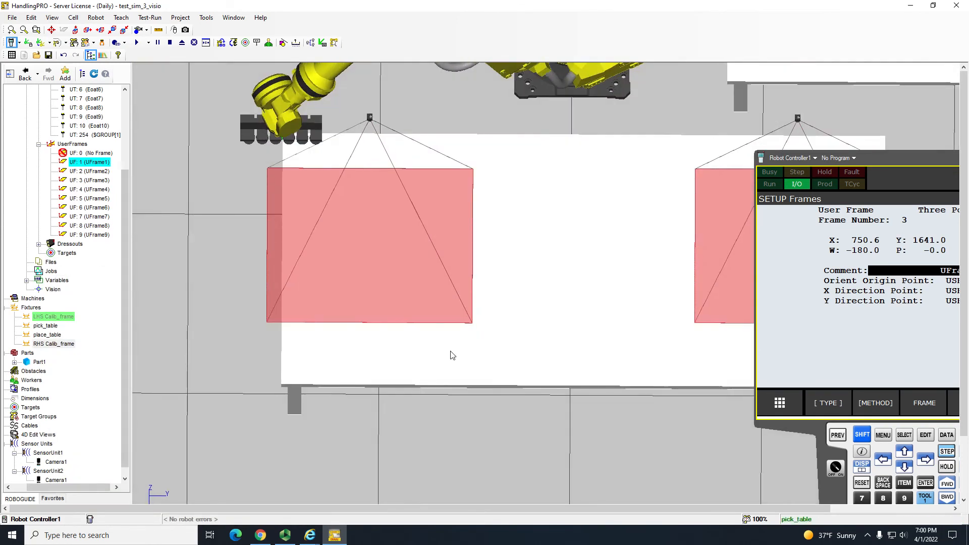
- Make Part1 visible at teach time on the pick_table fixture and apply the change
double_click(452, 356)
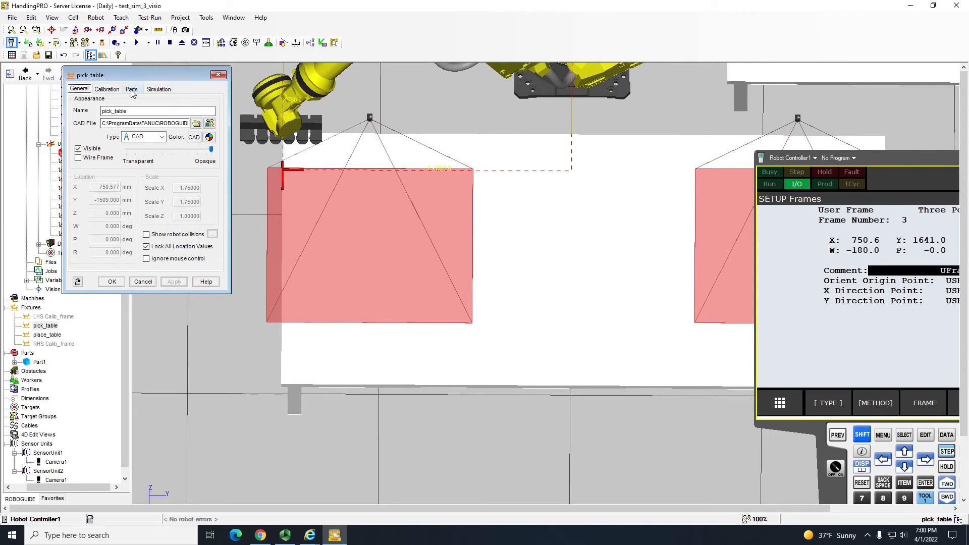
left_click(132, 90)
left_click(180, 295)
left_click(178, 335)
scroll(506, 272, "down", 5)
mouse_move(506, 272)
right_mouse_down()
mouse_move(509, 244)
mouse_move(506, 262)
right_mouse_up()
- Switch back to iRVision Vision Setup and run a snap and find on SIM_3, checking the part's placement in the workcell
left_click(310, 535)
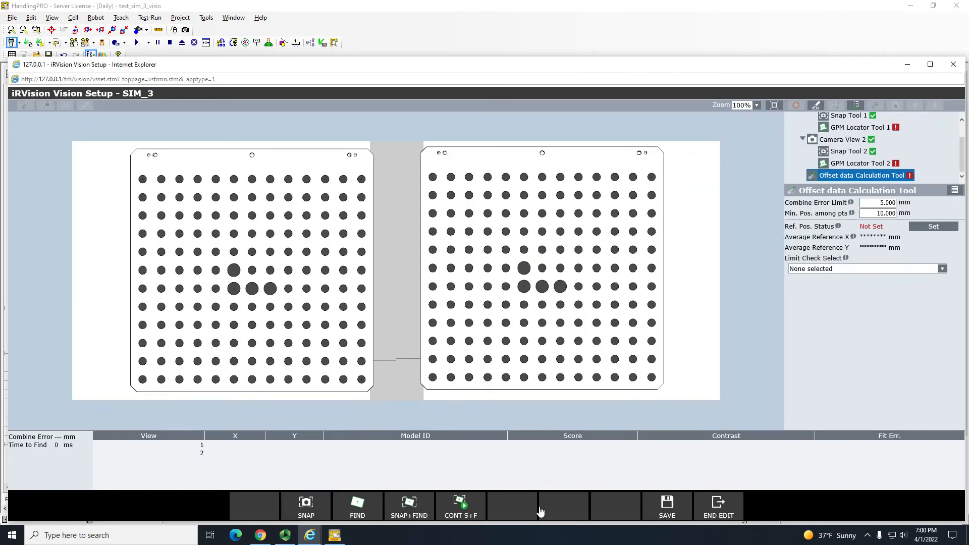
left_click(402, 514)
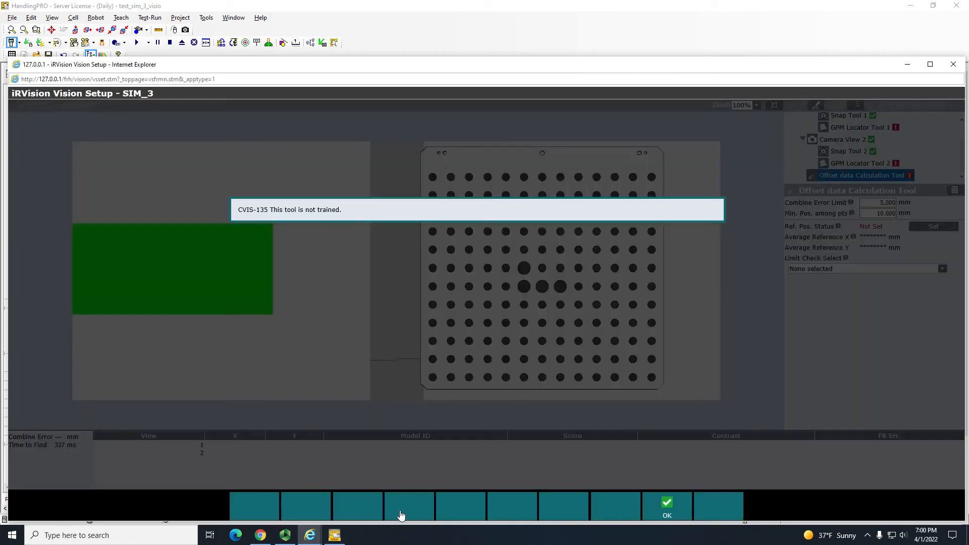
left_click(667, 514)
scroll(822, 166, "up", 1)
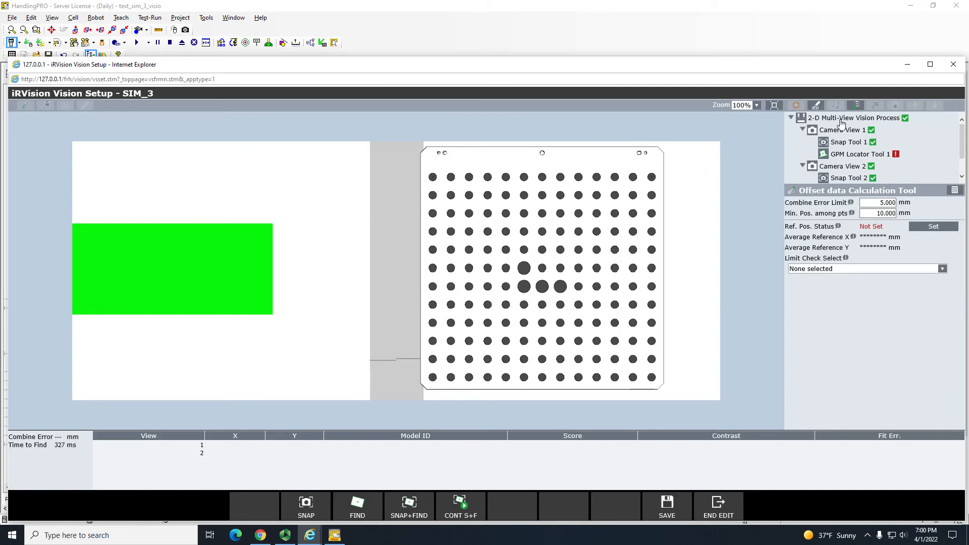
left_click(841, 119)
left_click(408, 511)
left_click(665, 509)
left_click(334, 535)
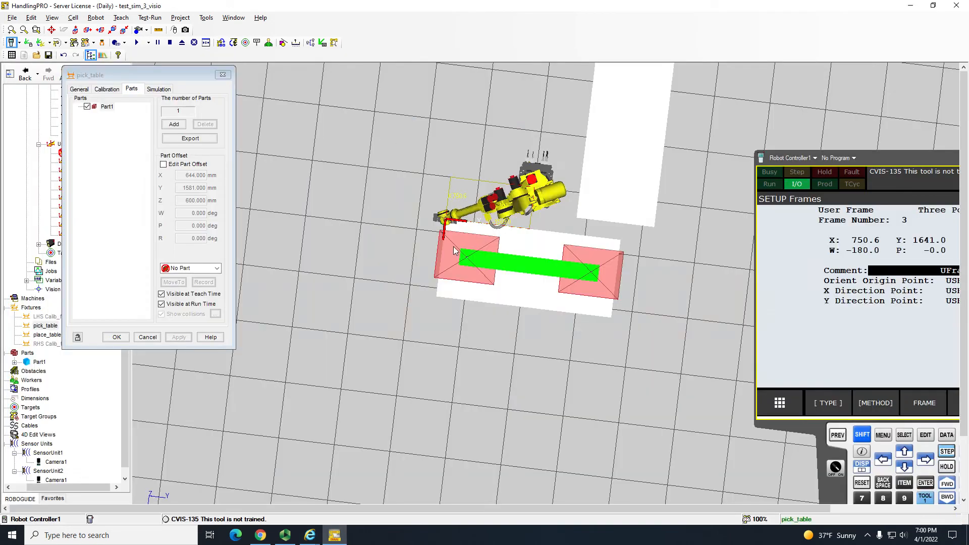
left_click(309, 535)
- Teach GPM Locator Tool 1's model with a window around the visible end of the part, including its top and bottom edges
left_click(846, 143)
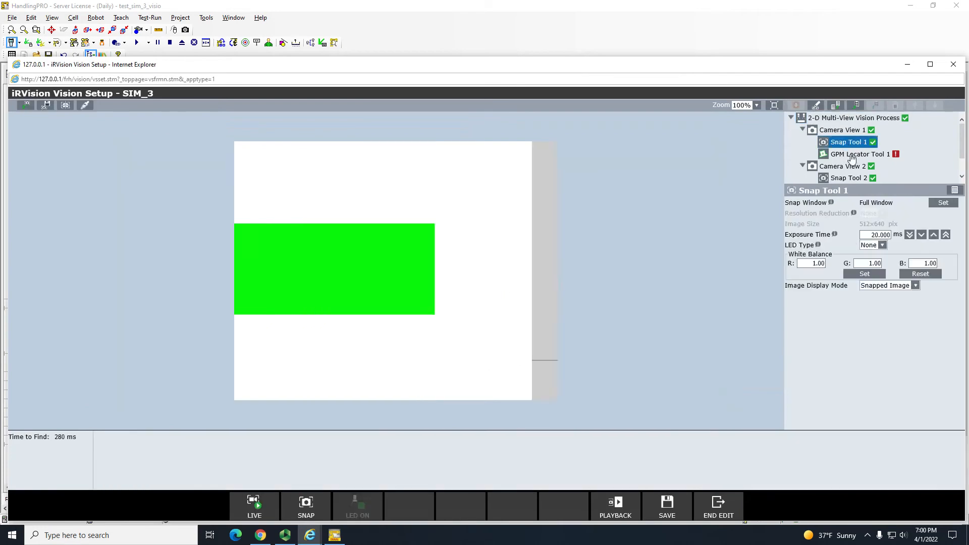
left_click(853, 155)
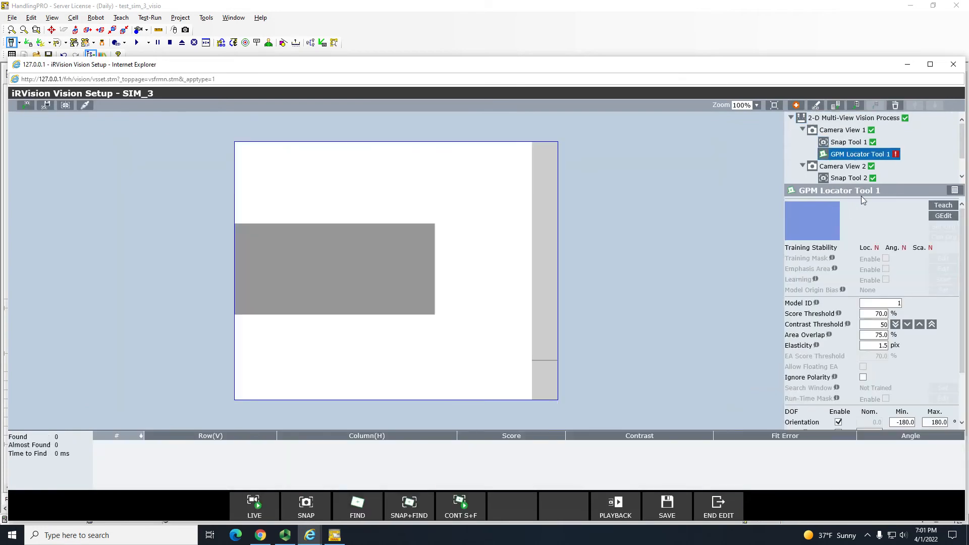
left_click(941, 206)
left_click_drag(487, 275, 487, 257)
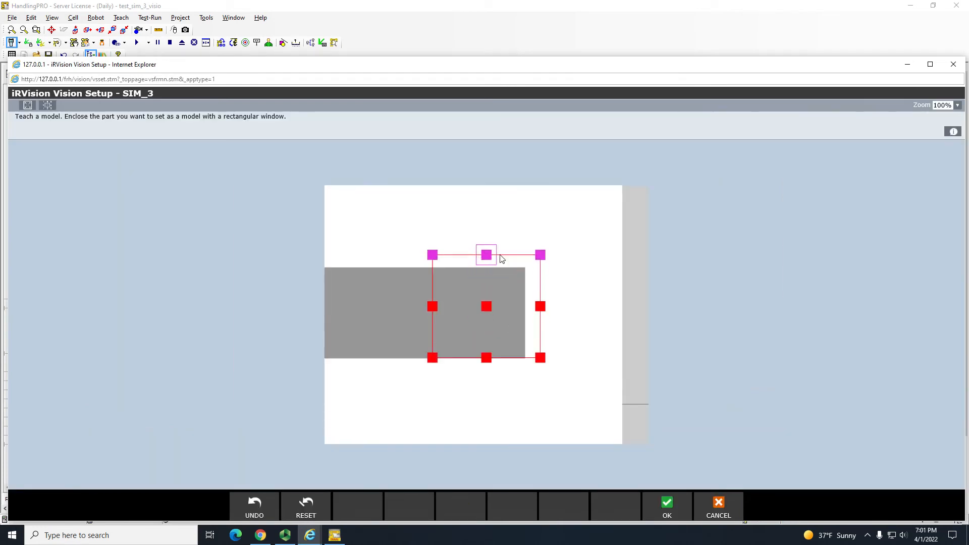
left_click_drag(488, 358, 487, 369)
left_click_drag(432, 311, 384, 309)
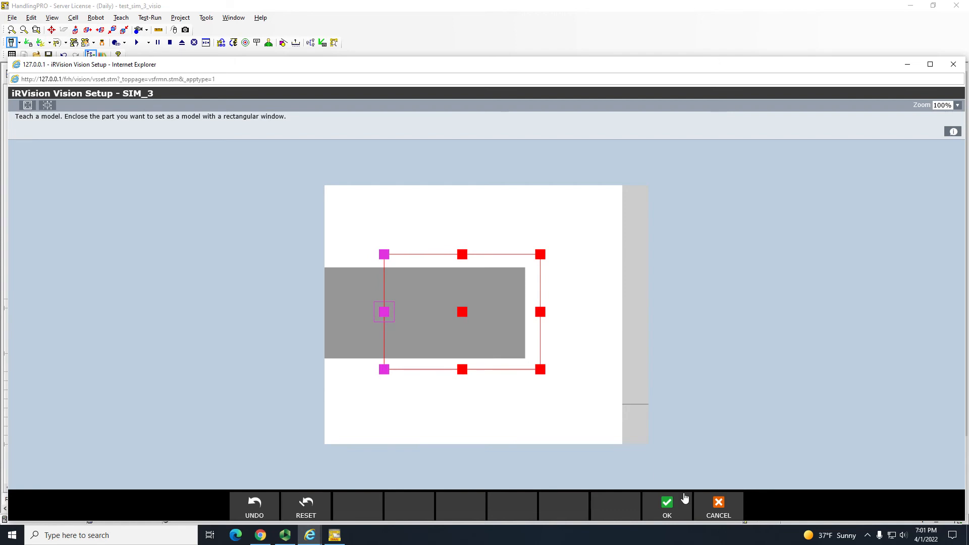
left_click(685, 498)
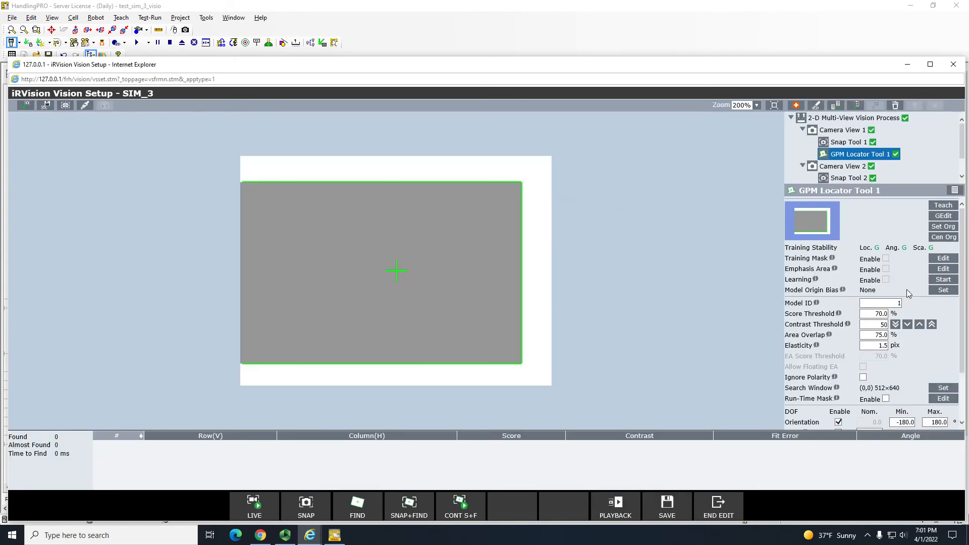
- Accept the full 512×640 image as the search window for GPM Locator Tool 1
scroll(888, 293, "down", 3)
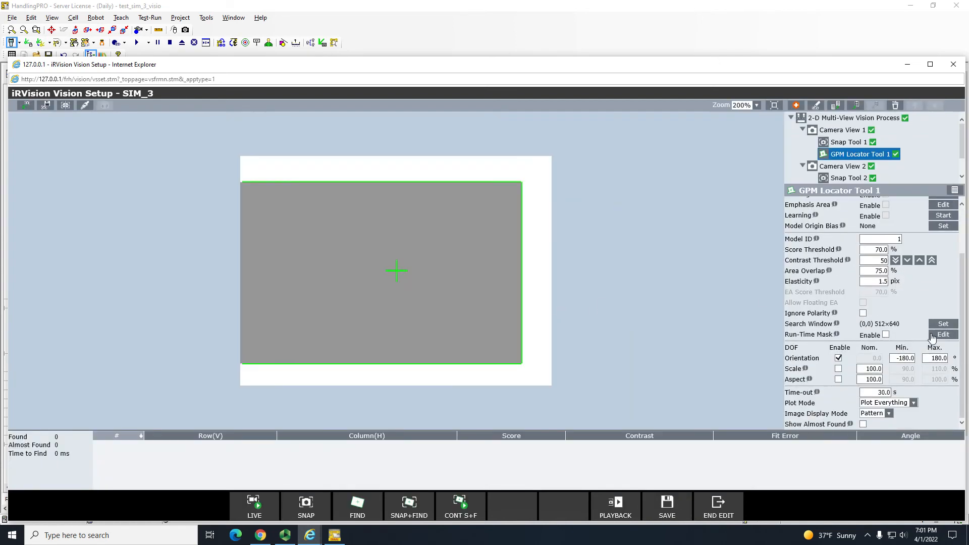
left_click(938, 325)
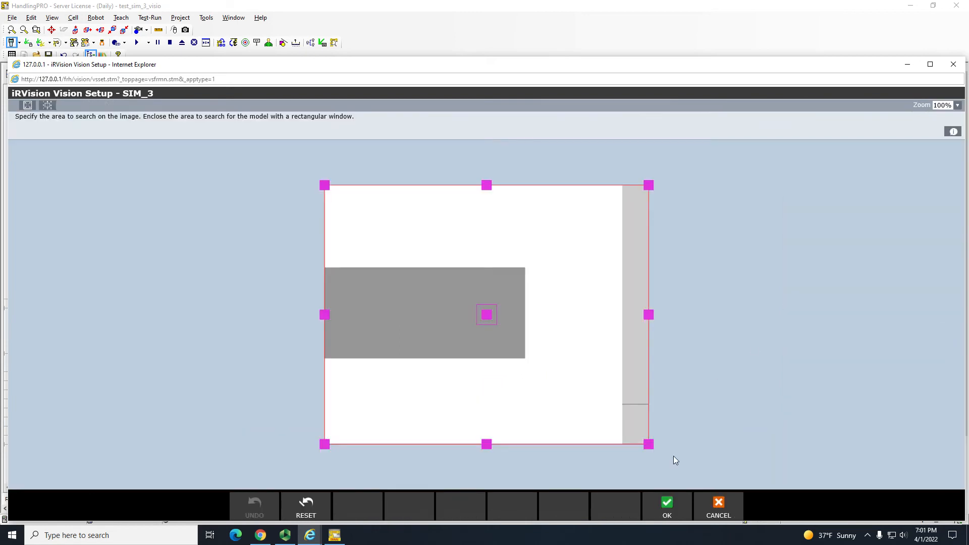
left_click(666, 507)
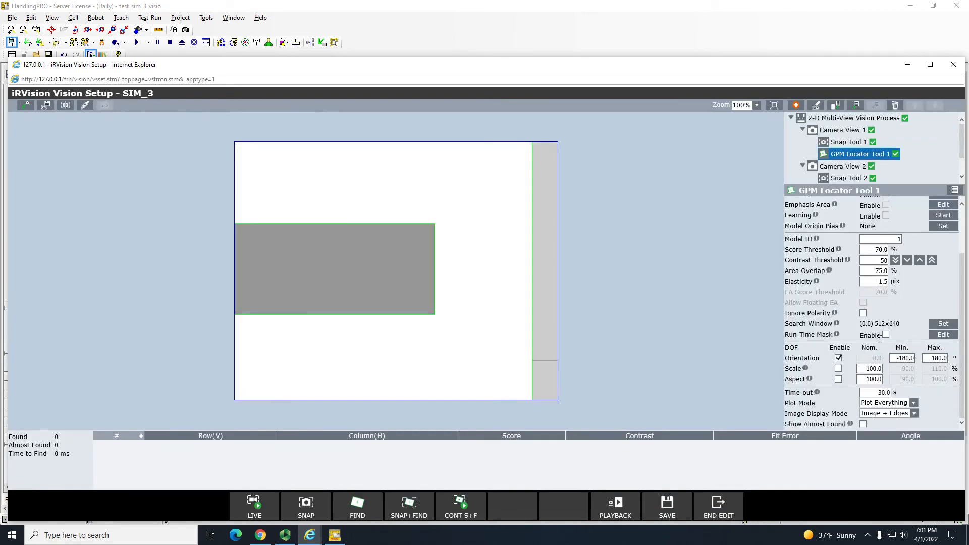
scroll(913, 373, "up", 2)
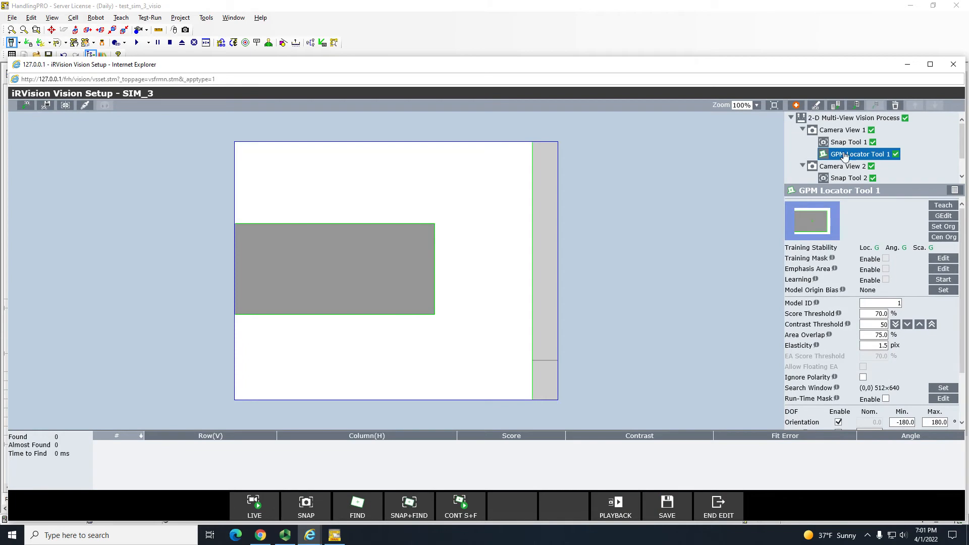
- Teach GPM Locator Tool 2's model on the existing calibration grid image using the default window
scroll(848, 156, "down", 2)
left_click(844, 178)
left_click(850, 167)
left_click(947, 208)
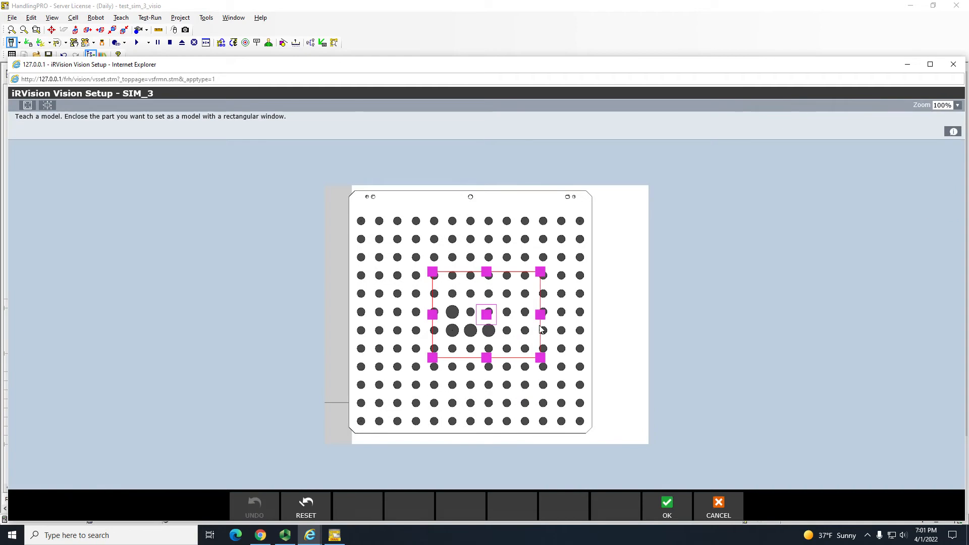
left_click(687, 508)
- Snap a new image for GPM Locator Tool 2 and reteach its model around the visible end of the part
left_click(405, 511)
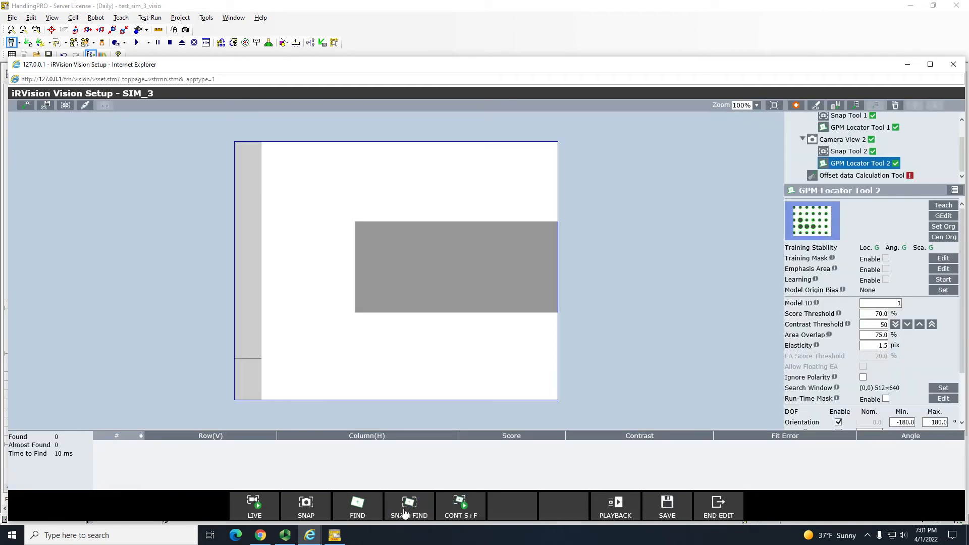
left_click(942, 205)
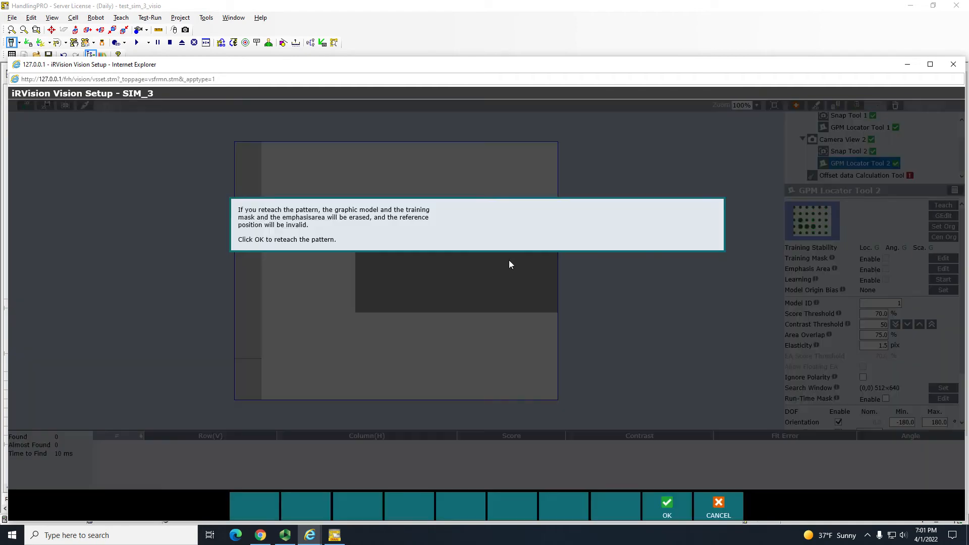
left_click(666, 507)
left_click_drag(443, 271, 448, 261)
left_click_drag(544, 362, 589, 365)
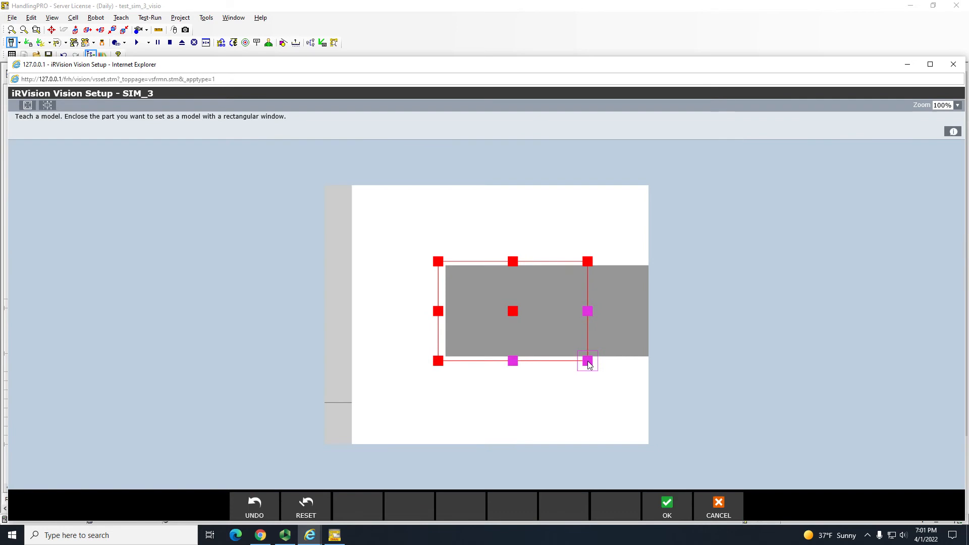
left_click(667, 507)
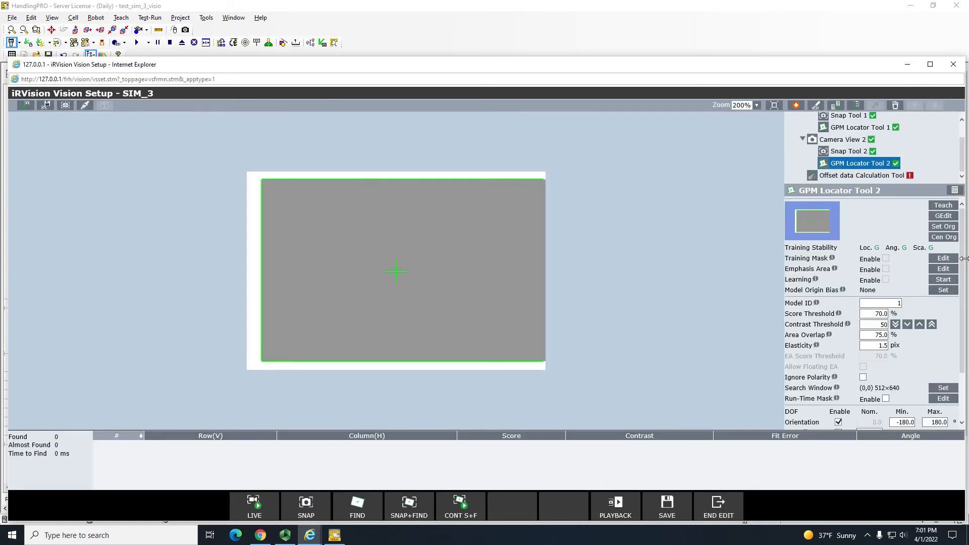
- Snap and find the part in both camera views, and set the reference position in the Offset data Calculation Tool
scroll(897, 259, "down", 3)
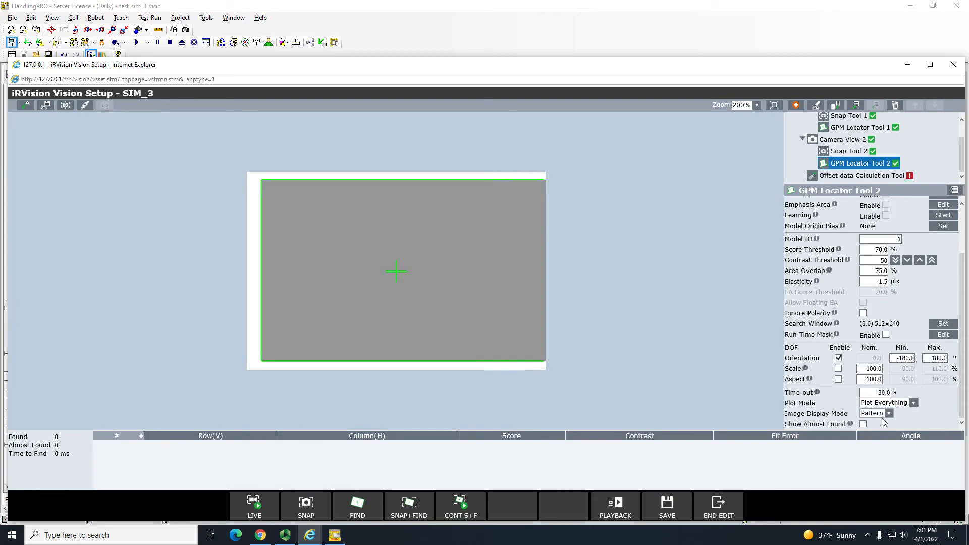
left_click(861, 176)
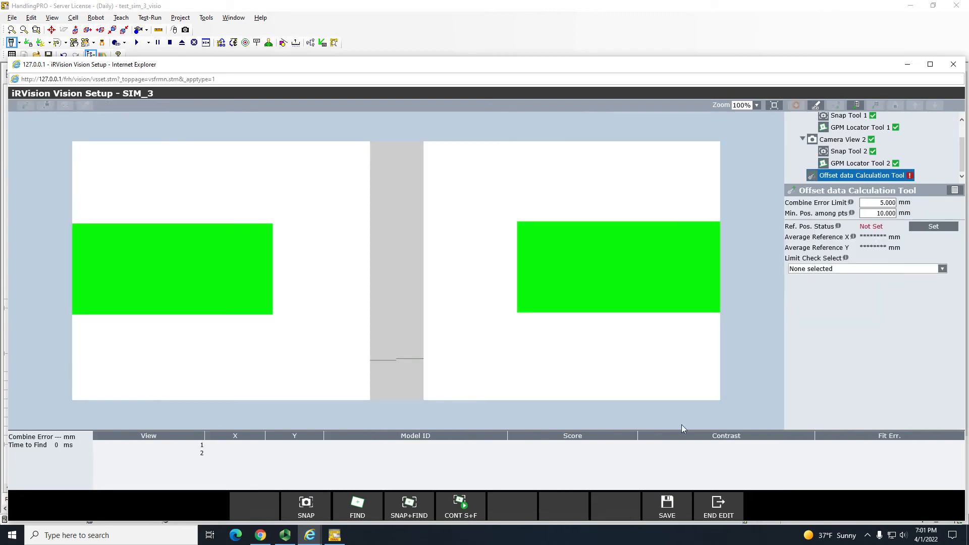
left_click(928, 227)
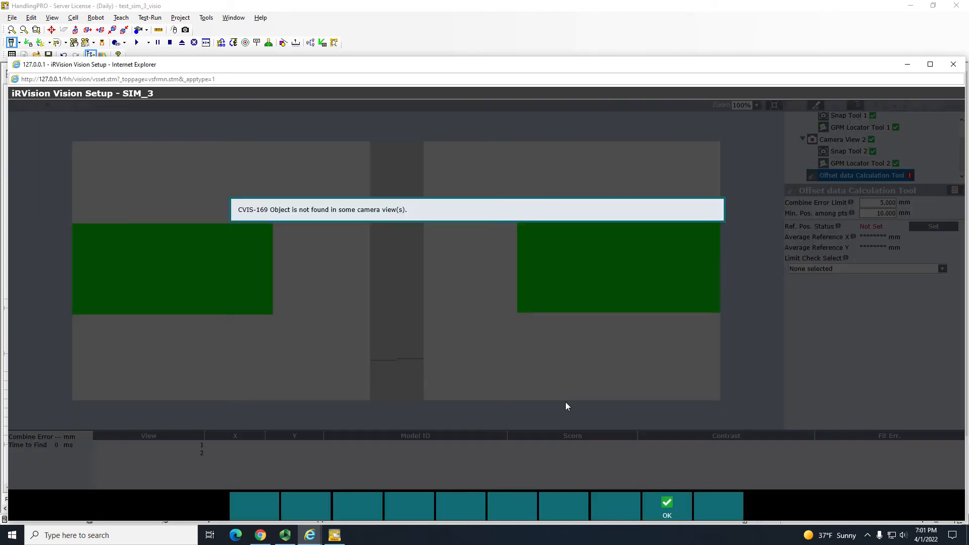
left_click(656, 507)
left_click(409, 510)
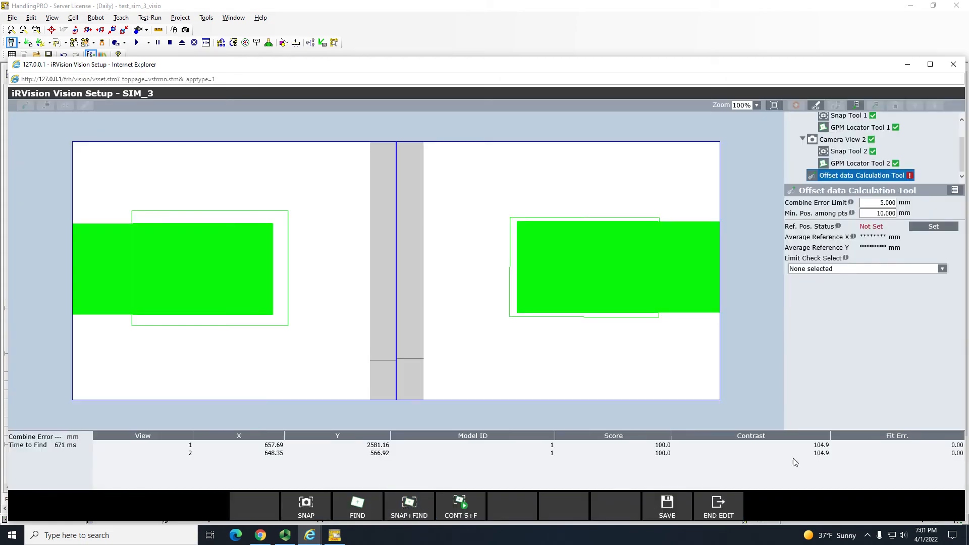
left_click(921, 228)
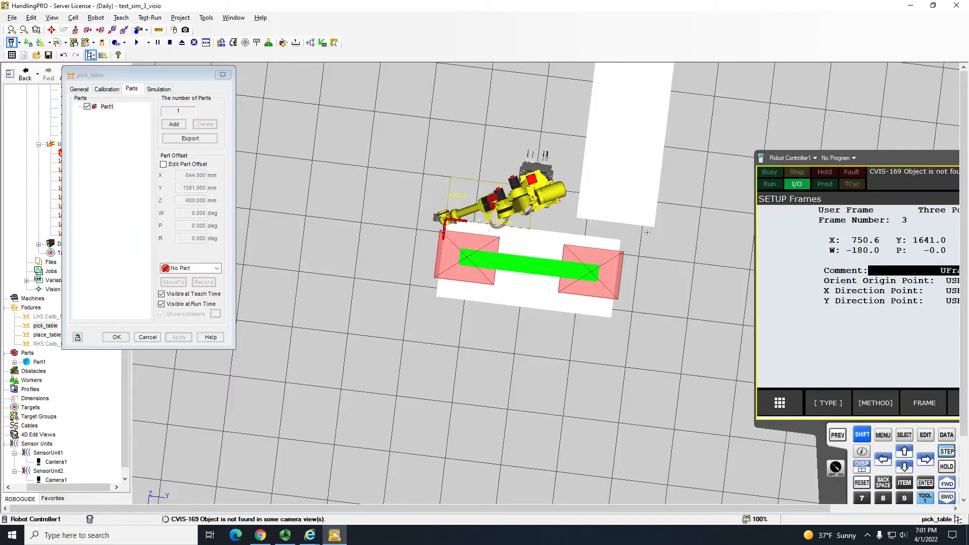
- Close the pick_table properties window in the ROBOGUIDE workcell
scroll(527, 270, "up", 8)
right_click_drag(505, 303, 495, 253)
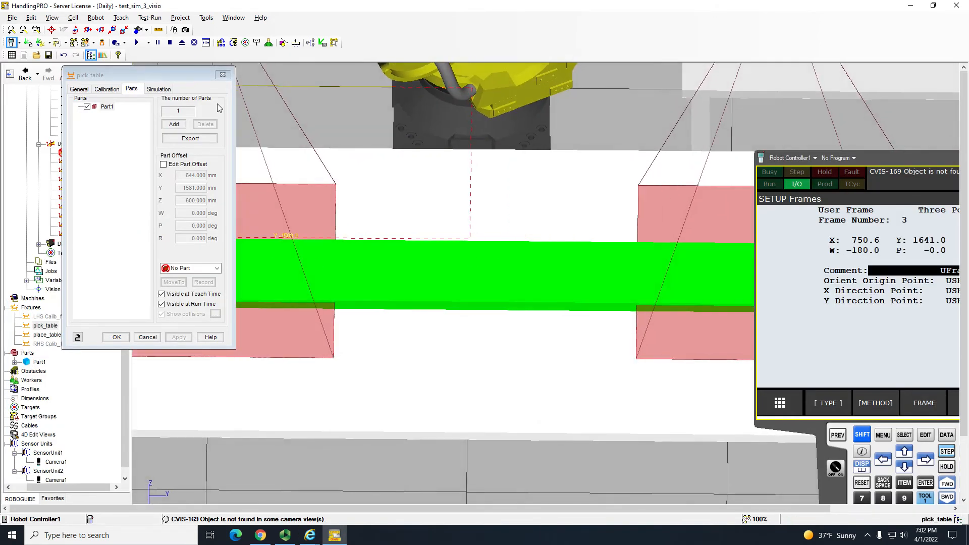
left_click(209, 77)
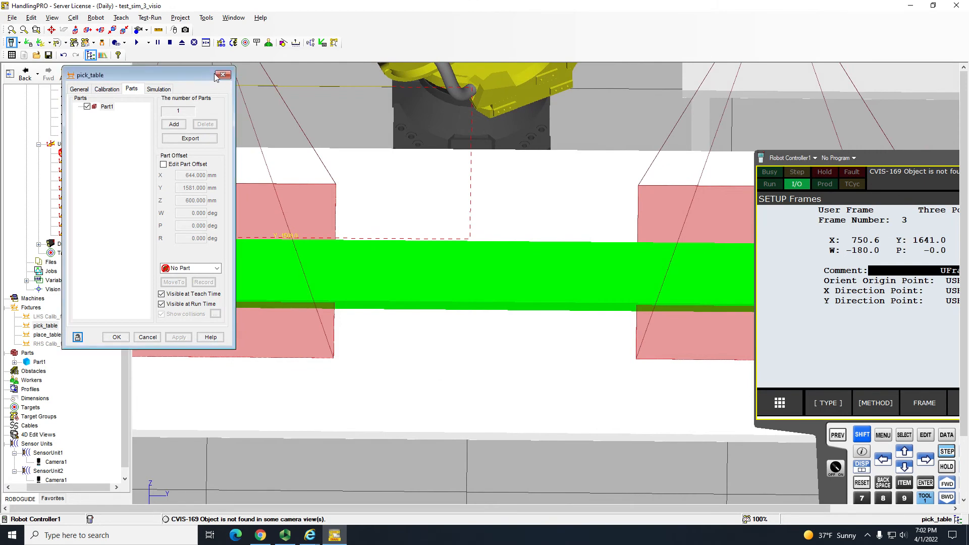
left_click(223, 75)
scroll(470, 241, "down", 6)
right_click_drag(588, 260, 389, 175)
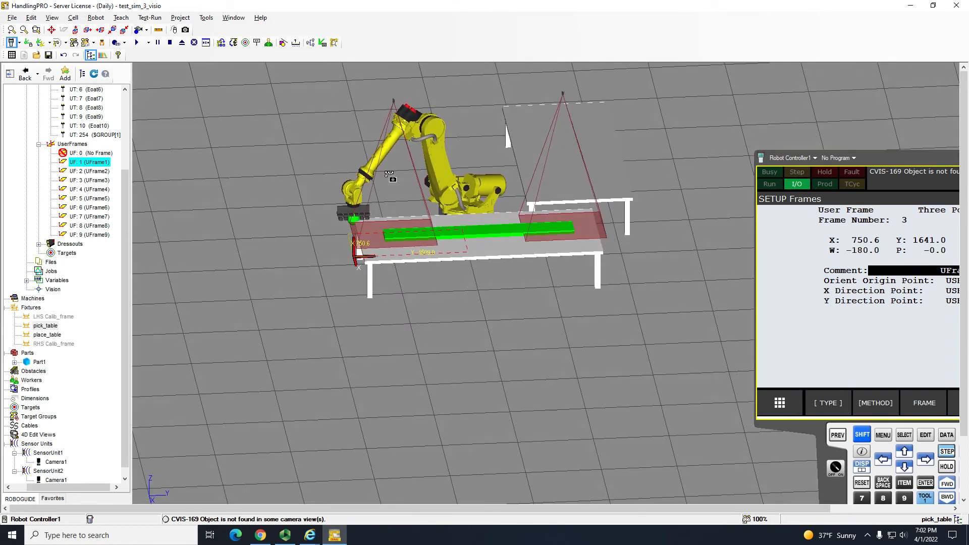
scroll(400, 225, "up", 5)
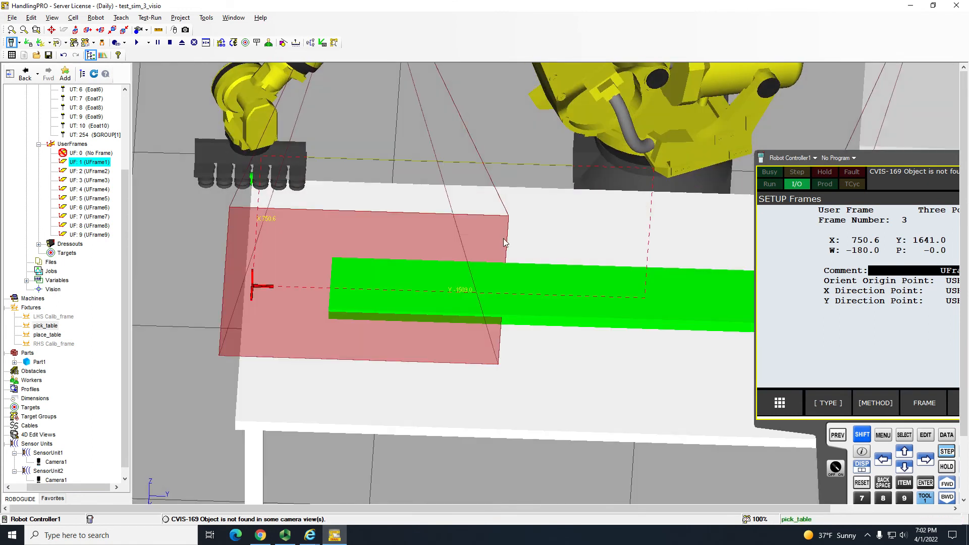
right_click_drag(537, 214, 537, 273)
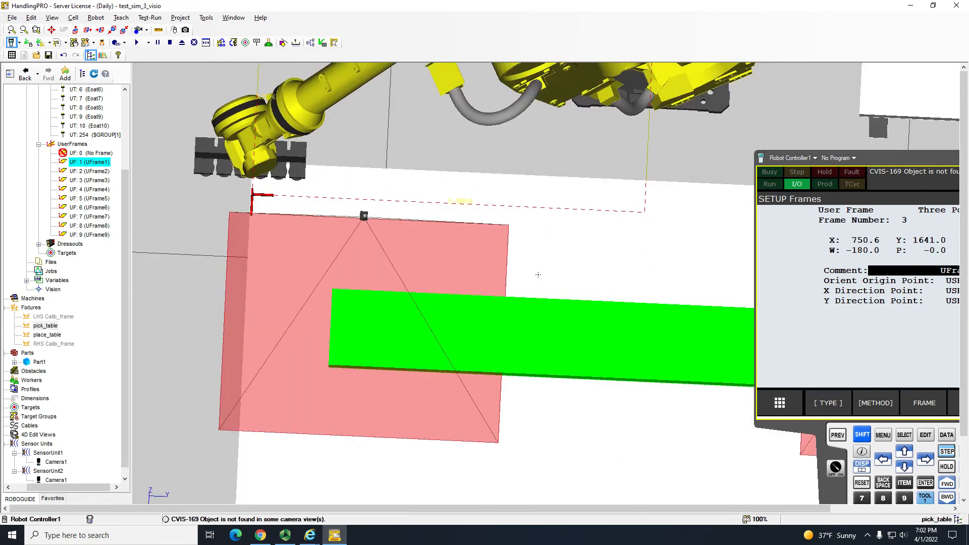
- Create a teach pendant program named SIM_3 and open it for editing
left_click_drag(907, 166, 722, 73)
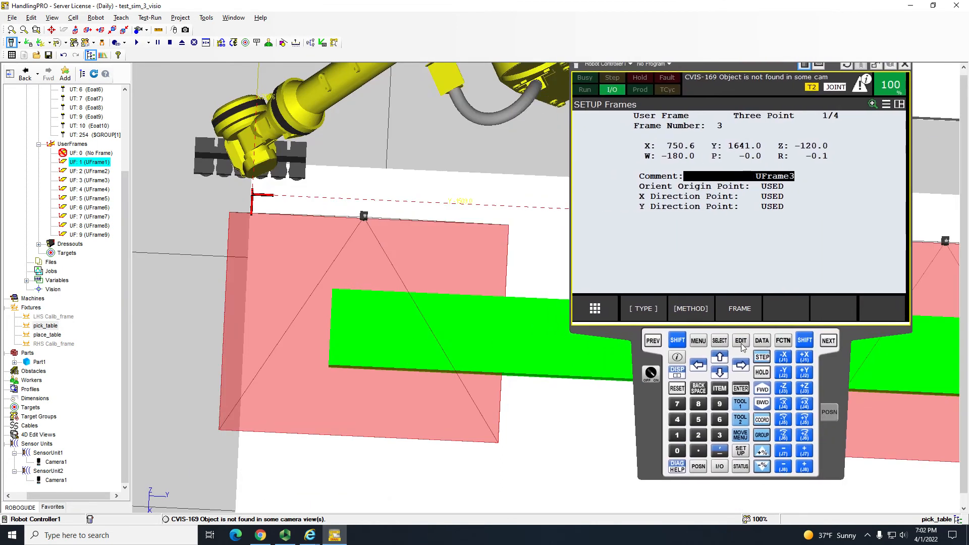
left_click(724, 344)
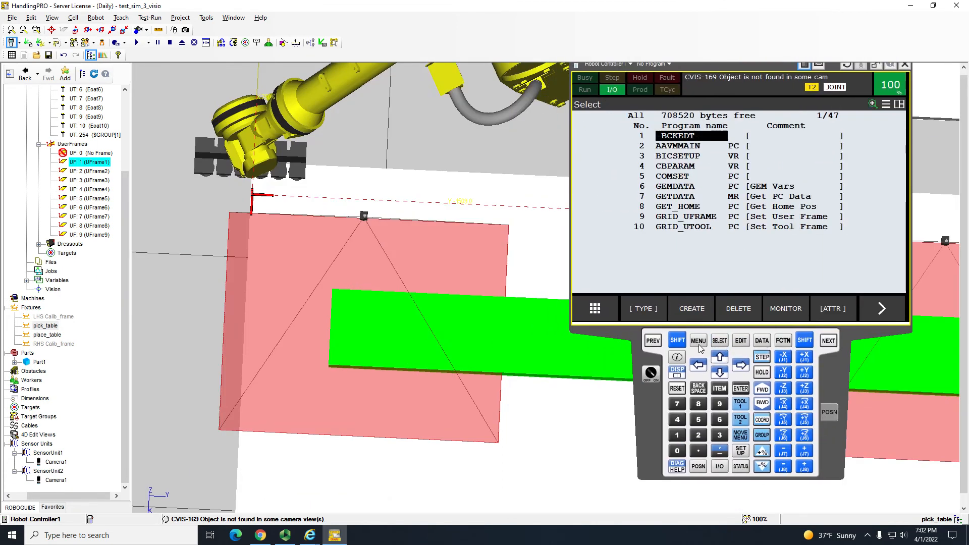
left_click(687, 310)
type("SIM_3")
key("Return")
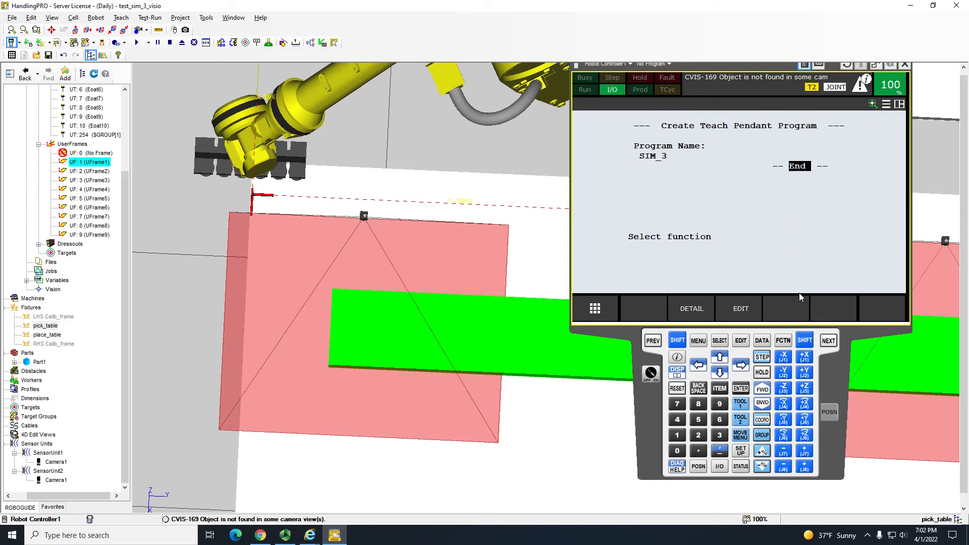
left_click(741, 313)
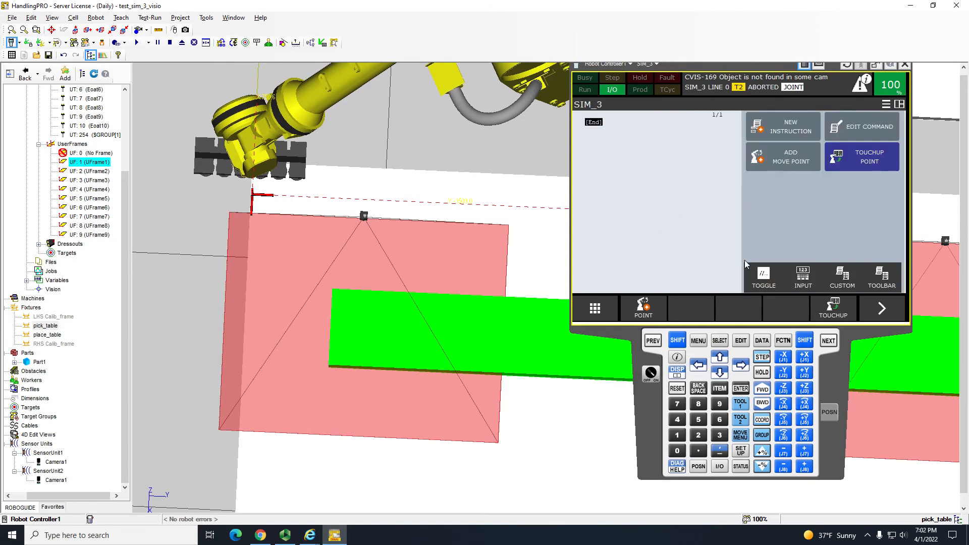
- Insert 20 blank lines into the SIM_3 program
left_click(877, 317)
left_click(849, 315)
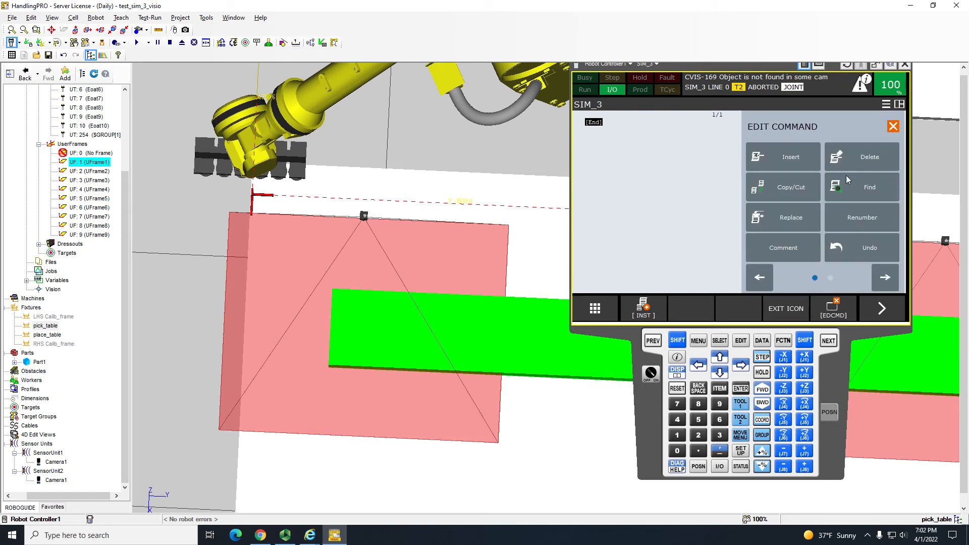
left_click(787, 160)
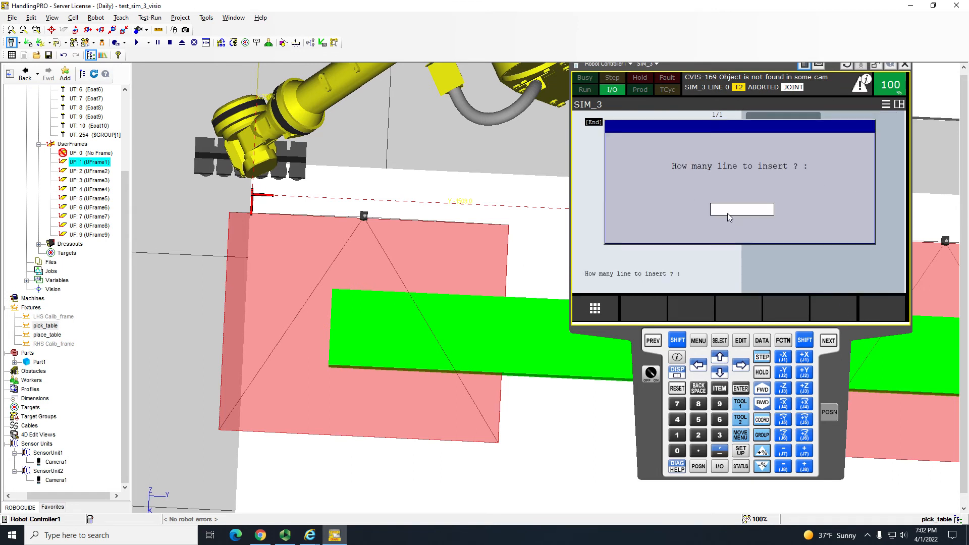
type("20_")
key("Return")
- Add the label instruction LBL[1] on line 2 of the program
key("Down")
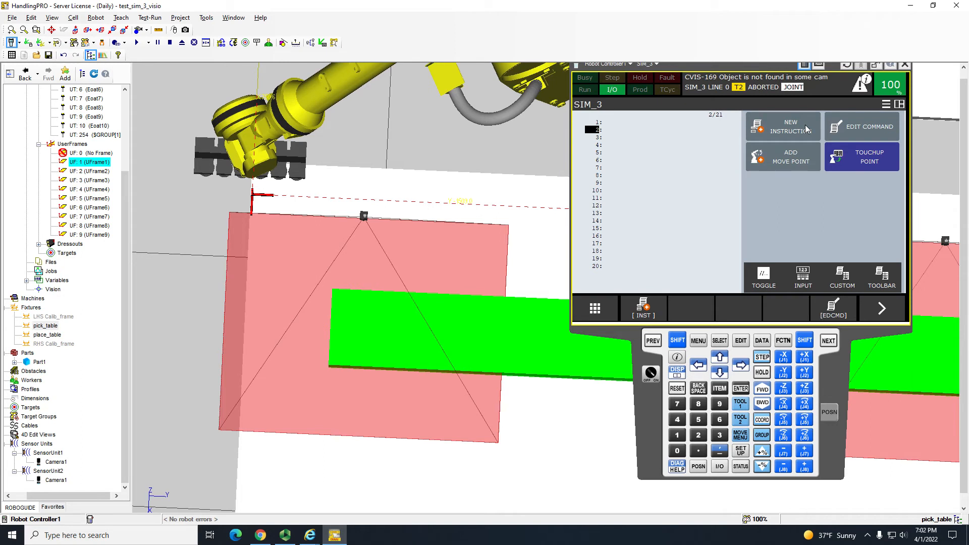
key("Down")
left_click(783, 128)
left_click(787, 218)
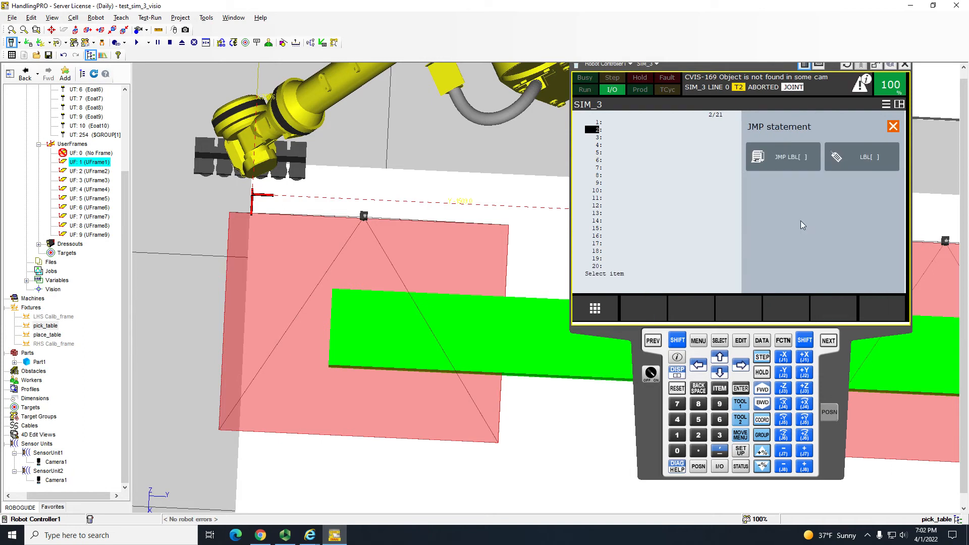
left_click(864, 161)
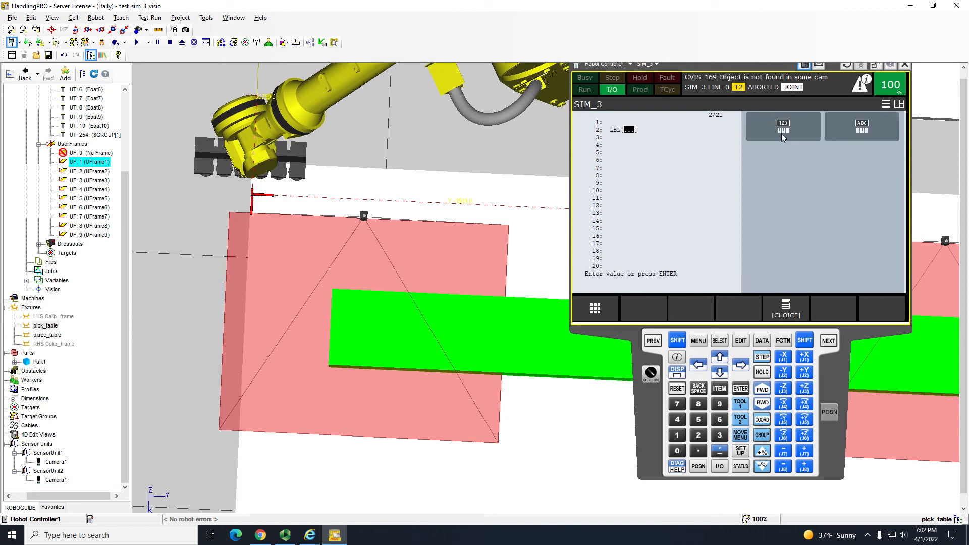
type("1")
key("Return")
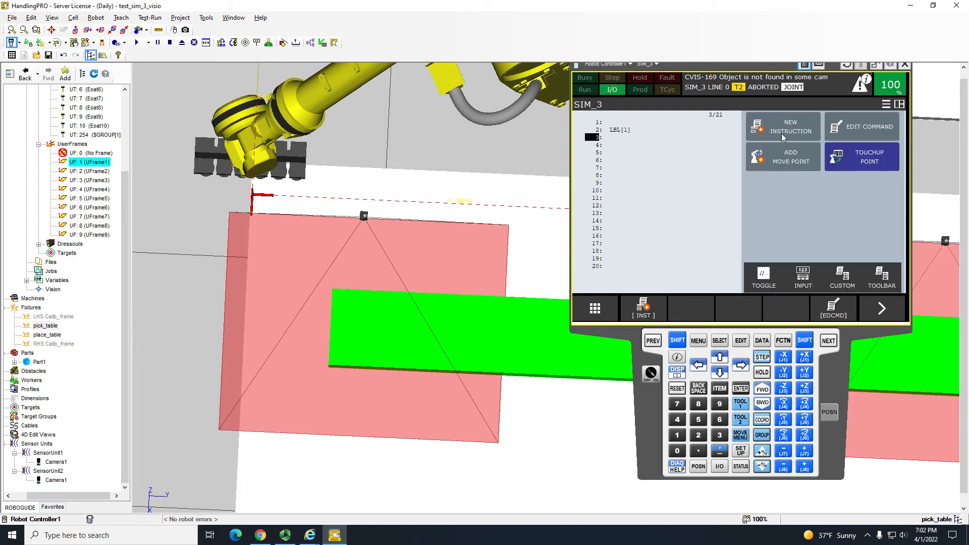
- Add a UFRAME_NUM=3 instruction with a constant value on line 3 of the program
left_click(782, 138)
left_click(880, 278)
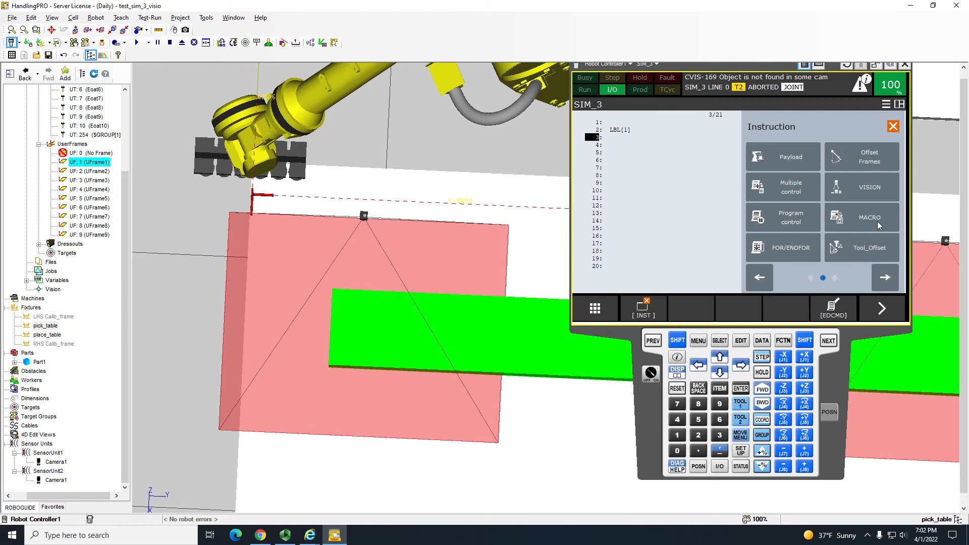
left_click(882, 168)
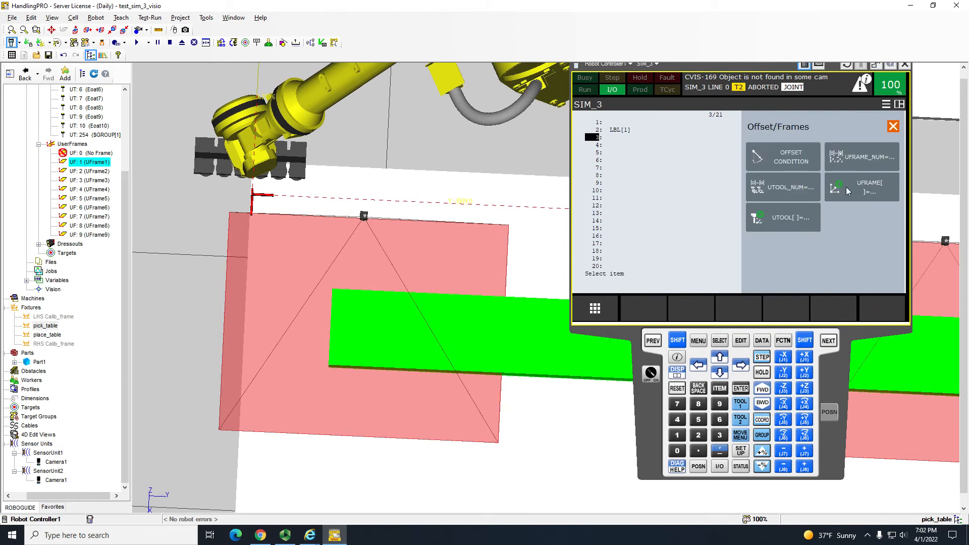
left_click(843, 154)
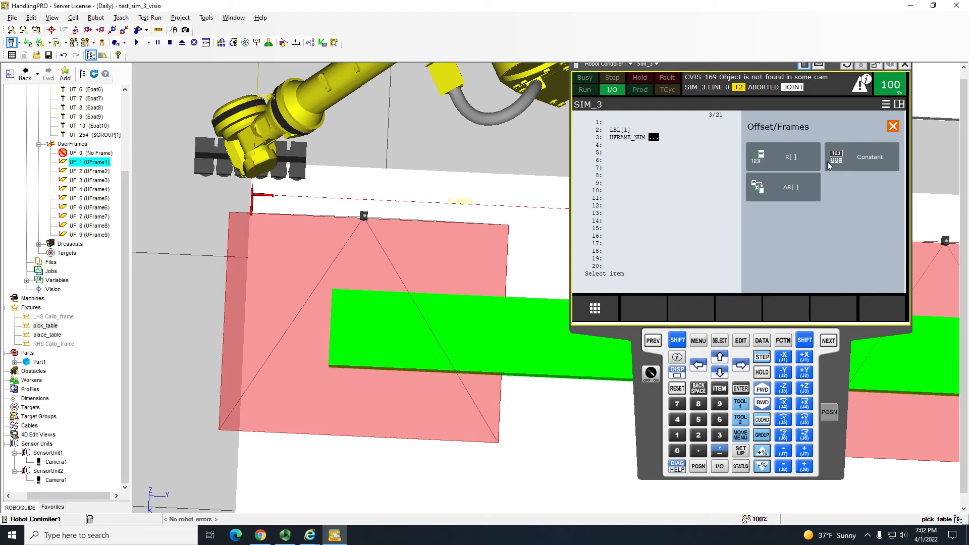
left_click(891, 156)
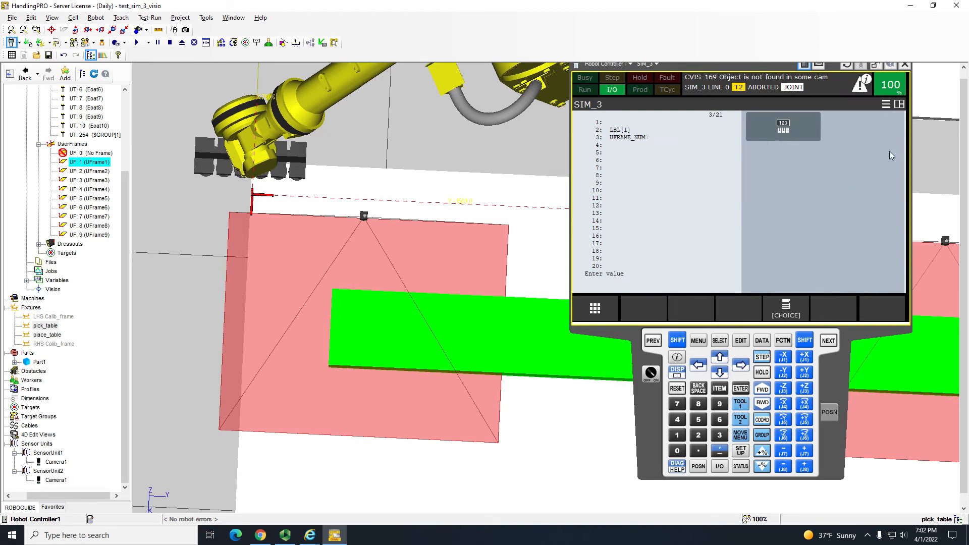
type("3")
key("Return")
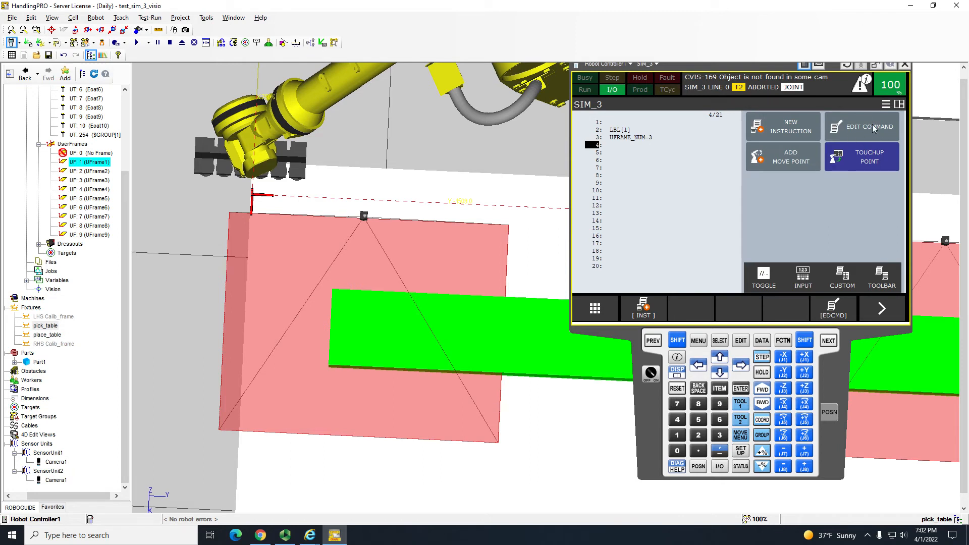
- Add a UTOOL_NUM=1 instruction with a constant value on line 4 of the program
left_click(790, 132)
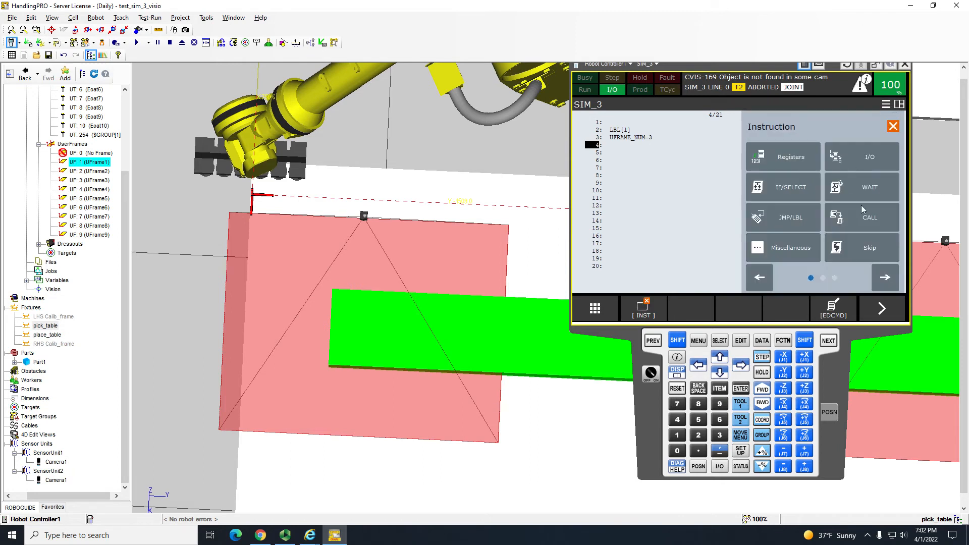
left_click(885, 277)
left_click(874, 166)
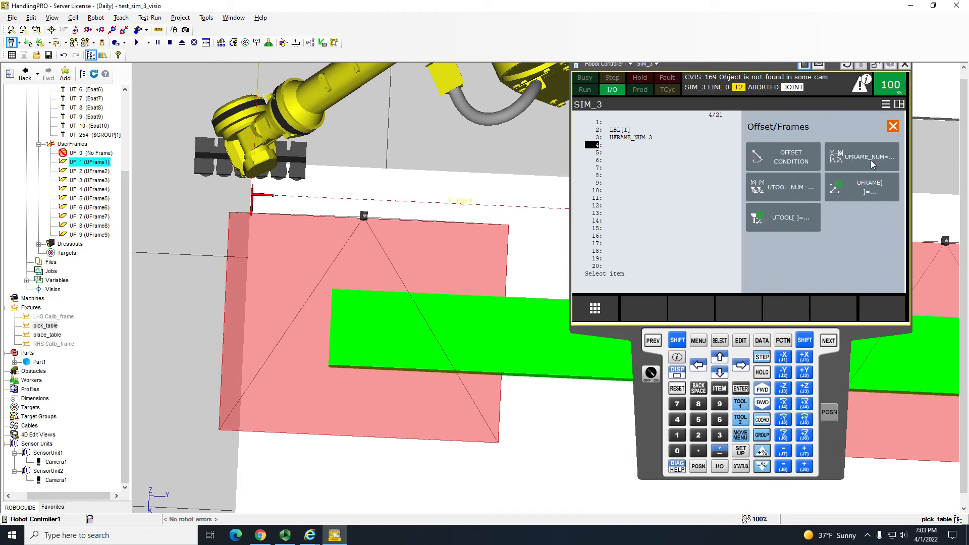
left_click(782, 194)
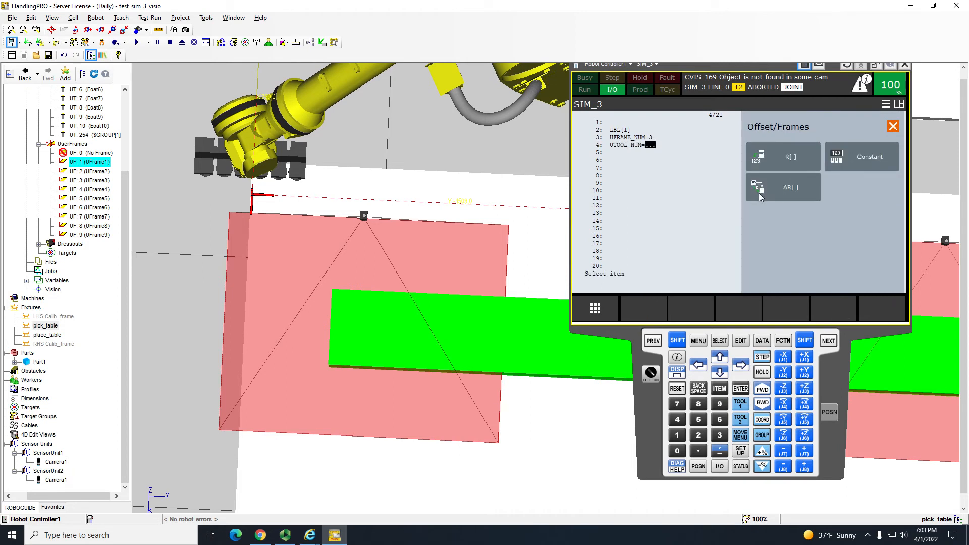
left_click(826, 146)
type("1")
key("Return")
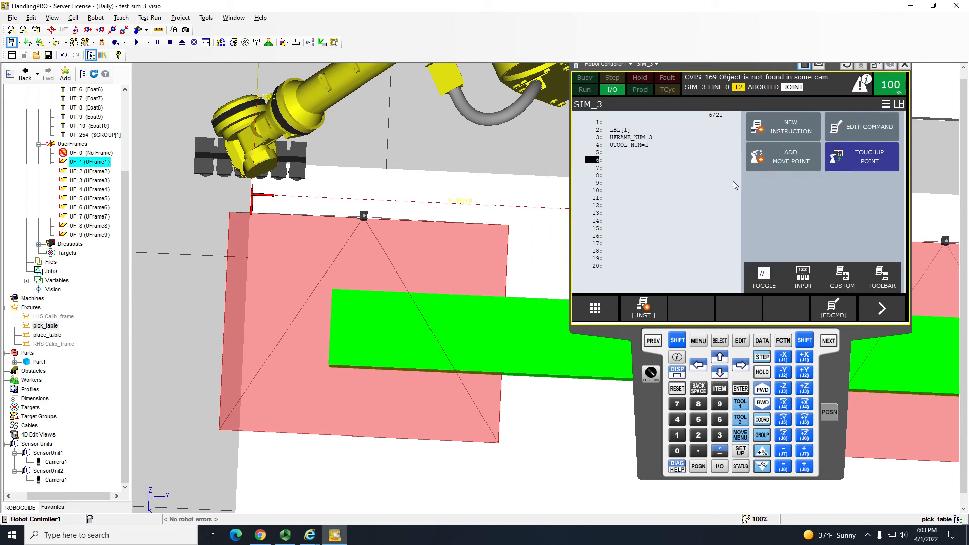
- Show the robot's tool jog handle and move the tool beside the pick table to about X -1062, Y -565, Z -55
scroll(373, 203, "down", 3)
right_click_drag(404, 194, 302, 132)
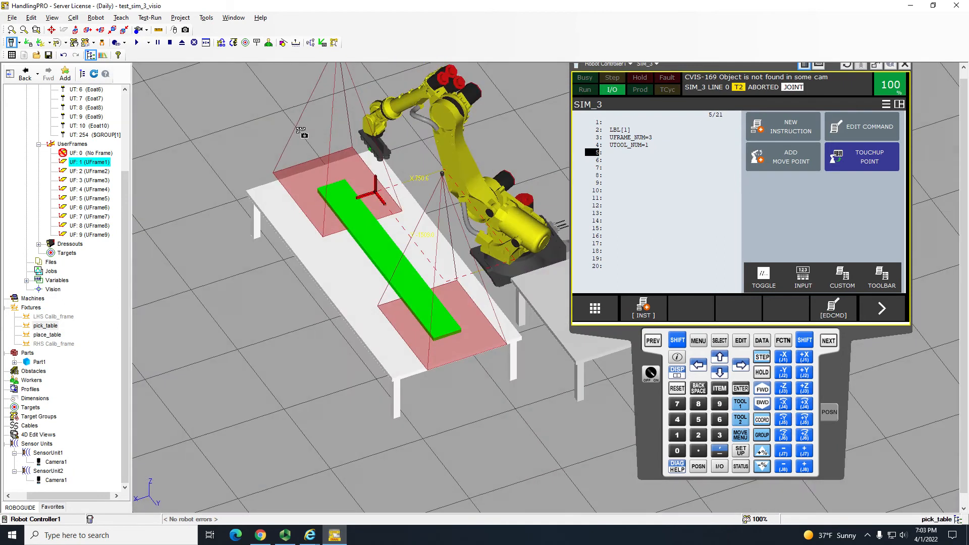
left_click(27, 42)
right_click_drag(376, 153, 348, 97)
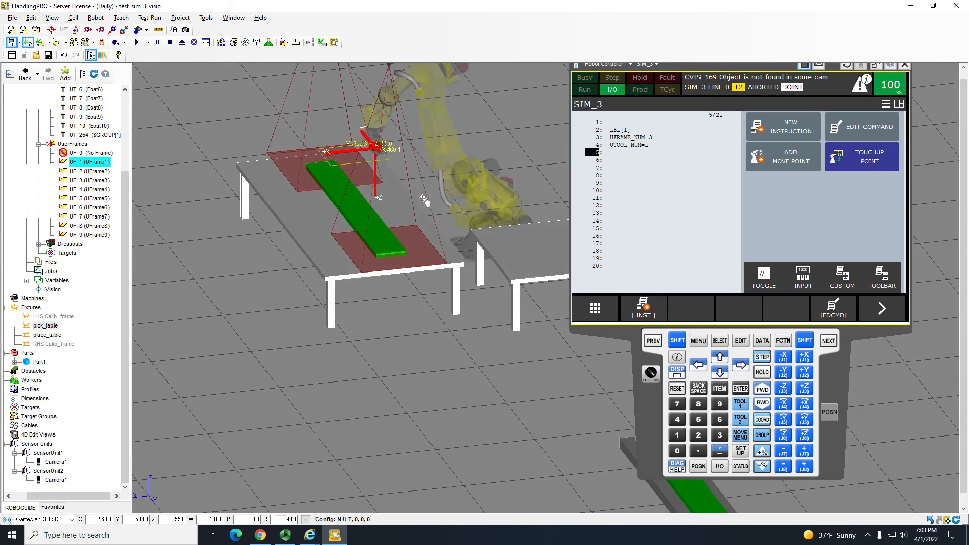
right_click_drag(409, 186, 390, 196)
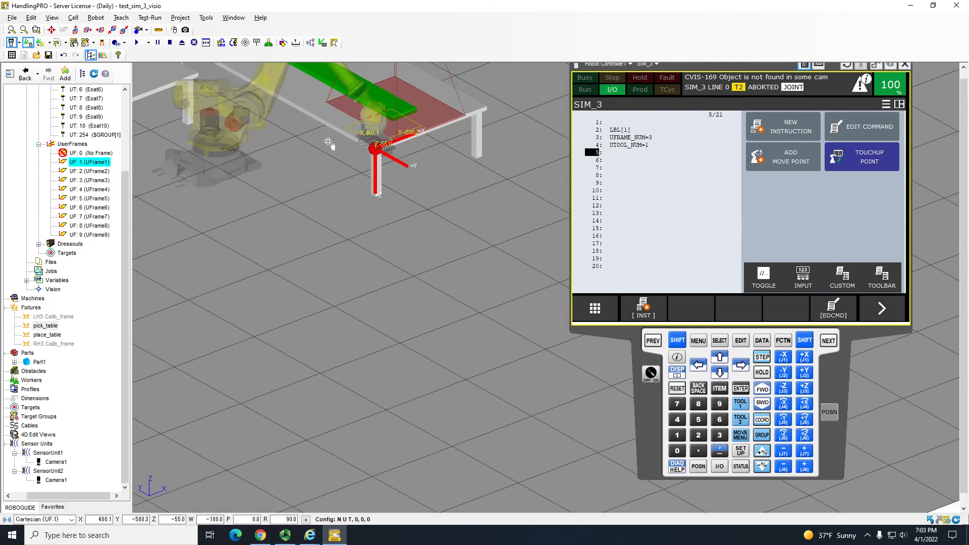
left_click(347, 139, "ctrl+shift")
right_click_drag(367, 150, 309, 177)
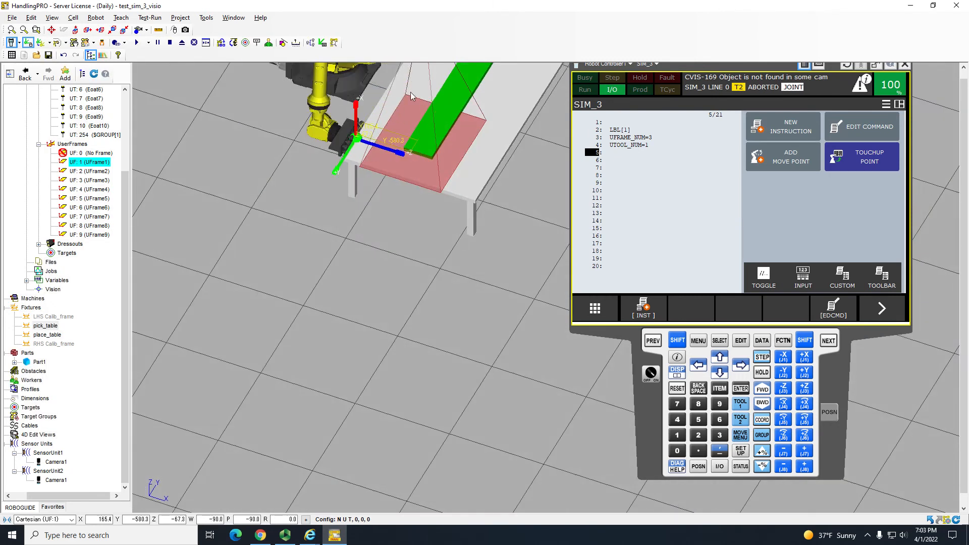
left_click(395, 77, "ctrl+shift")
right_click_drag(395, 75, 489, 226)
left_click_drag(489, 225, 450, 212)
right_click_drag(445, 207, 345, 158)
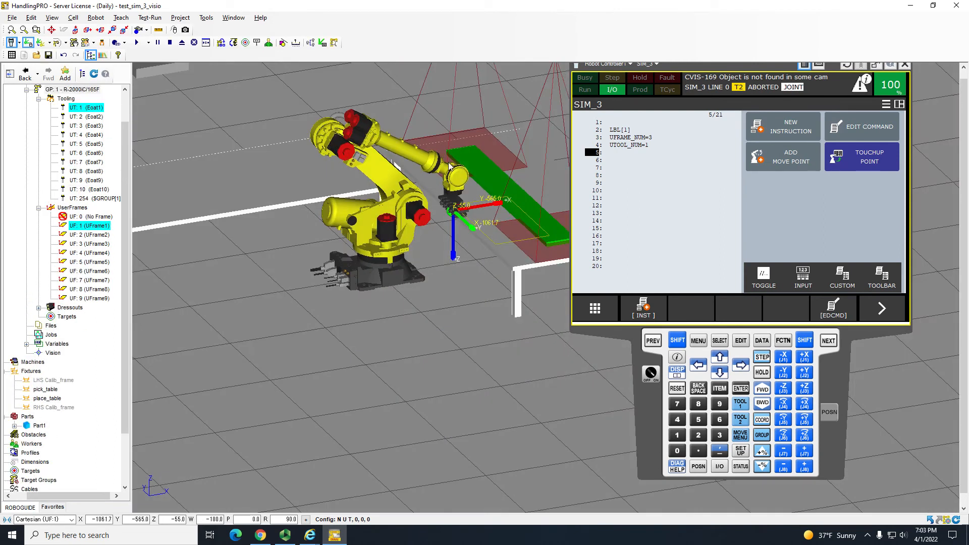
- Show the robot's joint jog handles and swing the wrist up until the tool pitch is about -81 degrees
left_click(73, 45)
right_click_drag(395, 187, 417, 186)
scroll(417, 186, "up", 5)
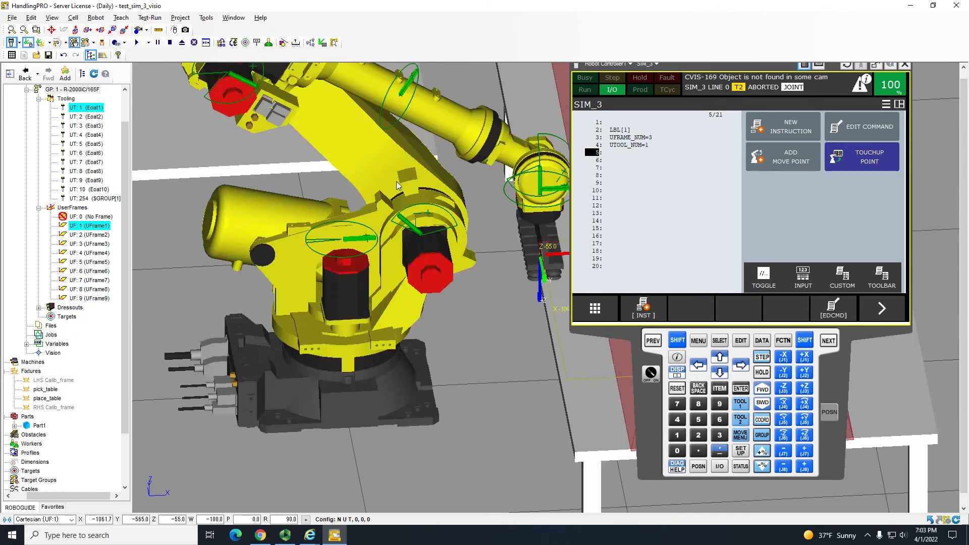
left_click(416, 185)
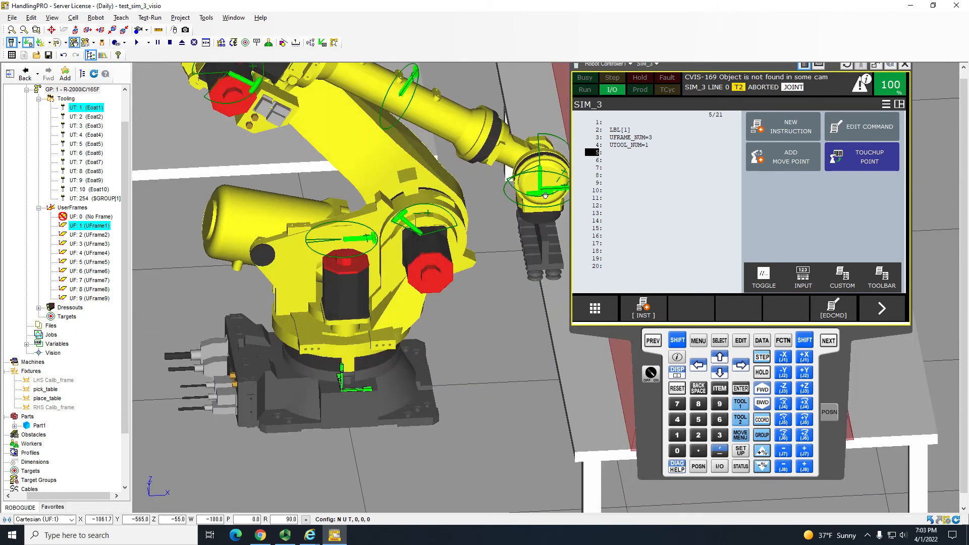
left_click_drag(541, 190, 476, 179)
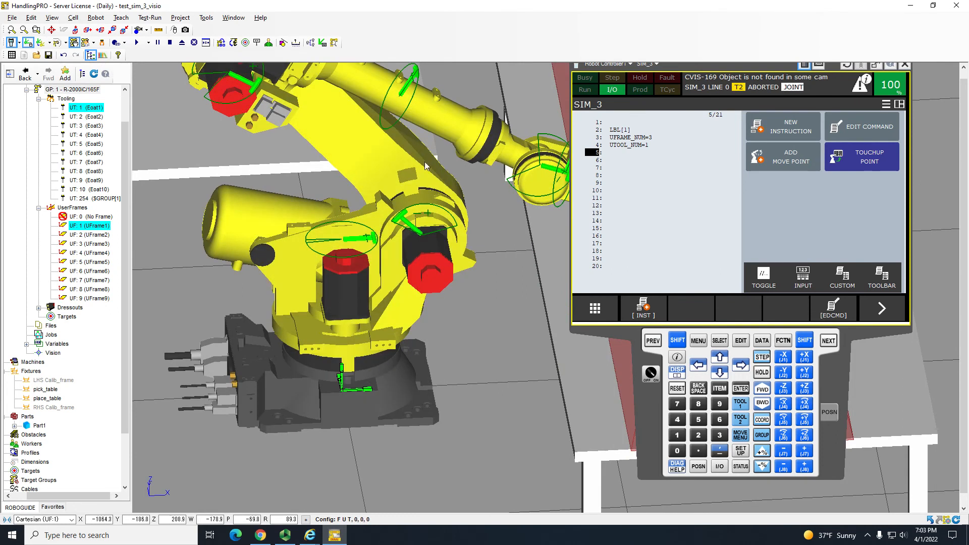
middle_click_drag(515, 138, 320, 135)
scroll(323, 133, "up", 3)
mouse_move(375, 187)
left_mouse_down()
mouse_move(375, 166)
mouse_move(377, 180)
left_mouse_up()
middle_click_drag(292, 148, 524, 191)
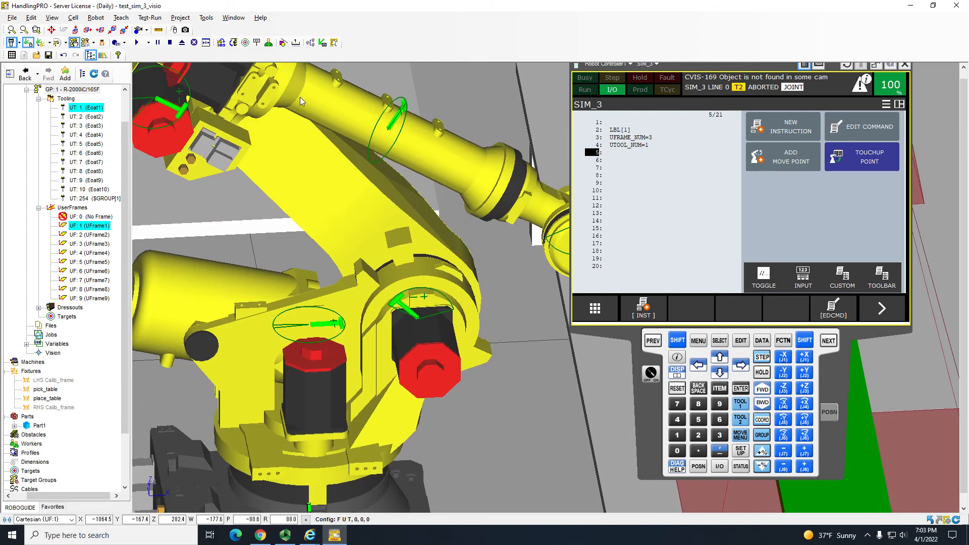
- Jog the joints to about X -1062, Y -531, Z 755 and record joint move P[1] at 100% FINE on line 5
scroll(327, 122, "down", 5)
left_click_drag(259, 126, 265, 105)
middle_click_drag(313, 101, 259, 278)
right_click_drag(272, 169, 350, 115)
left_click_drag(414, 177, 383, 229)
right_click_drag(384, 228, 416, 197)
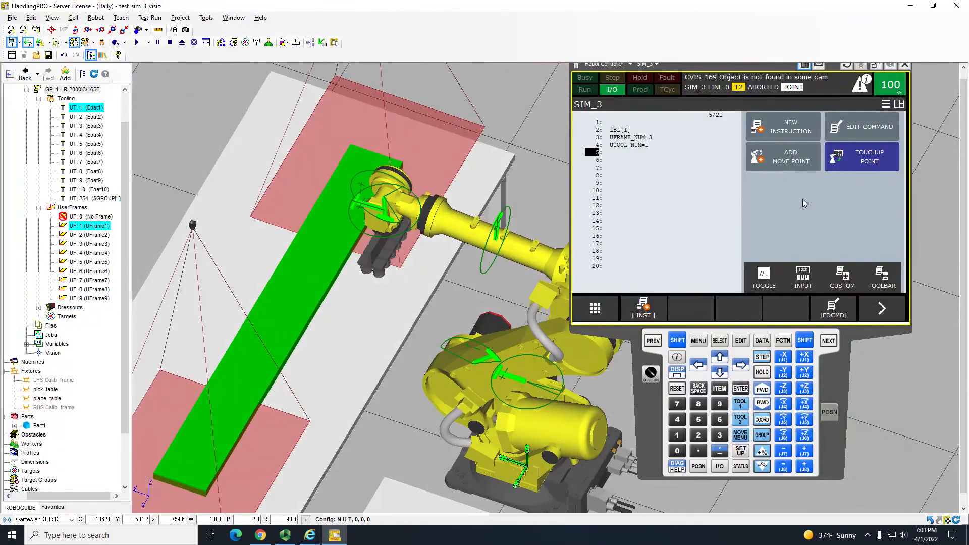
left_click(790, 161)
left_click(816, 156)
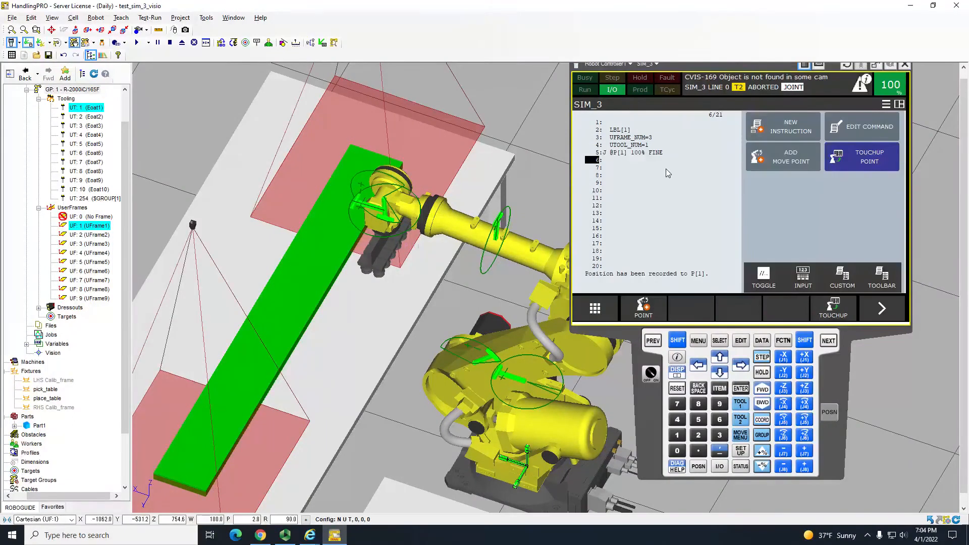
- Add a VISION RUN_FIND instruction for the SIM_3 vision process on line 6 of the program
right_click_drag(391, 217, 295, 233)
scroll(402, 207, "down", 3)
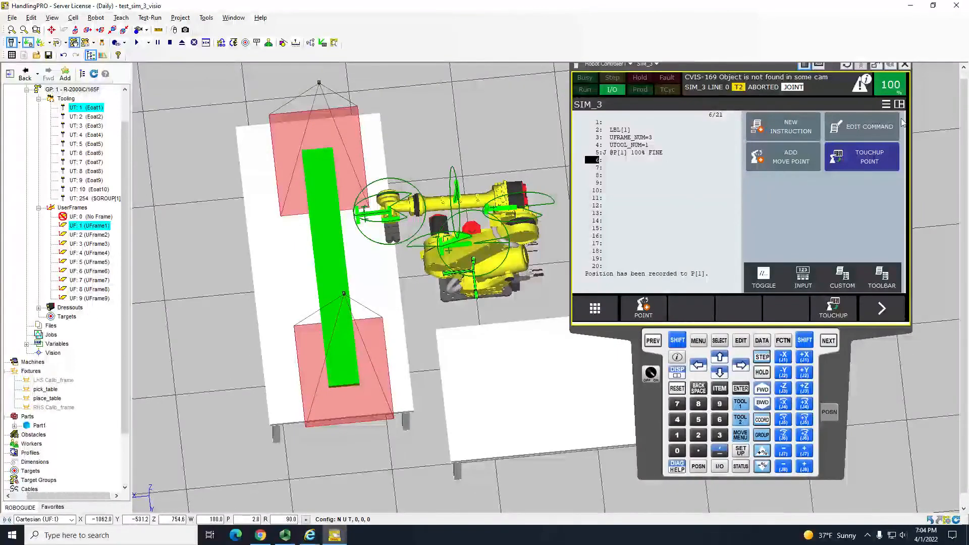
left_click(793, 127)
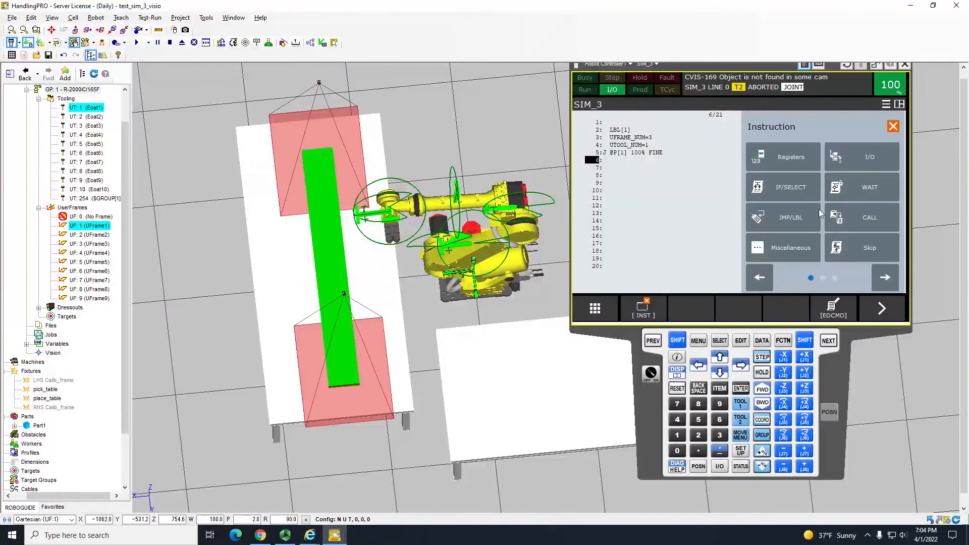
left_click(886, 276)
left_click(868, 190)
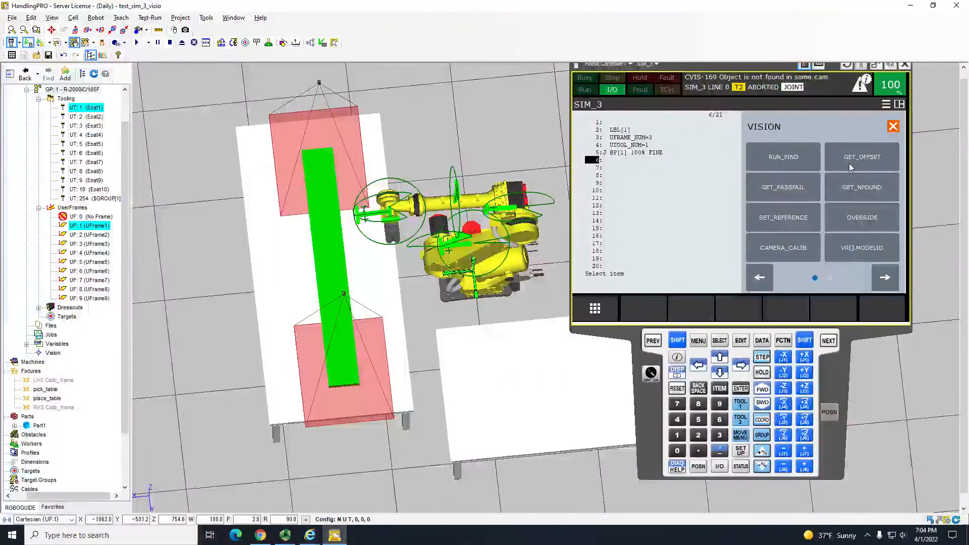
left_click(783, 157)
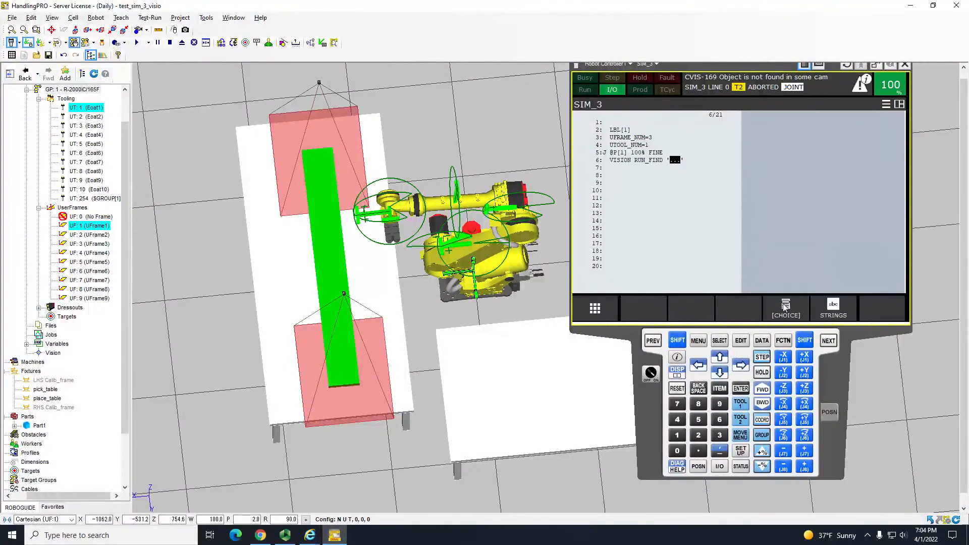
left_click(788, 195)
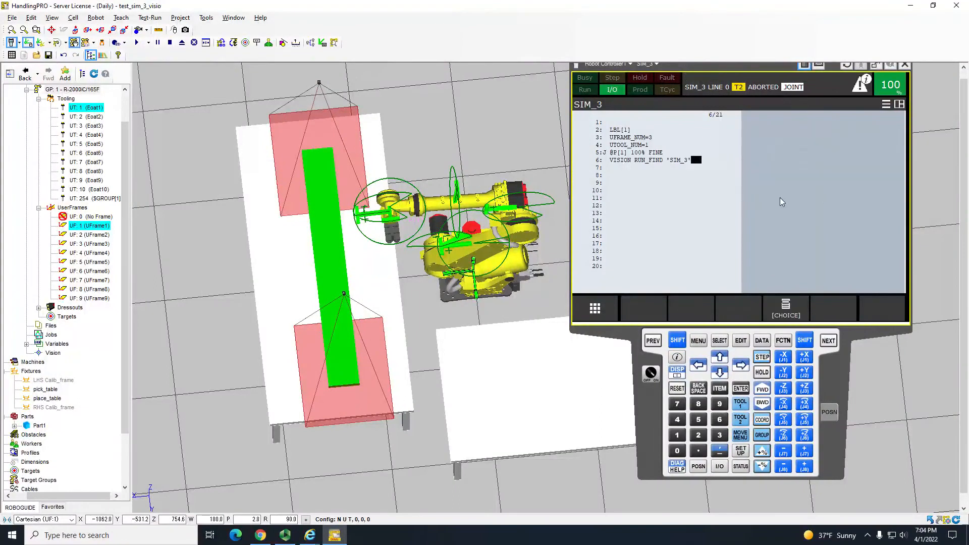
key("Down")
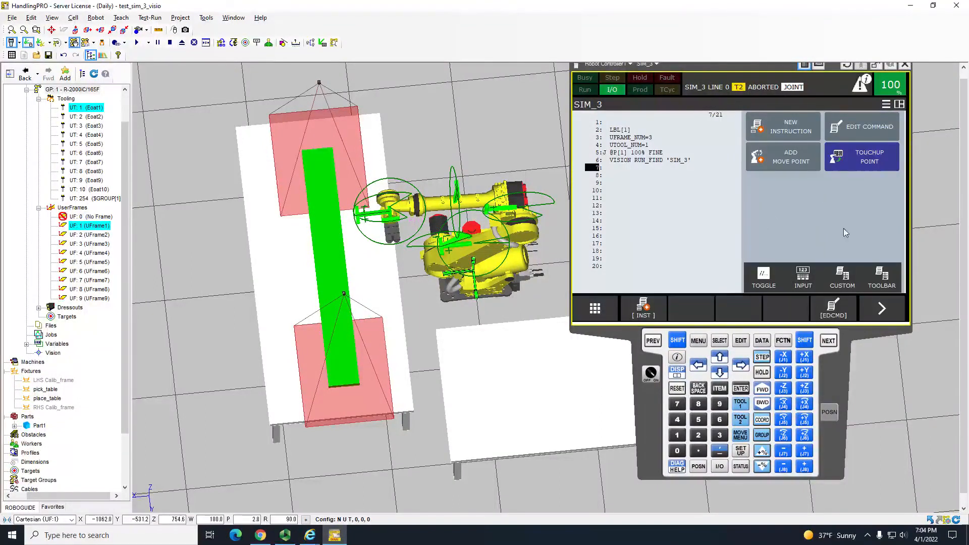
- Add a VISION GET_OFFSET instruction for SIM_3 on line 7, using VR[1] and JMP LBL[99]
left_click(796, 135)
left_click(893, 277)
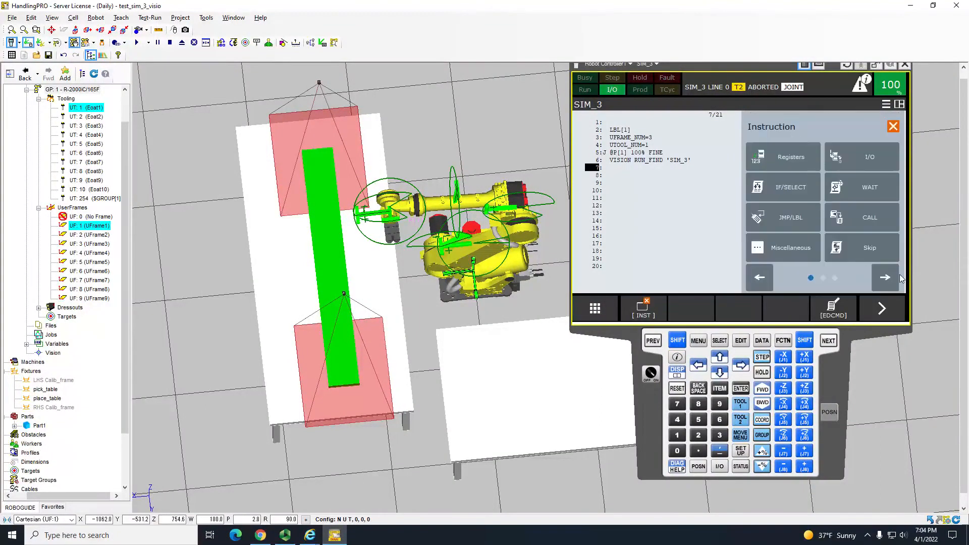
left_click(863, 188)
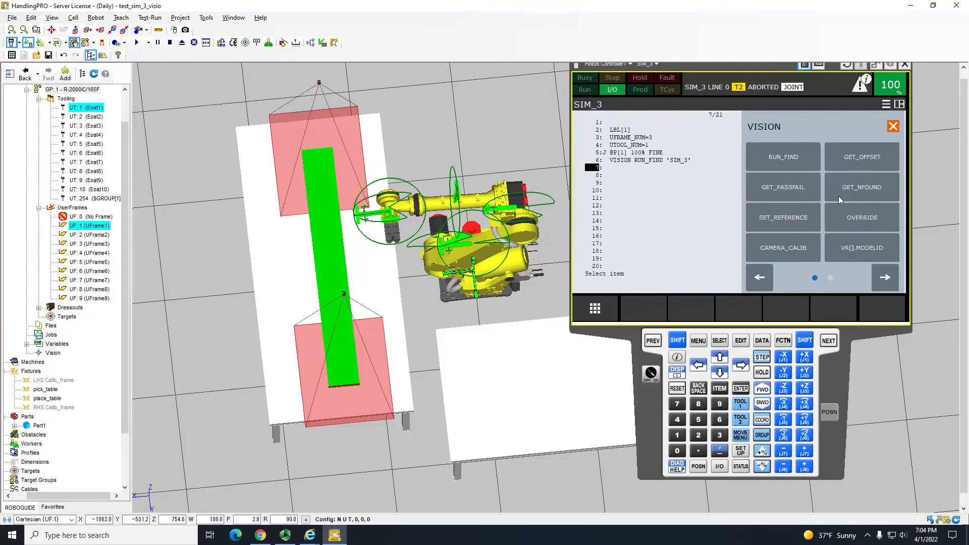
left_click(860, 157)
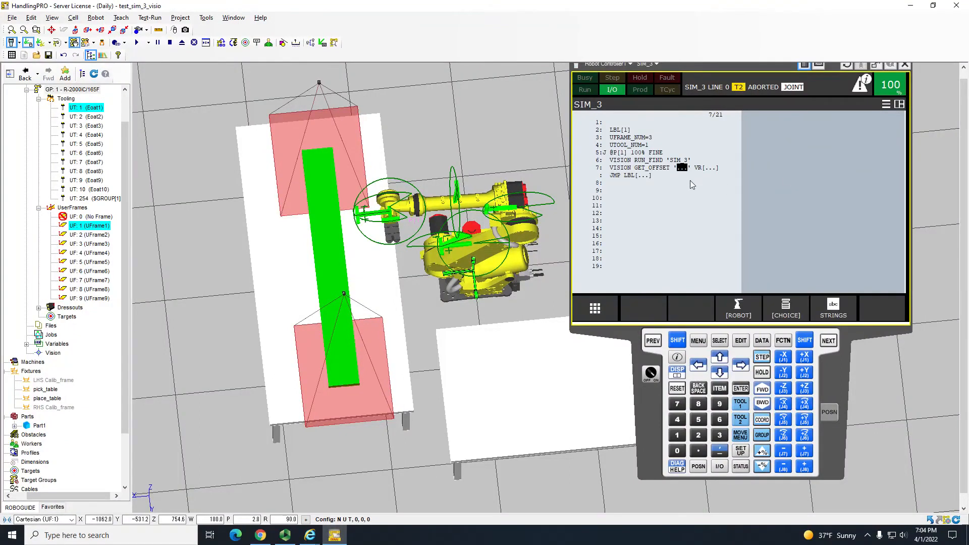
left_click(786, 306)
left_click(791, 188)
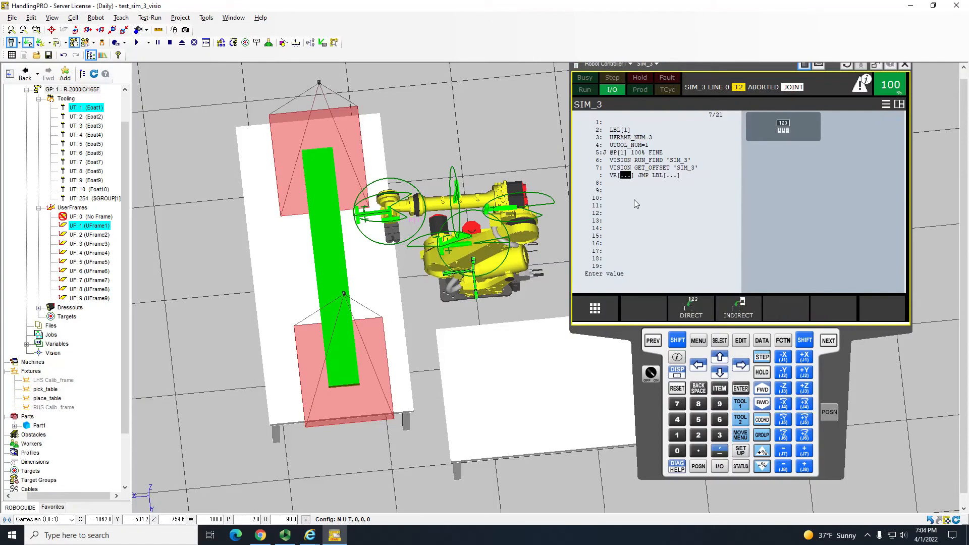
type("1")
key("Return")
type("99")
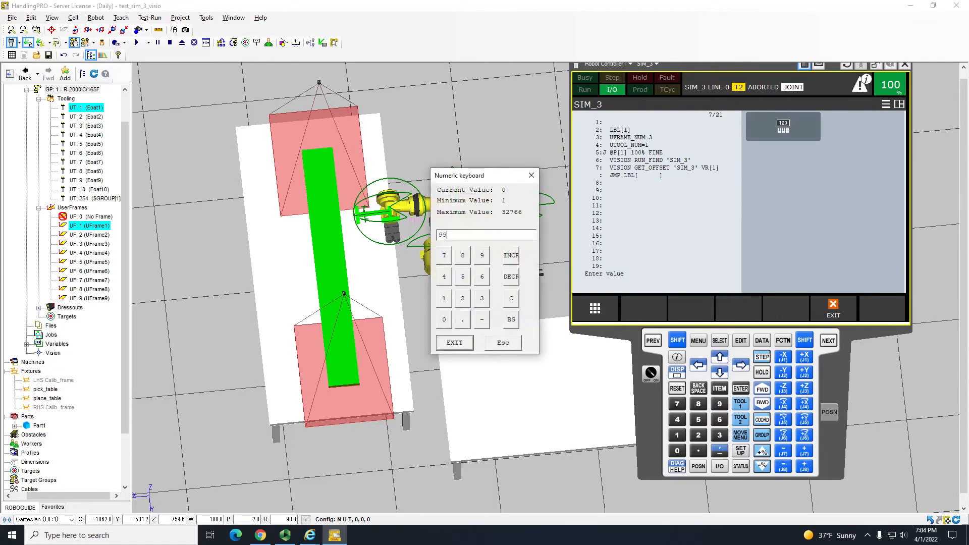
left_click(457, 342)
- Add the label instruction LBL[99] on line 15 of the program
key("Down")
key("Down")
key("Down")
key("Down")
key("Down")
key("Down")
key("Down")
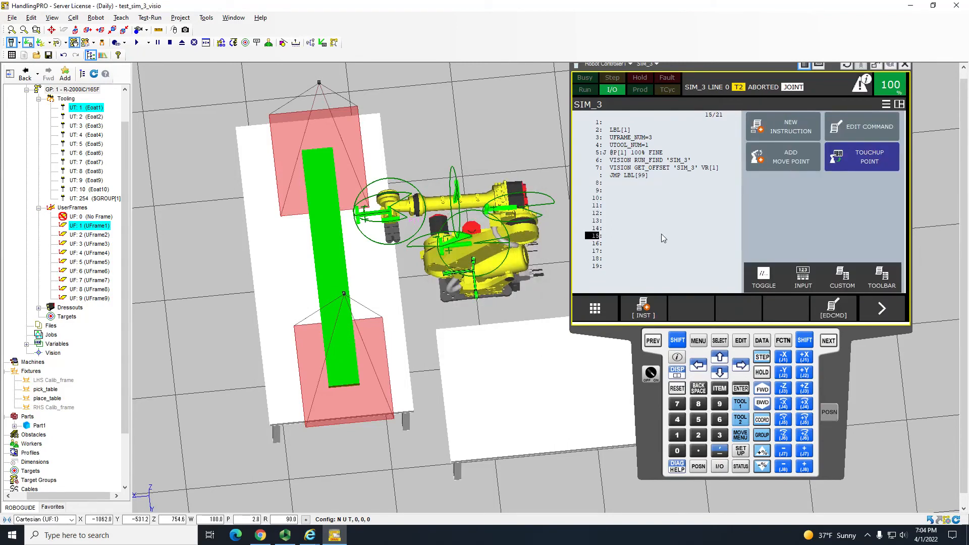
left_click(804, 131)
left_click(802, 217)
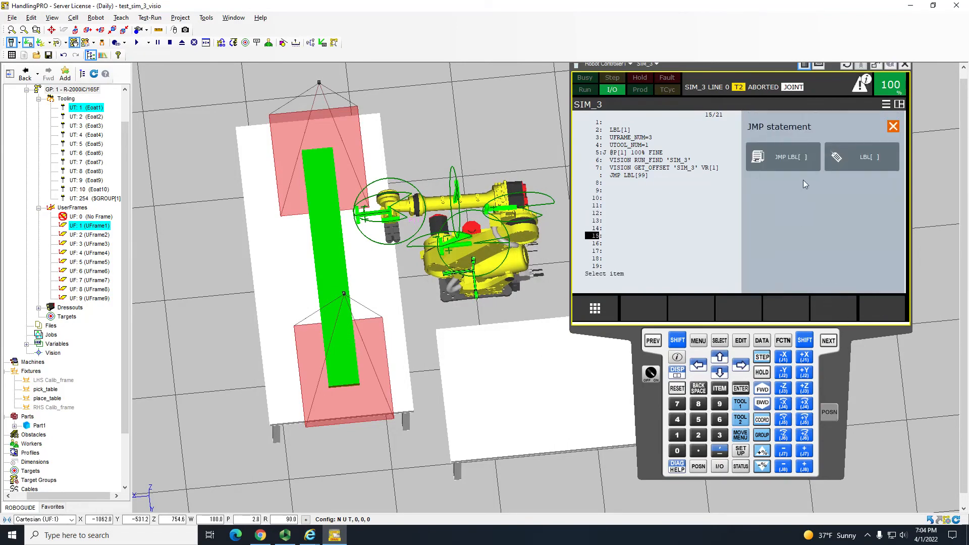
left_click(844, 161)
type("99")
key("Return")
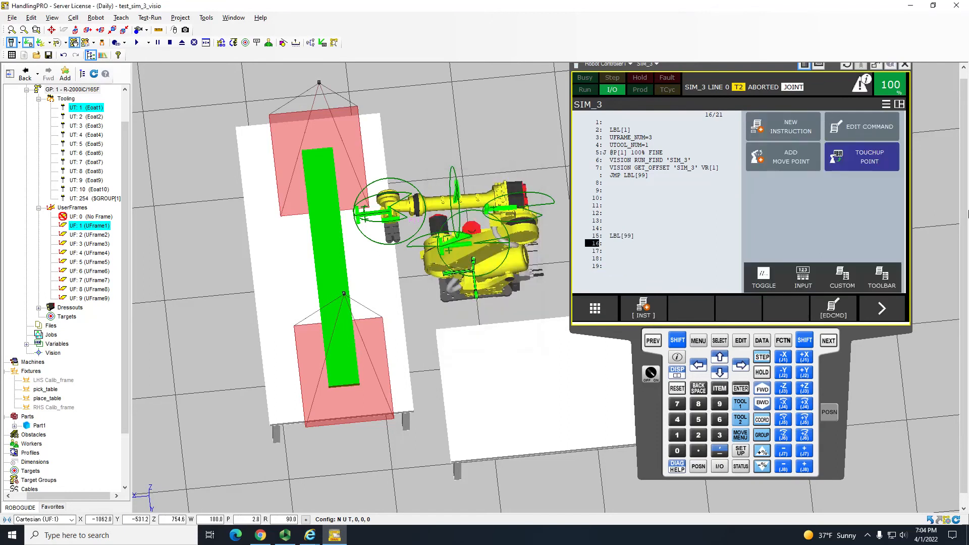
- Return the program cursor to the empty lines just below the GET_OFFSET instruction
key("Up")
key("Up")
key("Up")
key("Up")
key("Up")
key("Up")
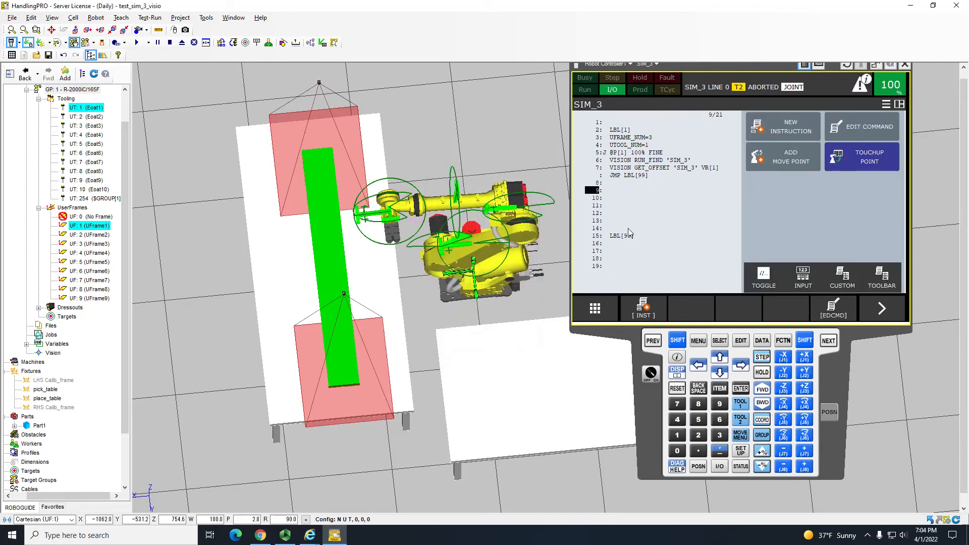
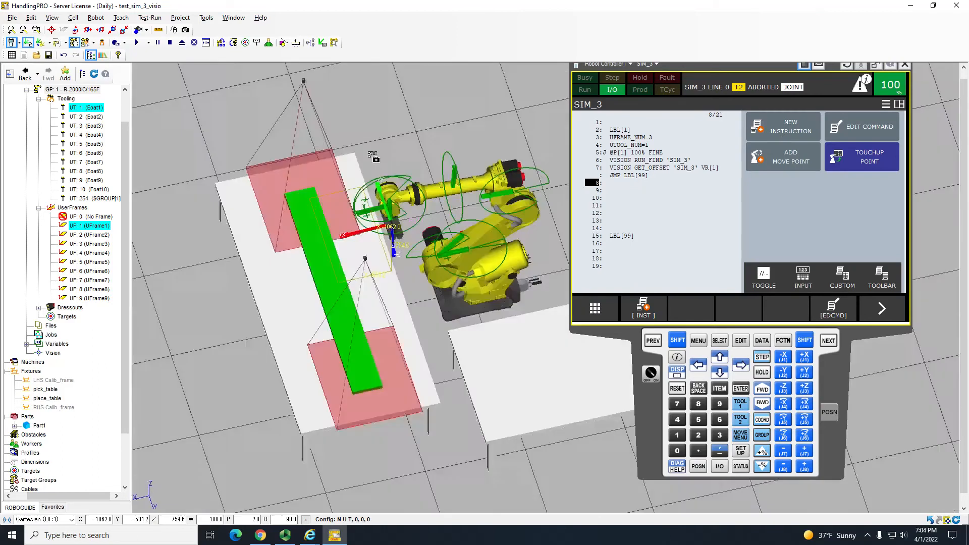
right_click_drag(344, 194, 422, 287)
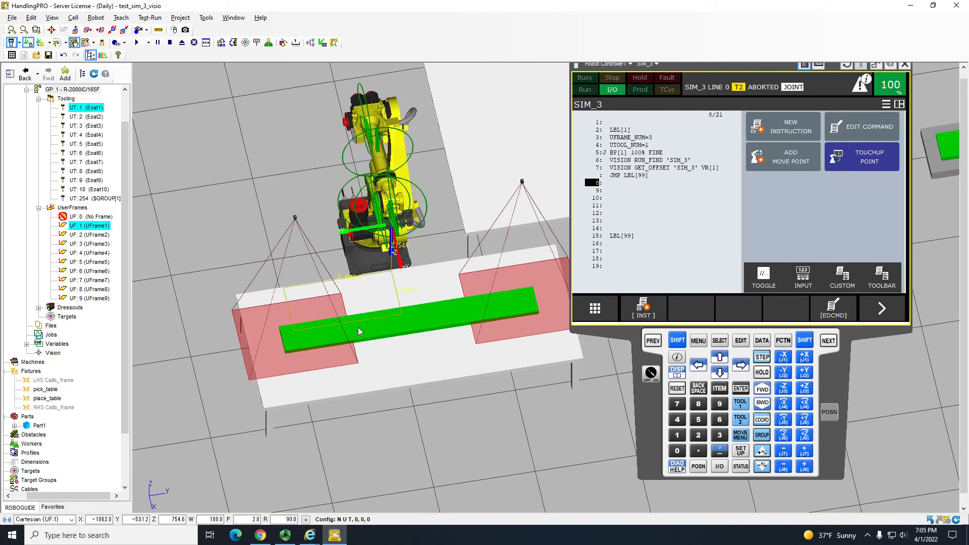
double_click(393, 373)
left_click(197, 267)
left_click(201, 284)
left_click(163, 164)
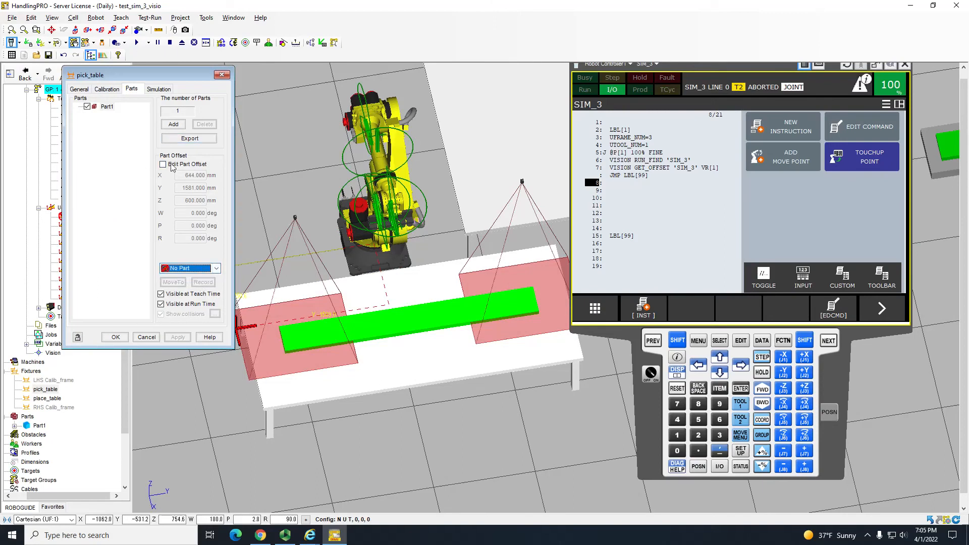
left_click(163, 164)
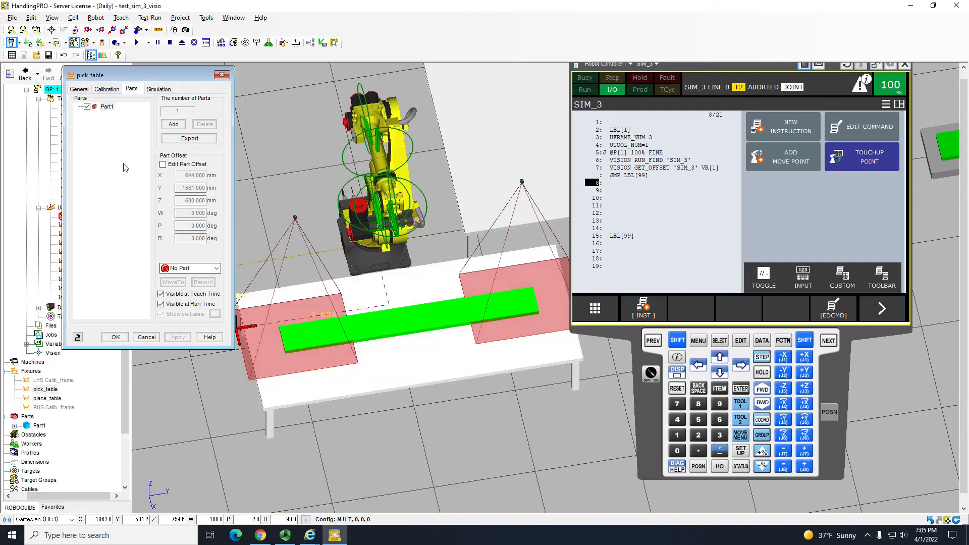
left_click(105, 106)
left_click(206, 270)
left_click(205, 276)
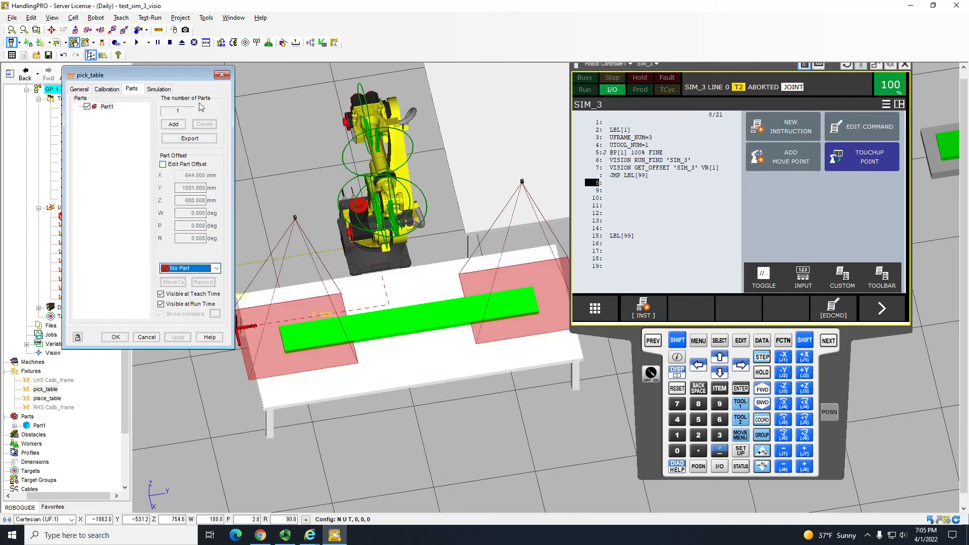
left_click(221, 75)
scroll(353, 305, "down", 5)
scroll(353, 306, "up", 6)
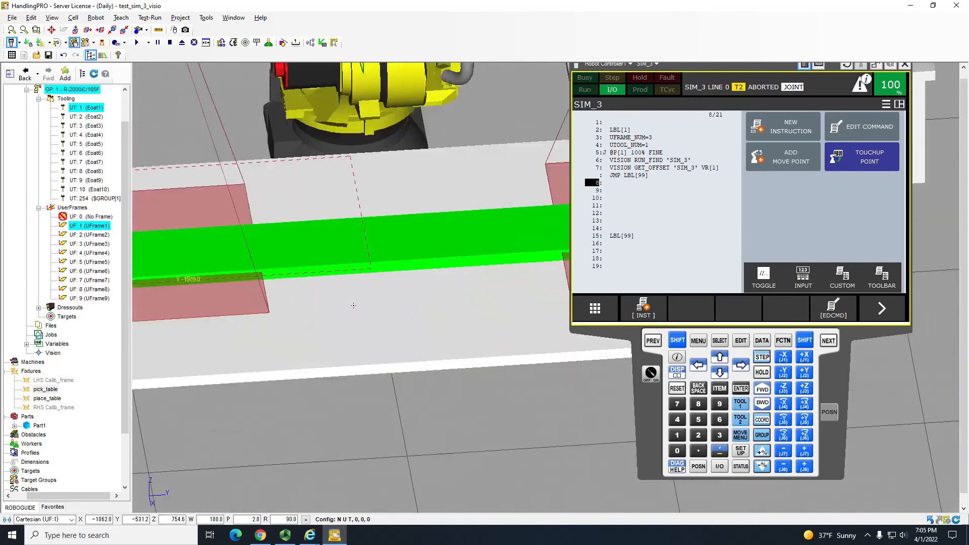
double_click(353, 306)
left_click(166, 166)
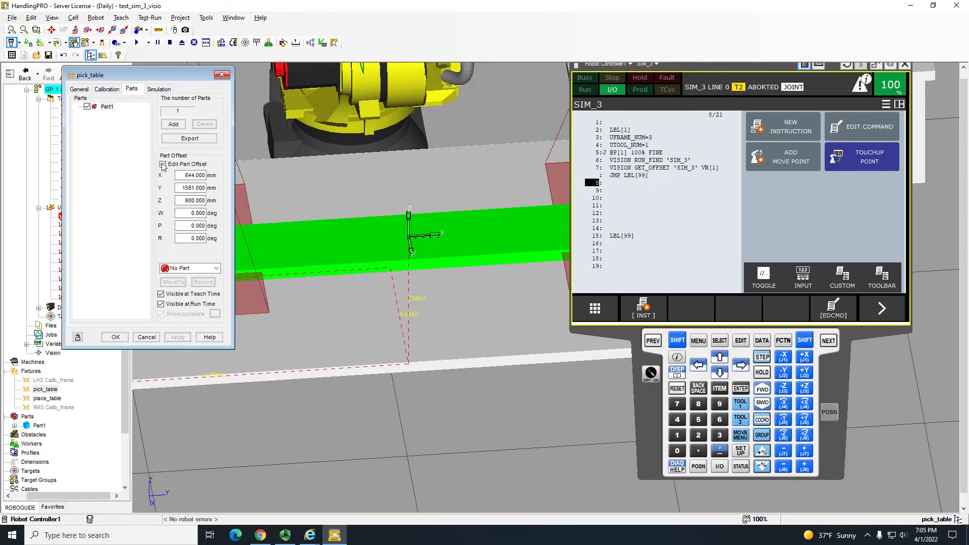
left_click(214, 270)
left_click(213, 273)
left_click(148, 338)
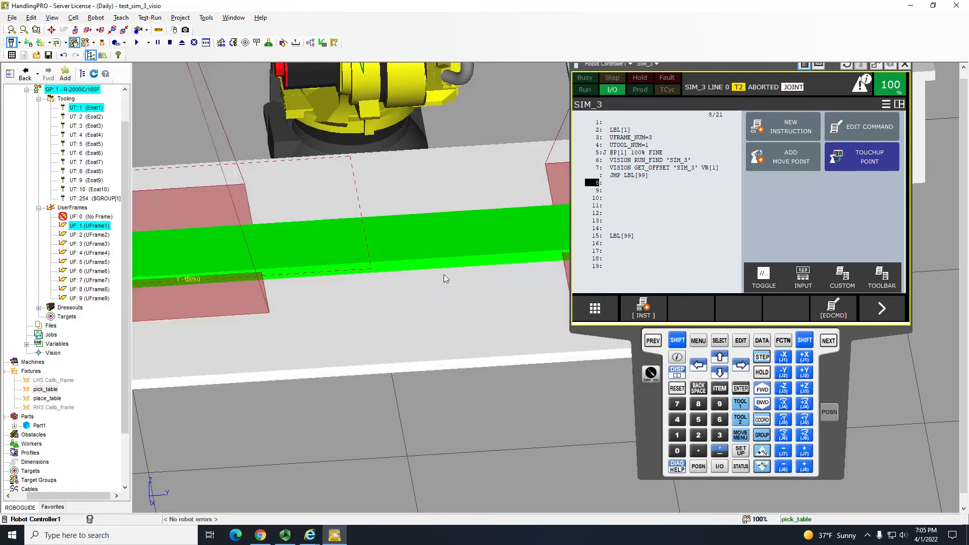
- Open the properties of the Eoat1 tool and review its UTOOL, MoveTo and Parts settings
scroll(424, 286, "down", 5)
right_click_drag(328, 202, 391, 161)
scroll(390, 152, "up", 5)
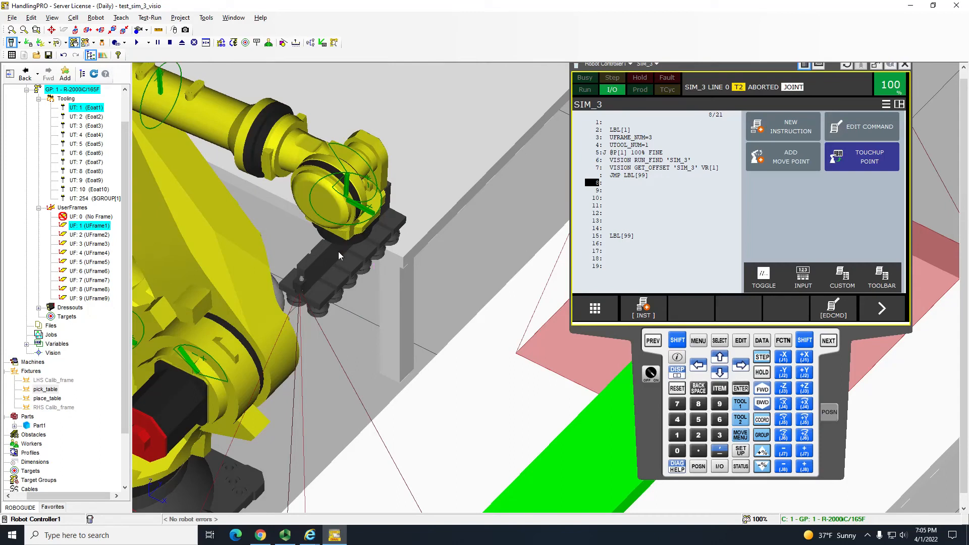
double_click(326, 271)
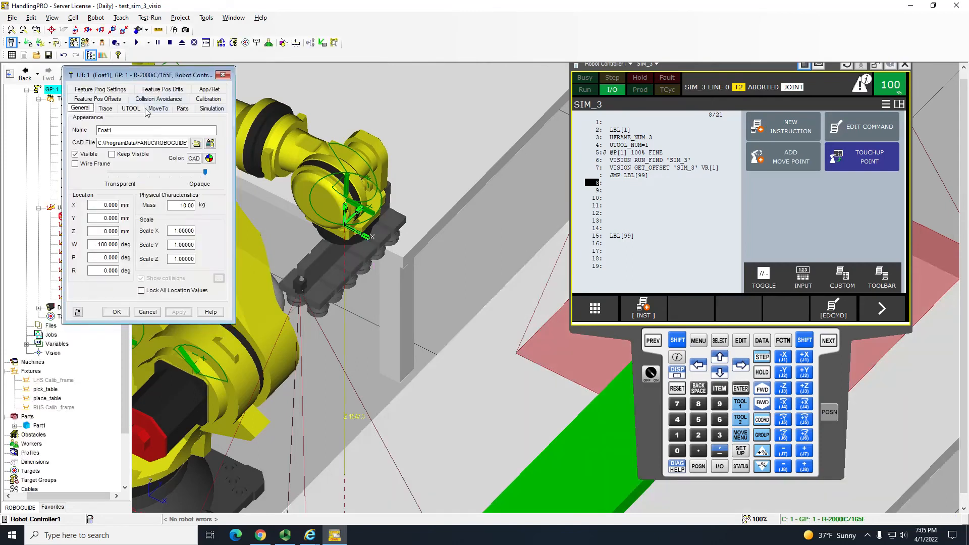
left_click(138, 109)
left_click(152, 131)
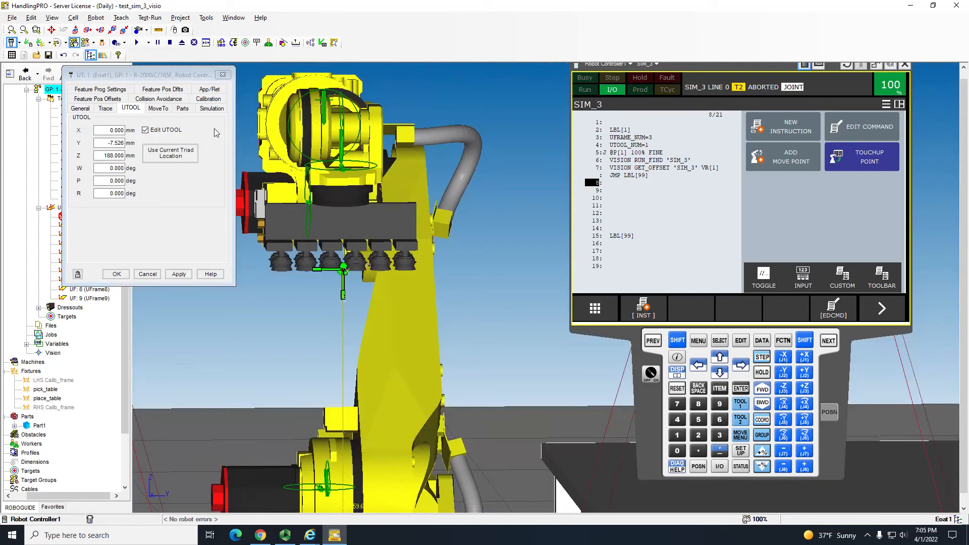
left_click(156, 109)
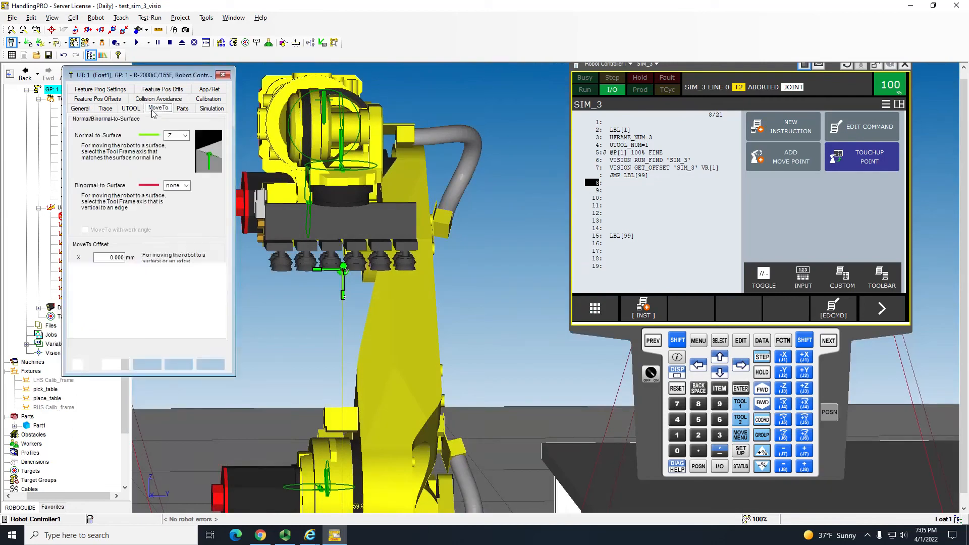
left_click(183, 109)
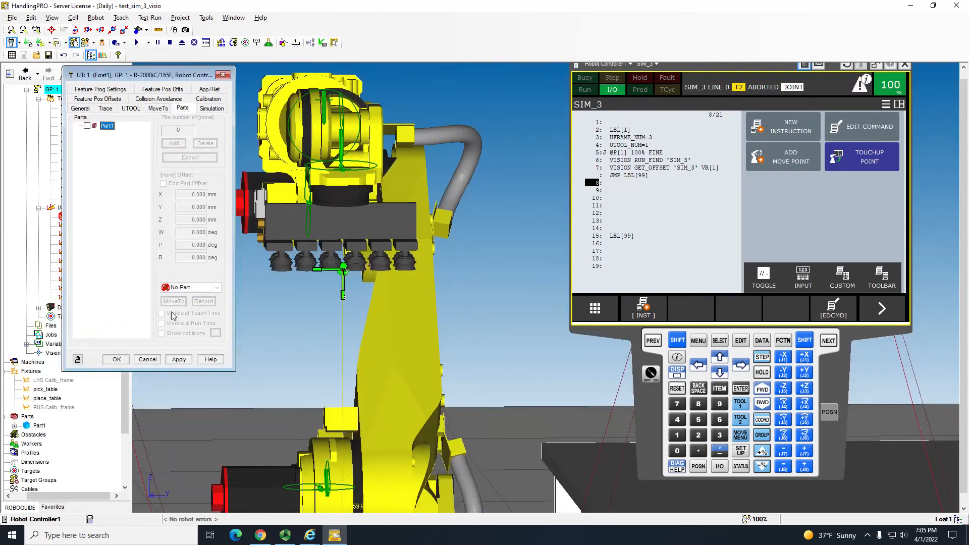
left_click(179, 359)
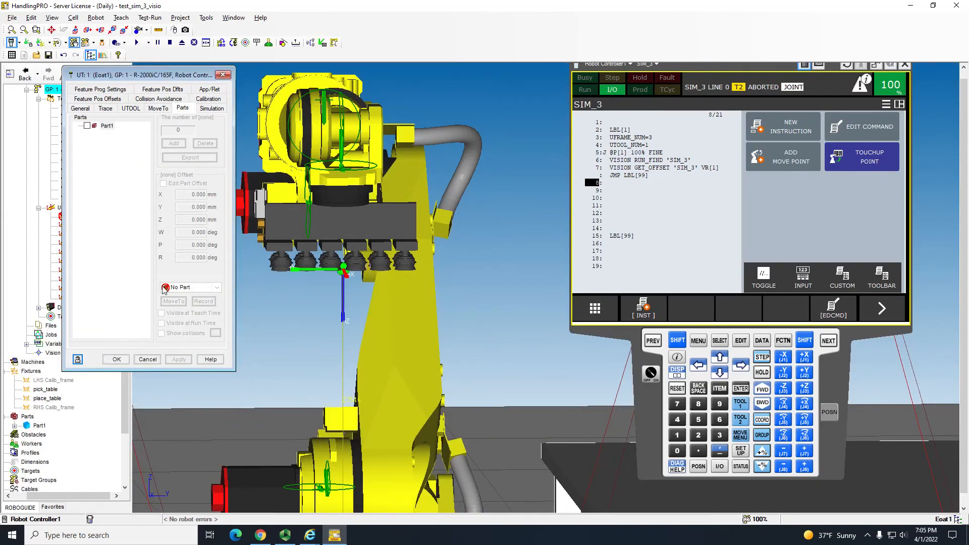
- Assign Part1 to the Eoat1 tool and apply the change
scroll(299, 258, "down", 5)
right_click_drag(306, 248, 335, 306)
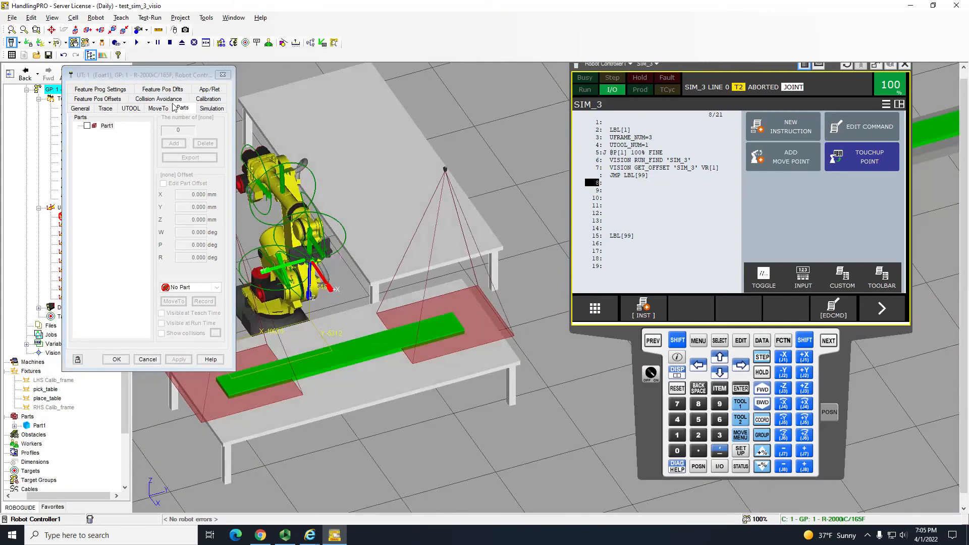
left_click(87, 126)
left_click(179, 359)
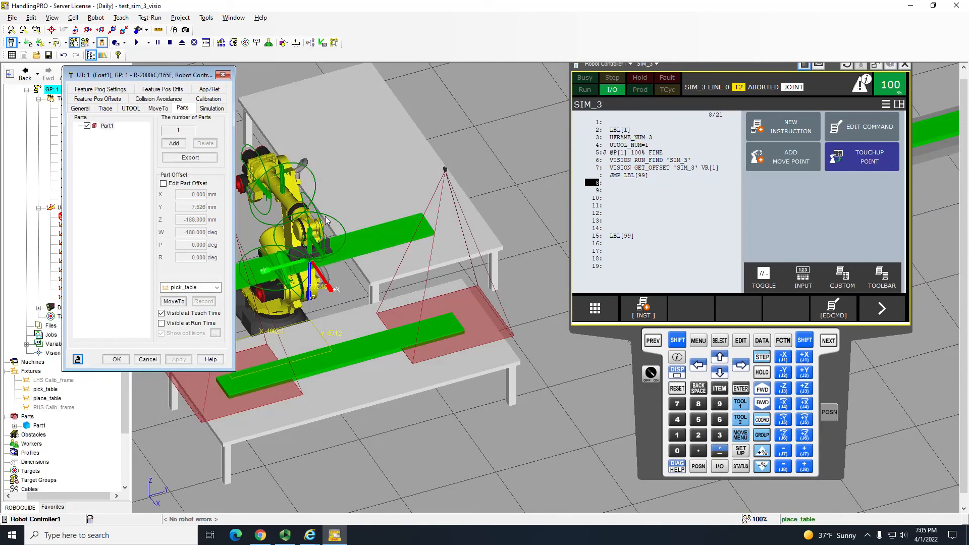
- Compare the origin orientation of Part1 on the pick table with that of Part1 on the gripper
scroll(358, 218, "up", 5)
scroll(358, 218, "down", 5)
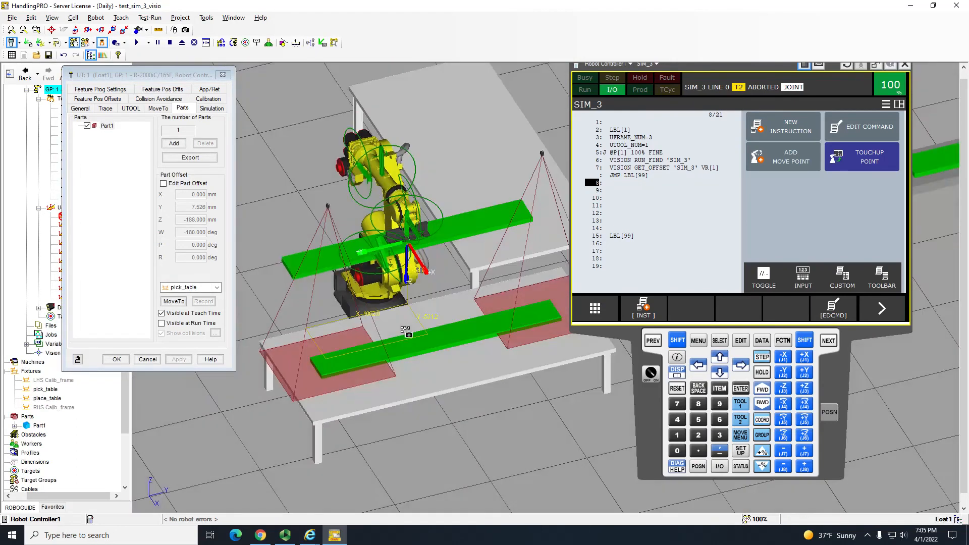
double_click(469, 362)
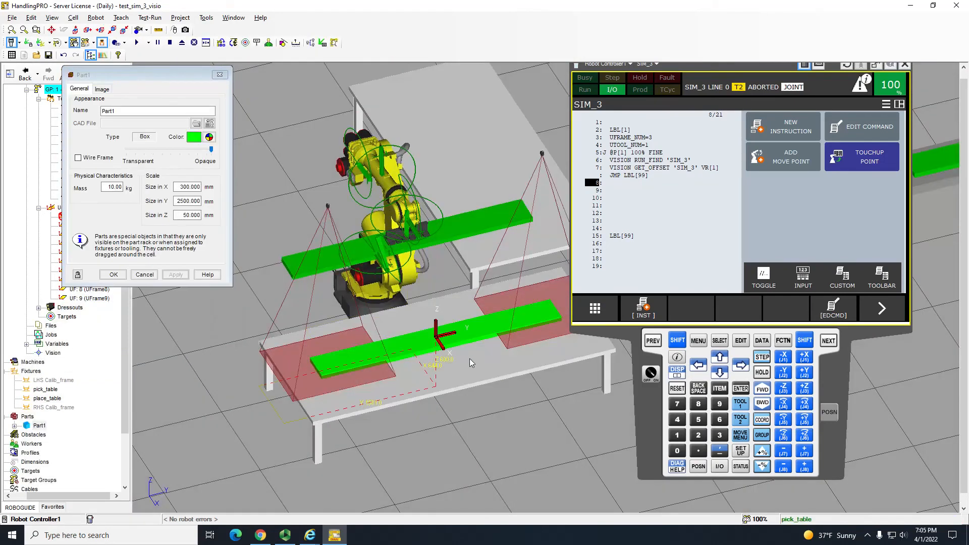
left_click(451, 237)
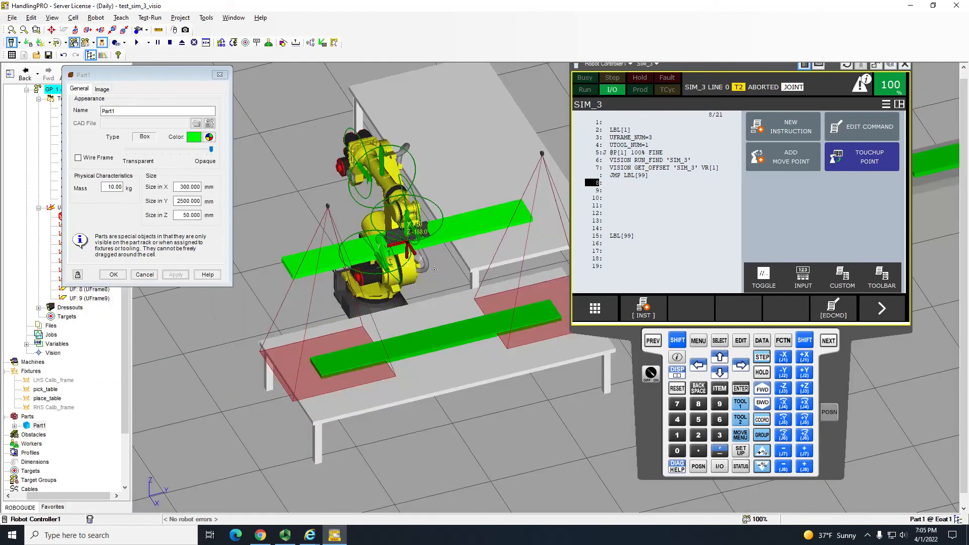
left_click(456, 349)
left_click(434, 235)
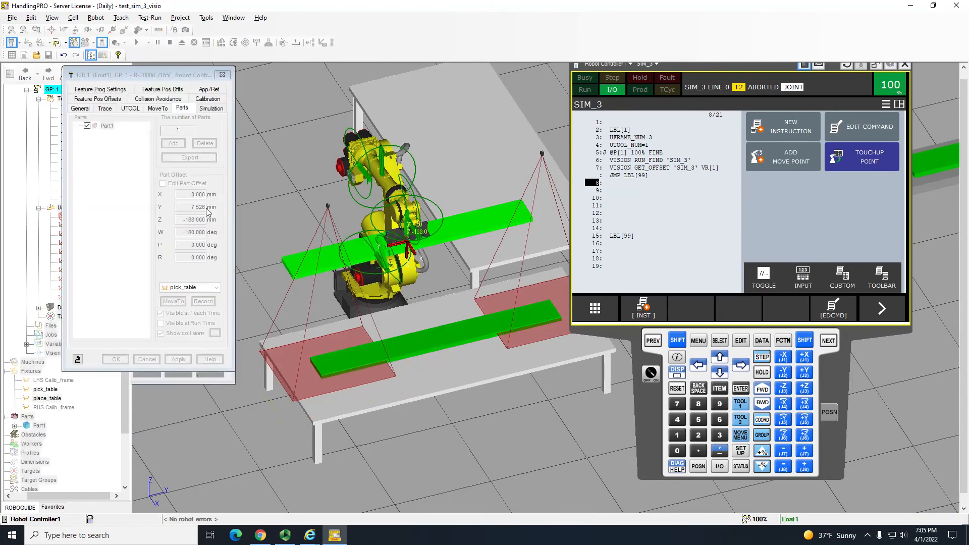
- Enable part offset editing for Part1 on Eoat1, try an R rotation of 90 degrees, and set R back to 0
left_click(163, 184)
double_click(191, 258)
type("90")
key("Return")
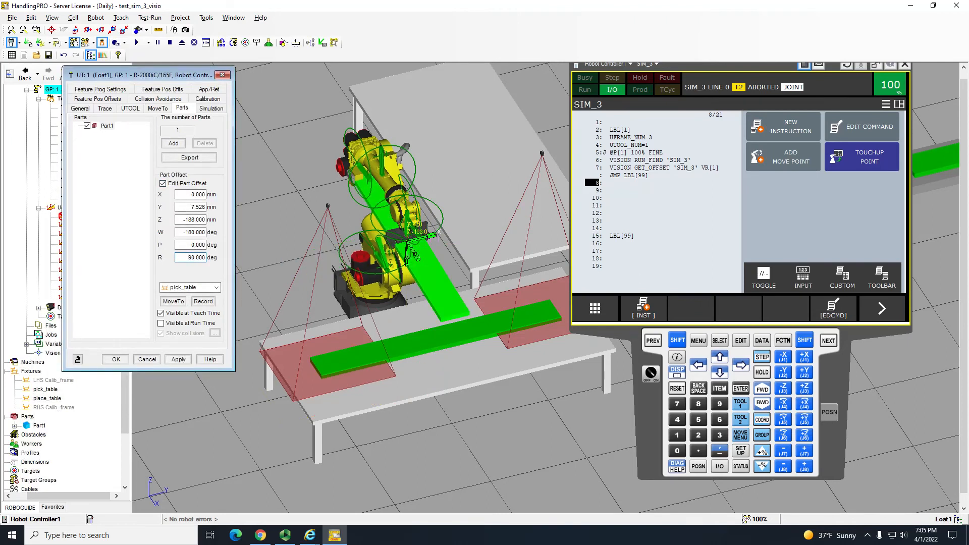
double_click(192, 258)
type("0")
key("Return")
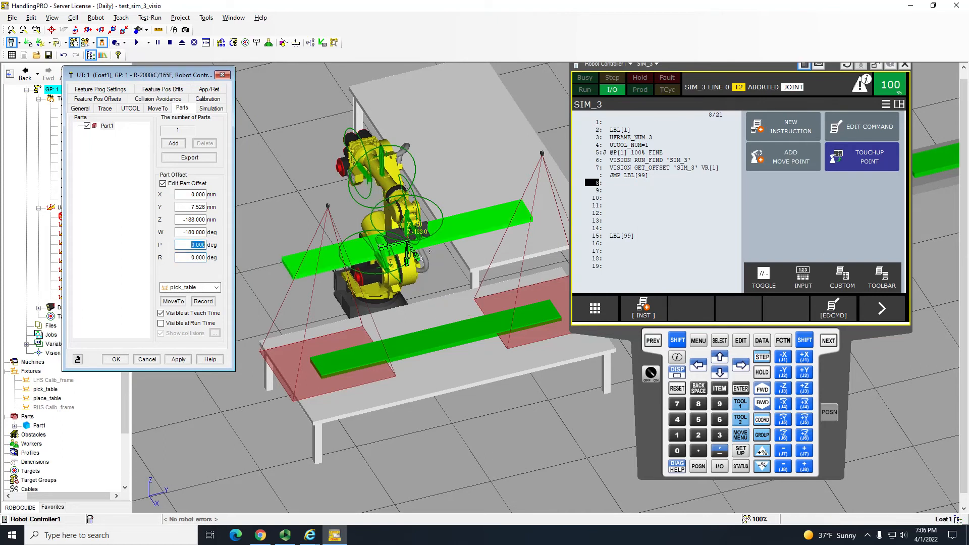
- Try P rotations of 90 and 180 degrees for Part1's offset on Eoat1, and return P to 0
type("90")
key("Return")
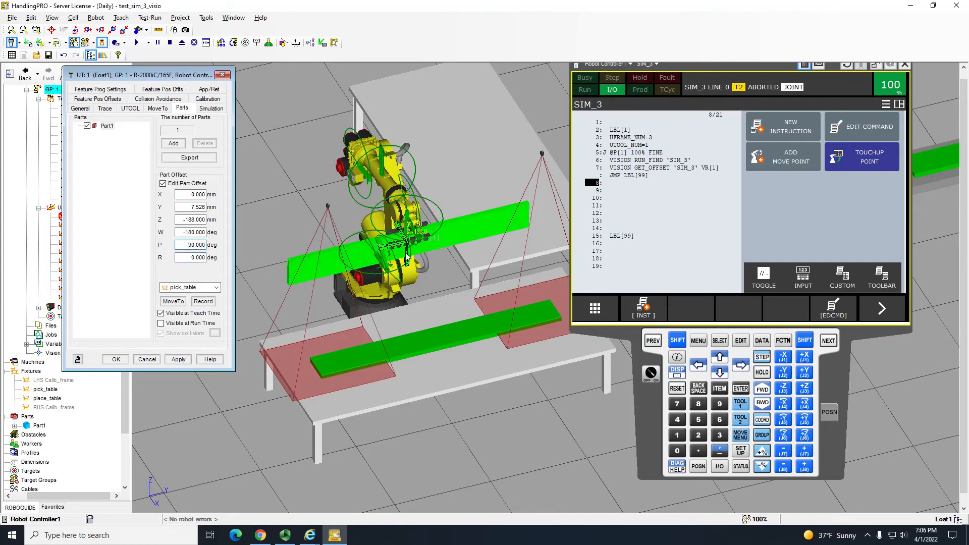
double_click(188, 246)
type("180")
key("Return")
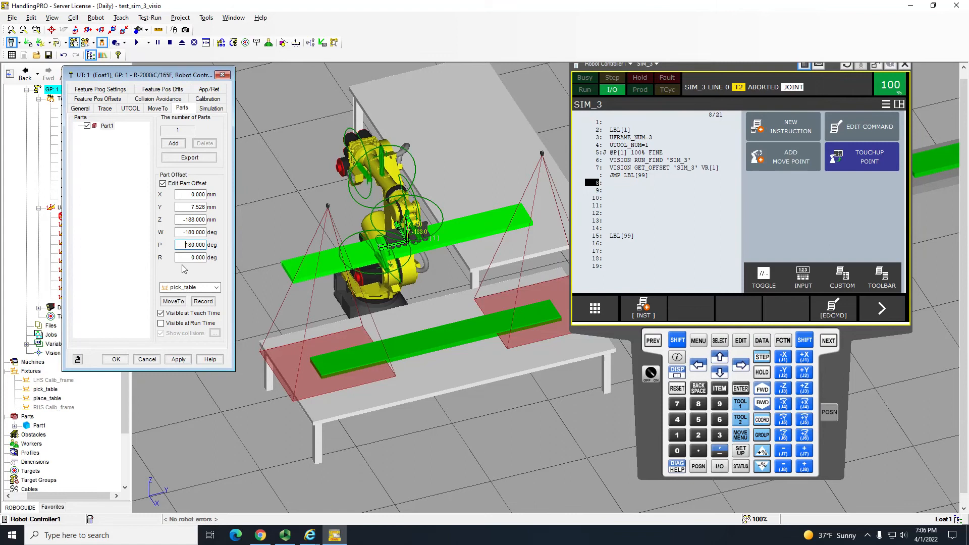
double_click(189, 245)
left_click(179, 359)
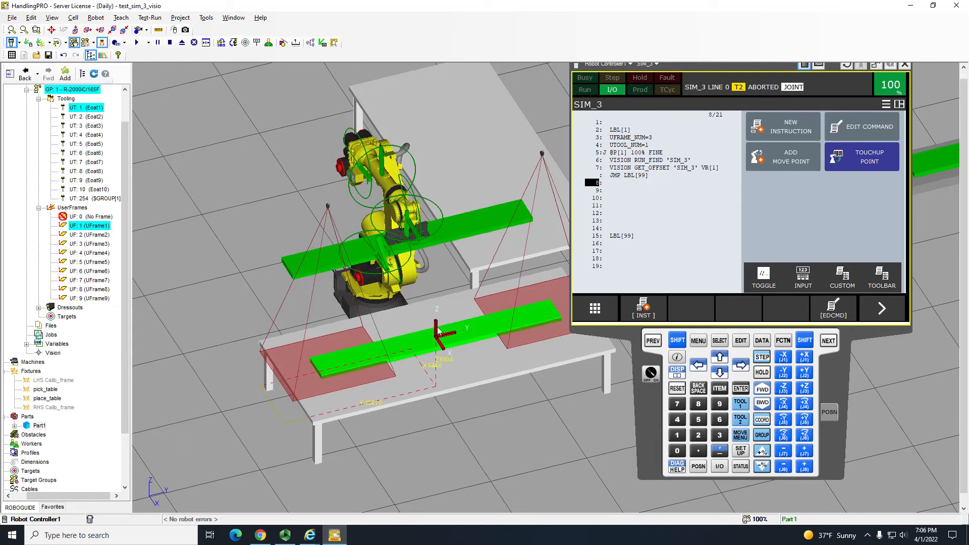
- Compare the origin of the gripper part with the table part again and check Part1's size settings
left_click(396, 253)
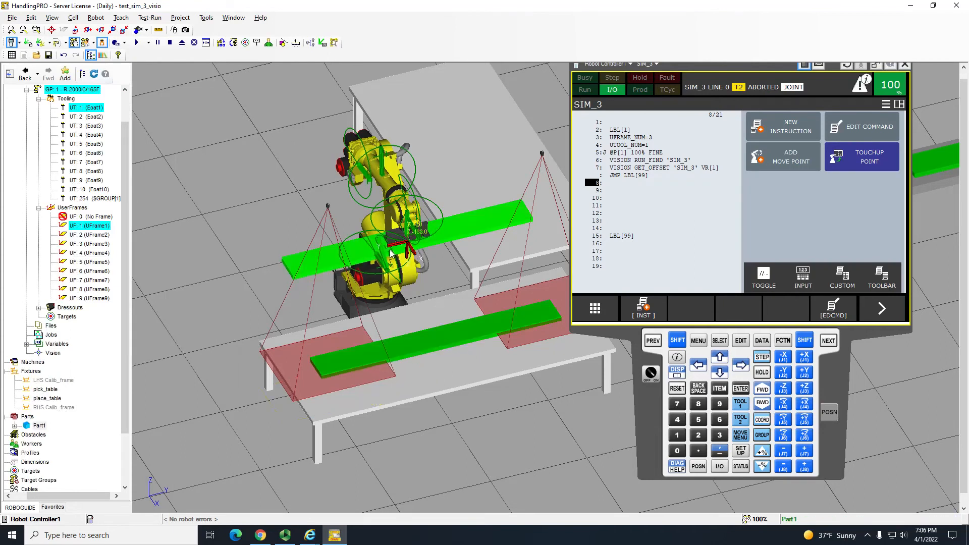
double_click(323, 260)
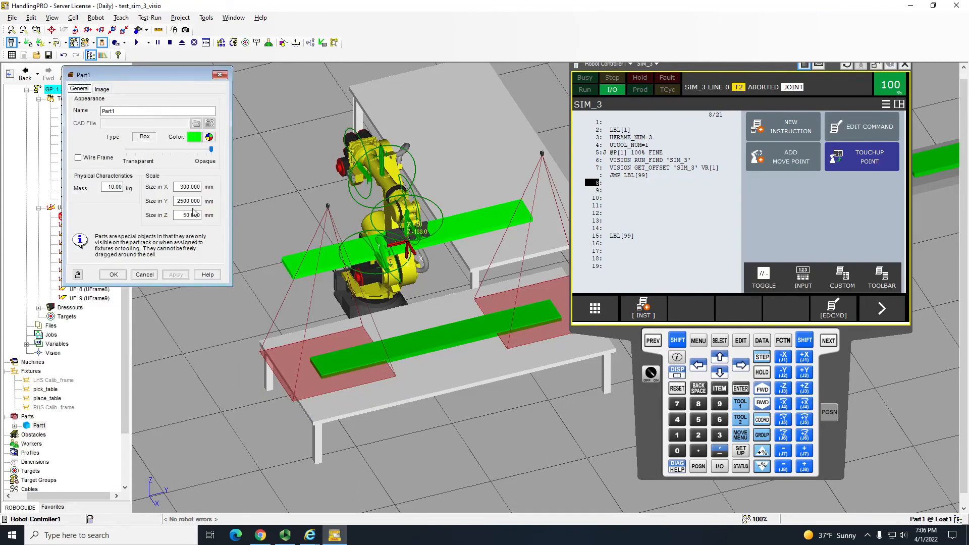
left_click(147, 276)
- Try a W rotation of -90 degrees for Part1's offset on Eoat1, set W to 0 degrees, and compare both part origins
double_click(395, 232)
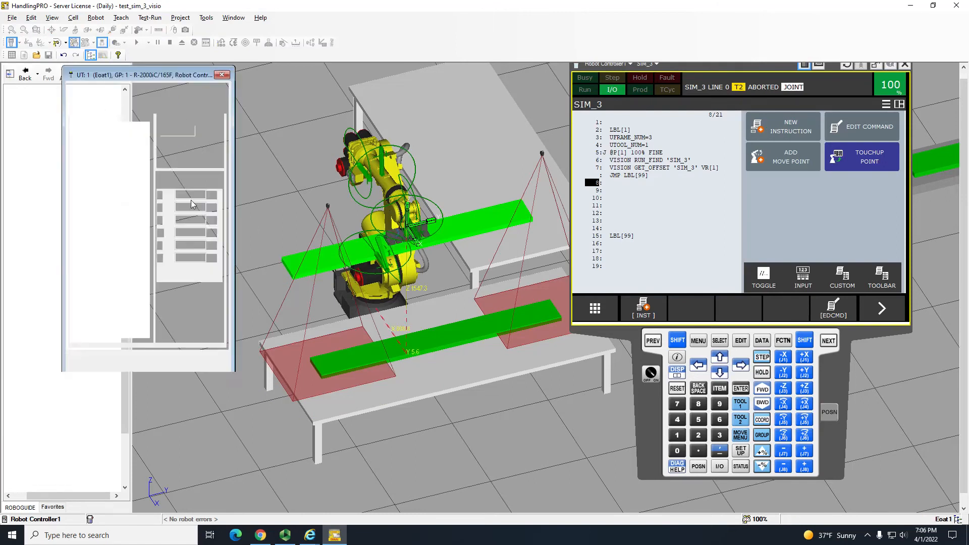
double_click(184, 232)
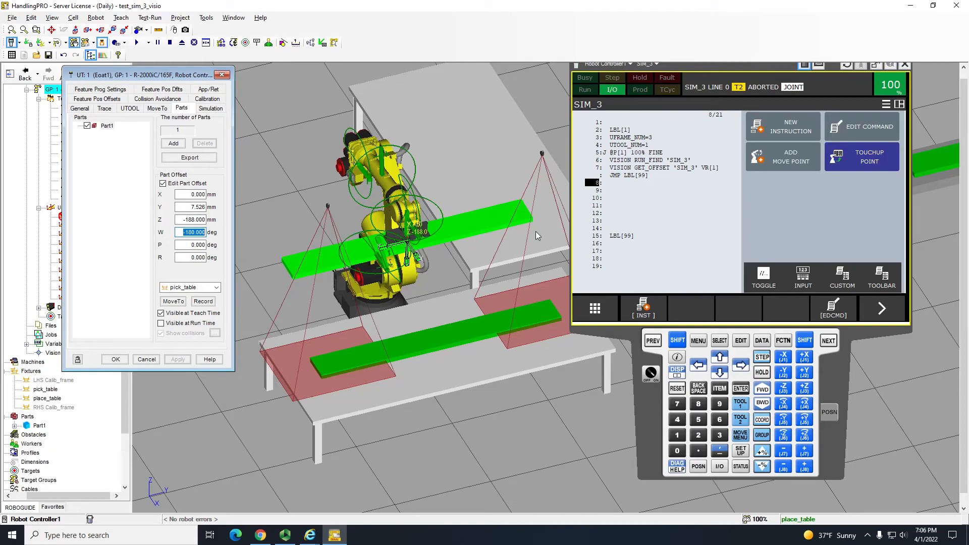
type("-90")
key("Return")
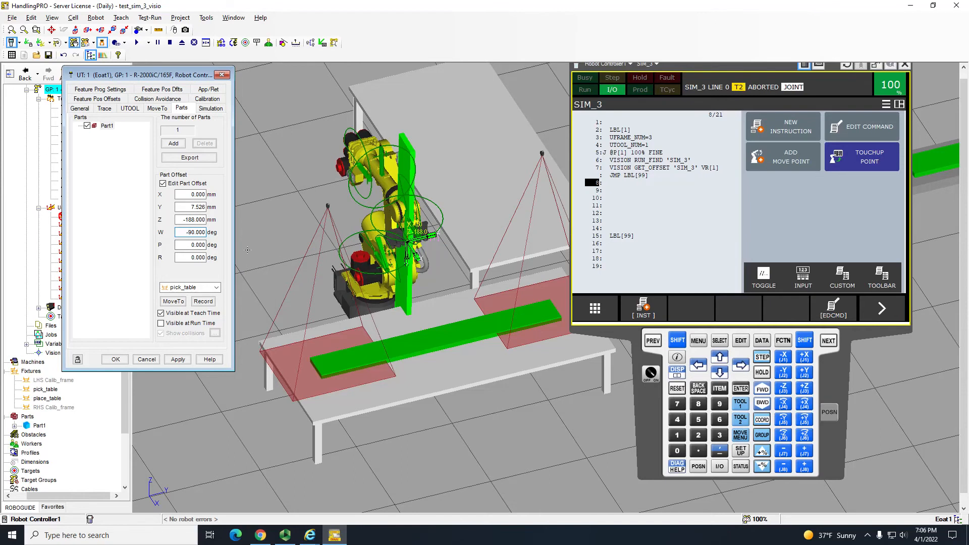
key("Delete")
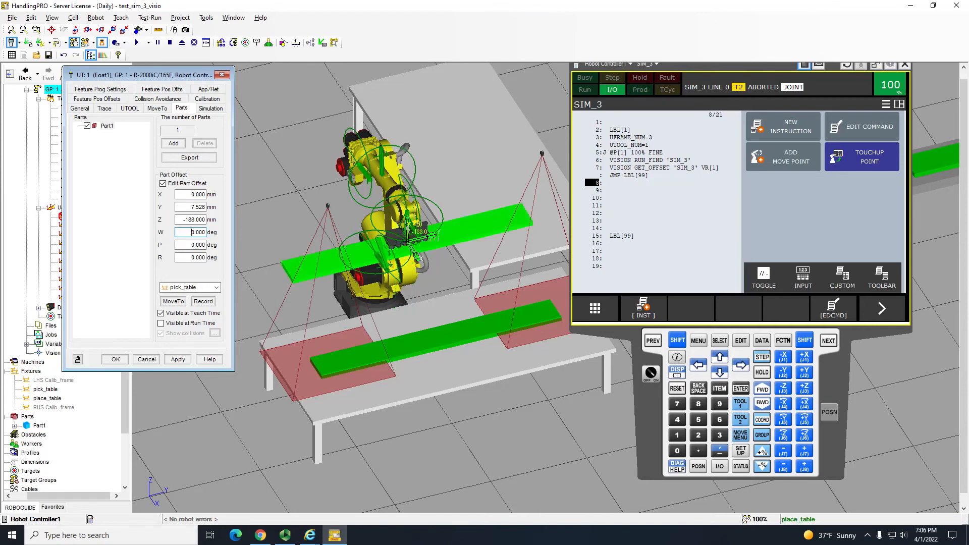
left_click(115, 358)
left_click(428, 354)
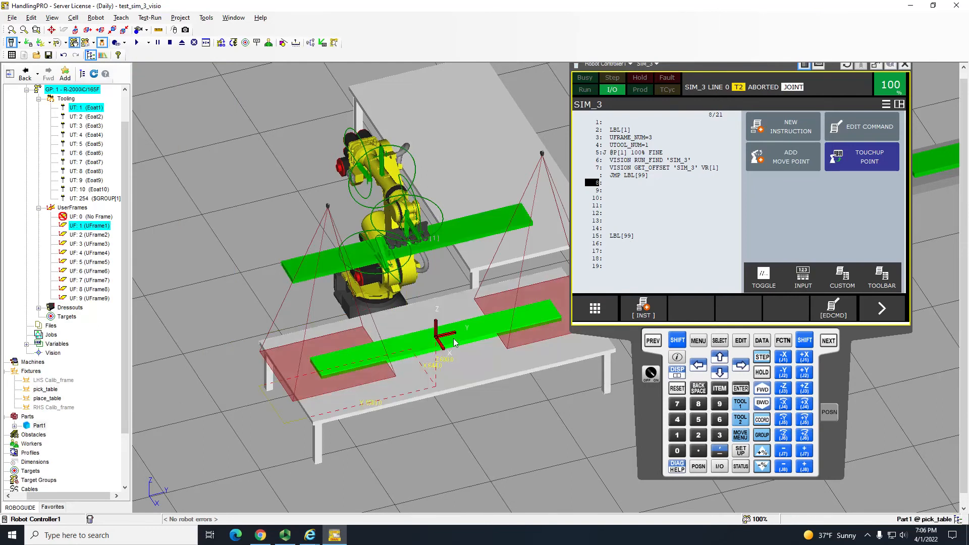
left_click(437, 232)
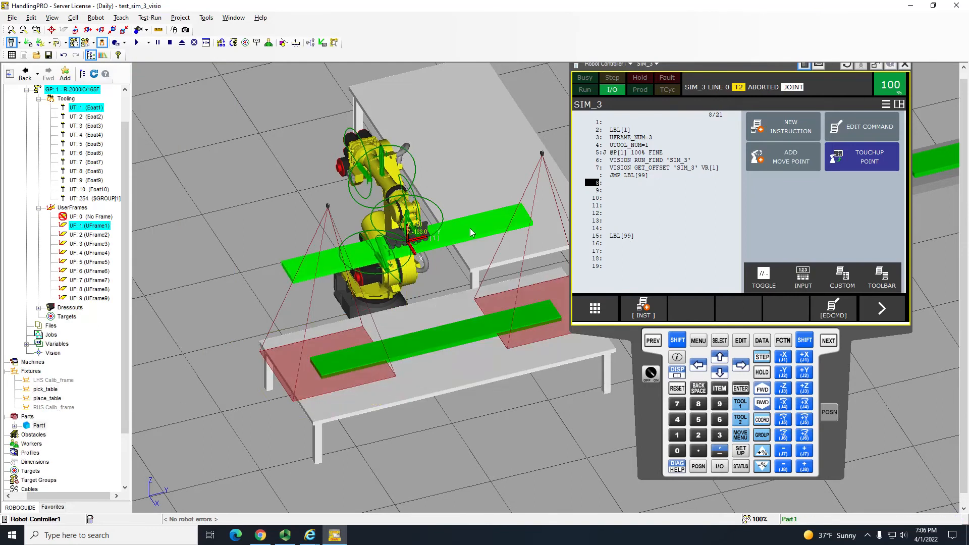
- Set the Z value of Part1's offset on the Eoat1 tool to -180 mm and apply it
scroll(470, 230, "up", 5)
right_click_drag(313, 241, 227, 242)
right_click_drag(302, 272, 318, 278)
double_click(318, 278)
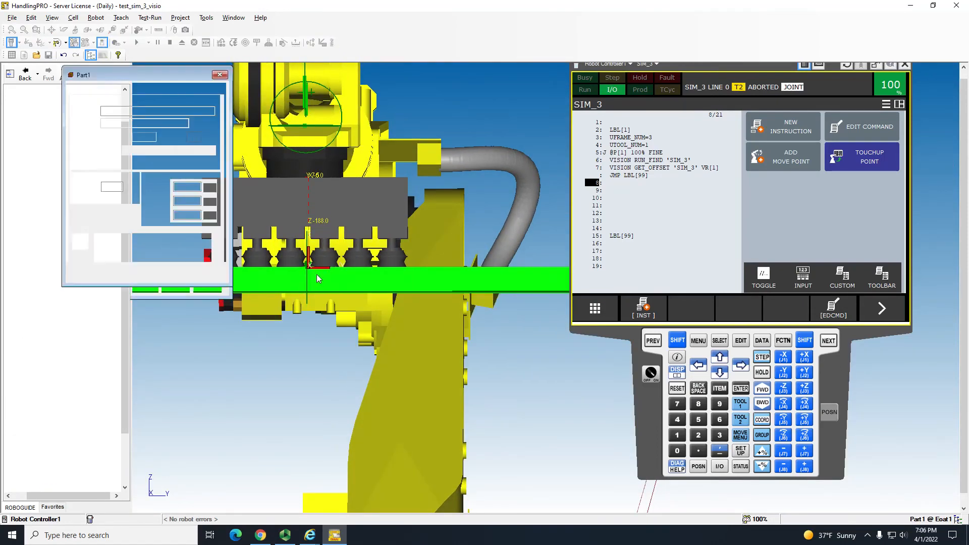
left_click(187, 185)
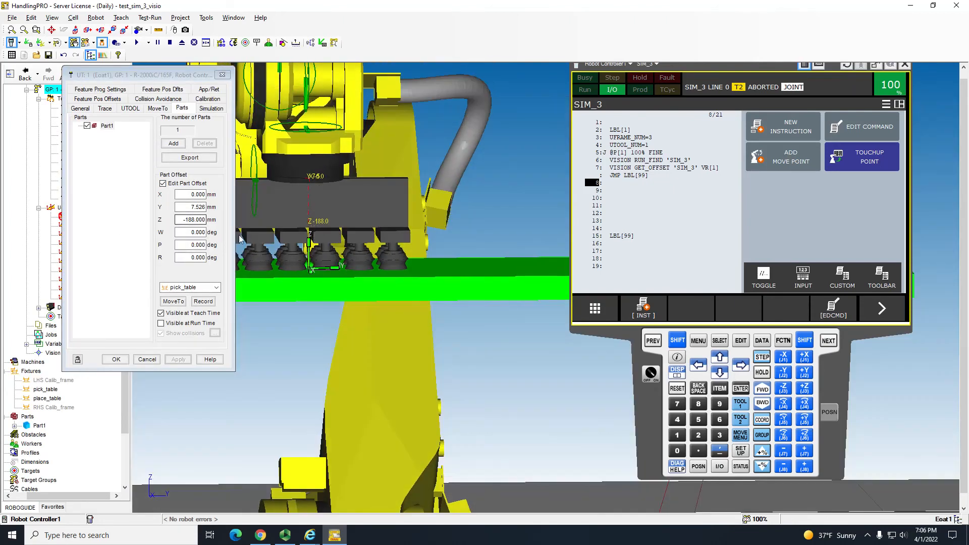
left_click(183, 219)
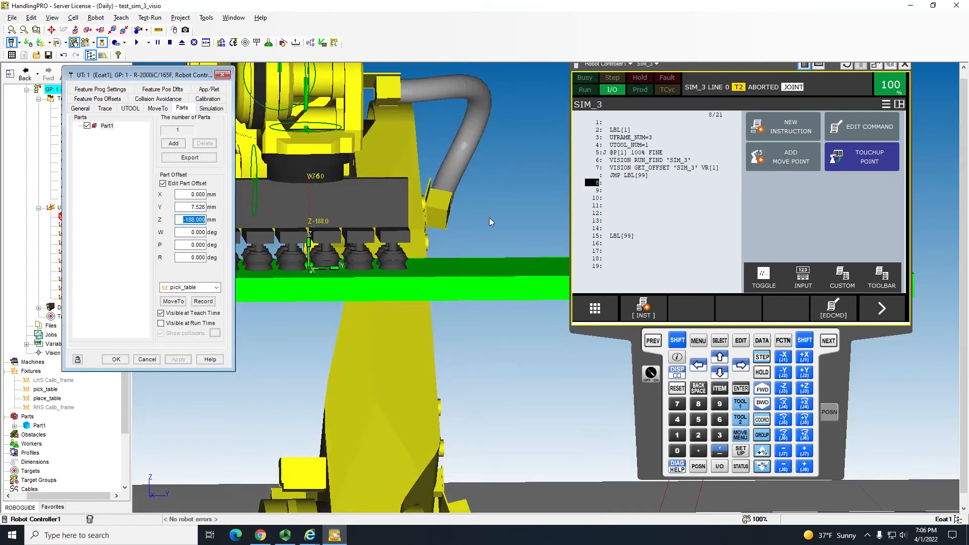
key("BackSpace")
key("Return")
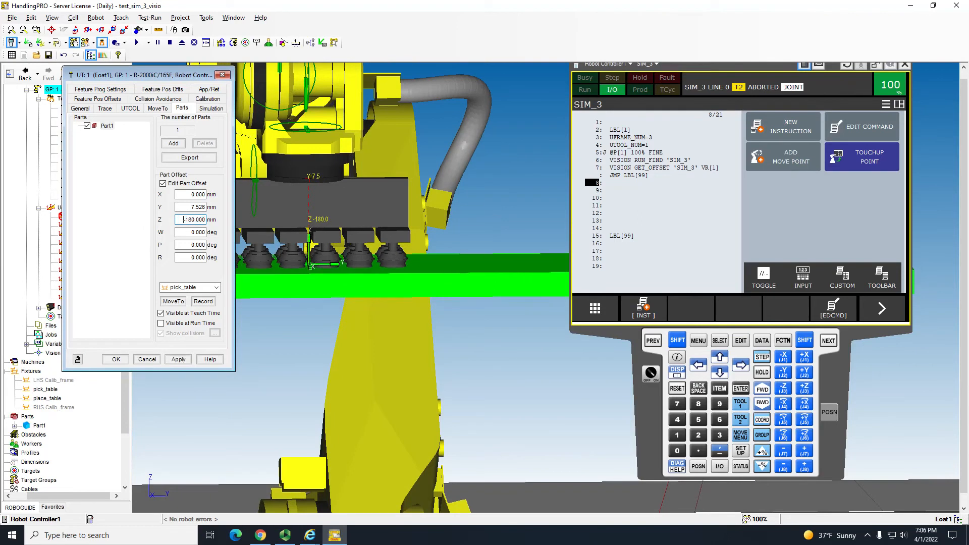
right_click_drag(418, 284, 315, 258)
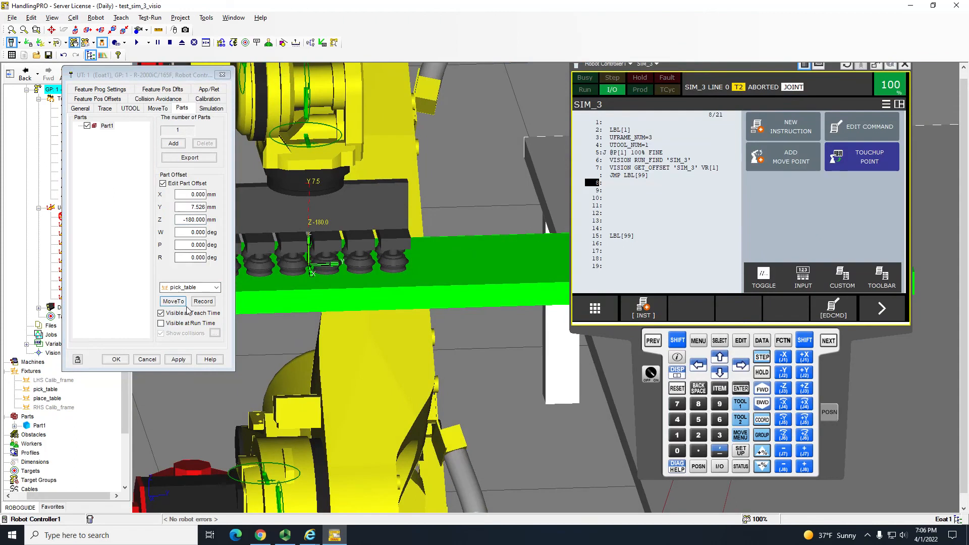
left_click(178, 359)
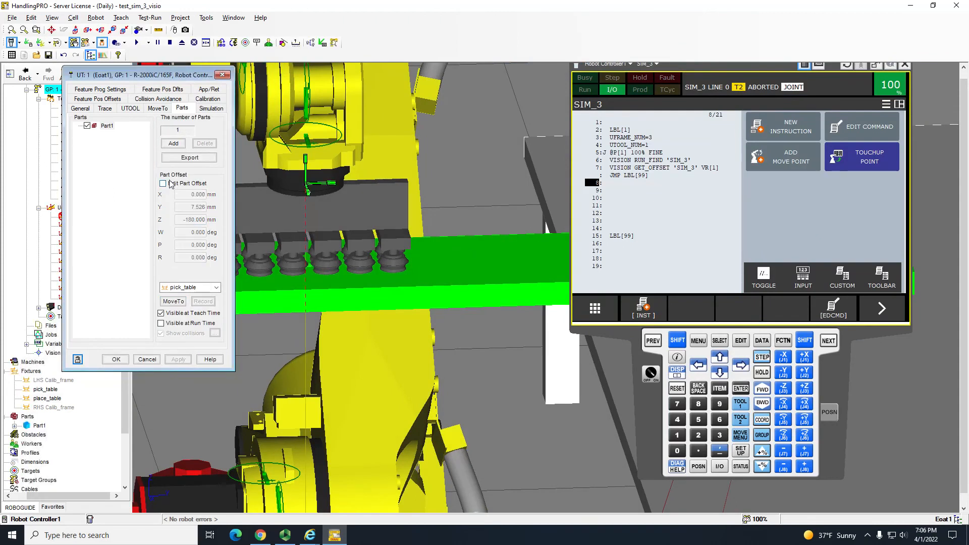
- Set the Eoat1 gripper function to Material Handling - Vacuum, test closing and opening the gripper, and leave it open
left_click(211, 108)
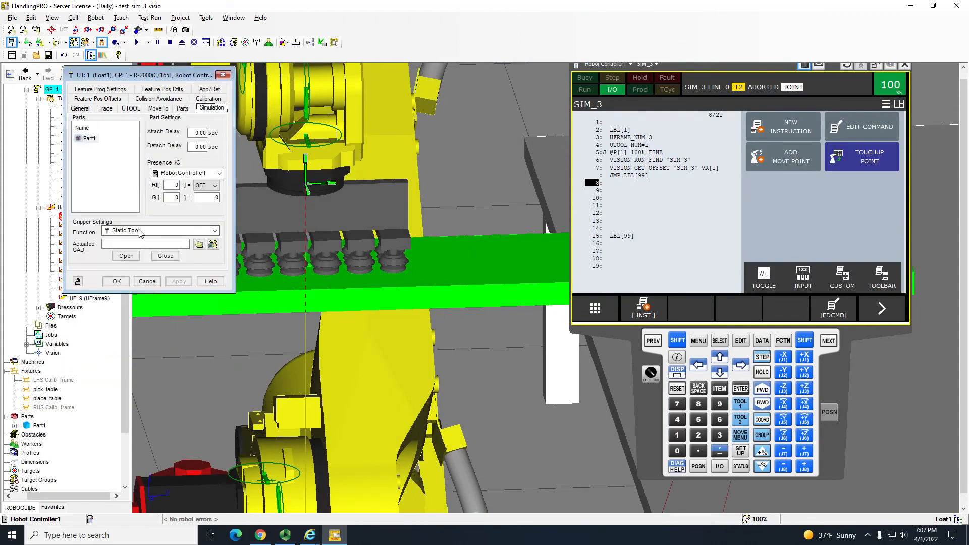
left_click(157, 230)
left_click(141, 261)
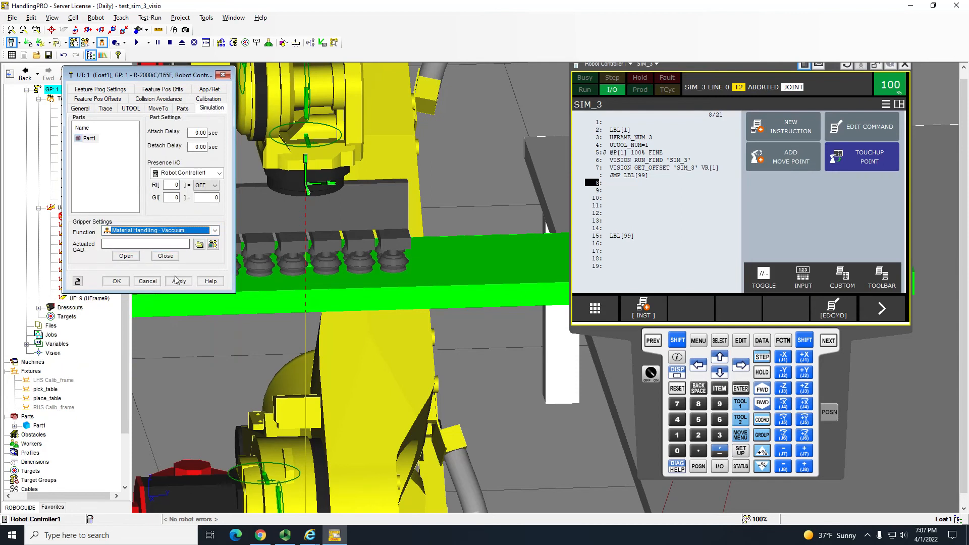
left_click(164, 258)
left_click(132, 257)
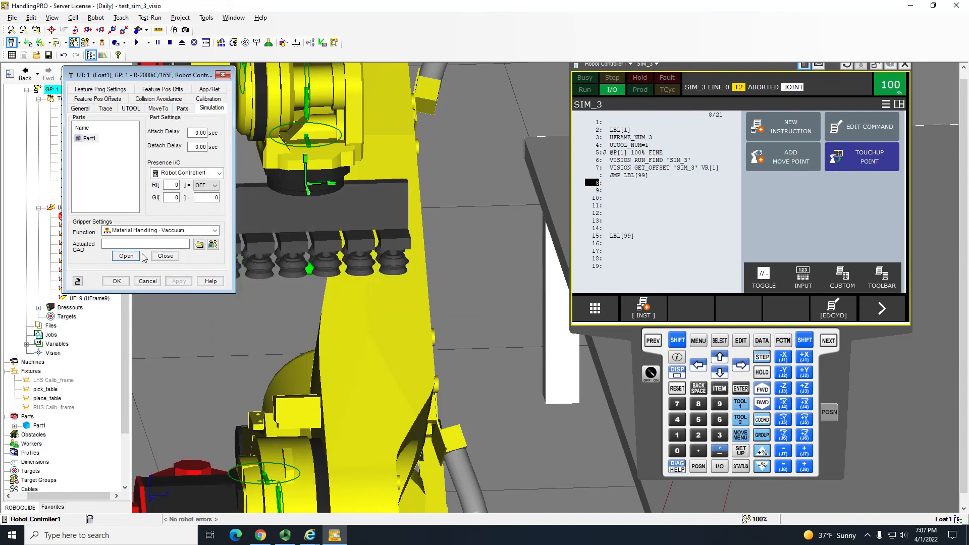
left_click(126, 256)
left_click(117, 281)
- Move the robot with the Eoat1 tool to the pick position of Part1 on pick_table
scroll(249, 281, "down", 5)
right_click_drag(438, 328, 453, 425)
double_click(452, 428)
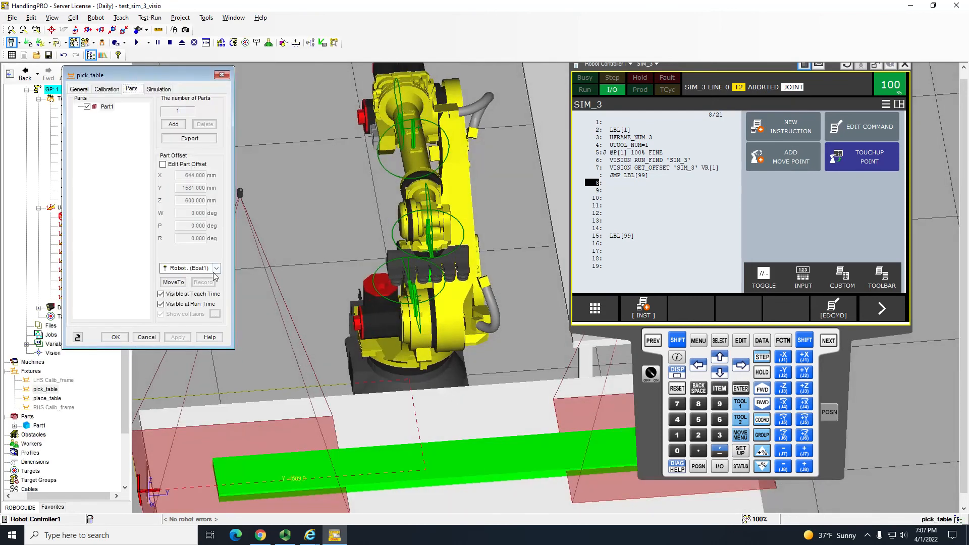
left_click(173, 282)
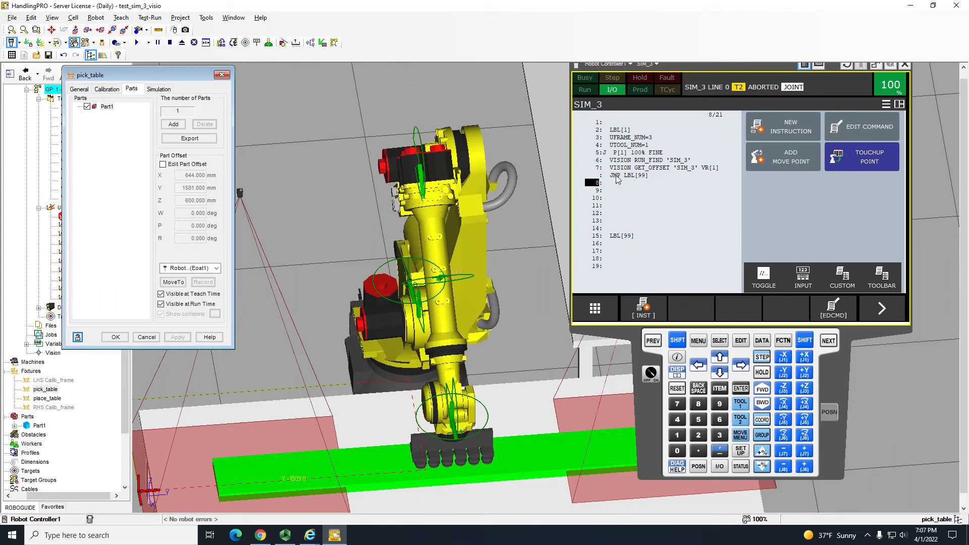
- Record the pick position at line 8 of SIM_3 as joint move P[2] 100% FINE with VOFFSET,VR[1]
left_click(781, 164)
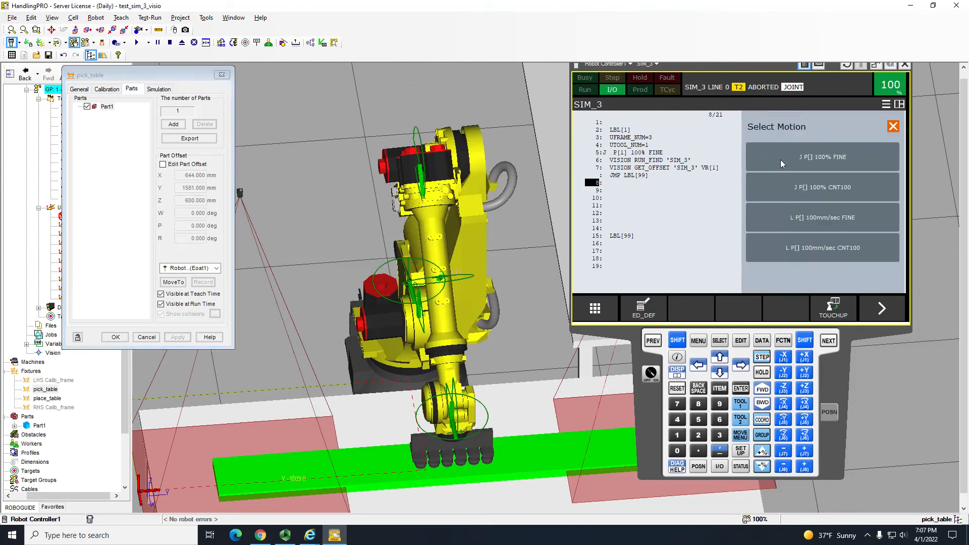
left_click(822, 162)
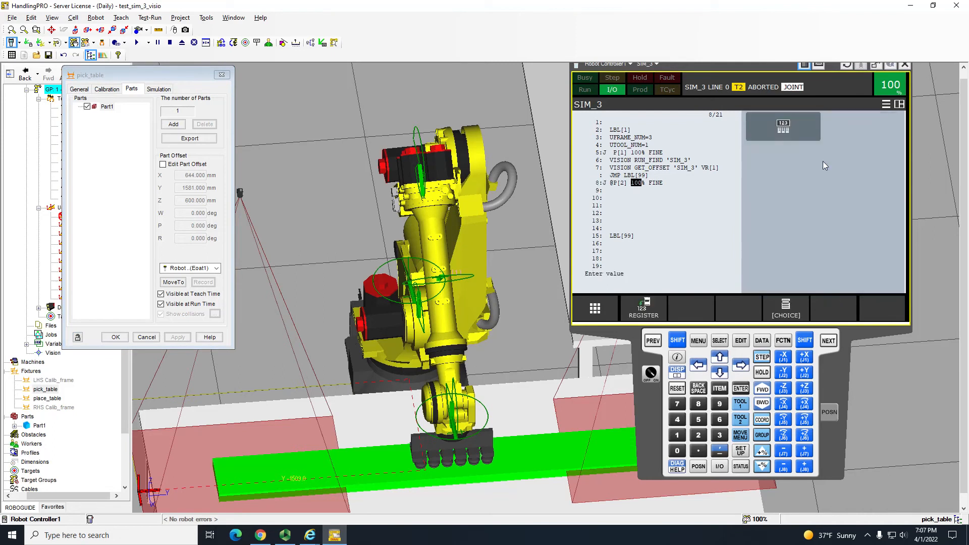
left_click(880, 280)
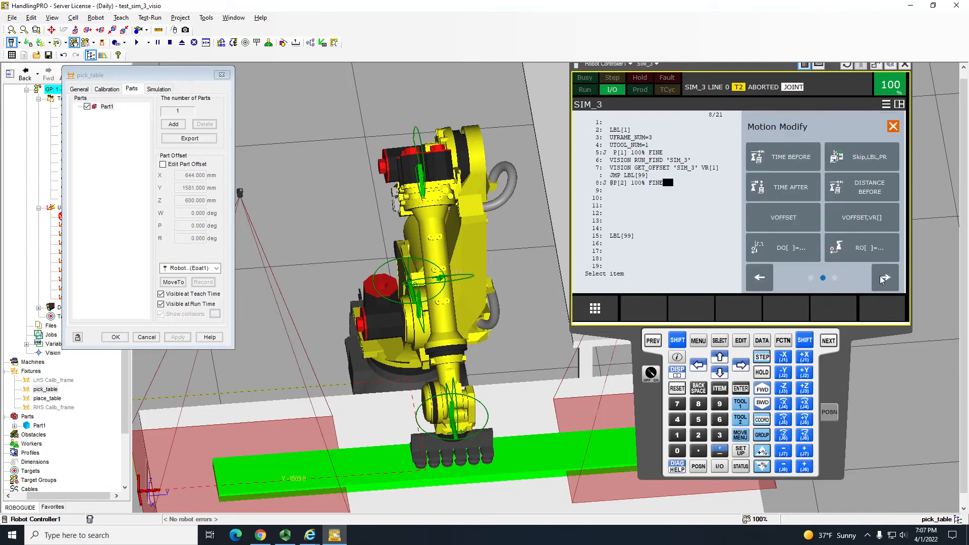
left_click(890, 222)
left_click(783, 126)
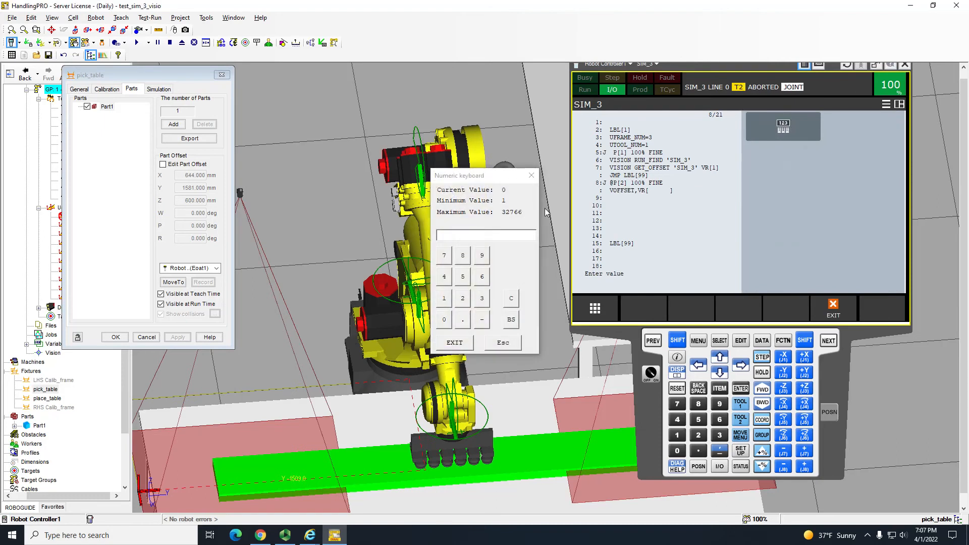
left_click(493, 234)
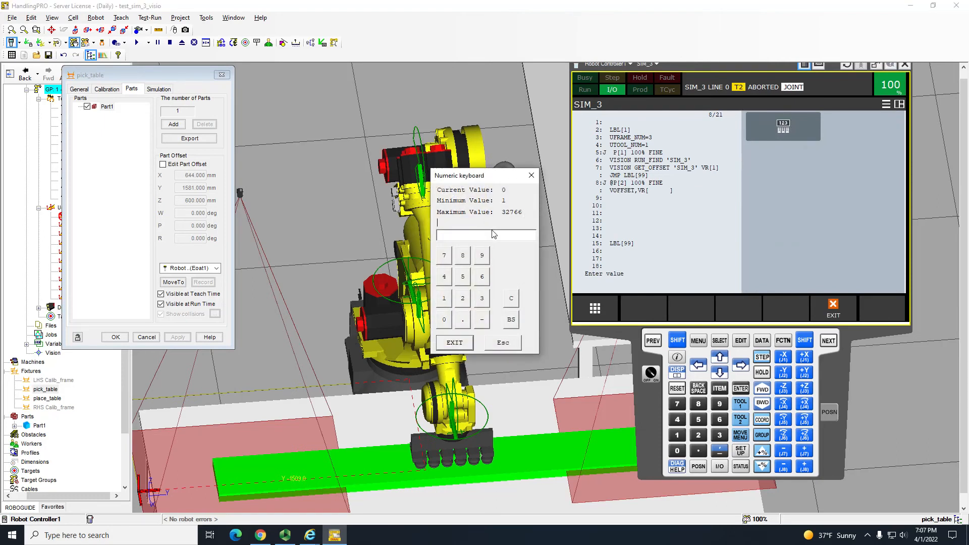
key("Return")
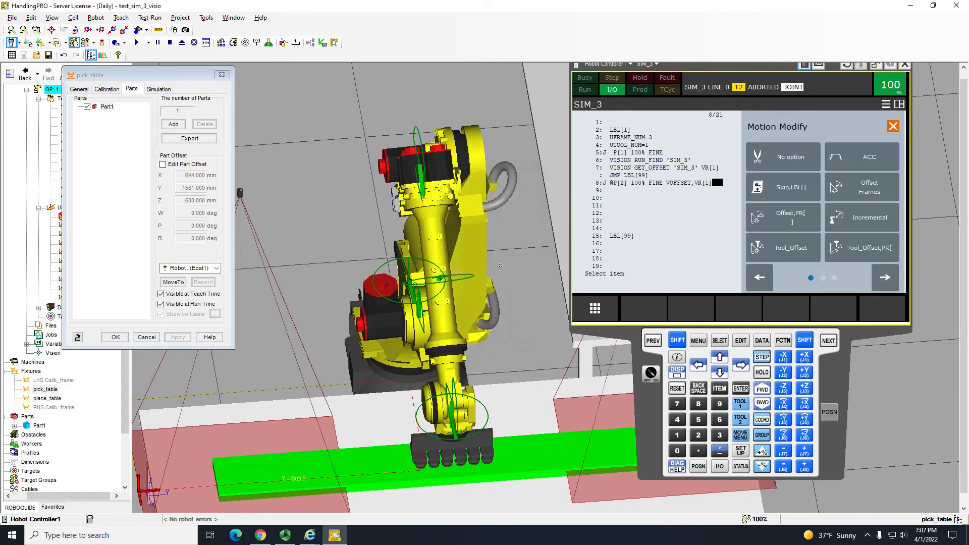
key("Left")
key("Left")
key("Left")
key("Left")
key("Left")
key("Left")
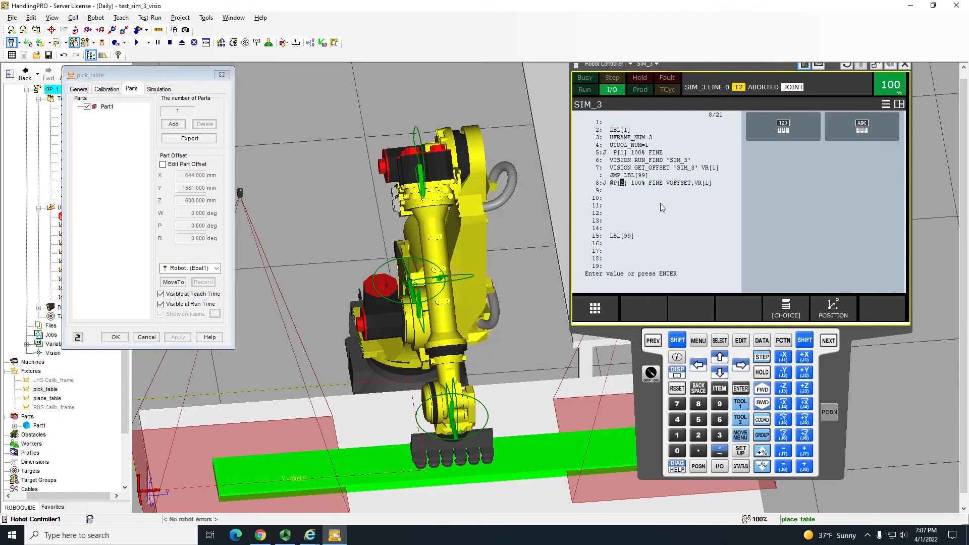
- Add a joint move at 100% FINE on line 9 and set its position number to P[1]
key("Down")
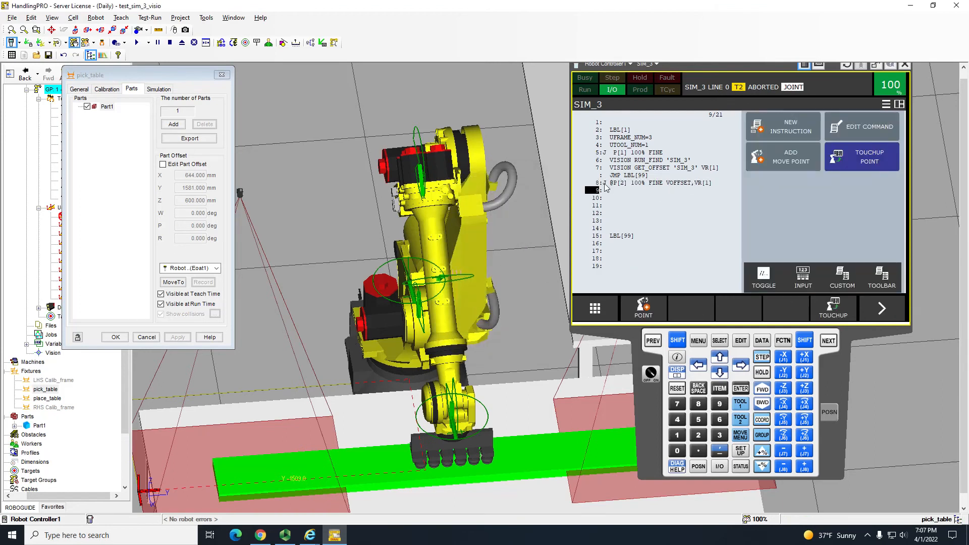
left_click(802, 169)
left_click(794, 171)
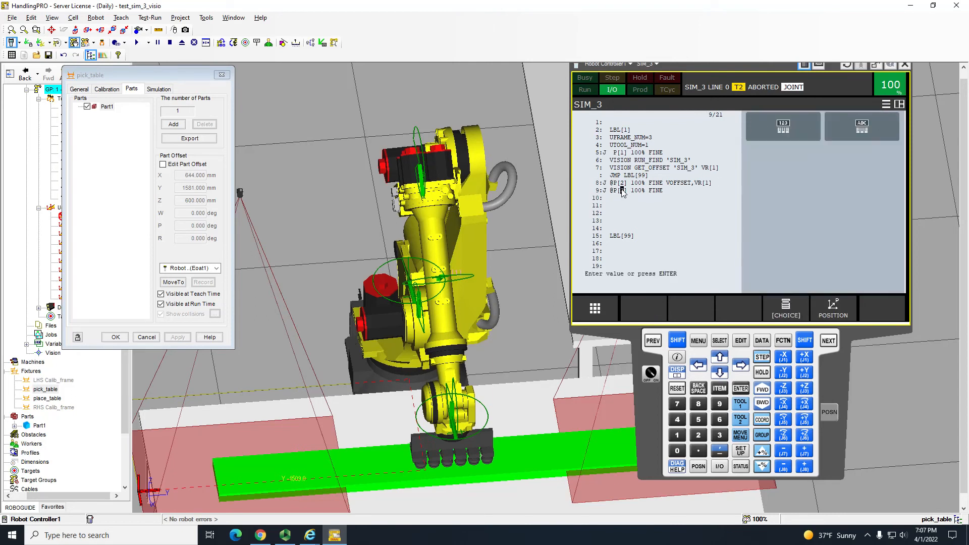
type("1")
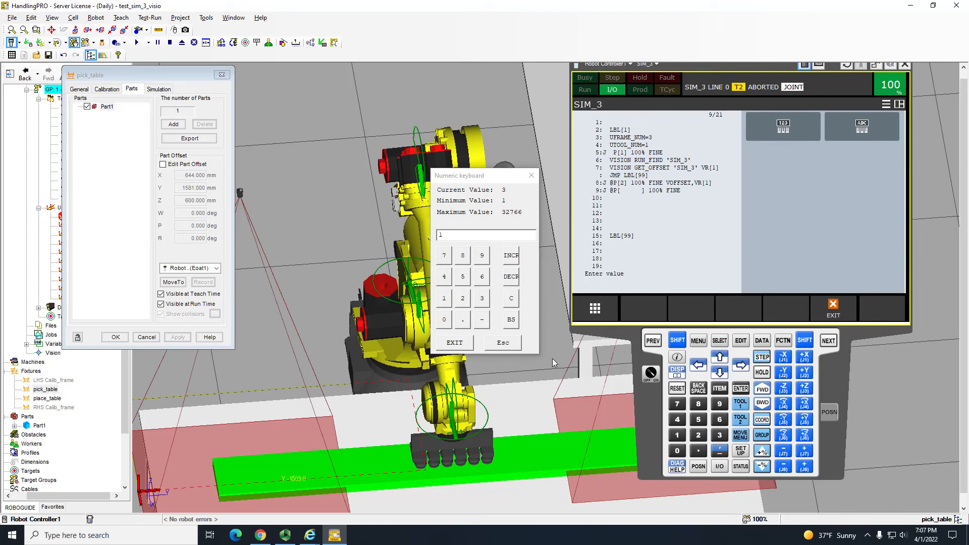
left_click(454, 343)
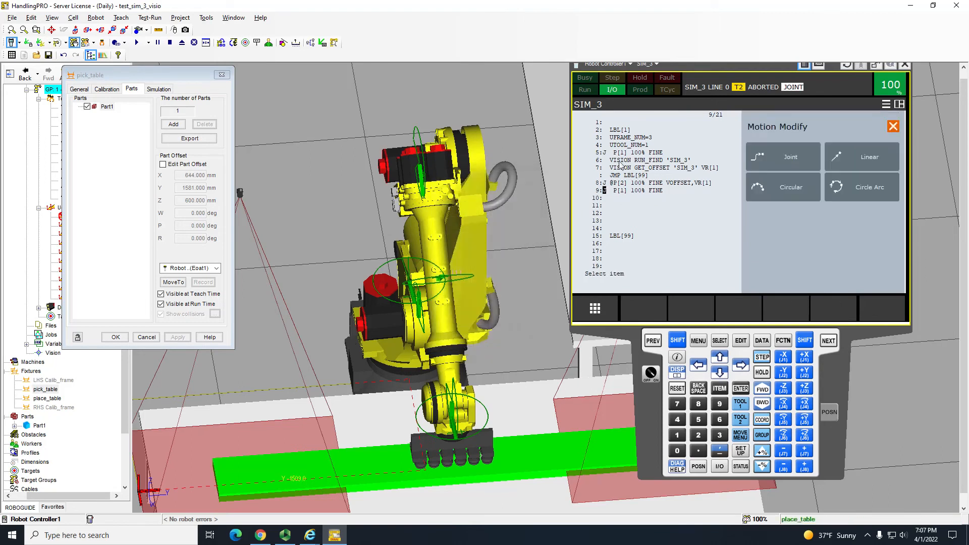
left_click(616, 198)
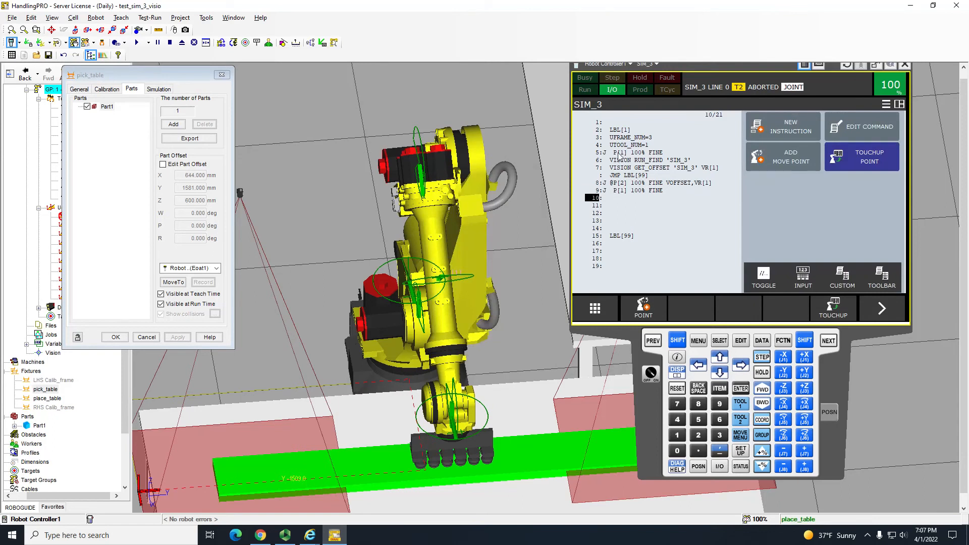
- Assign Part1 to the place_table fixture and apply it
right_click_drag(450, 488, 151, 353)
scroll(386, 359, "down", 3)
left_click(523, 351)
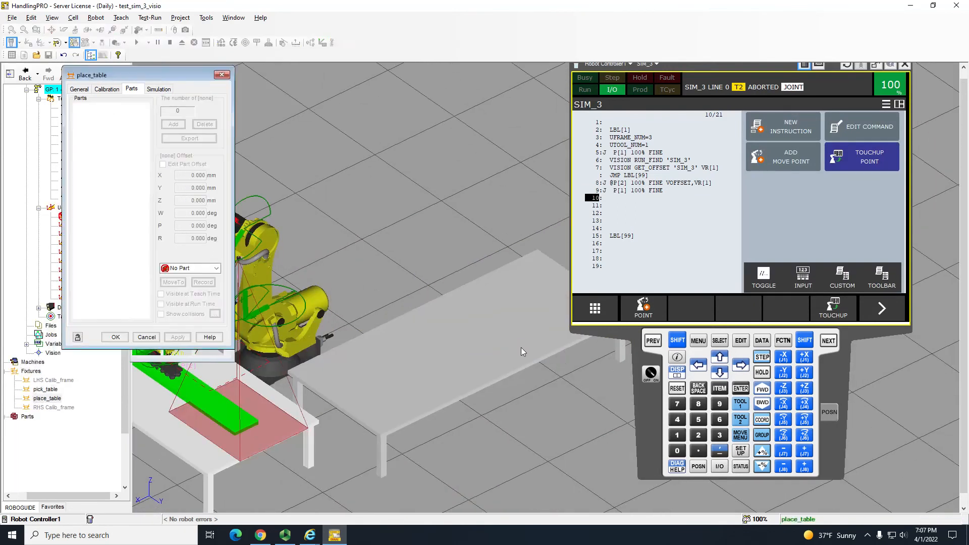
left_click(107, 106)
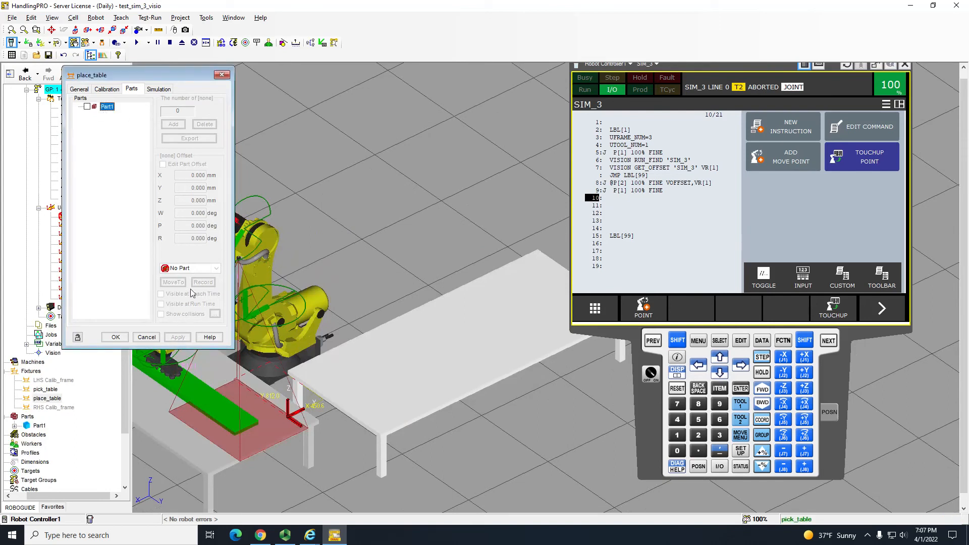
left_click(87, 106)
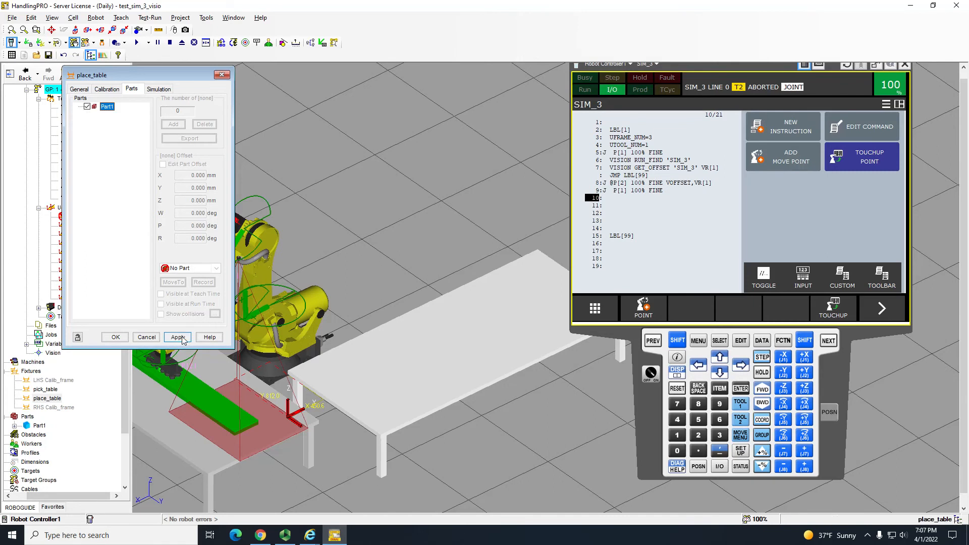
- Enable editing of Part1's offset on place_table, shift it to about Y 1413 mm and set Z to 600 mm
right_click_drag(360, 364, 464, 367)
left_click(182, 165)
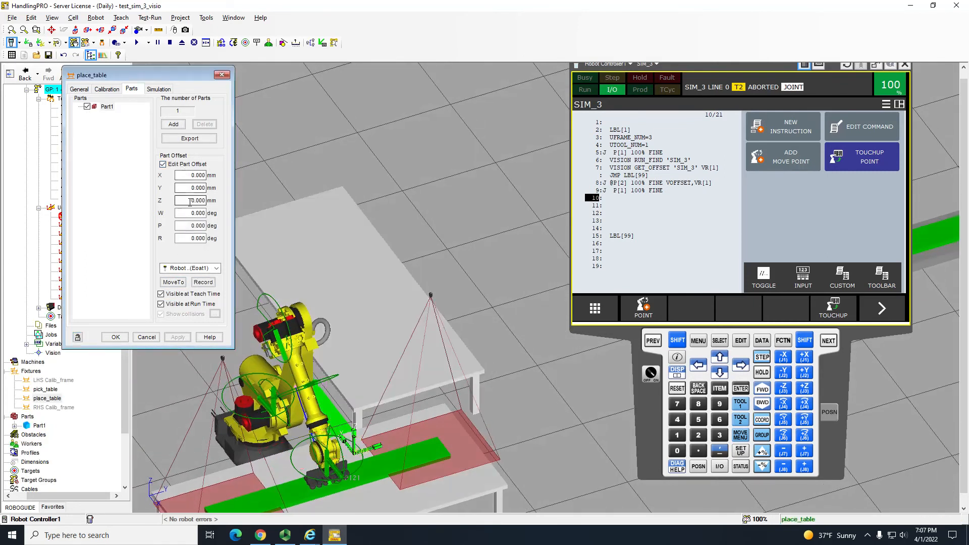
right_click_drag(325, 308, 356, 444)
left_click_drag(353, 443, 237, 428)
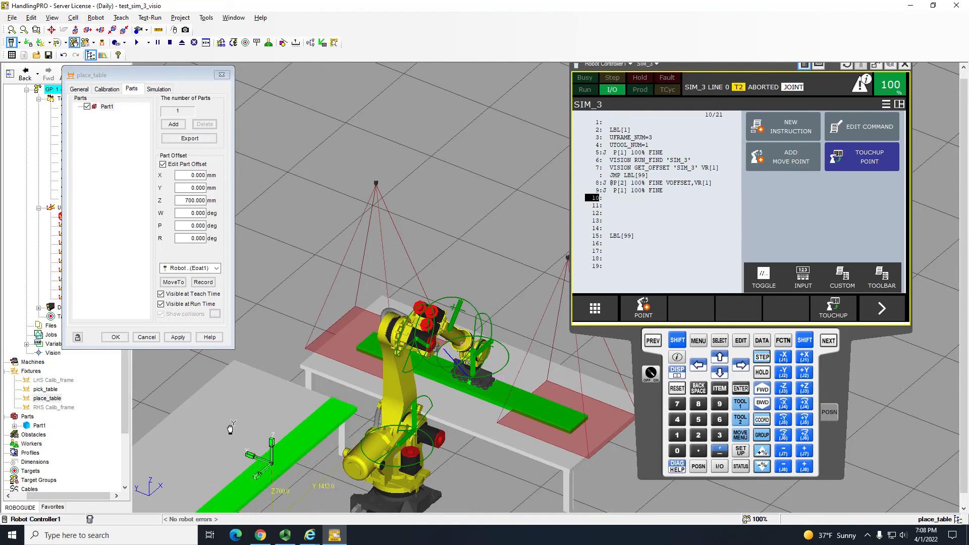
left_click(181, 198)
type("60")
key("Return")
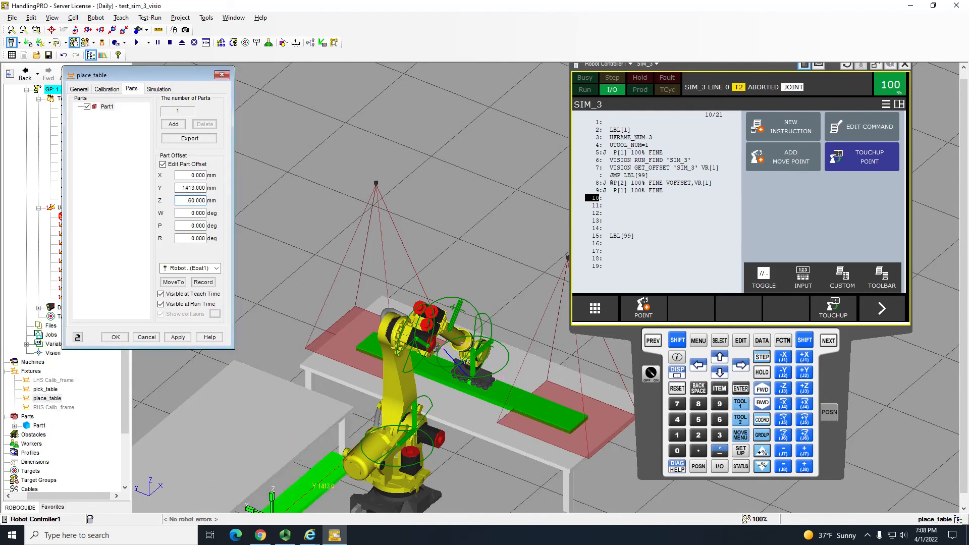
type("0")
key("Return")
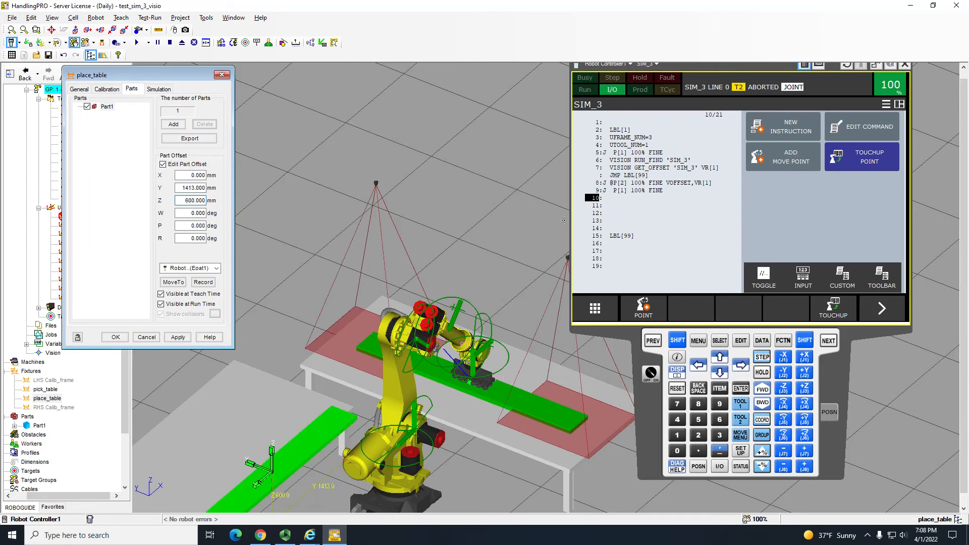
- Center Part1 on place_table by shifting it to about X 499 mm and Y 1463 mm, and apply the offset
right_click_drag(271, 437, 462, 298)
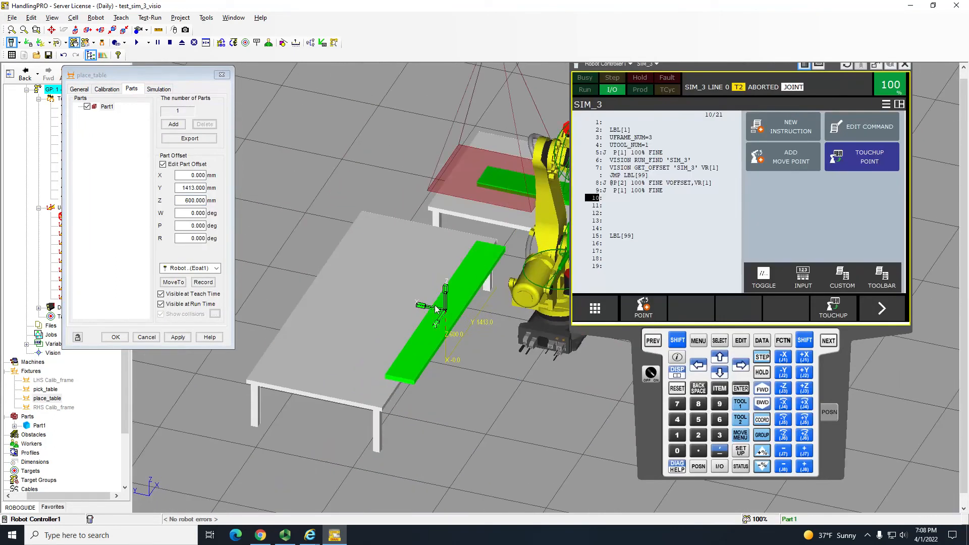
left_click_drag(435, 313, 370, 294)
right_click_drag(370, 293, 463, 351)
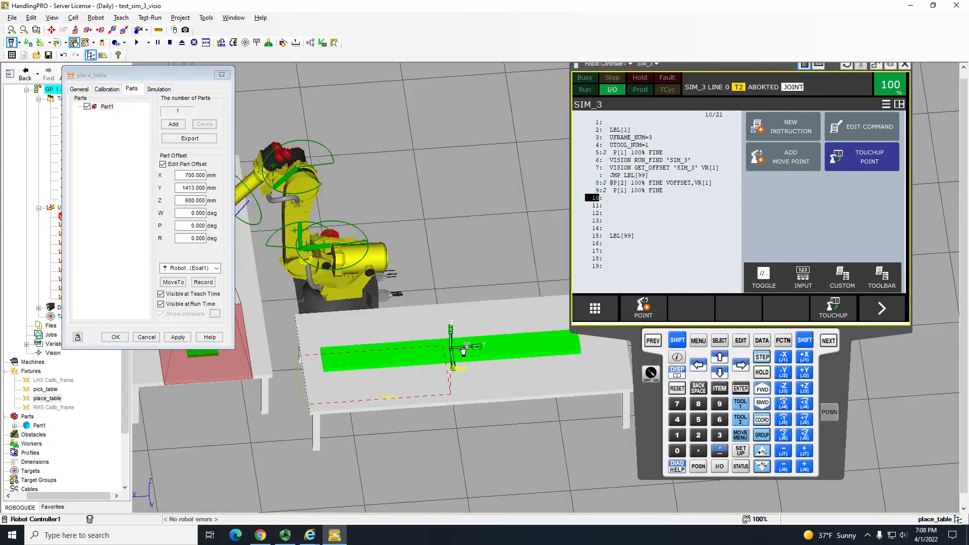
left_click_drag(463, 351, 456, 338)
right_click_drag(457, 339, 454, 364)
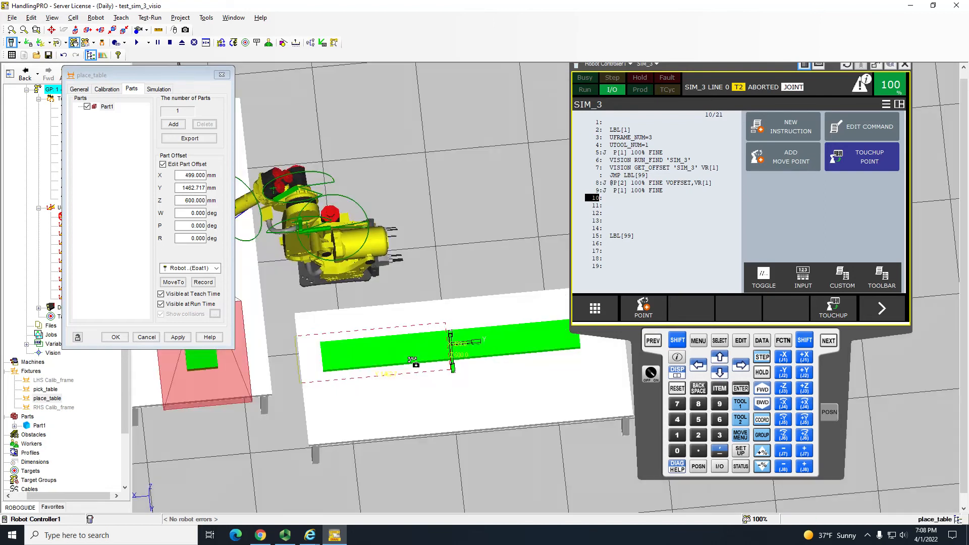
left_click(177, 337)
left_click(115, 337)
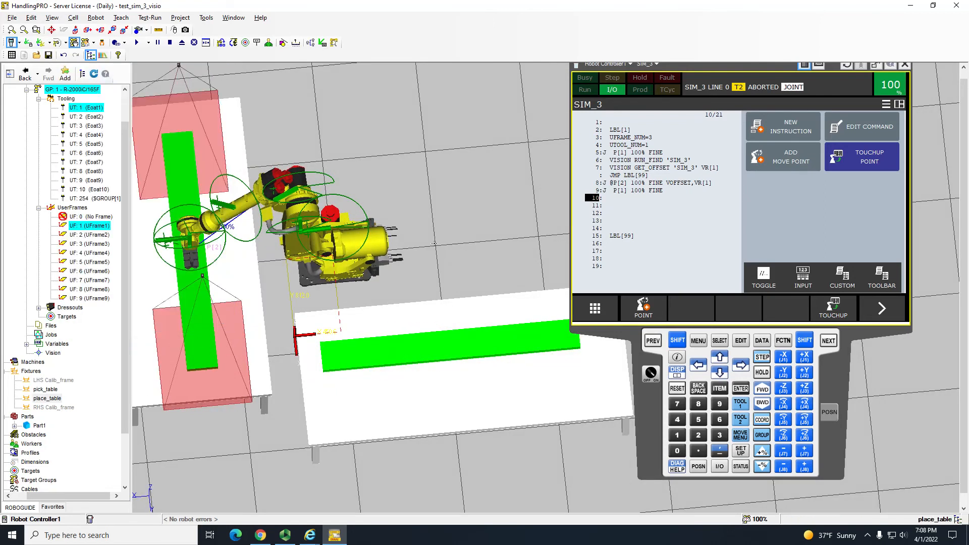
- Insert one blank line in SIM_3 before the return move to P[1]
key("Up")
left_click(870, 127)
left_click(791, 156)
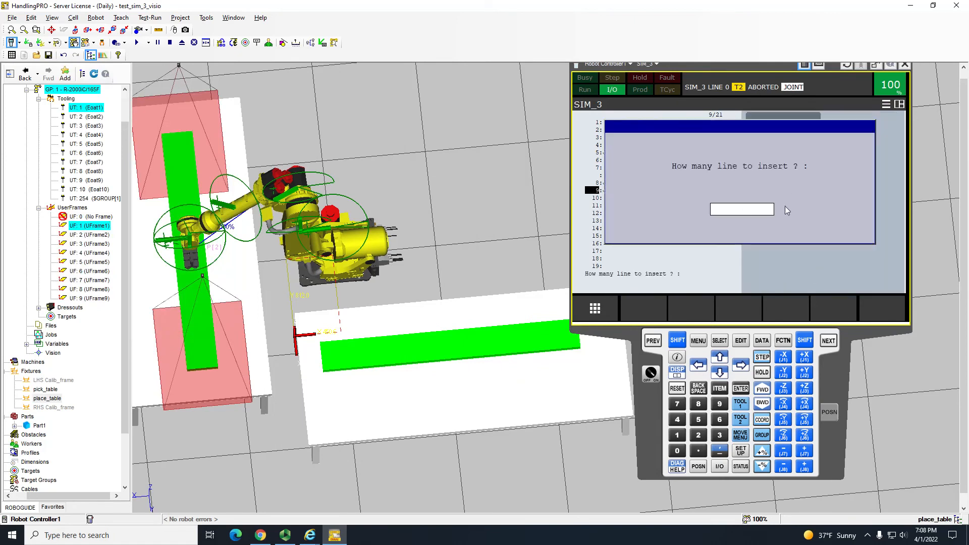
key("Return")
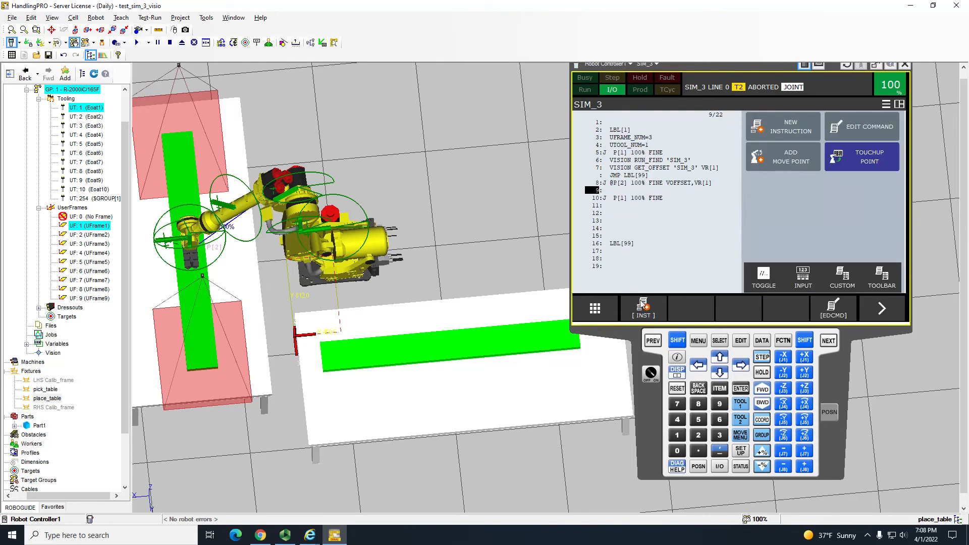
- Create a new simulation program named pick under the robot controller
scroll(76, 171, "up", 2)
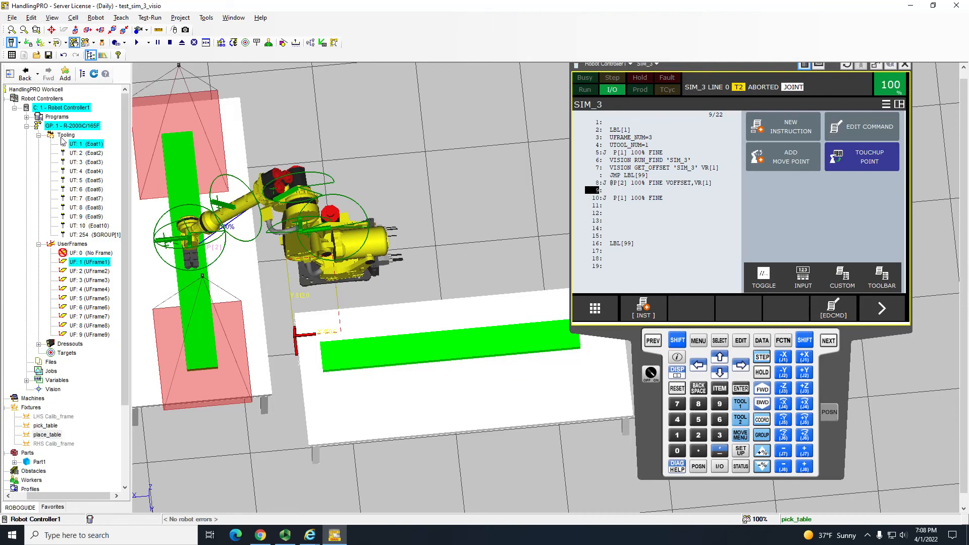
left_click(27, 117)
right_click(38, 118)
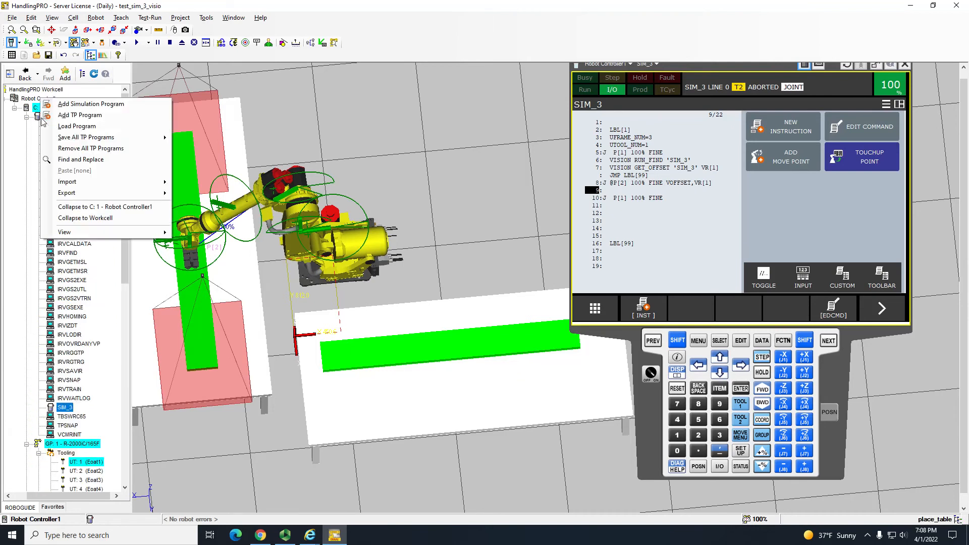
left_click(76, 113)
type("pic")
key("Return")
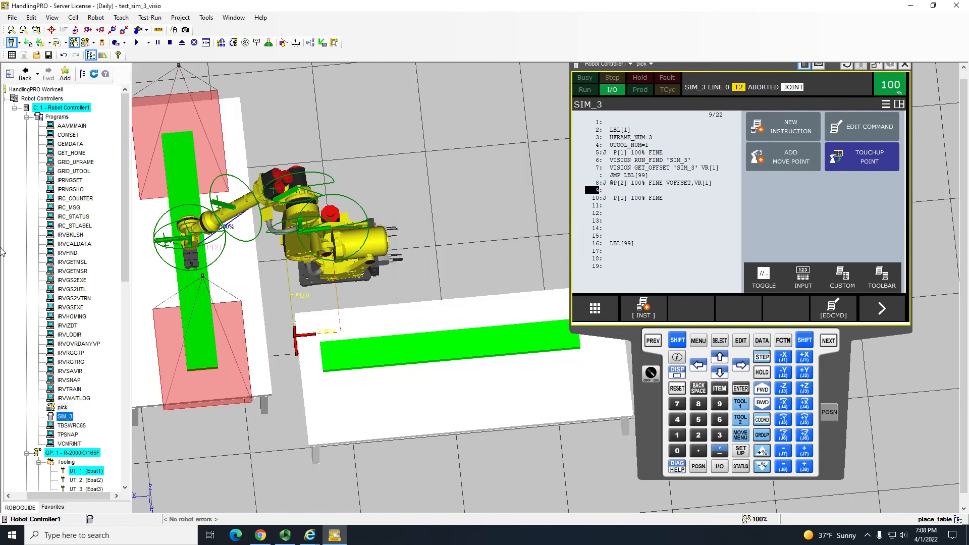
- Add a Pickup instruction to pick that takes Part1 from pick_table with GP: 1 - UT: 1 (Eoat1), and close the editor
left_click(274, 243)
left_click(275, 253)
left_click(274, 242)
left_click(278, 256)
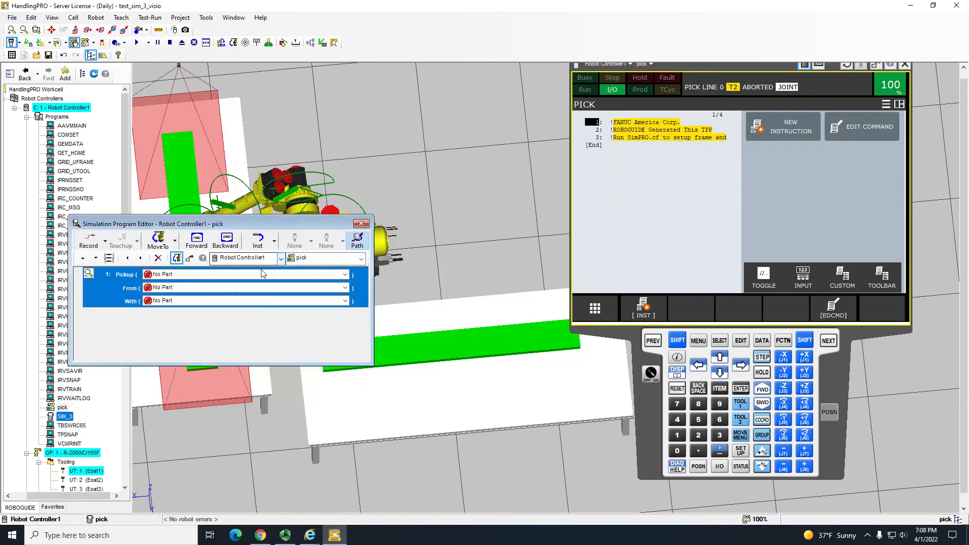
left_click(183, 276)
left_click(181, 291)
left_click(176, 288)
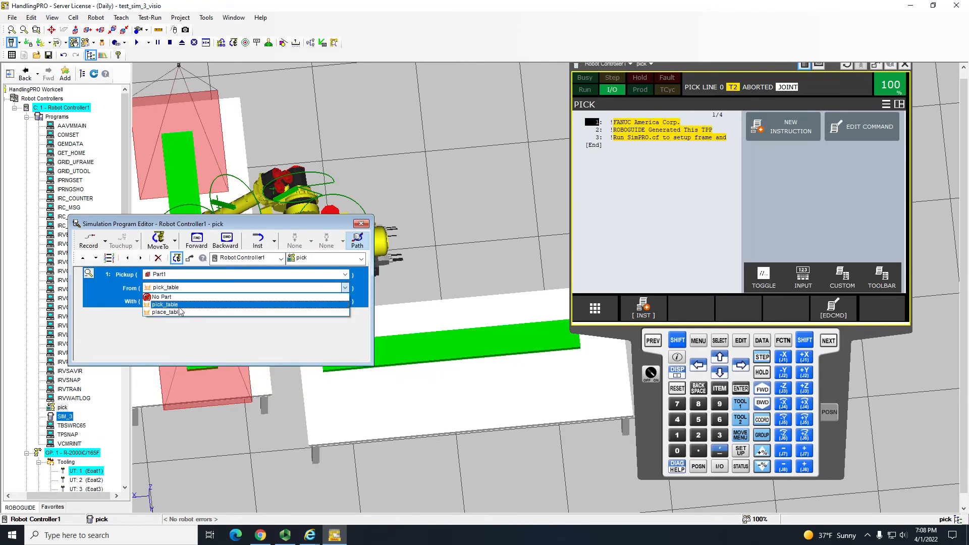
left_click(174, 304)
left_click(180, 301)
left_click(176, 322)
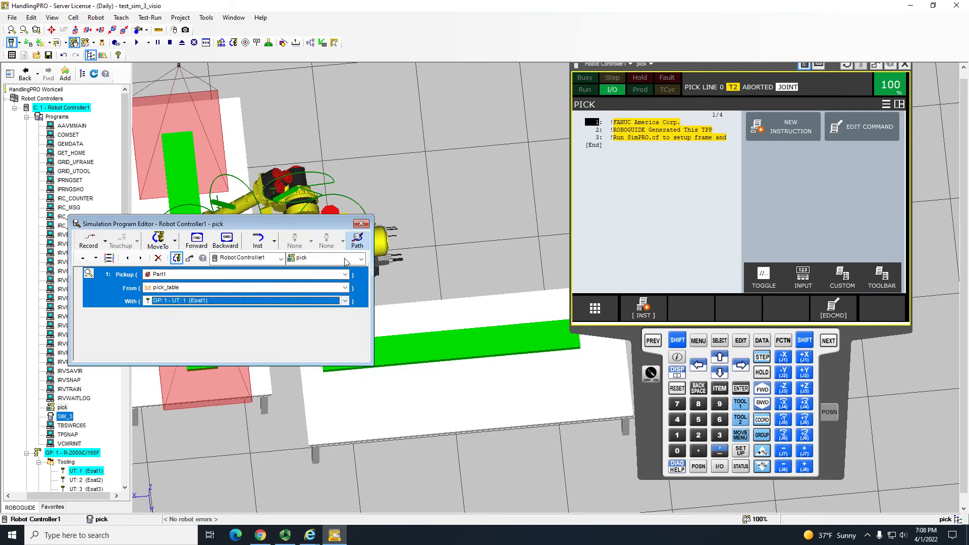
left_click(360, 223)
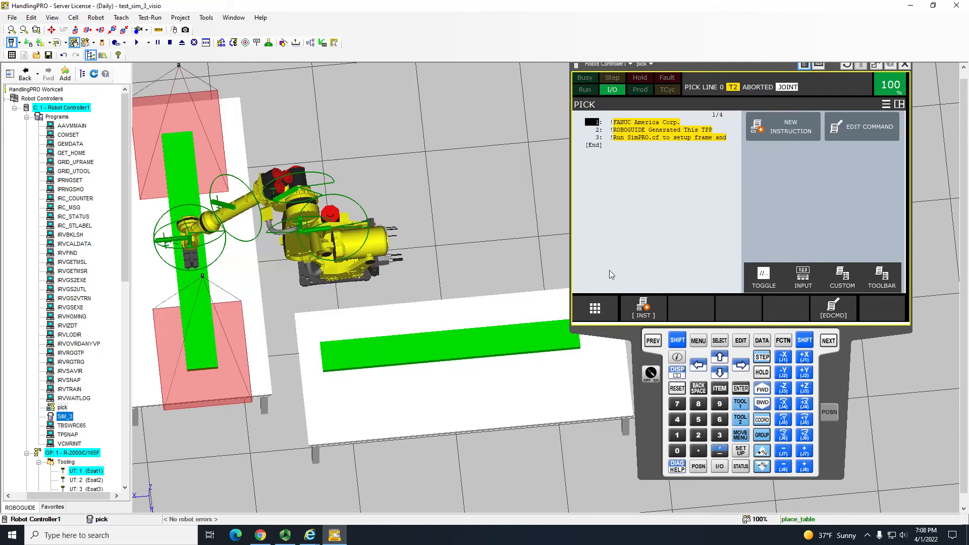
- Open SIM_3 and insert a CALL PICK instruction on blank line 9, after the move to P[2]
left_click(719, 341)
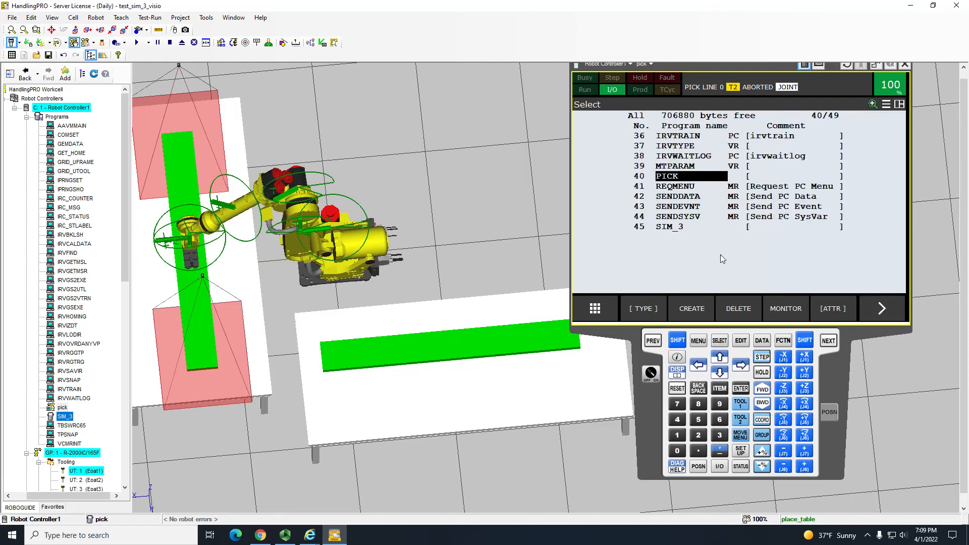
left_click(661, 228)
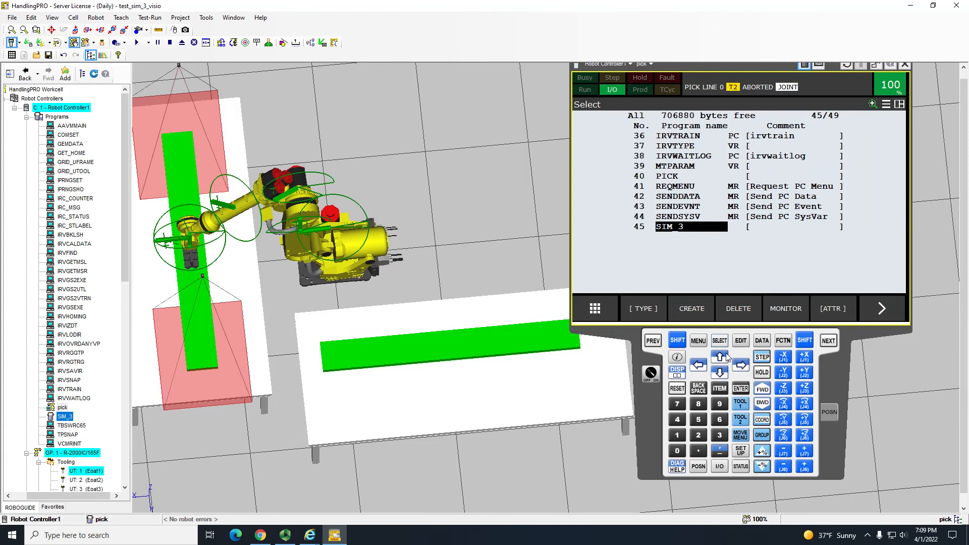
left_click(741, 388)
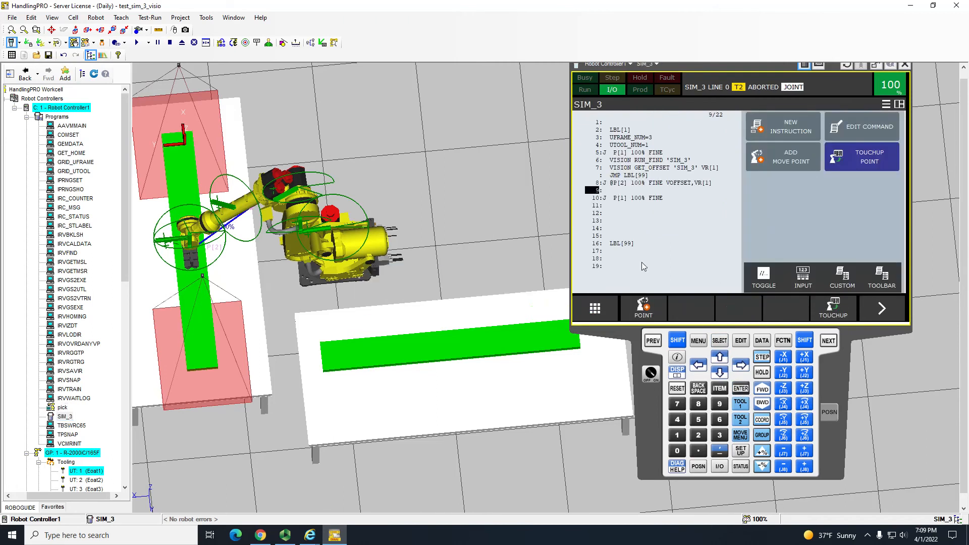
left_click(791, 131)
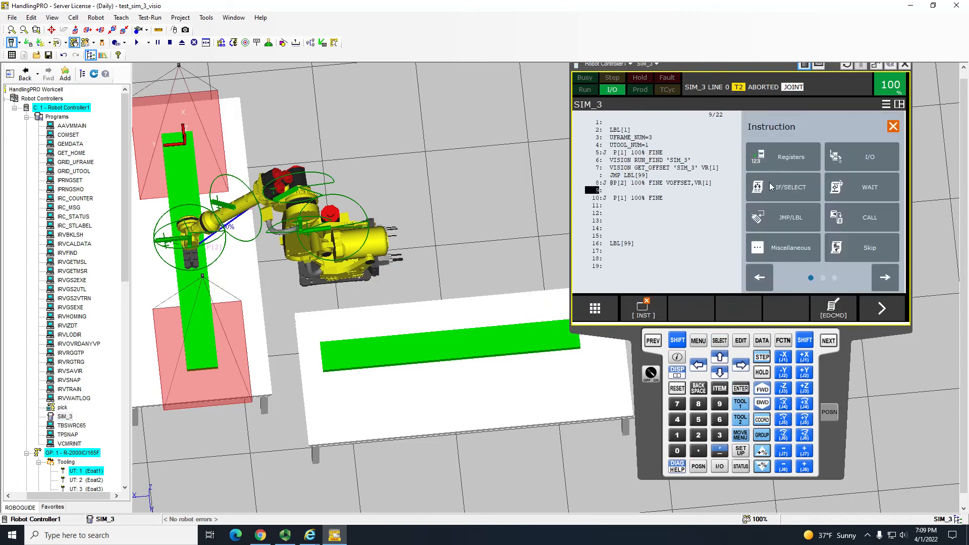
left_click(867, 228)
left_click(801, 158)
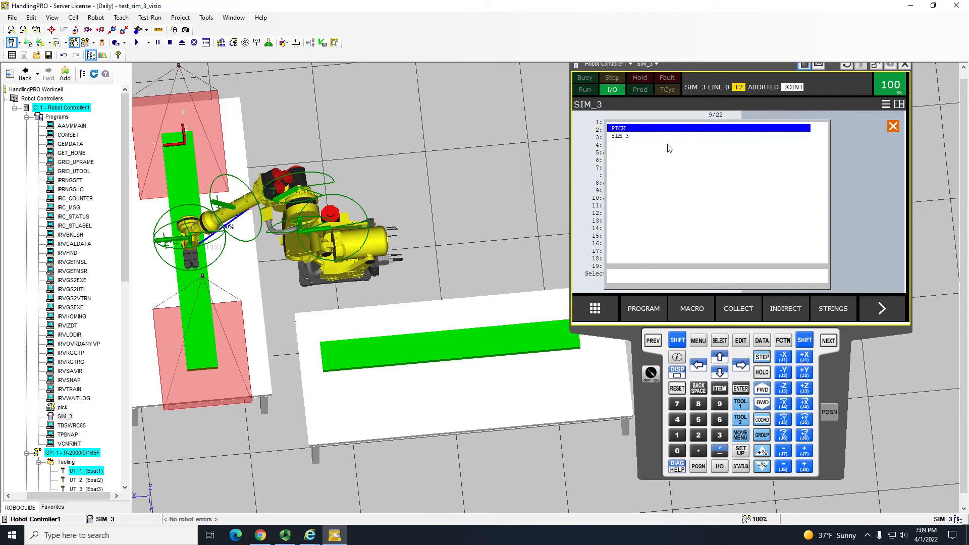
left_click(626, 129)
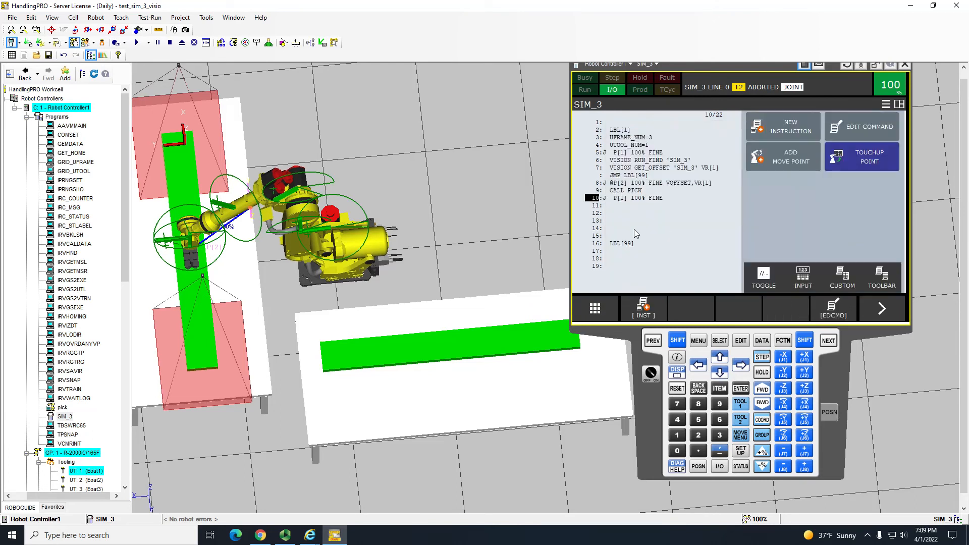
- Move the robot to Part1 on place_table with Eoat1 and record it on line 11 as P[3], joint 100% FINE
left_click(626, 203)
double_click(486, 385)
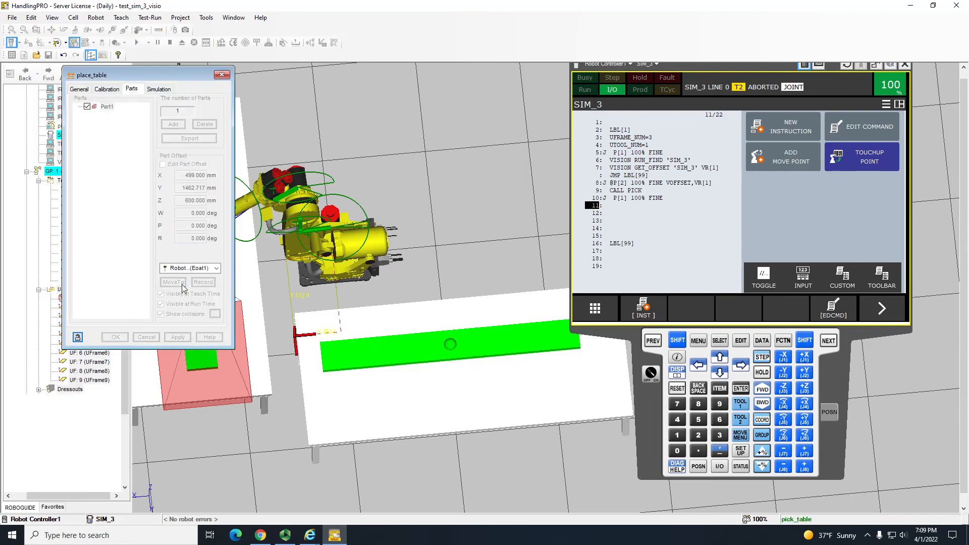
left_click(181, 284)
left_click(782, 157)
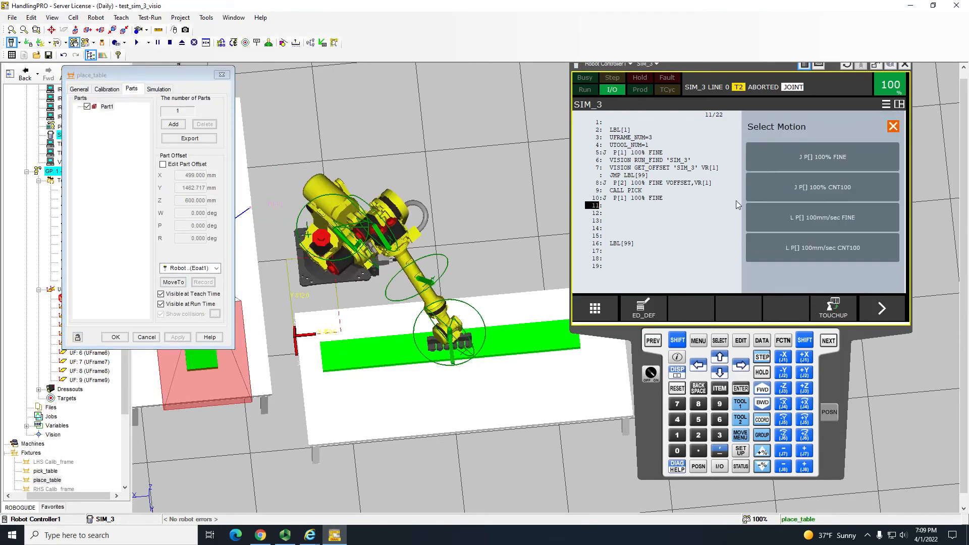
left_click(819, 159)
- Append a VOFFSET,VR[1] option to the P[3] move on line 11
left_click(709, 204)
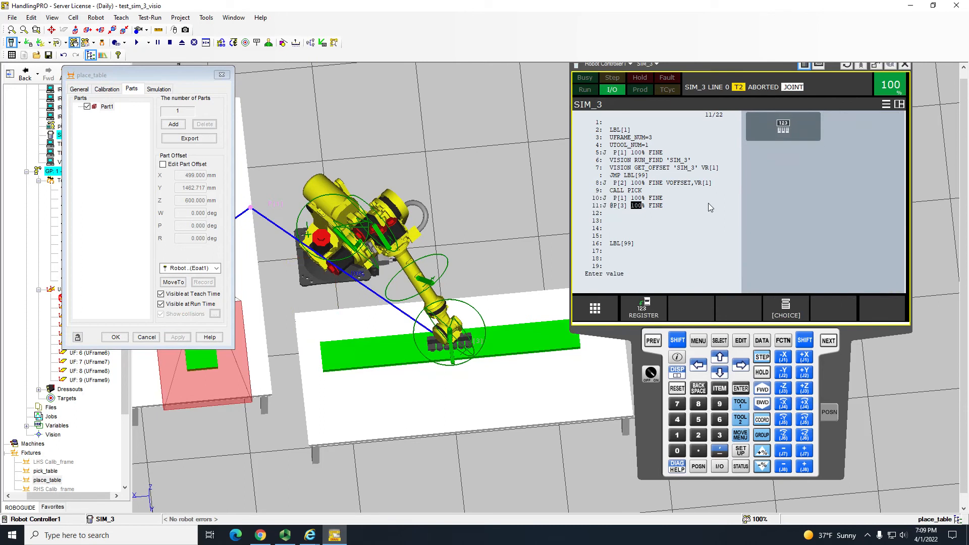
left_click(884, 277)
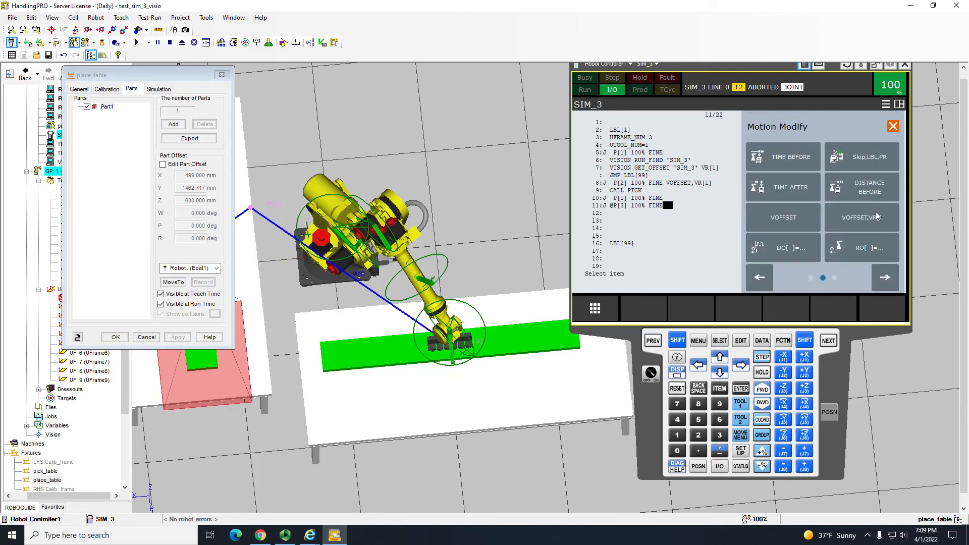
left_click(757, 157)
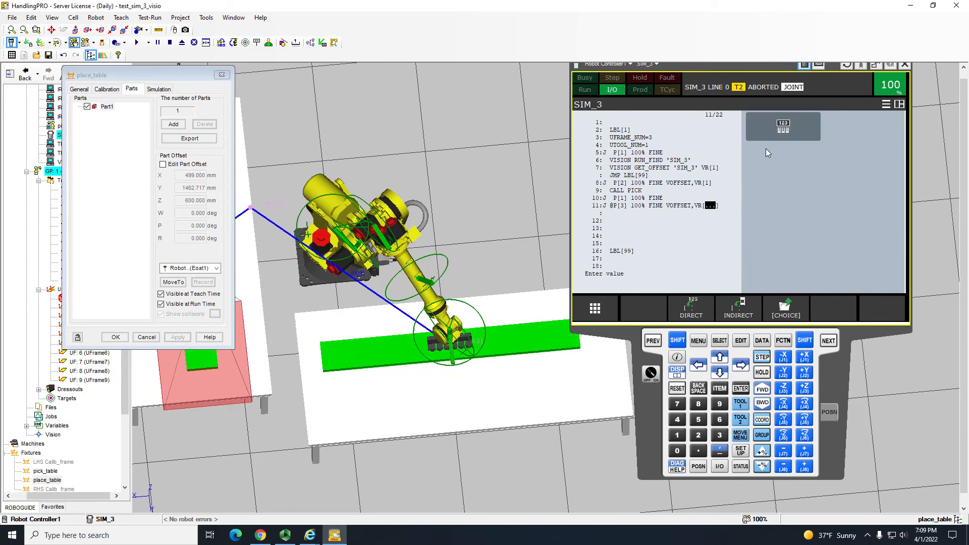
type("1")
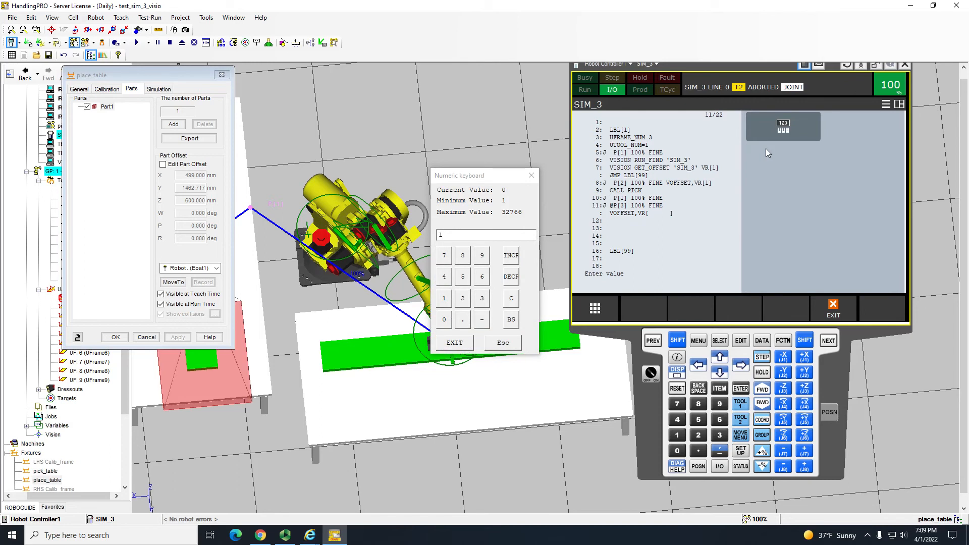
left_click(454, 342)
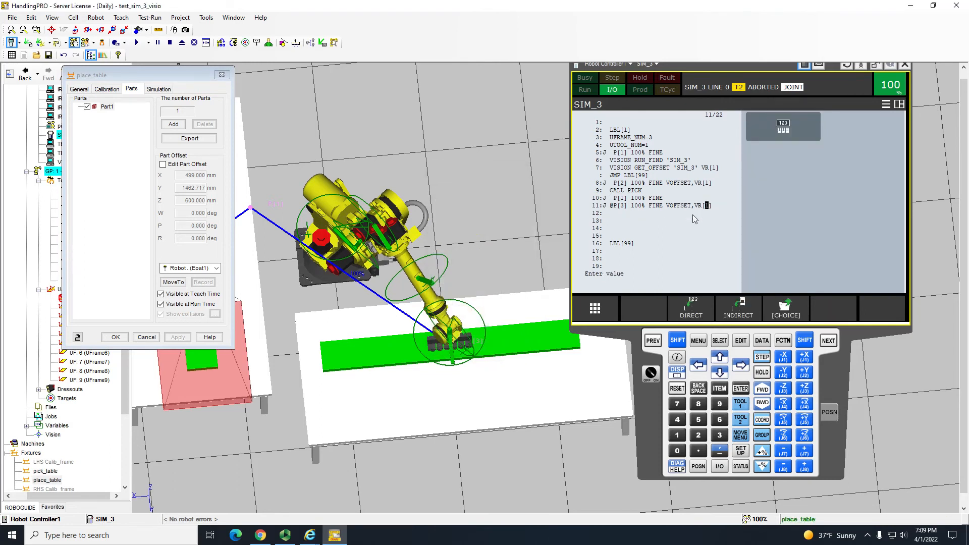
- Remove the vision offset option from the P[3] move on line 11
left_click(698, 306)
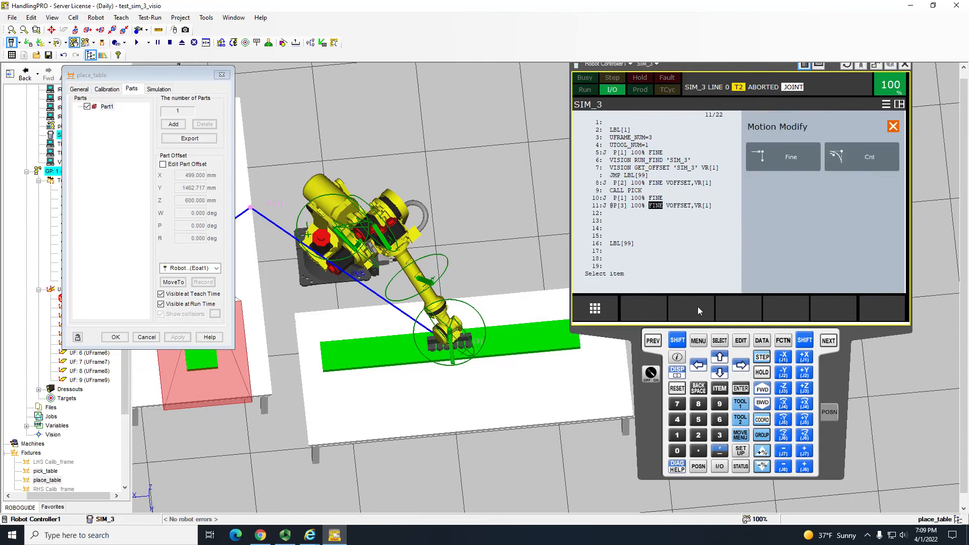
key("Left")
key("Right")
key("Right")
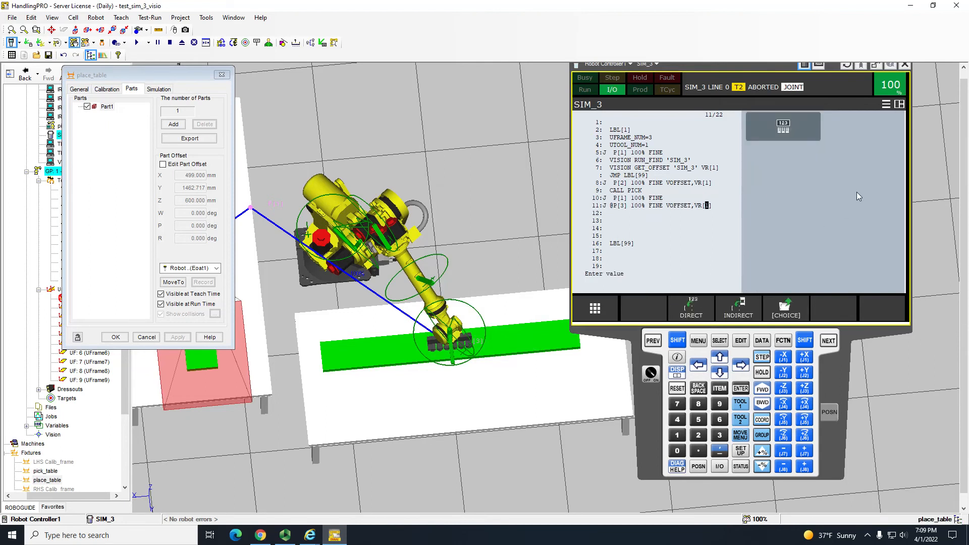
left_click(772, 305)
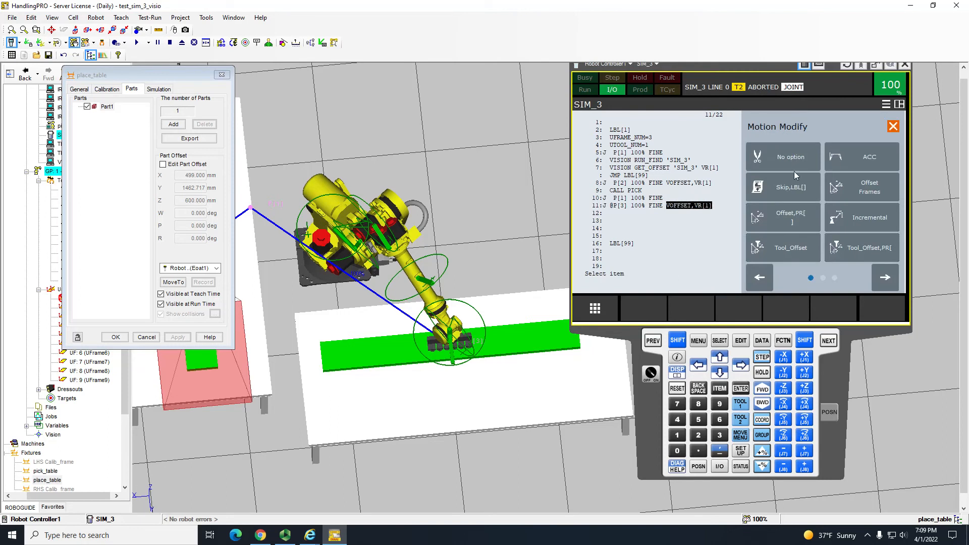
left_click(787, 162)
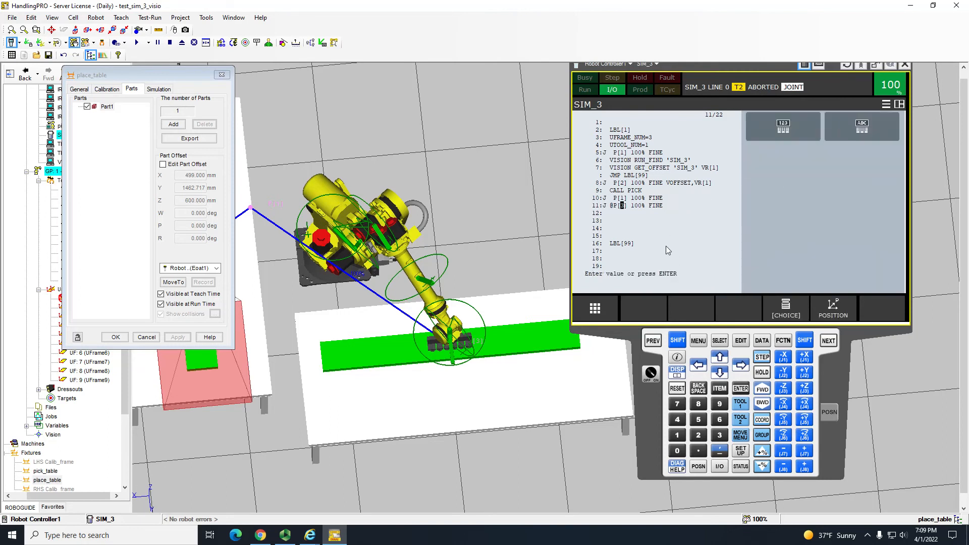
- Add a joint 100% FINE move on line 12 and set its position number to P[1]
key("Left")
key("Left")
key("Left")
key("Left")
key("Left")
key("Left")
key("Left")
key("Down")
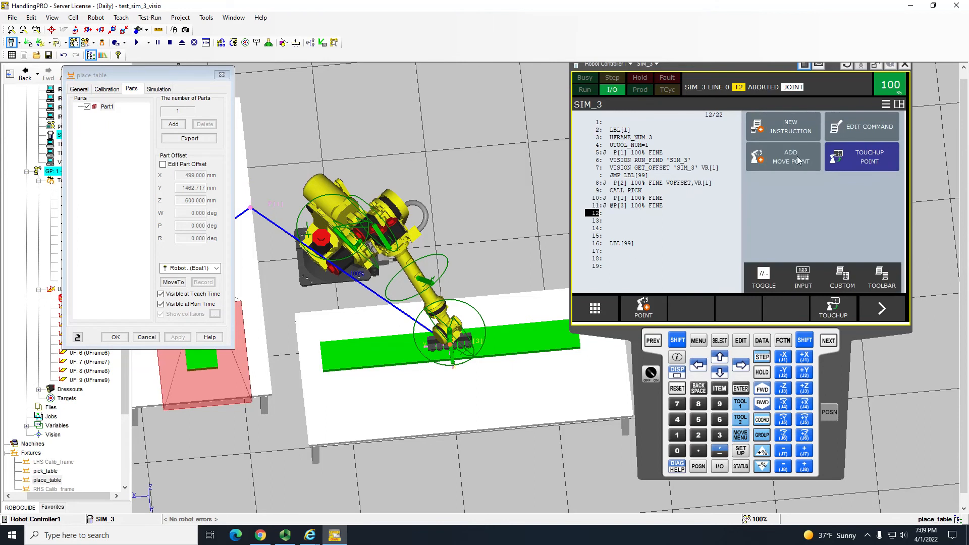
left_click(799, 160)
left_click(835, 160)
left_click(649, 214)
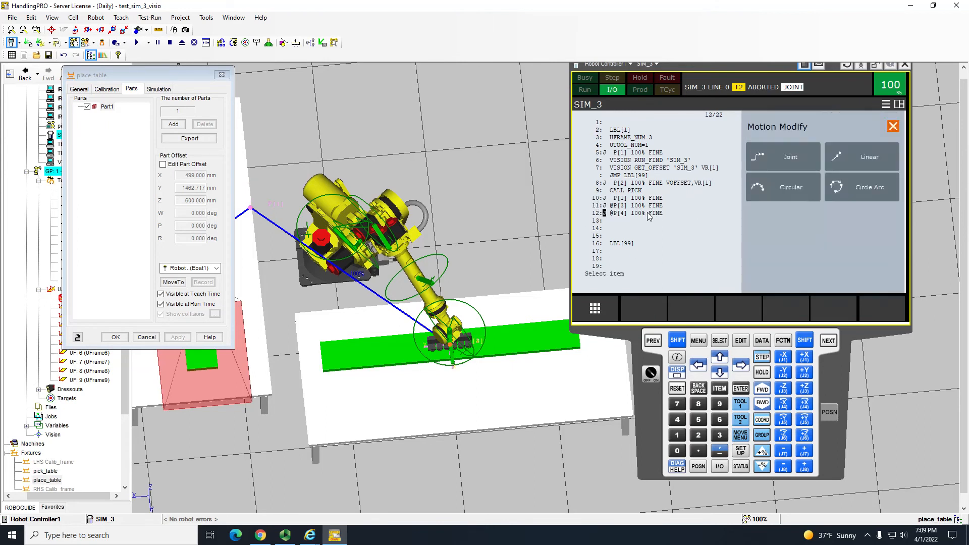
type("1")
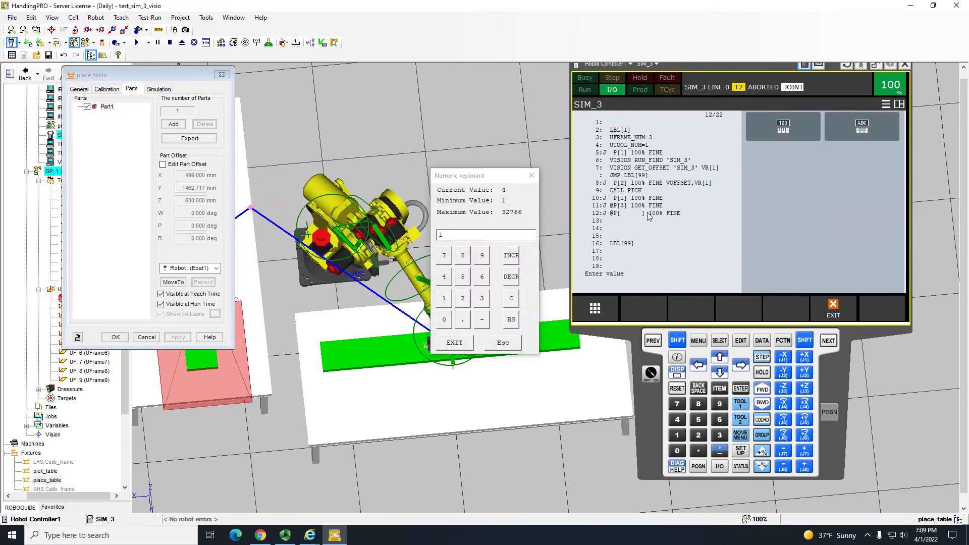
left_click(453, 343)
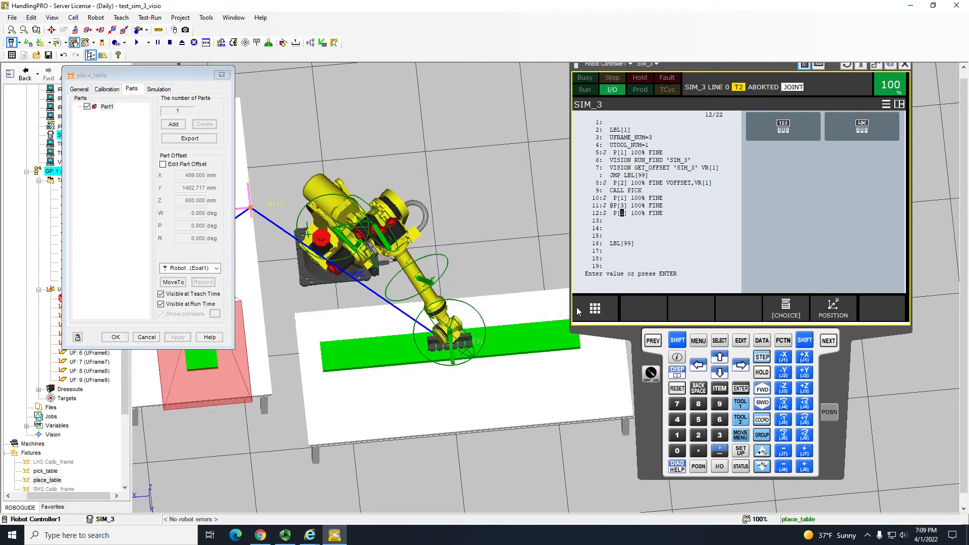
- Insert a JMP LBL[1] instruction on line 13 to loop the program back to its start
key("Up")
key("Left")
key("Left")
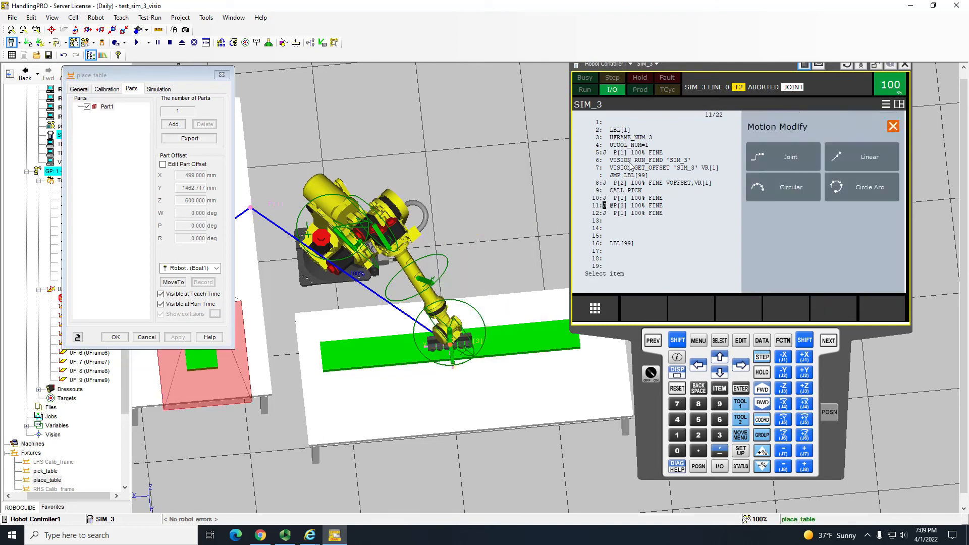
key("Up")
key("Down")
key("Down")
key("Down")
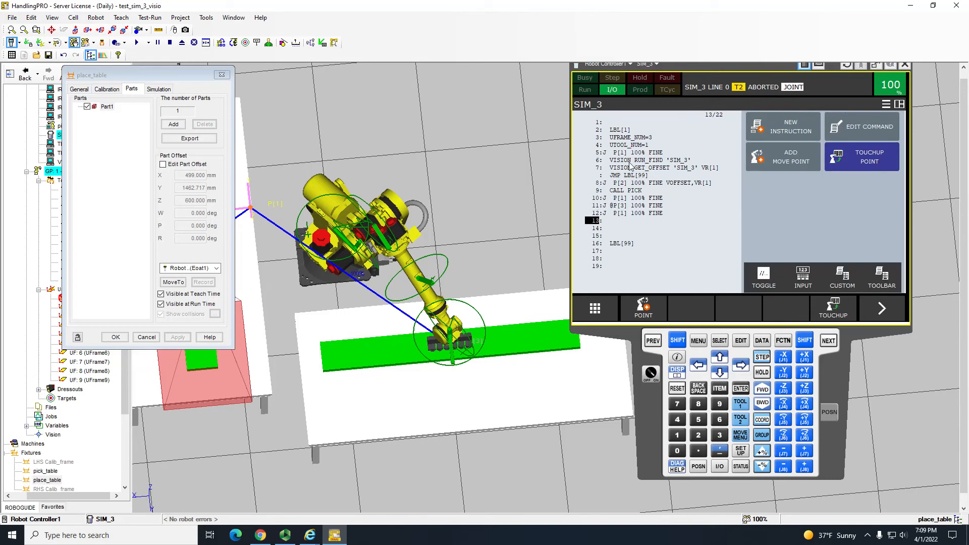
left_click(771, 132)
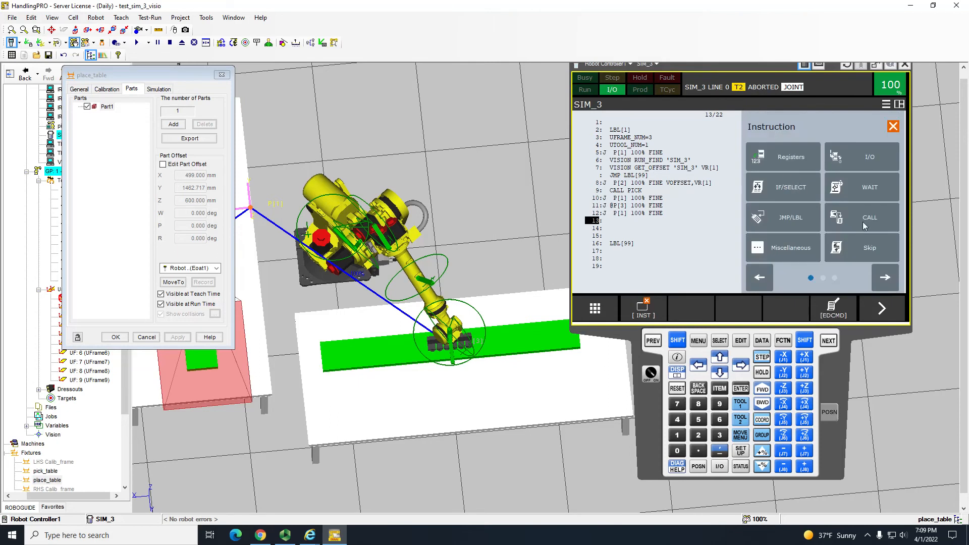
left_click(799, 221)
left_click(799, 157)
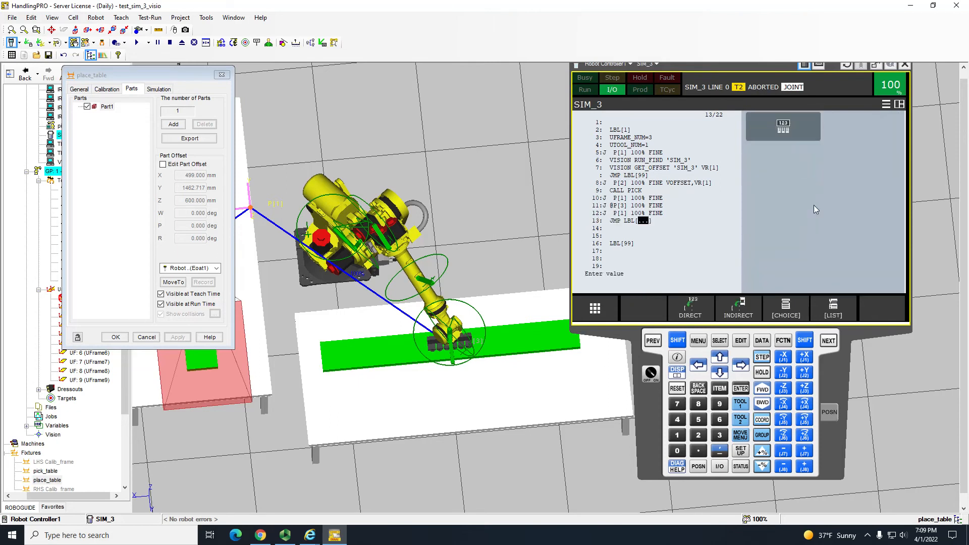
key("Return")
left_click(467, 346)
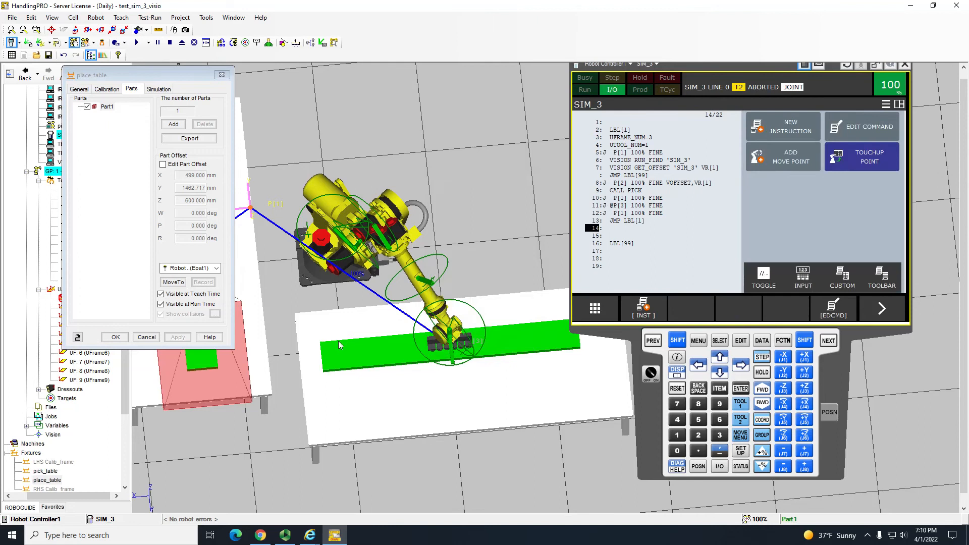
- Close the place_table properties without changes and run the SIM_3 simulation
left_click(146, 337)
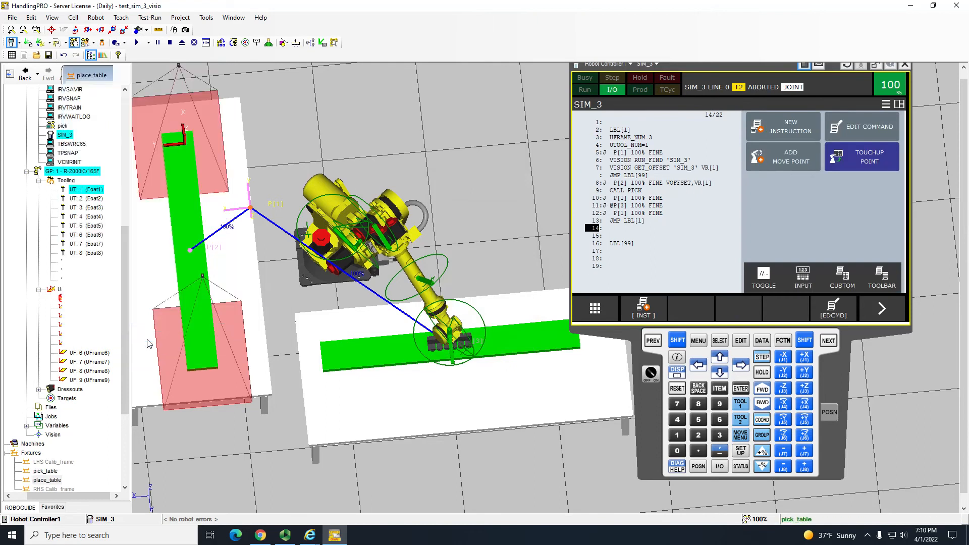
scroll(429, 298, "up", 5)
right_click_drag(385, 249, 449, 255)
left_click(136, 42)
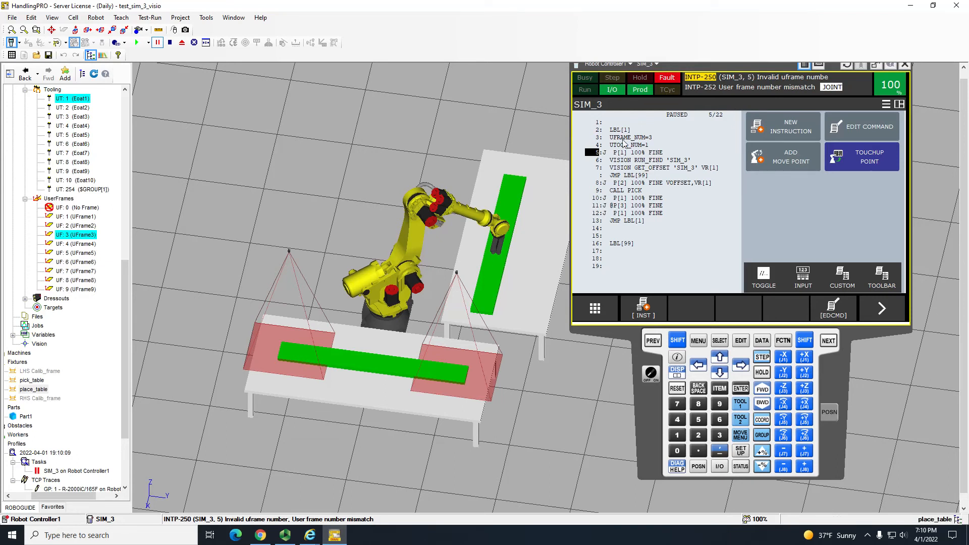
left_click(639, 140)
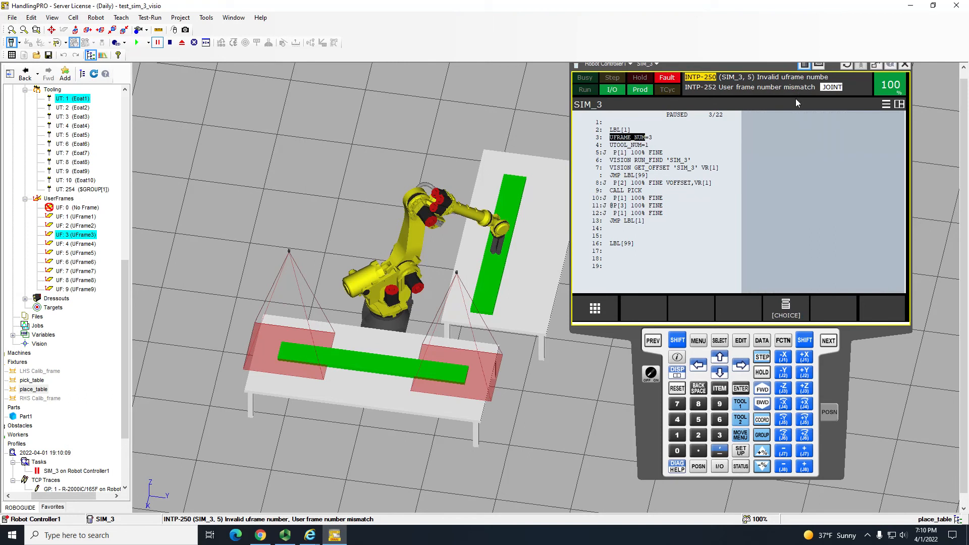
left_click(612, 152)
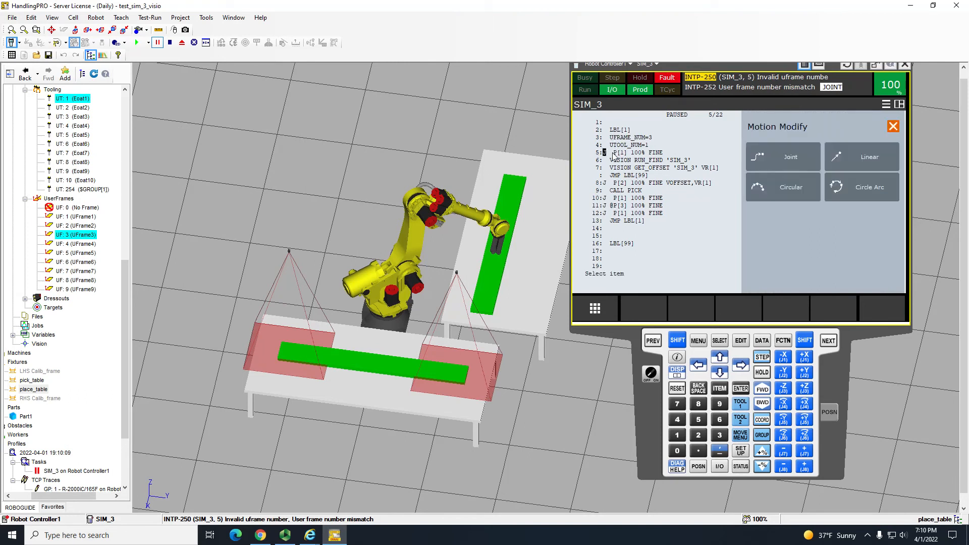
left_click(619, 154)
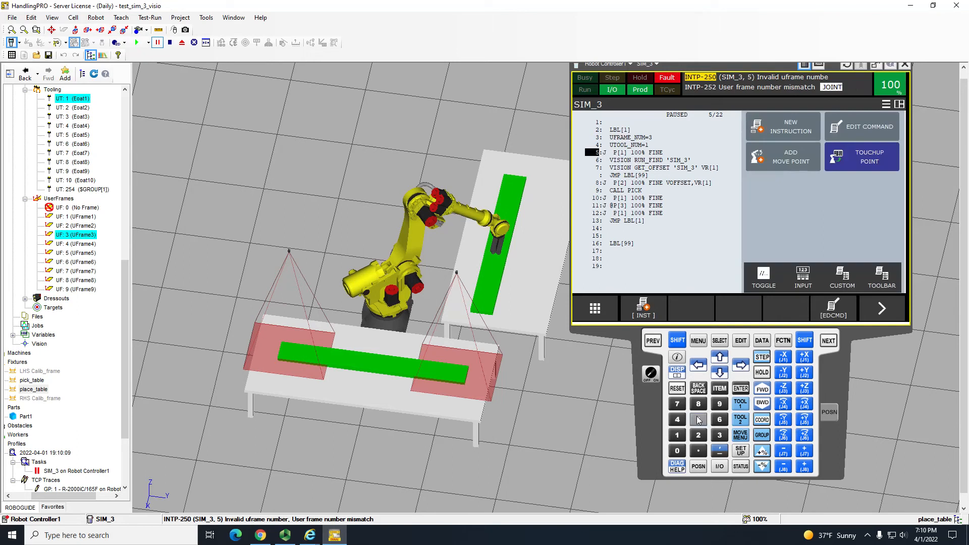
middle_click_drag(466, 248, 462, 293)
scroll(462, 293, "up", 3)
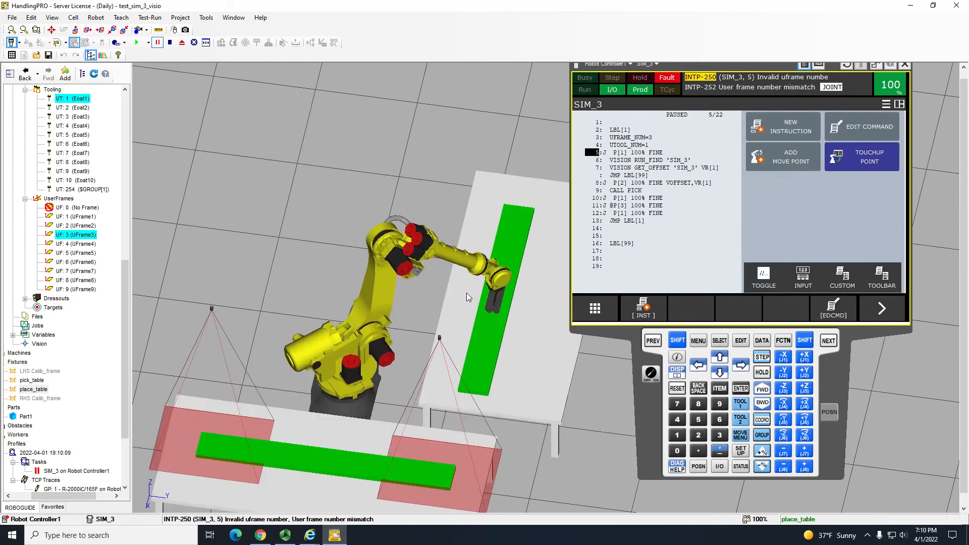
left_click(374, 316)
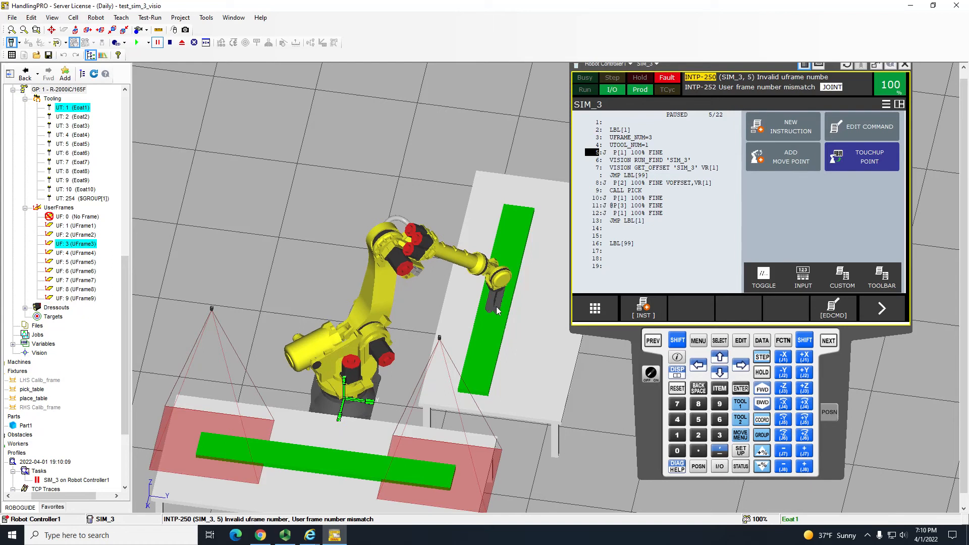
- Try to change the user frame number on line 3 of SIM_3 to 1 and start the simulation
left_click(650, 138)
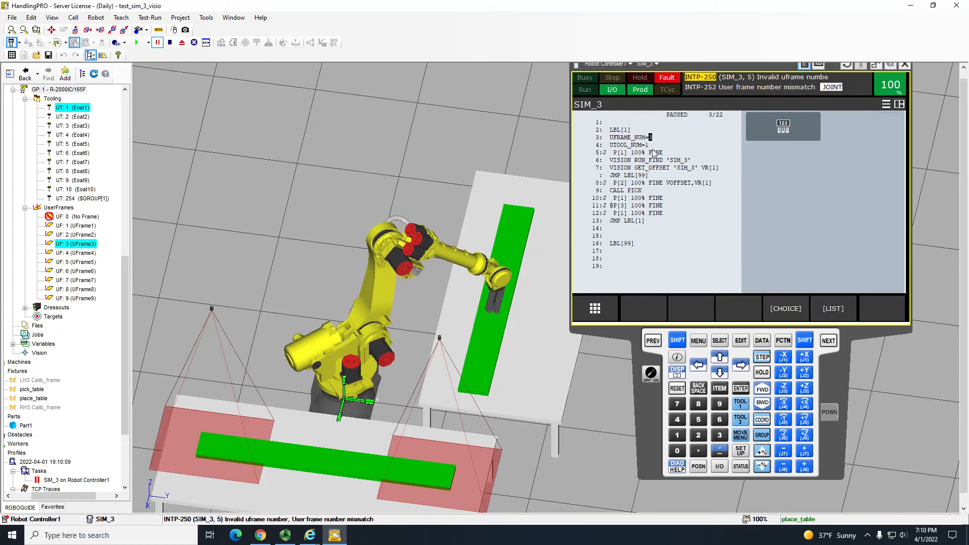
type("1")
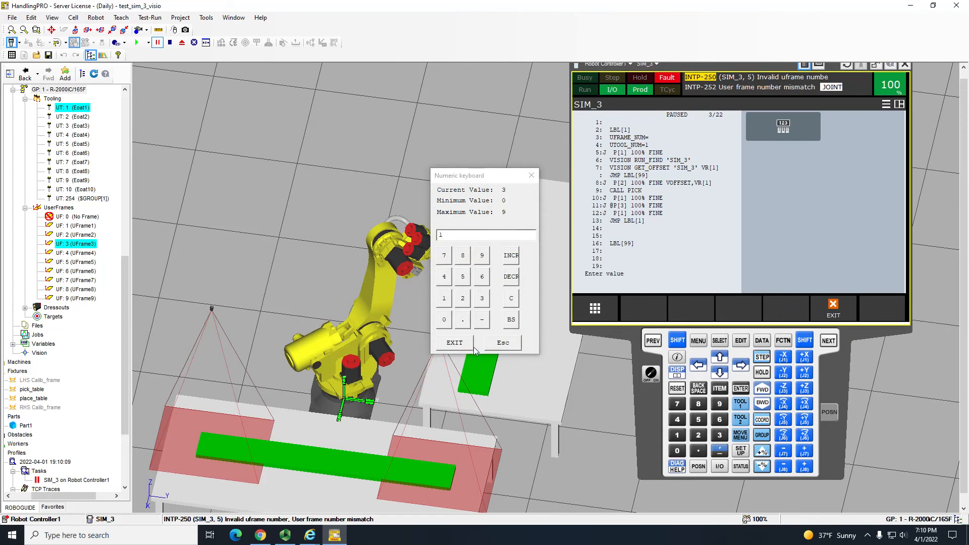
left_click(454, 343)
left_click(137, 44)
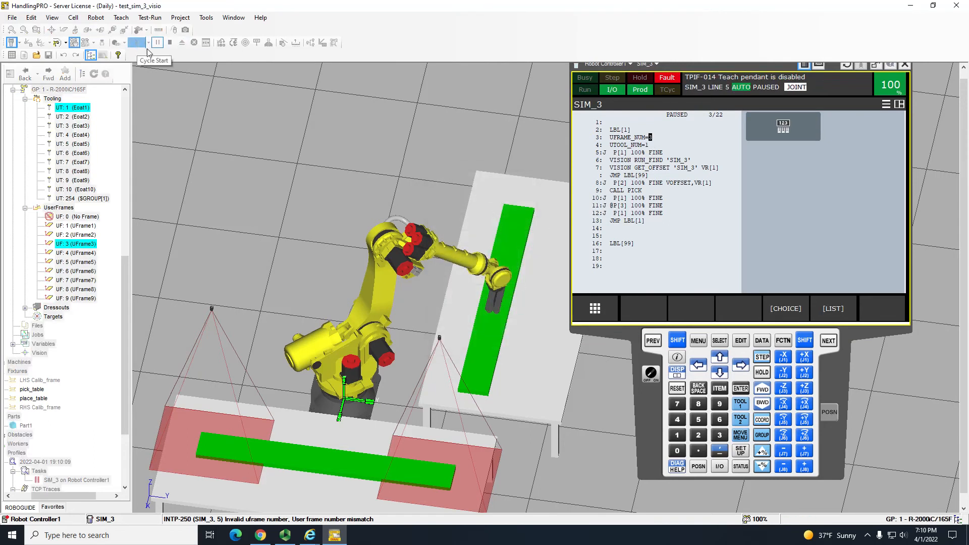
- Set UFRAME_NUM on line 3 to 1 and run the SIM_3 simulation
left_click(650, 137)
type("1")
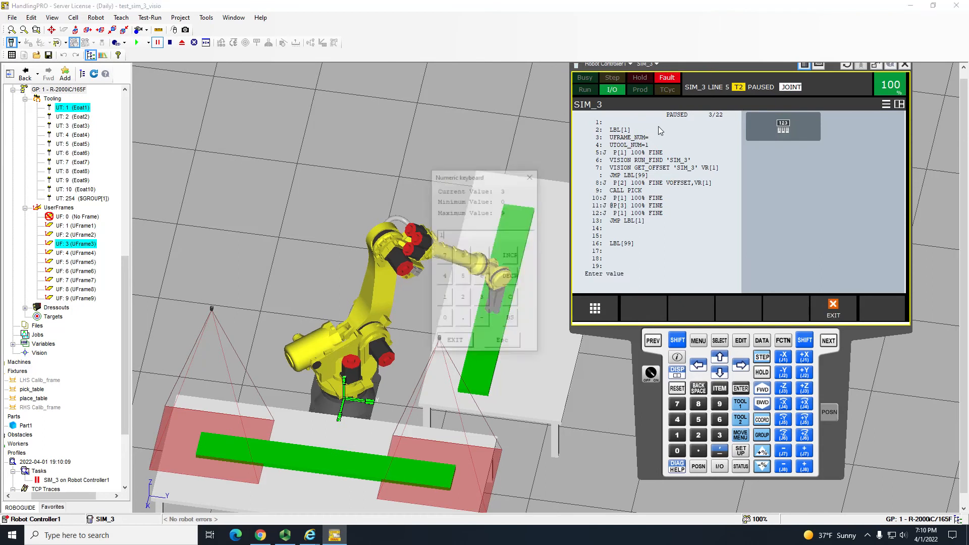
key("Return")
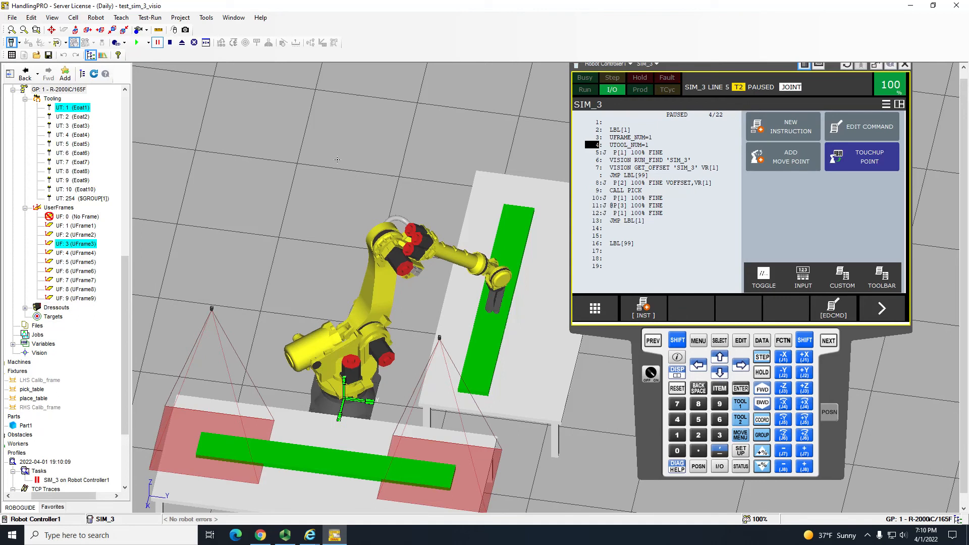
left_click(137, 42)
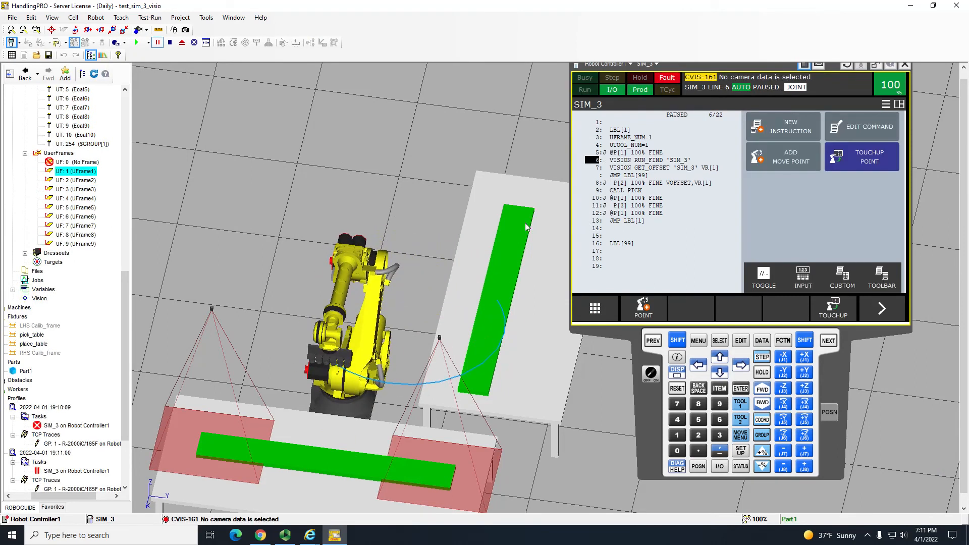
- Try to resume the paused SIM_3 simulation
right_click_drag(395, 254, 426, 313)
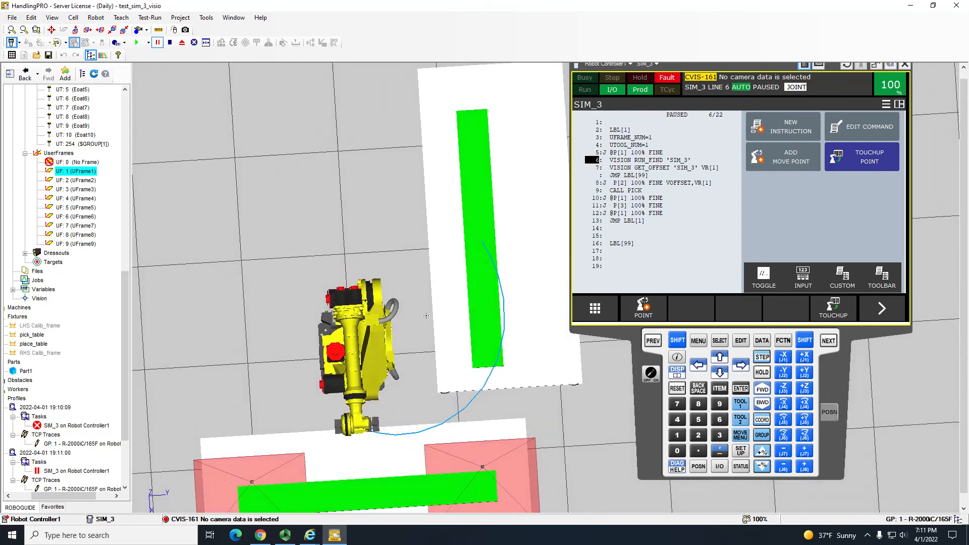
right_click_drag(391, 279, 424, 256)
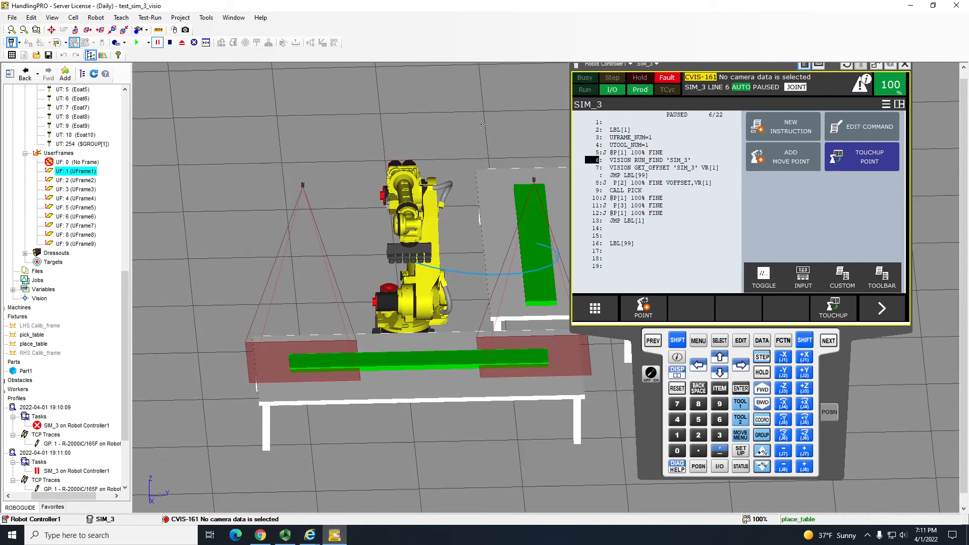
left_click(136, 43)
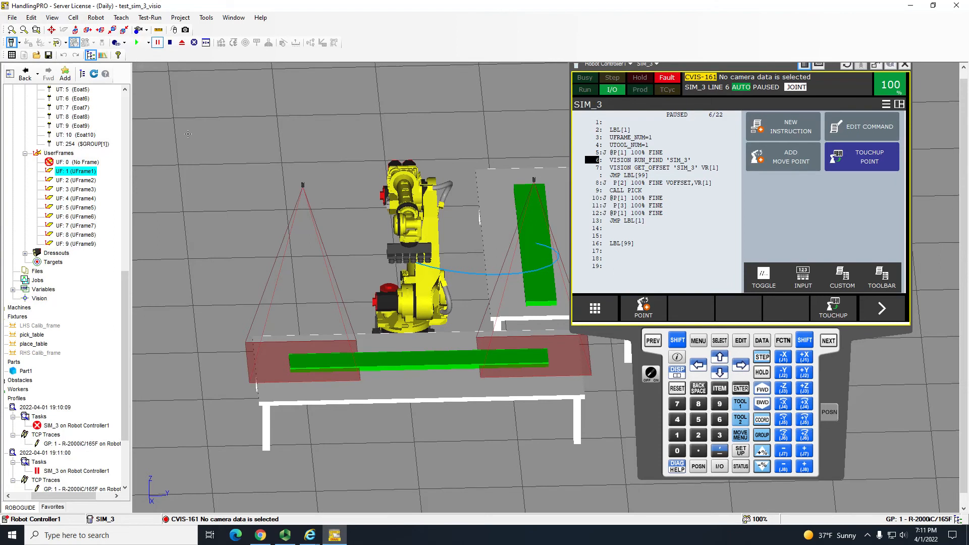
scroll(47, 204, "up", 4)
scroll(49, 207, "up", 11)
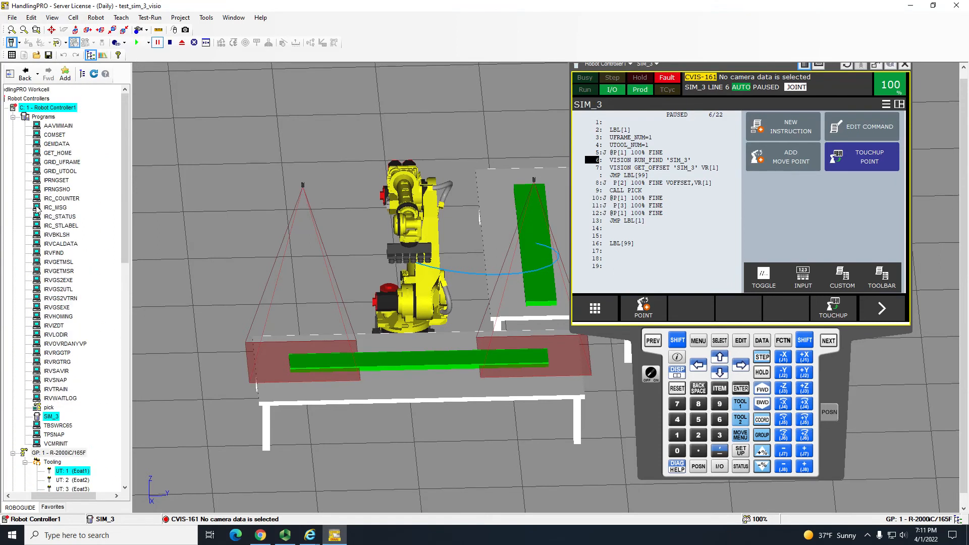
scroll(15, 306, "down", 8)
scroll(59, 257, "down", 5)
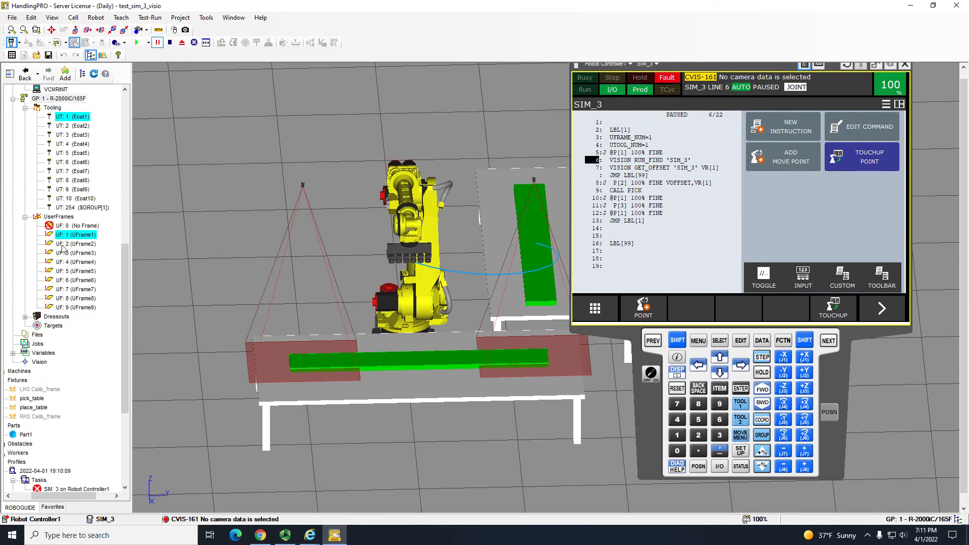
- Switch to the iRVision Vision Setup window, run a snap and find on the SIM_3 vision process, and return to the workcell
mouse_move(311, 536)
left_click(459, 494)
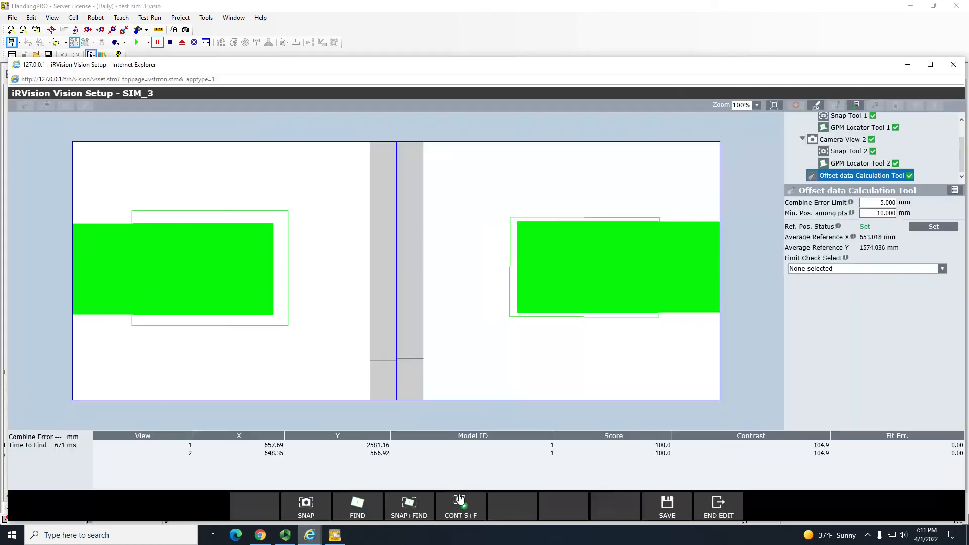
left_click(409, 509)
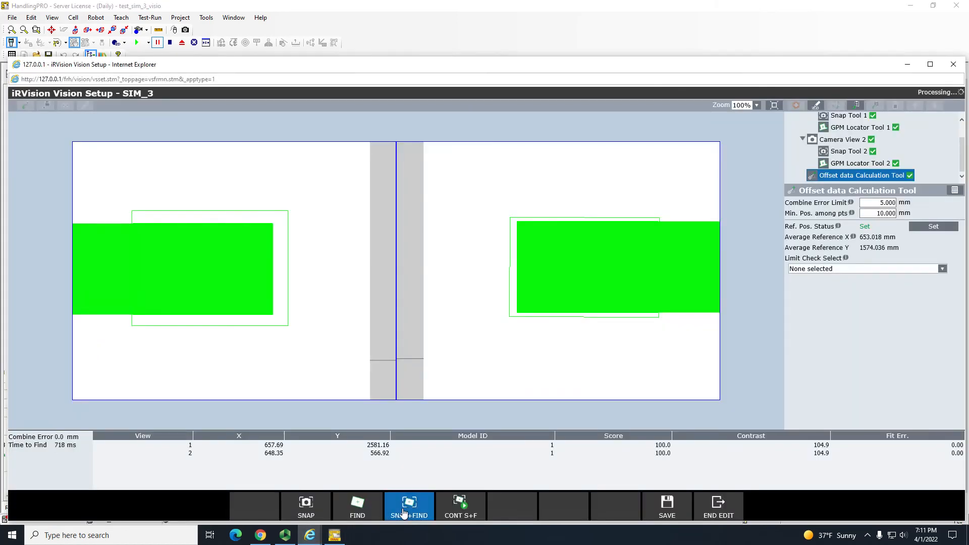
left_click(903, 5)
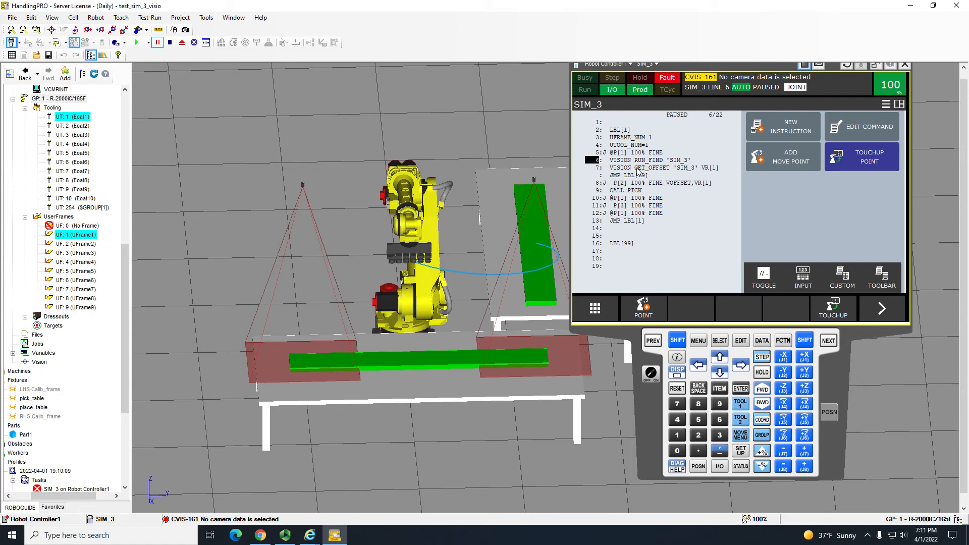
- Place the program cursor around the vision instructions of SIM_3 and rerun the simulation
left_click(614, 150)
left_click(611, 158)
left_click(606, 166)
left_click(658, 165)
key("Up")
key("Up")
left_click(137, 42)
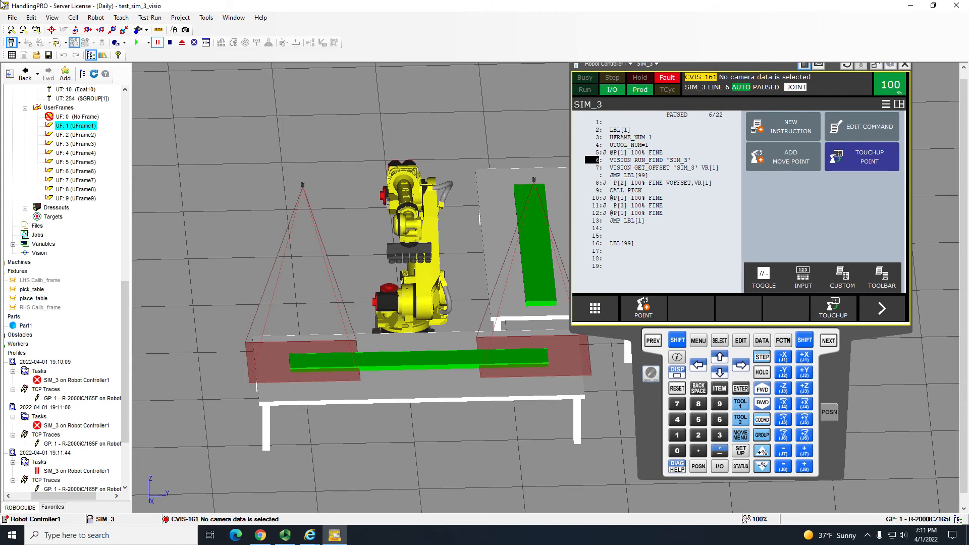
- Save the workcell test_sim_3_visio
scroll(11, 30, "down", 3)
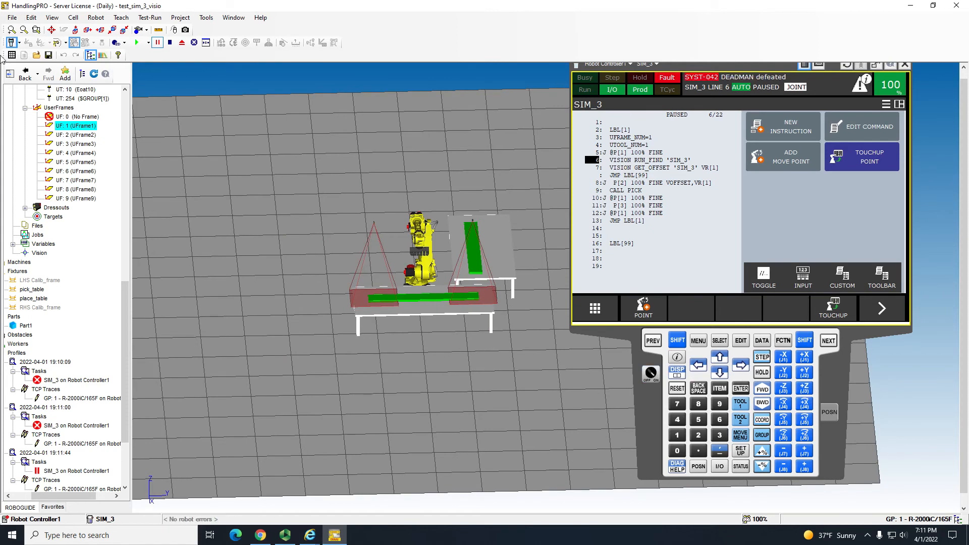
left_click(12, 18)
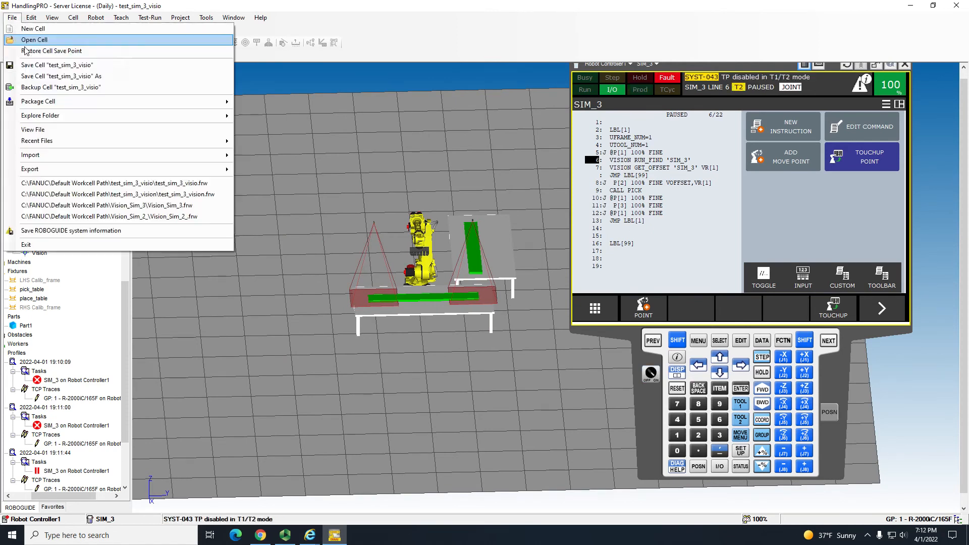
left_click(32, 65)
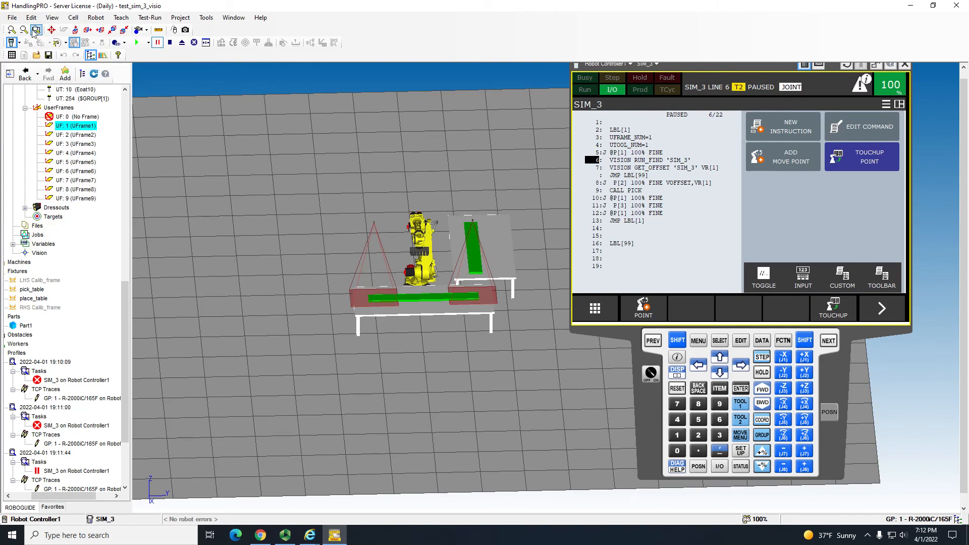
left_click(13, 18)
left_click(41, 70)
- Move the program cursor to line 1 of SIM_3
right_click_drag(358, 187, 394, 268)
scroll(403, 282, "up", 5)
right_click_drag(409, 313, 403, 225)
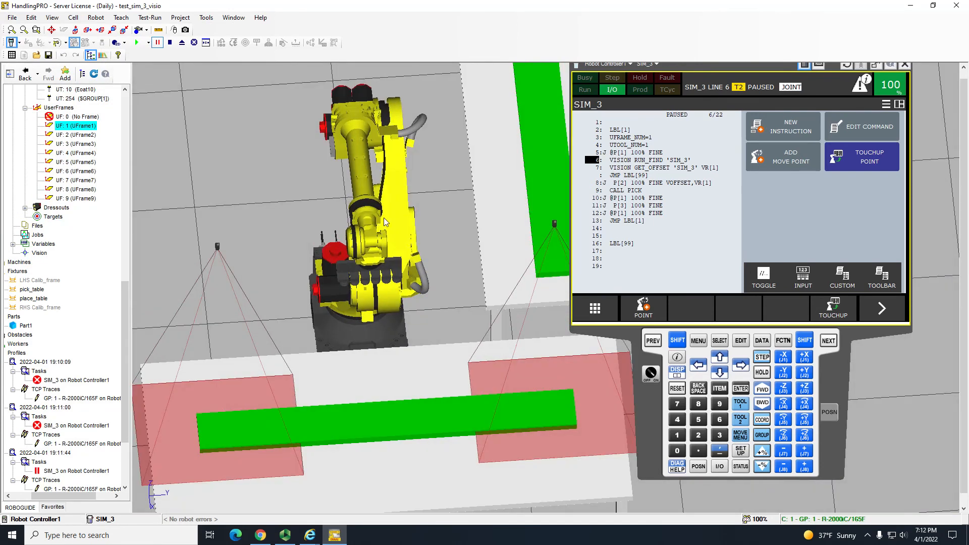
left_click(640, 174)
key("Up")
key("Up")
key("Up")
key("Up")
key("Up")
key("Up")
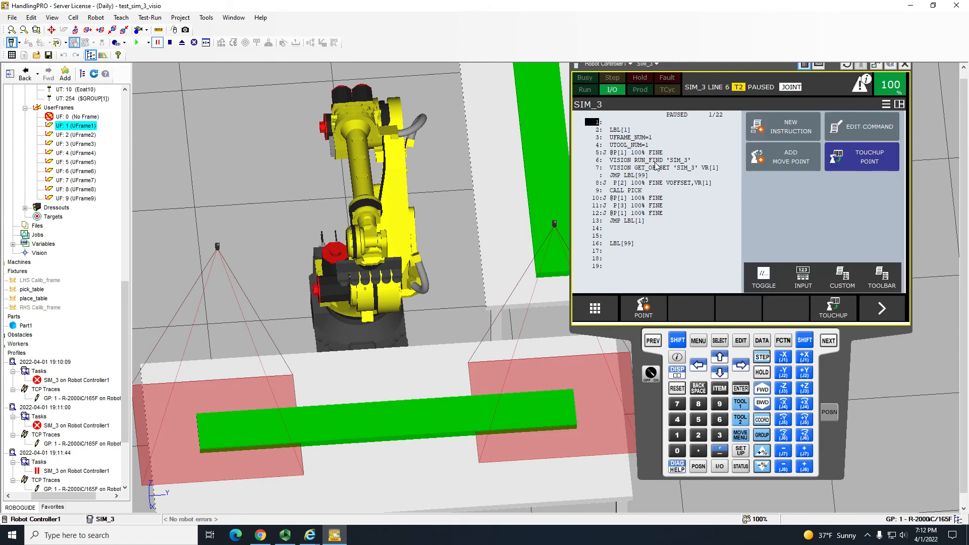
- Switch to the iRVision Vision Setup window and save the SIM_3 vision process
left_click(327, 537)
left_click(316, 536)
left_click(669, 517)
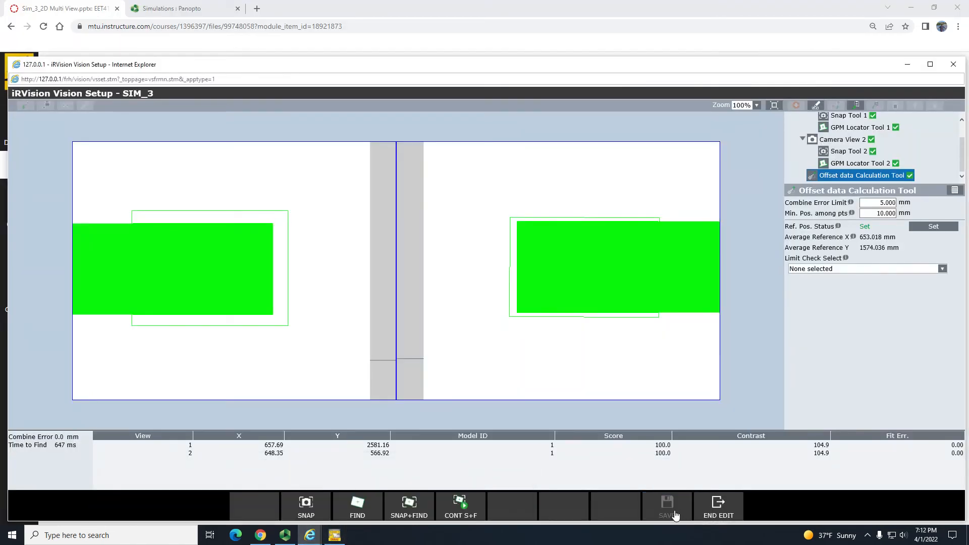
- Return to the workcell, abort the paused program, run SIM_3 from the start and inspect the robot's pick motion
left_click(334, 535)
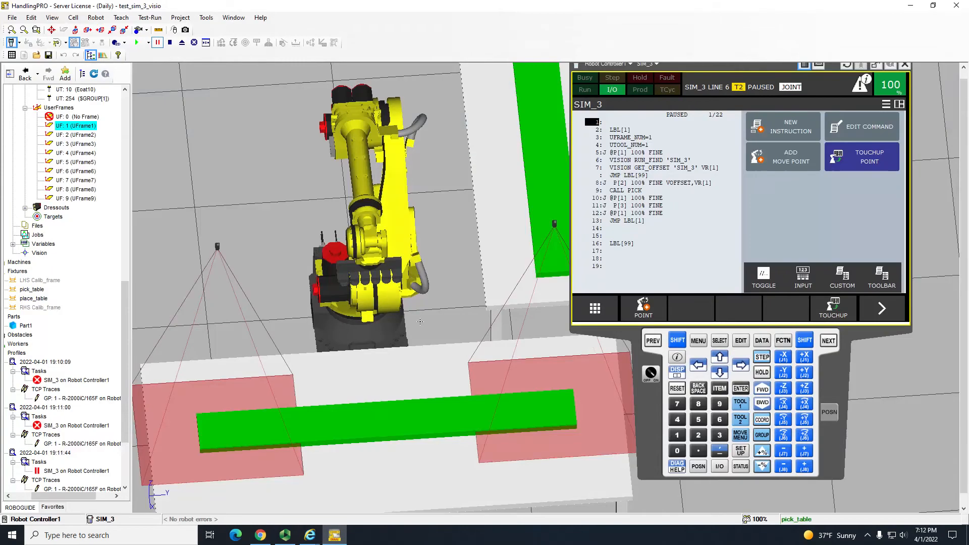
left_click(169, 42)
left_click(137, 42)
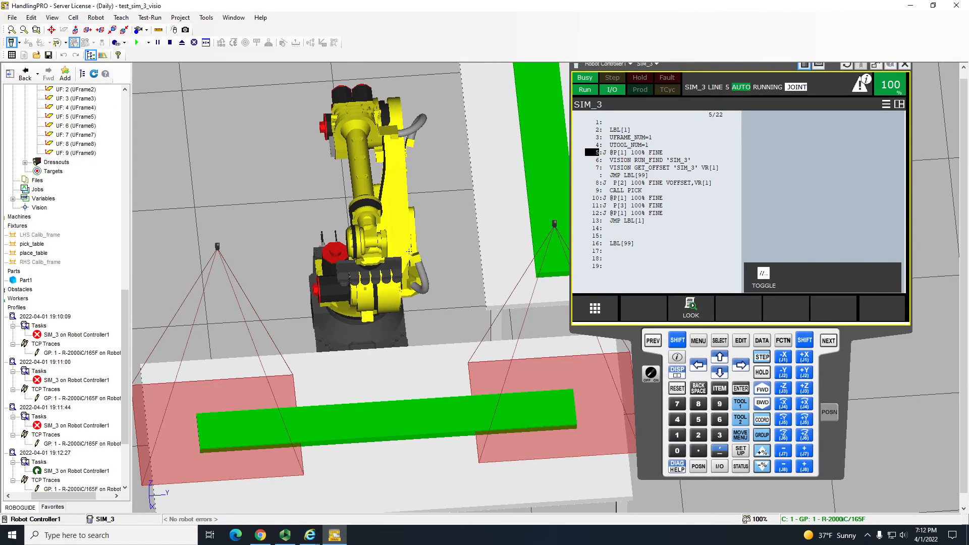
scroll(409, 256, "down", 3)
right_click_drag(410, 256, 374, 229)
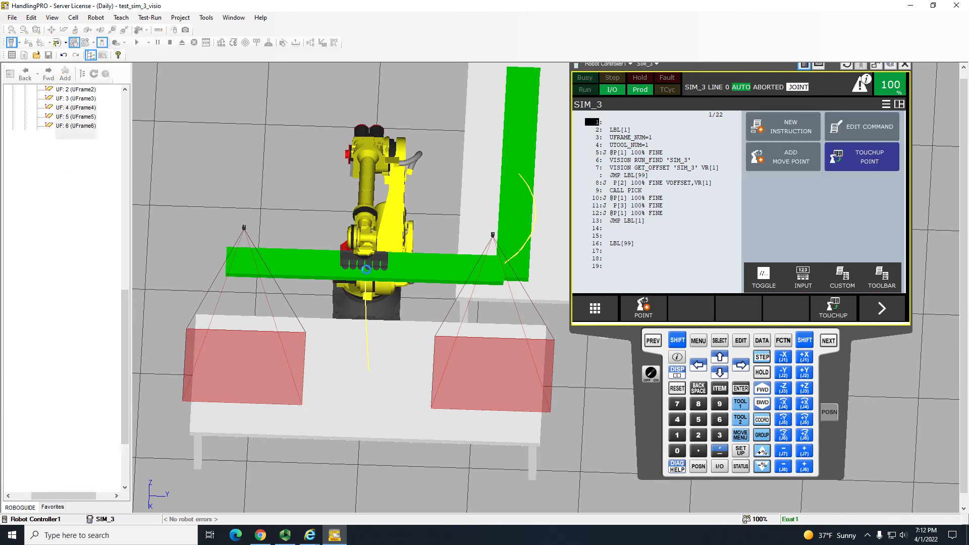
right_click_drag(366, 319, 364, 283)
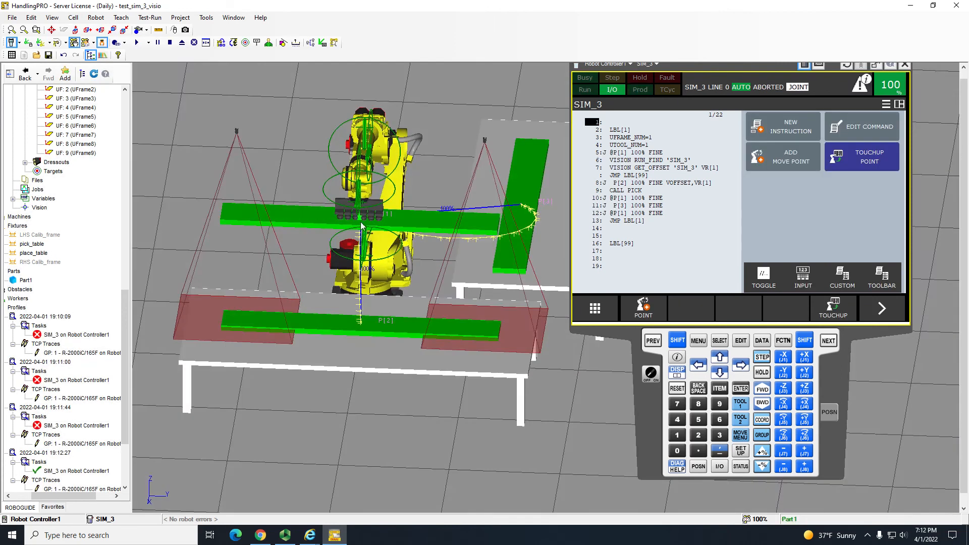
scroll(375, 189, "up", 3)
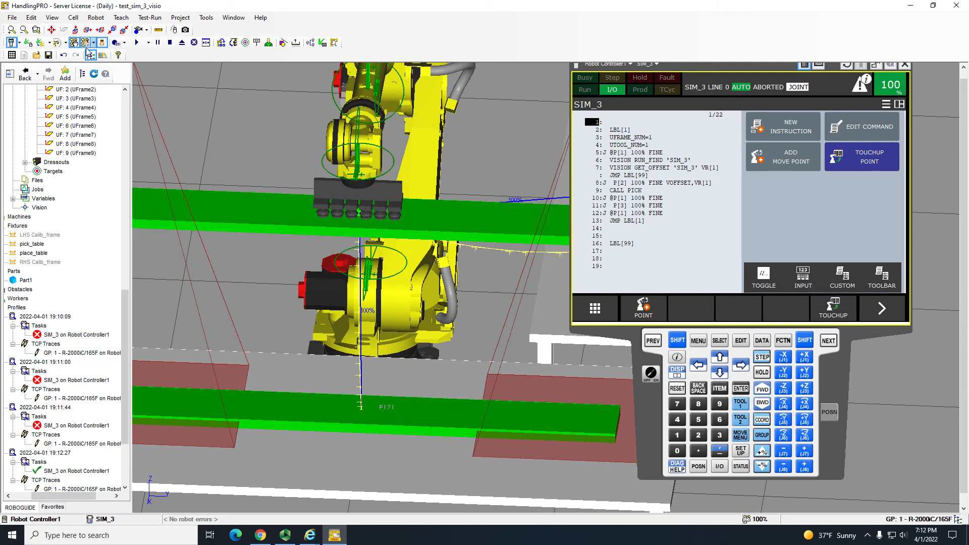
- Hide the joint jog handles on the robot and run the SIM_3 simulation again
left_click(101, 42)
left_click(136, 43)
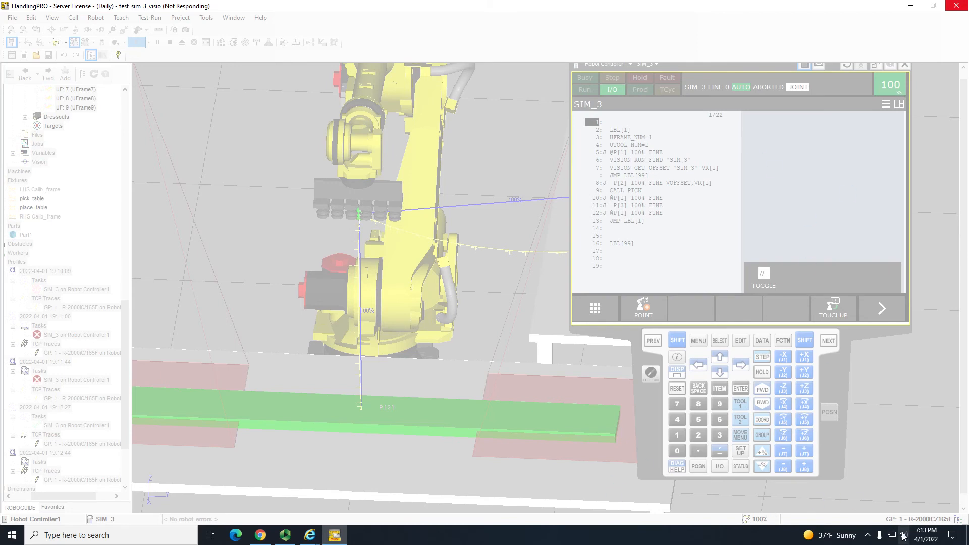
left_click(921, 538)
left_click(919, 540)
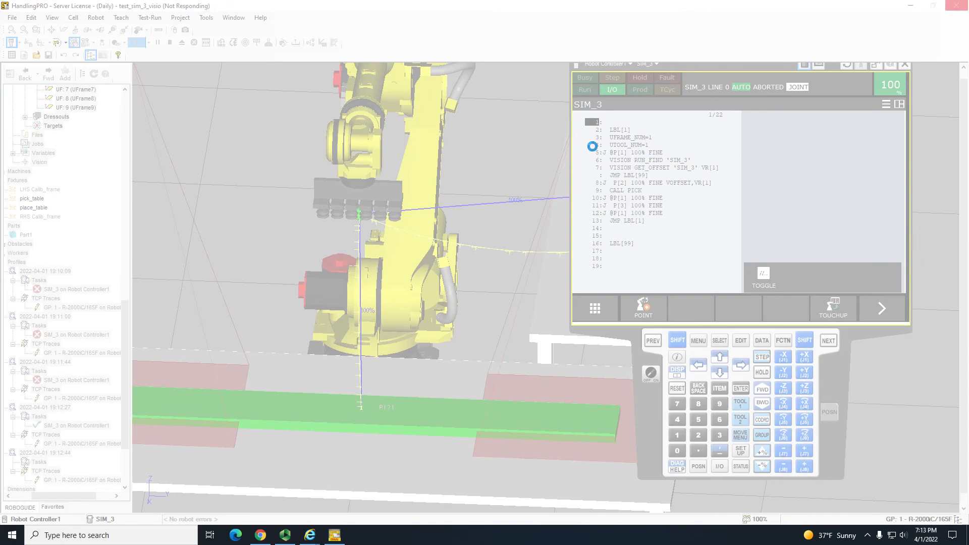
left_click(593, 146)
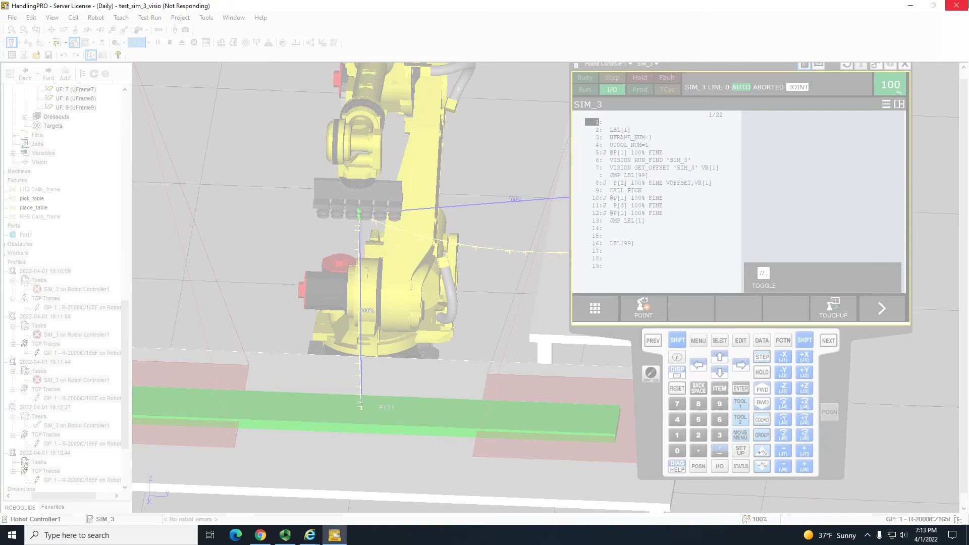
- Force-close the unresponsive ROBOGUIDE program and relaunch it
left_click(961, 6)
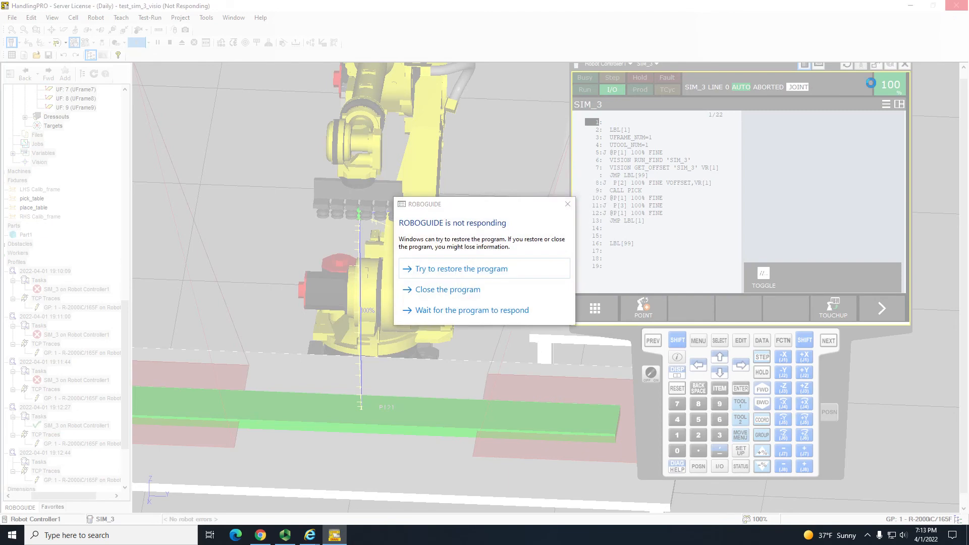
left_click(430, 289)
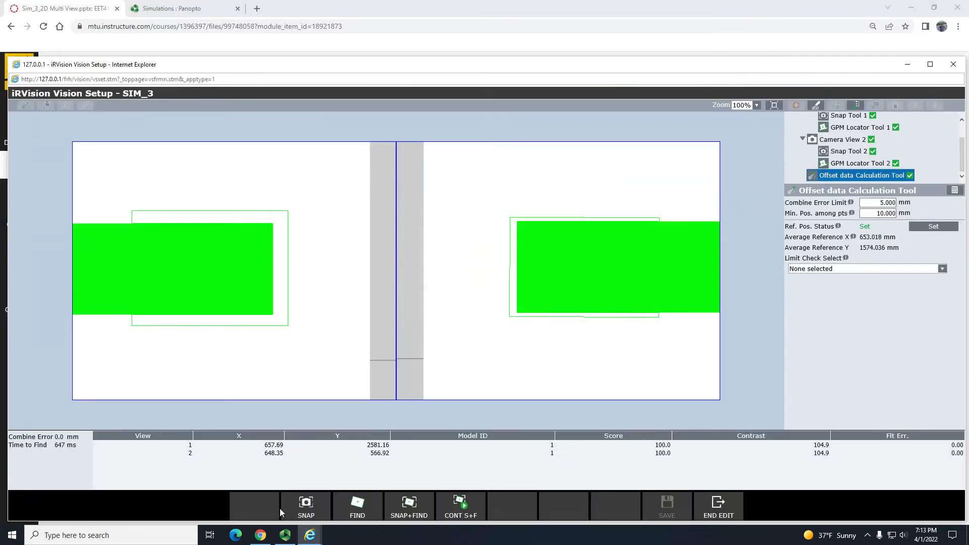
type("r")
left_click(123, 274)
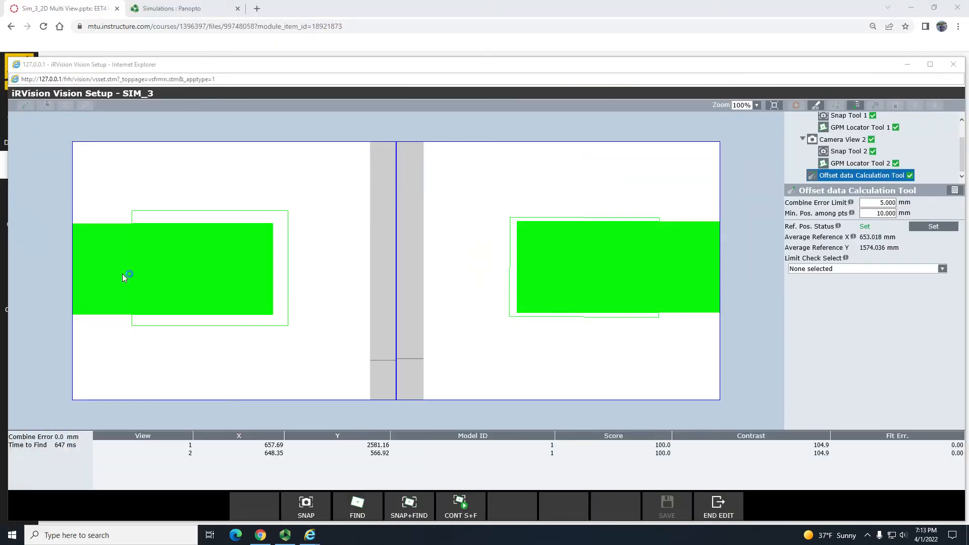